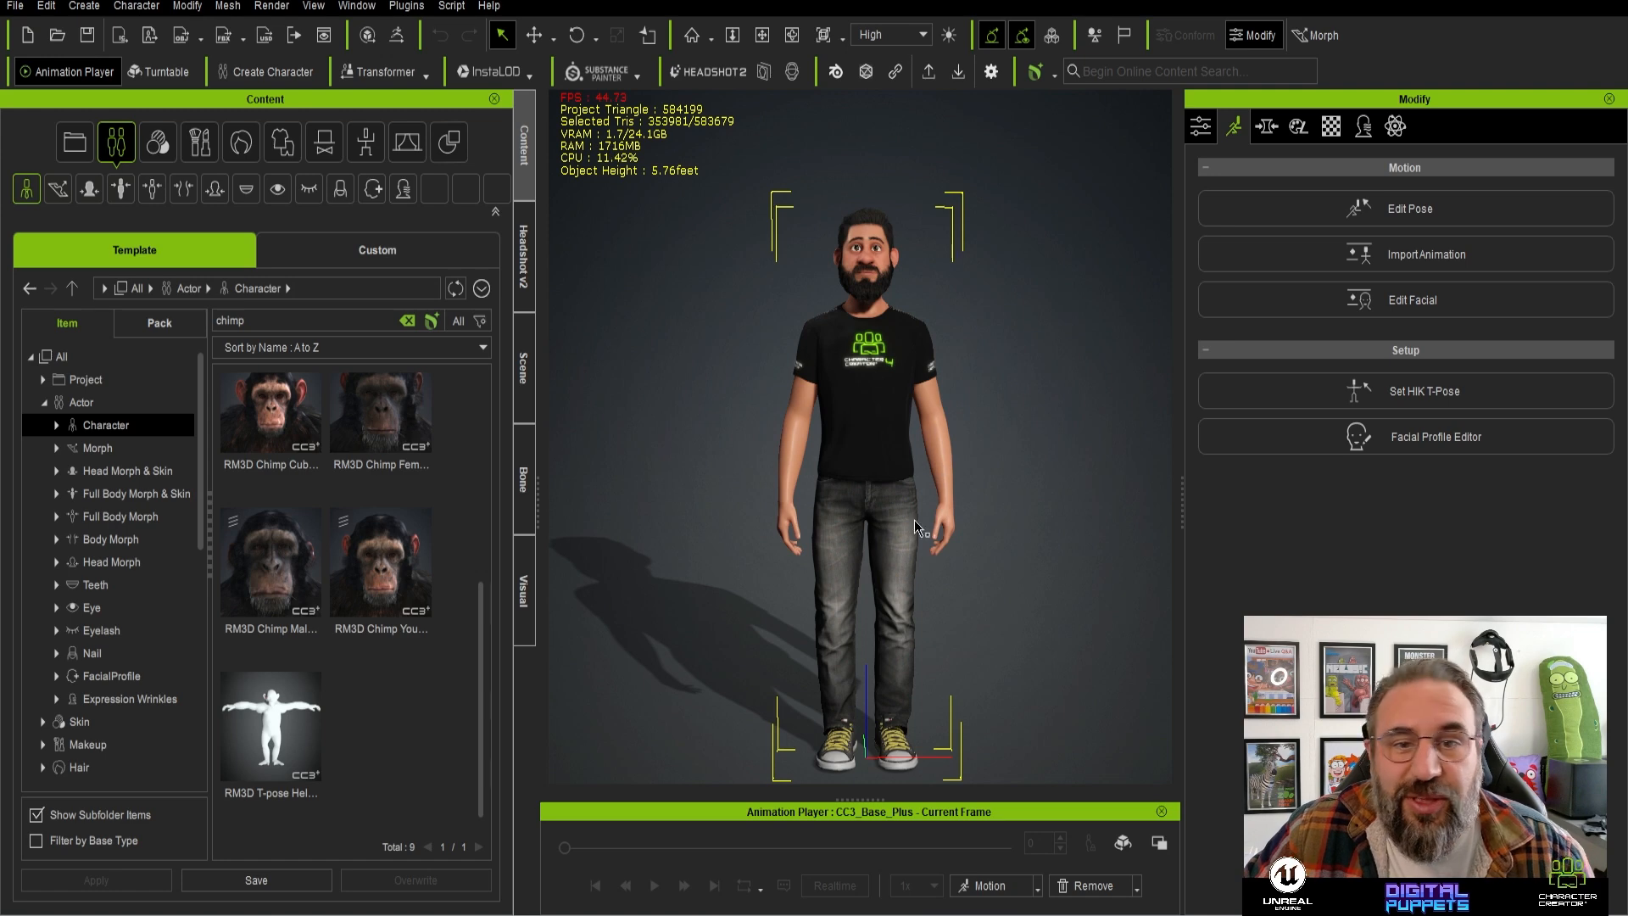
{"action": "right_click_drag", "start_coordinate": [884, 436], "coordinate": [963, 426]}
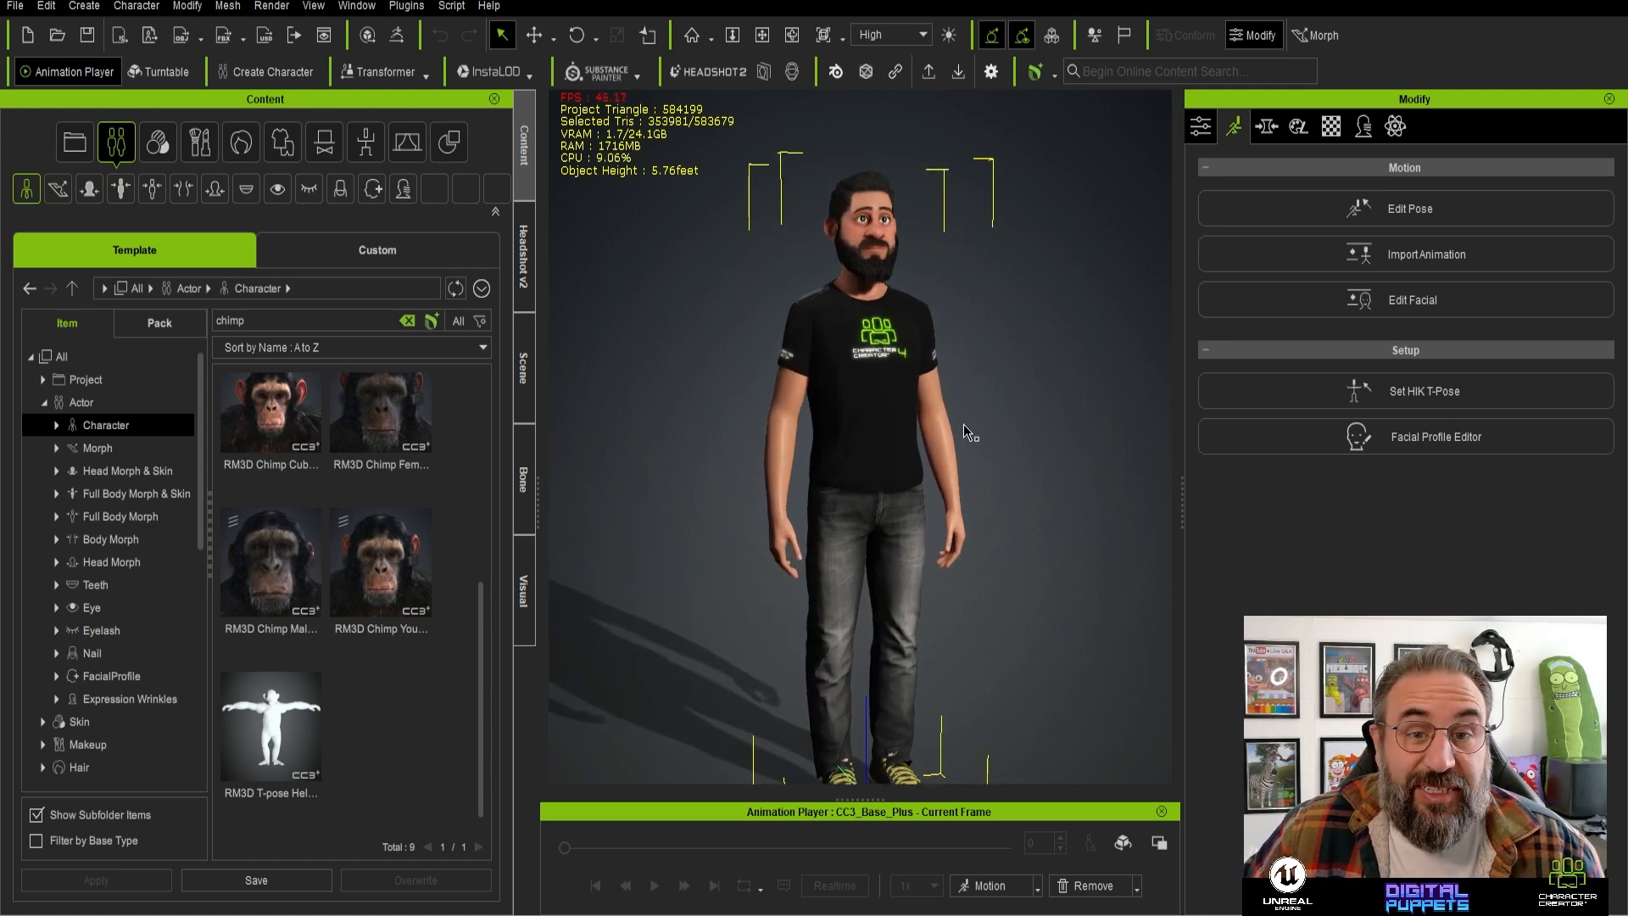
{"action": "right_click_drag", "start_coordinate": [1025, 485], "coordinate": [832, 456]}
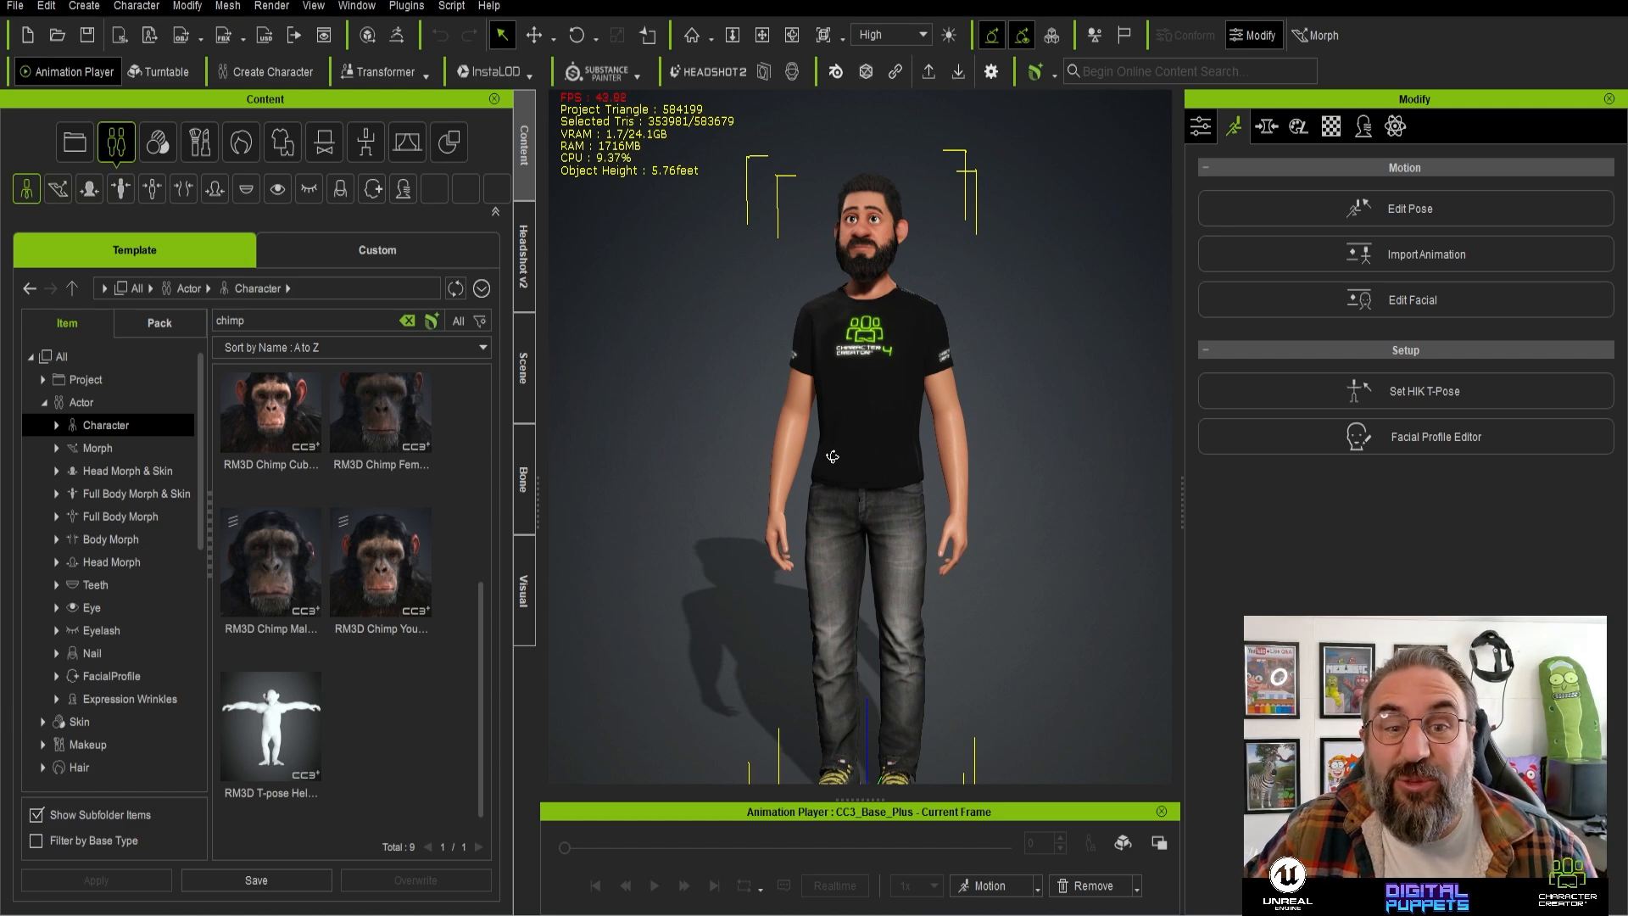
{"action": "scroll", "coordinate": [870, 480], "scroll_direction": "up", "scroll_amount": 3}
{"action": "right_click_drag", "start_coordinate": [1009, 504], "coordinate": [975, 398]}
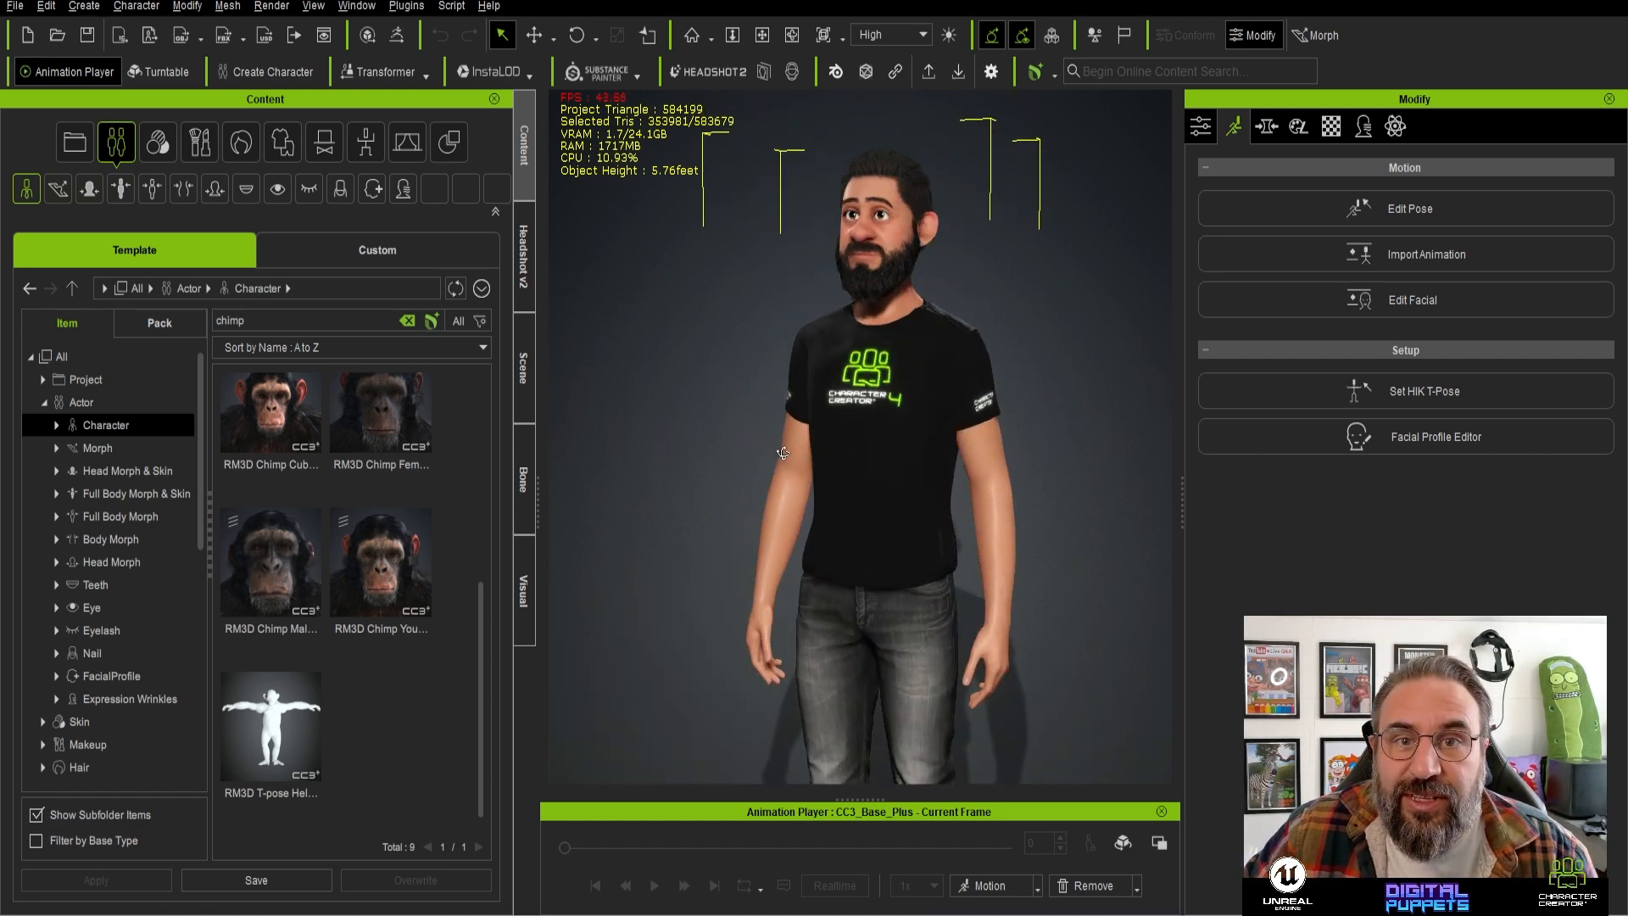
{"action": "scroll", "coordinate": [967, 392], "scroll_direction": "down", "scroll_amount": 4}
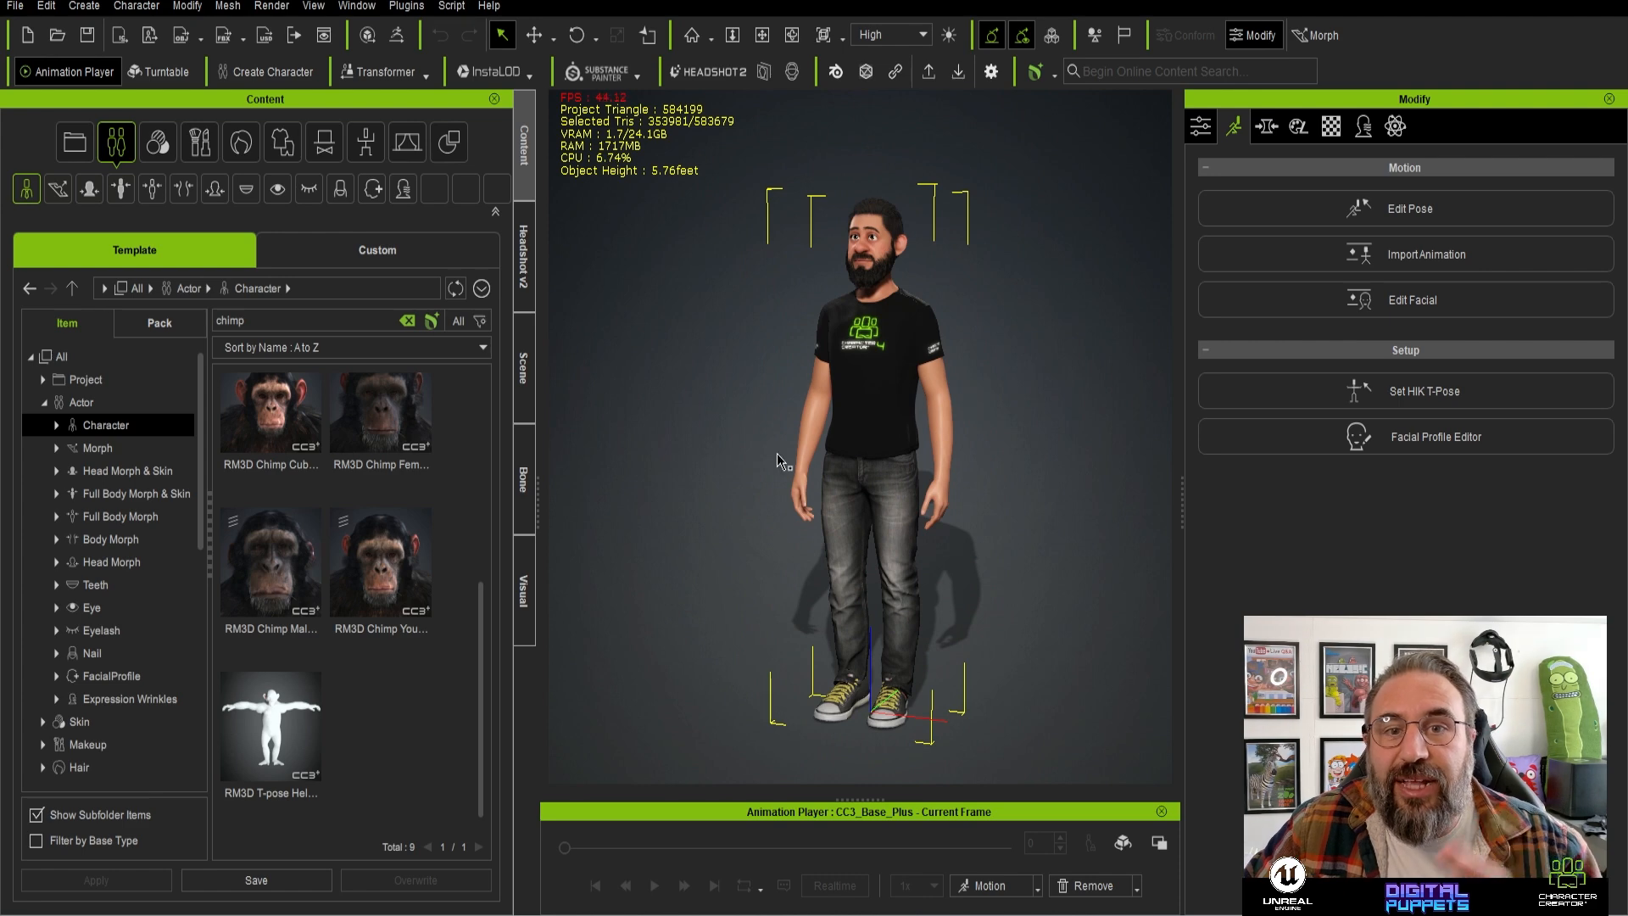
- Zero all of the character's animation to put it in a T-pose, and clear the selection
{"action": "left_click", "coordinate": [1095, 885]}
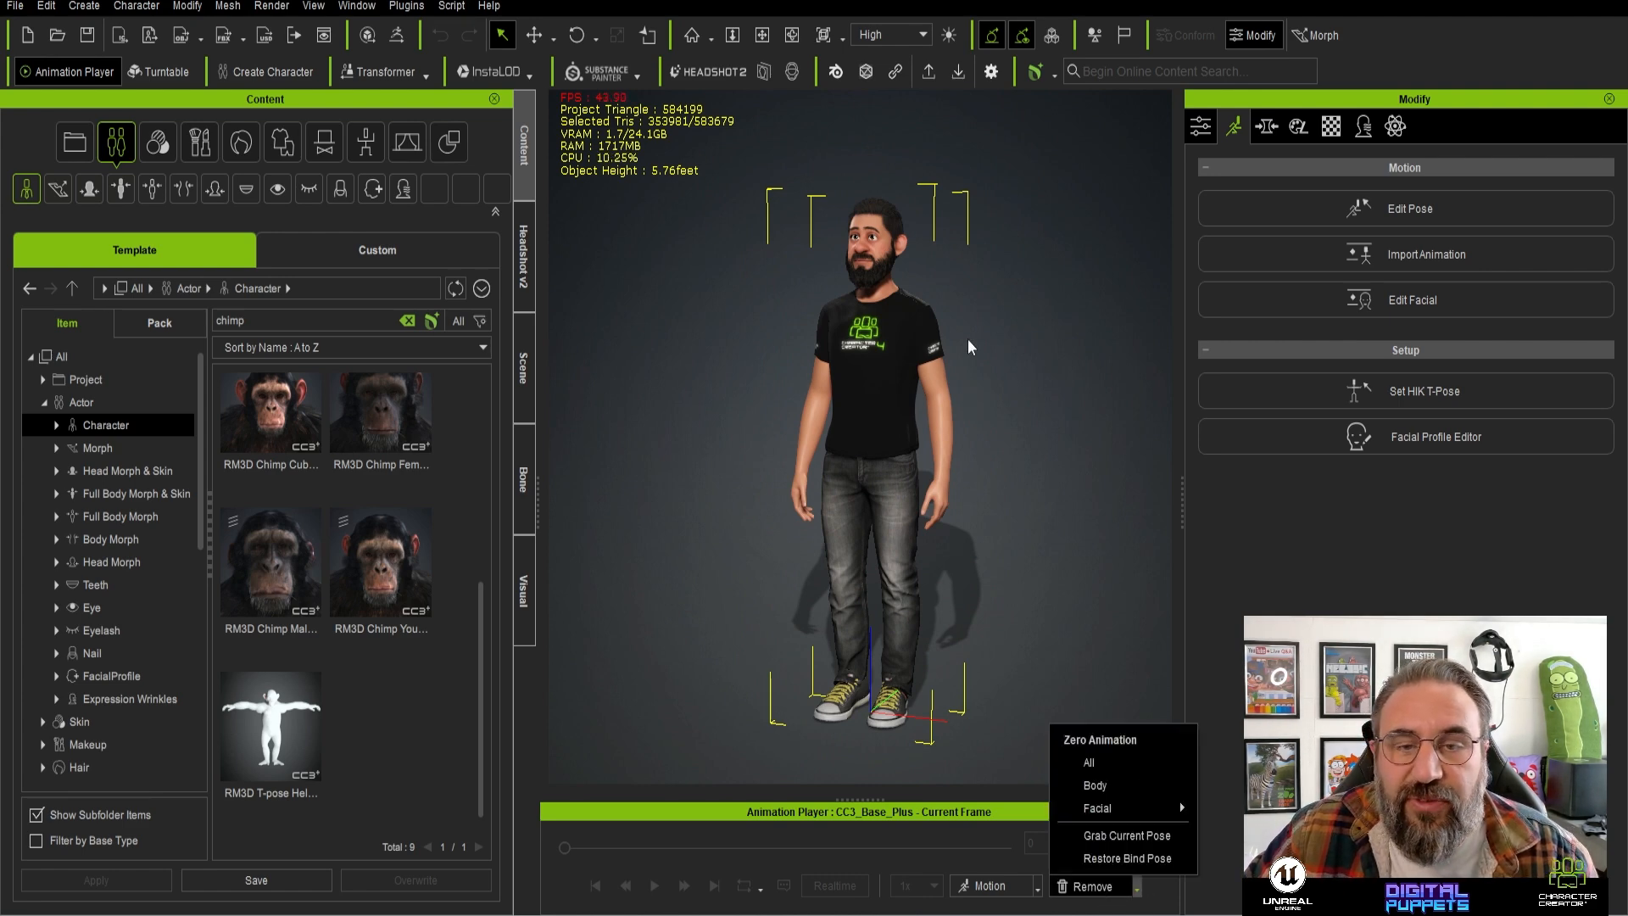
{"action": "right_click_drag", "start_coordinate": [875, 366], "coordinate": [912, 370]}
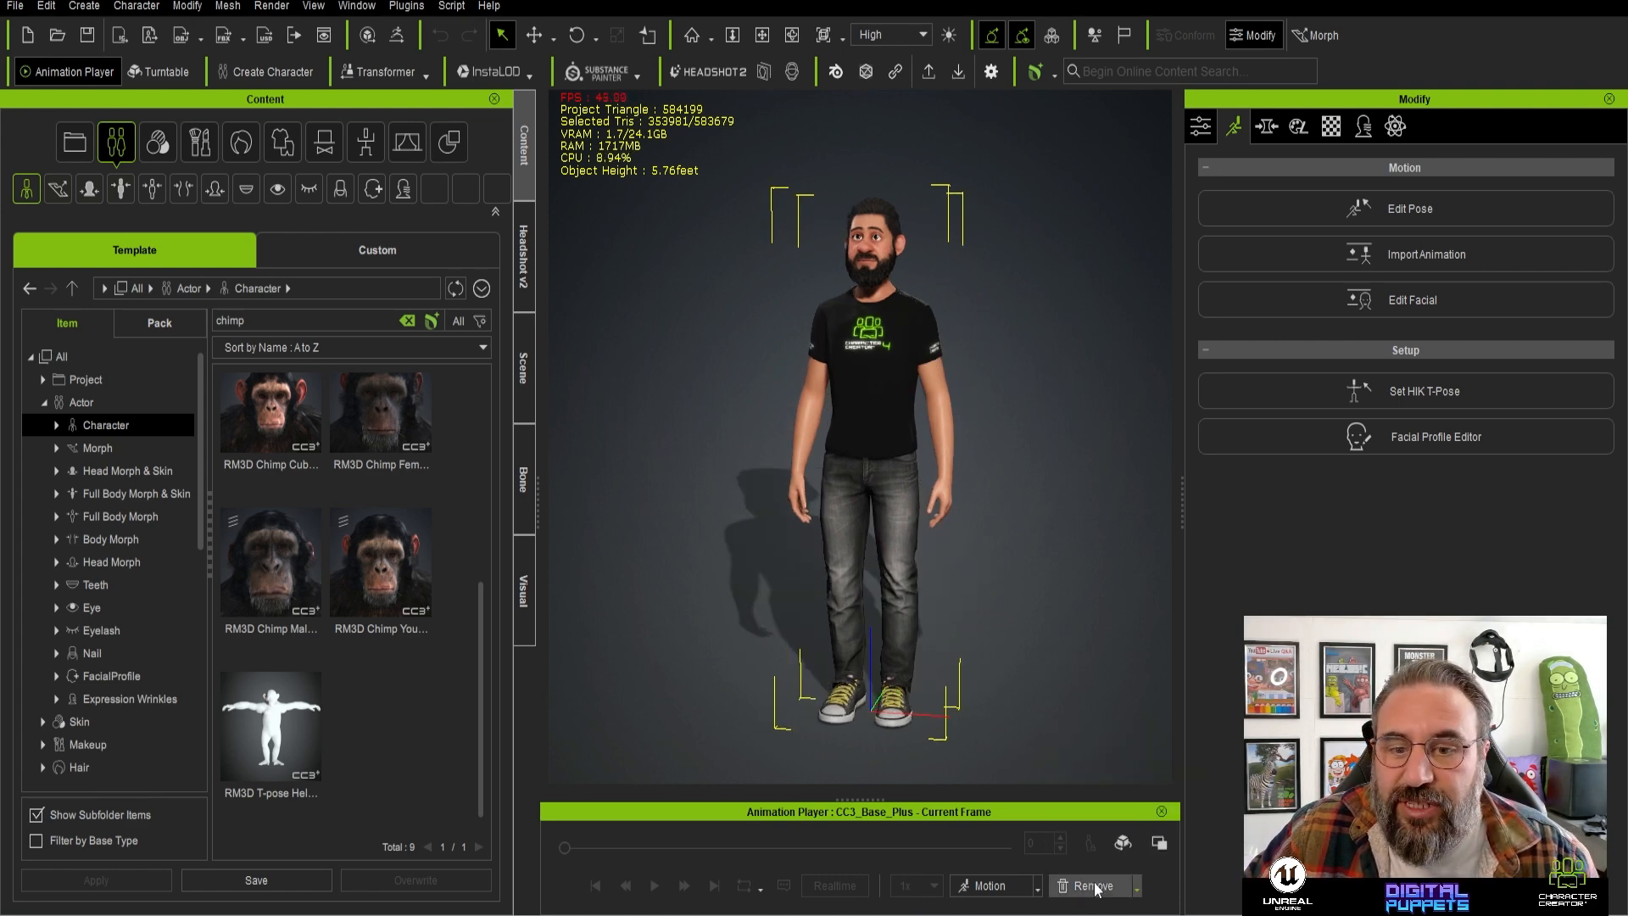
{"action": "scroll", "coordinate": [917, 358], "scroll_direction": "up", "scroll_amount": 2}
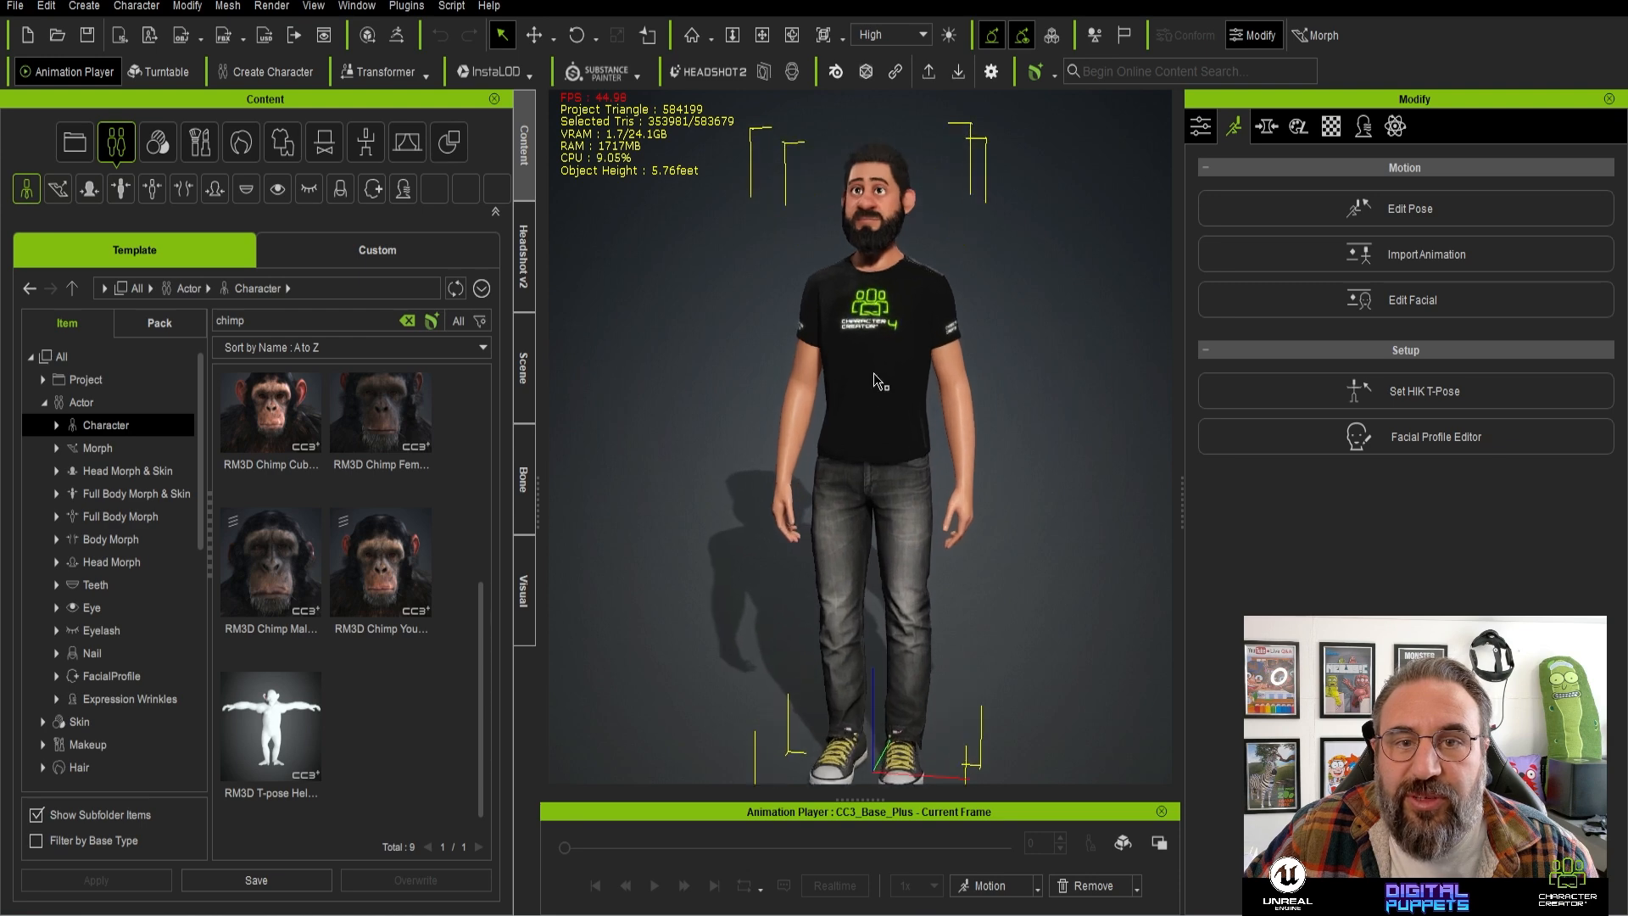
{"action": "right_click_drag", "start_coordinate": [879, 376], "coordinate": [907, 346]}
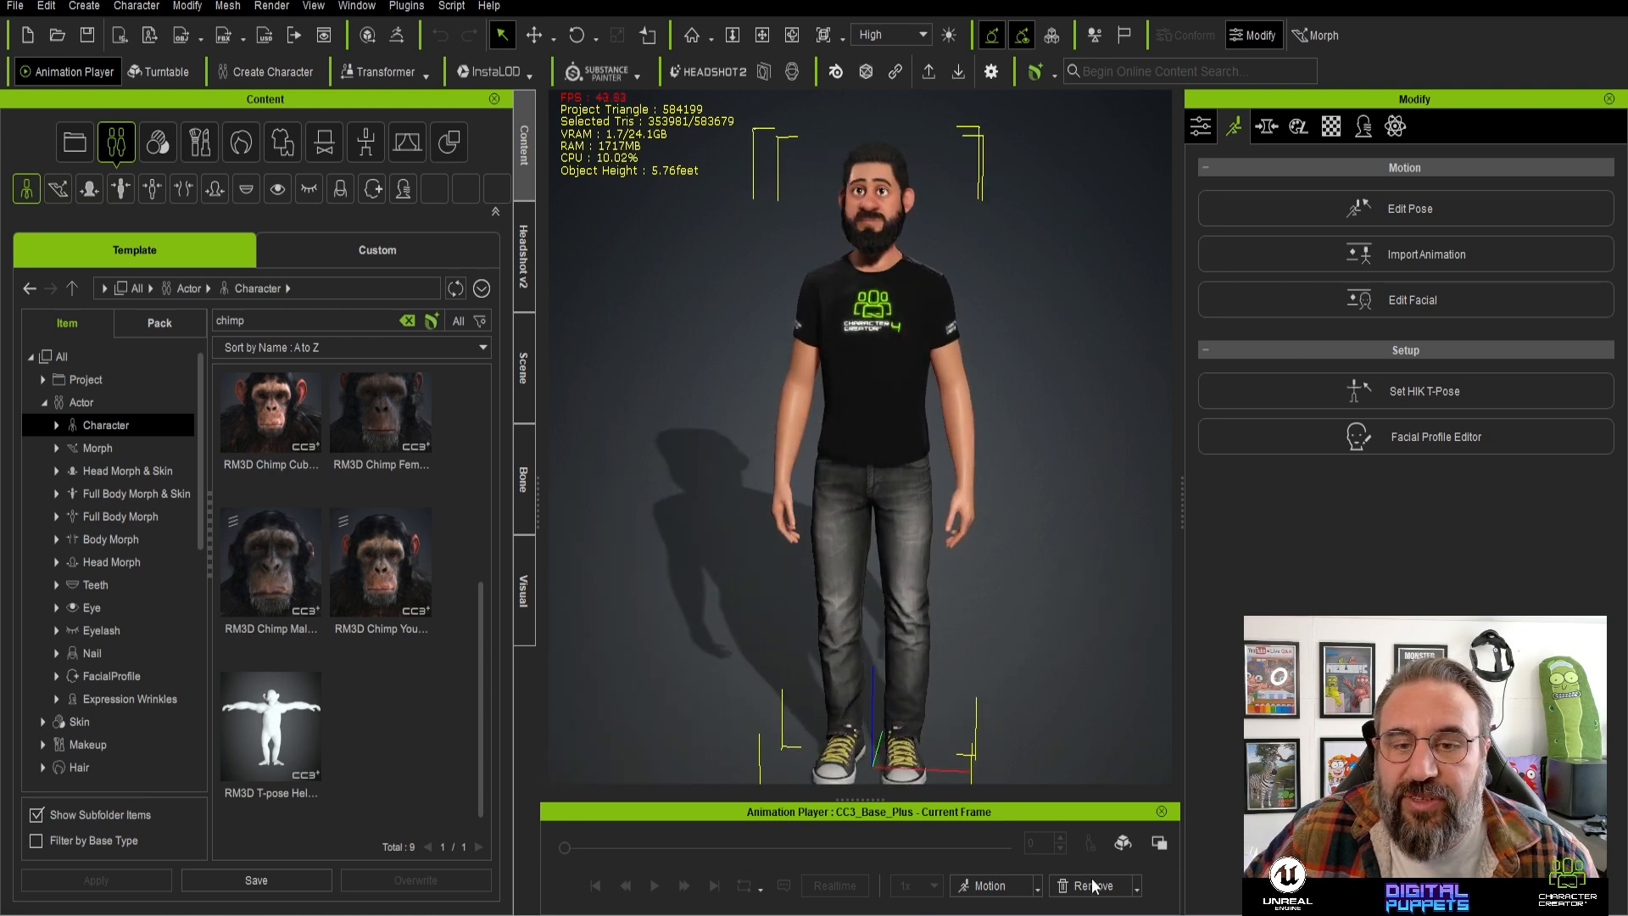
{"action": "left_click", "coordinate": [1137, 886]}
{"action": "left_click", "coordinate": [1146, 769]}
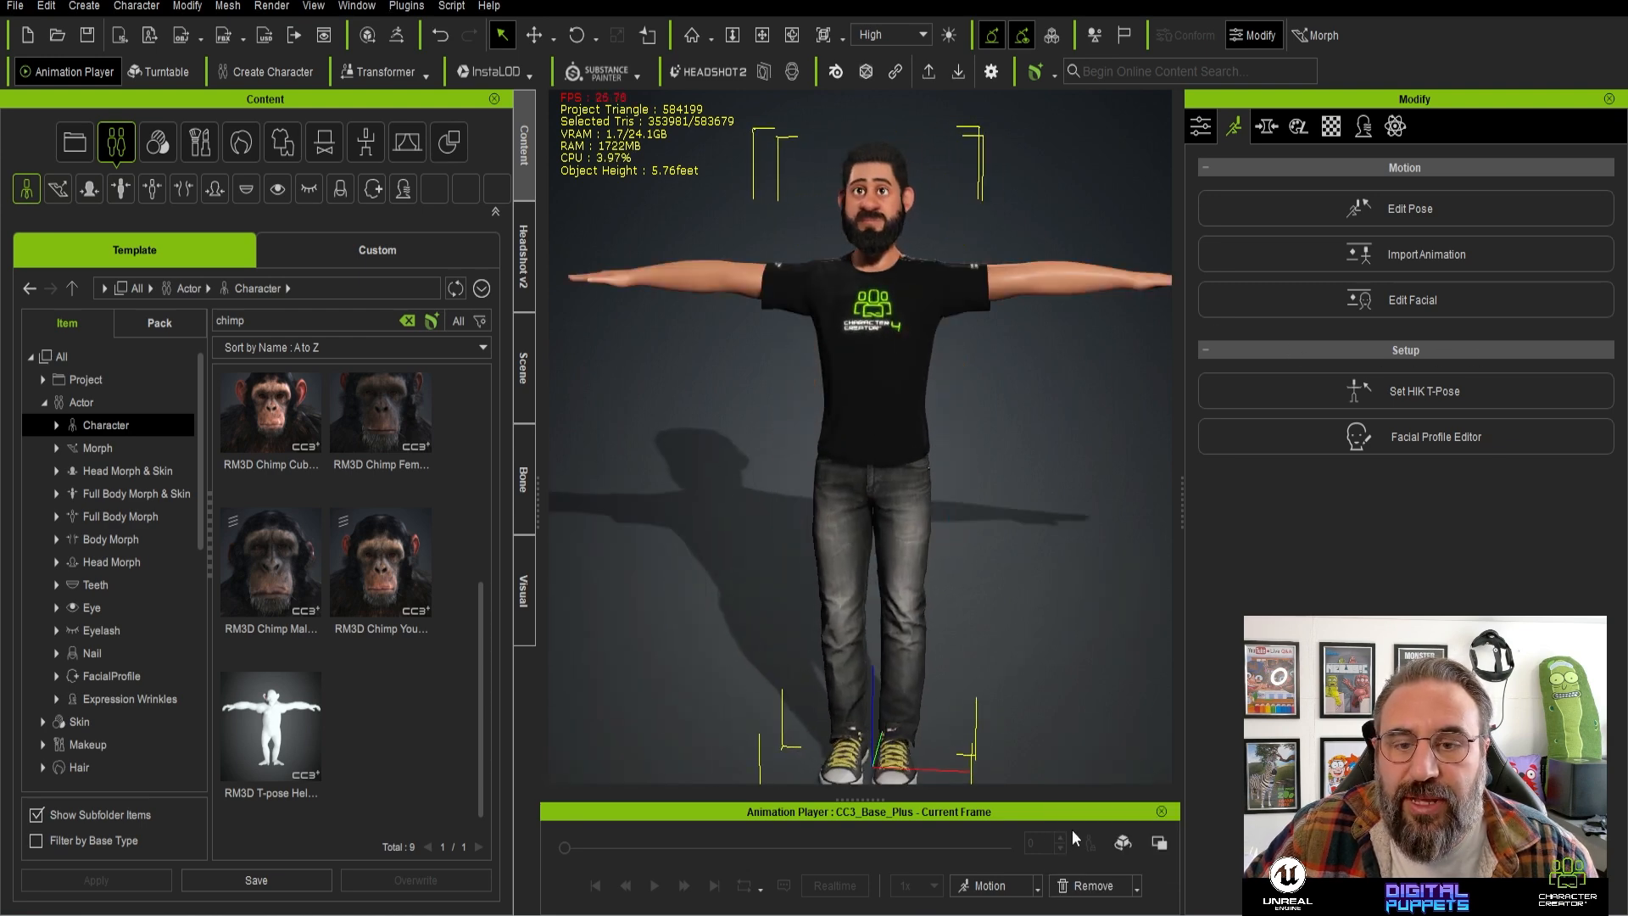
{"action": "key", "text": "Home"}
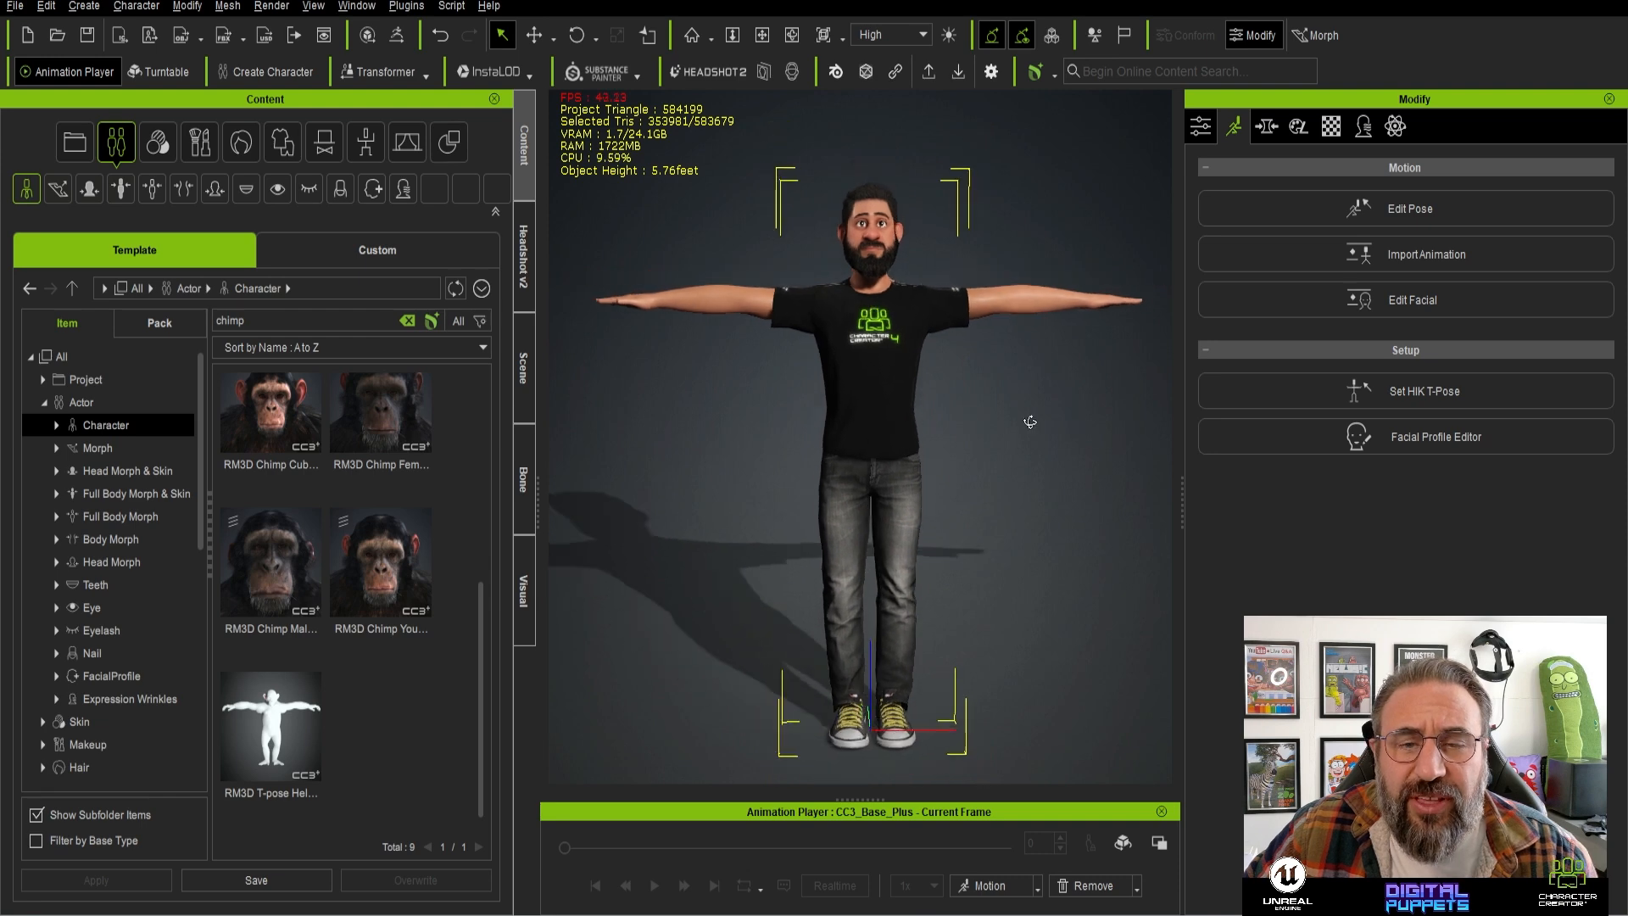
{"action": "left_click", "coordinate": [1019, 406]}
{"action": "middle_click_drag", "start_coordinate": [971, 339], "coordinate": [898, 338]}
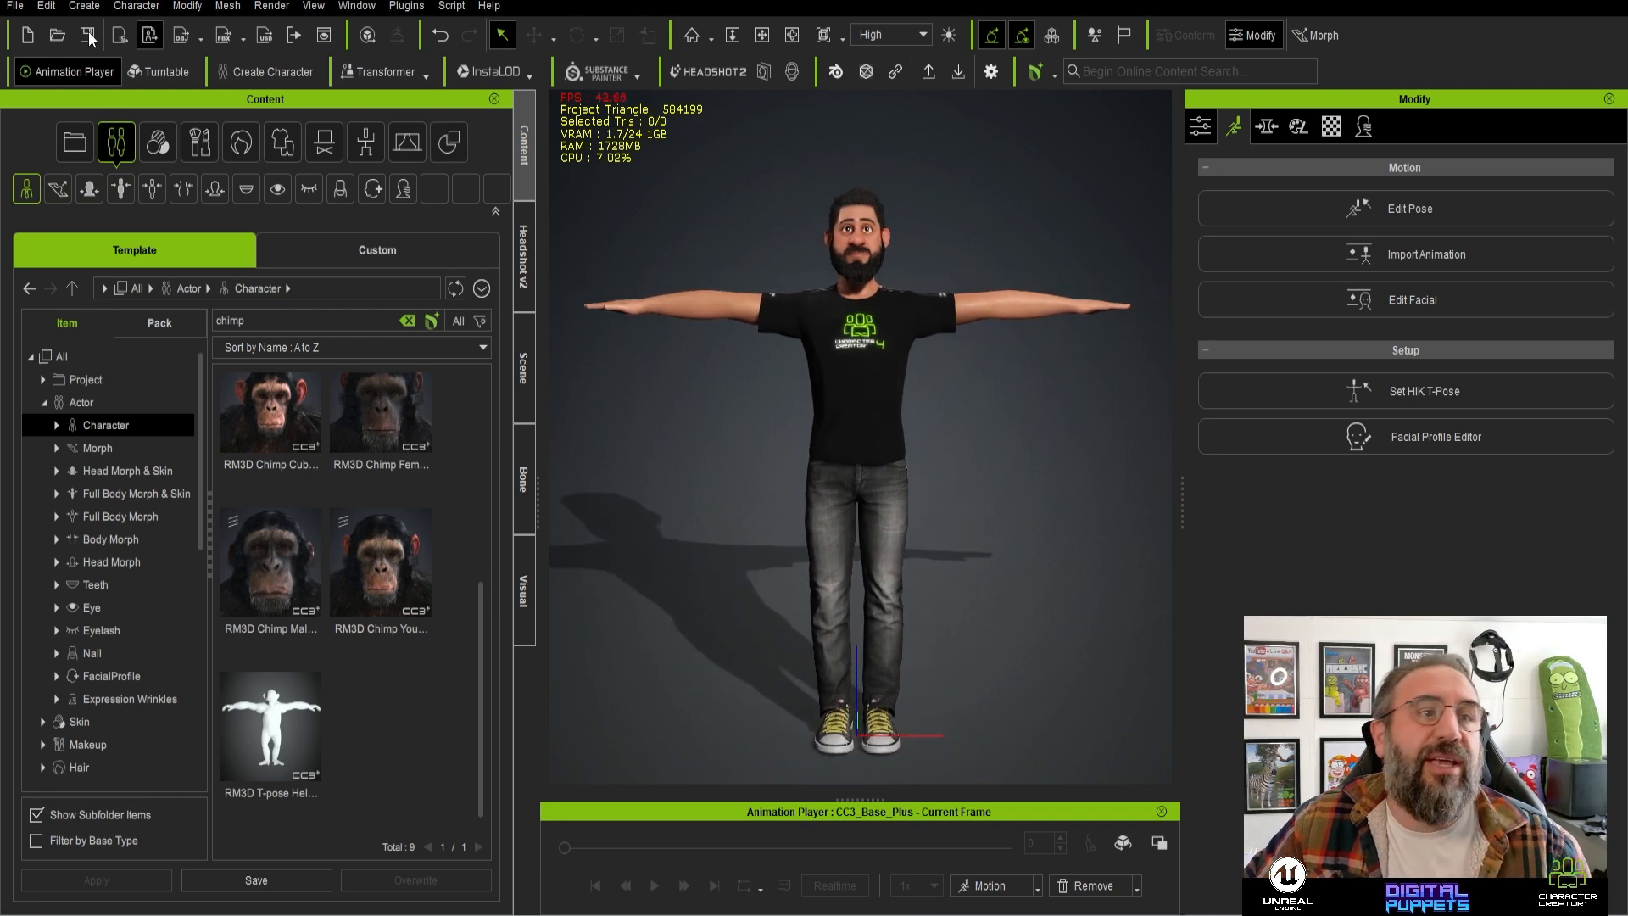
- Open the FBX export settings for the clothed character
{"action": "left_click", "coordinate": [16, 8]}
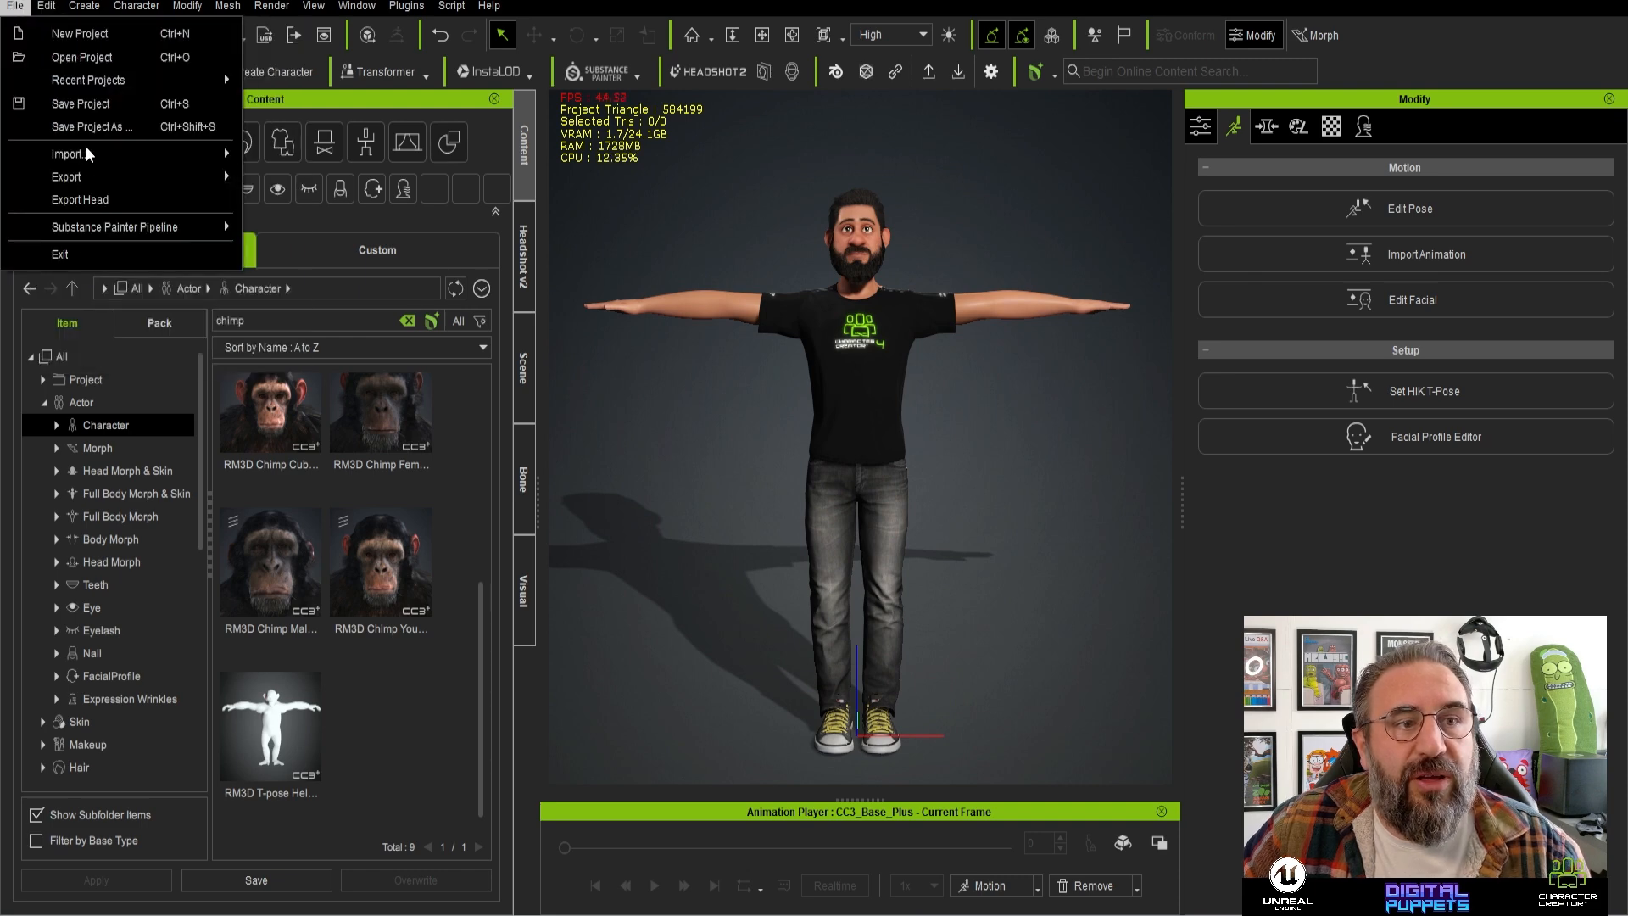
{"action": "mouse_move", "coordinate": [84, 170]}
{"action": "mouse_move", "coordinate": [321, 273]}
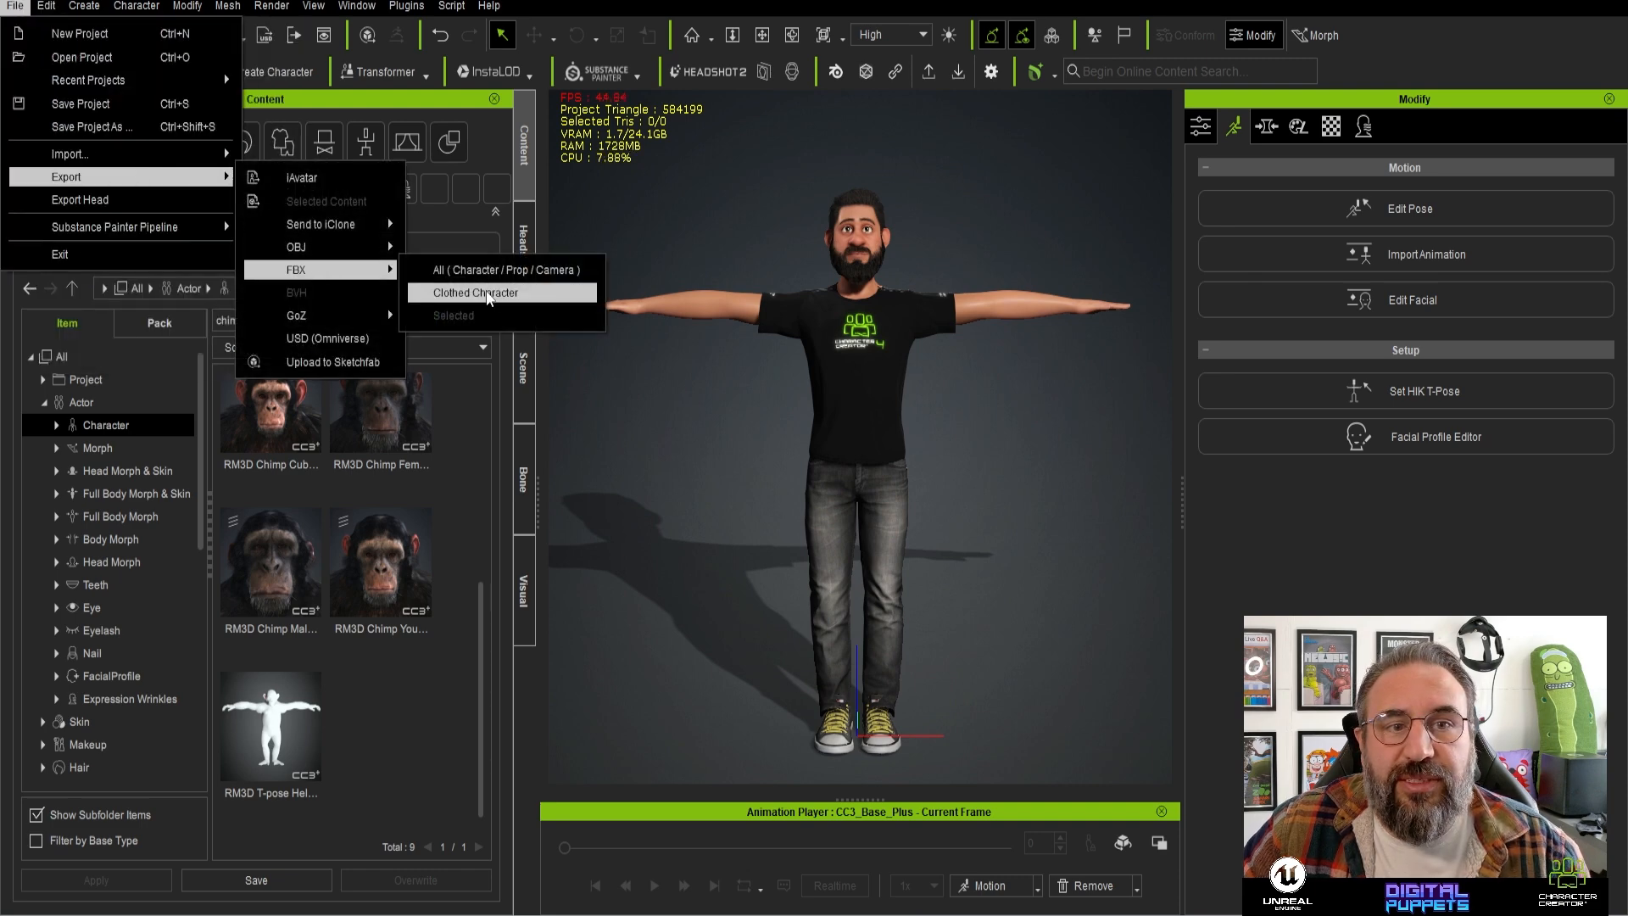
{"action": "left_click", "coordinate": [486, 293]}
{"action": "left_click_drag", "start_coordinate": [781, 90], "coordinate": [816, 55]}
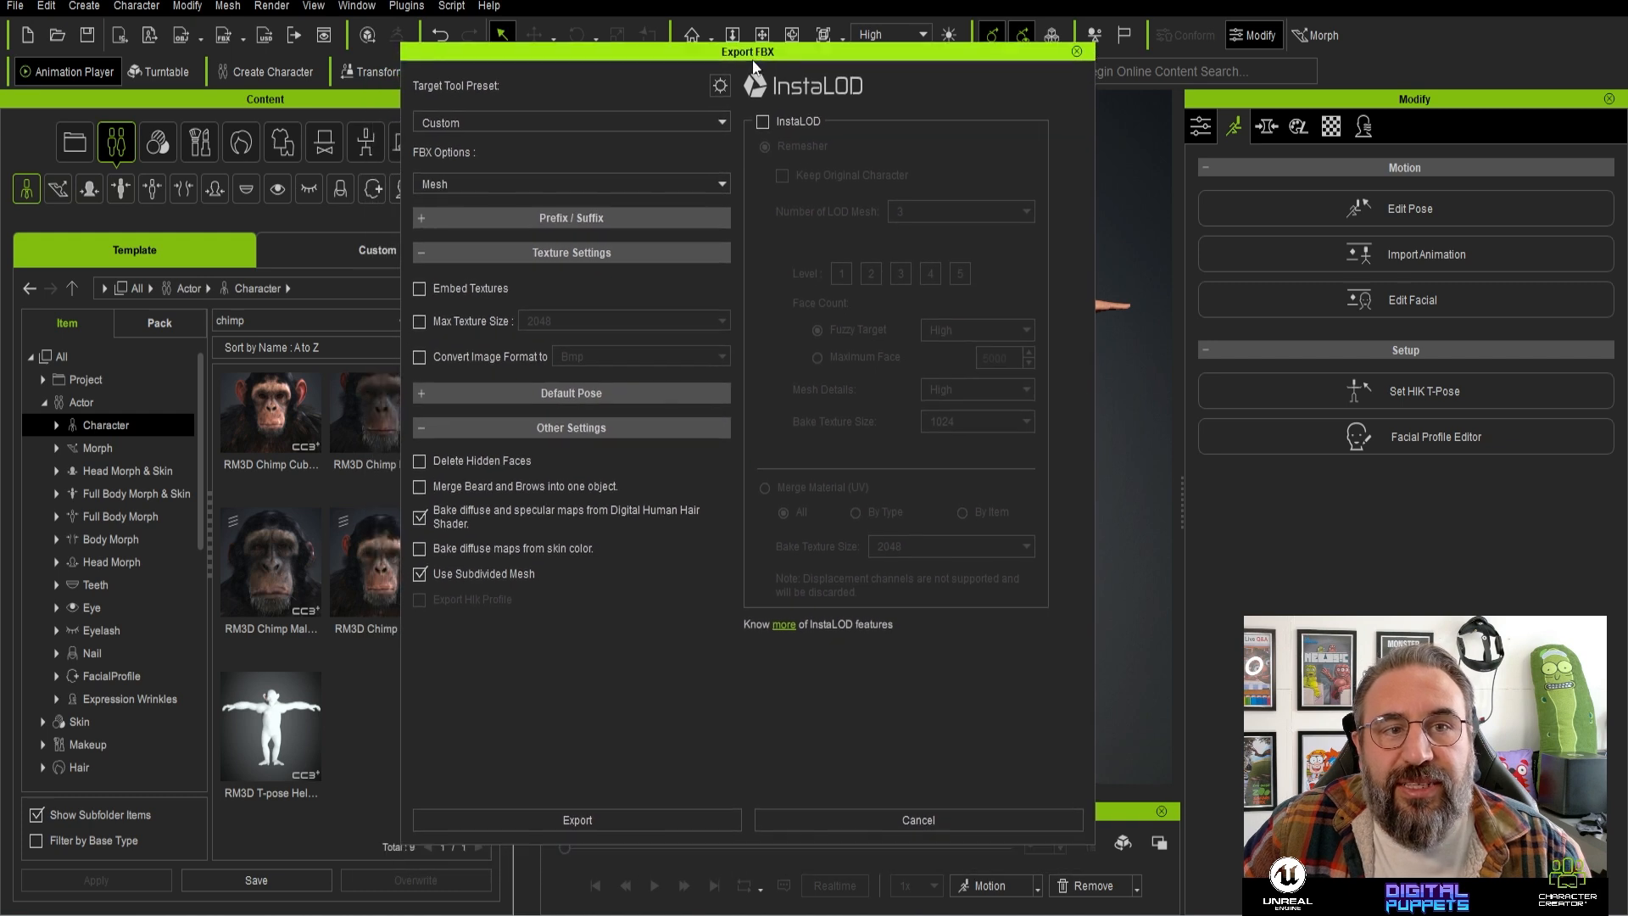
- Set the target tool preset to Unreal with the Mesh option, enable Delete Hidden Faces and disable Use Subdivided Mesh
{"action": "left_click", "coordinate": [709, 121]}
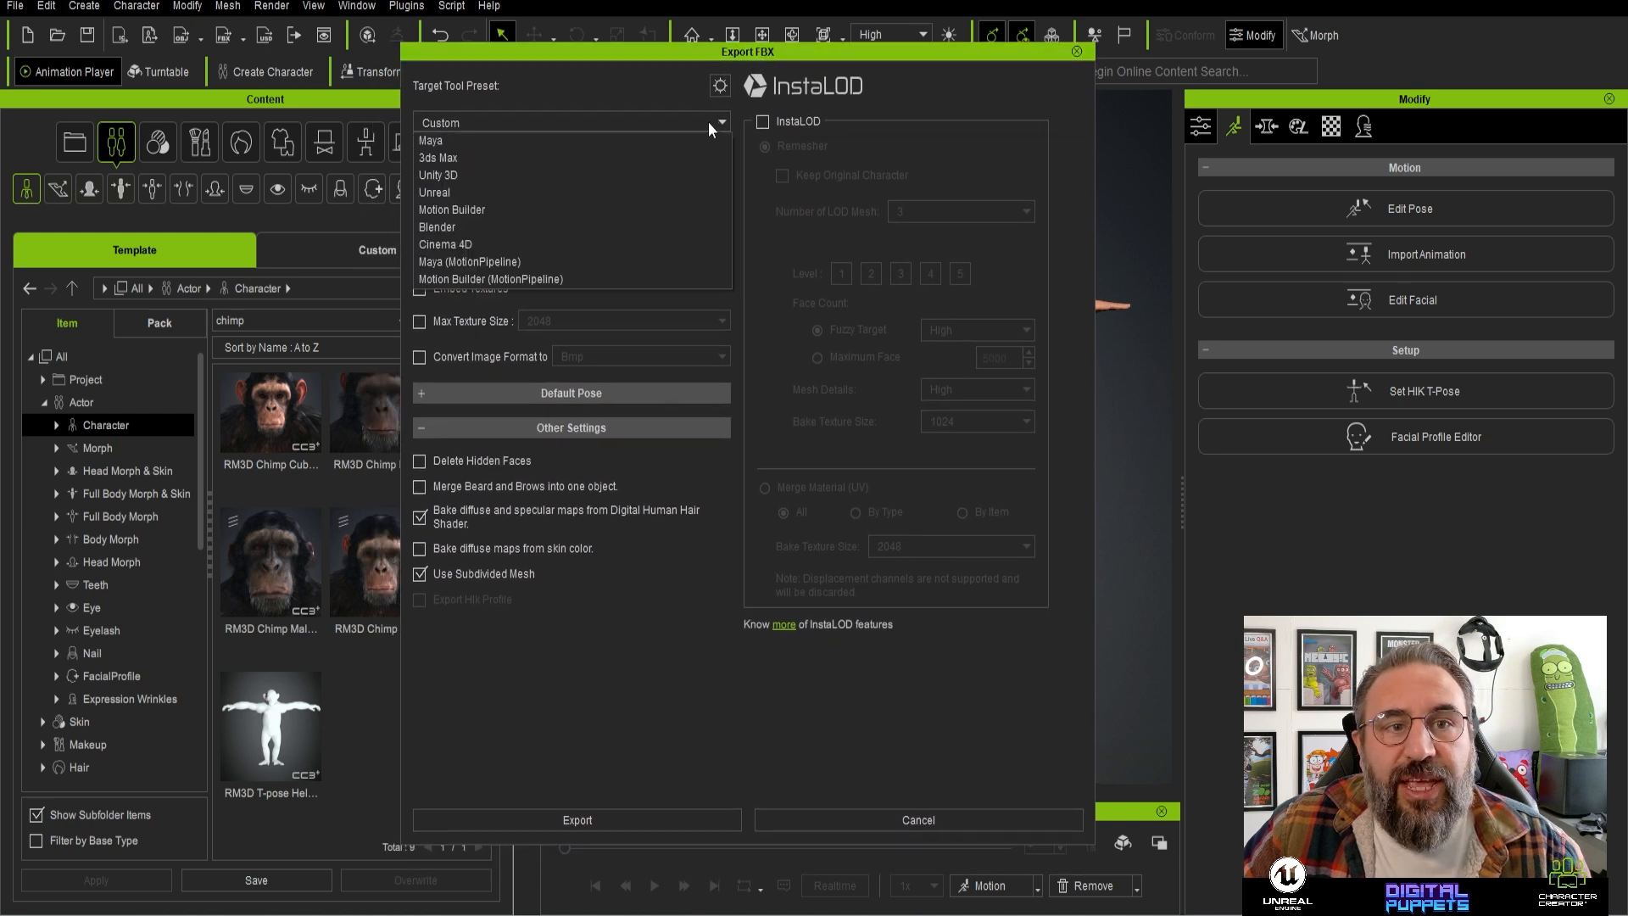
{"action": "left_click", "coordinate": [461, 192]}
{"action": "left_click", "coordinate": [501, 185]}
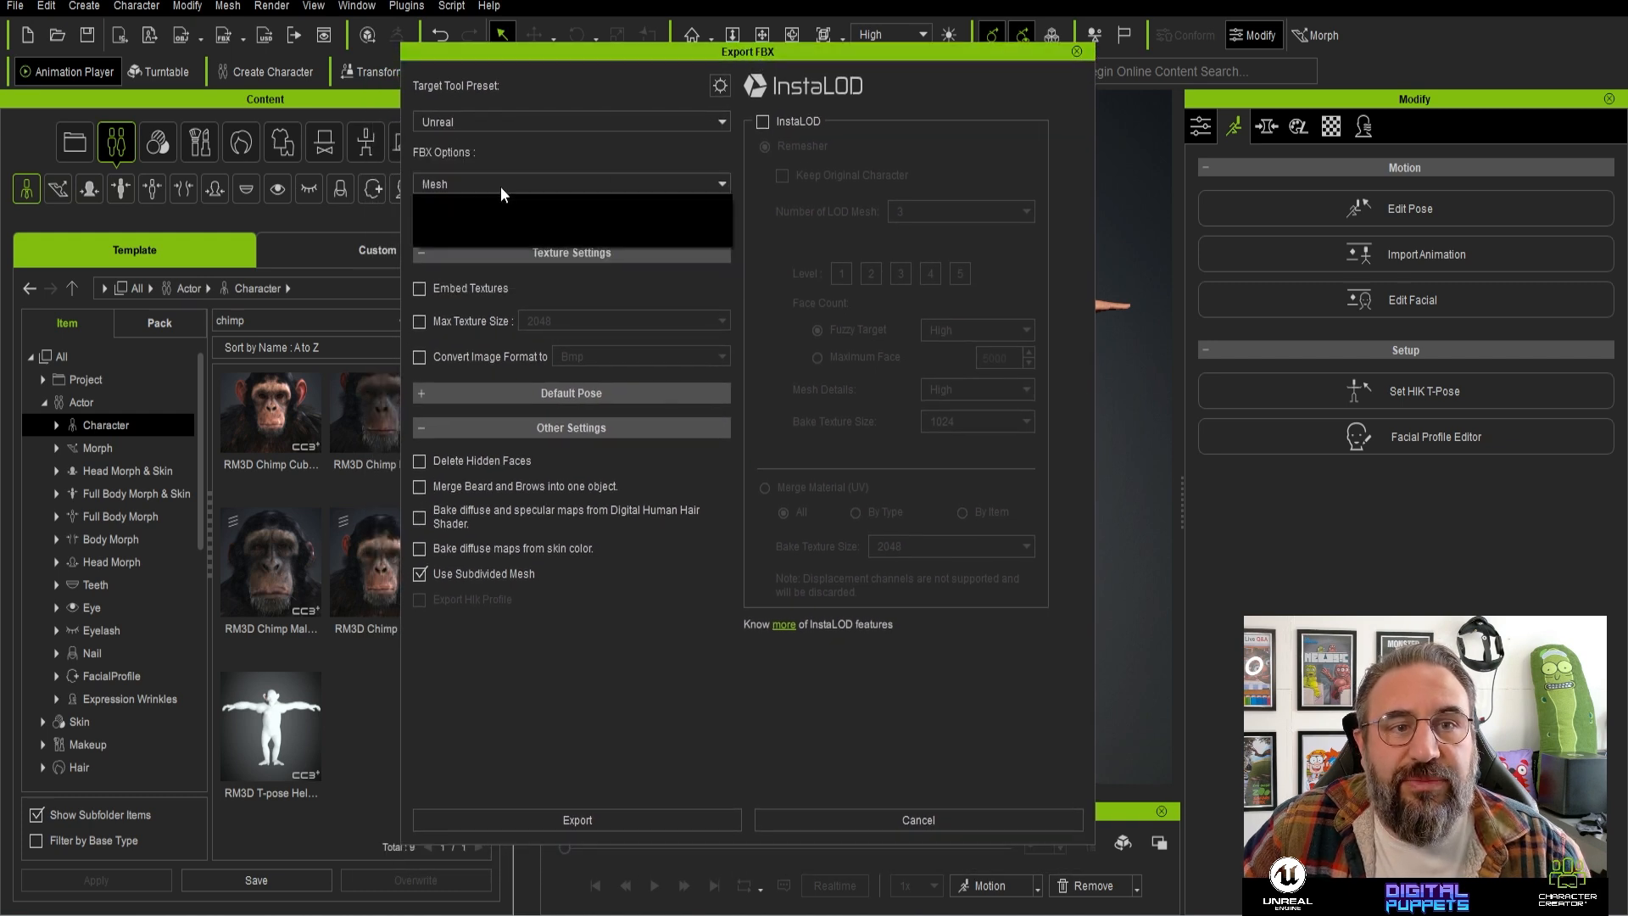
{"action": "left_click", "coordinate": [445, 202]}
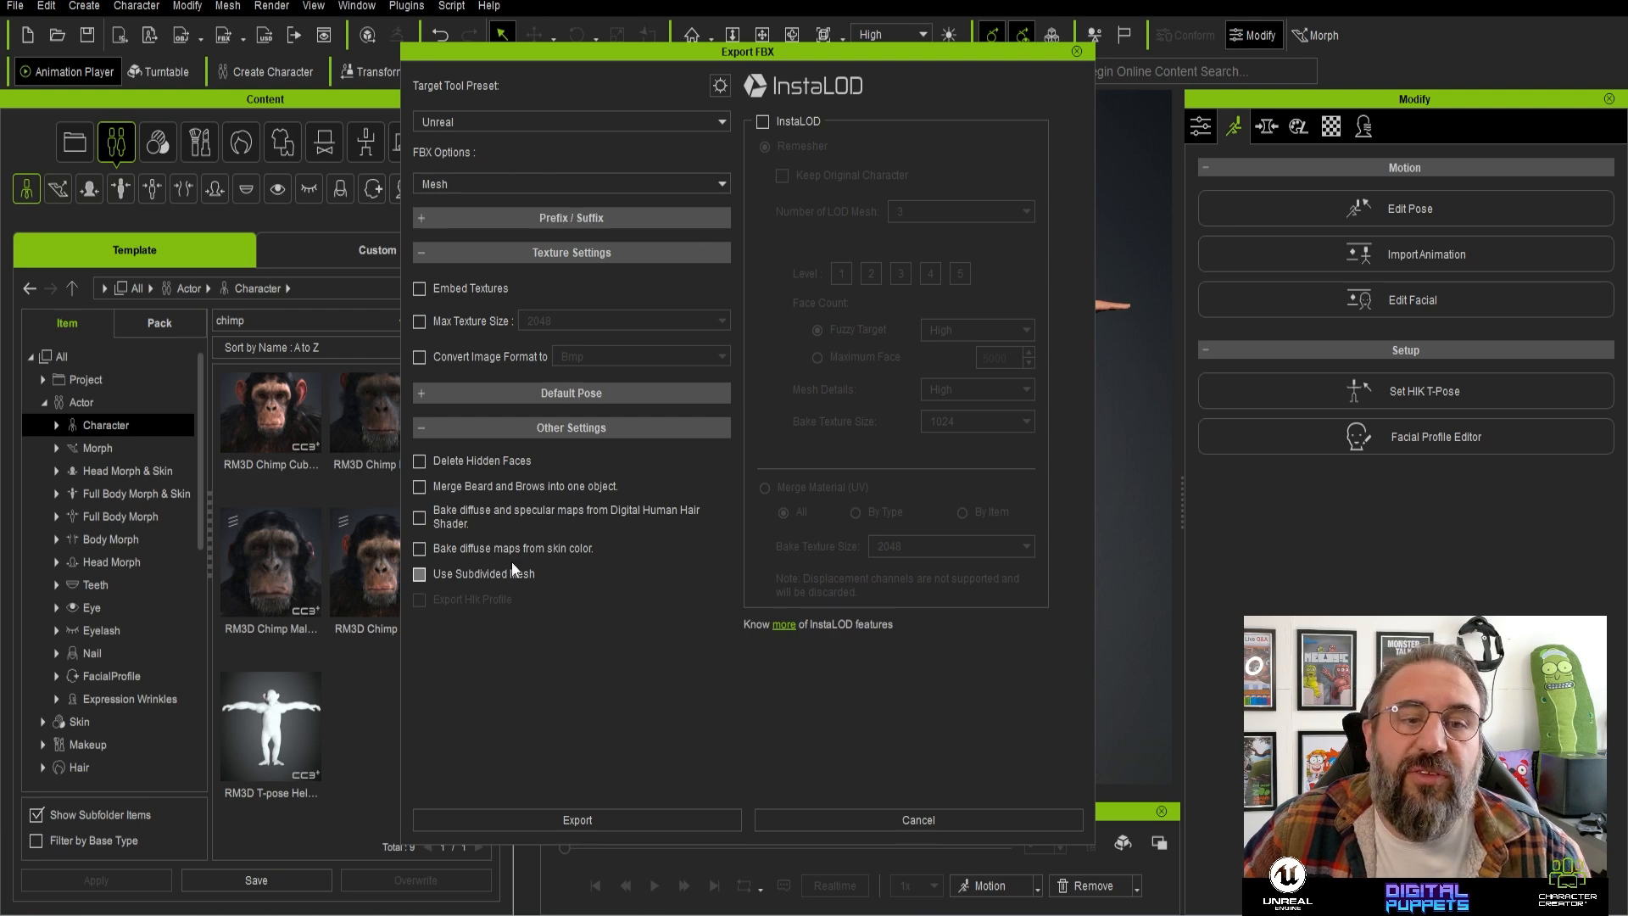
{"action": "left_click", "coordinate": [463, 463]}
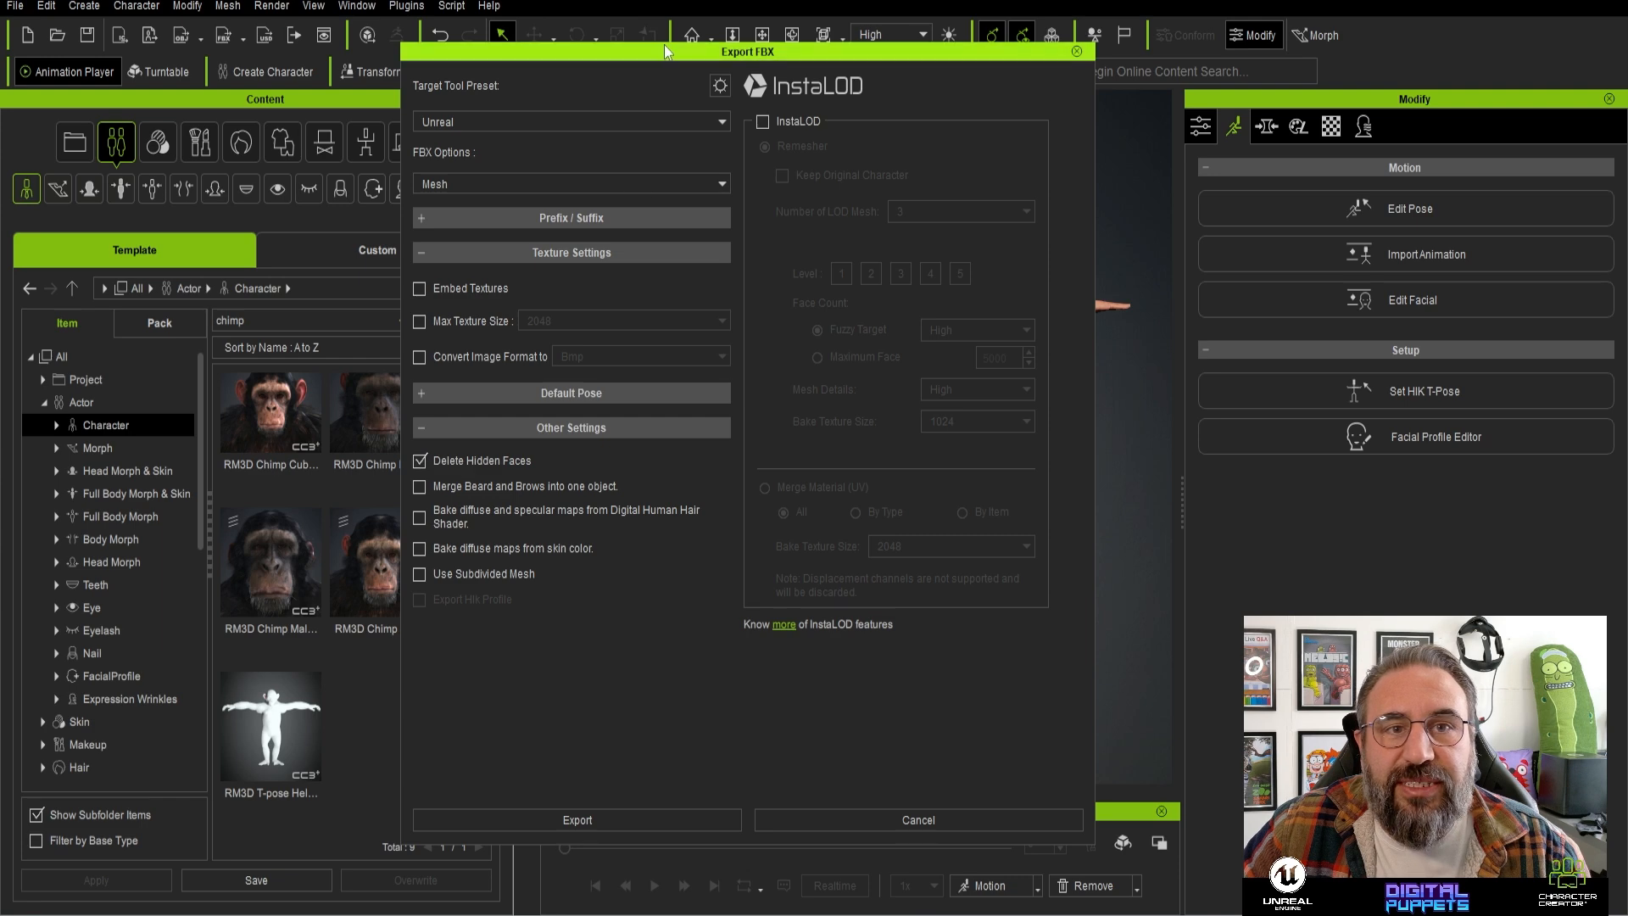
{"action": "left_click_drag", "start_coordinate": [663, 47], "coordinate": [609, 64]}
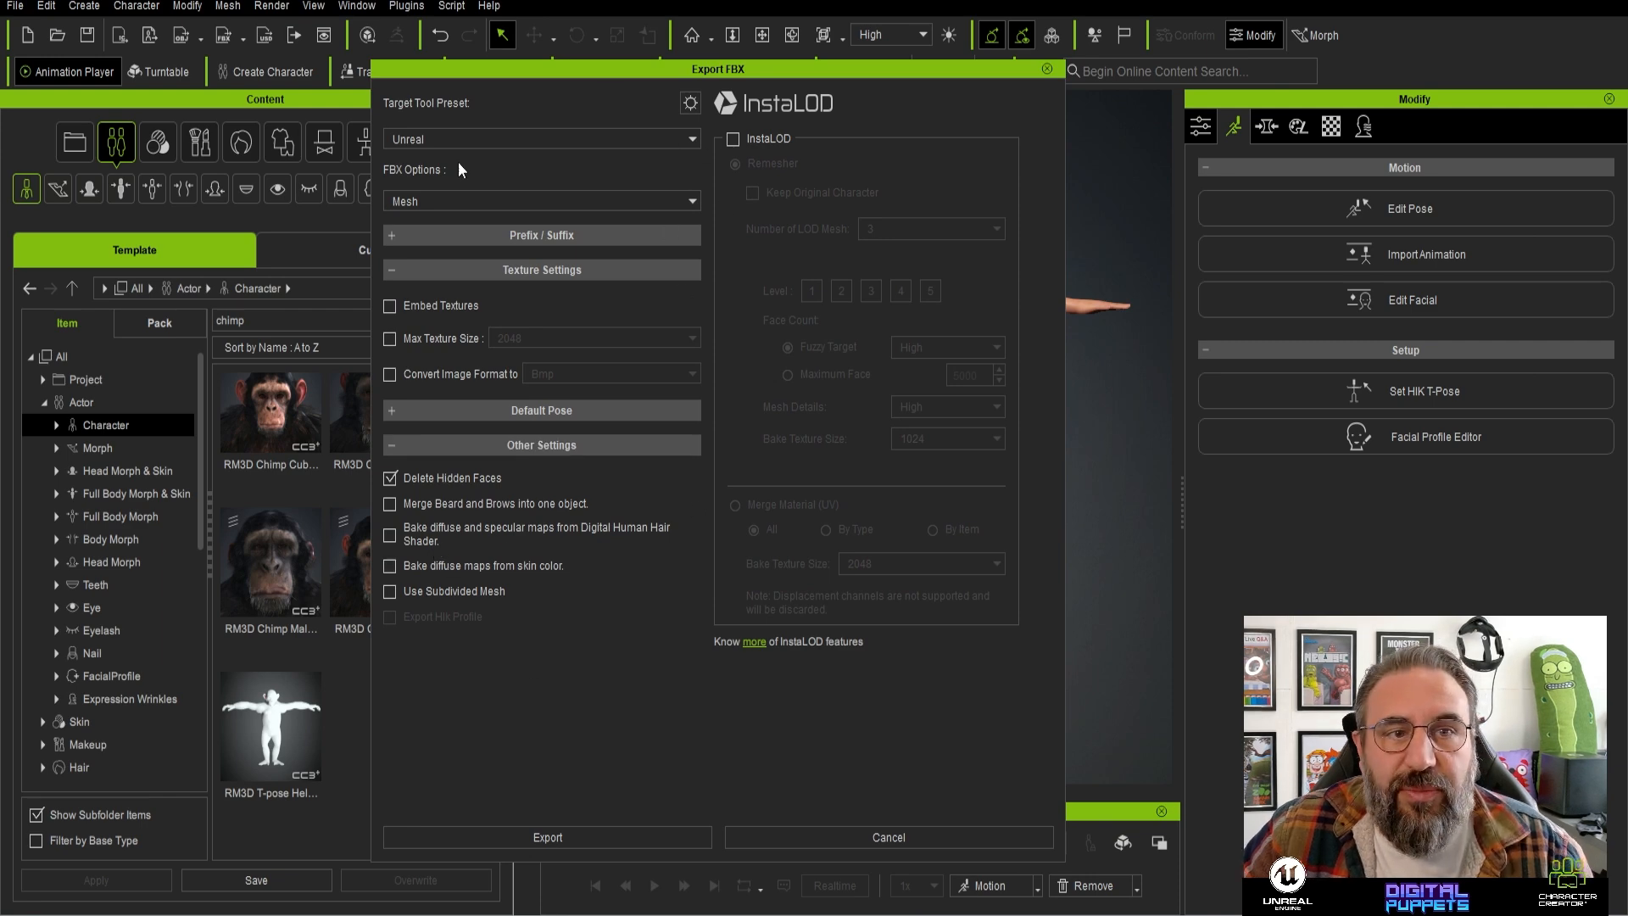
- Enable Use T-Pose As Bind Pose and baking of hair-shader and skin-color diffuse maps, and export the character as FBX
{"action": "left_click", "coordinate": [695, 103]}
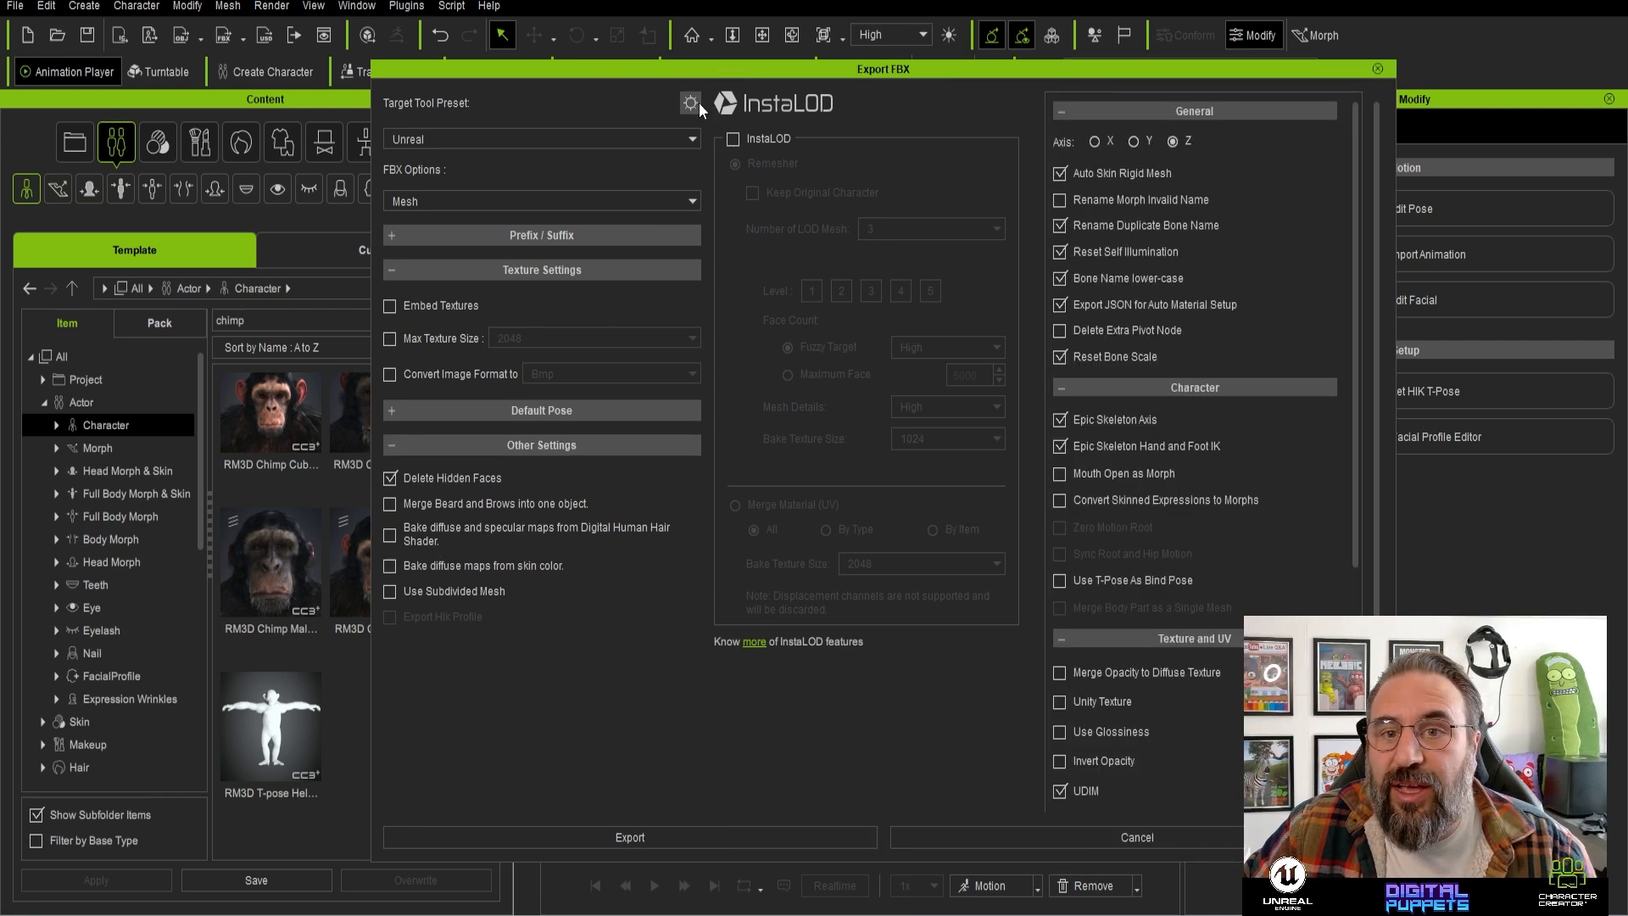
{"action": "left_click", "coordinate": [1060, 582]}
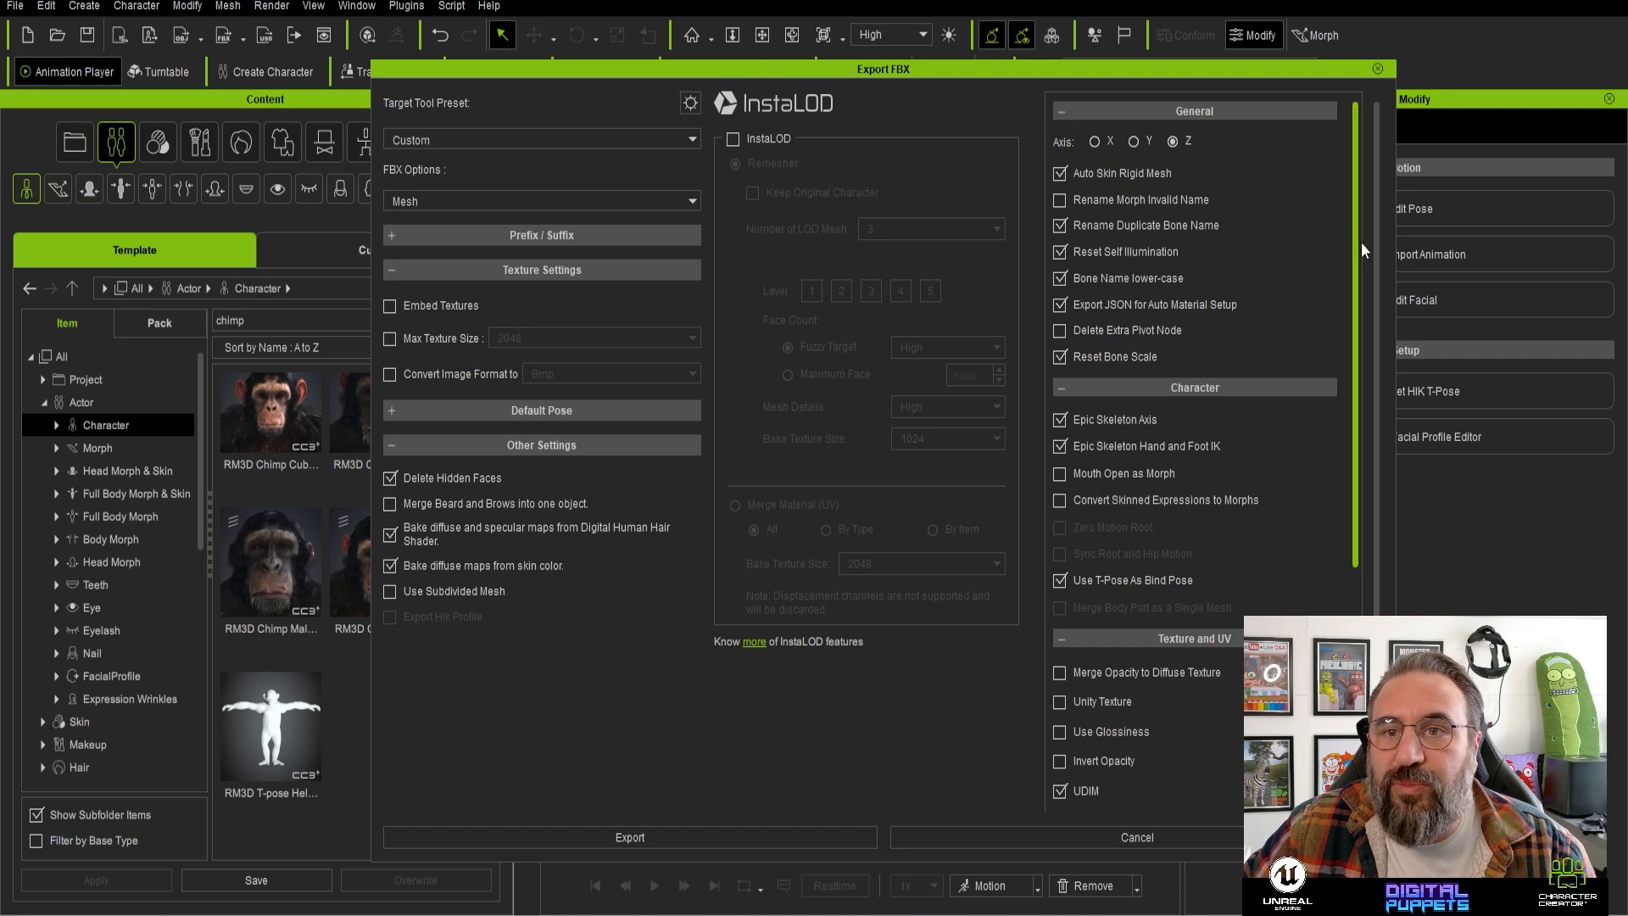
{"action": "left_click_drag", "start_coordinate": [1361, 242], "coordinate": [1384, 497]}
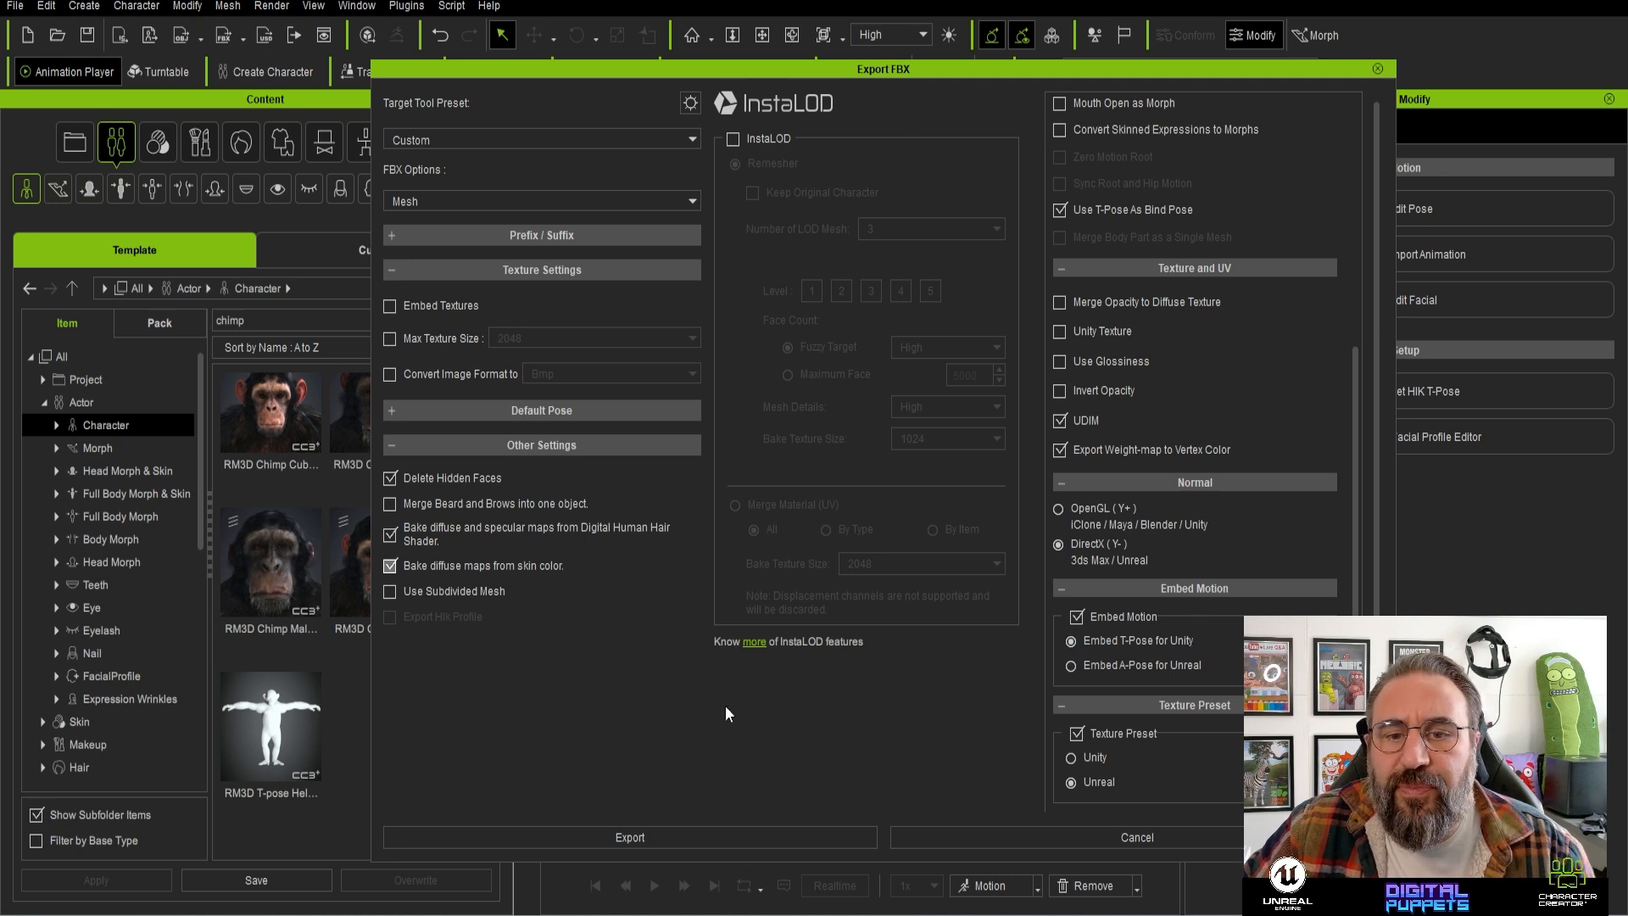
{"action": "left_click", "coordinate": [646, 835]}
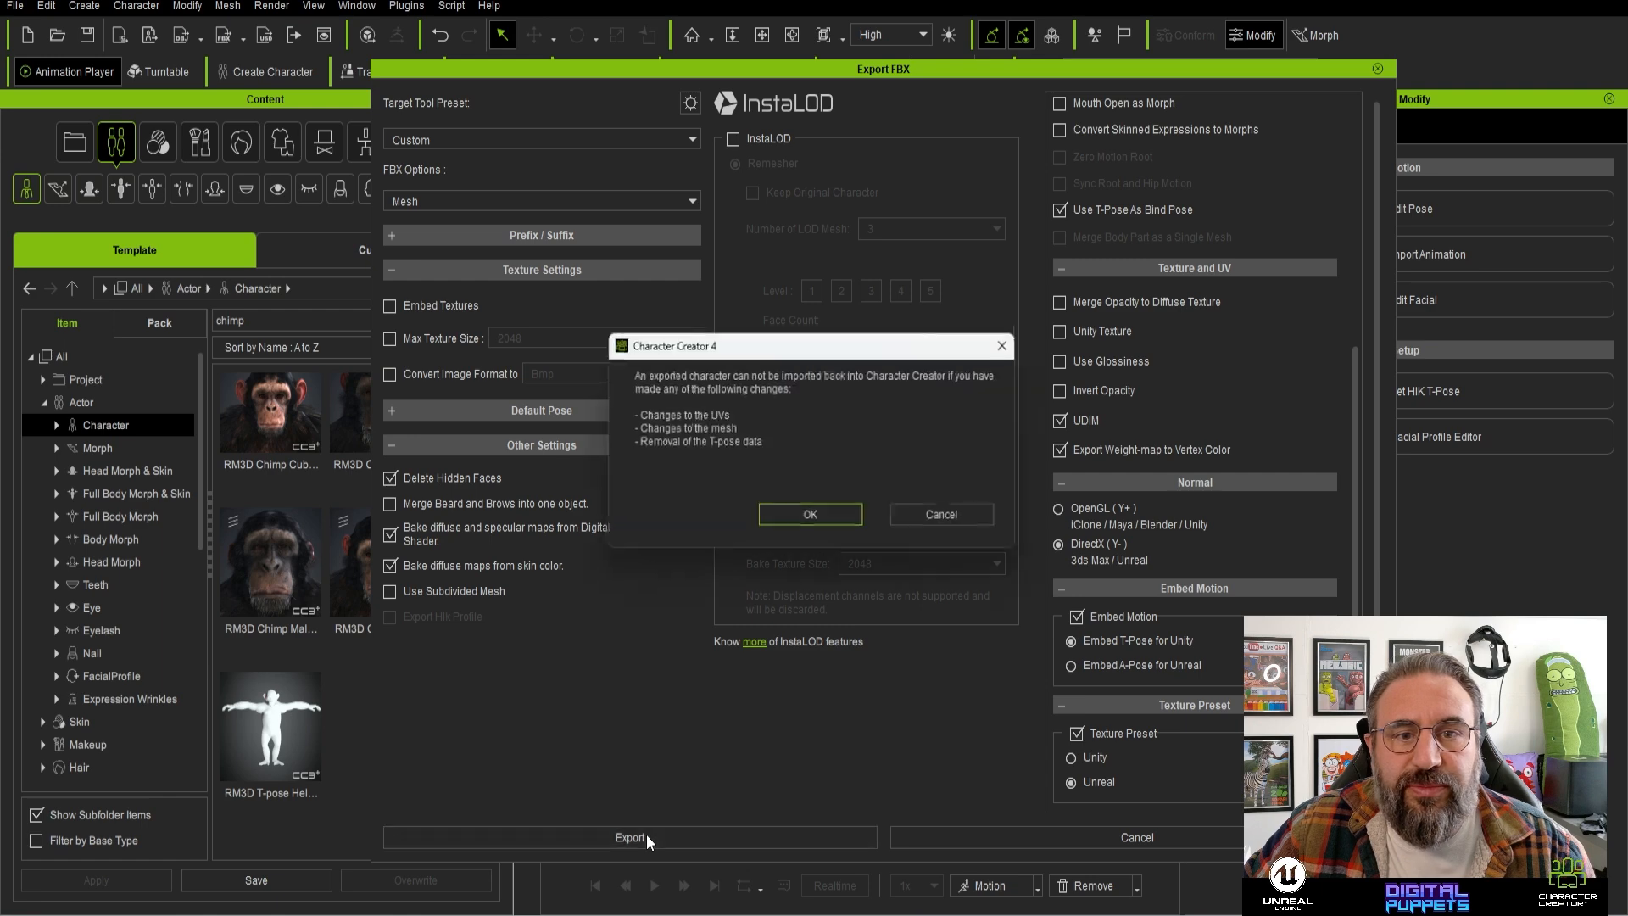
{"action": "left_click", "coordinate": [846, 521]}
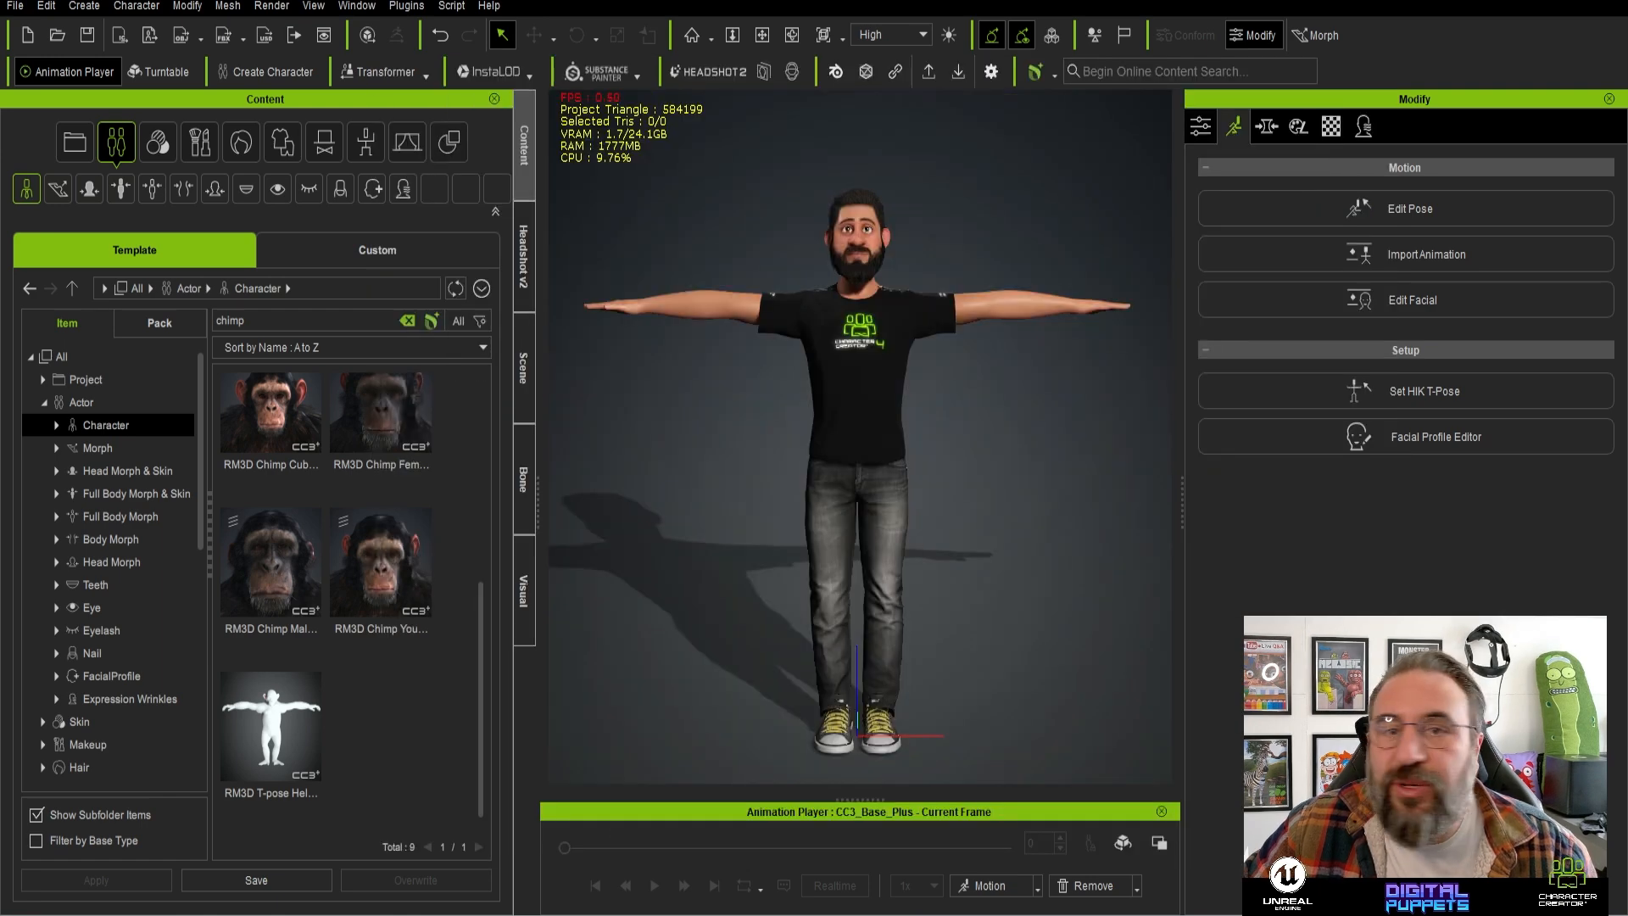
- Switch to the browser and choose the Personal license on Fab's Dynamic Flight with Blueprints listing, then minimize the browser
{"action": "left_click_drag", "start_coordinate": [1627, 177], "coordinate": [724, 92]}
{"action": "scroll", "coordinate": [898, 394], "scroll_direction": "up", "scroll_amount": 2}
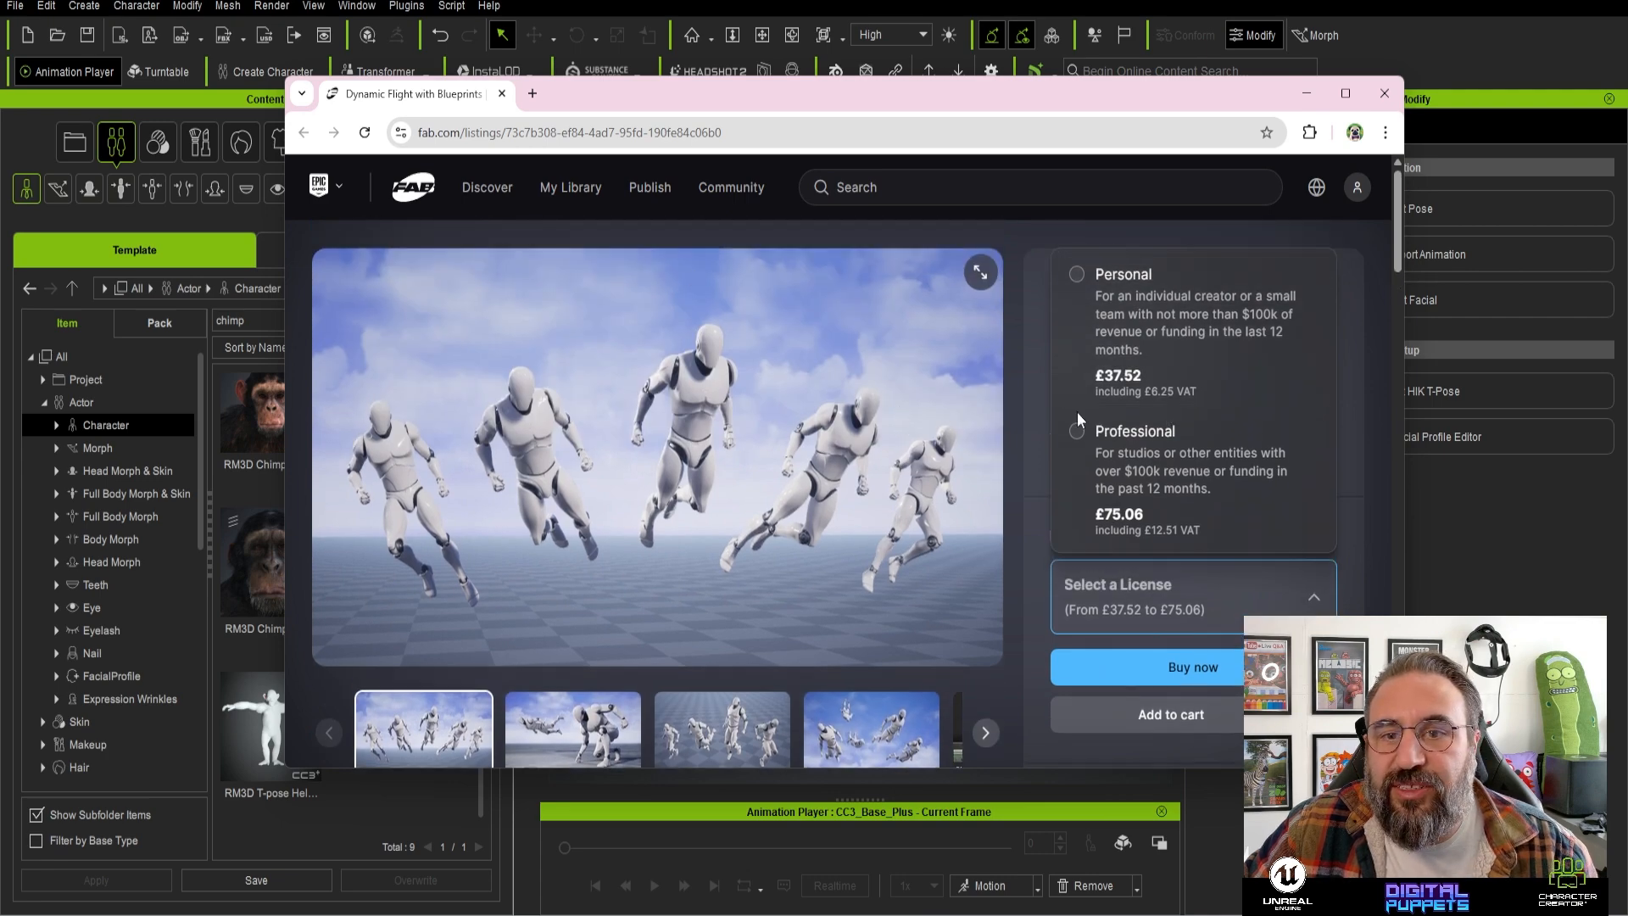
{"action": "scroll", "coordinate": [715, 487], "scroll_direction": "down", "scroll_amount": 5}
{"action": "scroll", "coordinate": [715, 488], "scroll_direction": "up", "scroll_amount": 5}
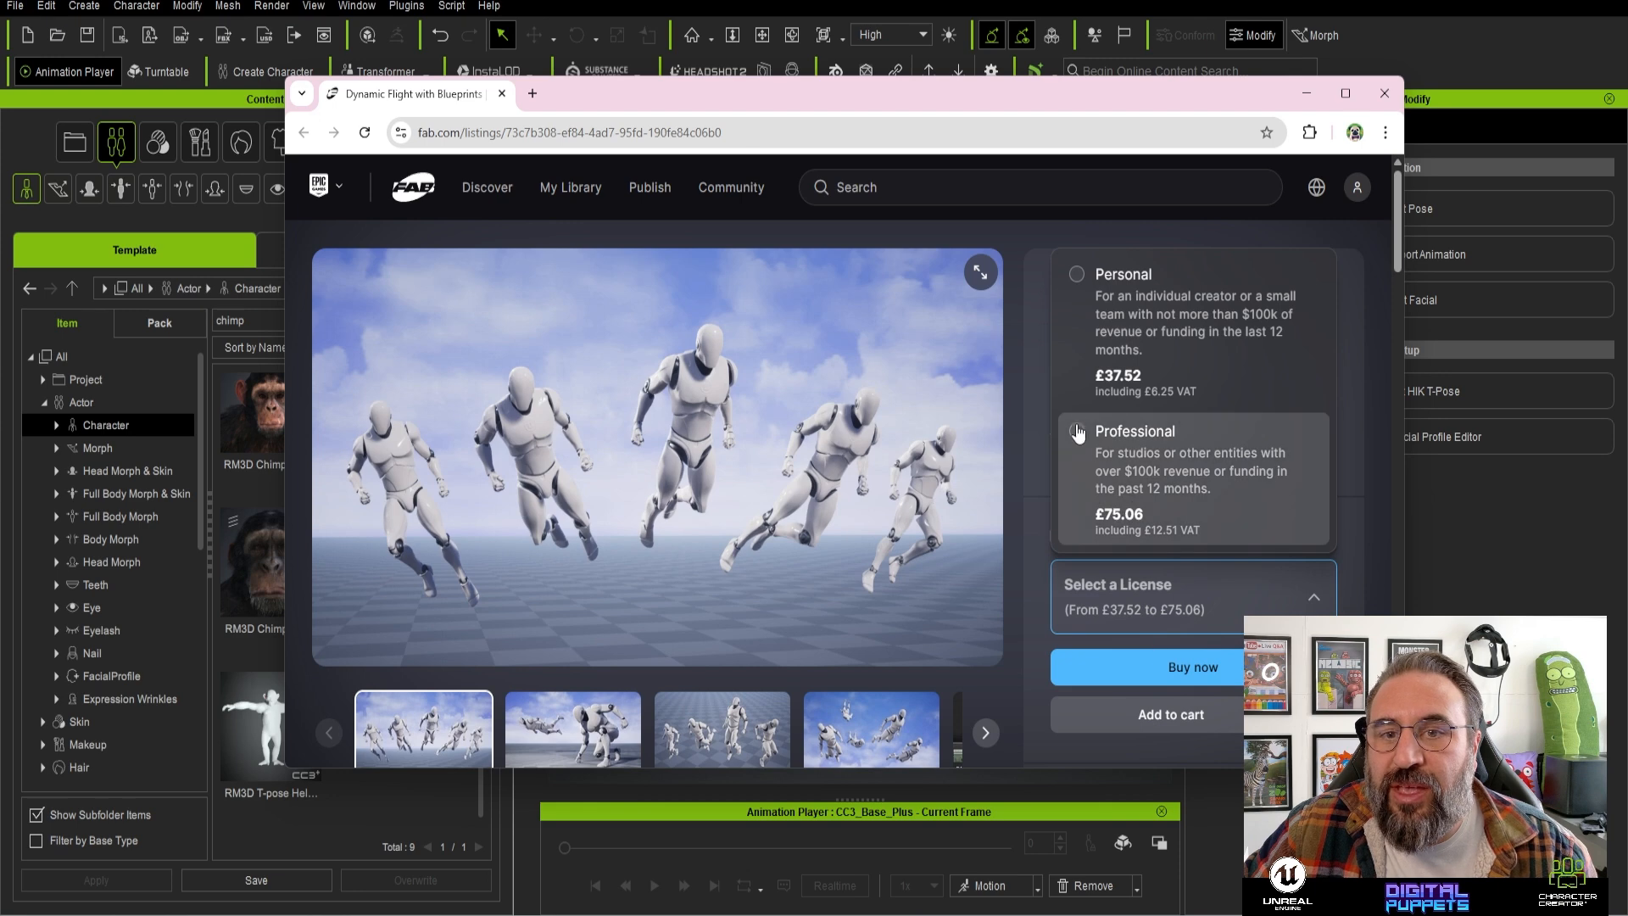
{"action": "left_click", "coordinate": [1171, 376]}
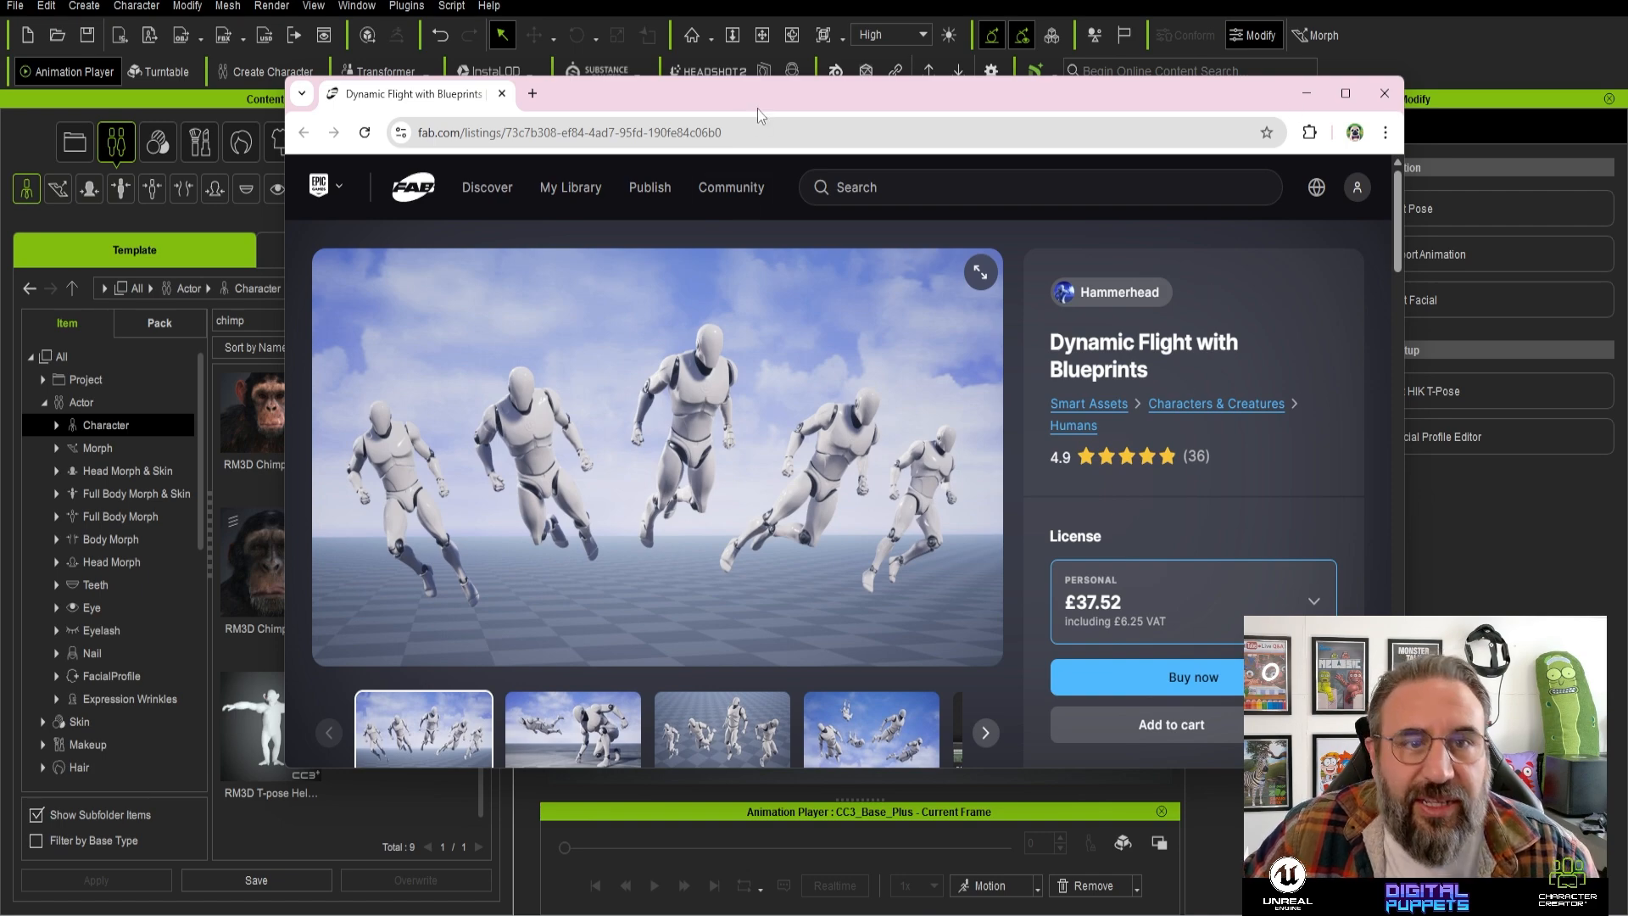
{"action": "left_click_drag", "start_coordinate": [756, 109], "coordinate": [744, 131]}
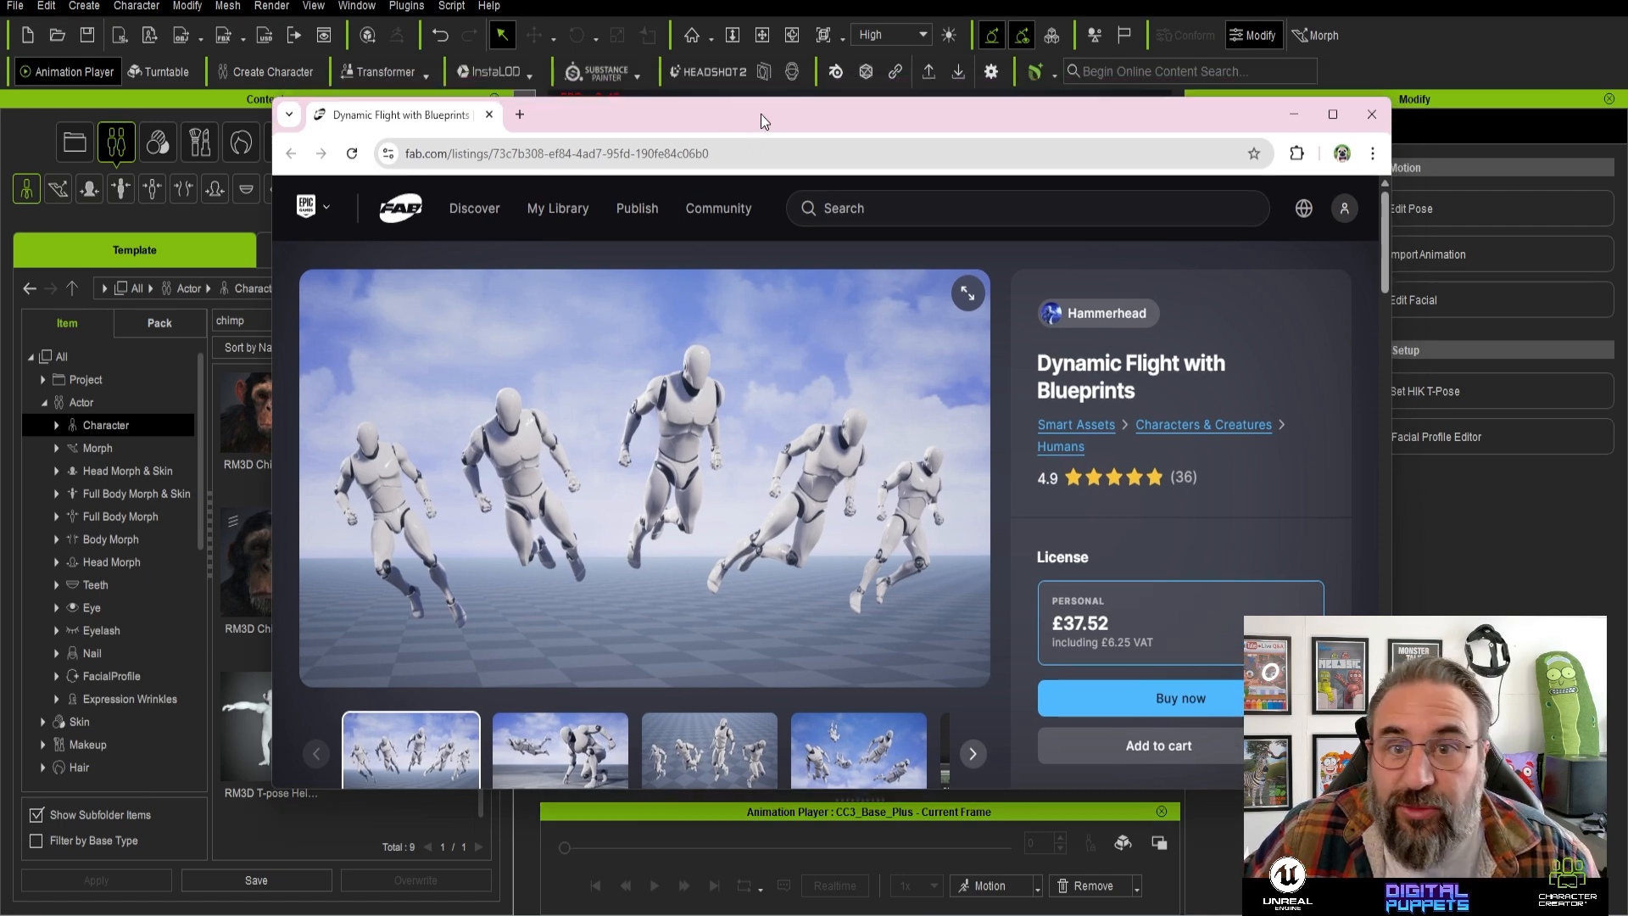
{"action": "left_click", "coordinate": [1294, 115]}
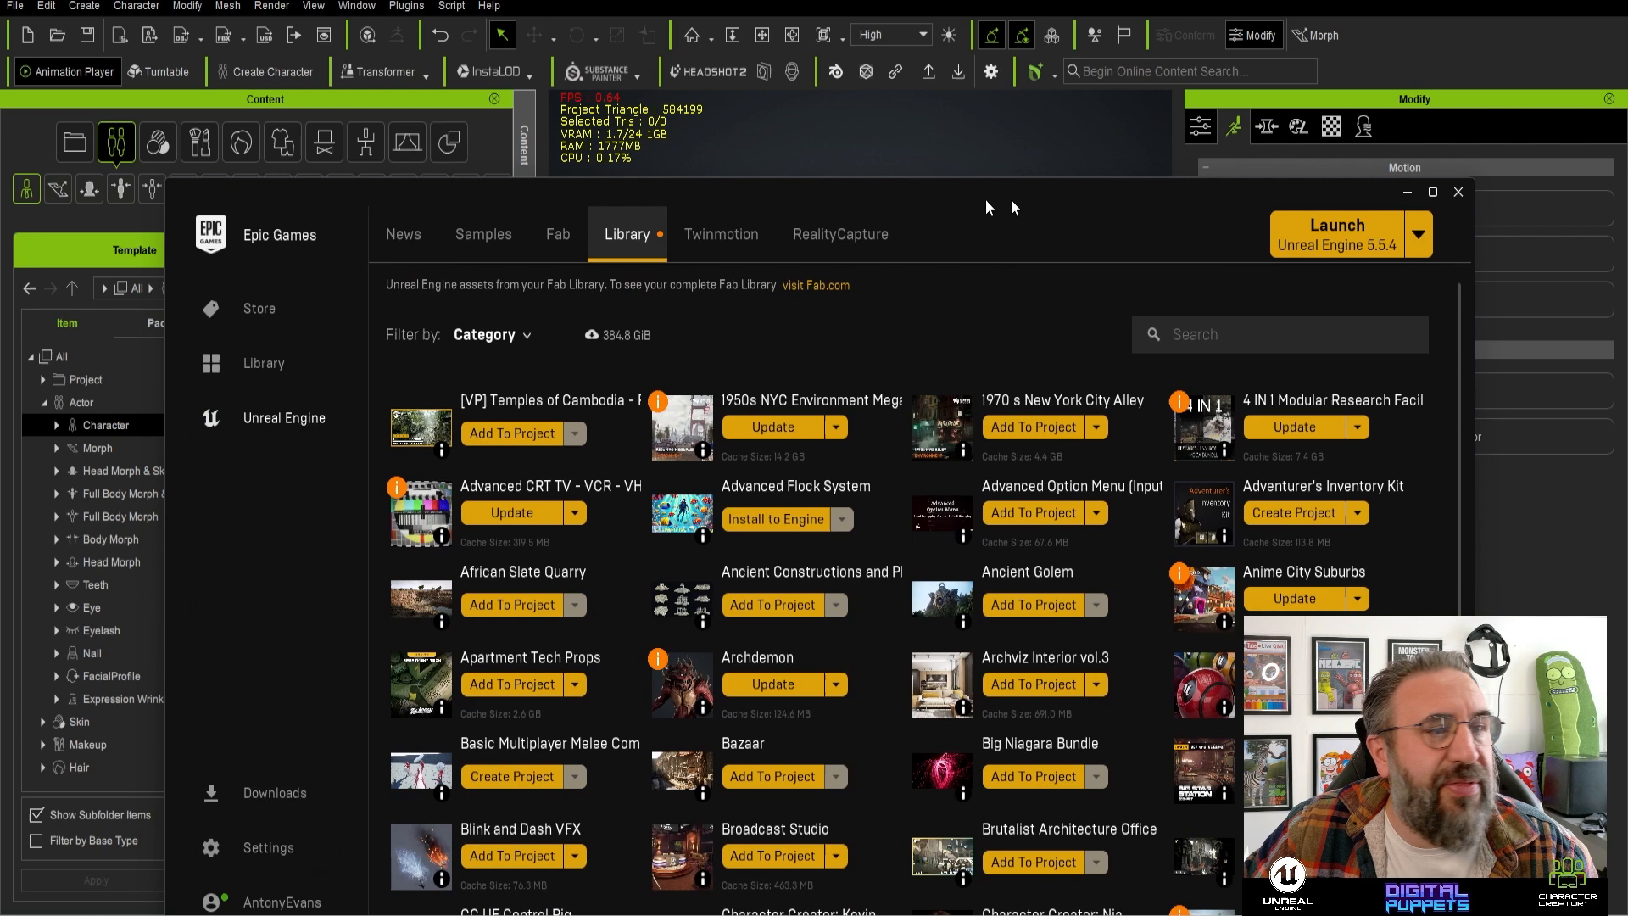
- Switch to the Epic Games Launcher and search the Fab Library for "fli"
{"action": "left_click_drag", "start_coordinate": [1011, 200], "coordinate": [930, 84]}
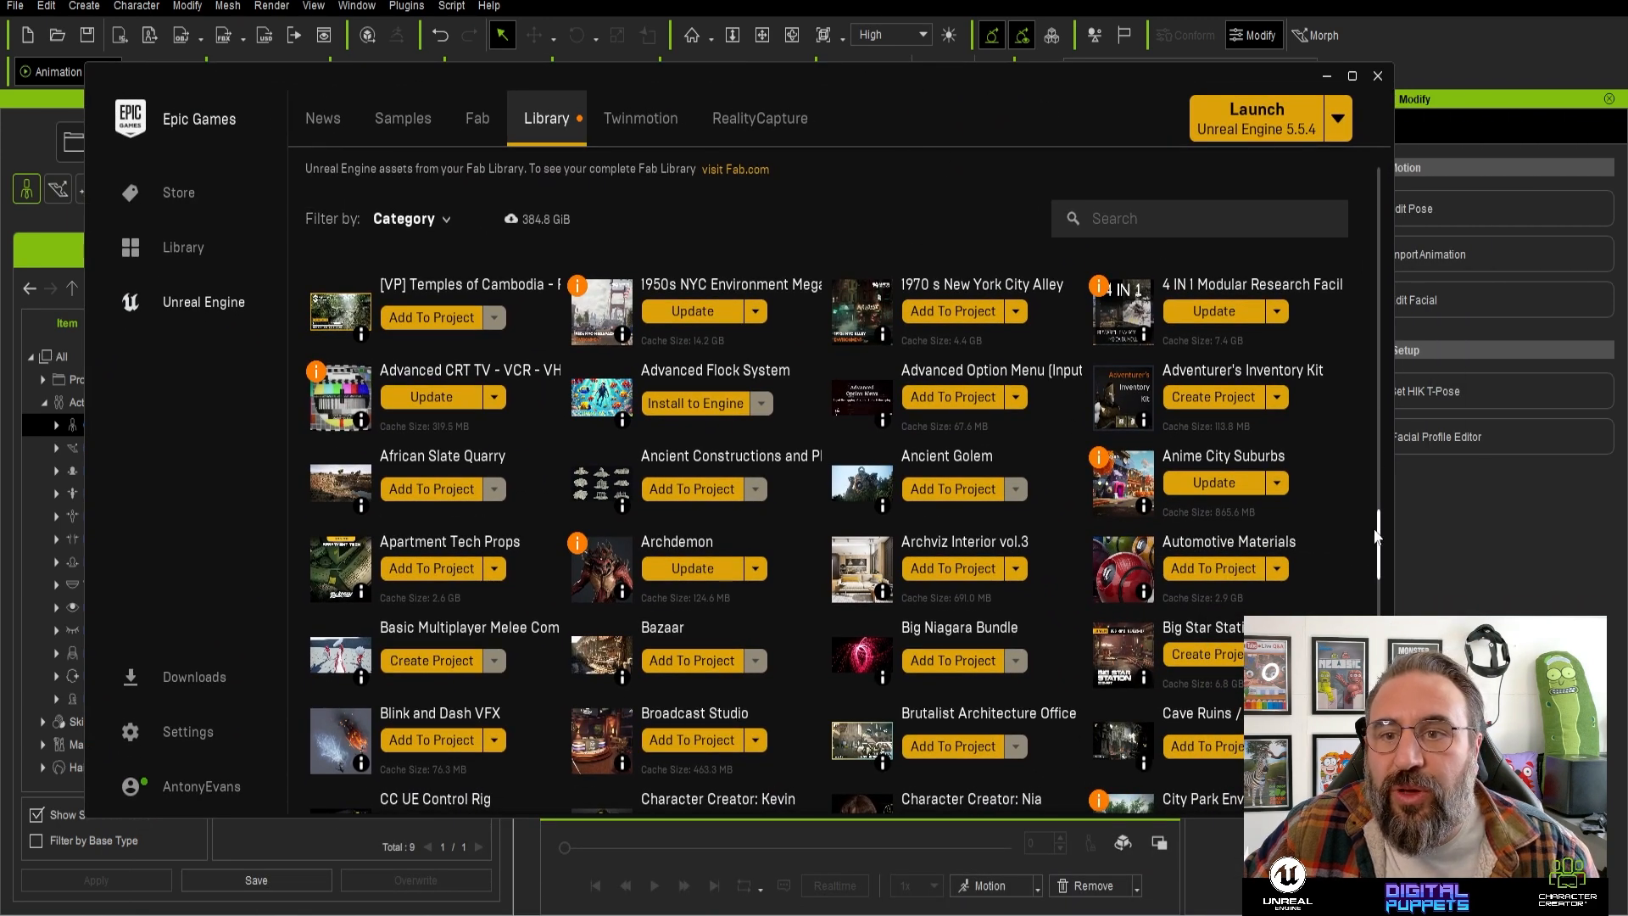
{"action": "scroll", "coordinate": [1380, 540], "scroll_direction": "up", "scroll_amount": 2}
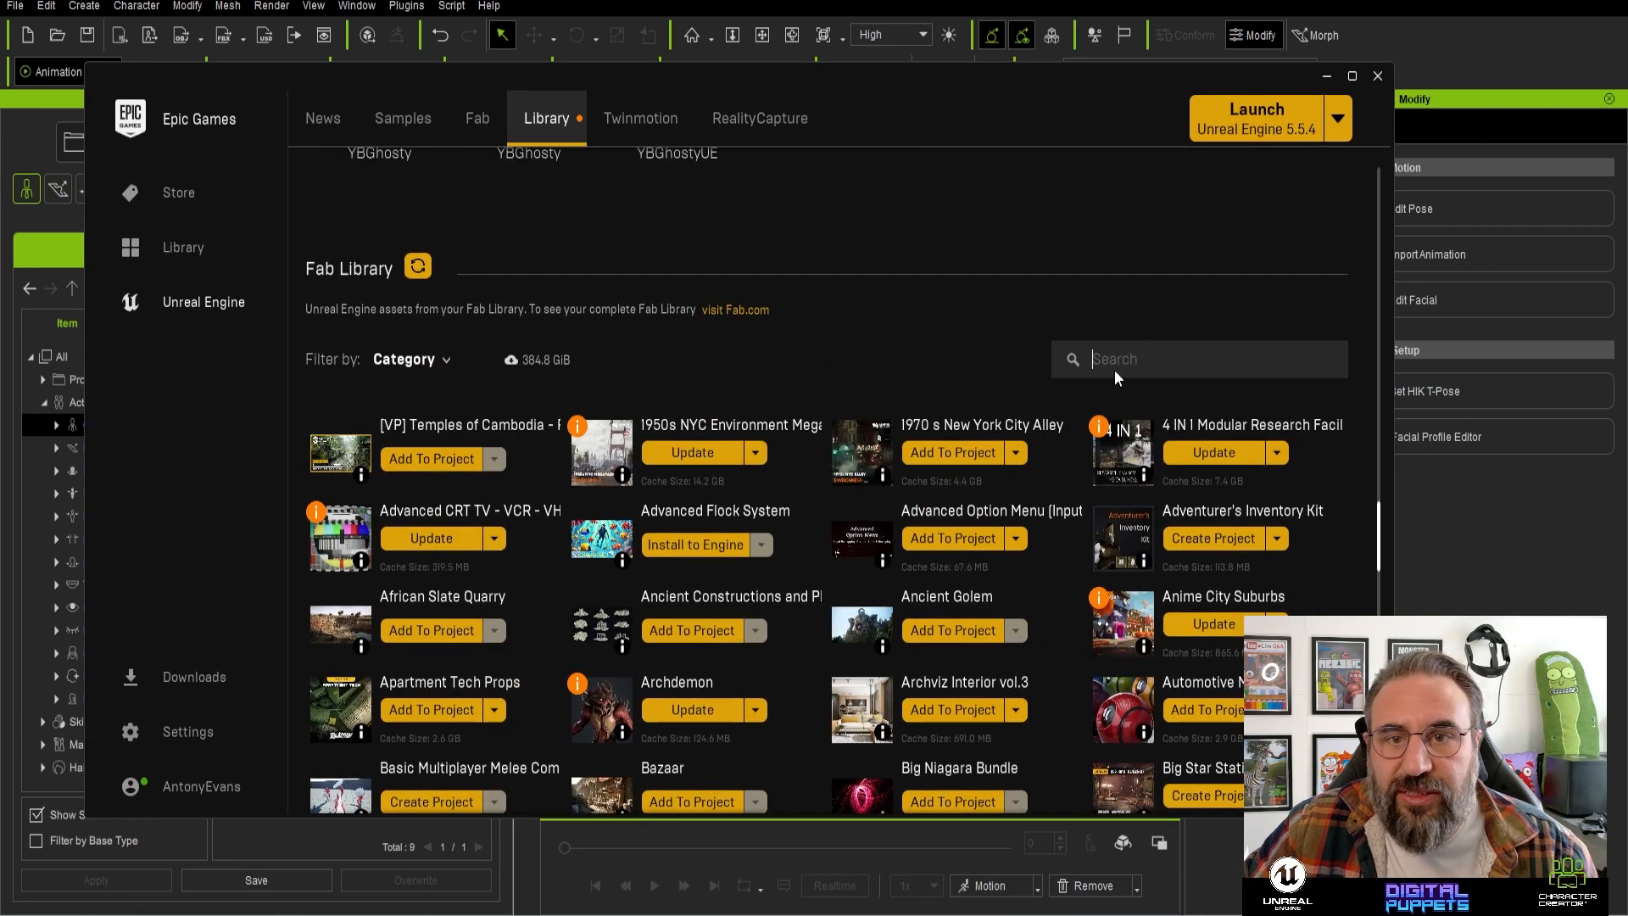
{"action": "left_click", "coordinate": [1116, 370]}
{"action": "type", "text": "fli"}
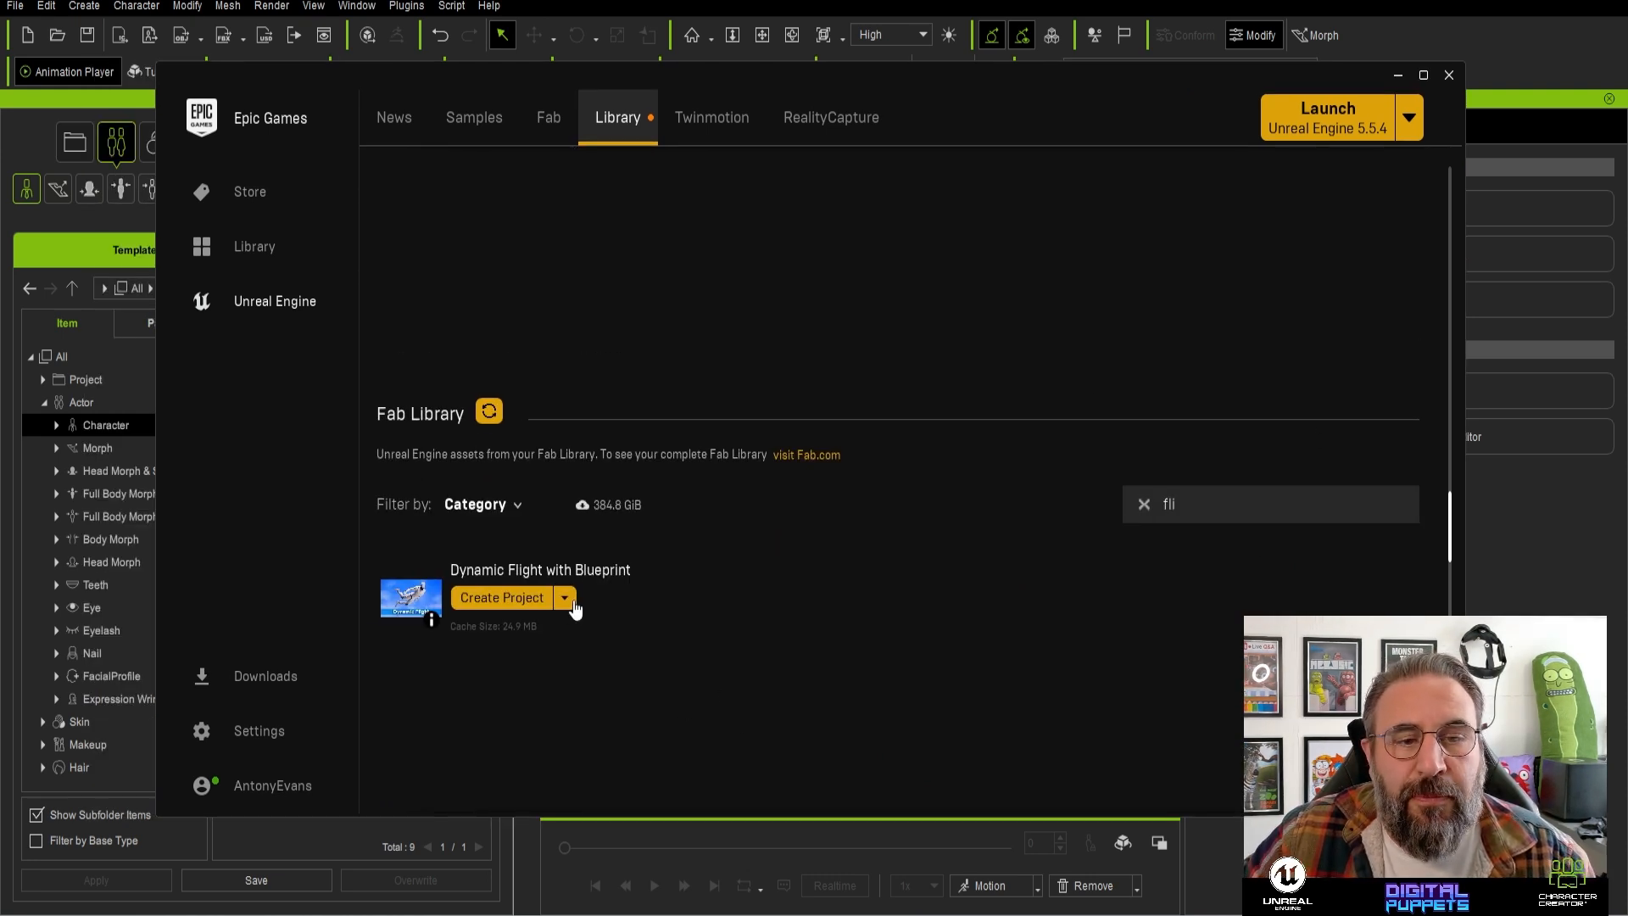
- Create a project named FlightTutorial from Dynamic Flight with Blueprint for engine version 5.1 in the D:/2022/Taiyaki Studios/Unreal Projects folder
{"action": "left_click", "coordinate": [530, 602]}
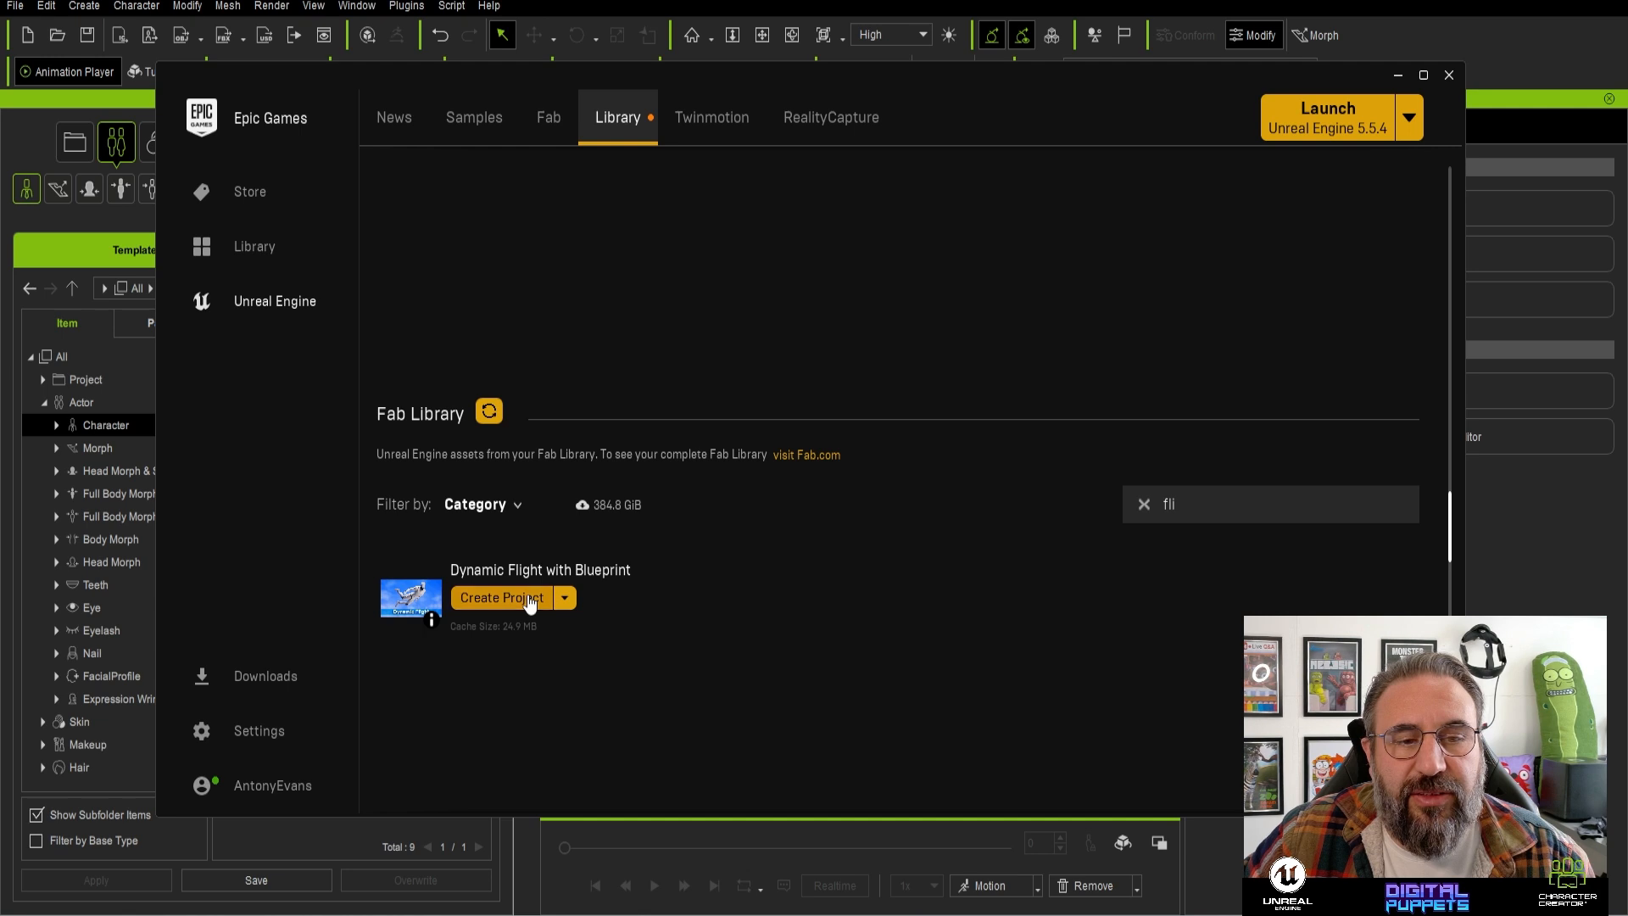
{"action": "left_click", "coordinate": [885, 469]}
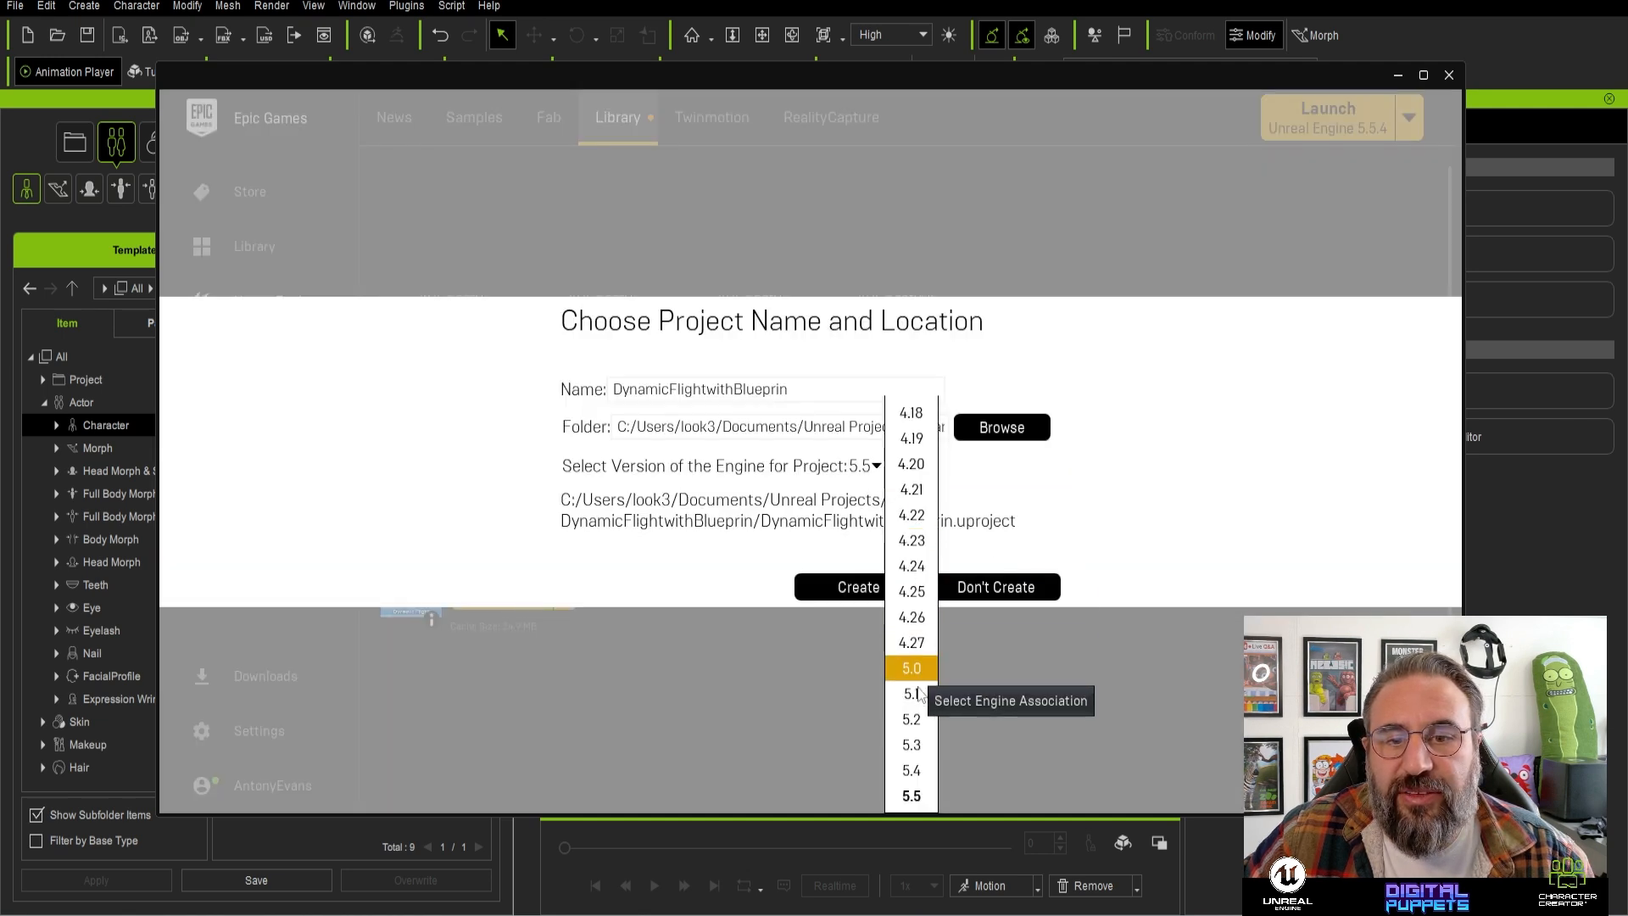
{"action": "left_click", "coordinate": [912, 694]}
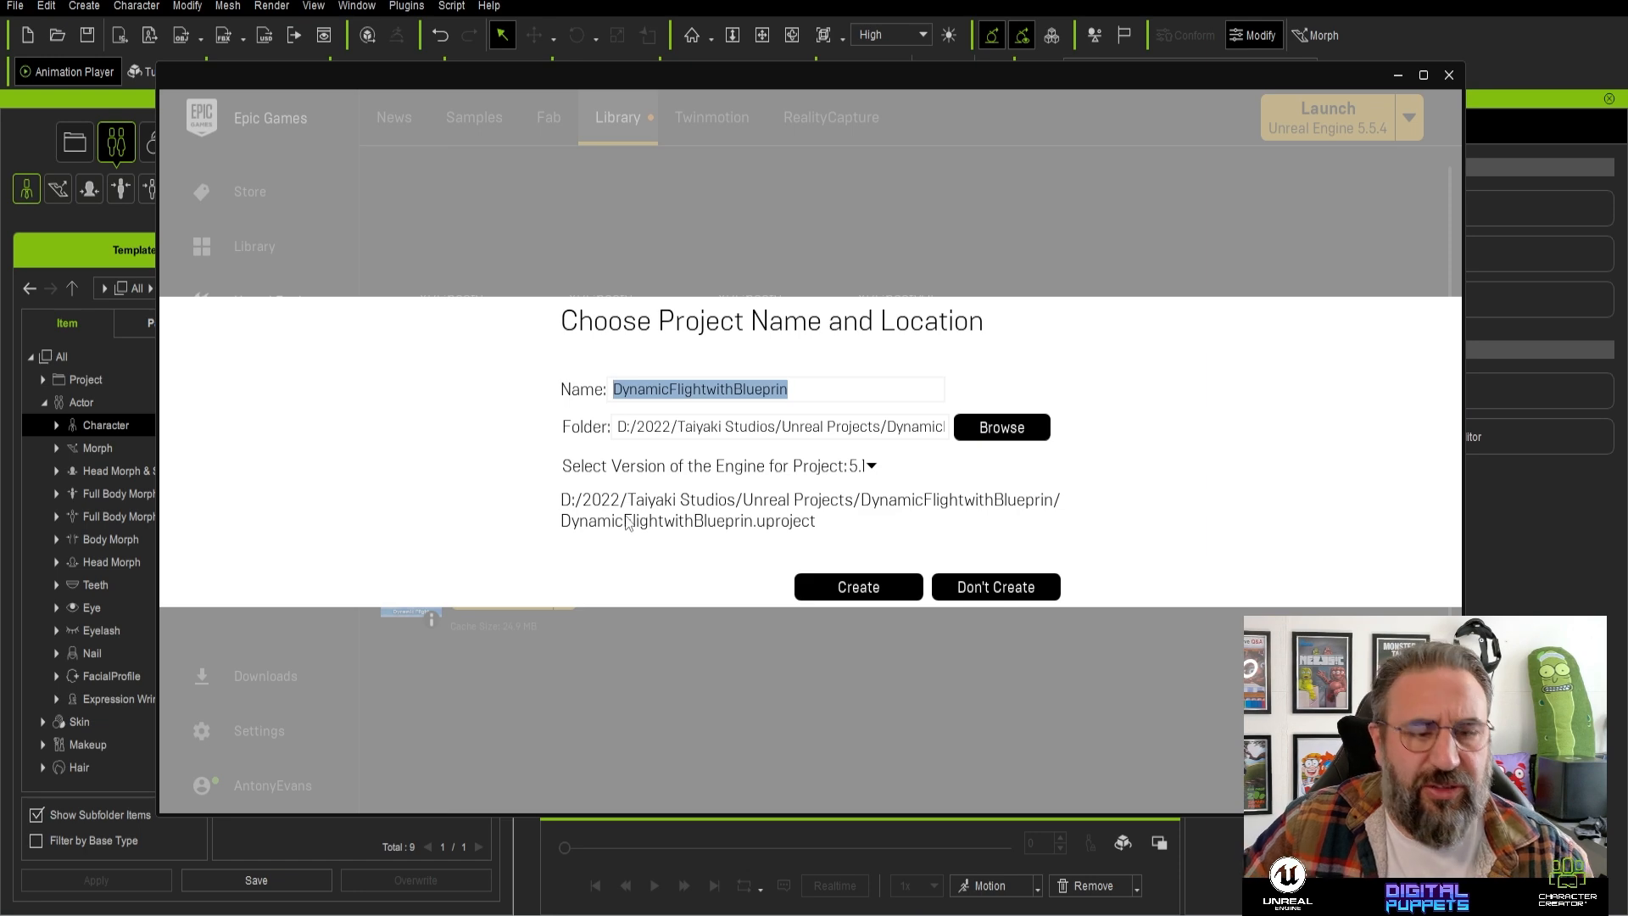
{"action": "type", "text": "Flight"}
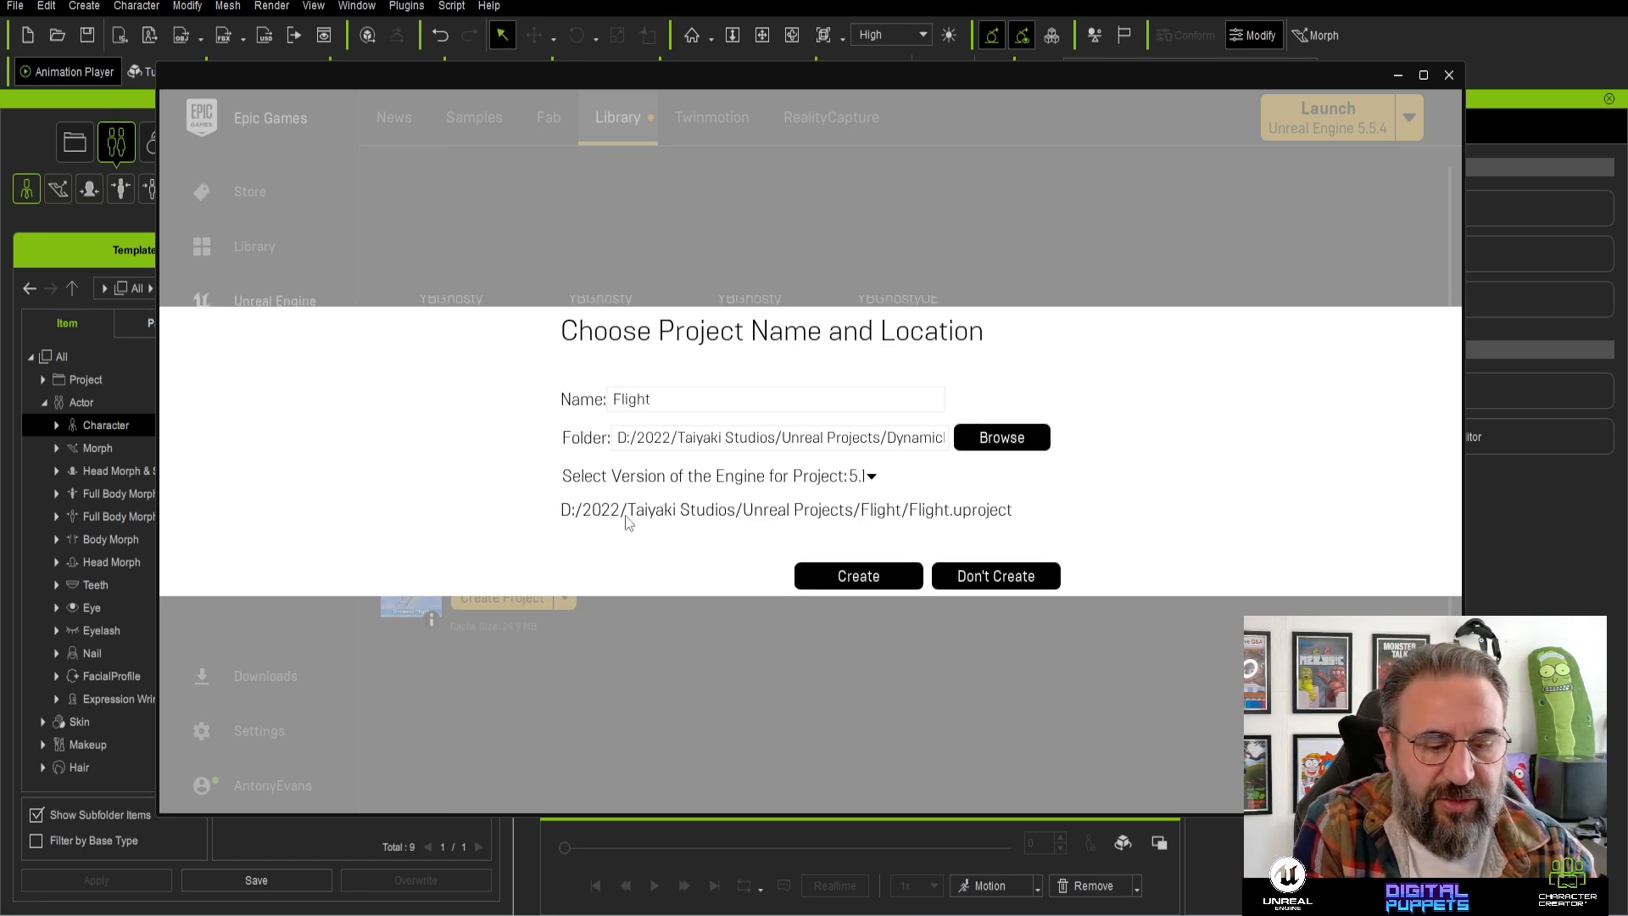
{"action": "type", "text": "Tutorial"}
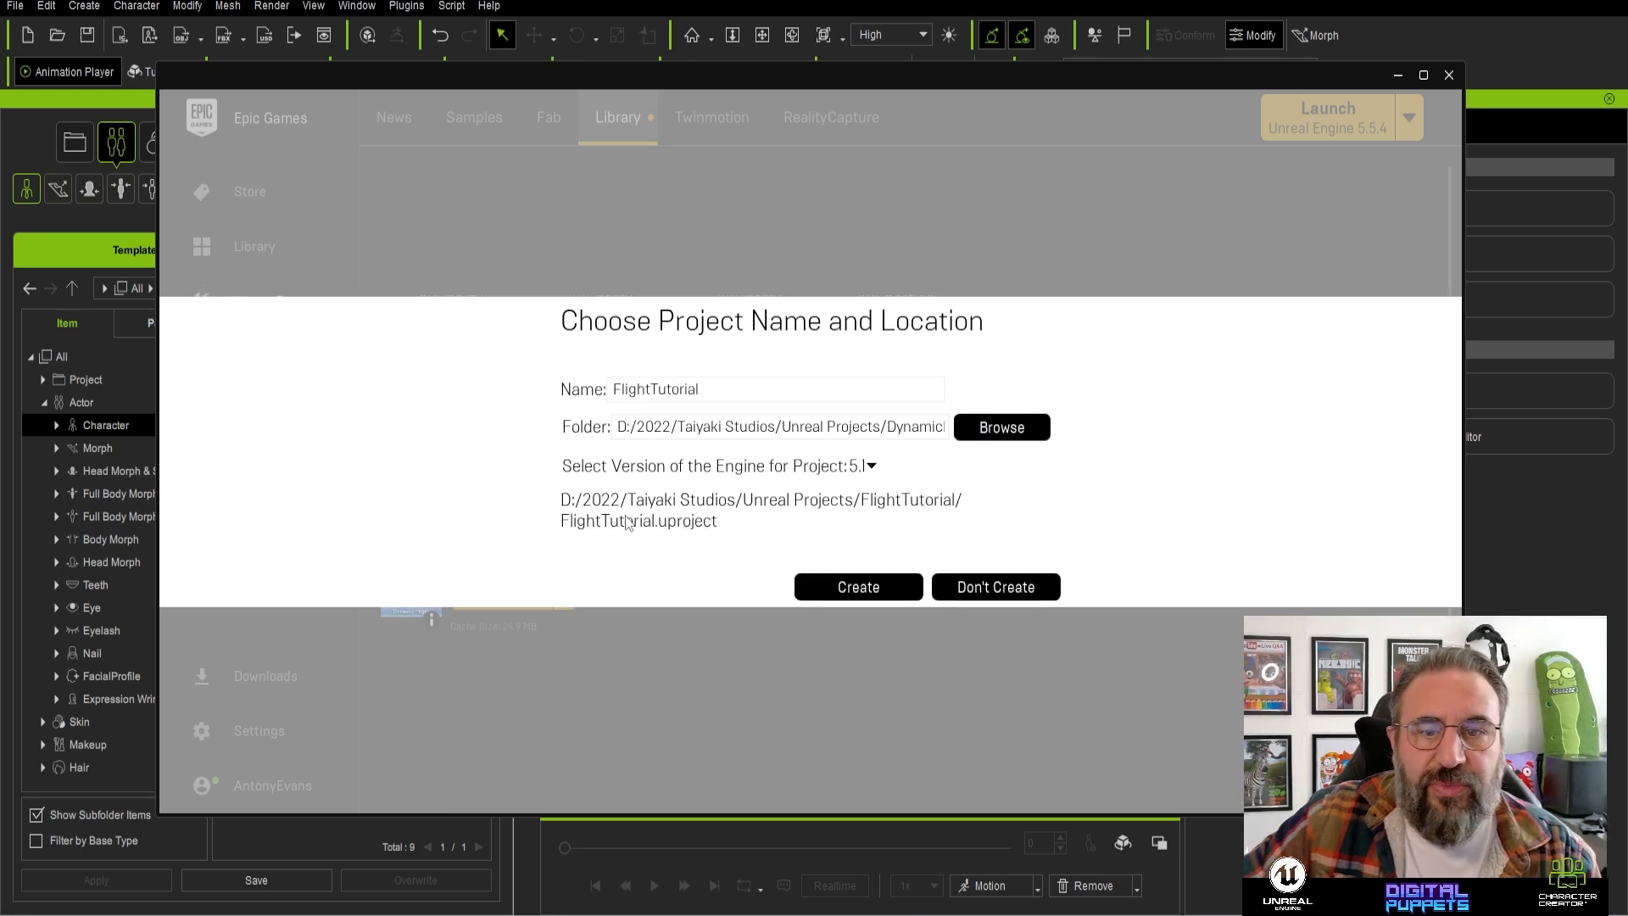
{"action": "left_click", "coordinate": [880, 588]}
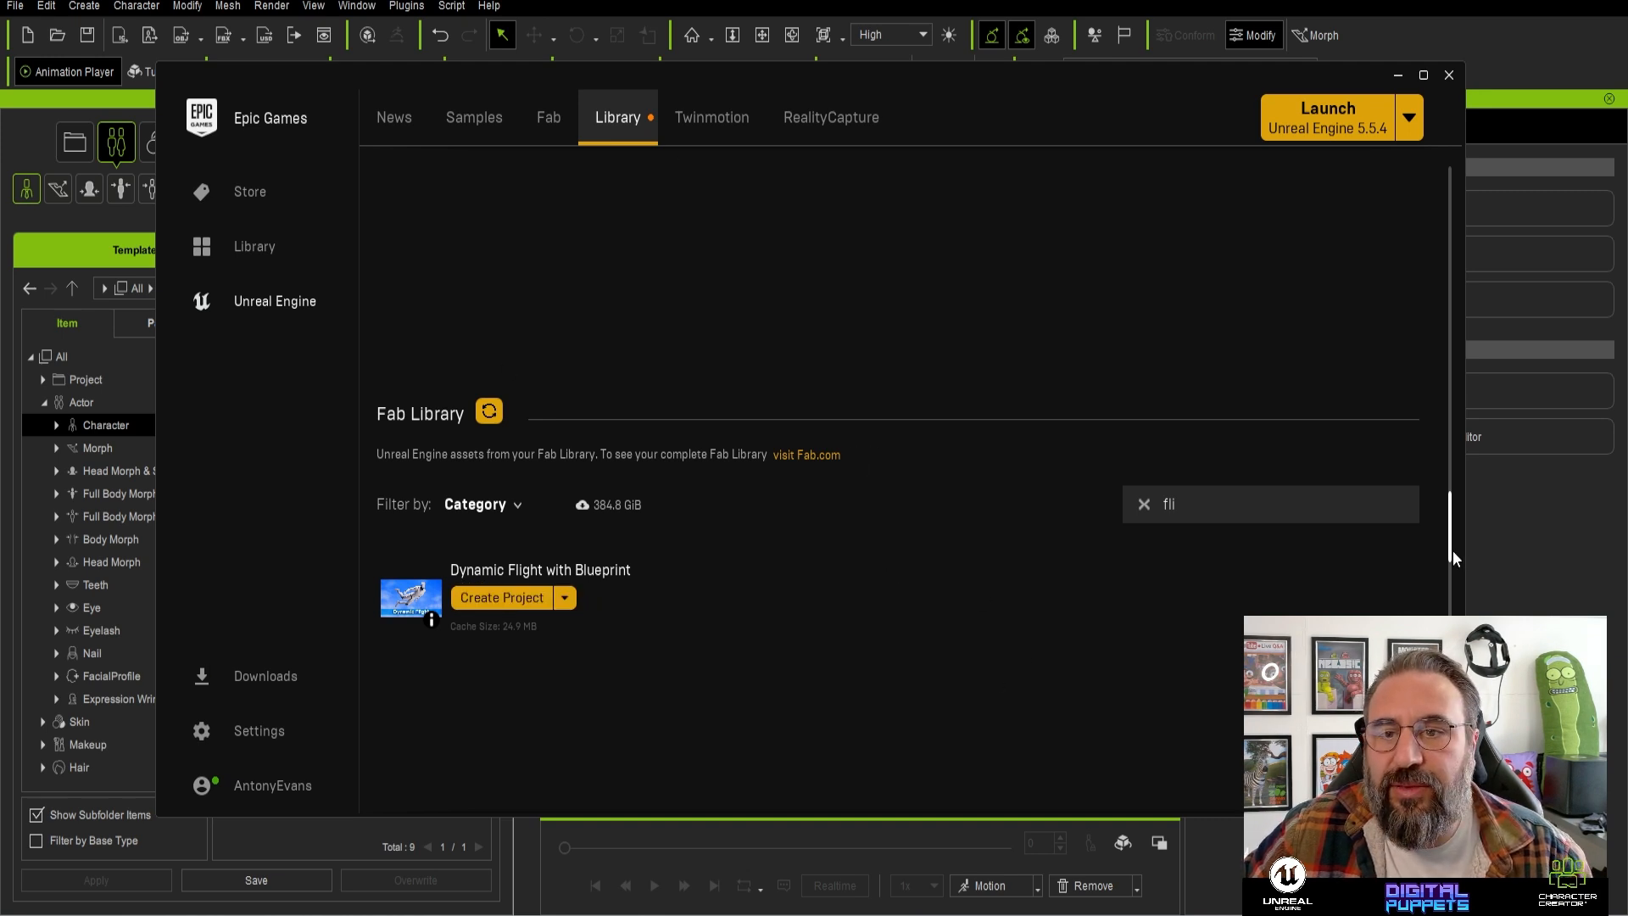
{"action": "scroll", "coordinate": [687, 658], "scroll_direction": "down", "scroll_amount": 1}
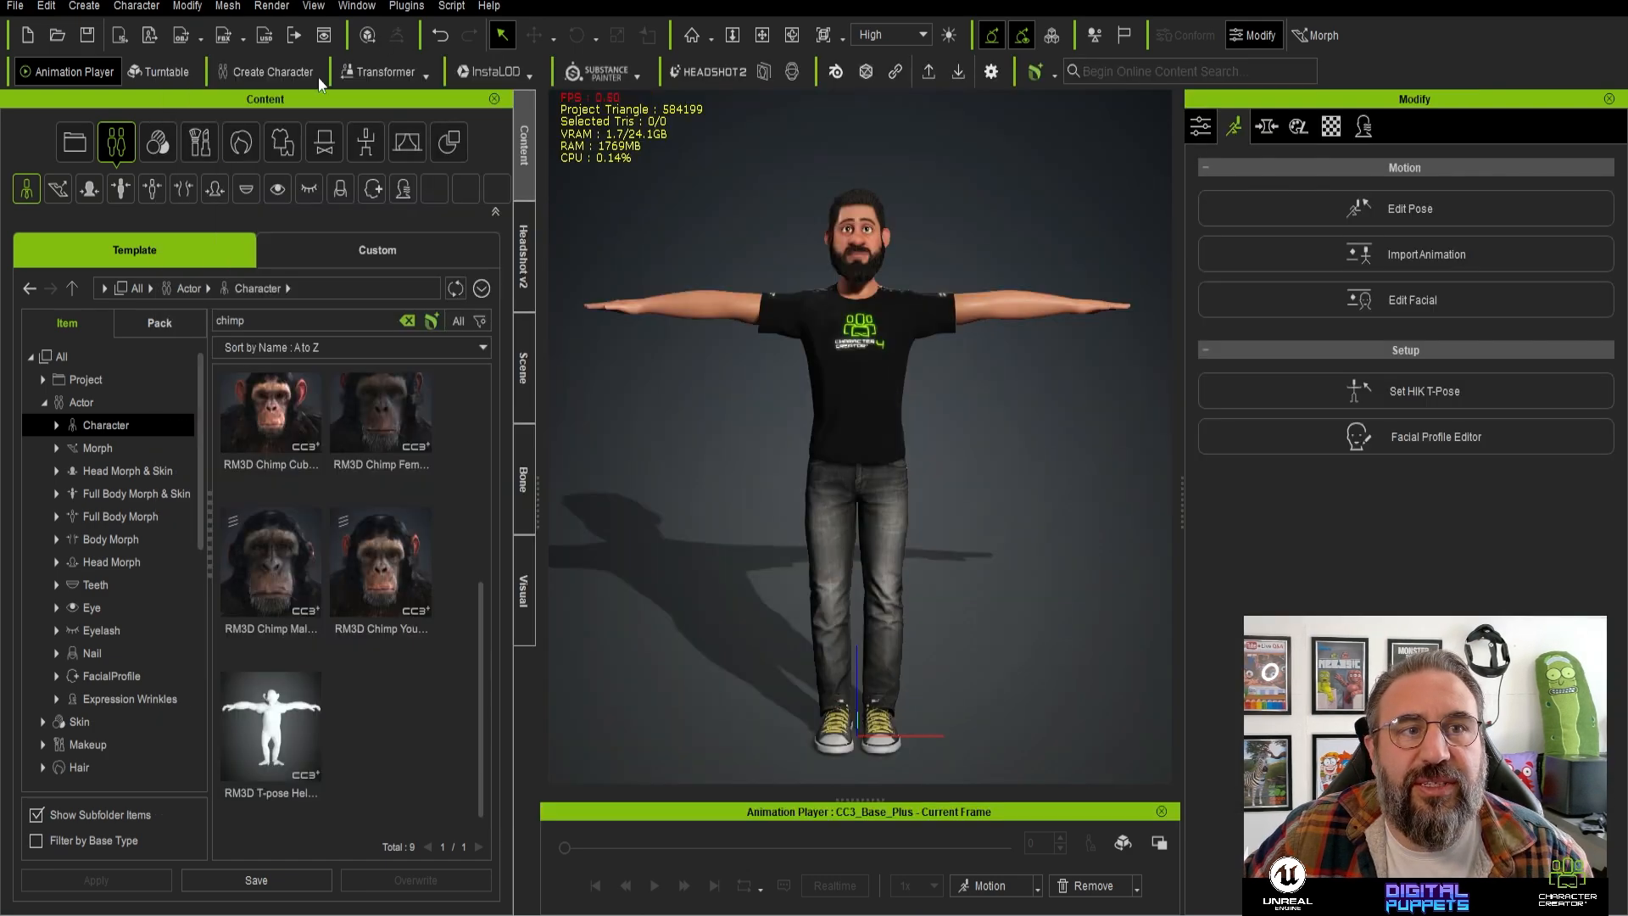
- From Character Creator, open the Auto Setup for Unreal Engine download page and move the browser window out of the way
{"action": "left_click", "coordinate": [405, 7]}
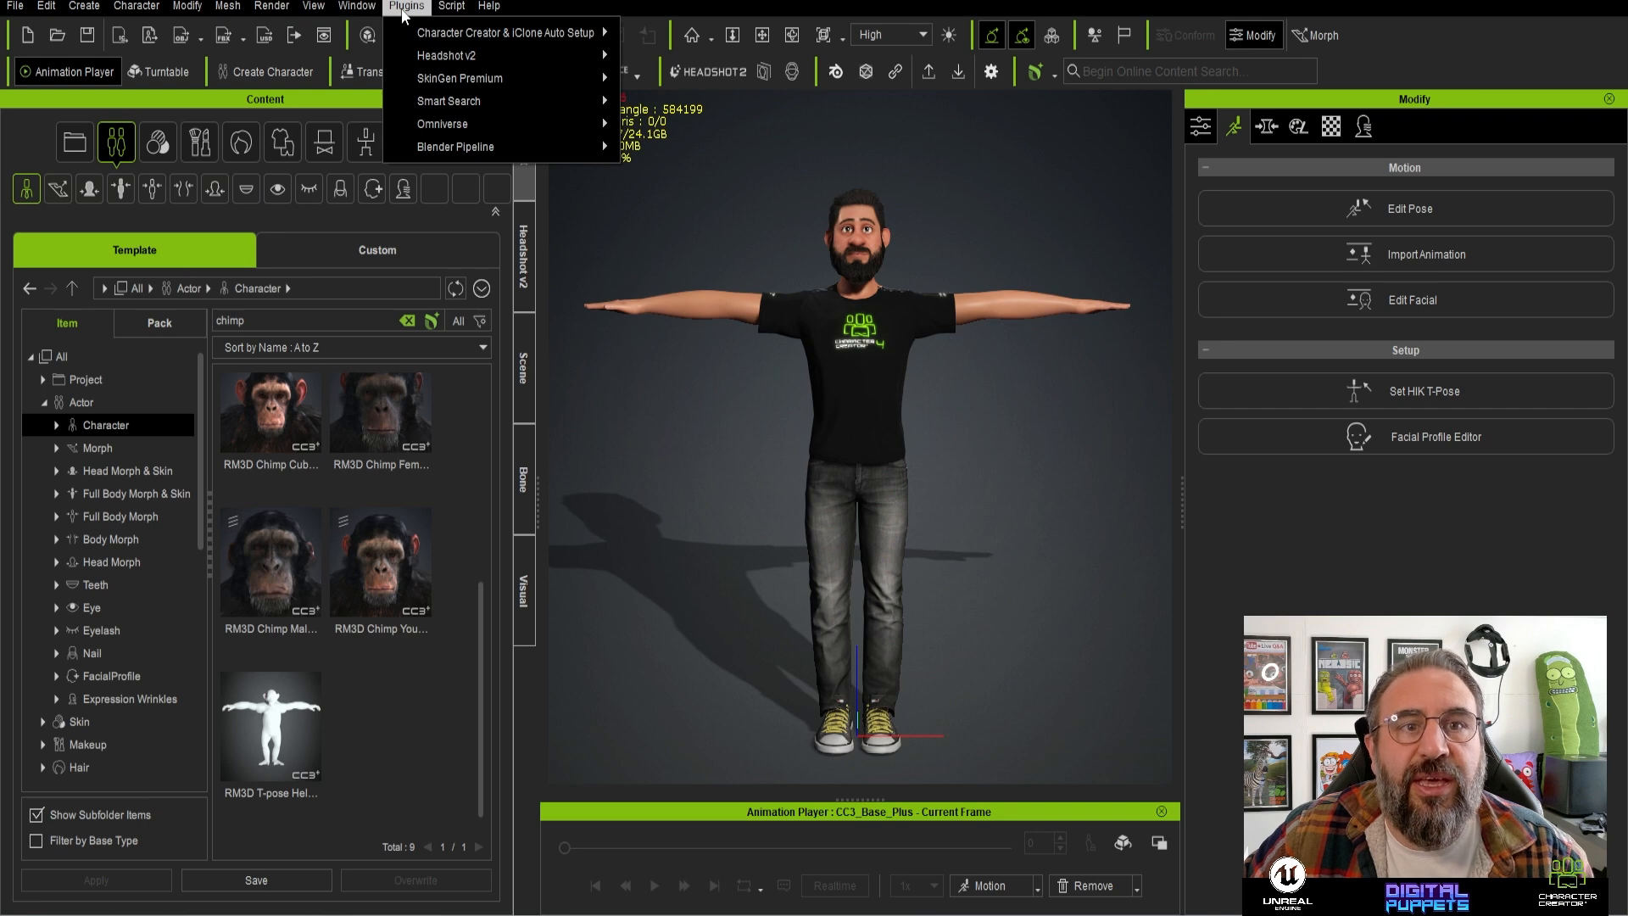
{"action": "mouse_move", "coordinate": [408, 32]}
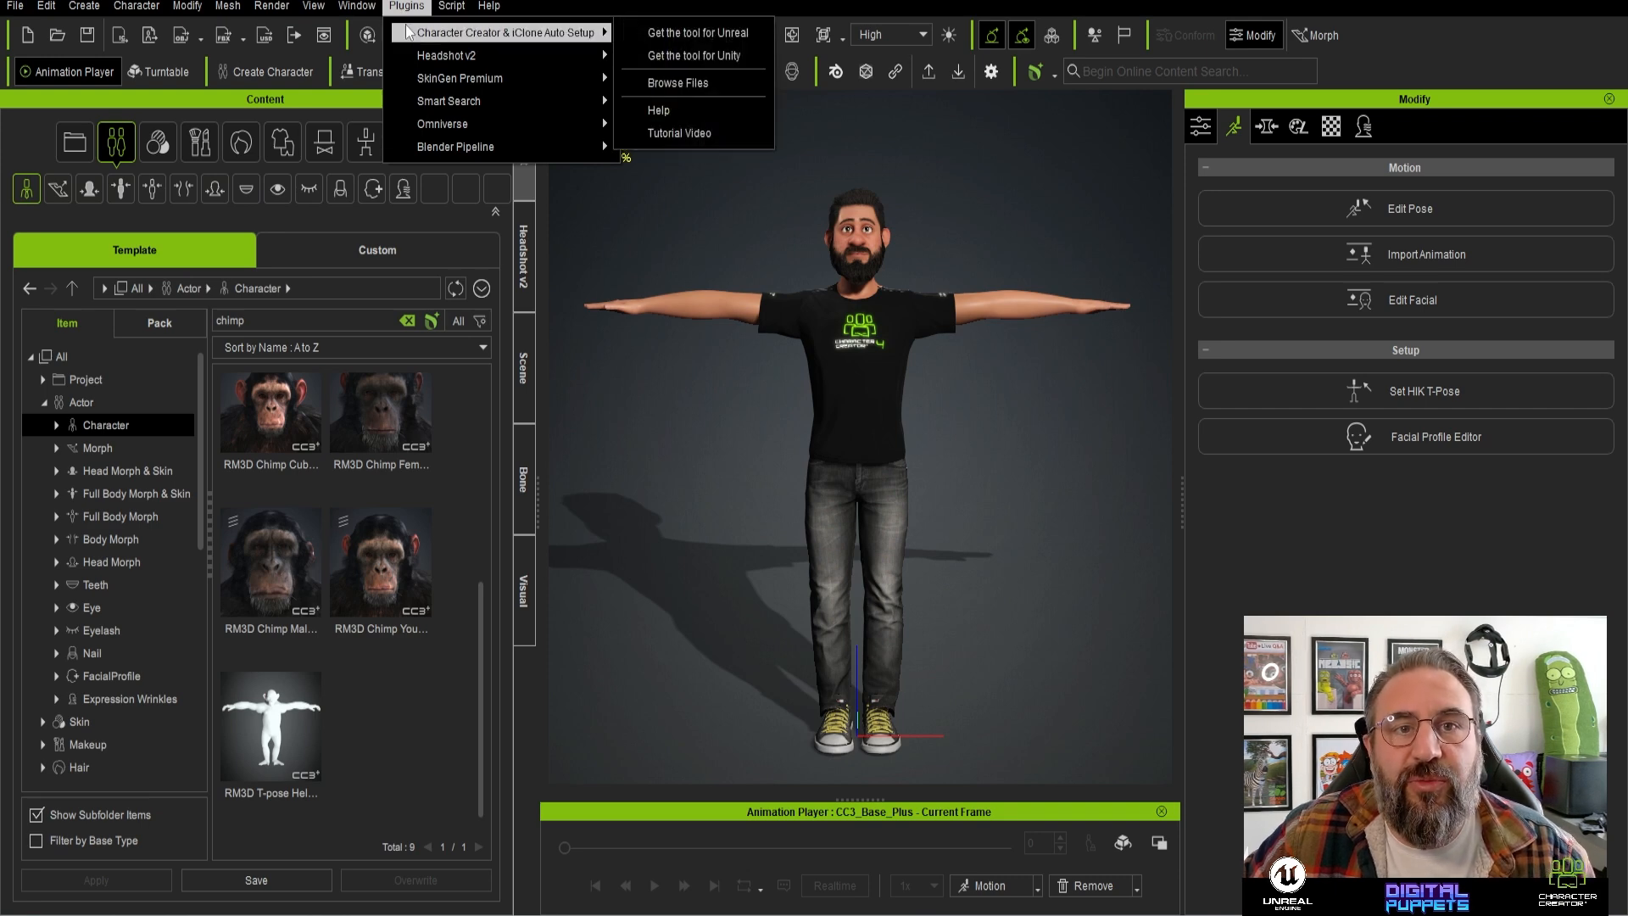
{"action": "left_click", "coordinate": [708, 33]}
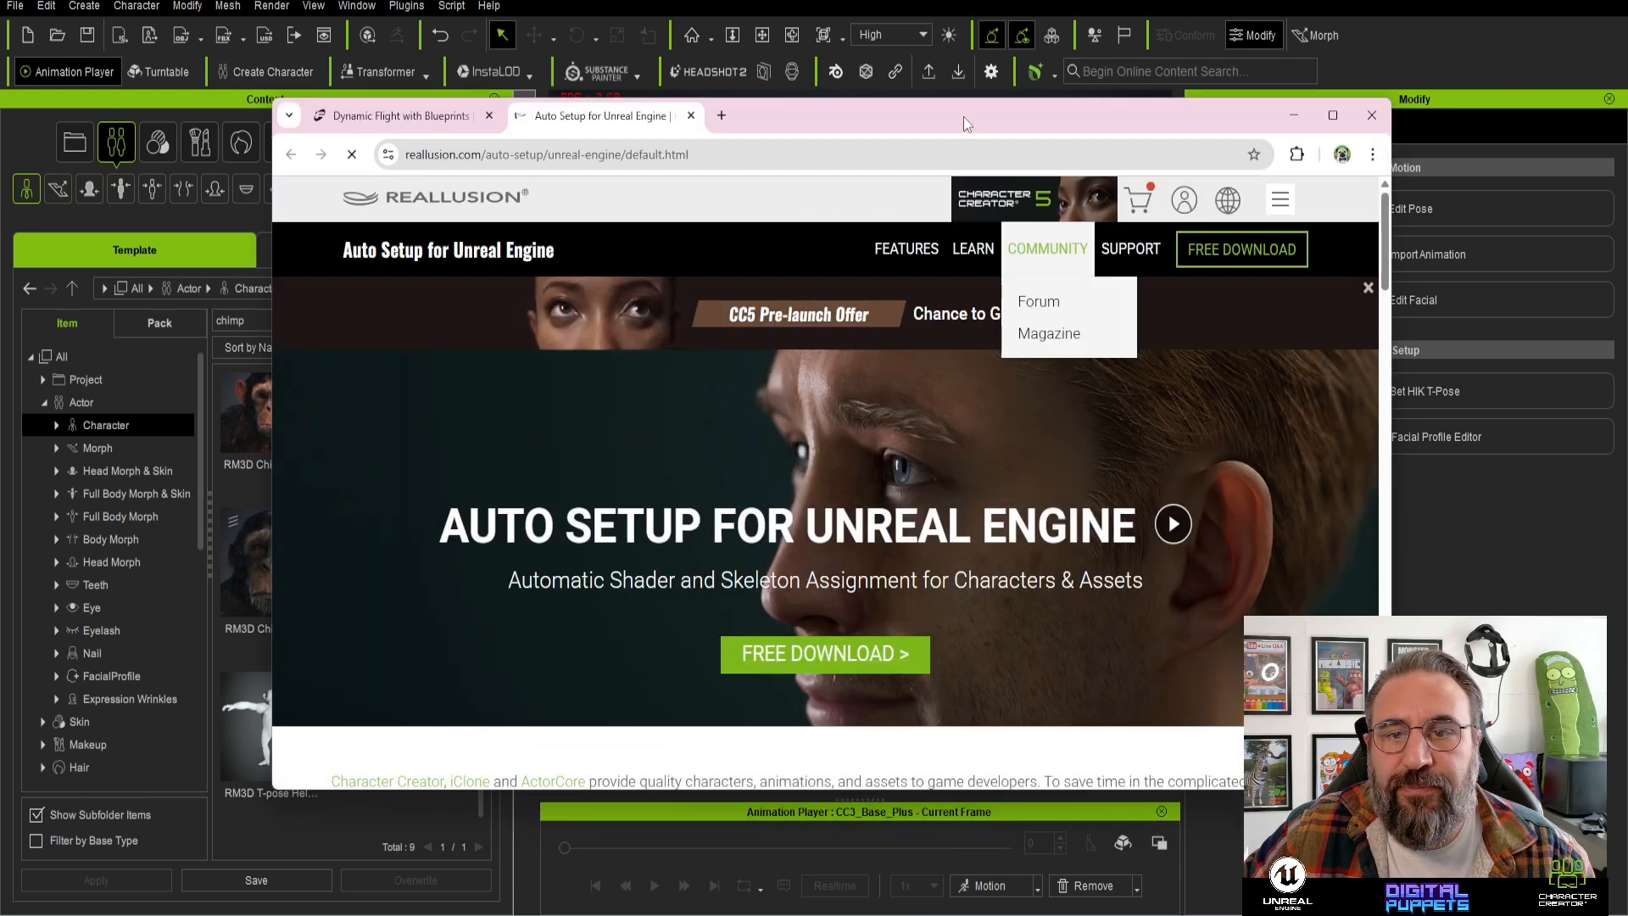
{"action": "left_click_drag", "start_coordinate": [963, 115], "coordinate": [0, 136]}
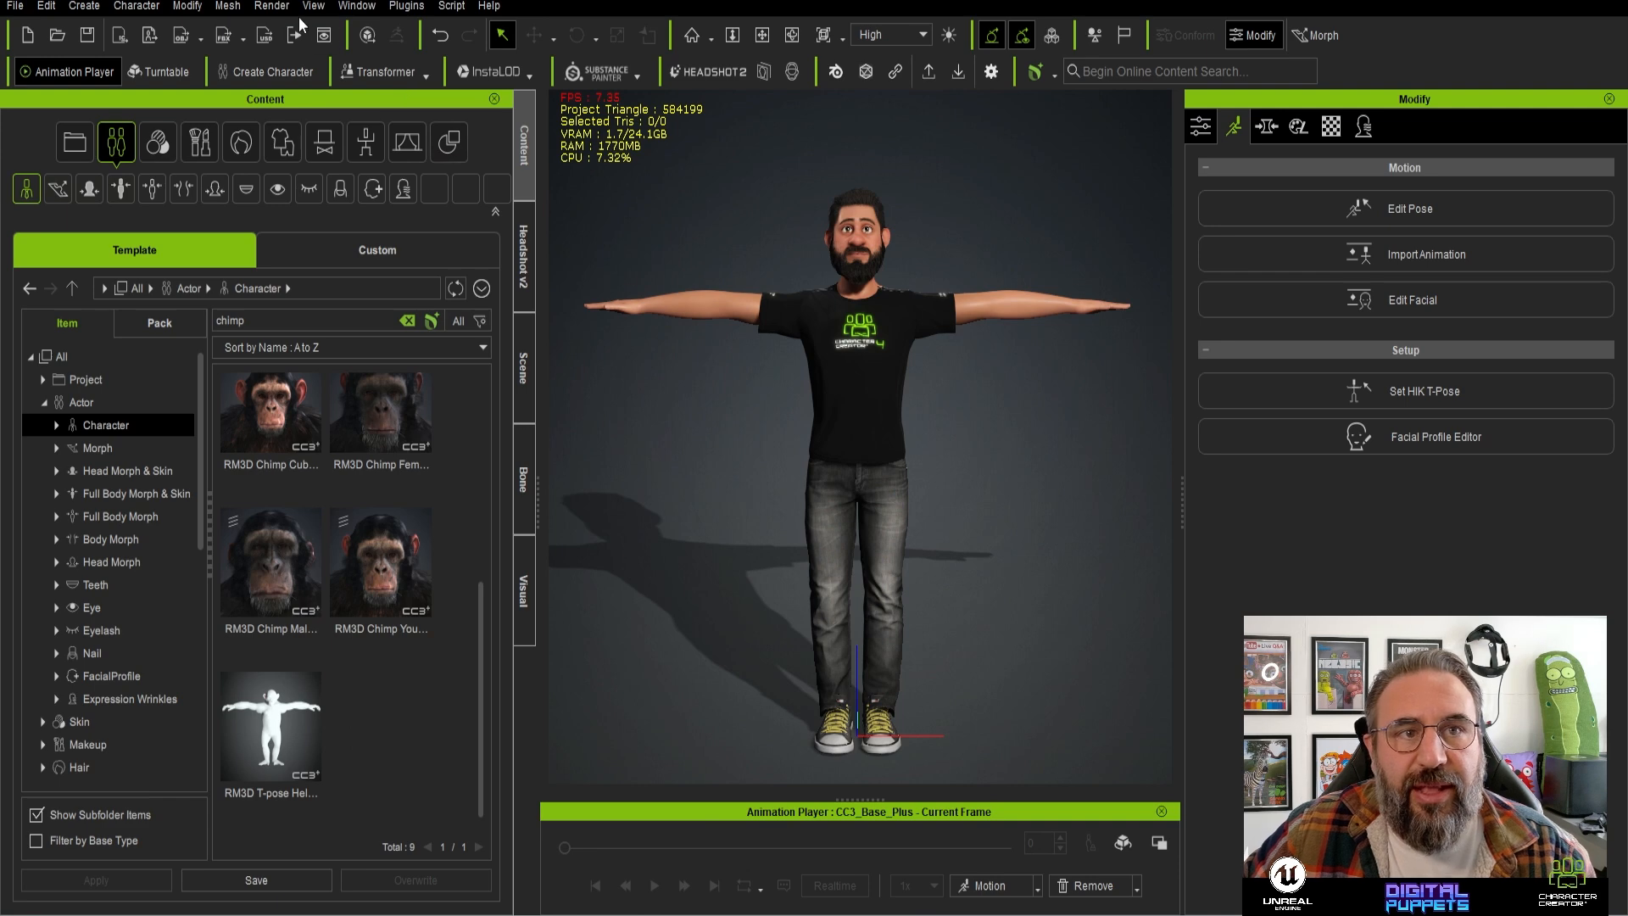
- Browse the installed Auto Setup files from Character Creator and open the Auto Setup 1.33 For Unreal 5.1 folder inside Unreal
{"action": "left_click", "coordinate": [420, 10]}
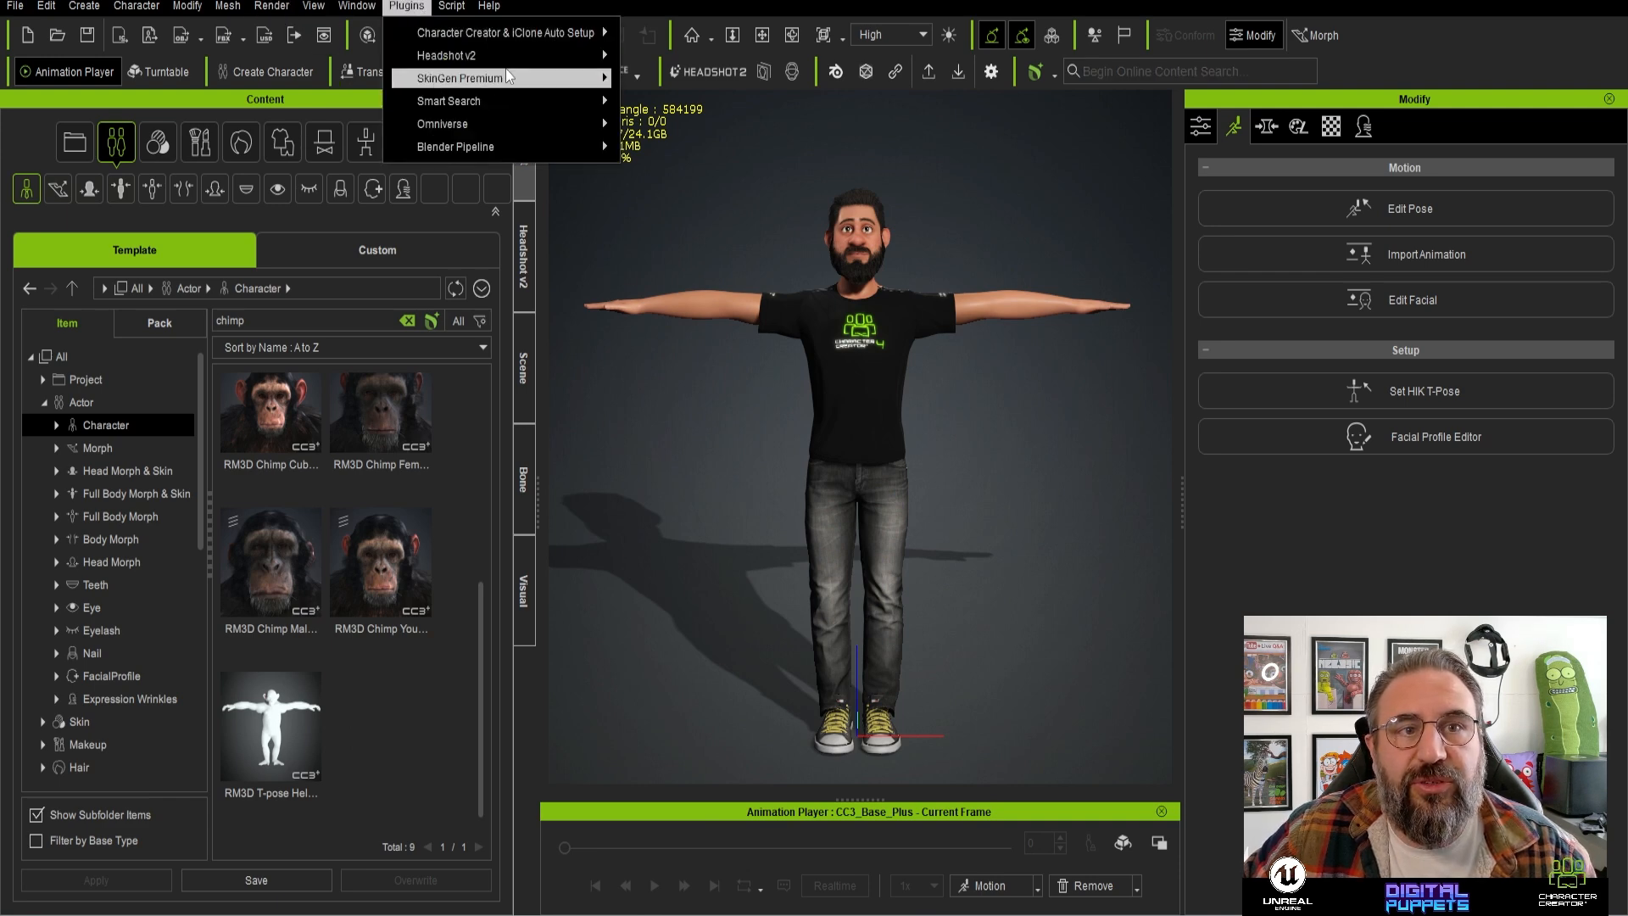
{"action": "mouse_move", "coordinate": [598, 33]}
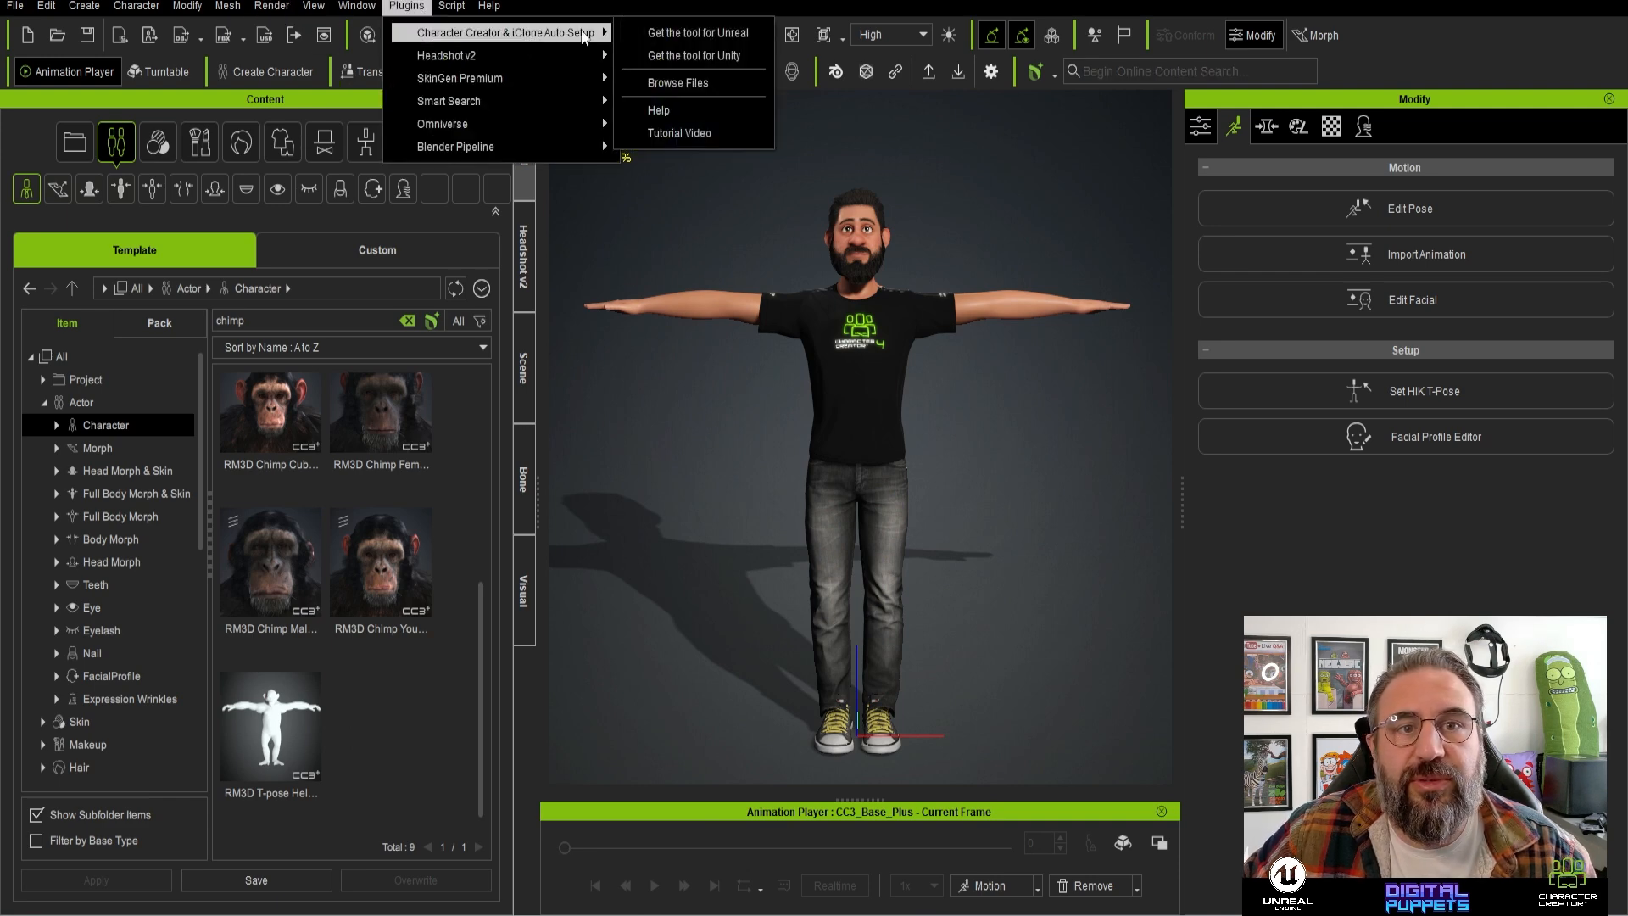
{"action": "left_click", "coordinate": [702, 85]}
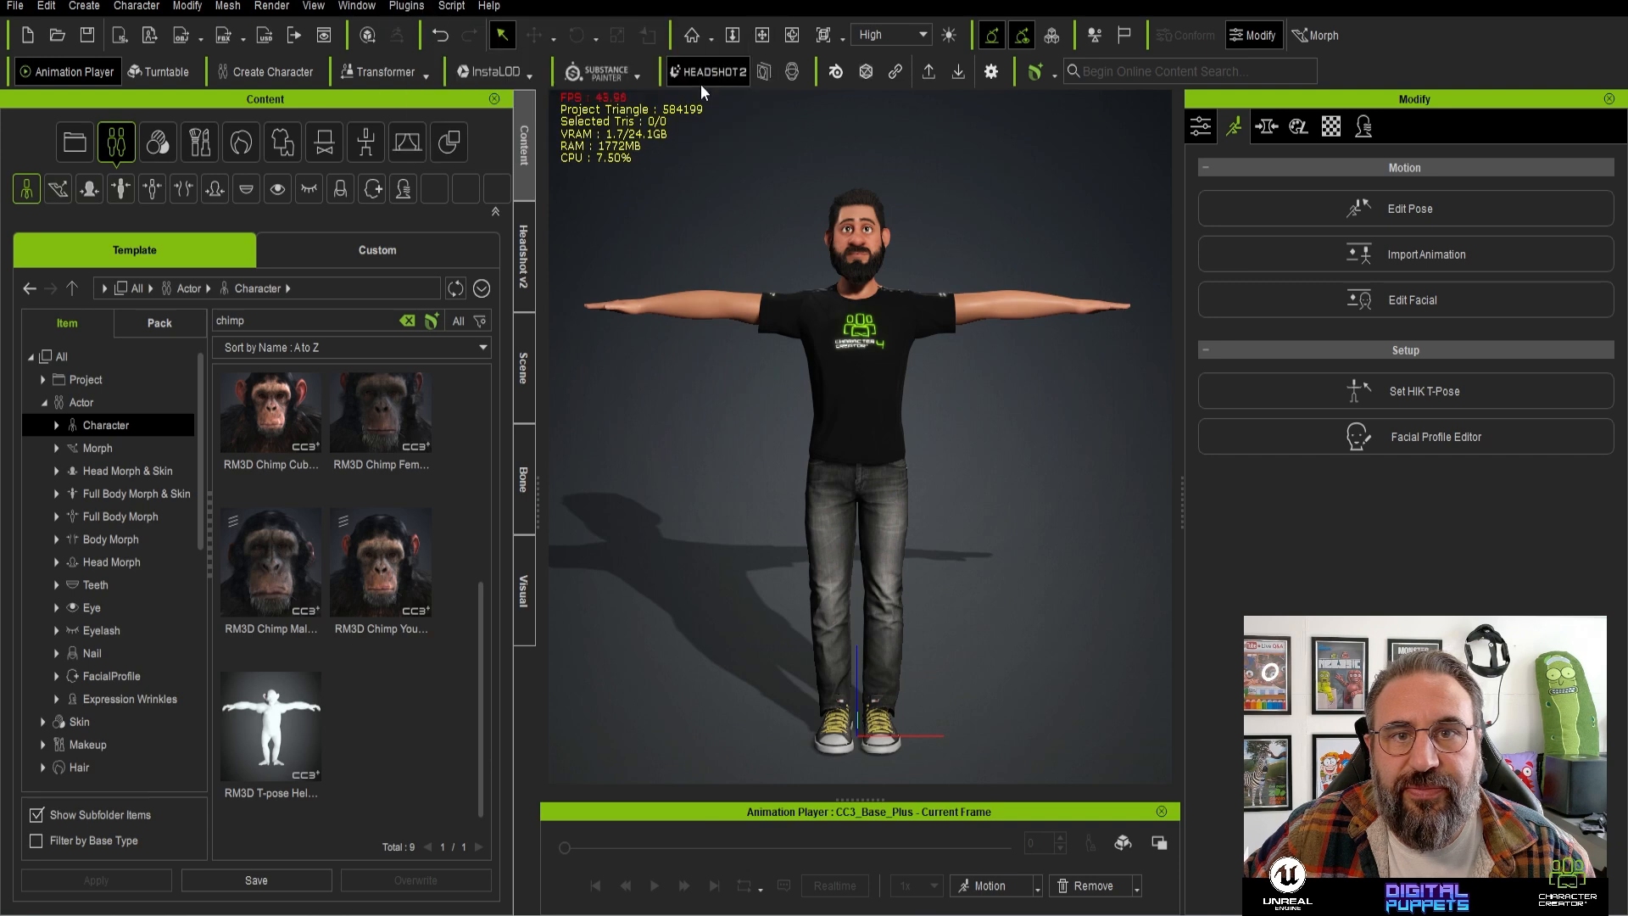
{"action": "left_click_drag", "start_coordinate": [859, 221], "coordinate": [627, 153]}
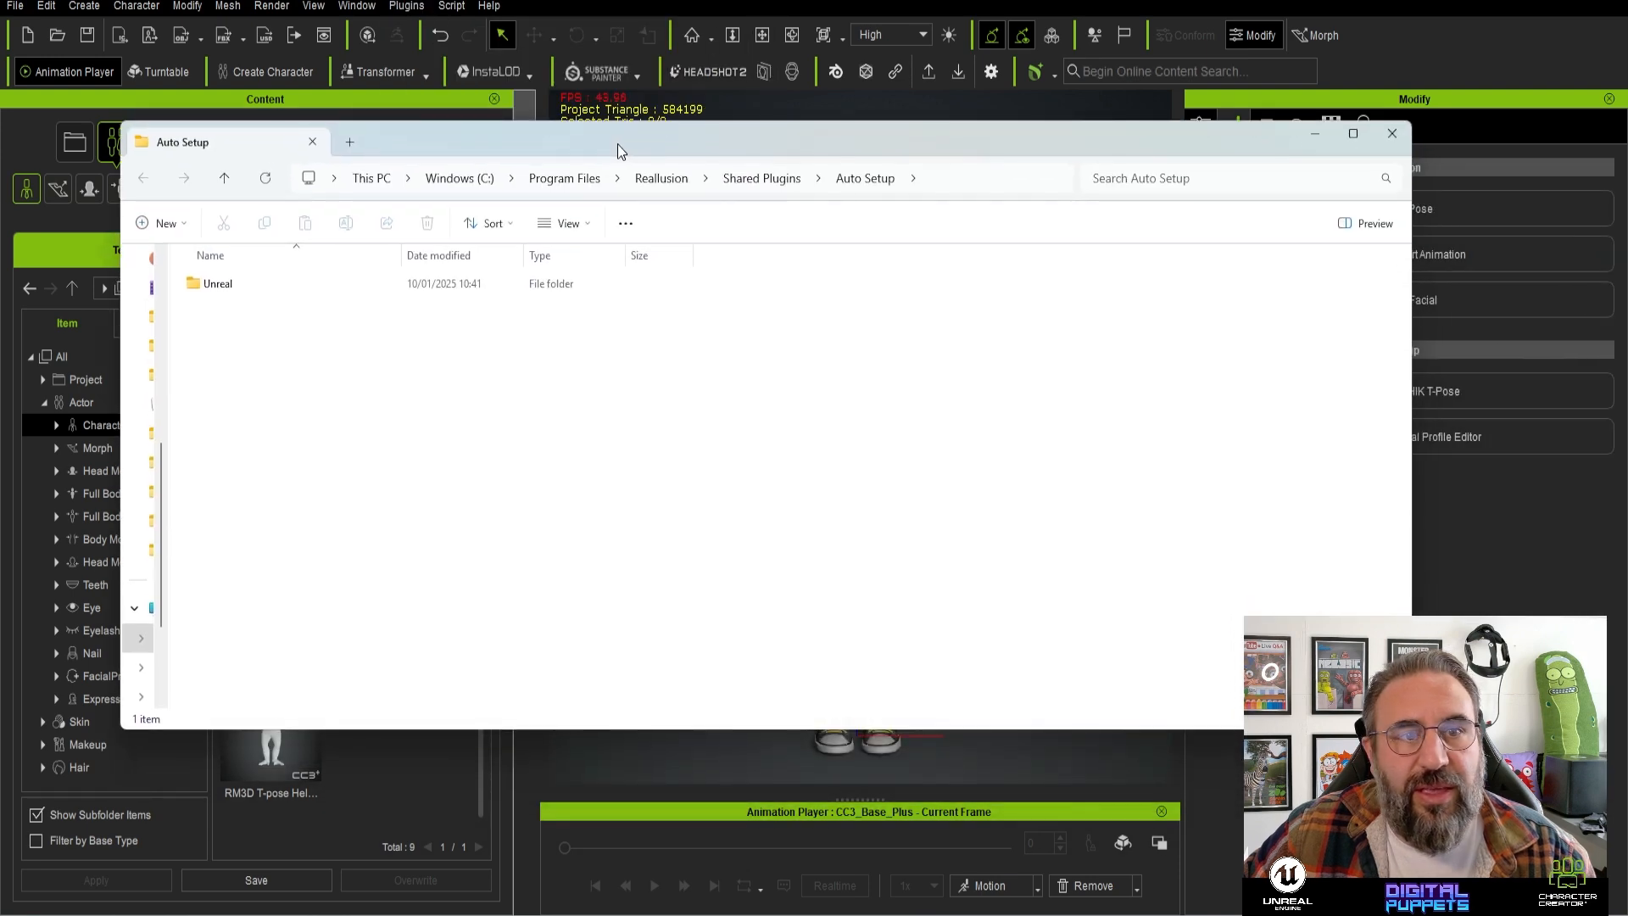
{"action": "double_click", "coordinate": [217, 284]}
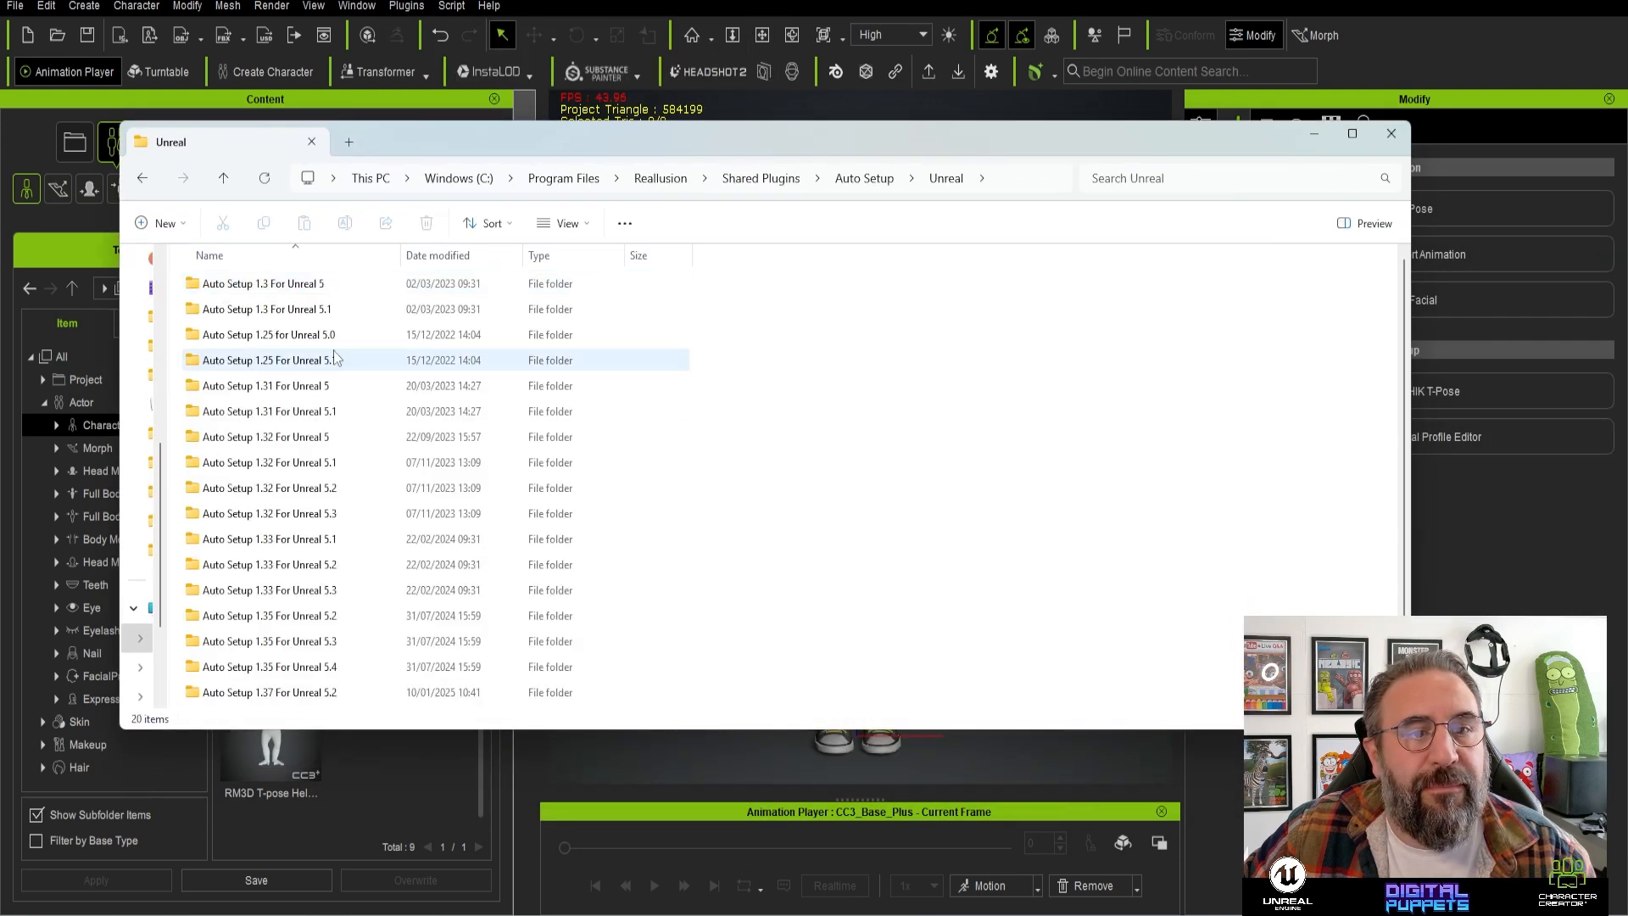
{"action": "scroll", "coordinate": [285, 412], "scroll_direction": "down", "scroll_amount": 1}
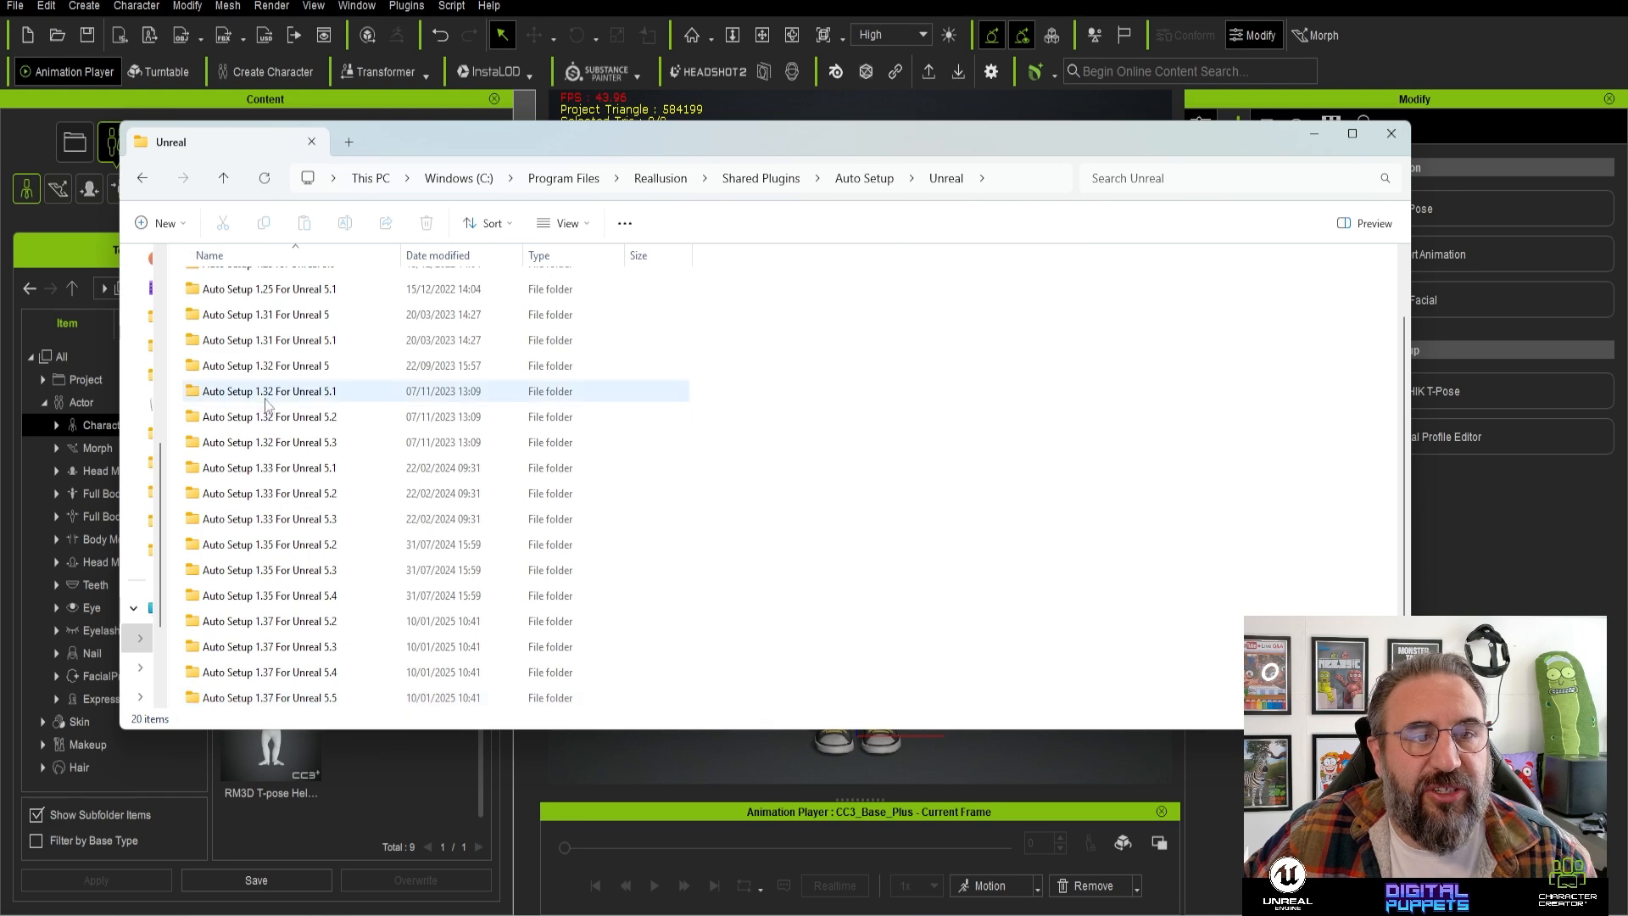
{"action": "scroll", "coordinate": [261, 407], "scroll_direction": "up", "scroll_amount": 1}
{"action": "scroll", "coordinate": [276, 542], "scroll_direction": "down", "scroll_amount": 1}
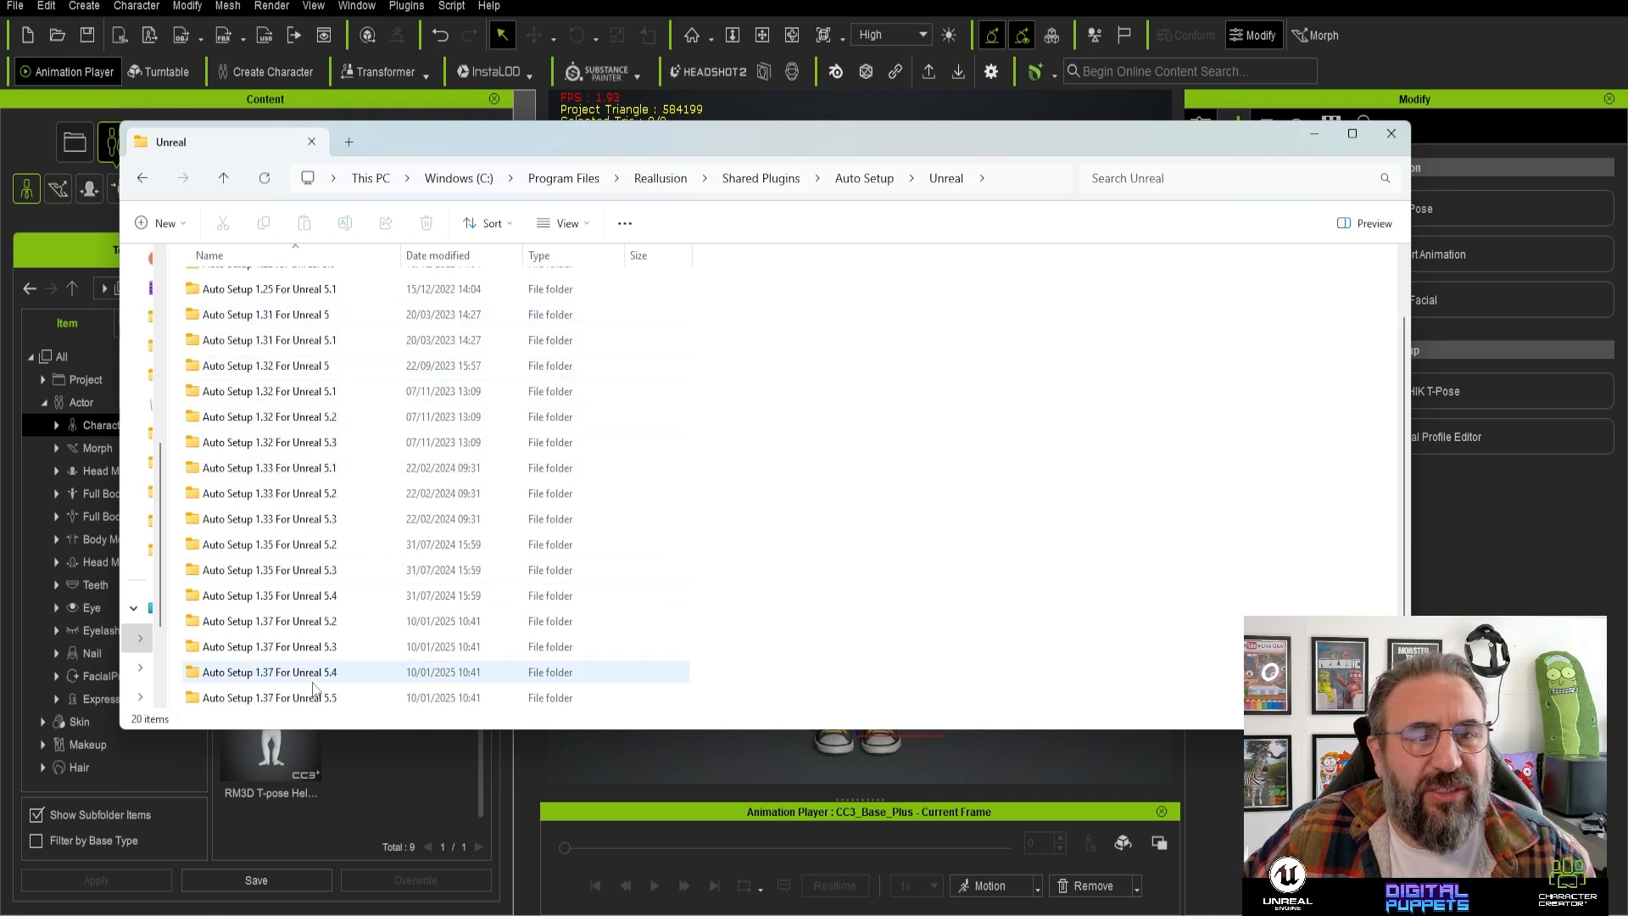
{"action": "left_click", "coordinate": [312, 475]}
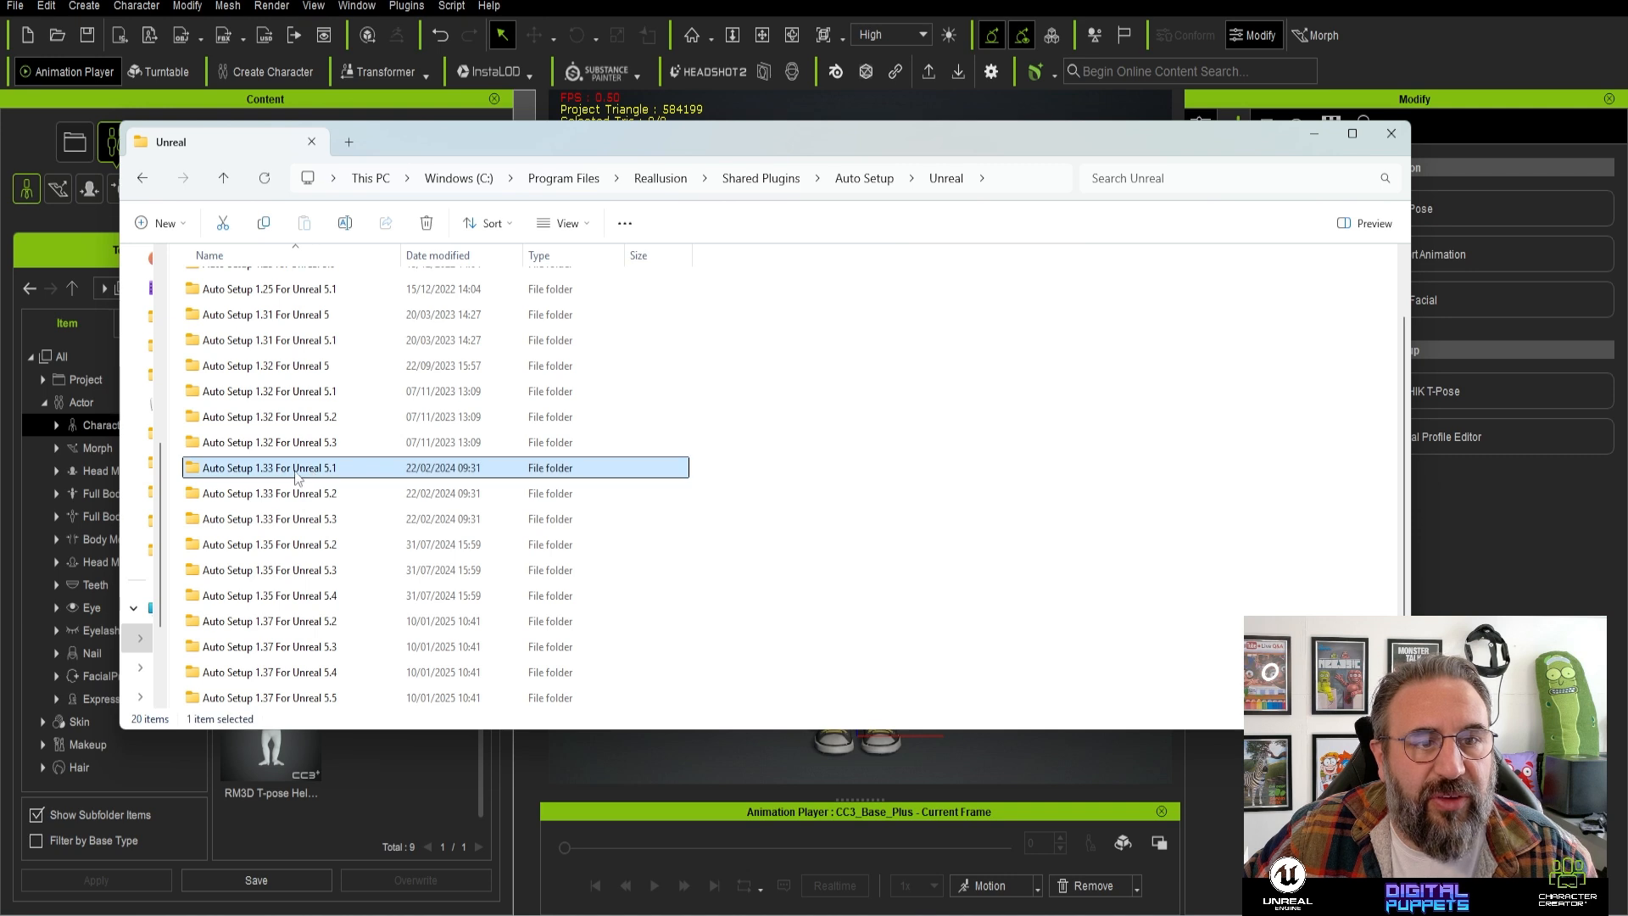
{"action": "scroll", "coordinate": [367, 462], "scroll_direction": "up", "scroll_amount": 1}
{"action": "scroll", "coordinate": [368, 525], "scroll_direction": "down", "scroll_amount": 1}
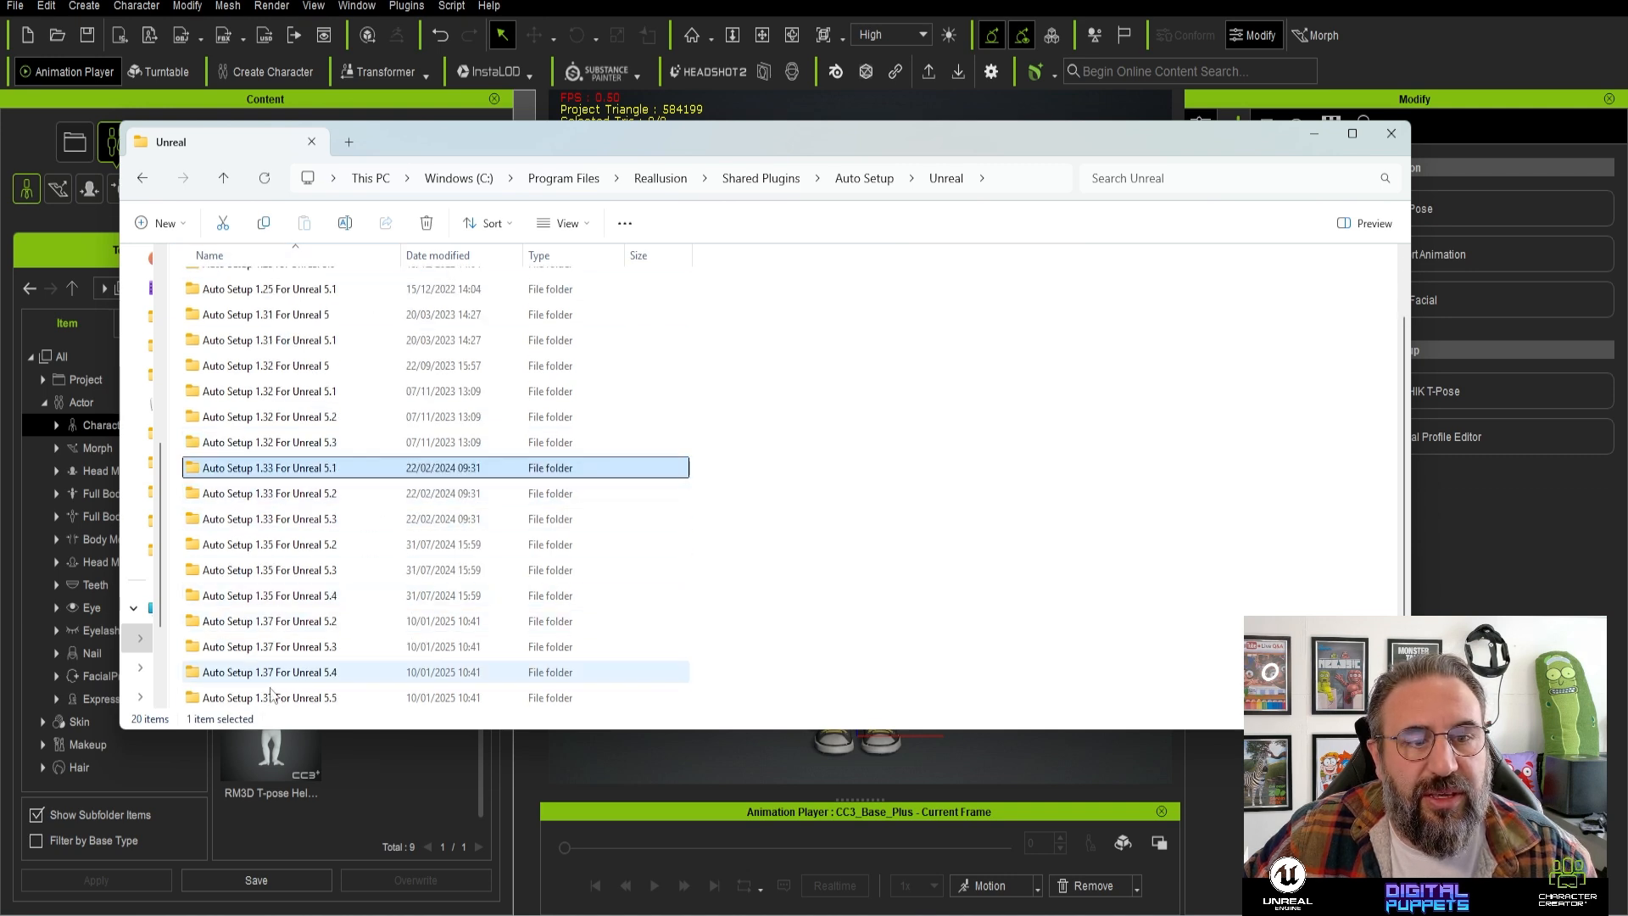
{"action": "double_click", "coordinate": [298, 475]}
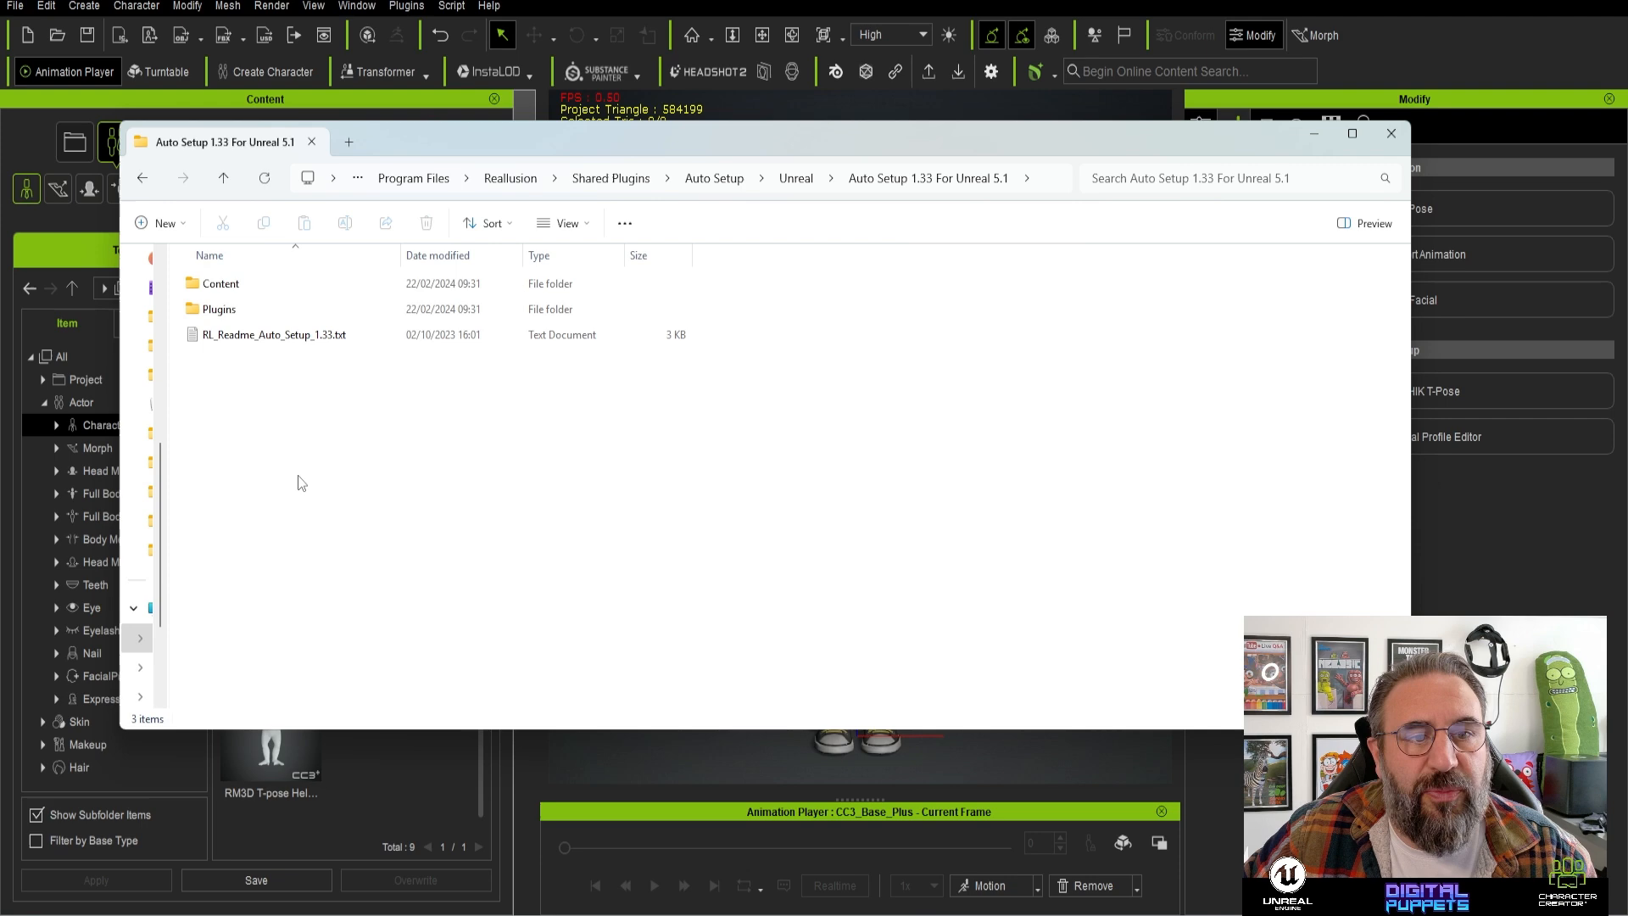
- Copy the Content and Plugins folders of Auto Setup 1.33 For Unreal 5.1
{"action": "left_click", "coordinate": [288, 288]}
{"action": "left_click", "coordinate": [263, 315], "text": "shift"}
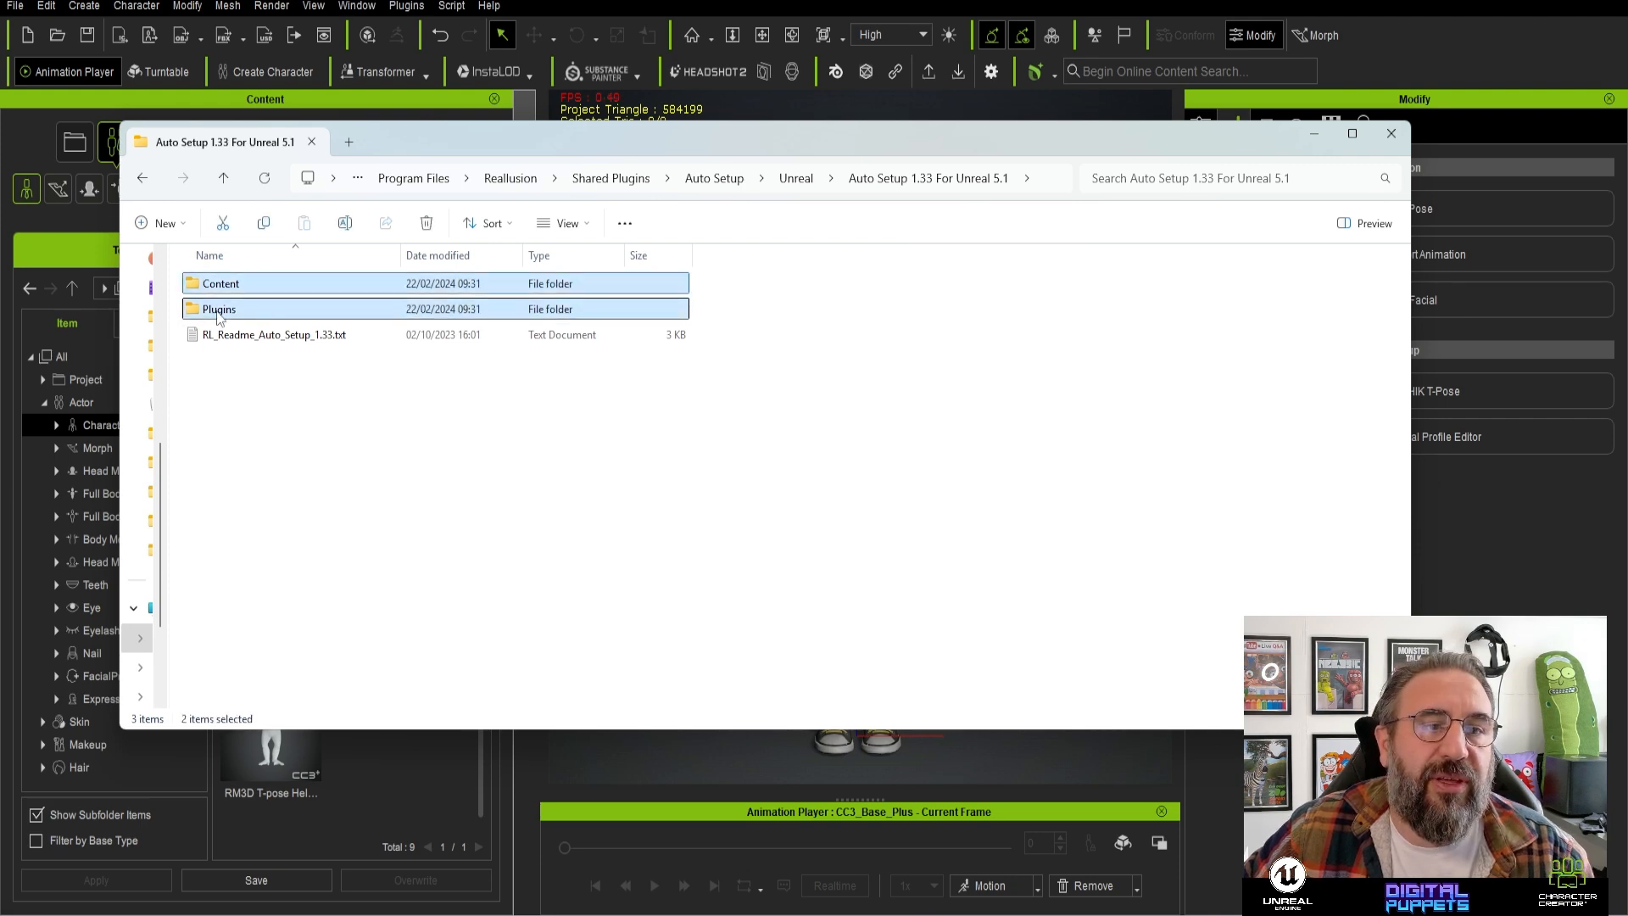
{"action": "right_click", "coordinate": [222, 315]}
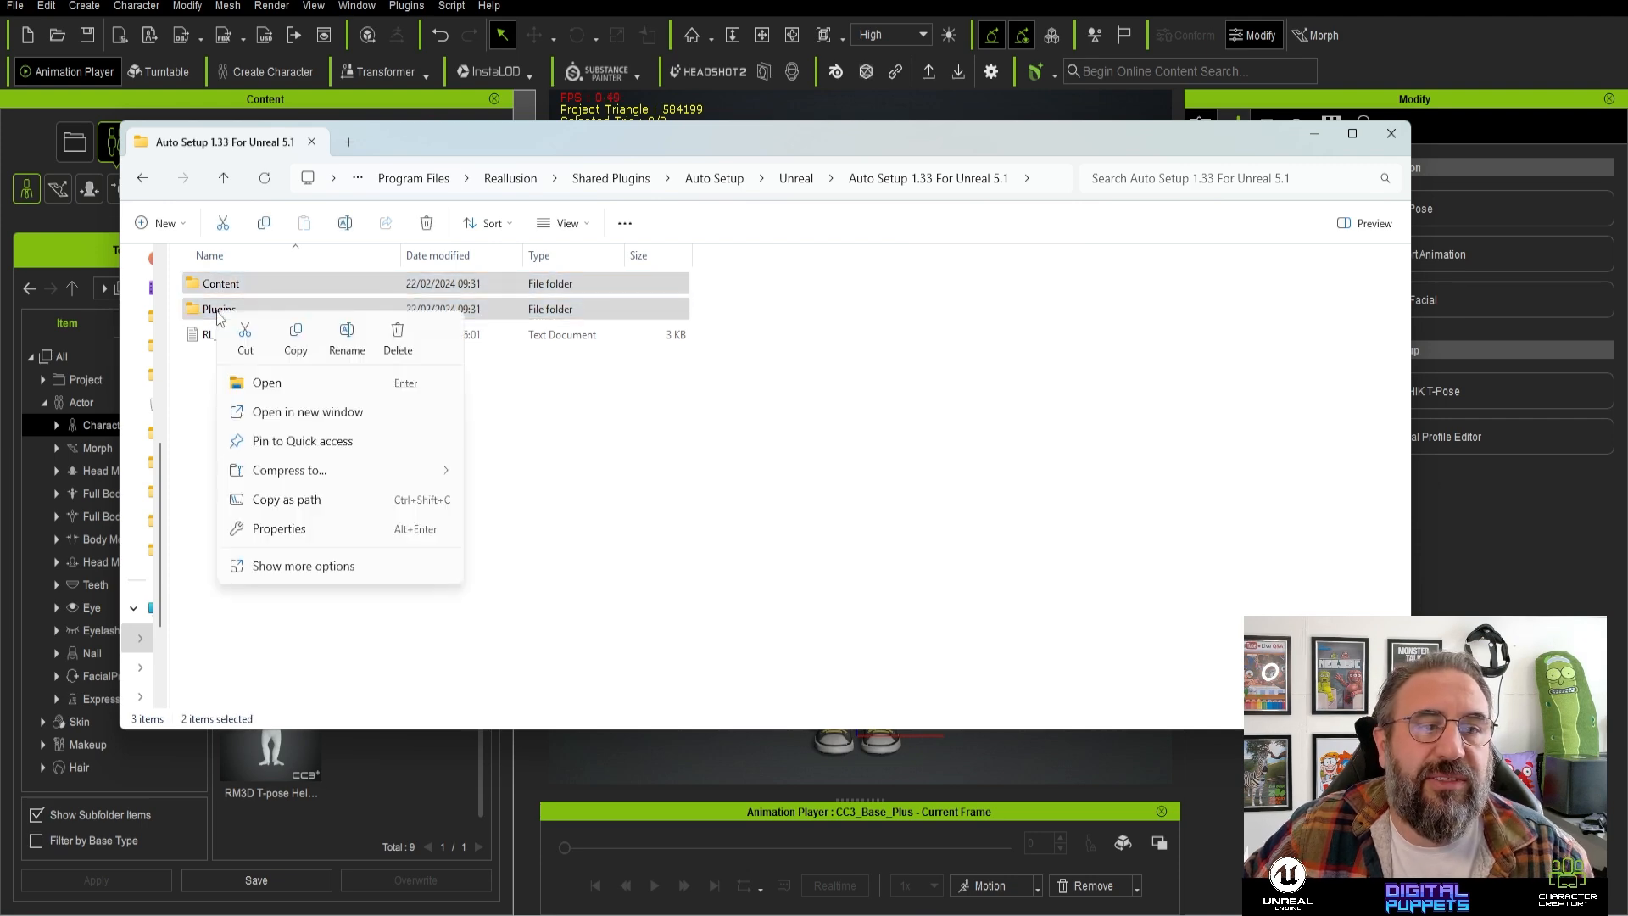
{"action": "left_click", "coordinate": [300, 341]}
- Paste the copied folders into the FlightTutorial project folder and open FlightTutorial.uproject in Unreal Engine
{"action": "left_click_drag", "start_coordinate": [364, 140], "coordinate": [680, 181]}
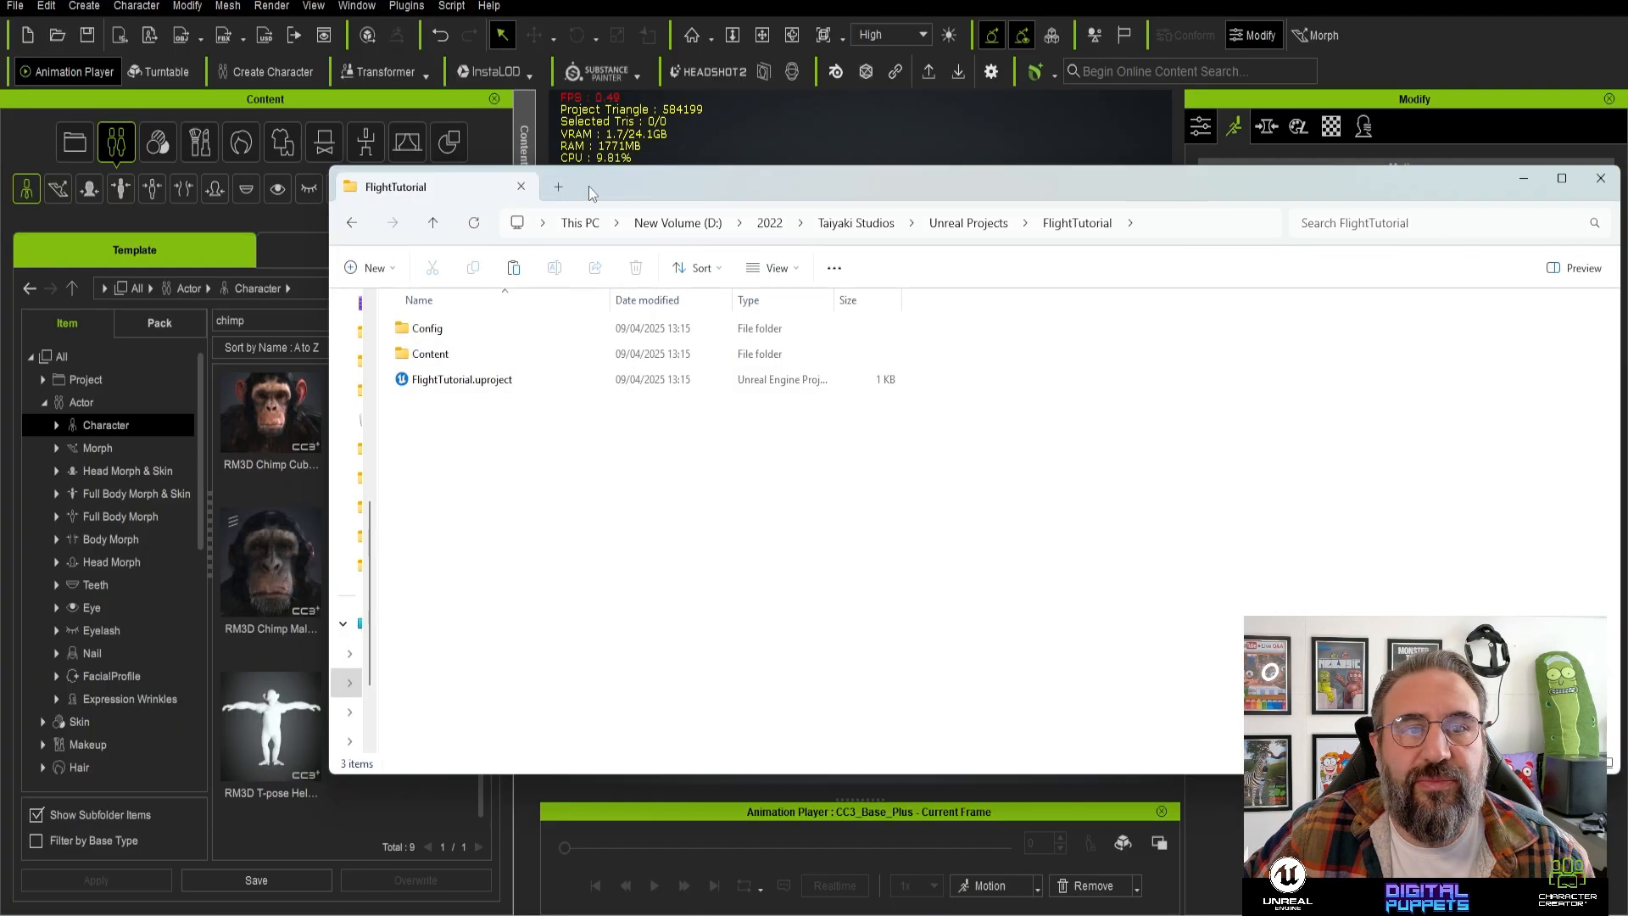
{"action": "left_click_drag", "start_coordinate": [588, 186], "coordinate": [466, 197]}
{"action": "right_click", "coordinate": [378, 486]}
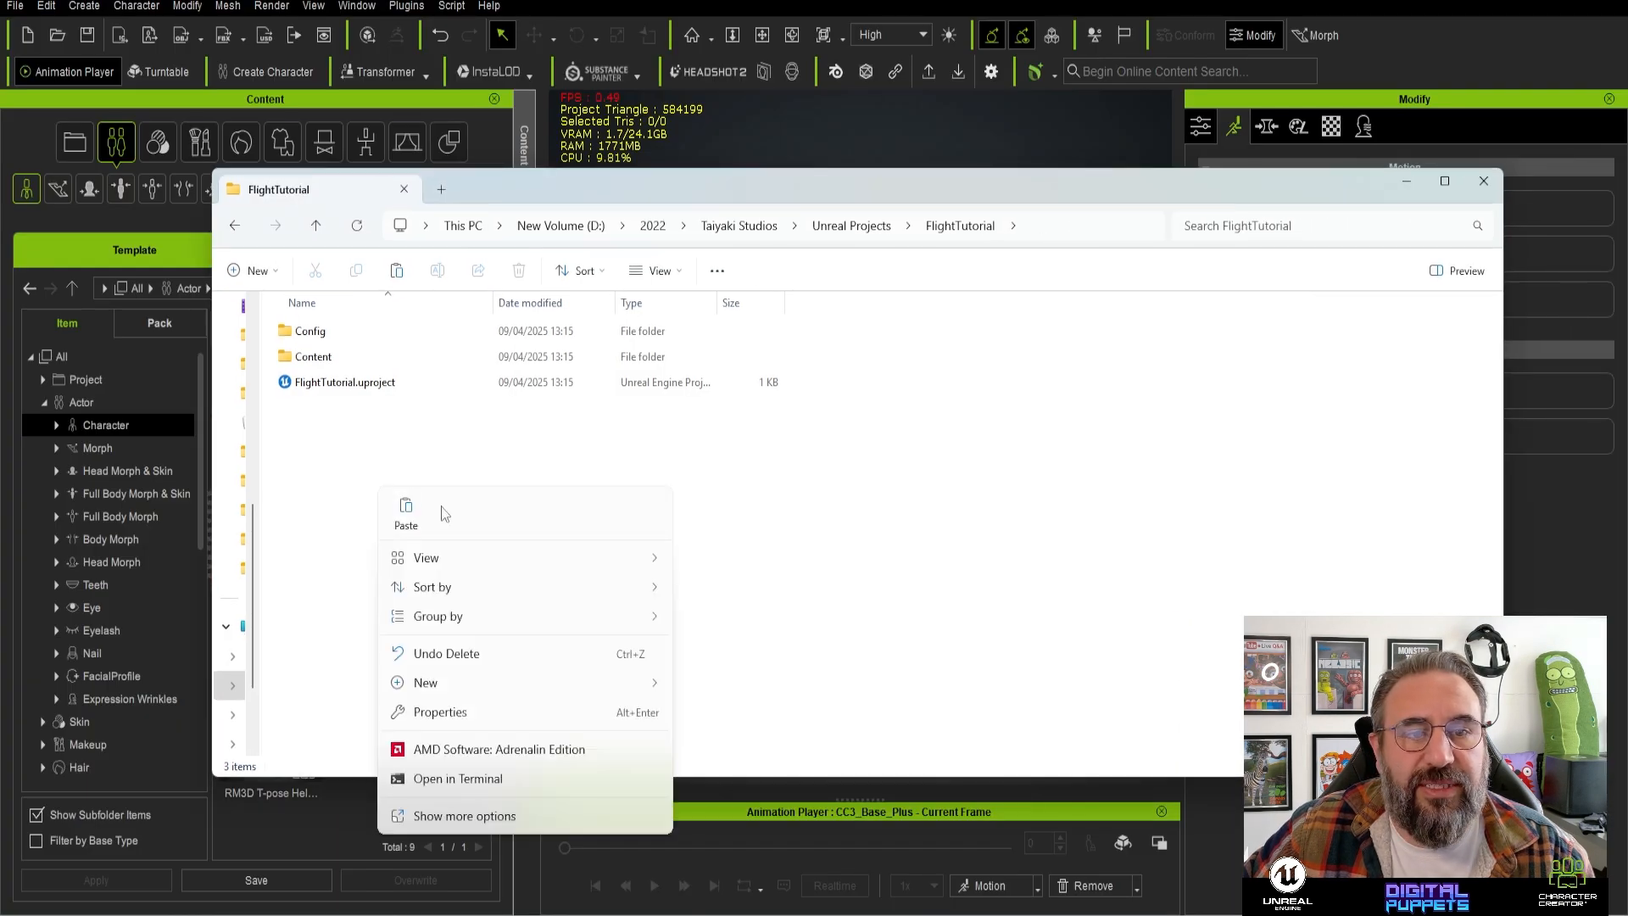
{"action": "left_click", "coordinate": [411, 511]}
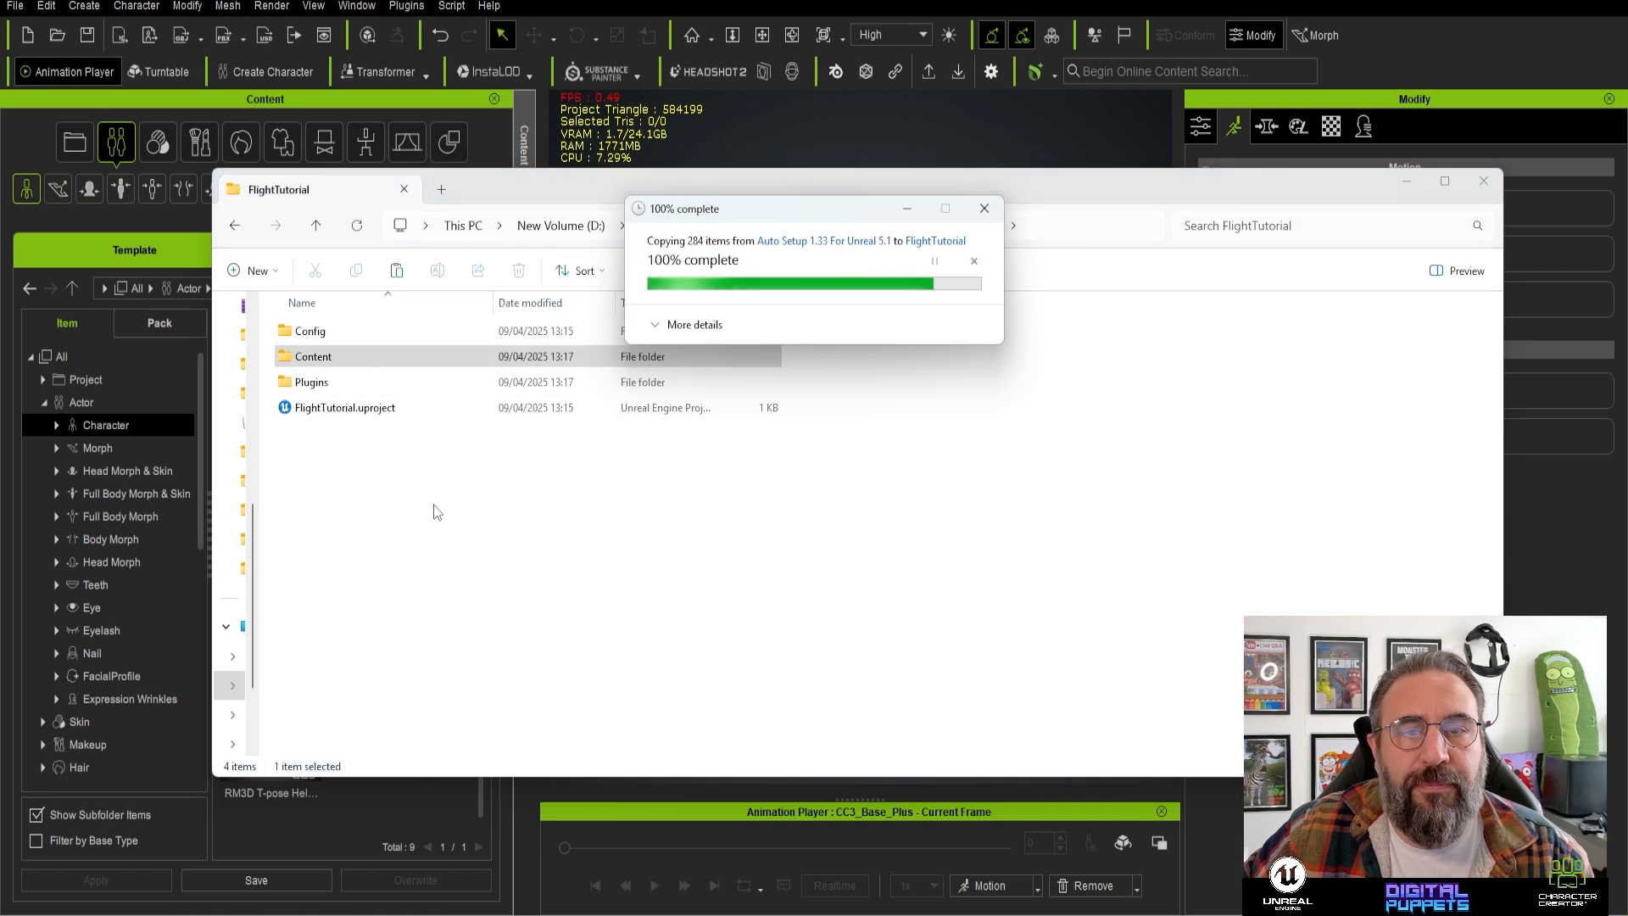
{"action": "left_click", "coordinate": [345, 462]}
{"action": "left_click", "coordinate": [350, 415]}
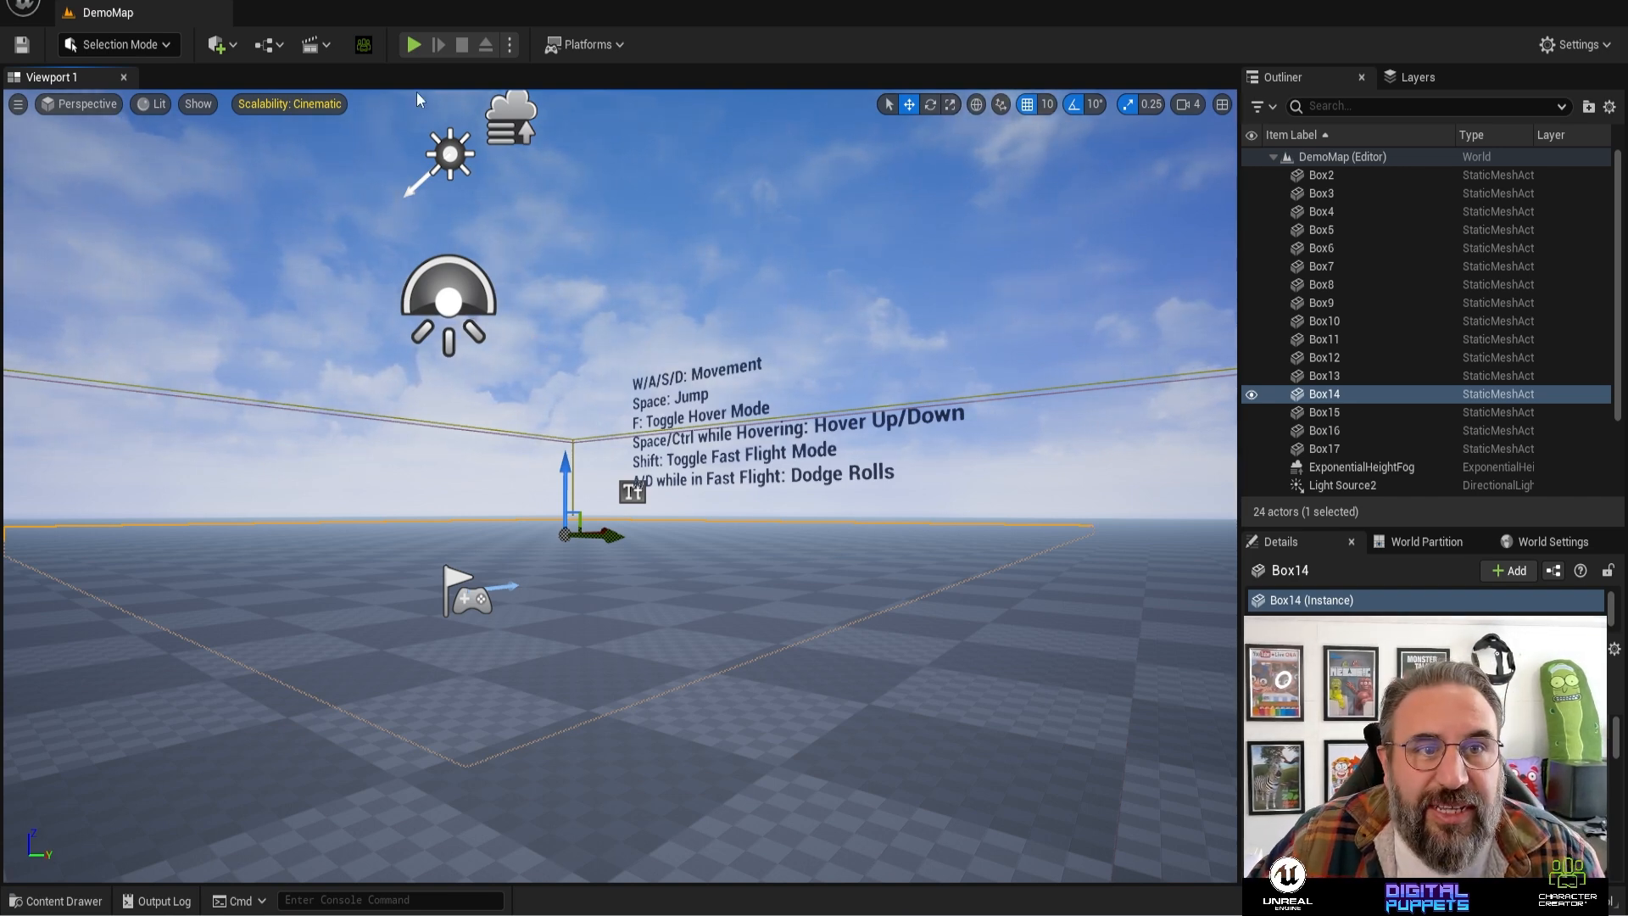
- Play DemoMap in the editor and test the mannequin's running, hover mode, directional movement, and hovering up and down
{"action": "left_click", "coordinate": [413, 45]}
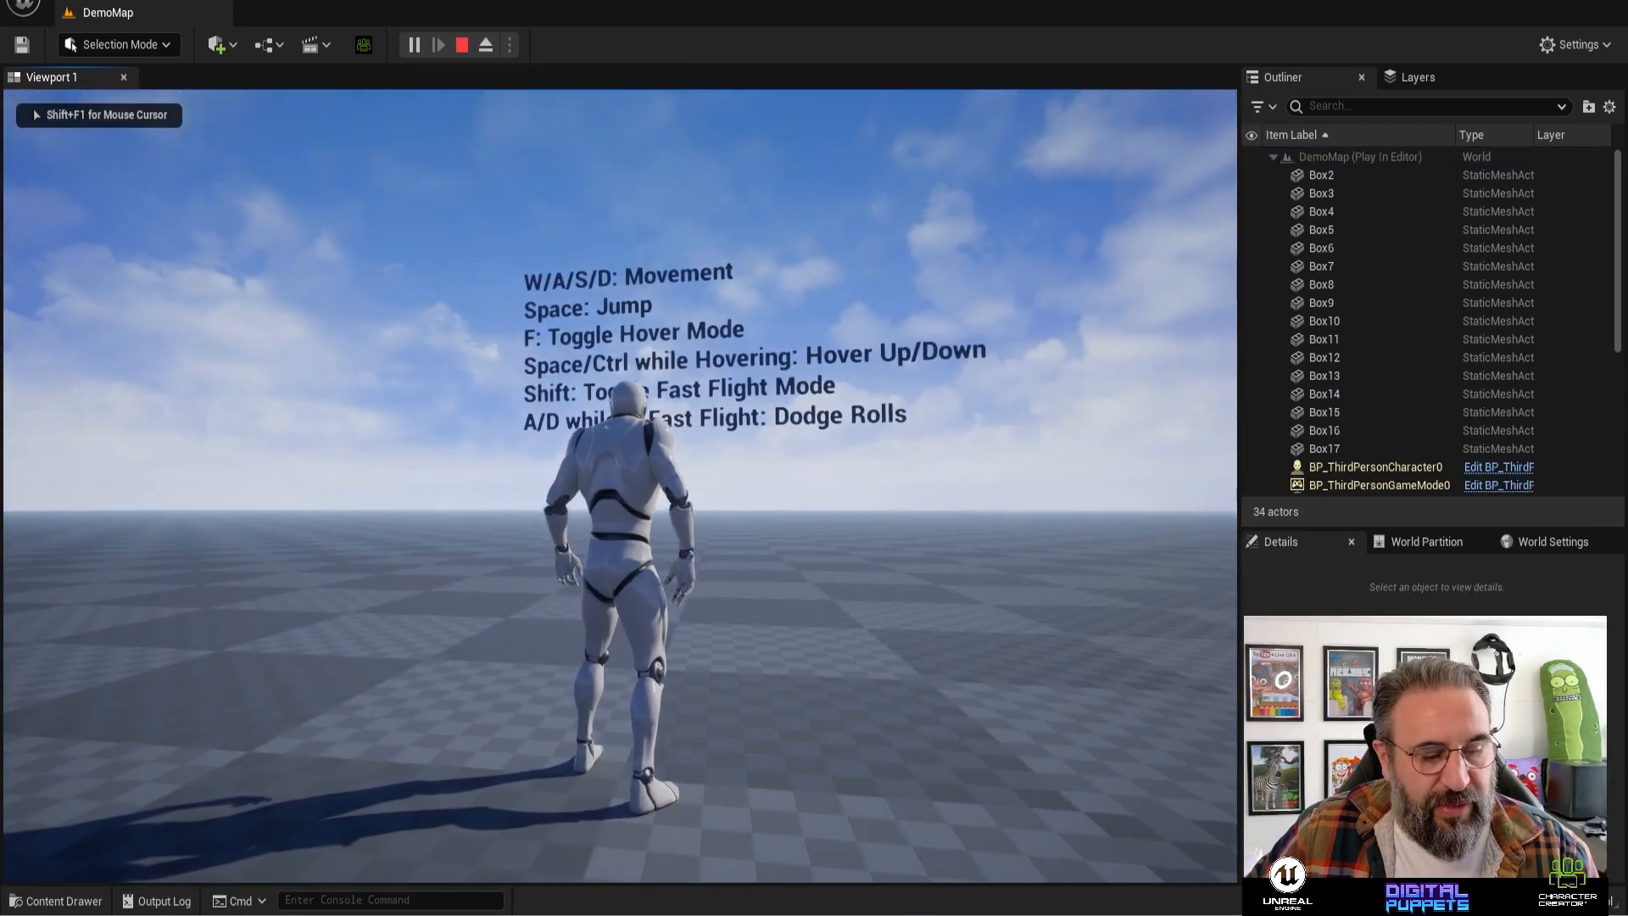
{"action": "key", "text": "w"}
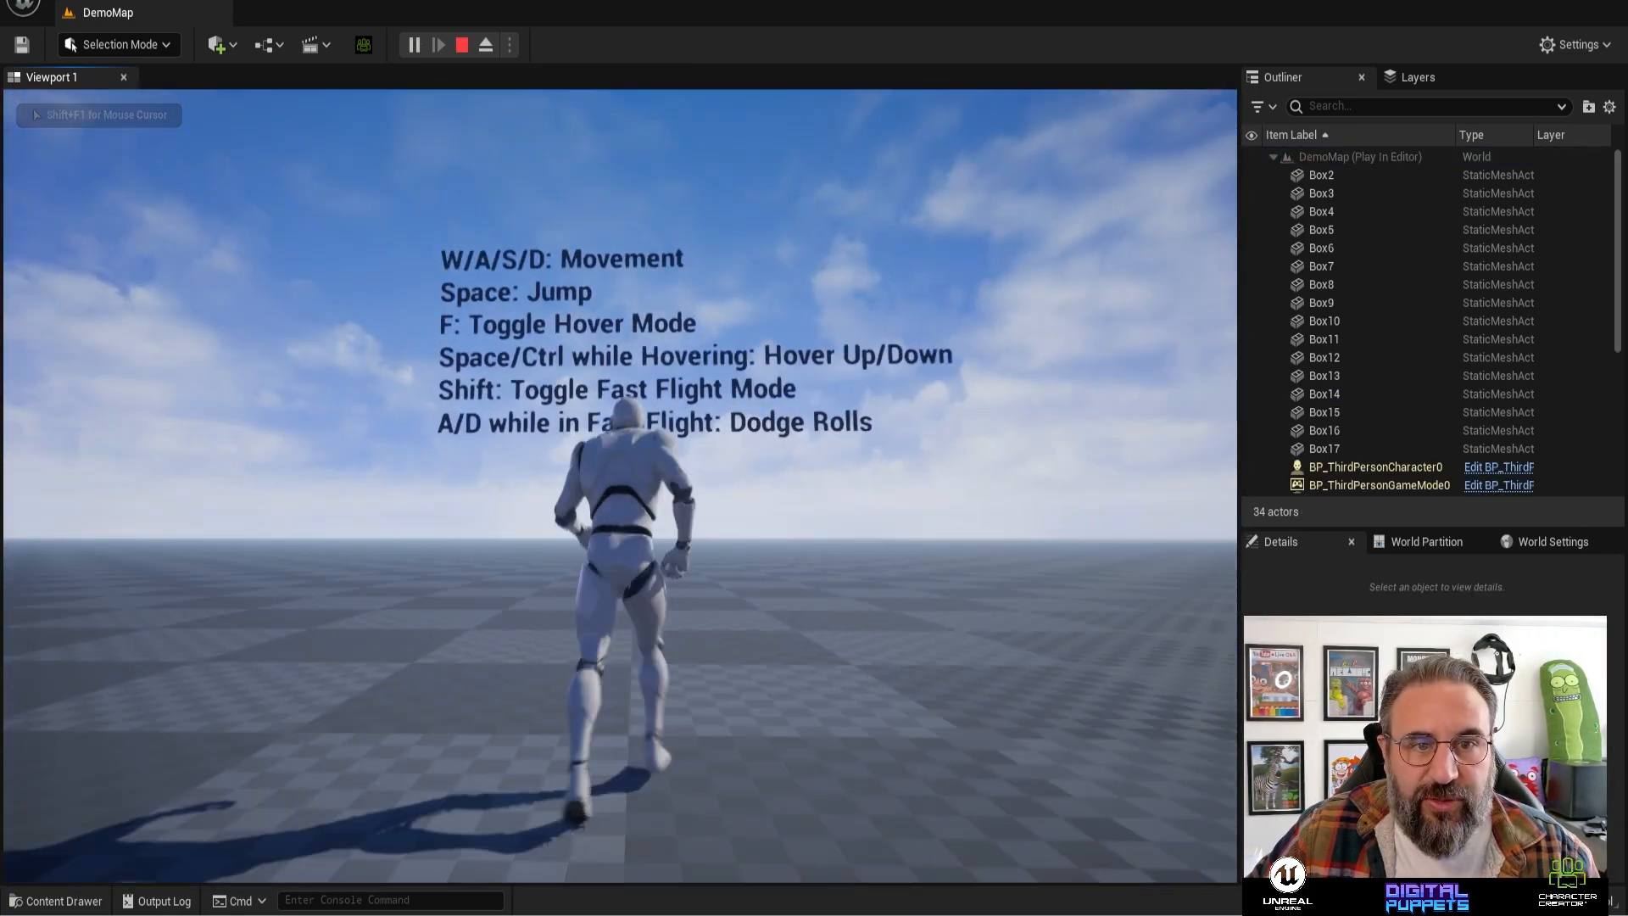
{"action": "key", "text": "f"}
{"action": "key", "text": "w"}
{"action": "key", "text": "a"}
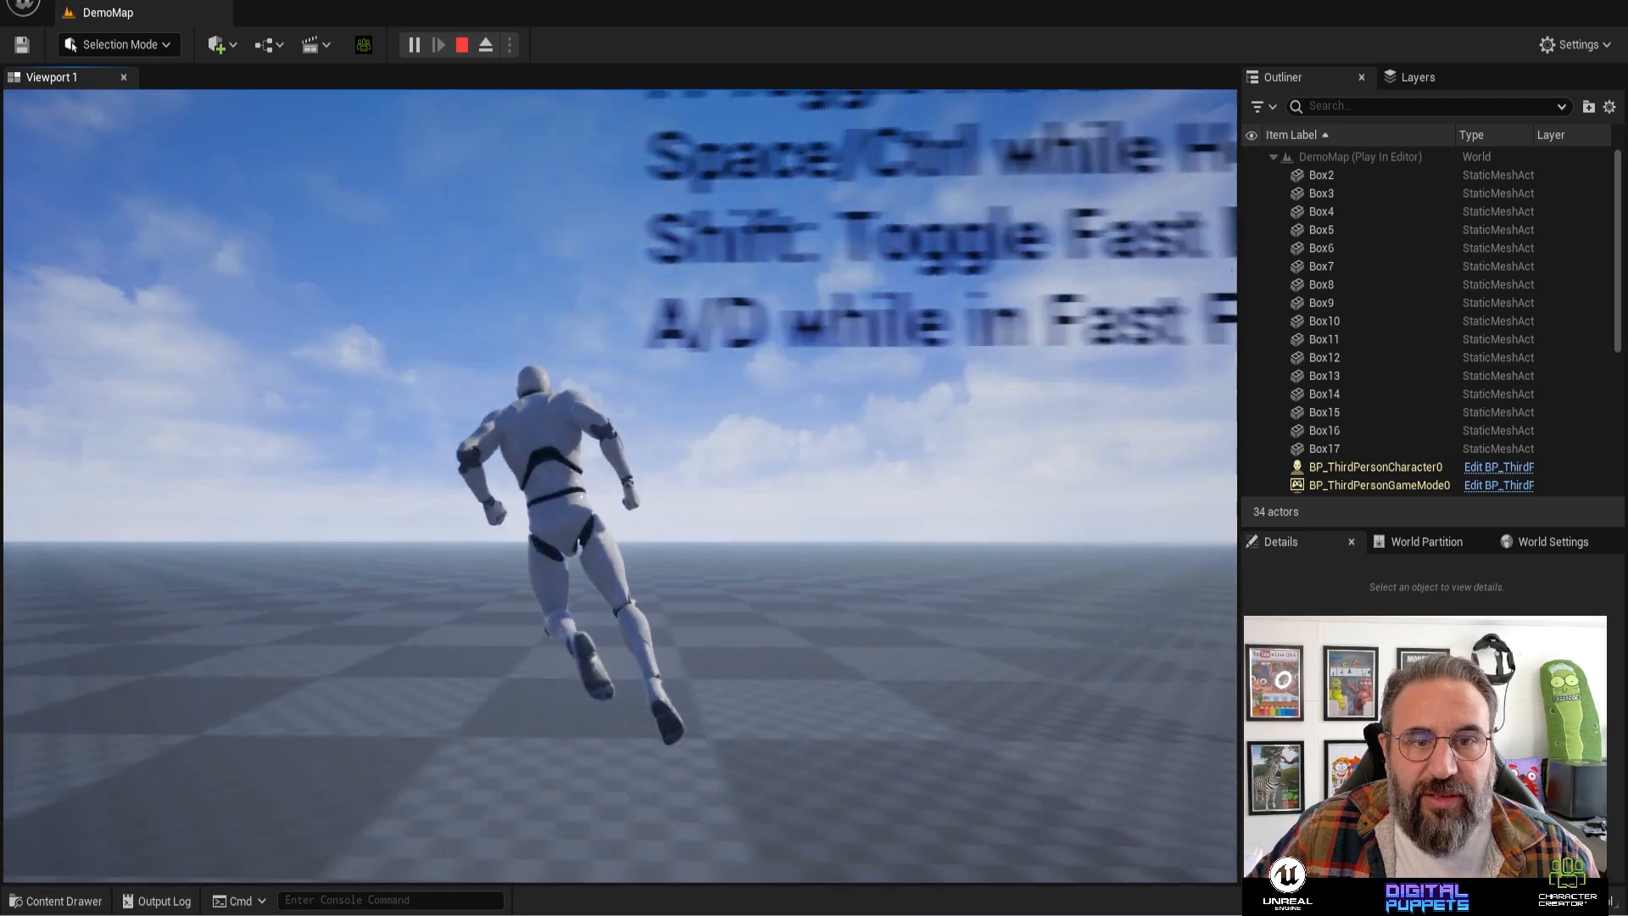
{"action": "key", "text": "s"}
{"action": "key", "text": "d"}
{"action": "key", "text": "w"}
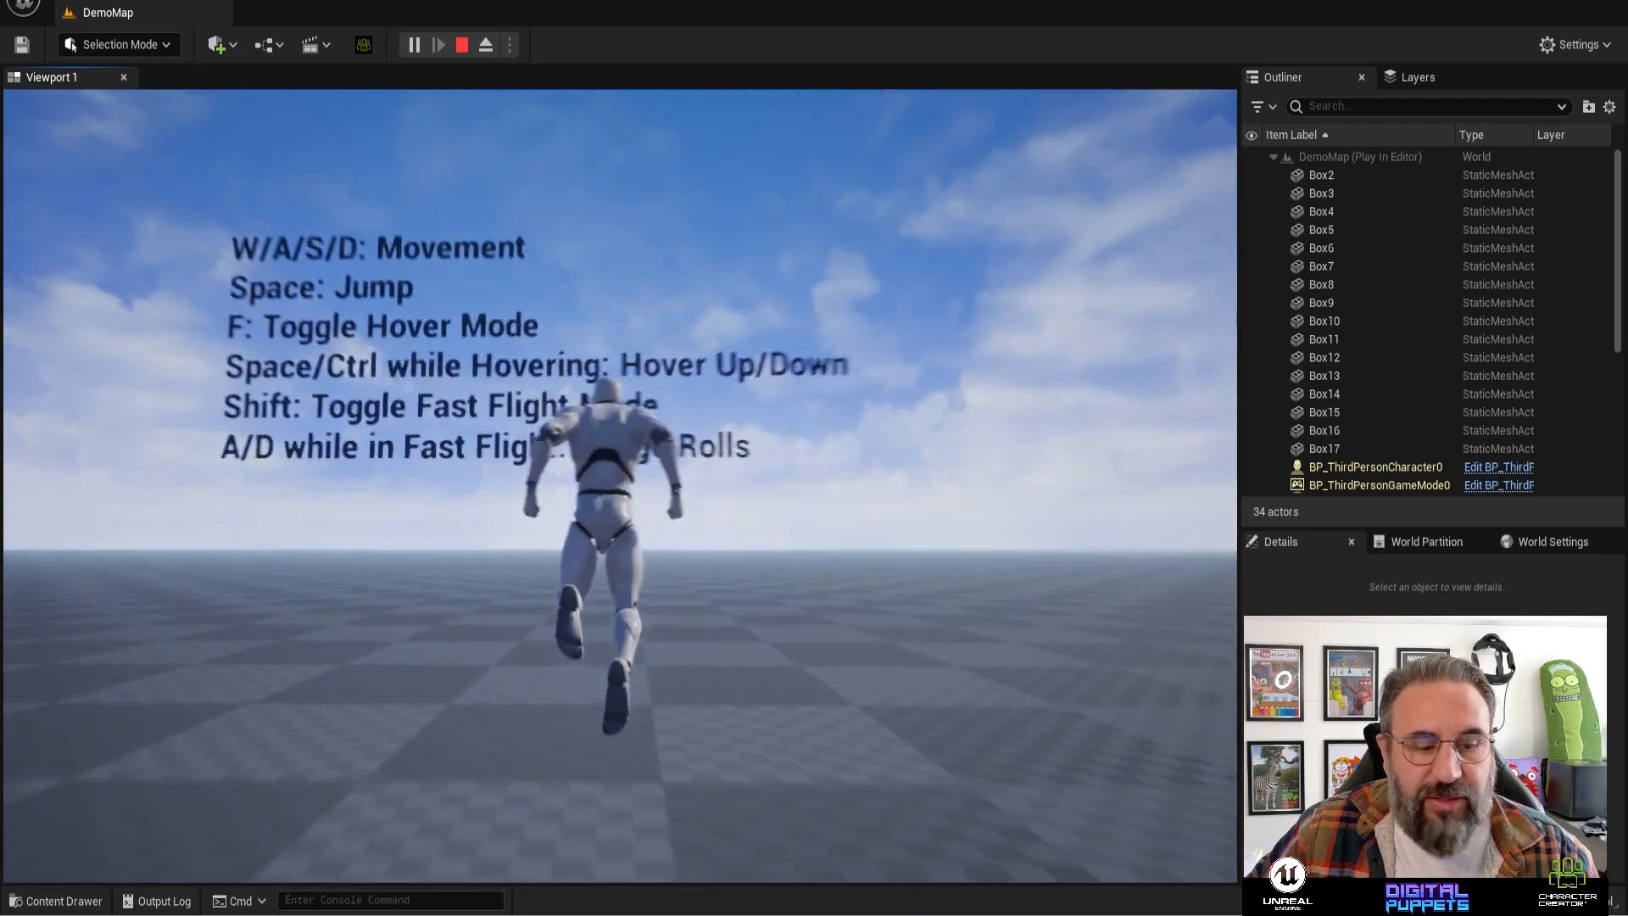
{"action": "key", "text": "space"}
{"action": "key", "text": "w"}
{"action": "key", "text": "ctrl"}
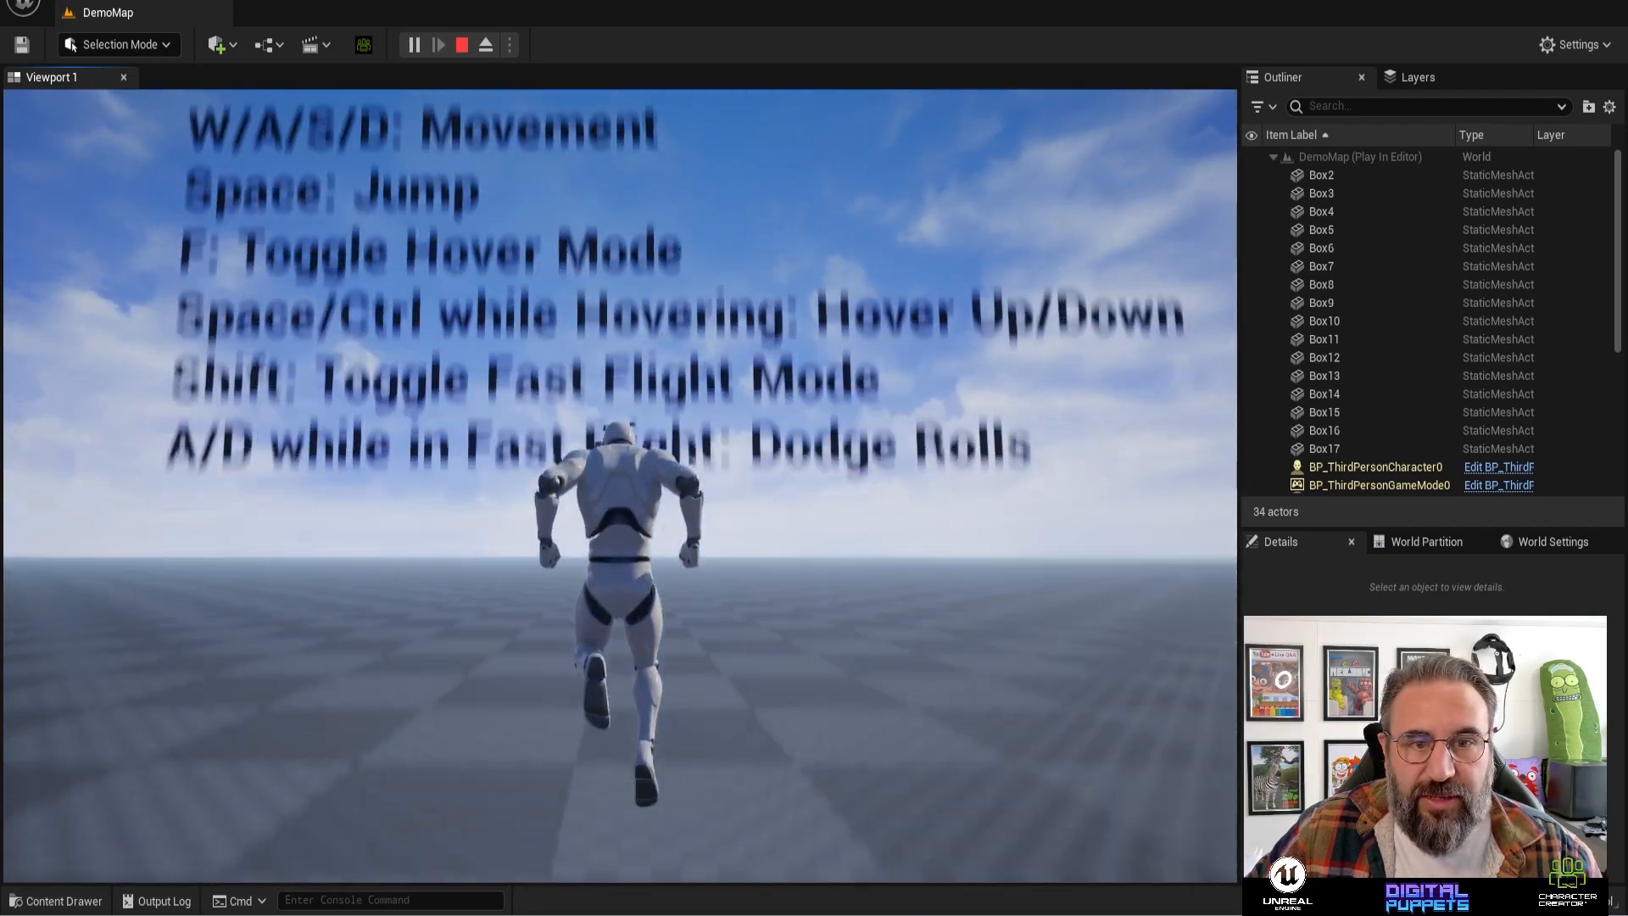
{"action": "key", "text": "s"}
{"action": "key", "text": "w"}
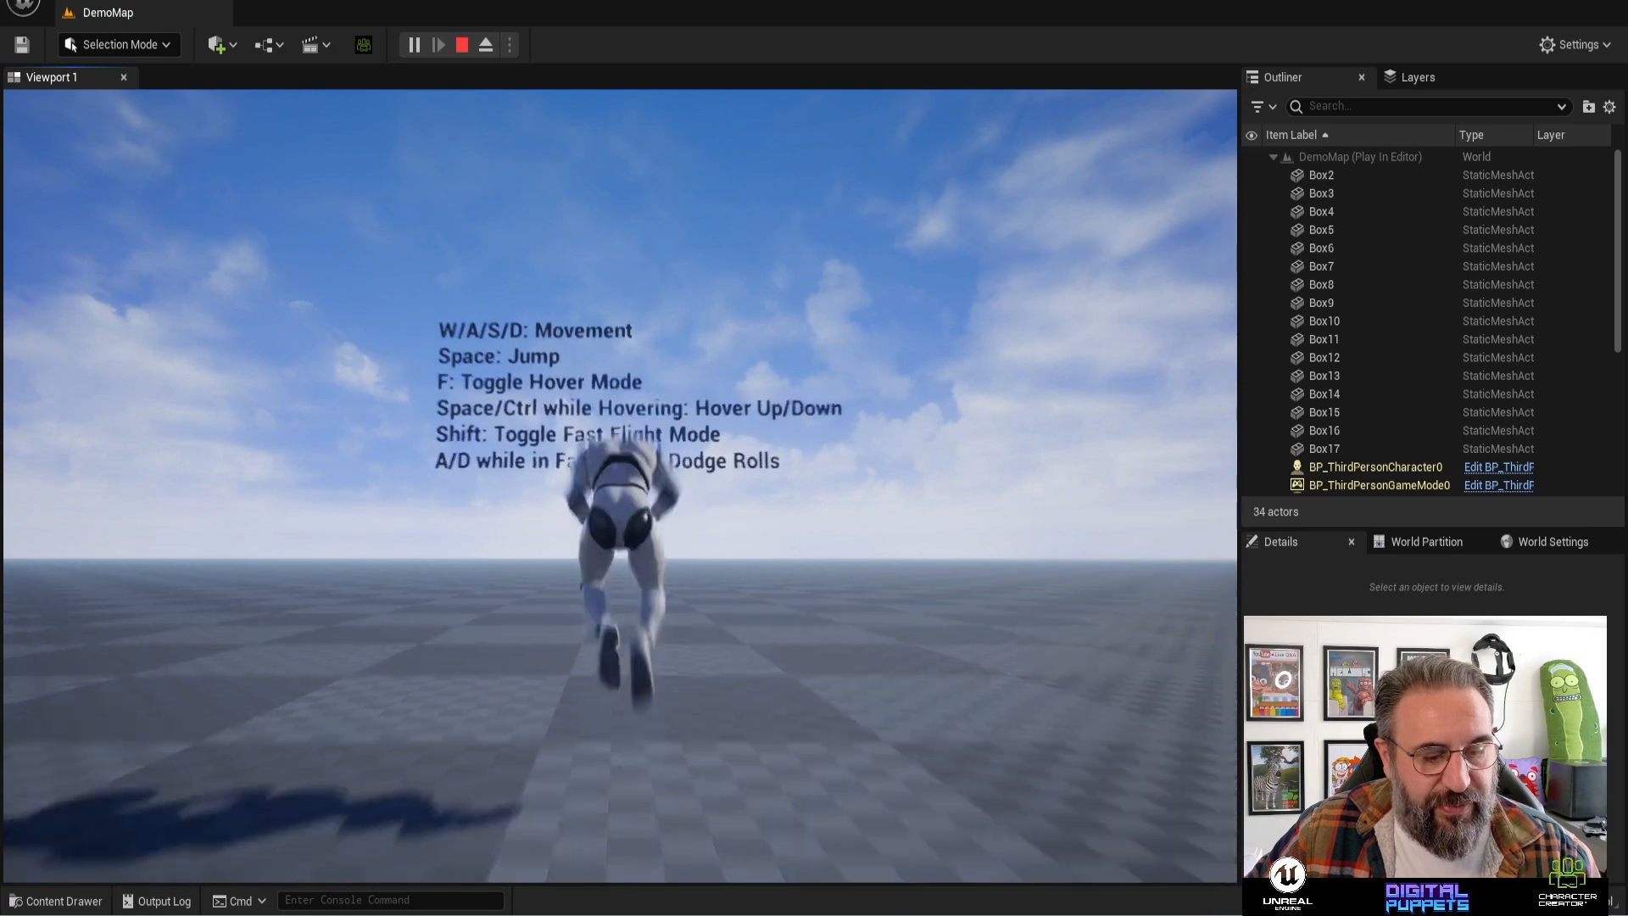
- Test the mannequin's fast flight mode in DemoMap and stop the play session
{"action": "key", "text": "shift"}
{"action": "key", "text": "w"}
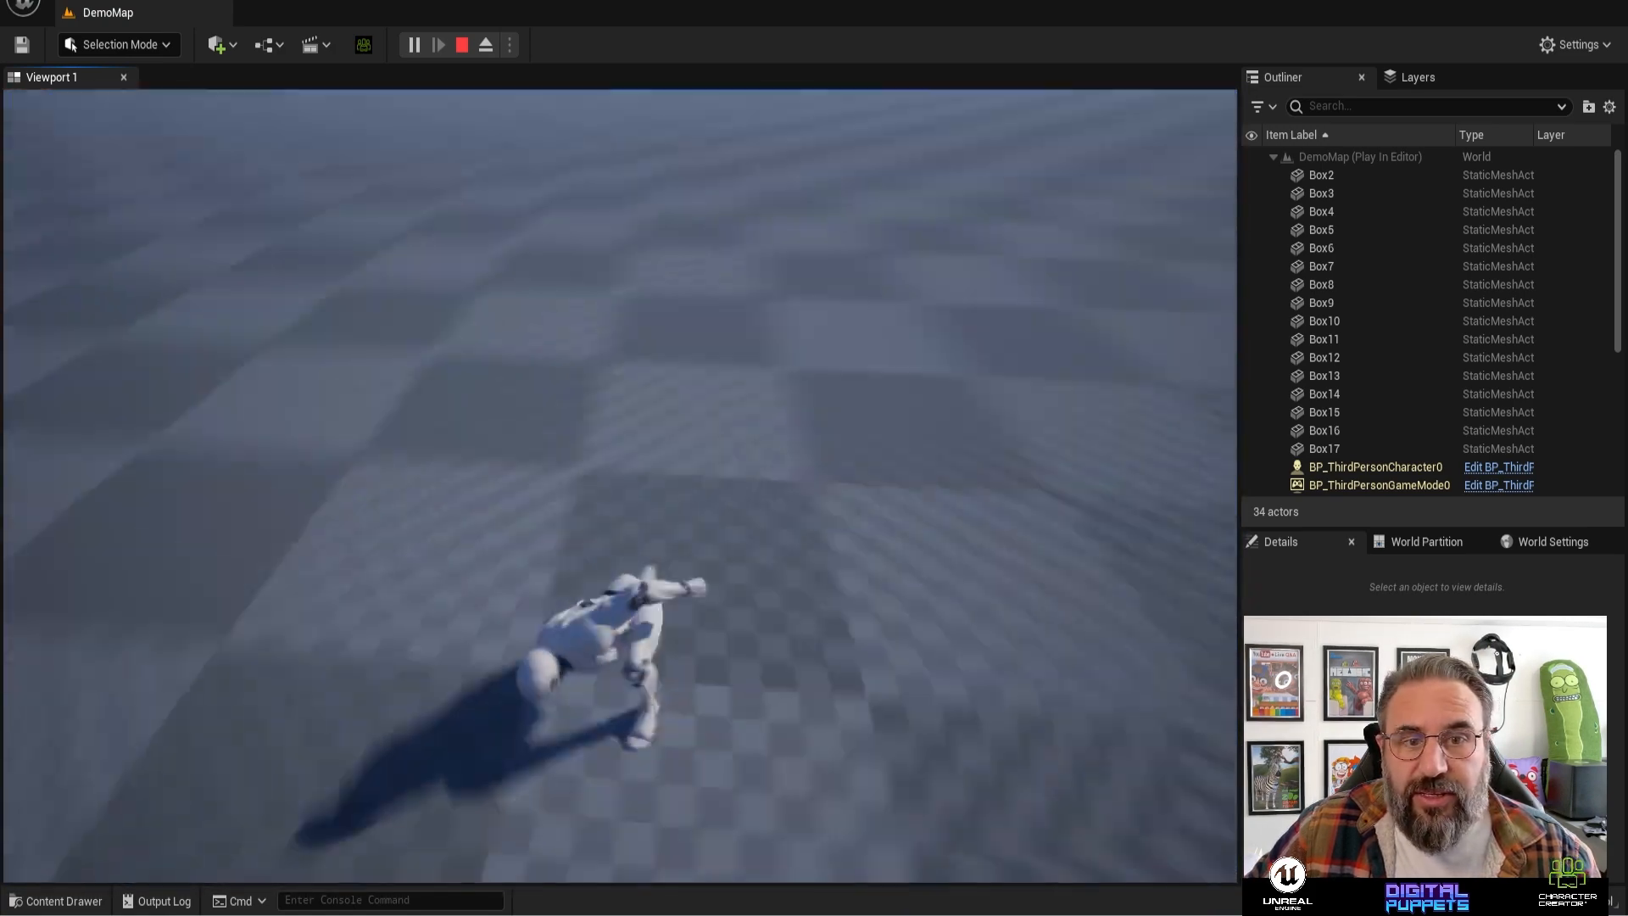
{"action": "key", "text": "Escape"}
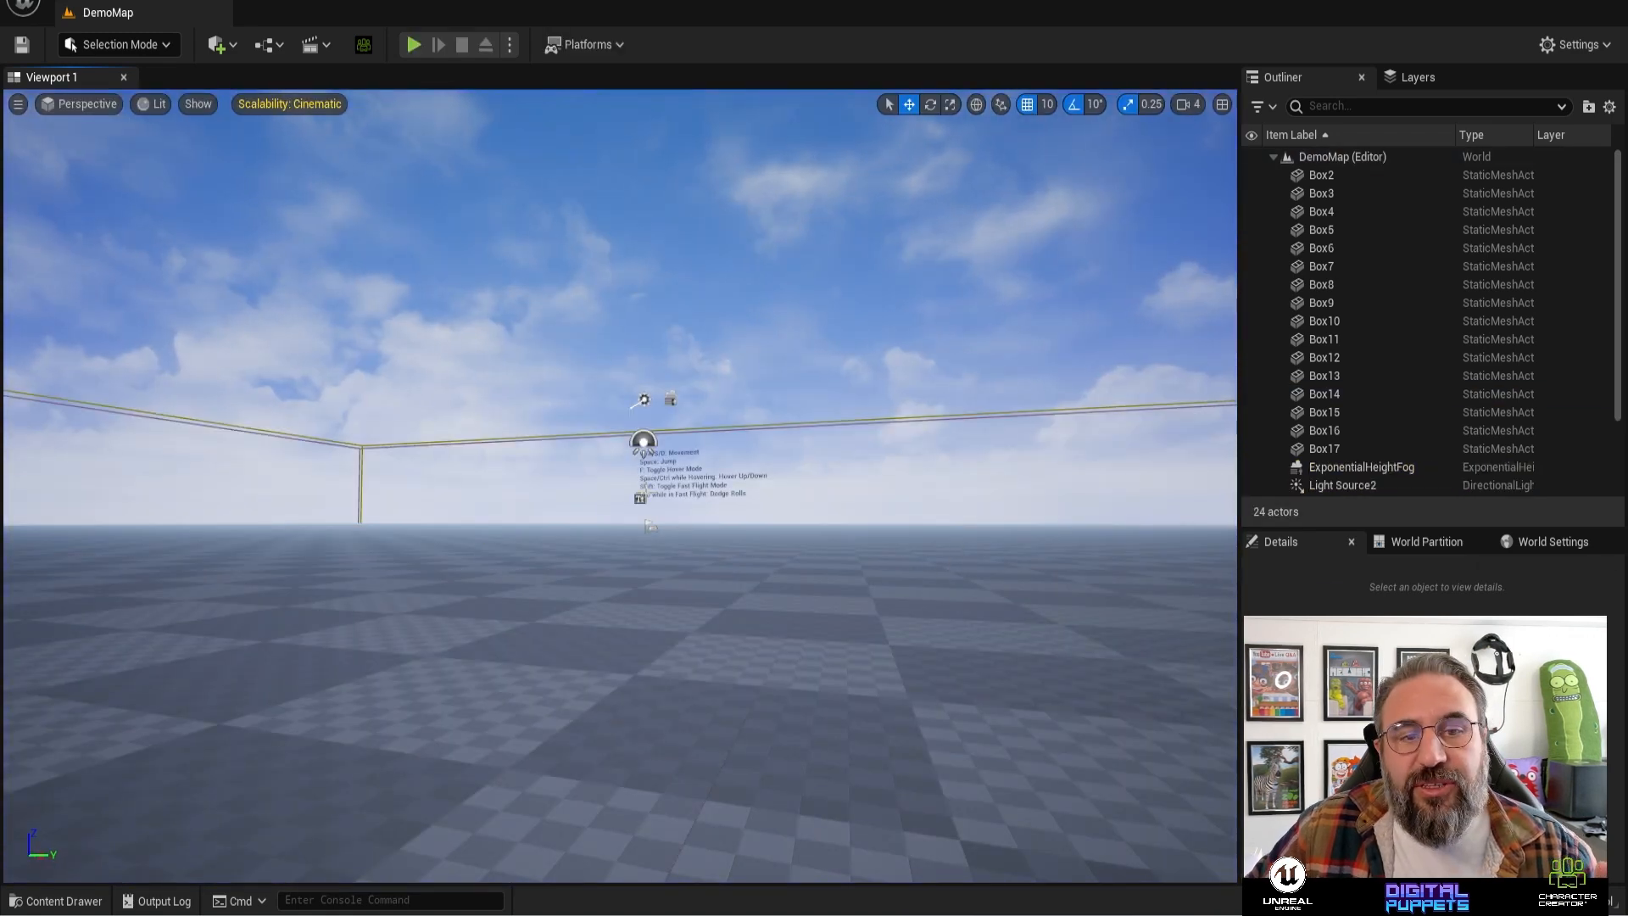
- Create a folder named Character inside the project's Content folder and open it
{"action": "left_click", "coordinate": [56, 900]}
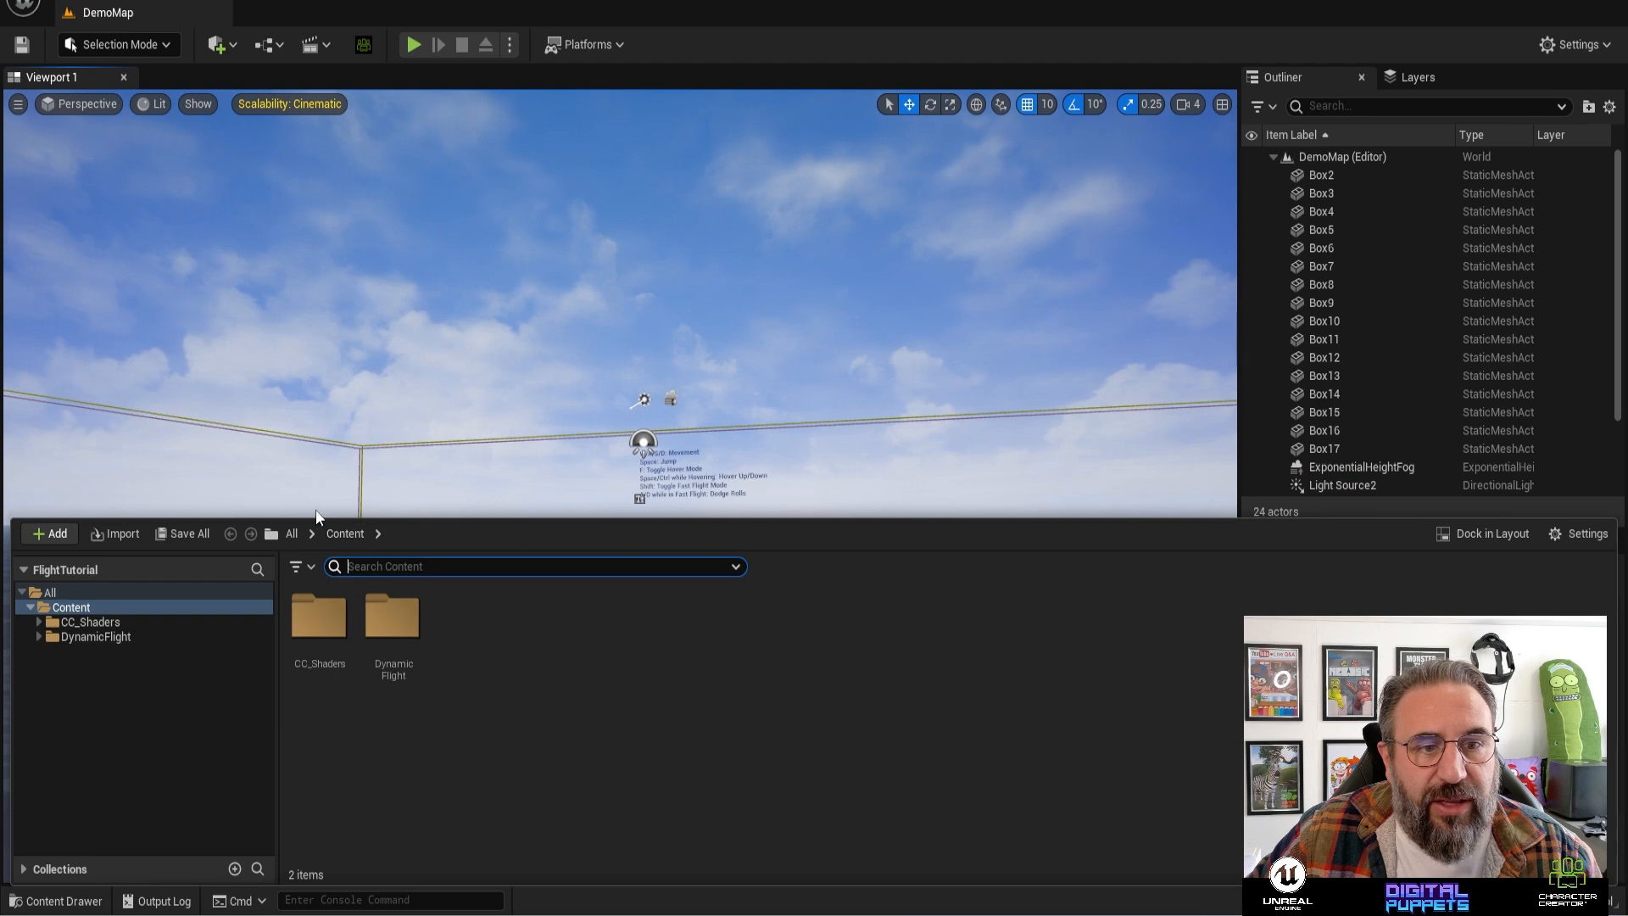
{"action": "left_click", "coordinate": [291, 533]}
{"action": "double_click", "coordinate": [320, 618]}
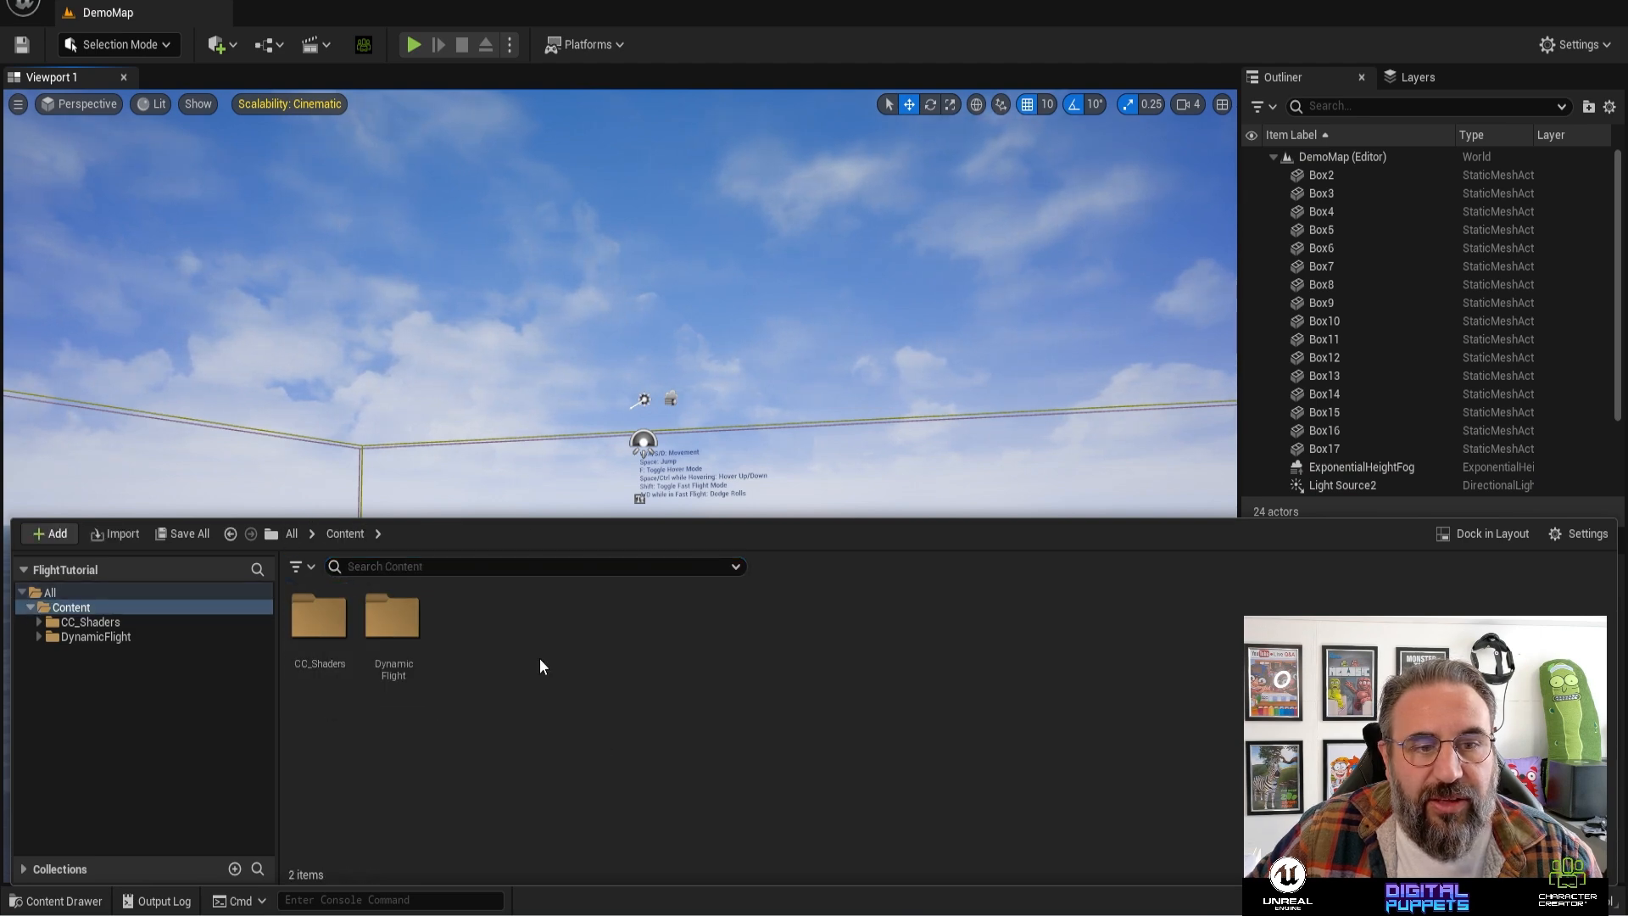
{"action": "right_click", "coordinate": [540, 658]}
{"action": "left_click", "coordinate": [633, 102]}
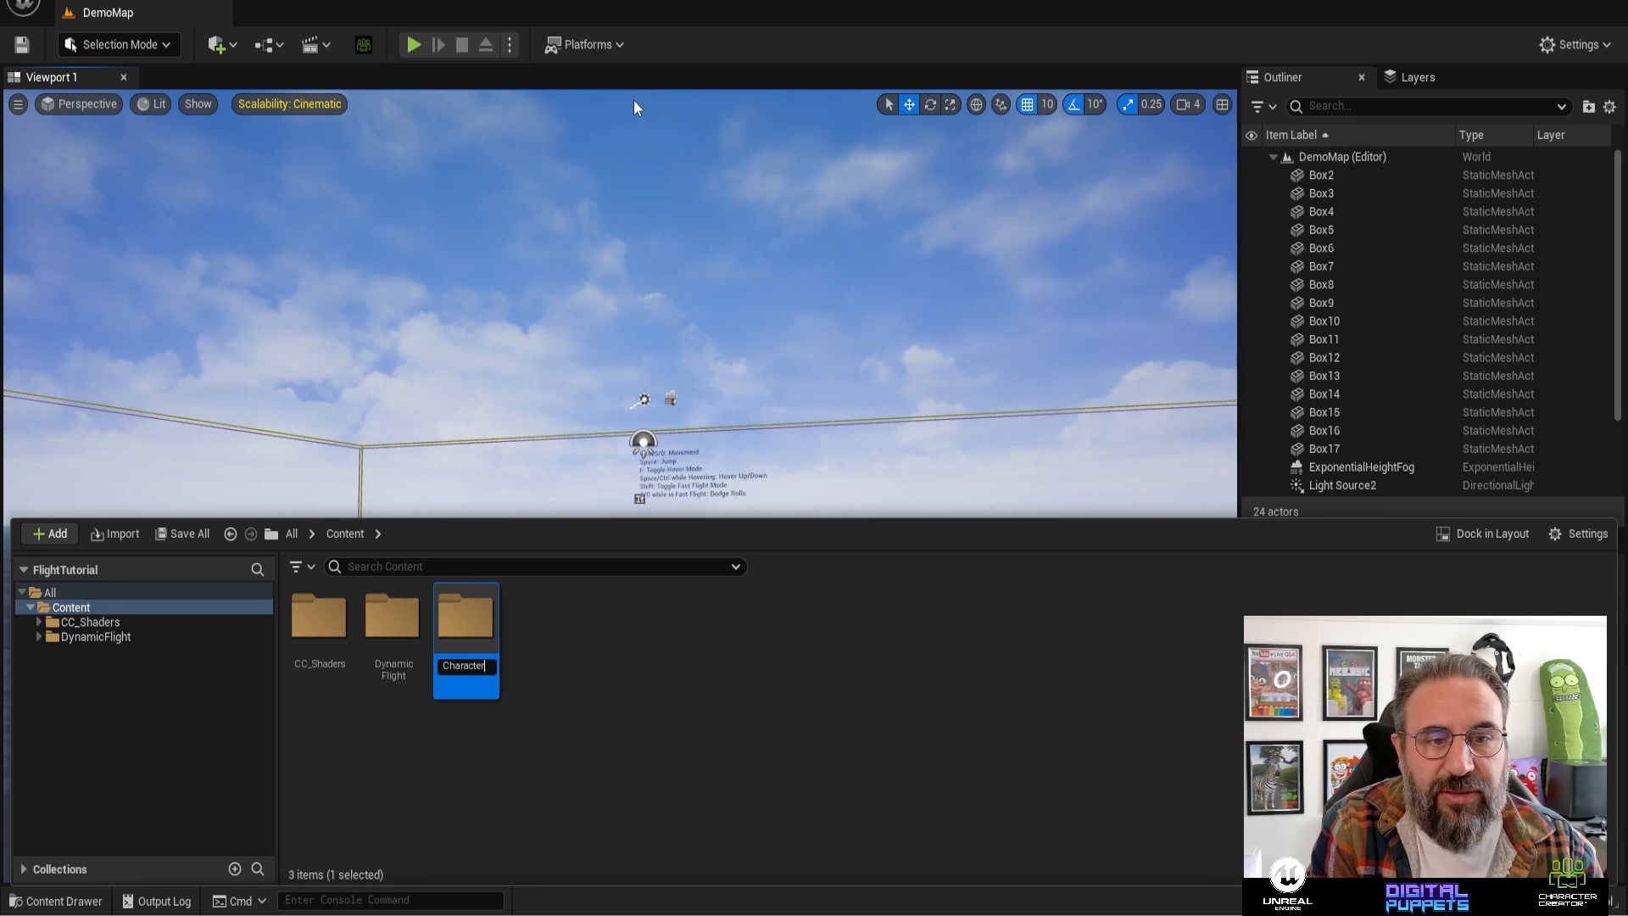
{"action": "type", "text": "Character"}
{"action": "key", "text": "Return"}
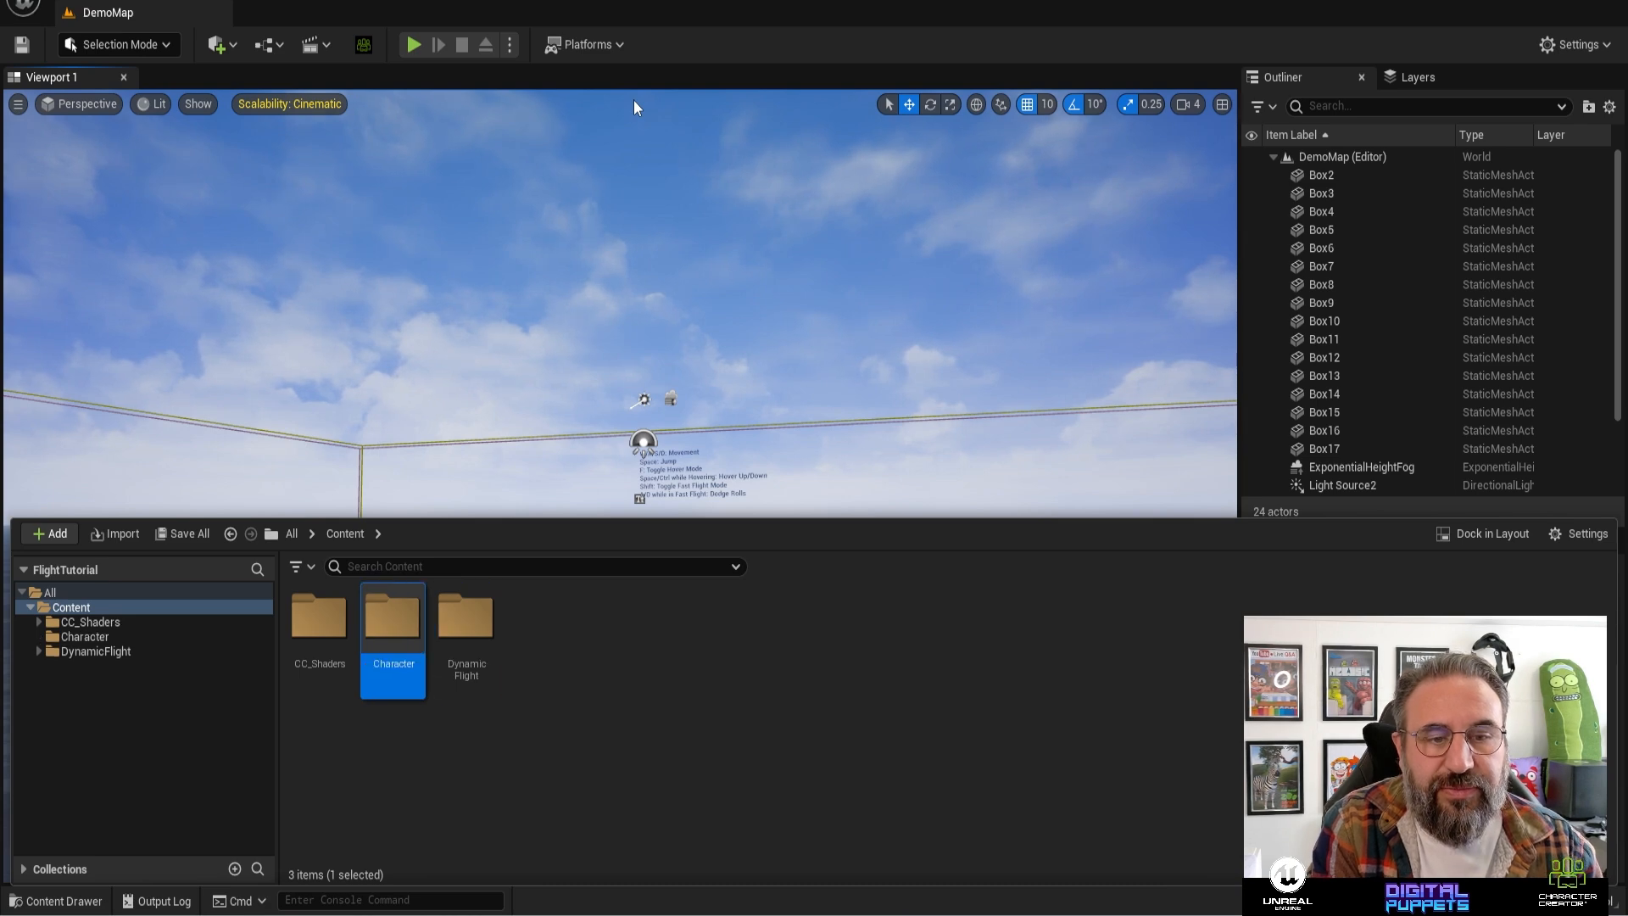
{"action": "double_click", "coordinate": [392, 618]}
- Switch to the Flight folder in File Explorer, check the Ant folder's export files, and bring that folder into the project's Character folder
{"action": "mouse_move", "coordinate": [685, 912]}
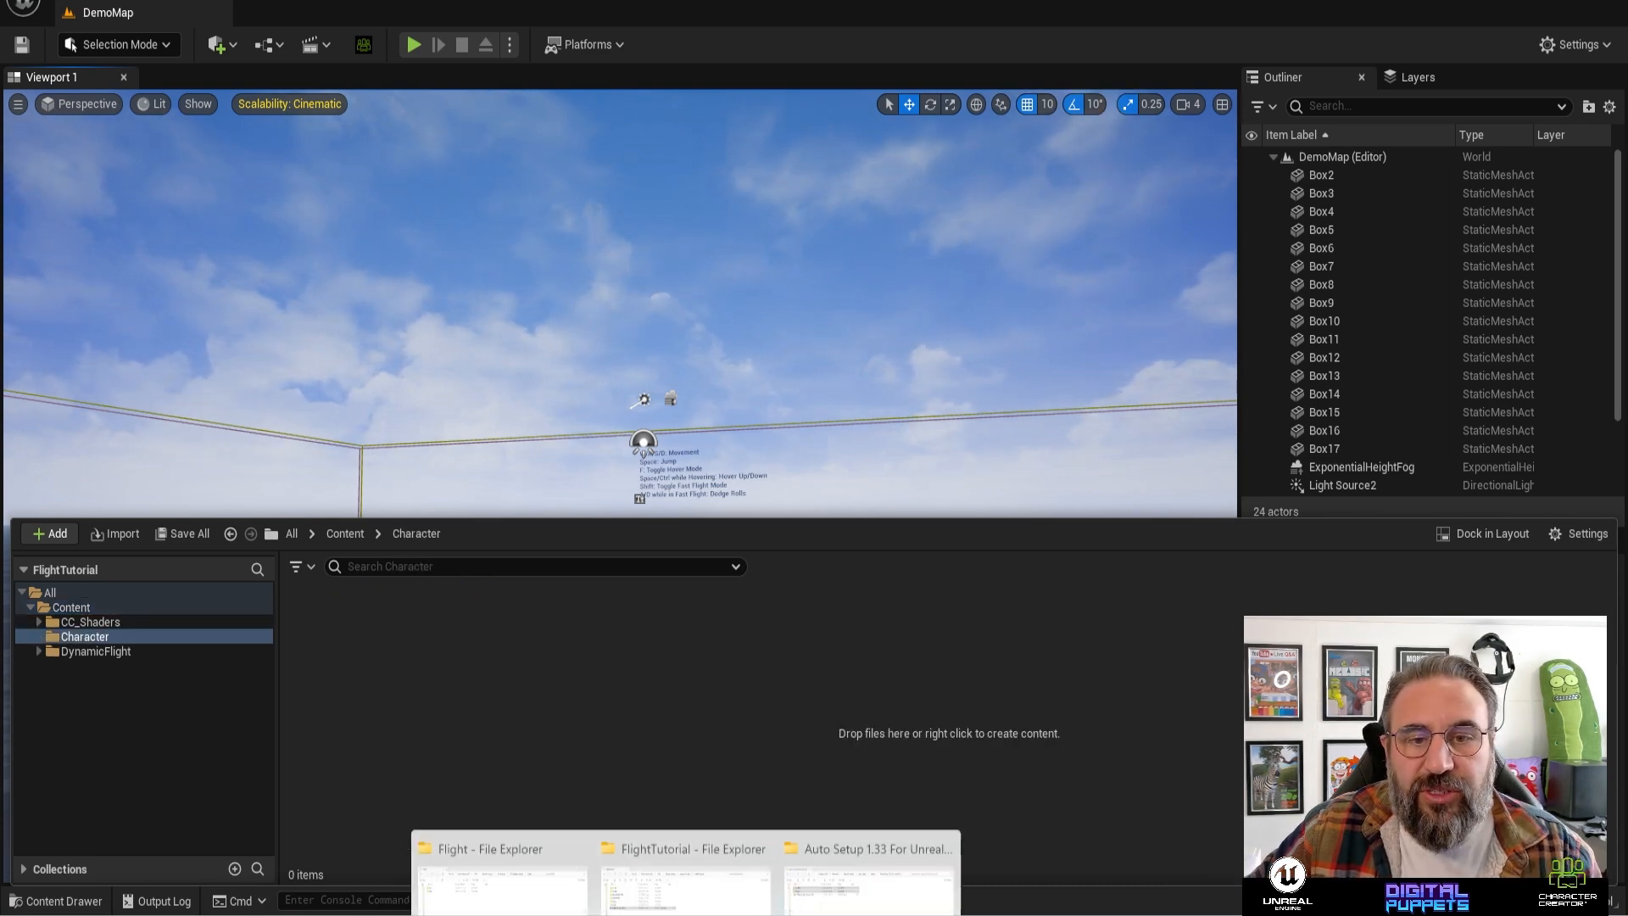
{"action": "left_click", "coordinate": [477, 844]}
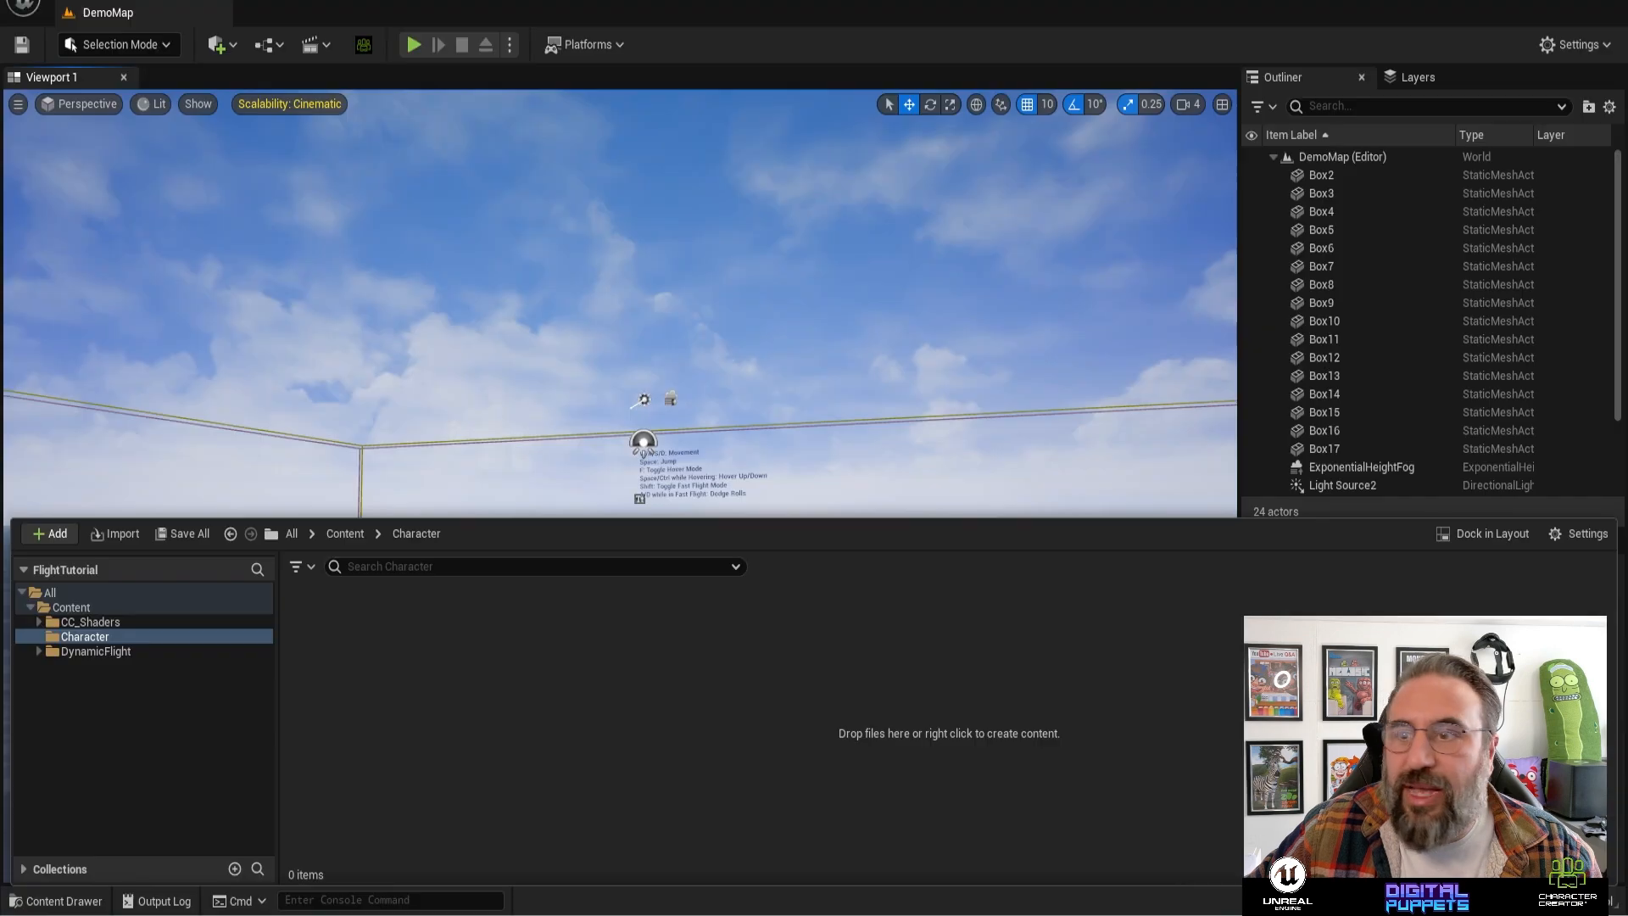
{"action": "left_click_drag", "start_coordinate": [1627, 373], "coordinate": [1194, 263]}
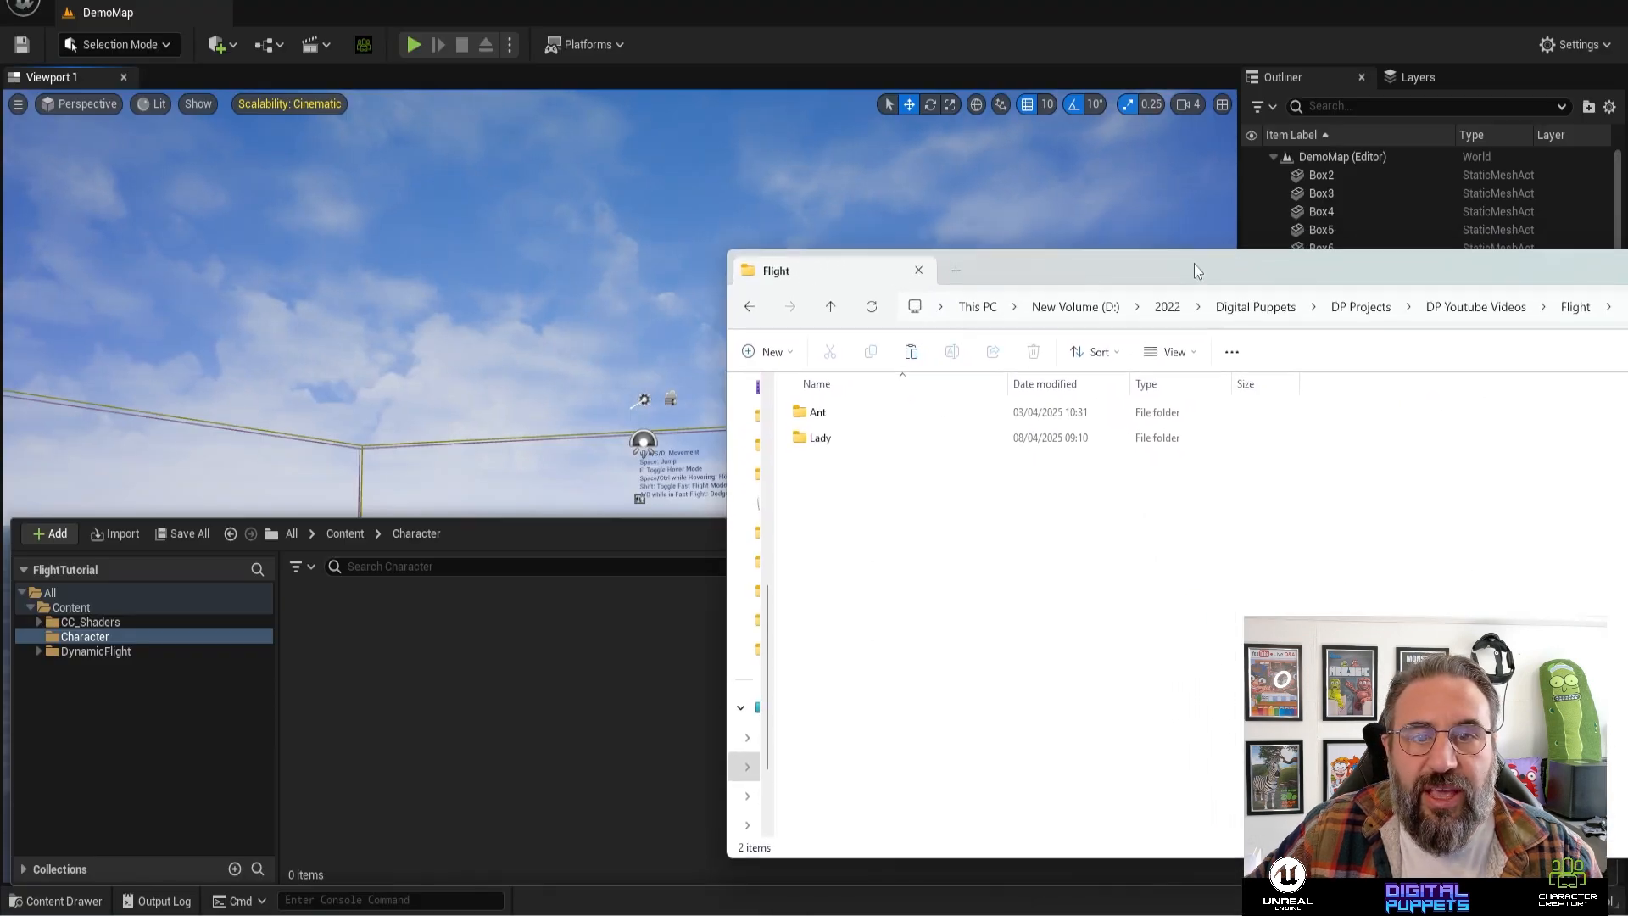
{"action": "double_click", "coordinate": [827, 412]}
{"action": "left_click", "coordinate": [748, 306]}
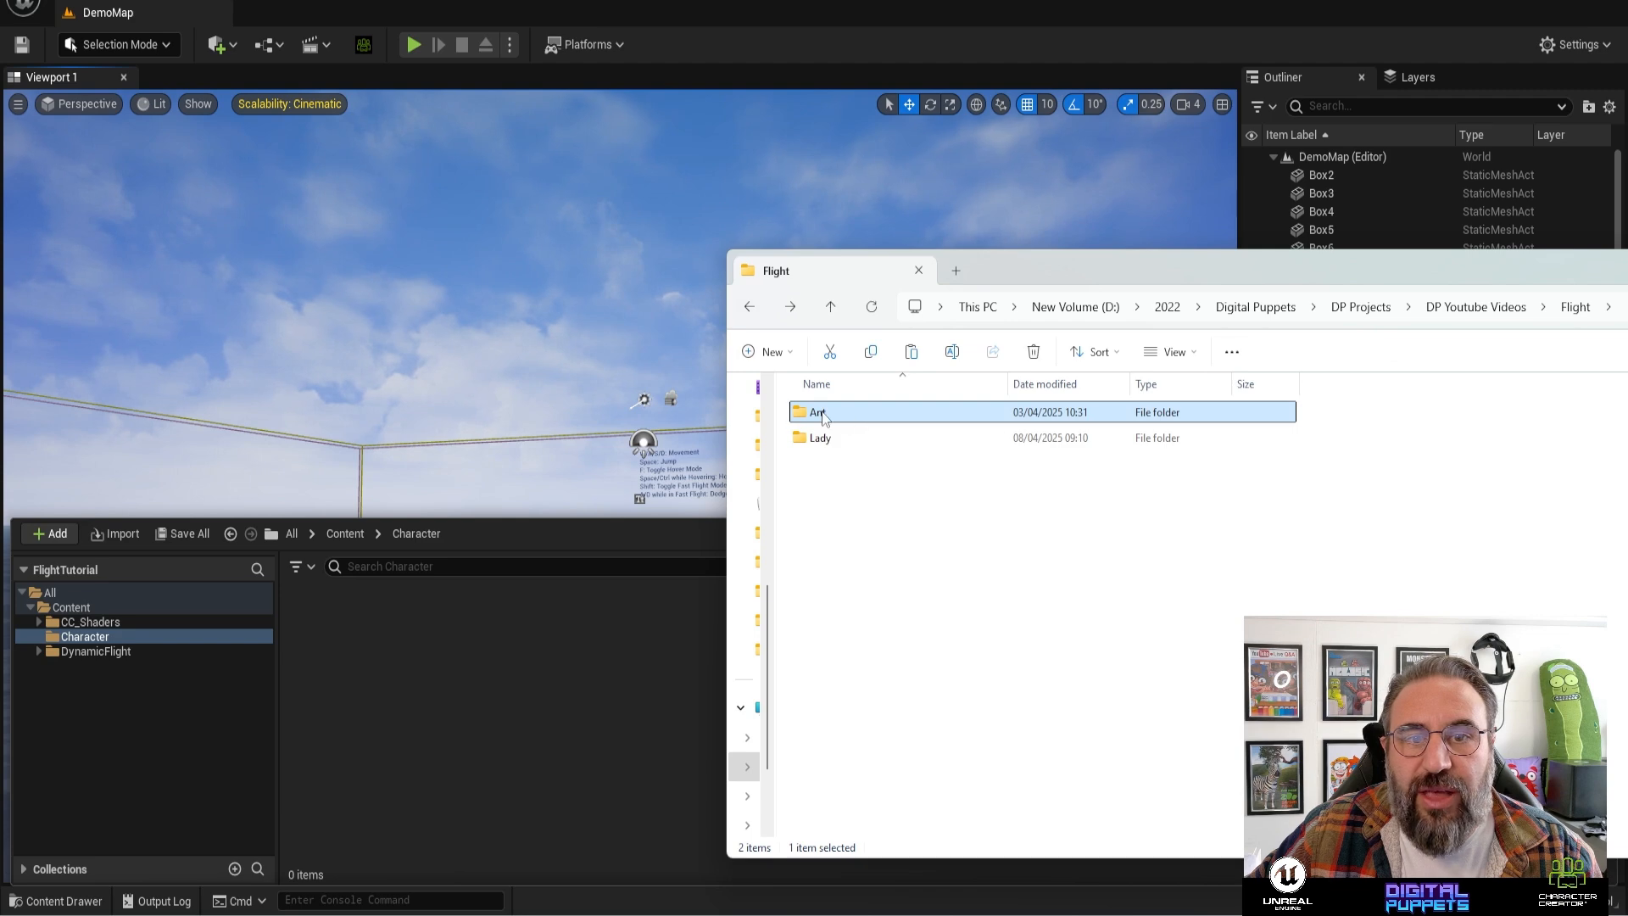
{"action": "double_click", "coordinate": [821, 414]}
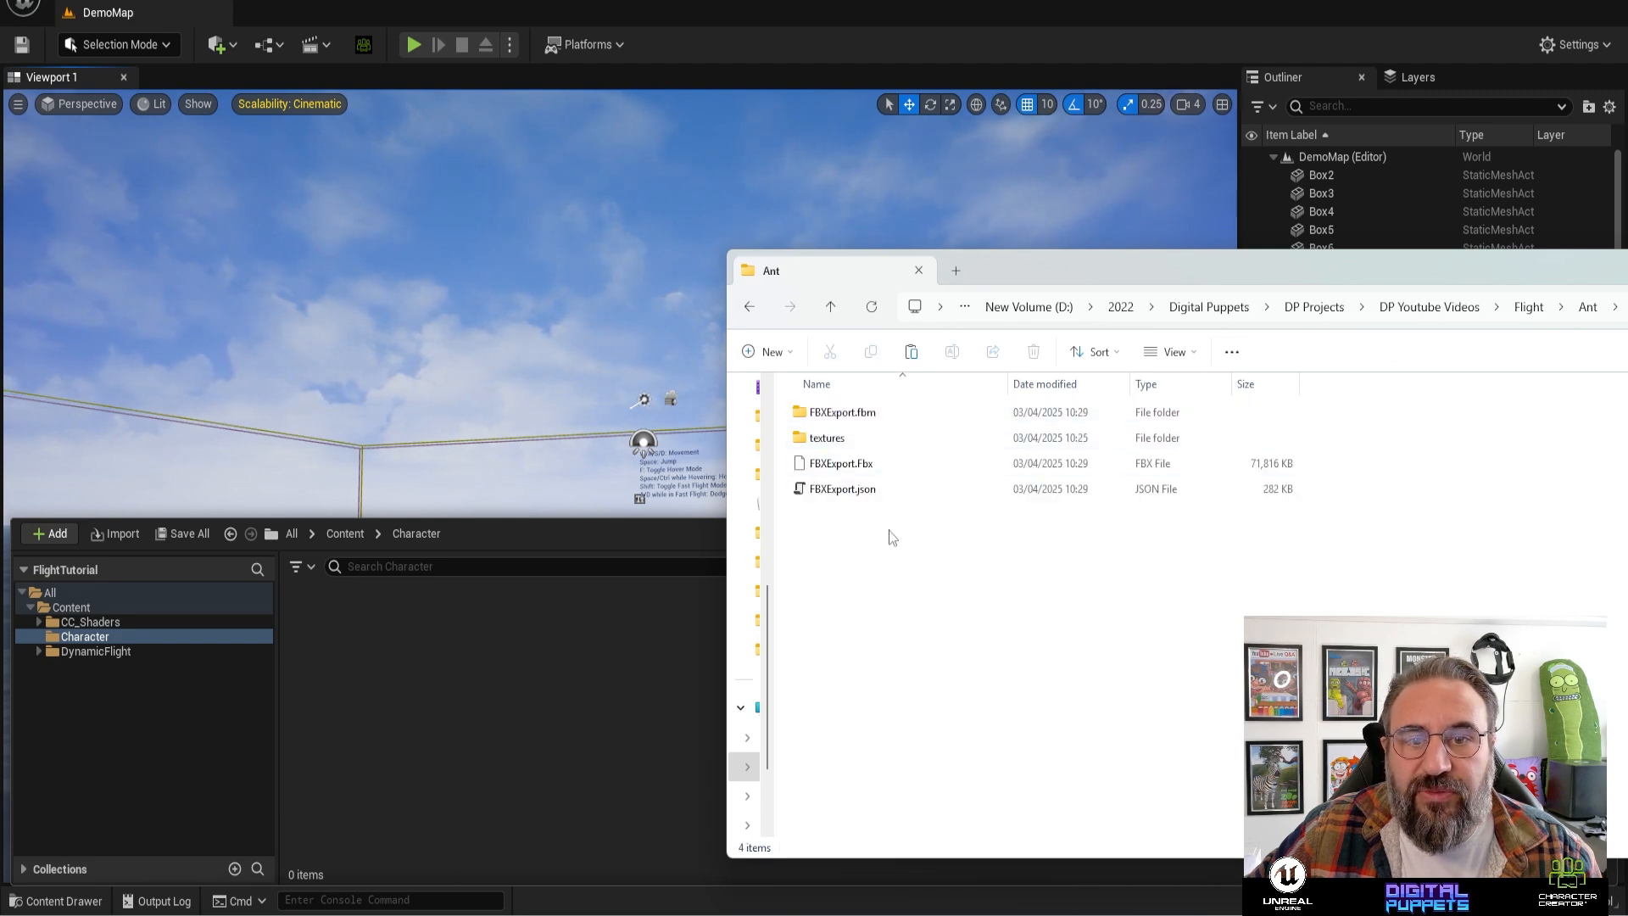
{"action": "left_click", "coordinate": [751, 309]}
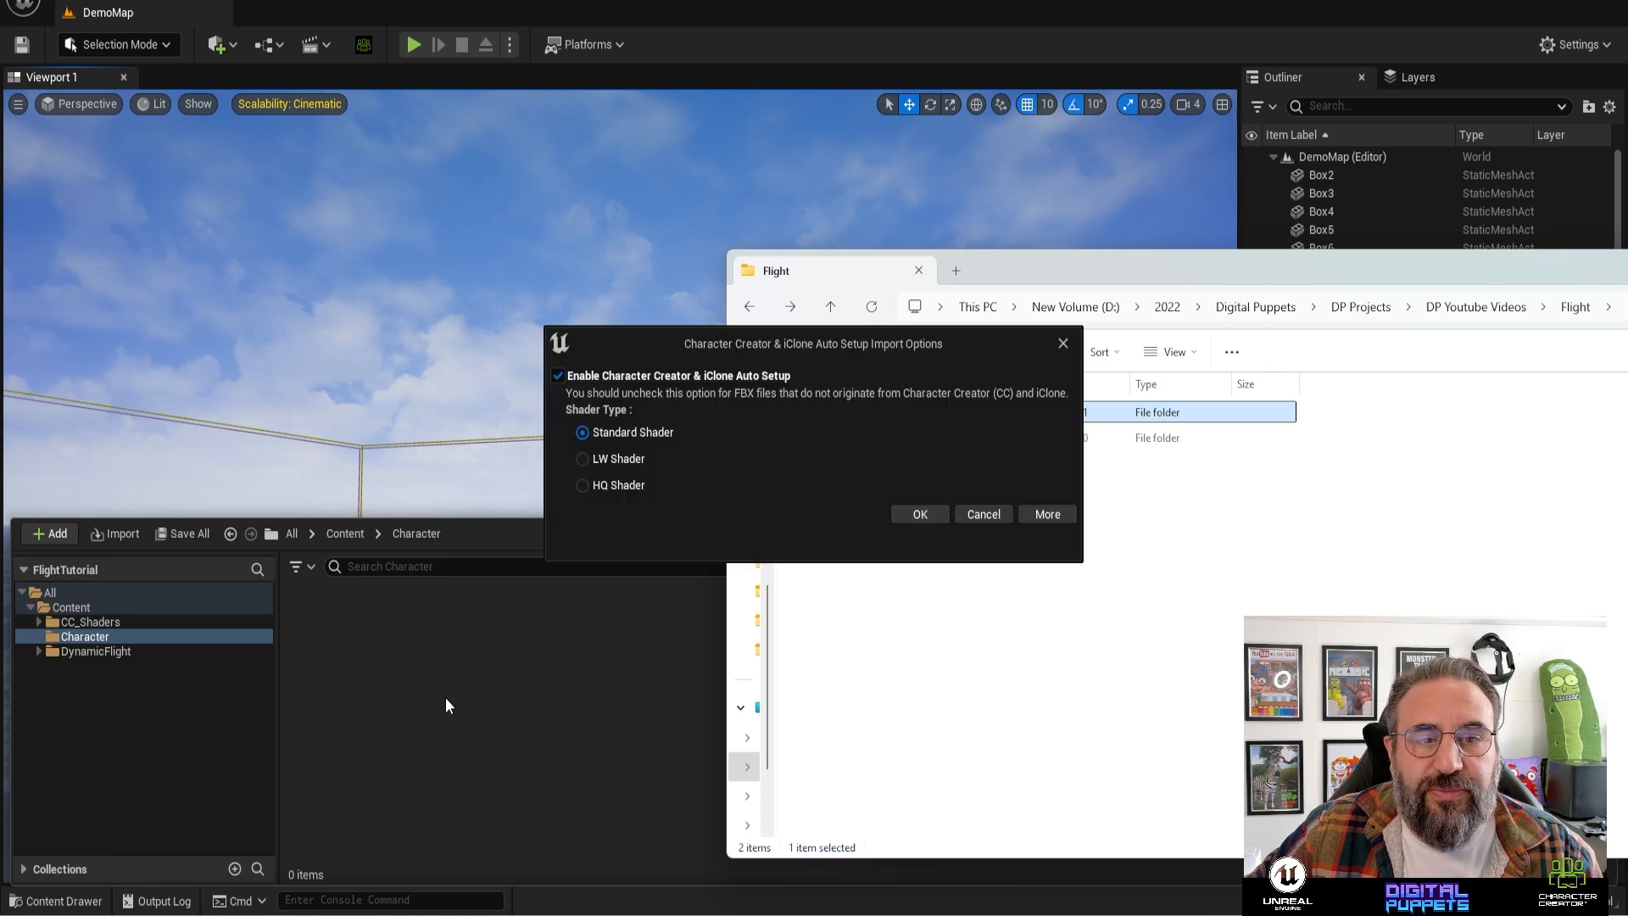
- Choose HQ Shader for Auto Setup and import all FBX content with Use T0 As Ref Pose and Import Morph Targets enabled
{"action": "left_click", "coordinate": [609, 487]}
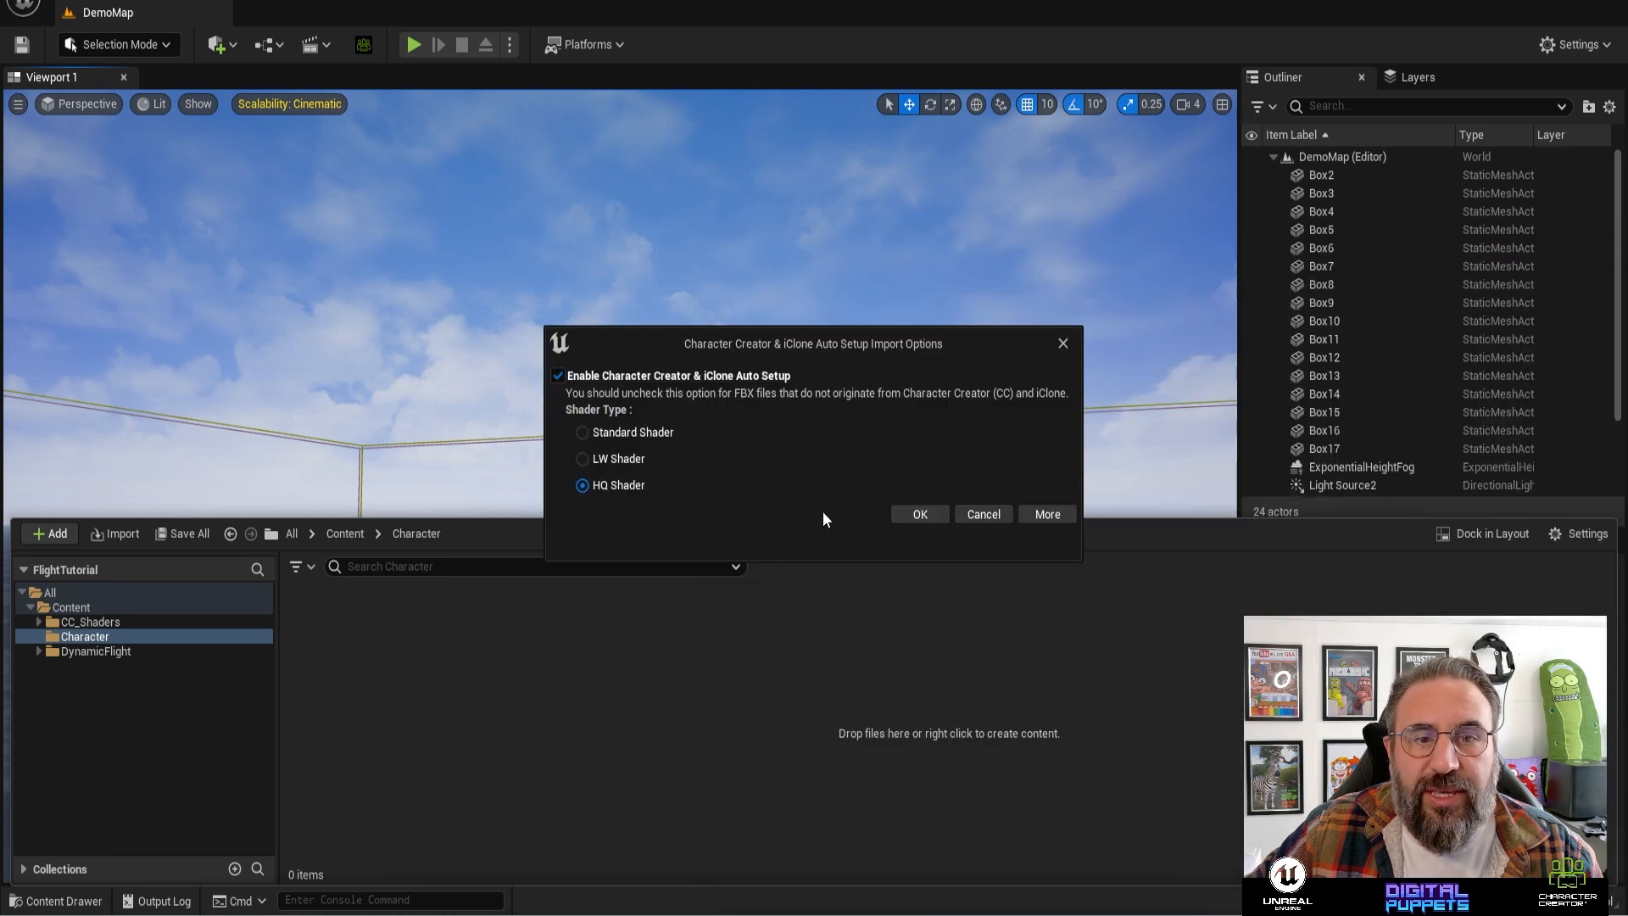
{"action": "left_click", "coordinate": [914, 516]}
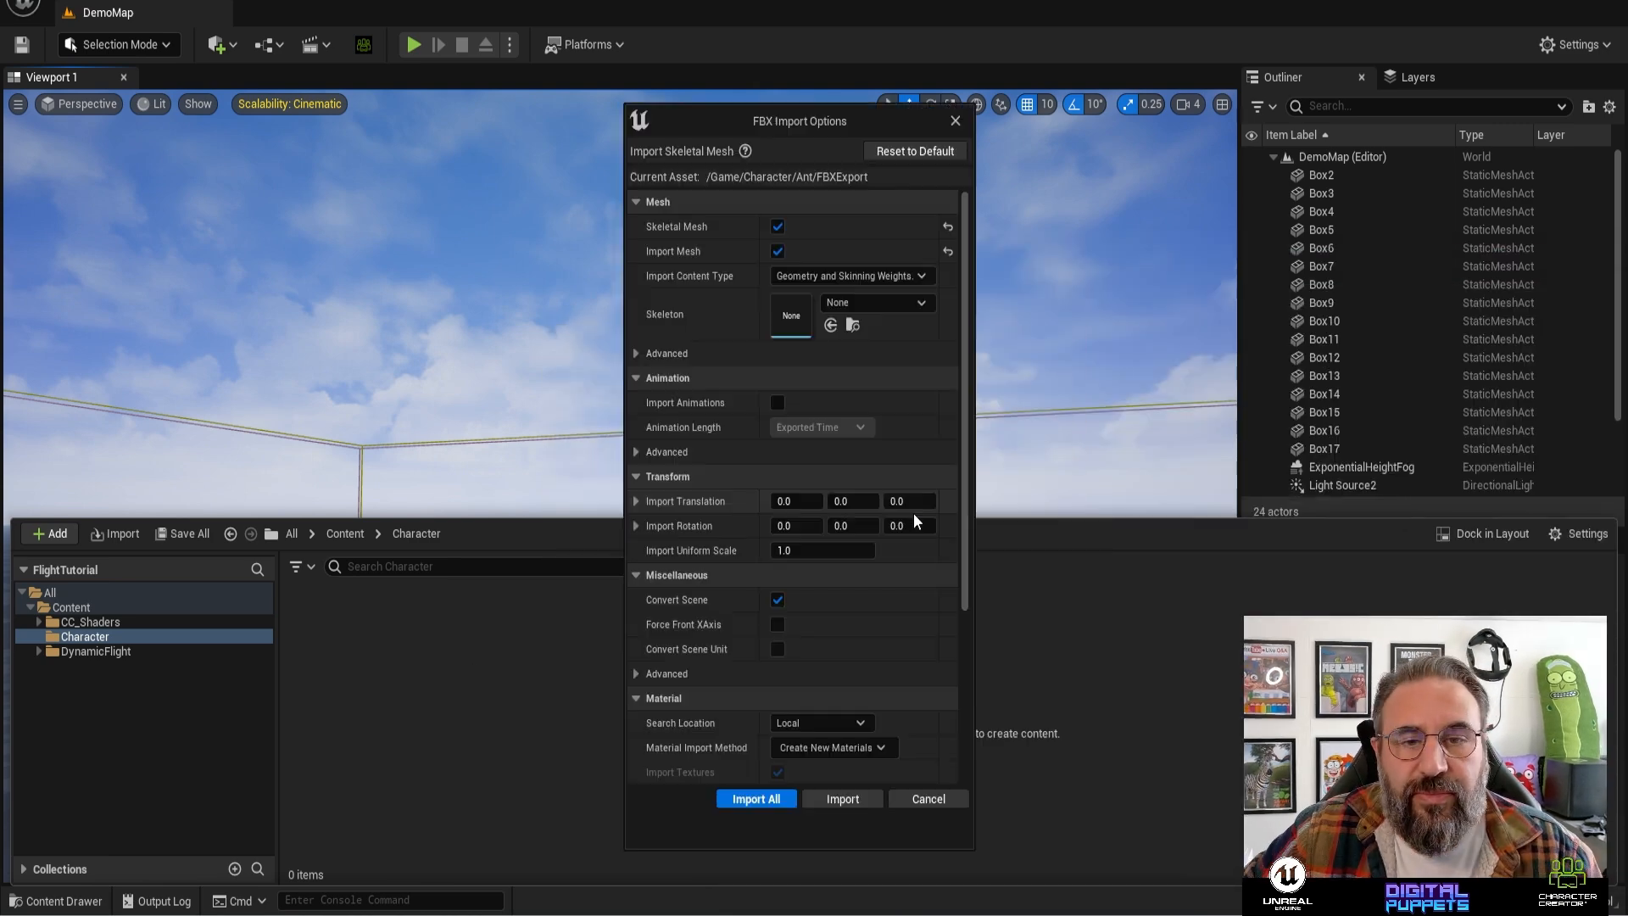
{"action": "left_click_drag", "start_coordinate": [962, 297], "coordinate": [994, 215]}
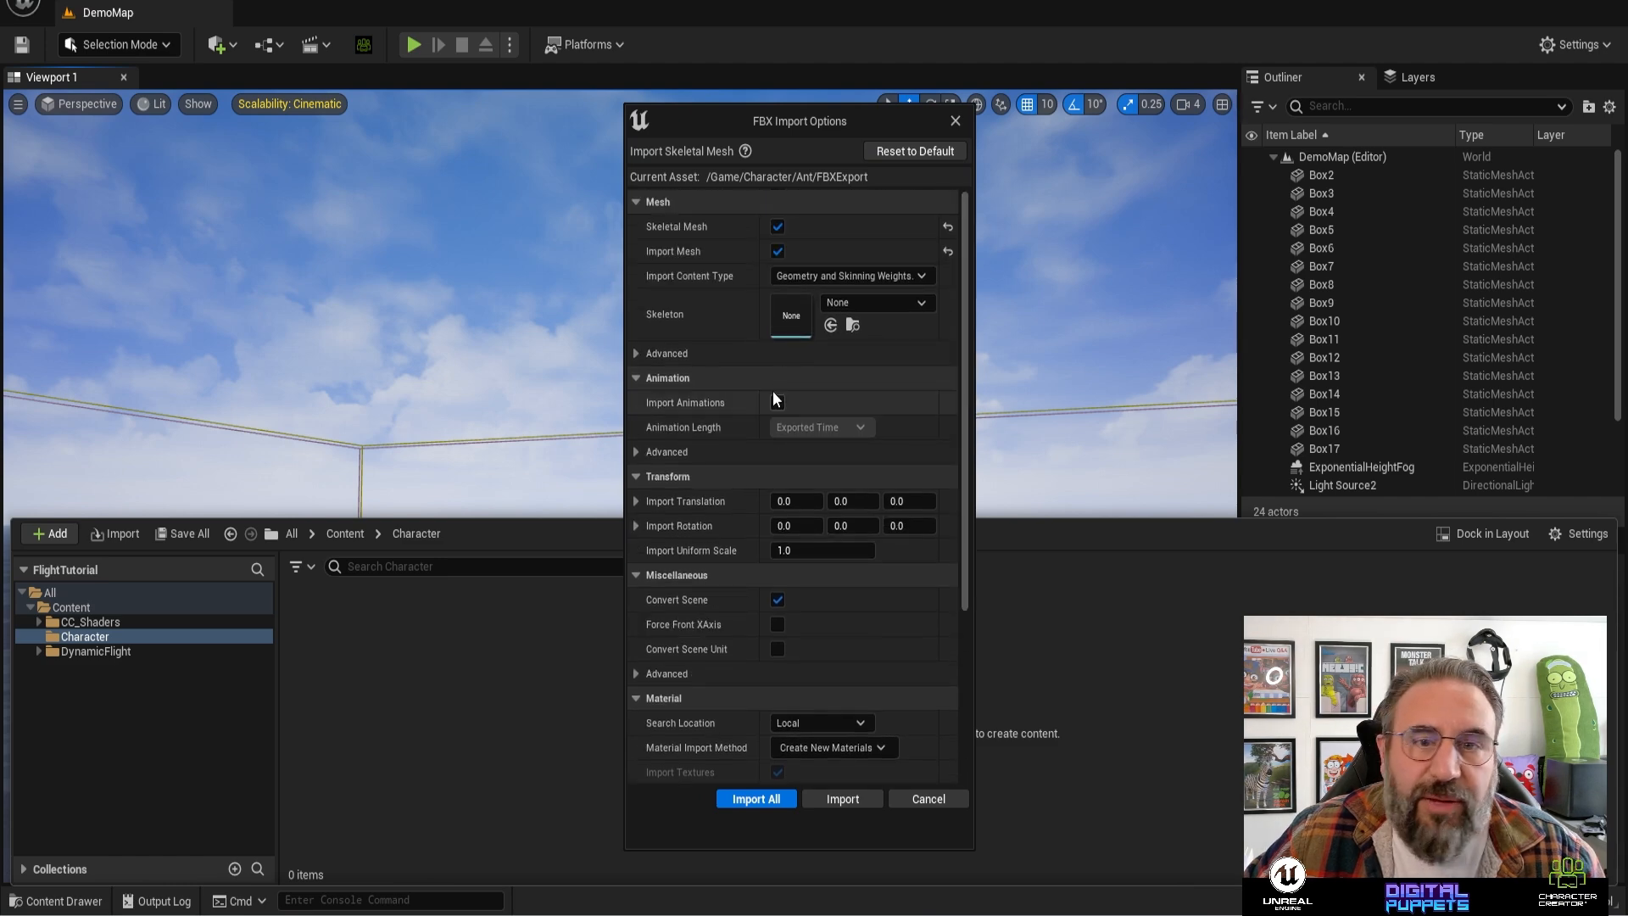
{"action": "left_click", "coordinate": [636, 353]}
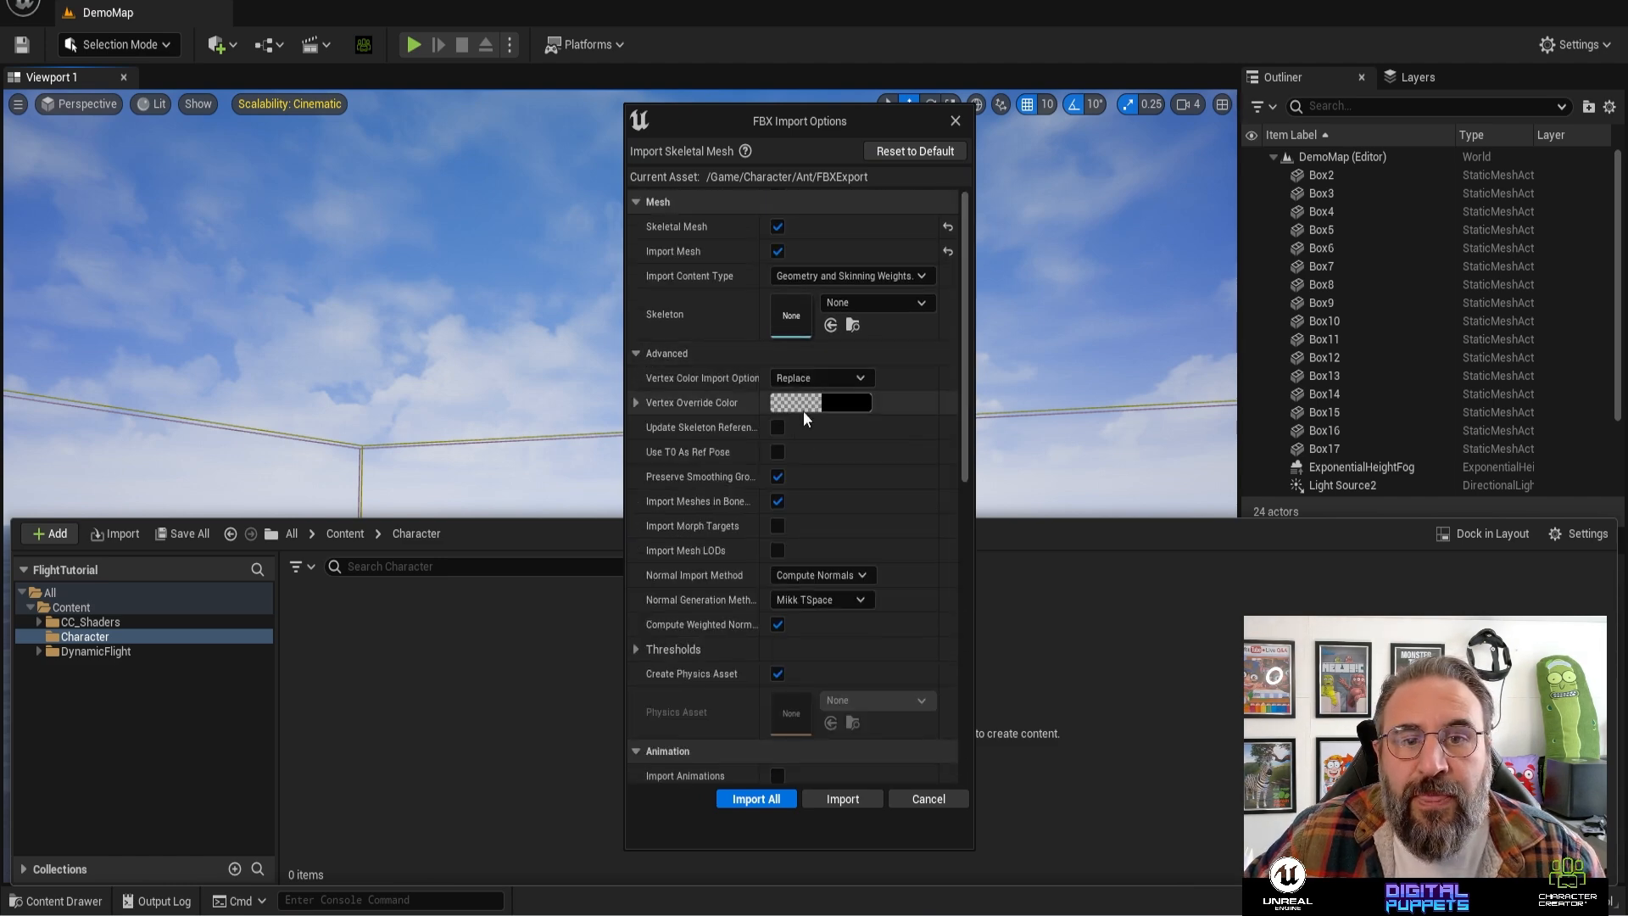
{"action": "left_click", "coordinate": [777, 452]}
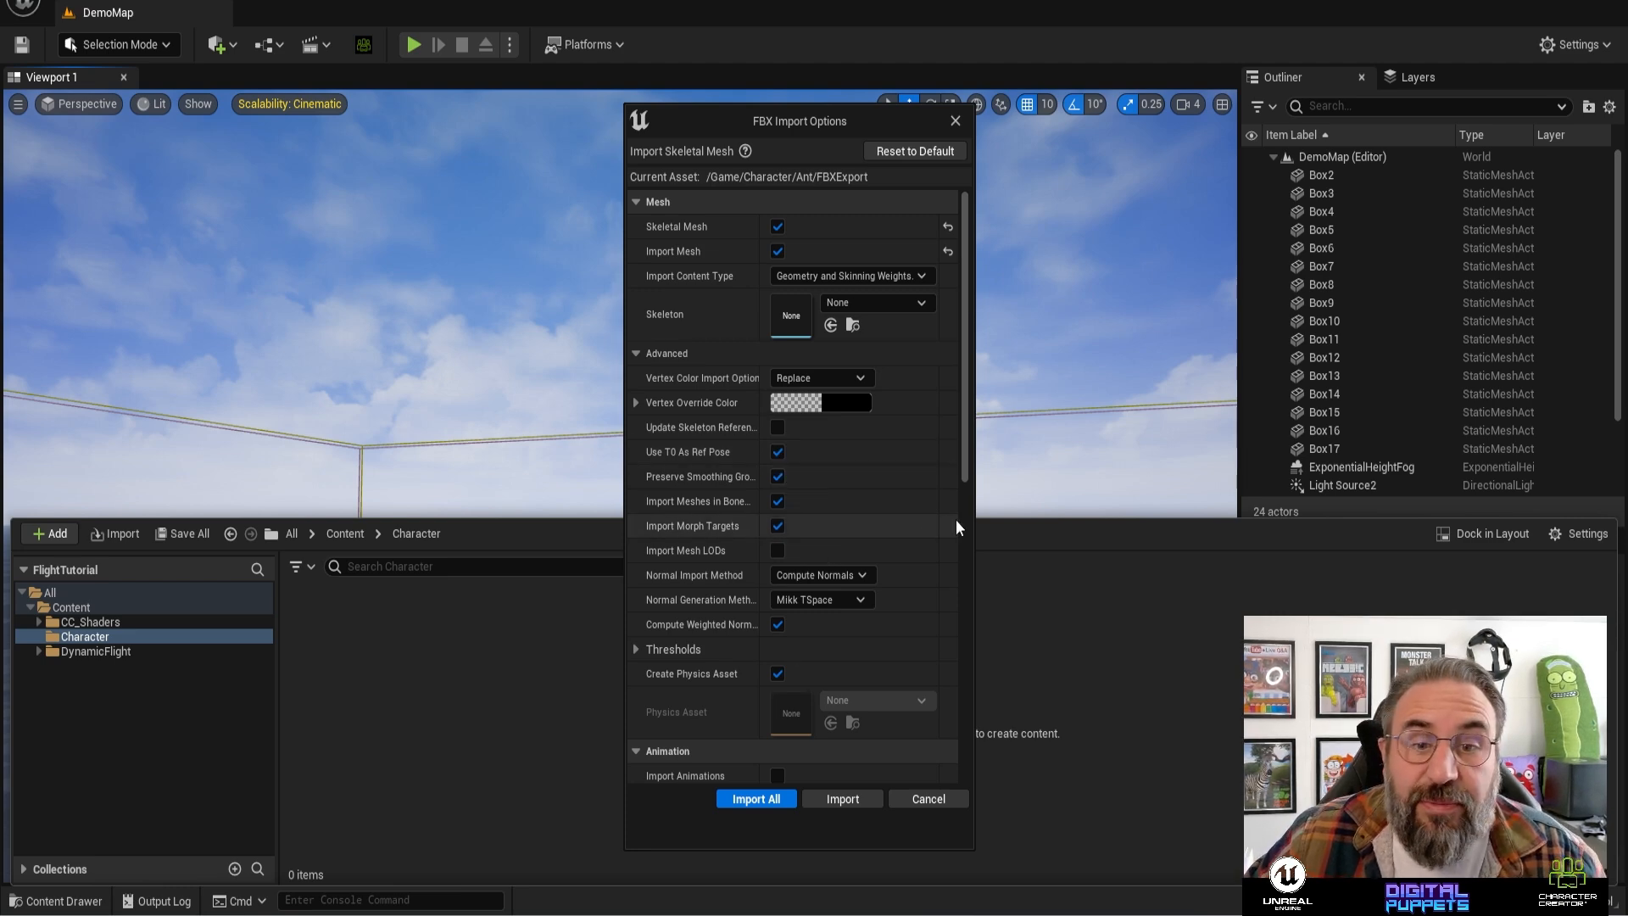
{"action": "left_click_drag", "start_coordinate": [973, 327], "coordinate": [963, 227]}
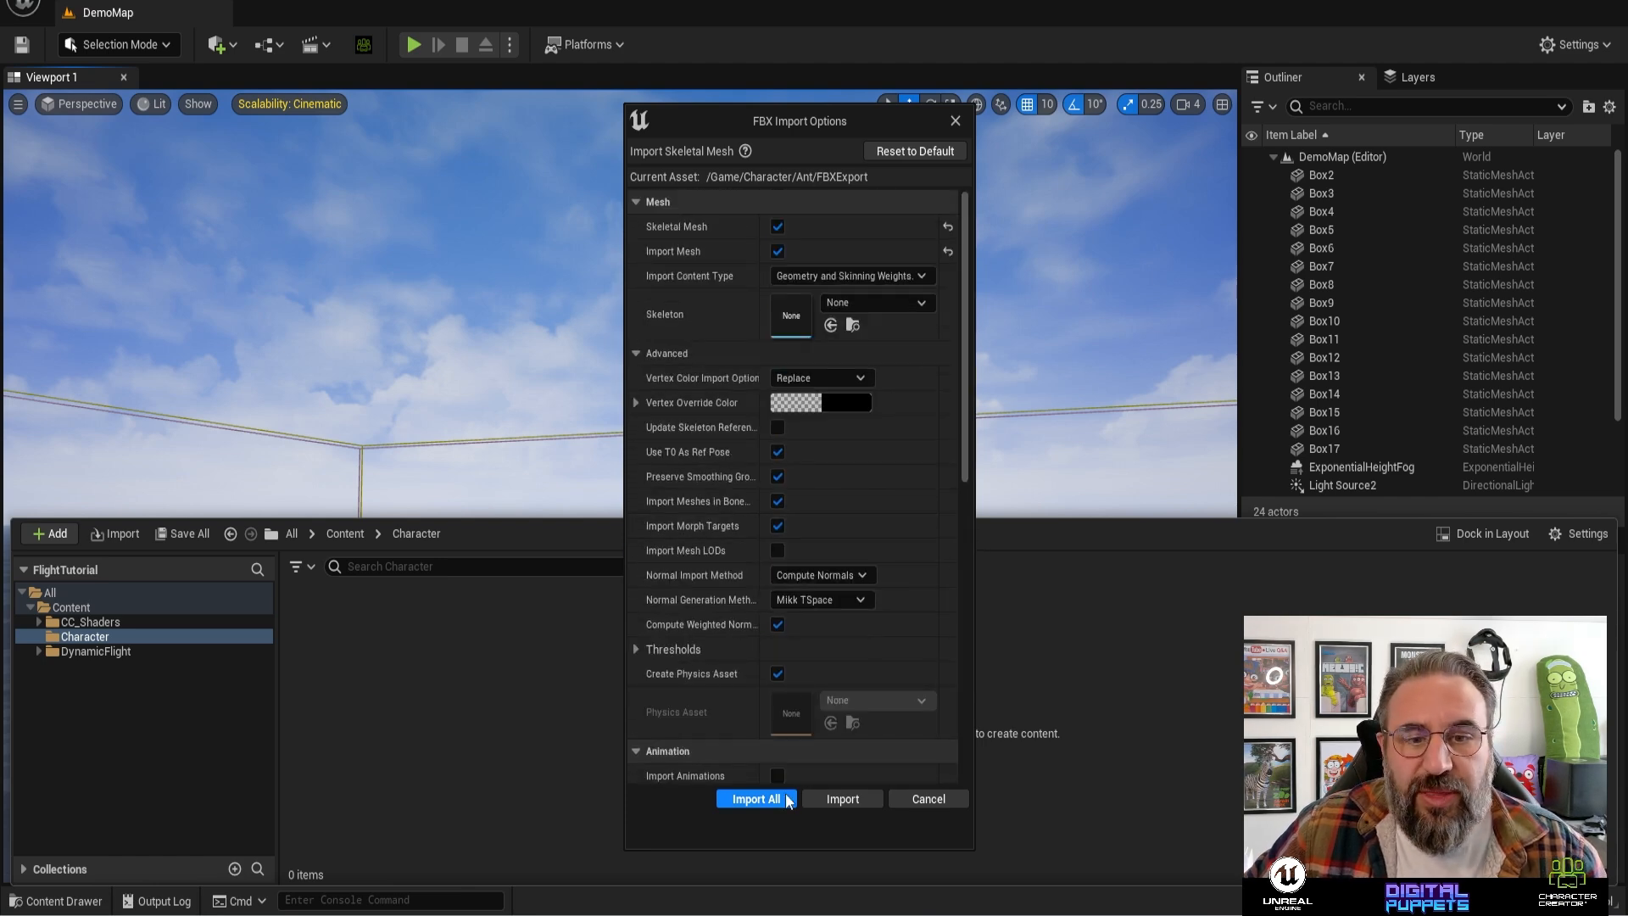
{"action": "left_click_drag", "start_coordinate": [968, 390], "coordinate": [962, 343]}
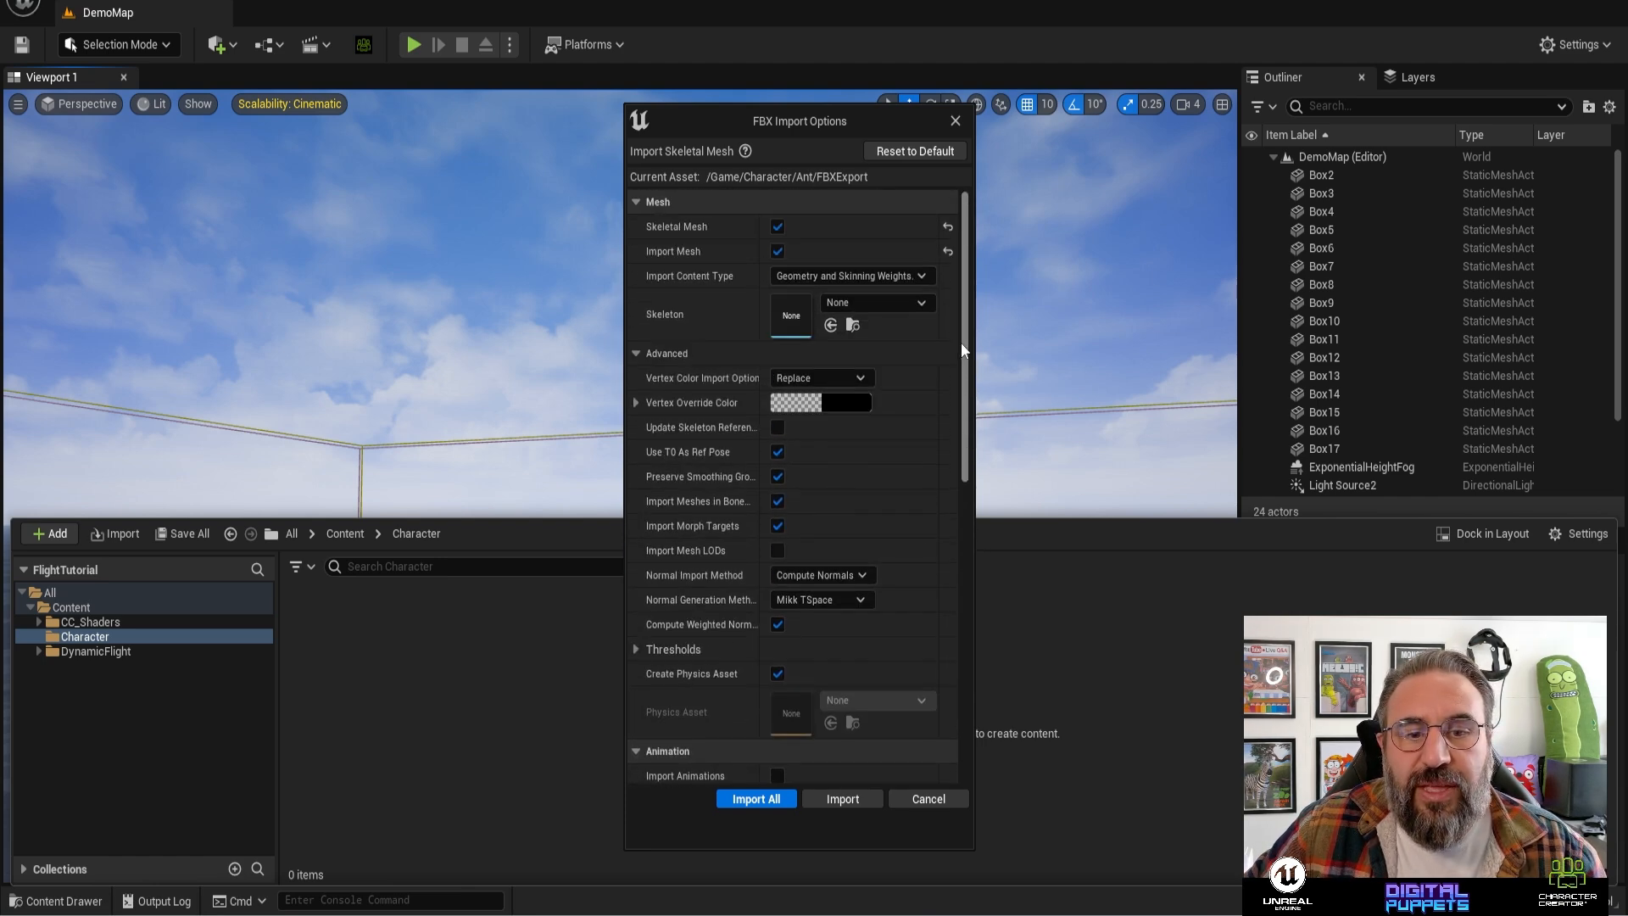
{"action": "left_click", "coordinate": [759, 799]}
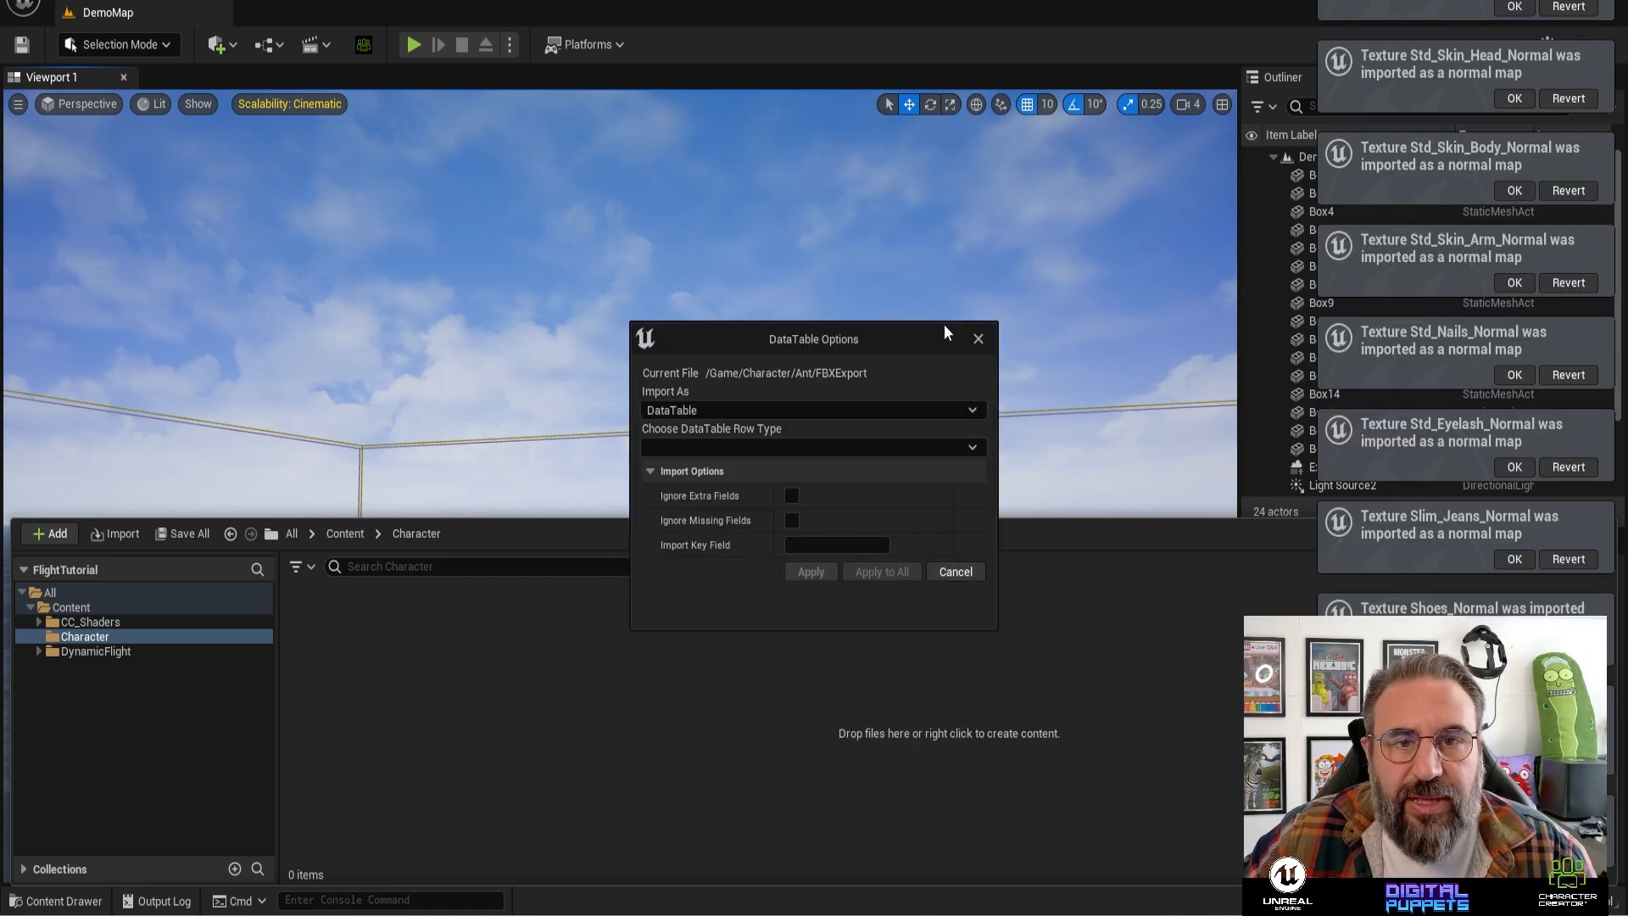
- Cancel the DataTable import for FBXExport and close the message log
{"action": "left_click_drag", "start_coordinate": [891, 340], "coordinate": [870, 331]}
{"action": "left_click", "coordinate": [950, 568]}
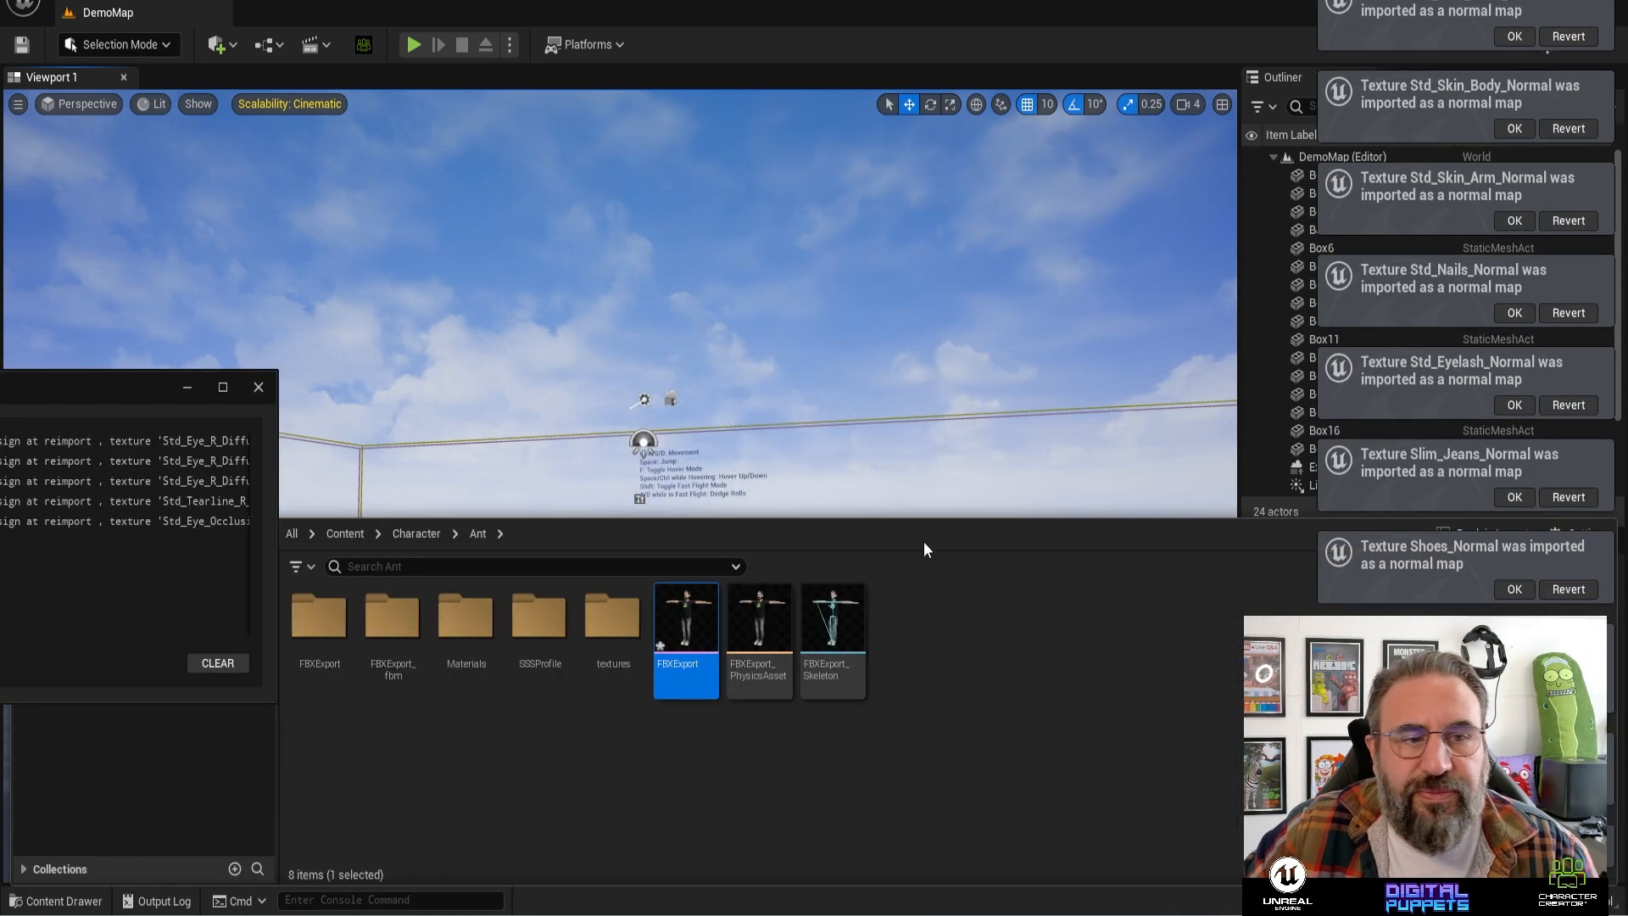
{"action": "left_click", "coordinate": [258, 387]}
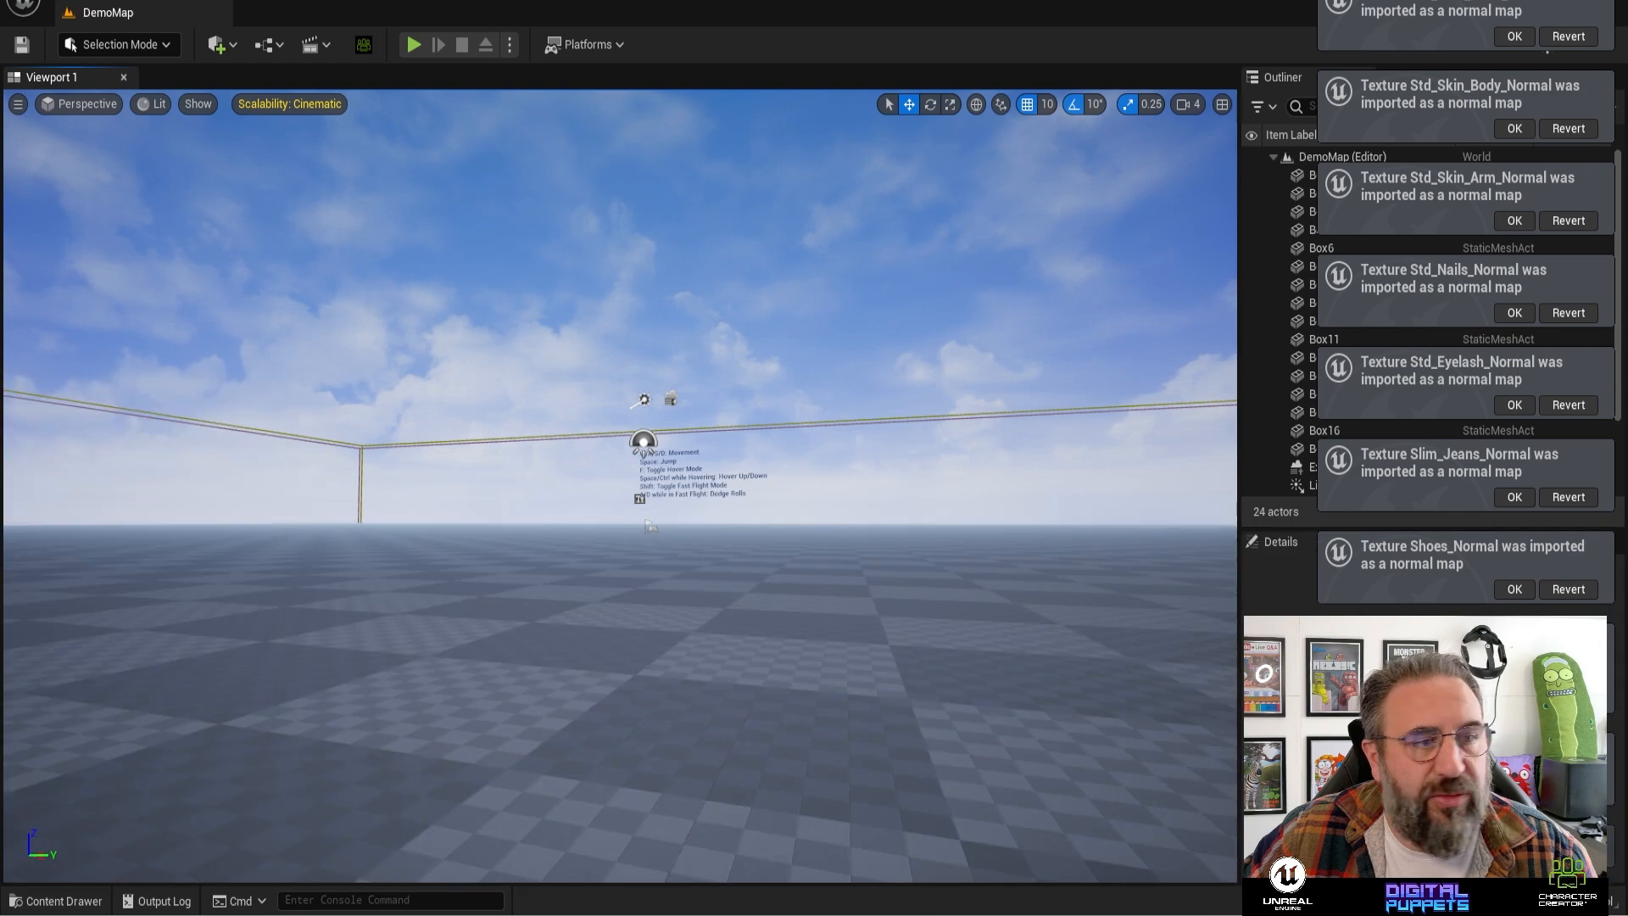
- Open the imported FBXExport skeletal mesh from the Ant folder and maximize its editor
{"action": "key", "text": "ctrl+space"}
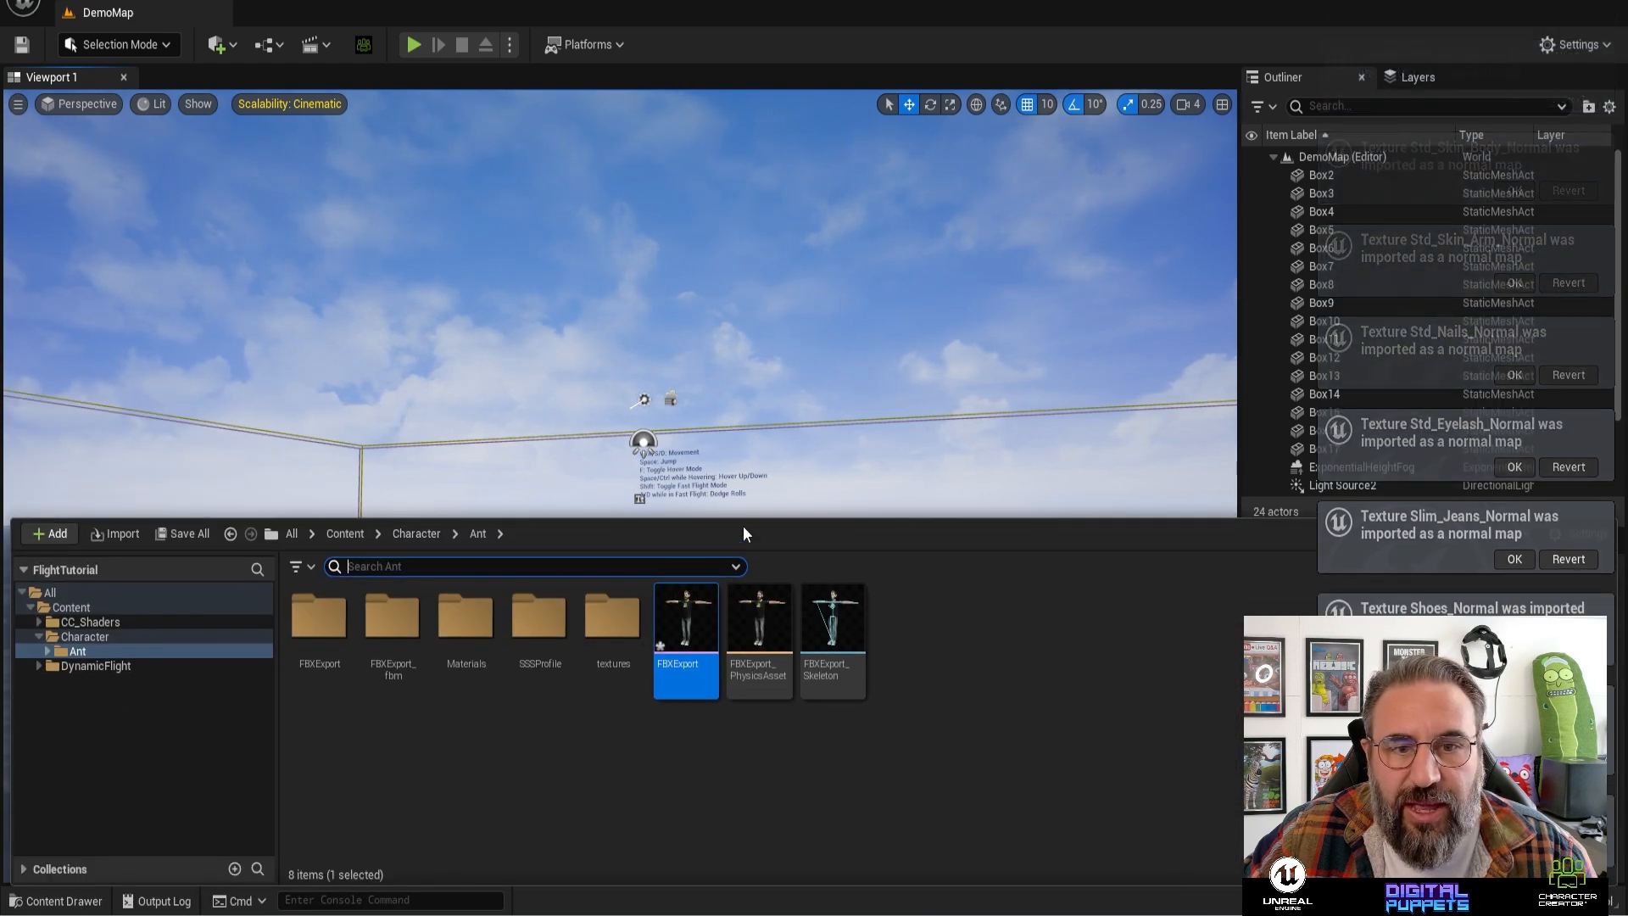
{"action": "left_click", "coordinate": [757, 527]}
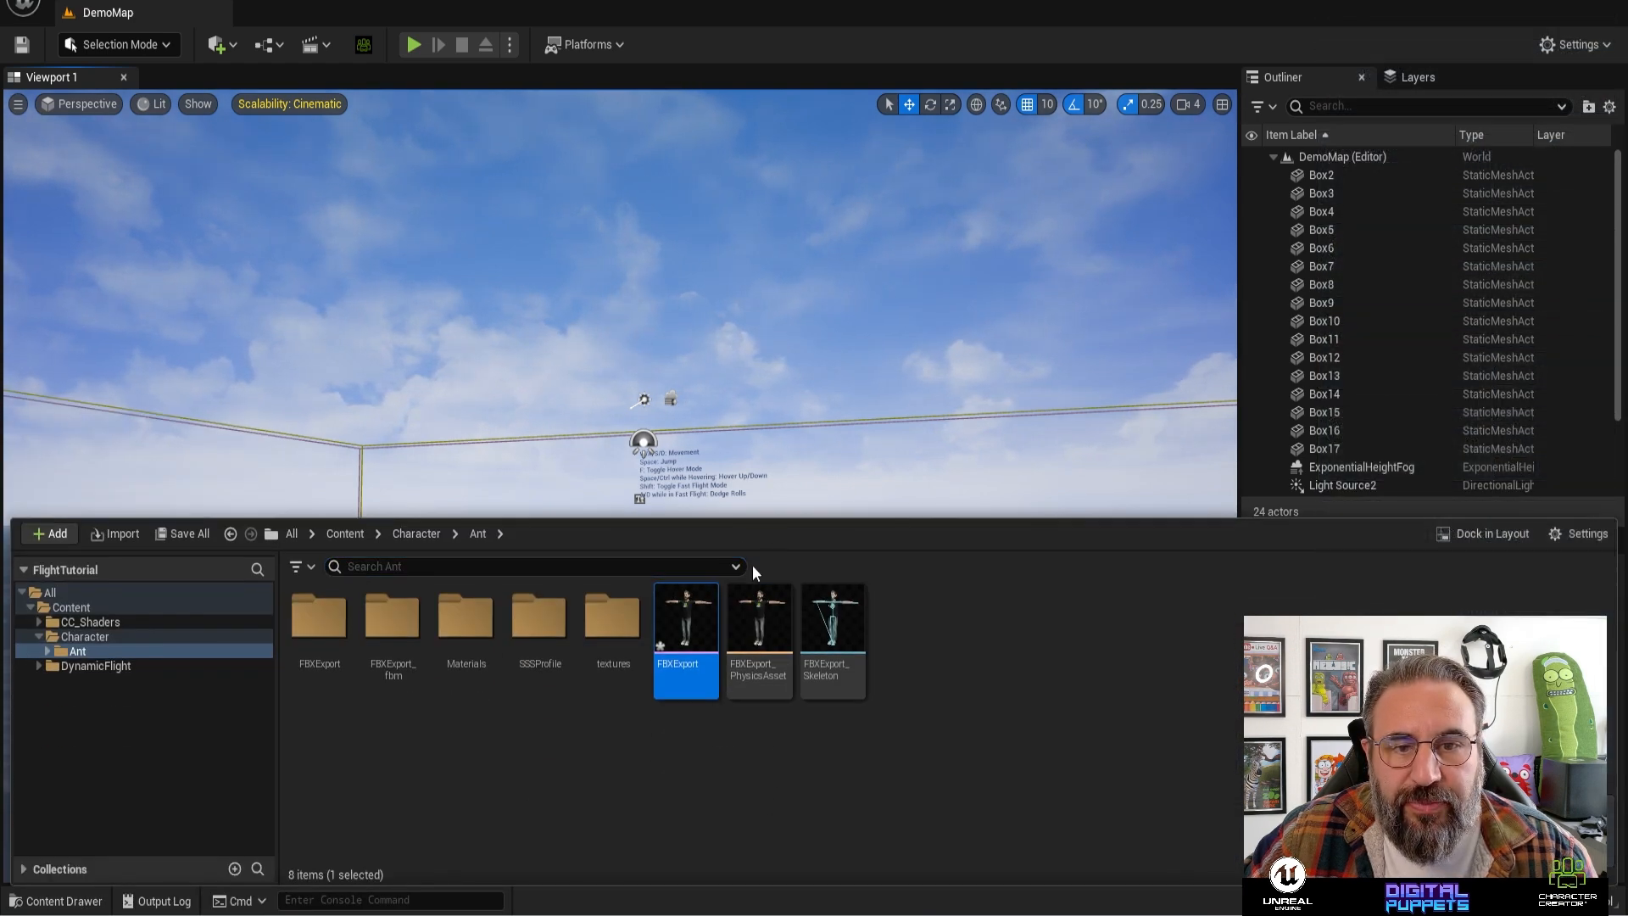
{"action": "mouse_move", "coordinate": [682, 625]}
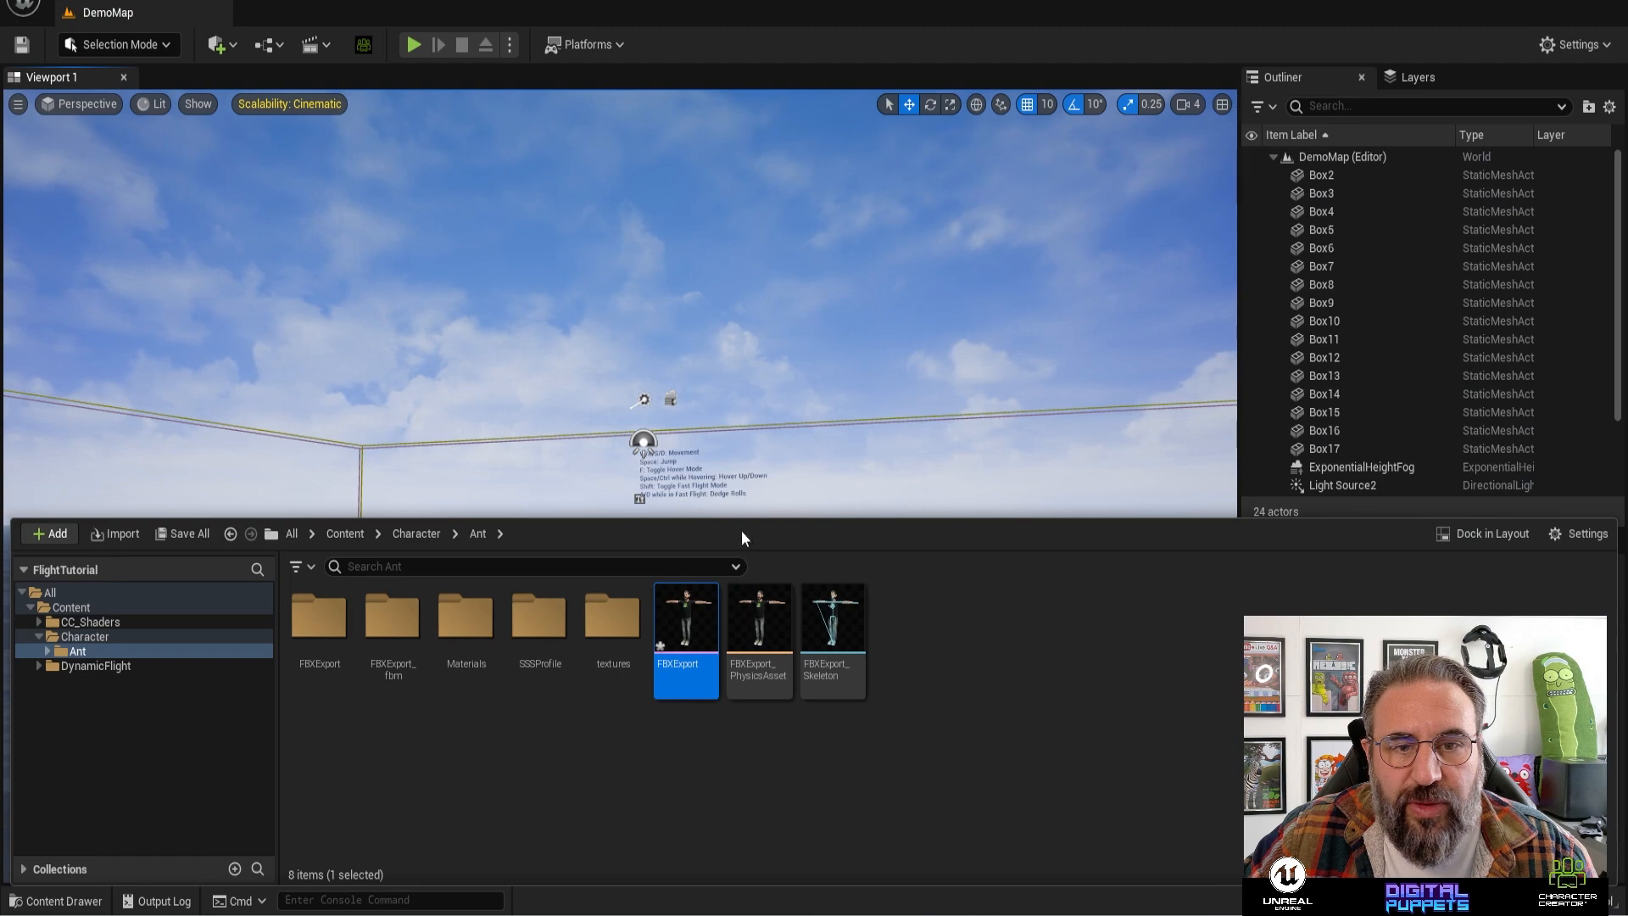
{"action": "double_click", "coordinate": [677, 660]}
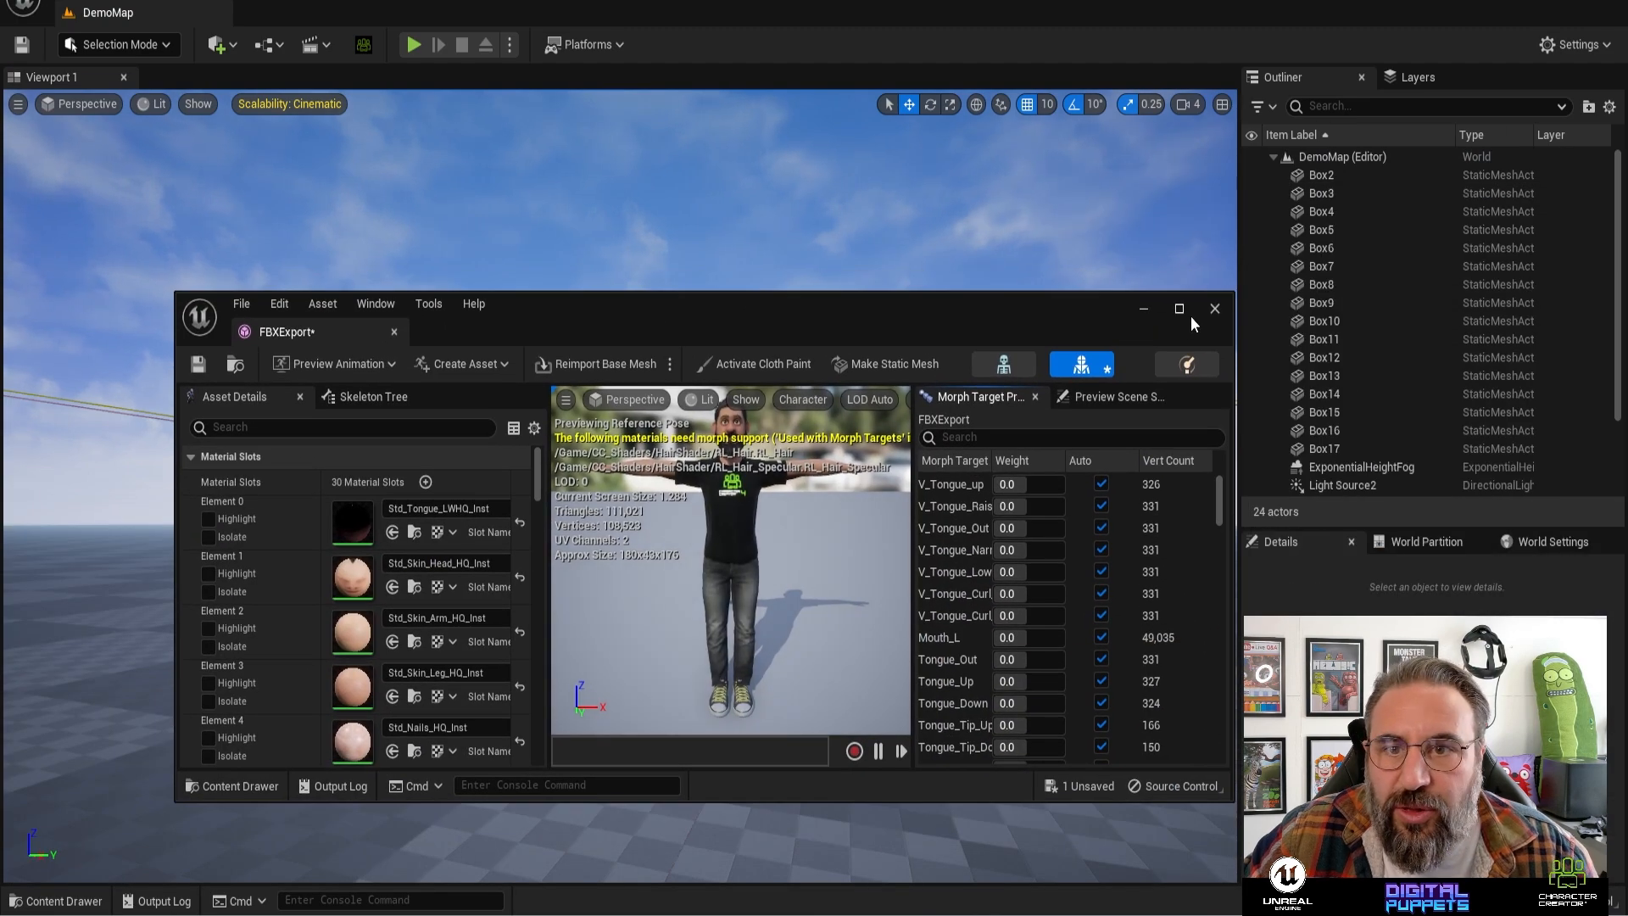
{"action": "left_click", "coordinate": [1185, 306]}
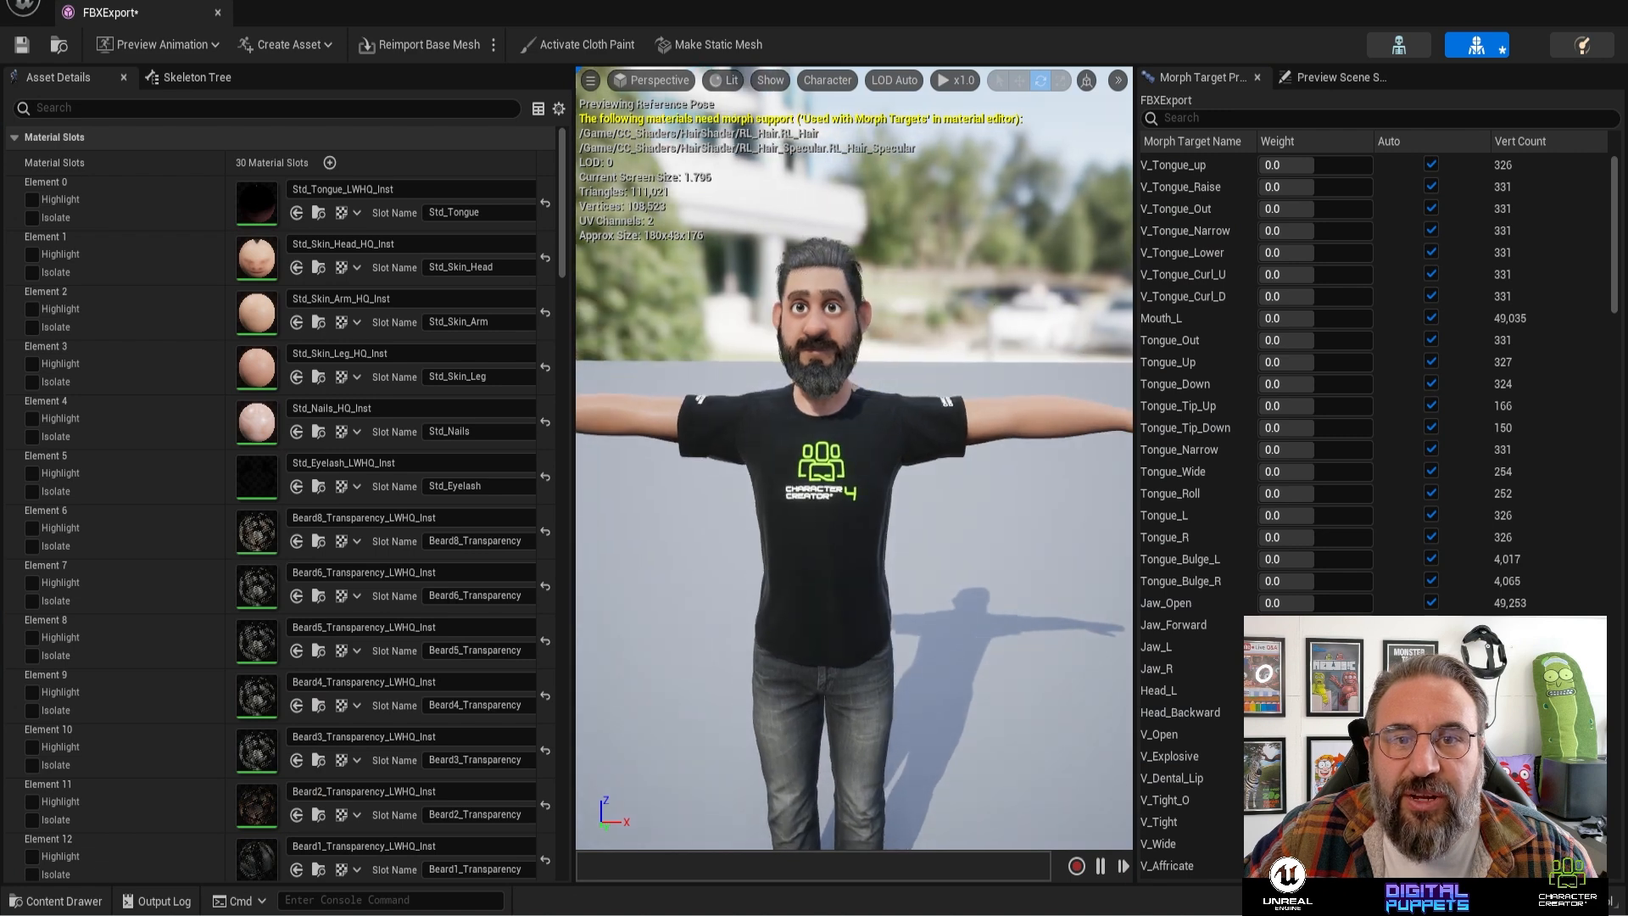
- Examine the imported character's face, hair, clothing and overall body from different angles and distances
{"action": "right_click_drag", "start_coordinate": [974, 302], "coordinate": [763, 302]}
{"action": "middle_click_drag", "start_coordinate": [973, 302], "coordinate": [1089, 314]}
{"action": "right_click_drag", "start_coordinate": [938, 356], "coordinate": [1069, 318]}
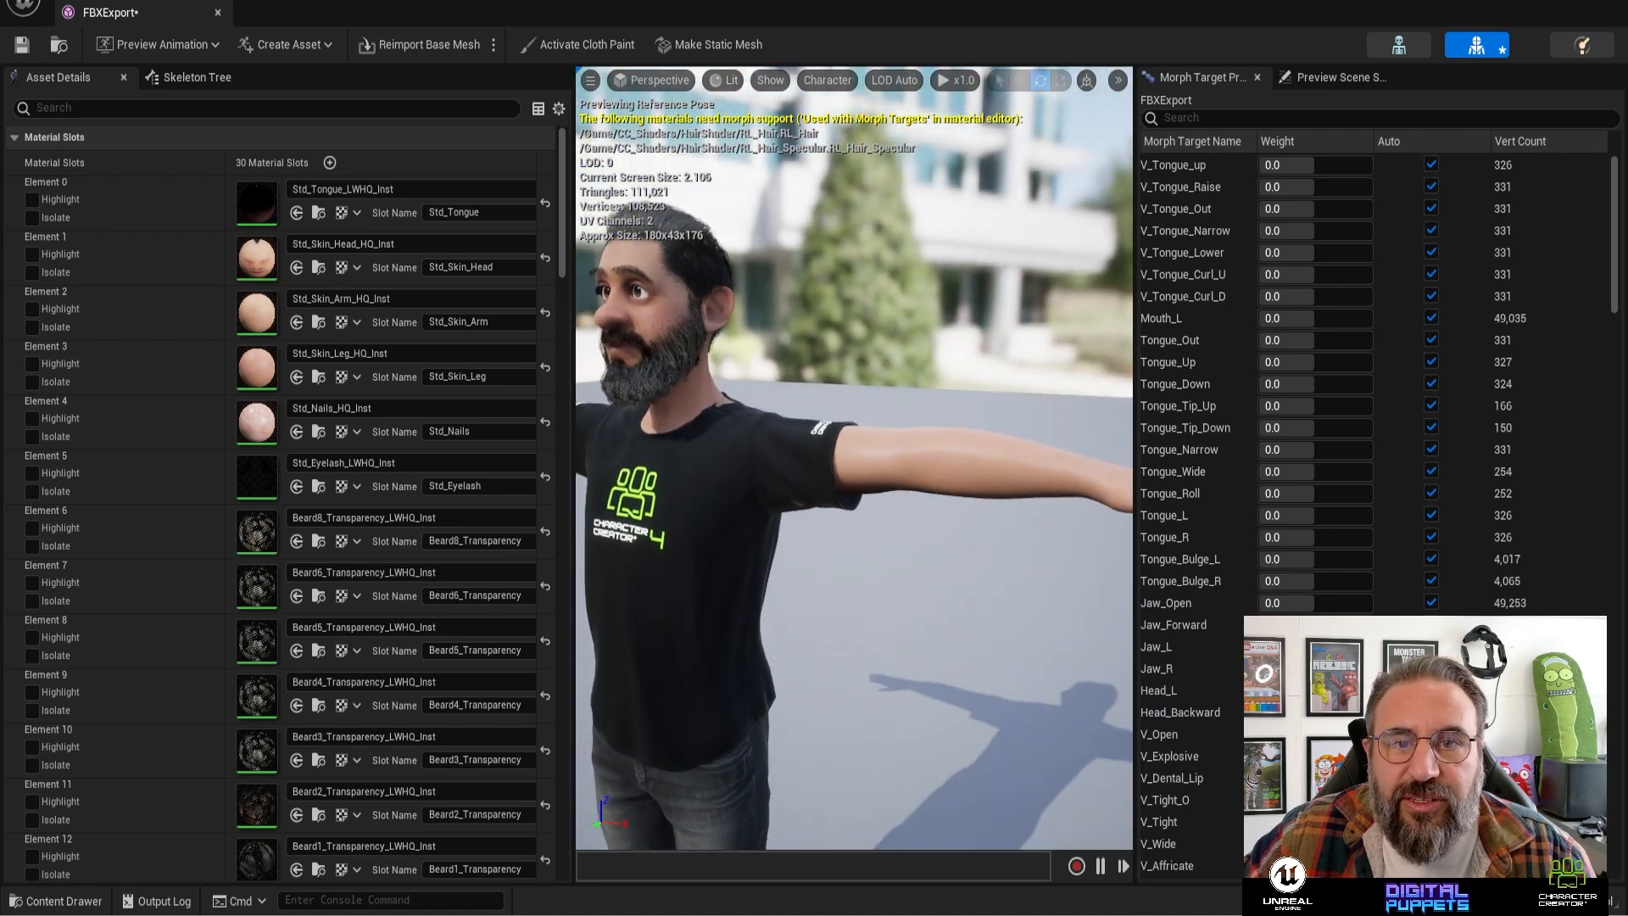
{"action": "left_click_drag", "start_coordinate": [939, 356], "coordinate": [831, 351]}
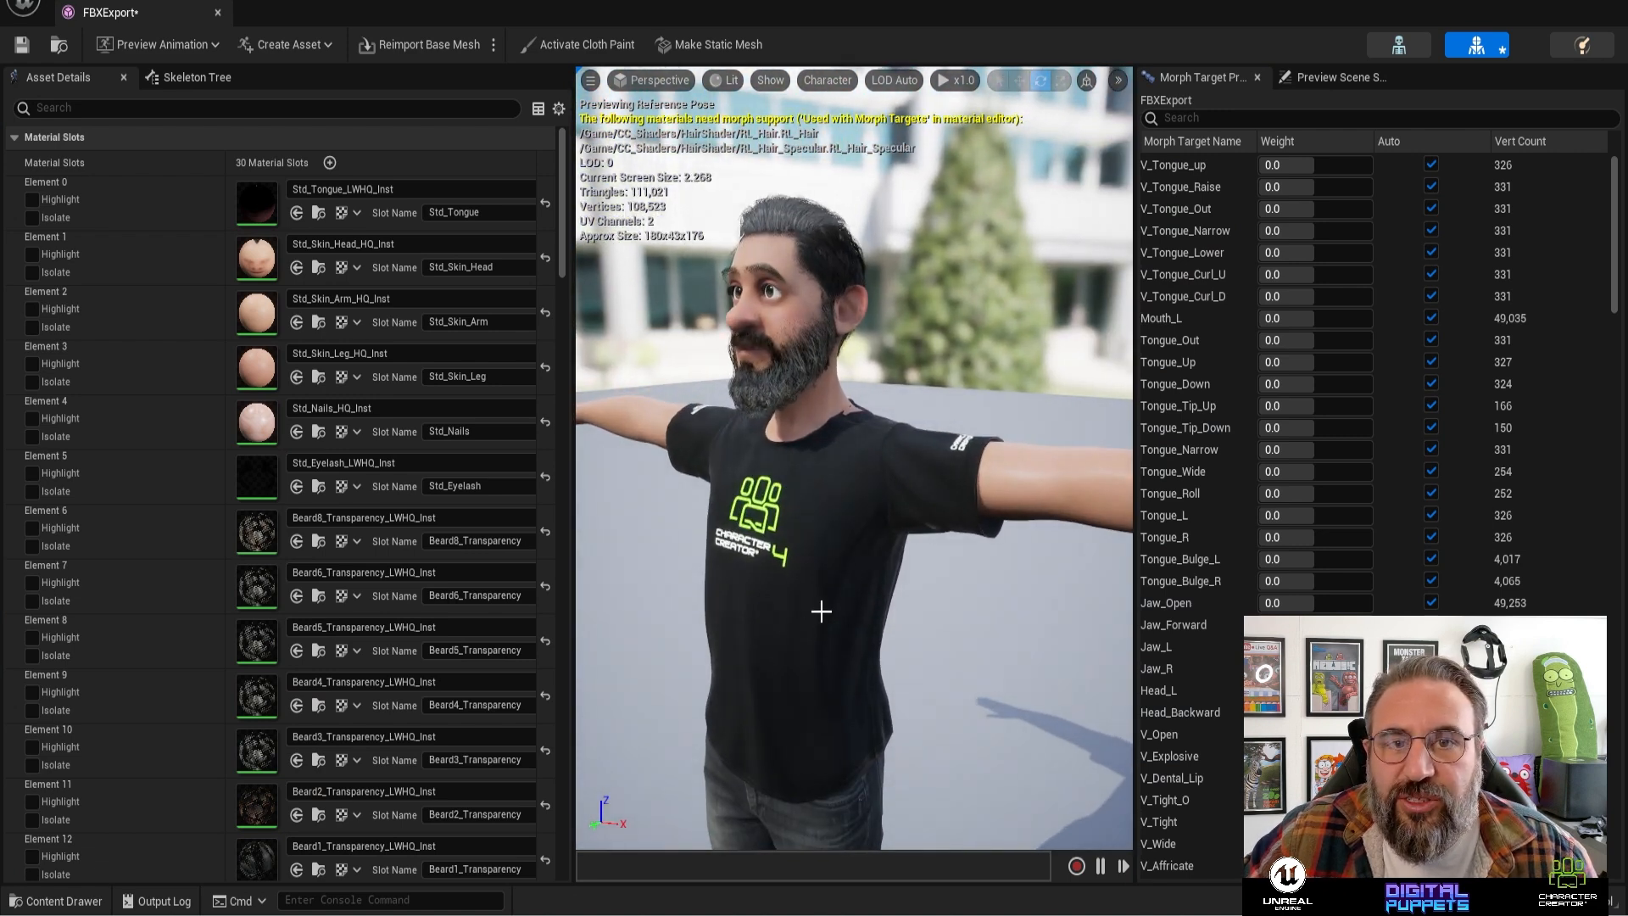
{"action": "right_click_drag", "start_coordinate": [821, 612], "coordinate": [899, 611]}
{"action": "middle_click_drag", "start_coordinate": [810, 611], "coordinate": [610, 612]}
{"action": "right_click_drag", "start_coordinate": [811, 612], "coordinate": [983, 607]}
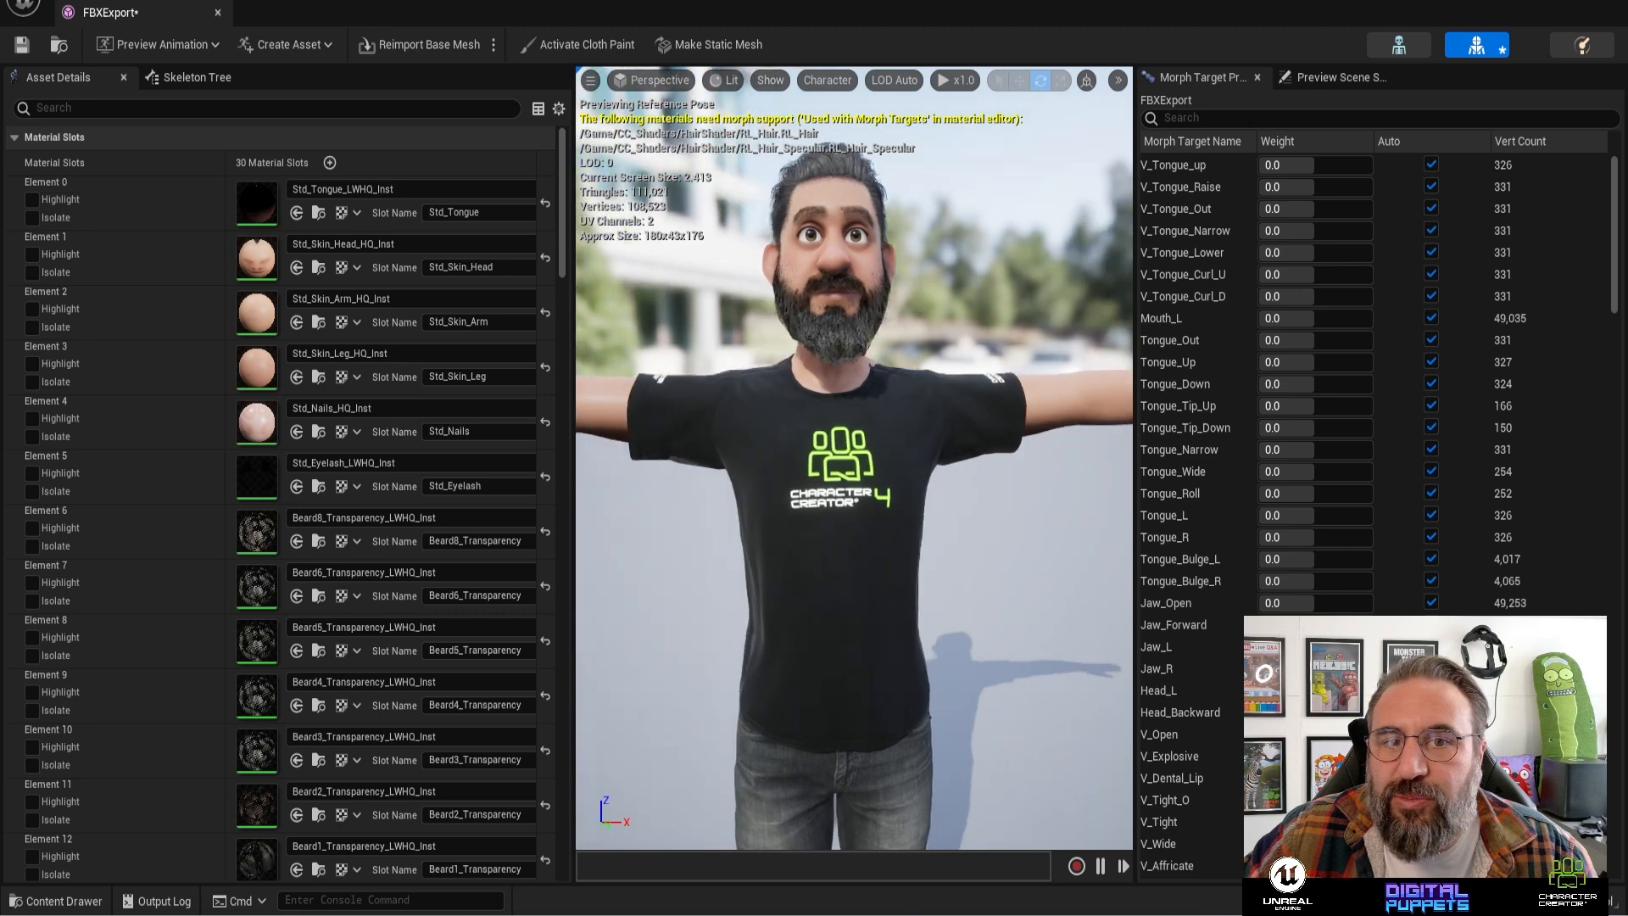
{"action": "scroll", "coordinate": [811, 612], "scroll_direction": "down", "scroll_amount": 8}
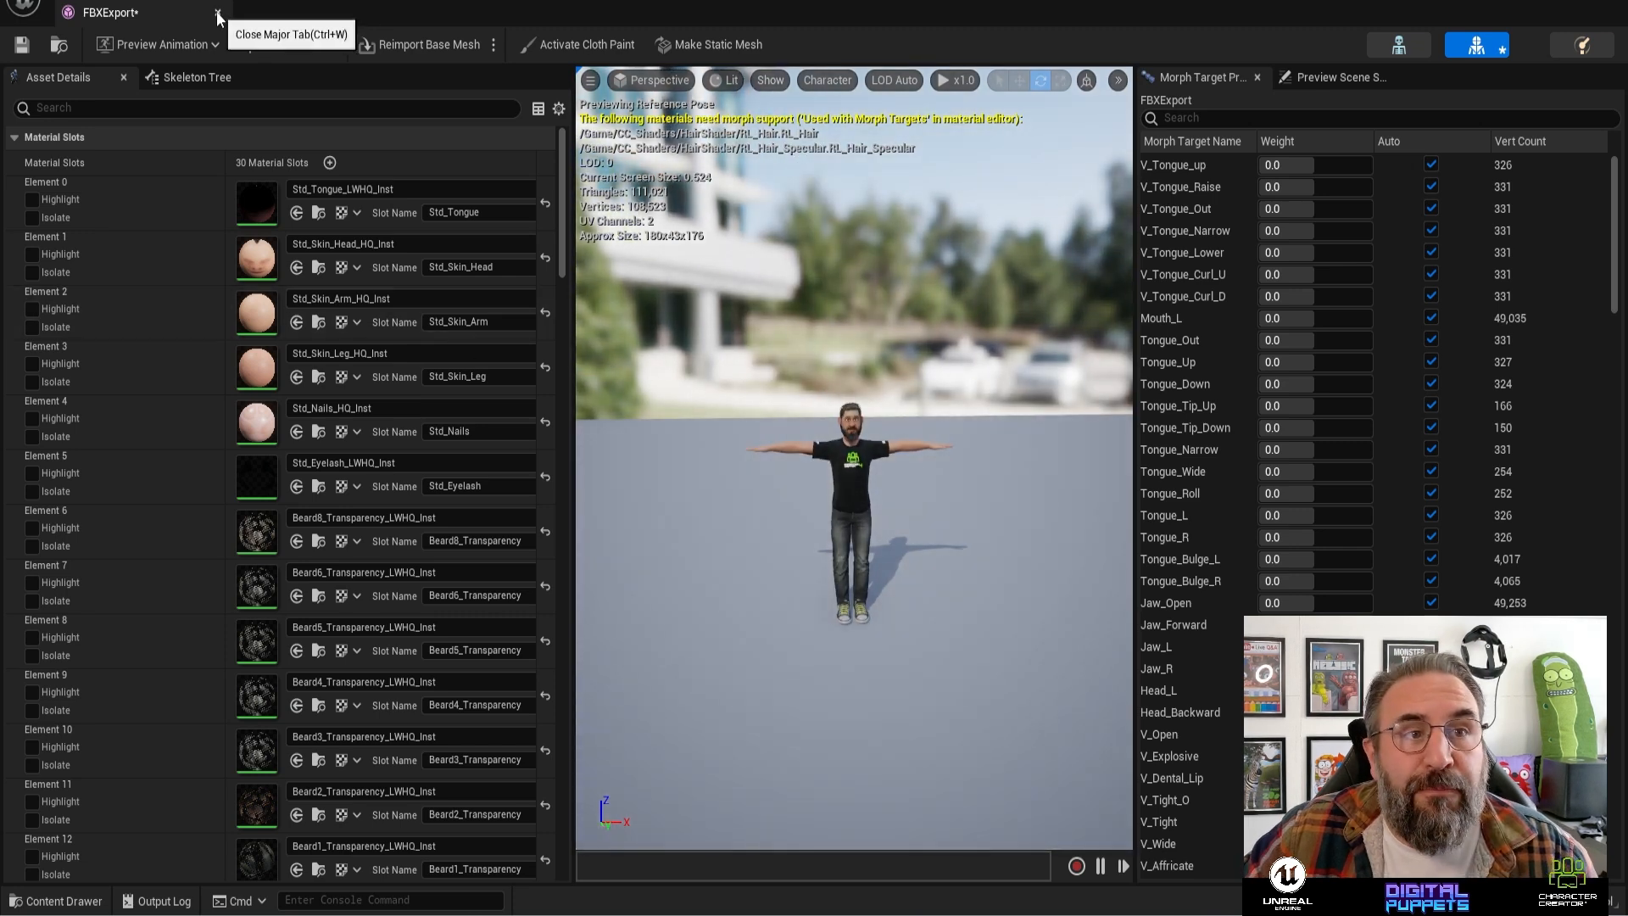
- Close the FBXExport skeletal mesh editor and save all unsaved project content
{"action": "left_click", "coordinate": [217, 13]}
{"action": "left_click", "coordinate": [71, 2]}
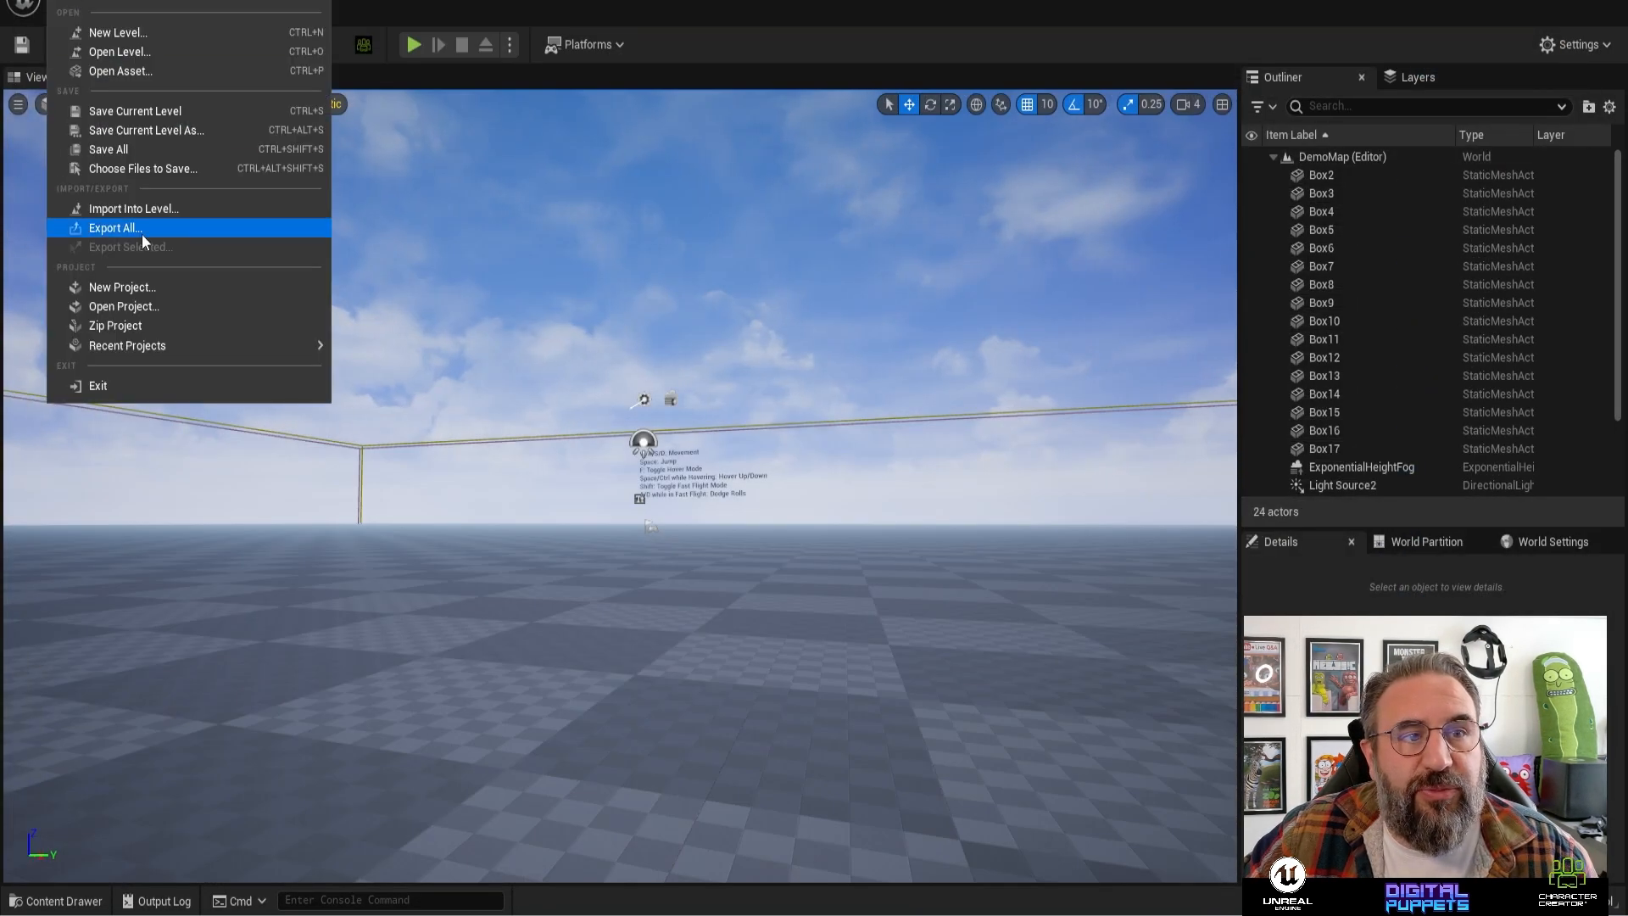
{"action": "left_click", "coordinate": [166, 149]}
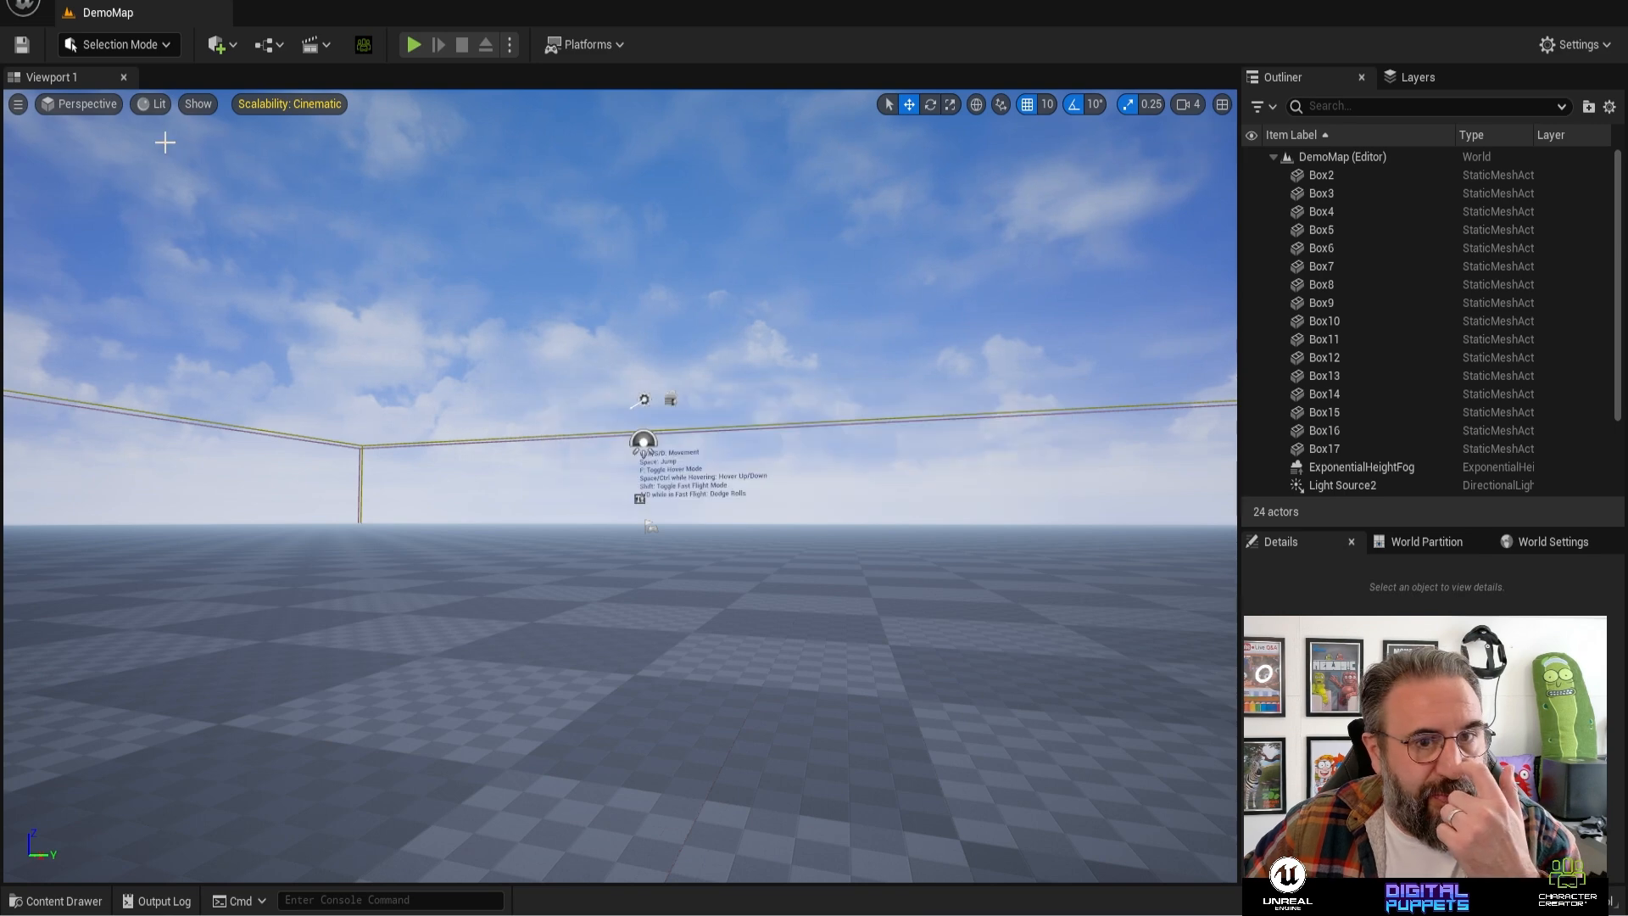
- Open the Animations folder inside the project's DynamicFlight content folder and enlarge the content drawer
{"action": "left_click", "coordinate": [74, 903]}
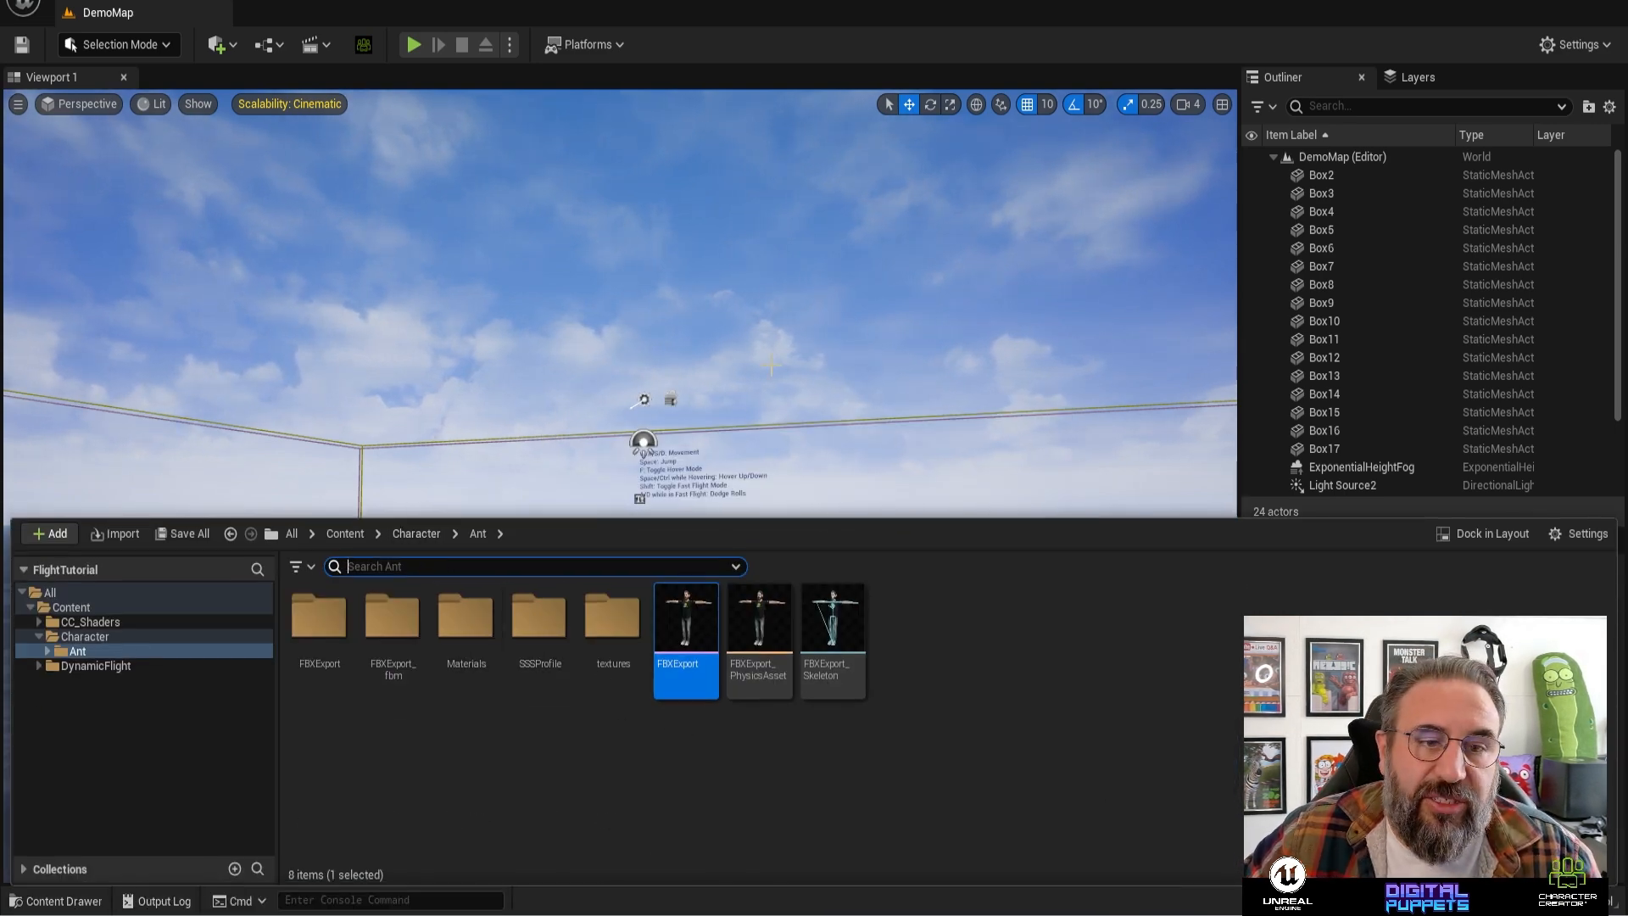
{"action": "right_click_drag", "start_coordinate": [509, 475], "coordinate": [524, 760]}
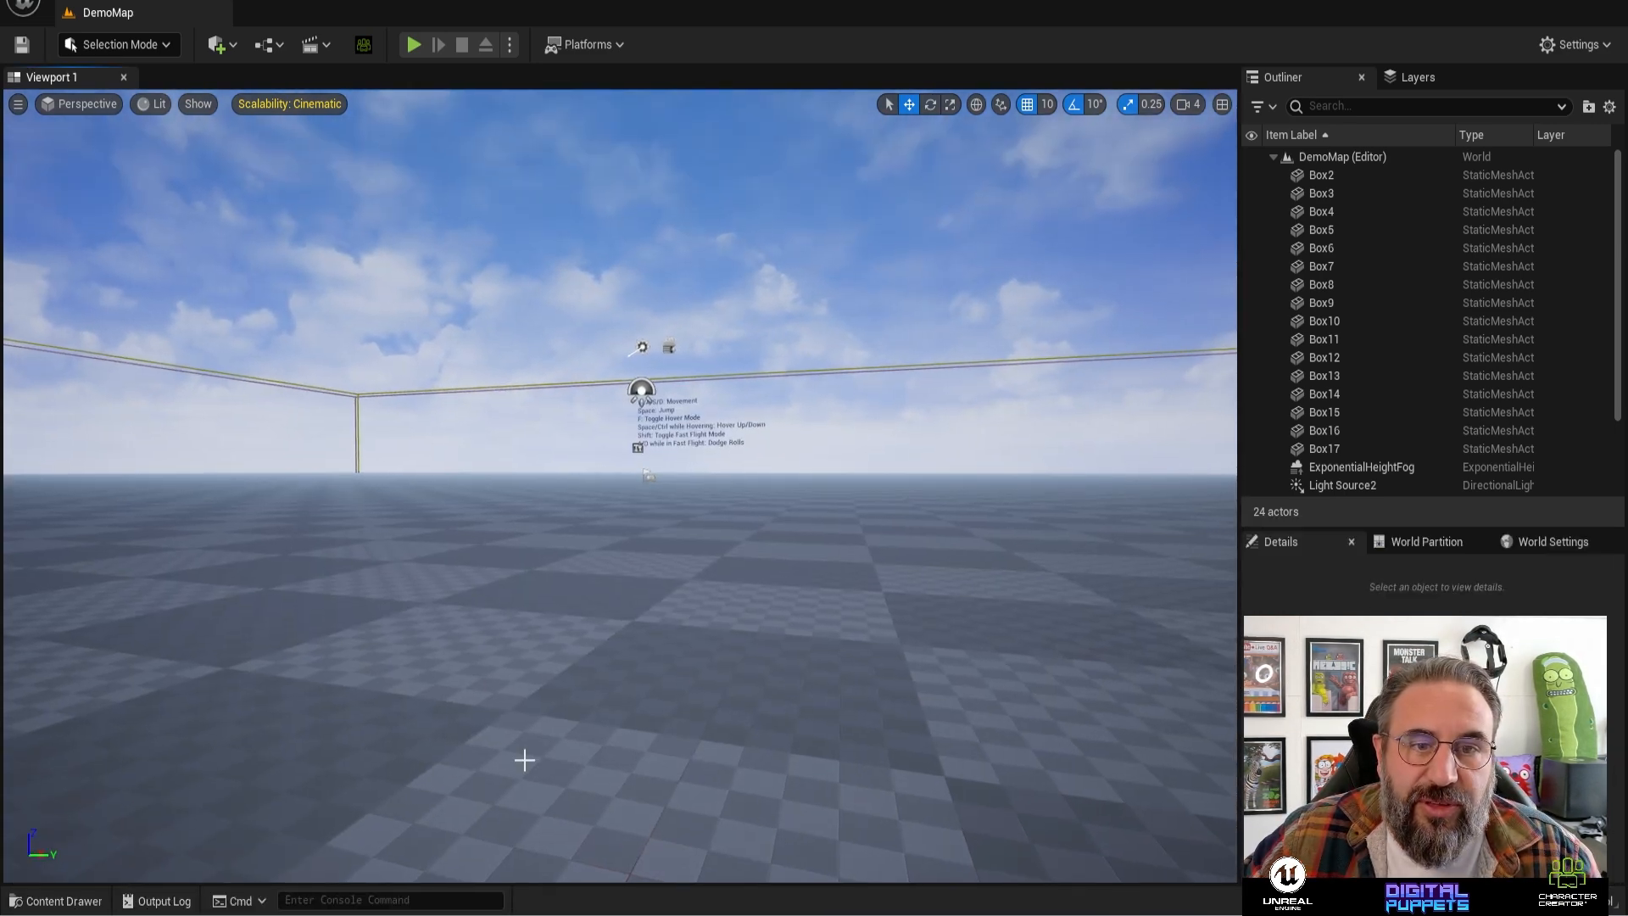
{"action": "left_click", "coordinate": [66, 902]}
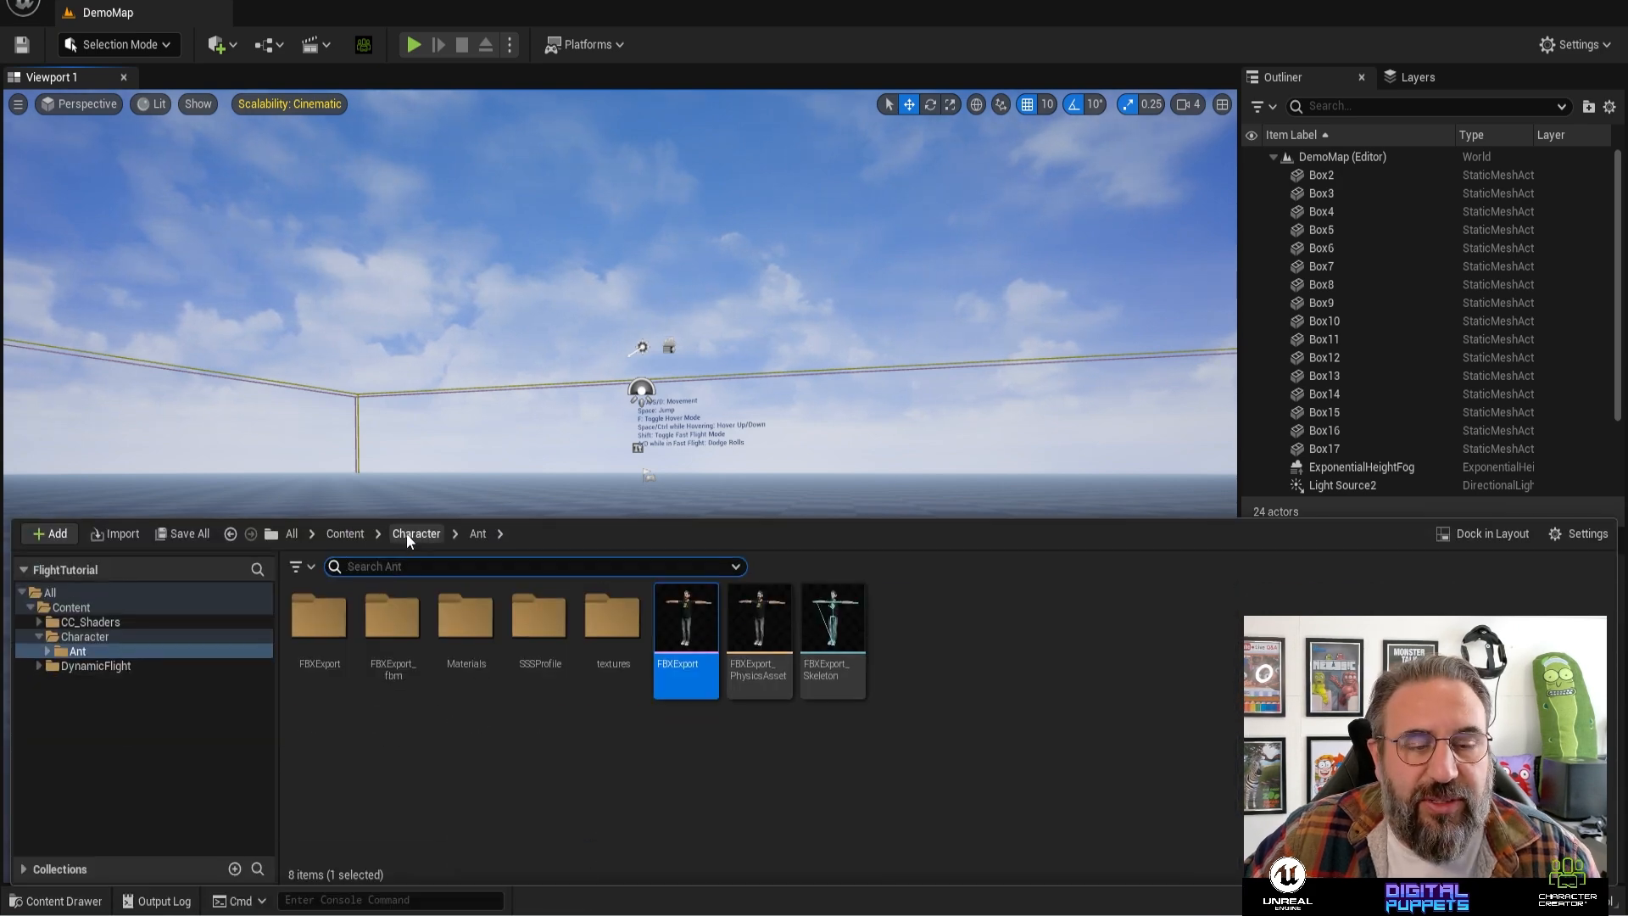
{"action": "left_click", "coordinate": [346, 533]}
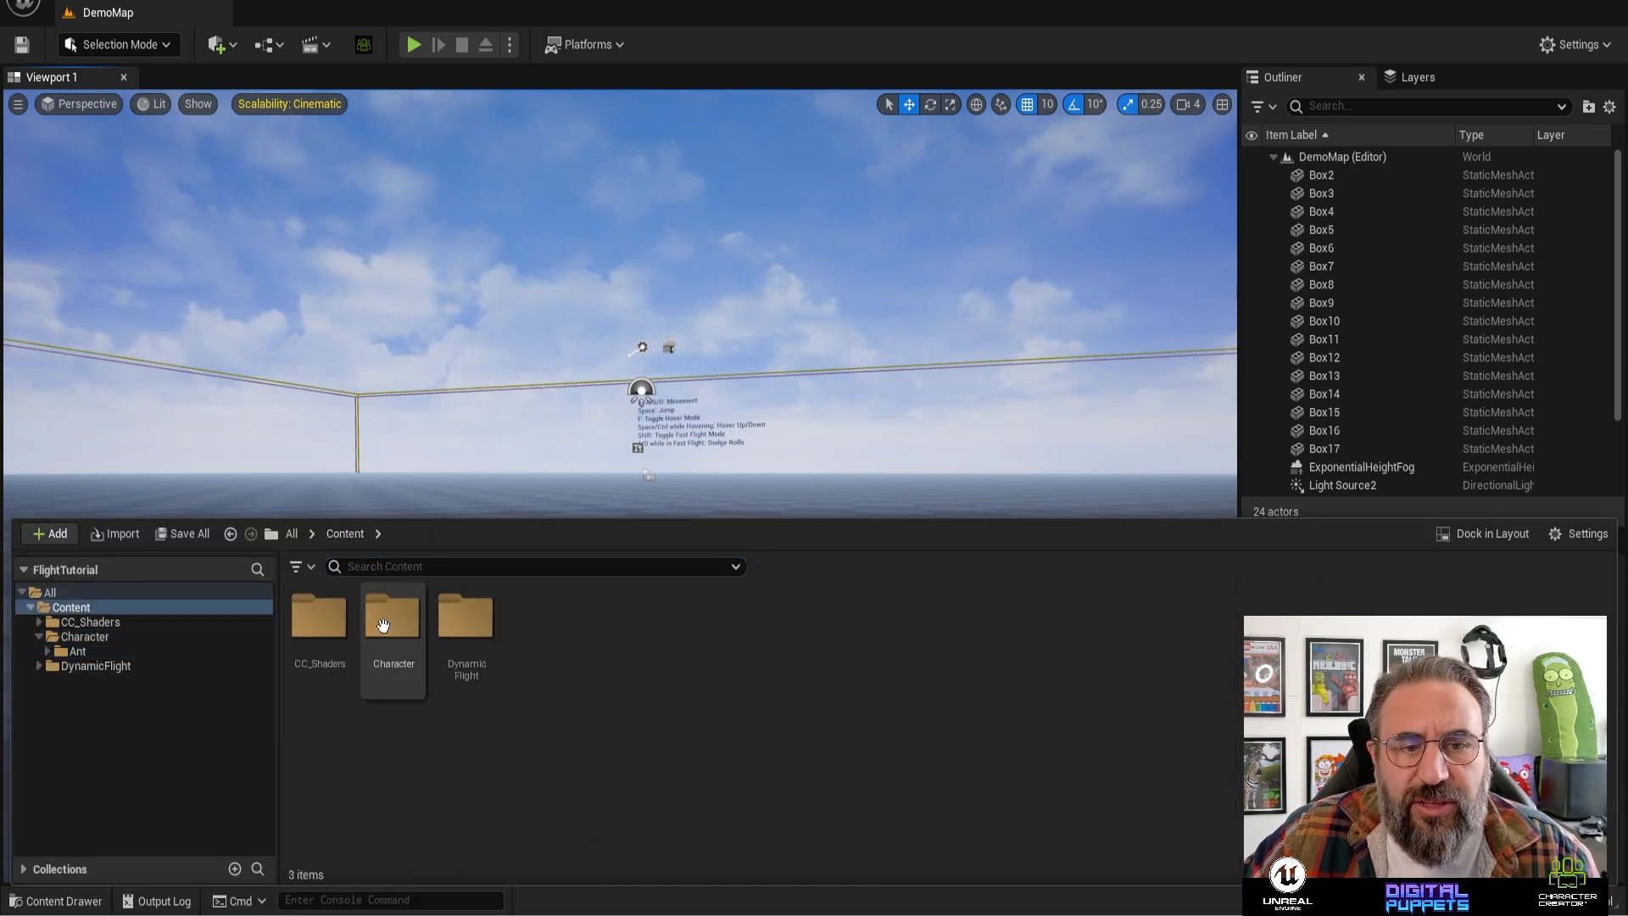
{"action": "left_click", "coordinate": [465, 617]}
{"action": "double_click", "coordinate": [465, 618]}
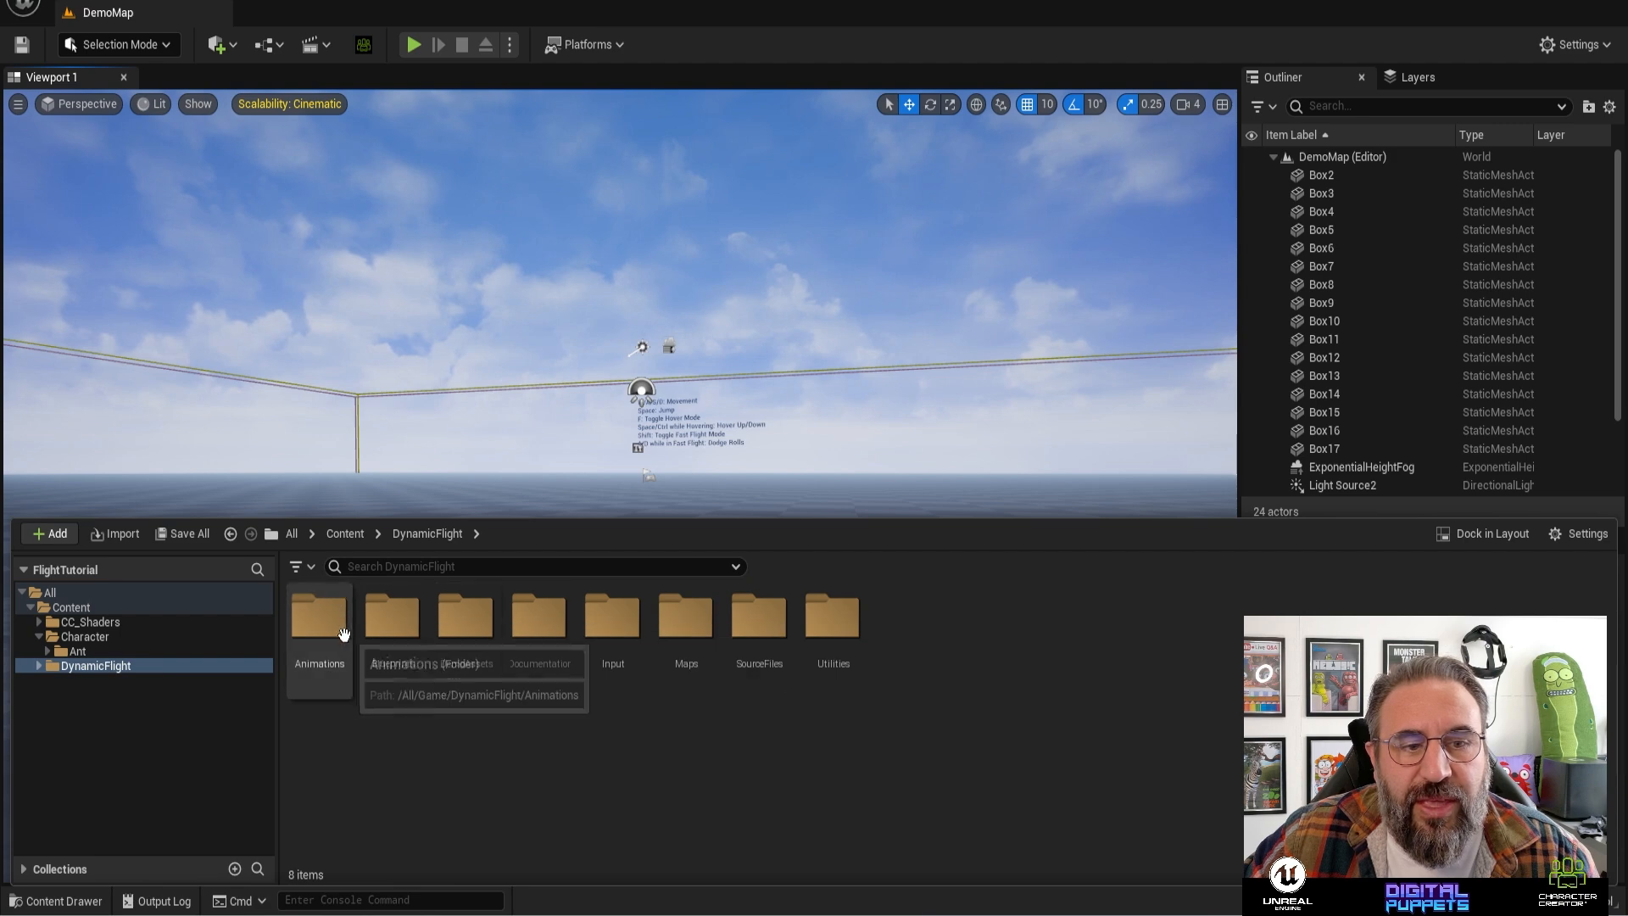
{"action": "double_click", "coordinate": [320, 617]}
{"action": "left_click_drag", "start_coordinate": [689, 517], "coordinate": [689, 456]}
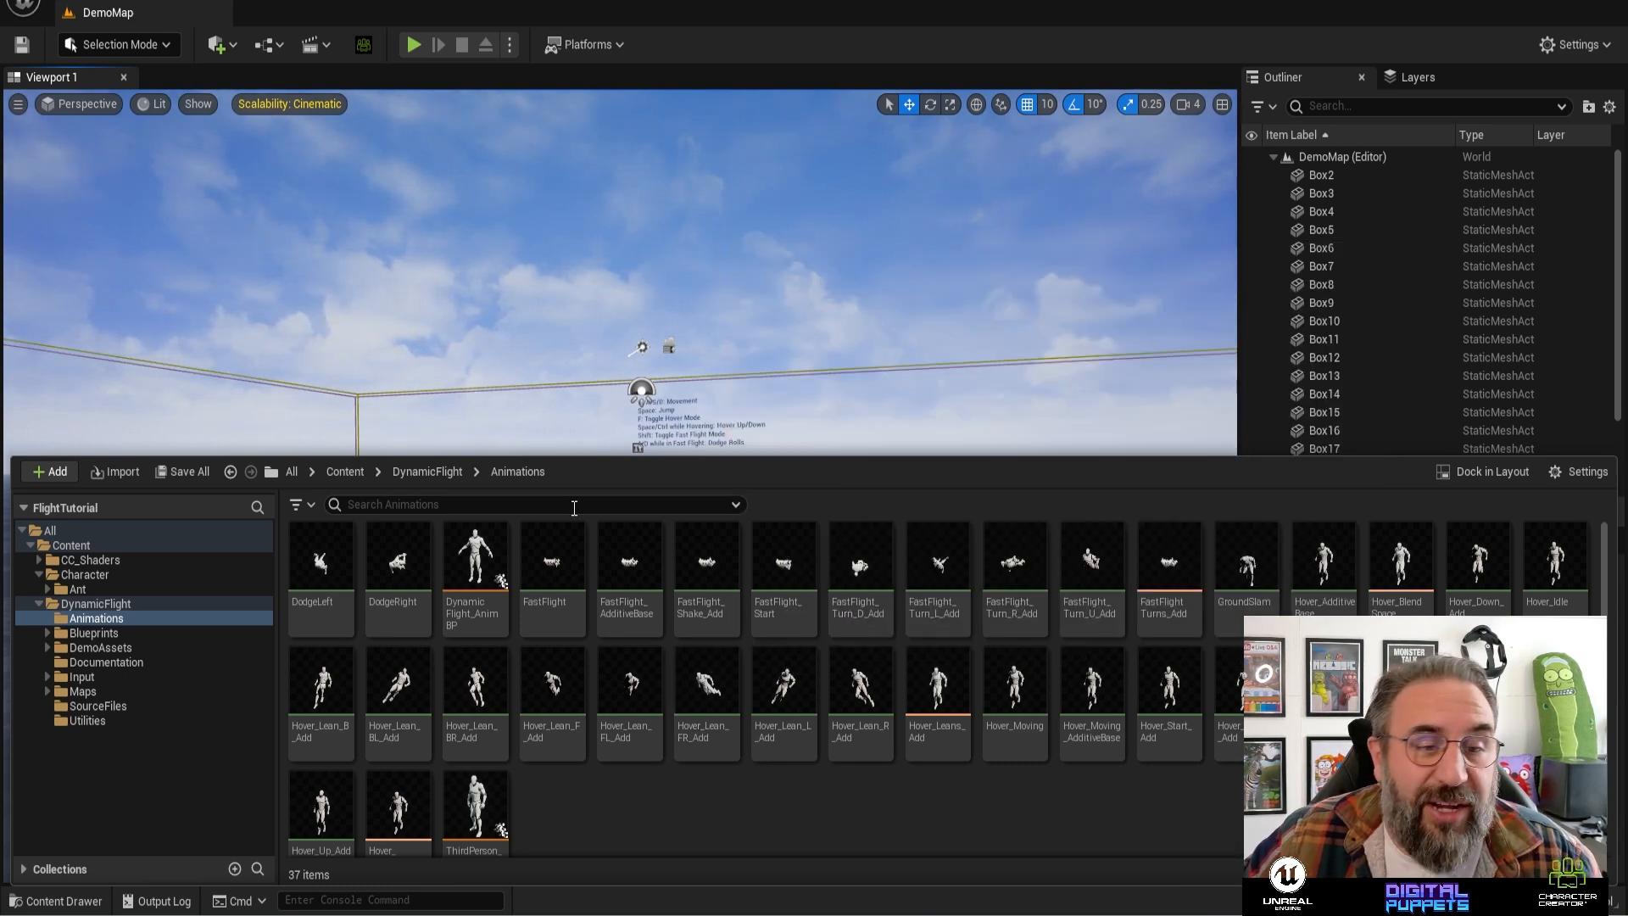
- Replace the skeleton of every asset in DynamicFlight's Animations folder except the two animation blueprints with FBXExport_Skeleton
{"action": "left_click", "coordinate": [321, 564]}
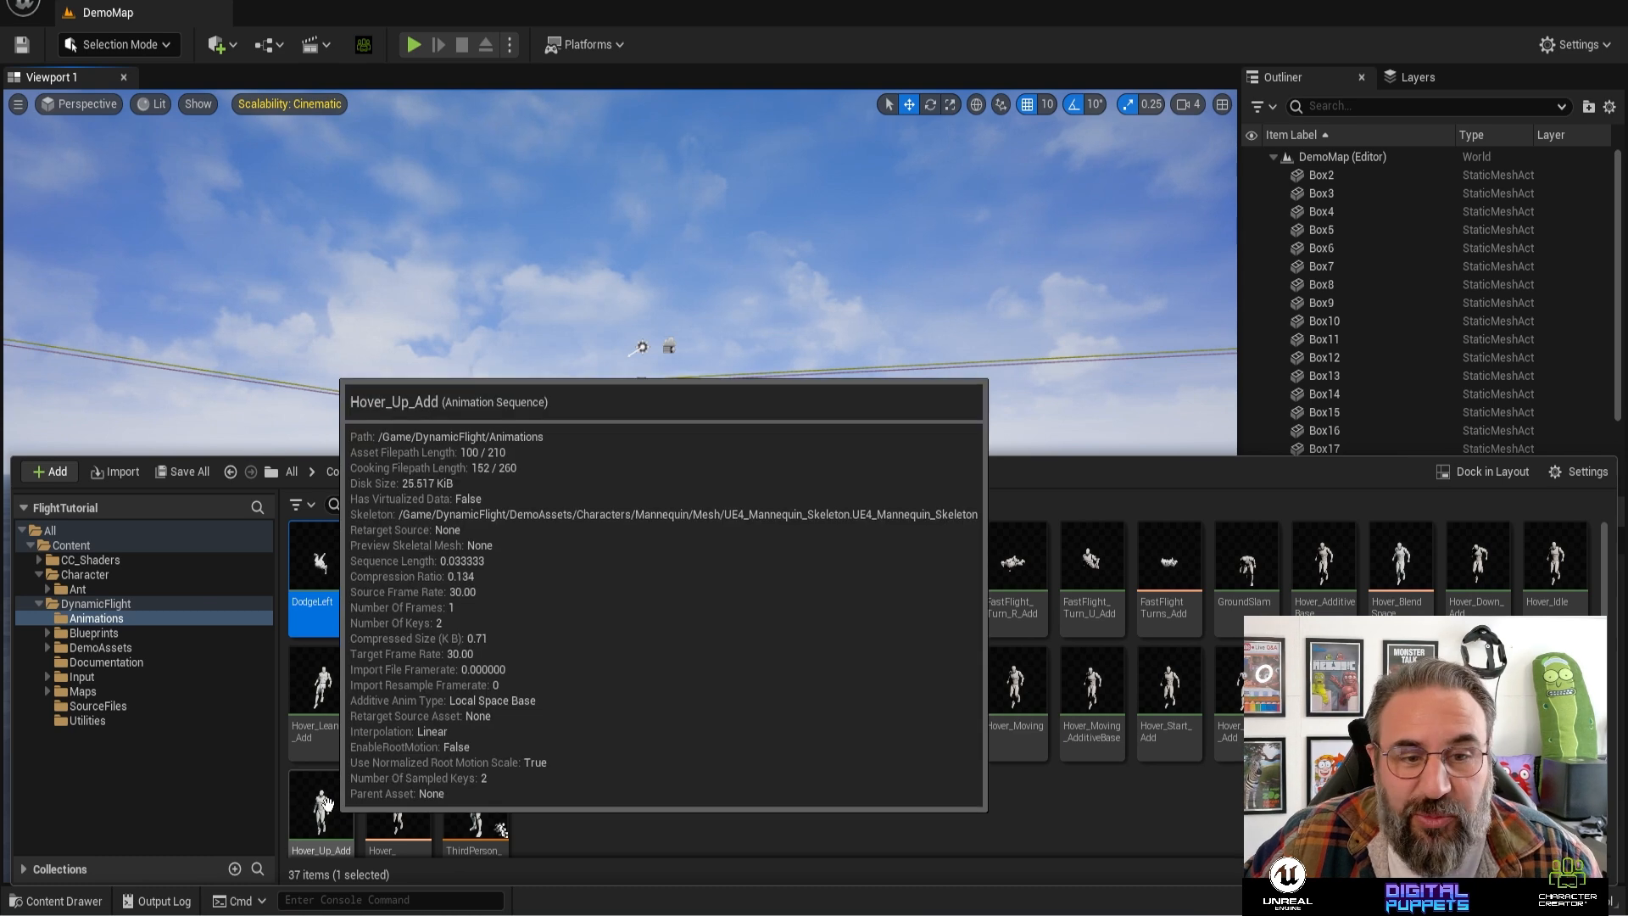
{"action": "left_click", "coordinate": [323, 803], "text": "shift"}
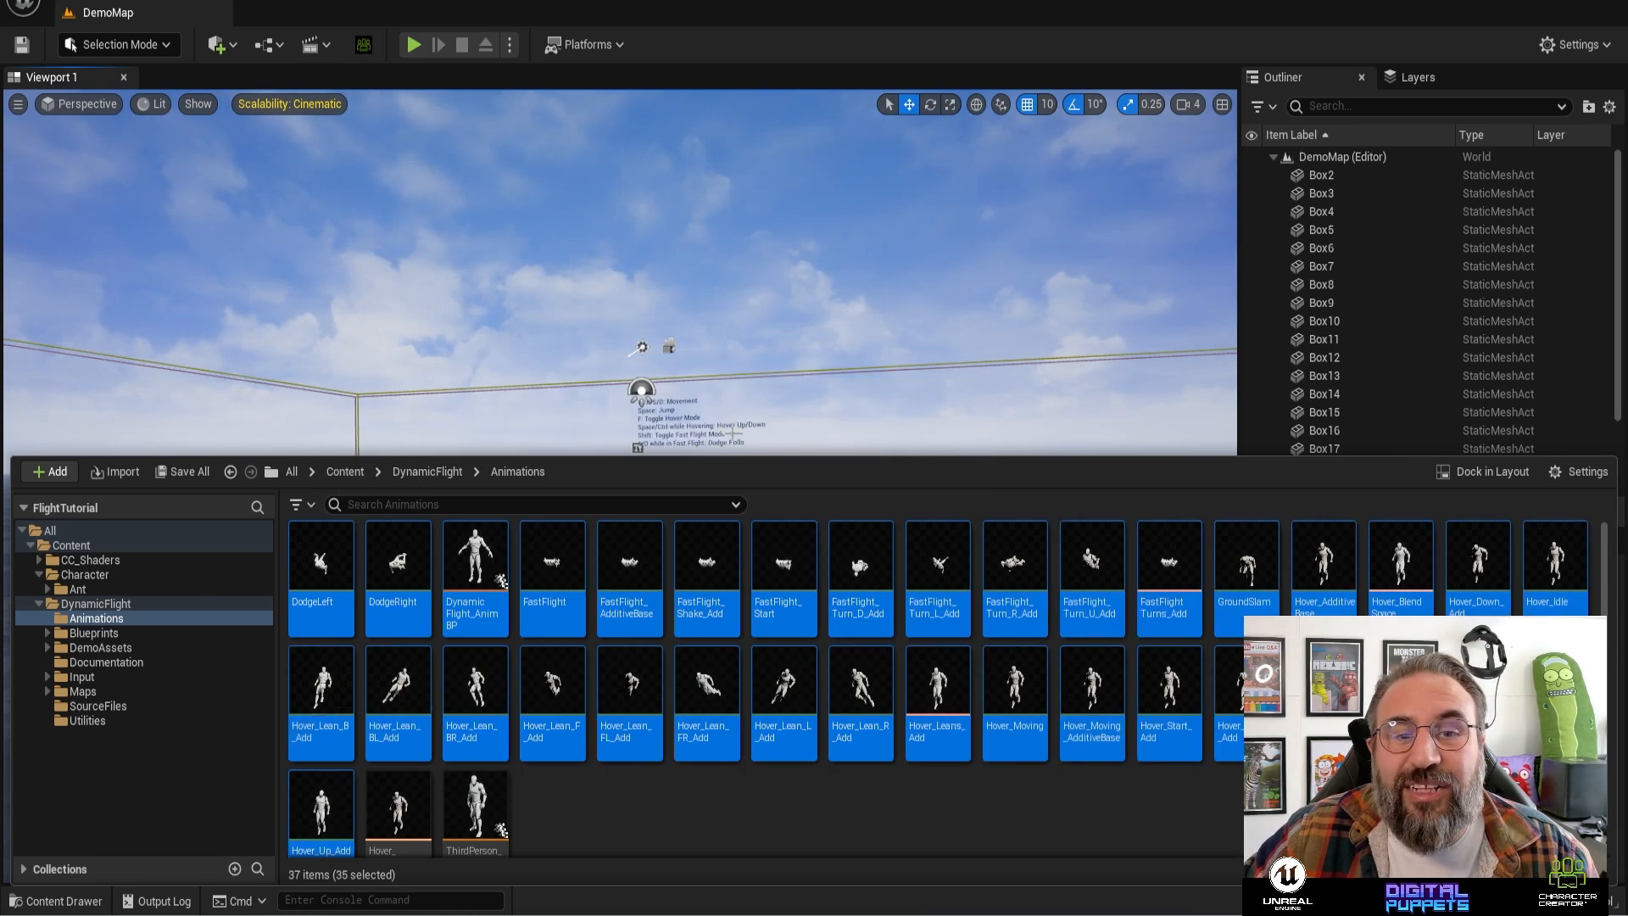
{"action": "left_click", "coordinate": [398, 810], "text": "ctrl"}
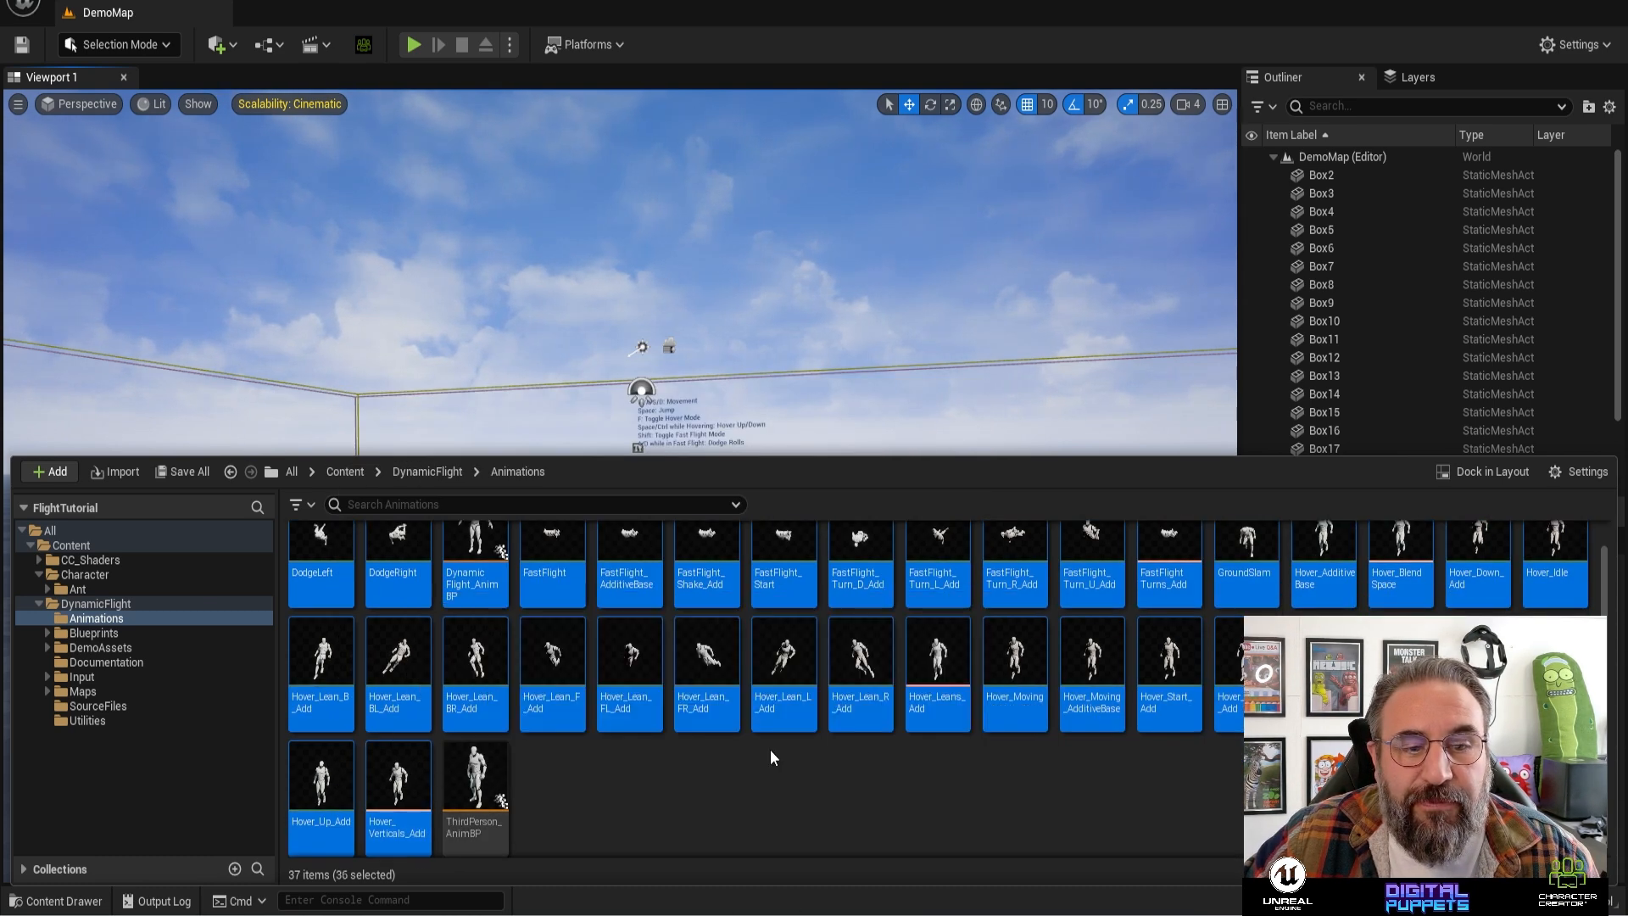
{"action": "left_click", "coordinate": [491, 541], "text": "ctrl"}
{"action": "scroll", "coordinate": [509, 764], "scroll_direction": "down", "scroll_amount": 1}
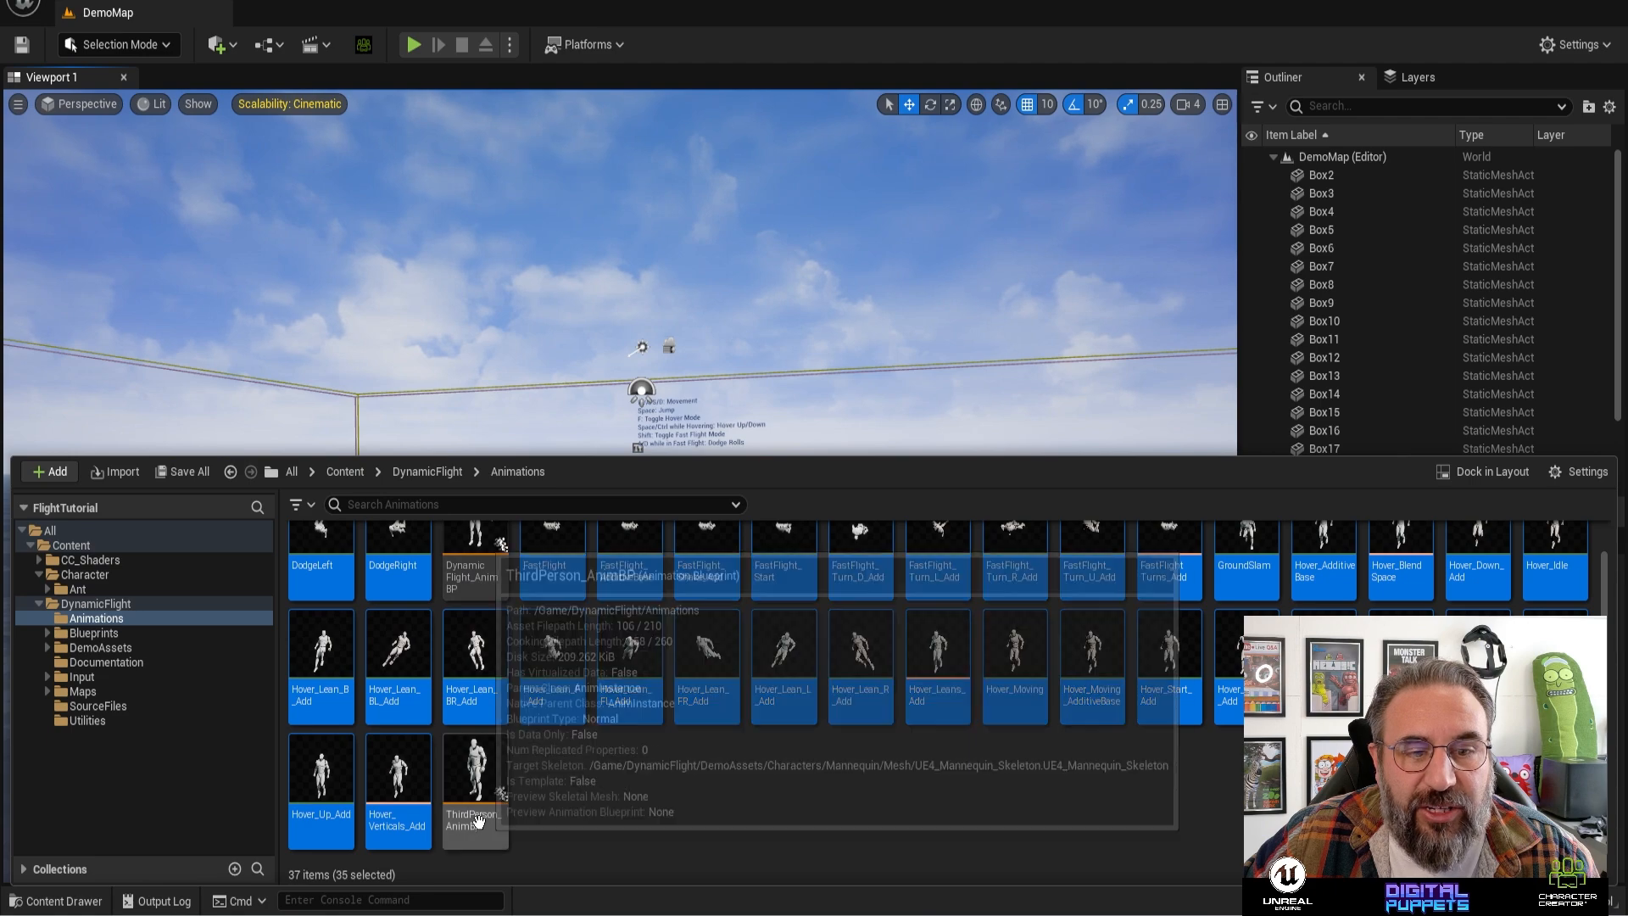
{"action": "scroll", "coordinate": [463, 693], "scroll_direction": "up", "scroll_amount": 1}
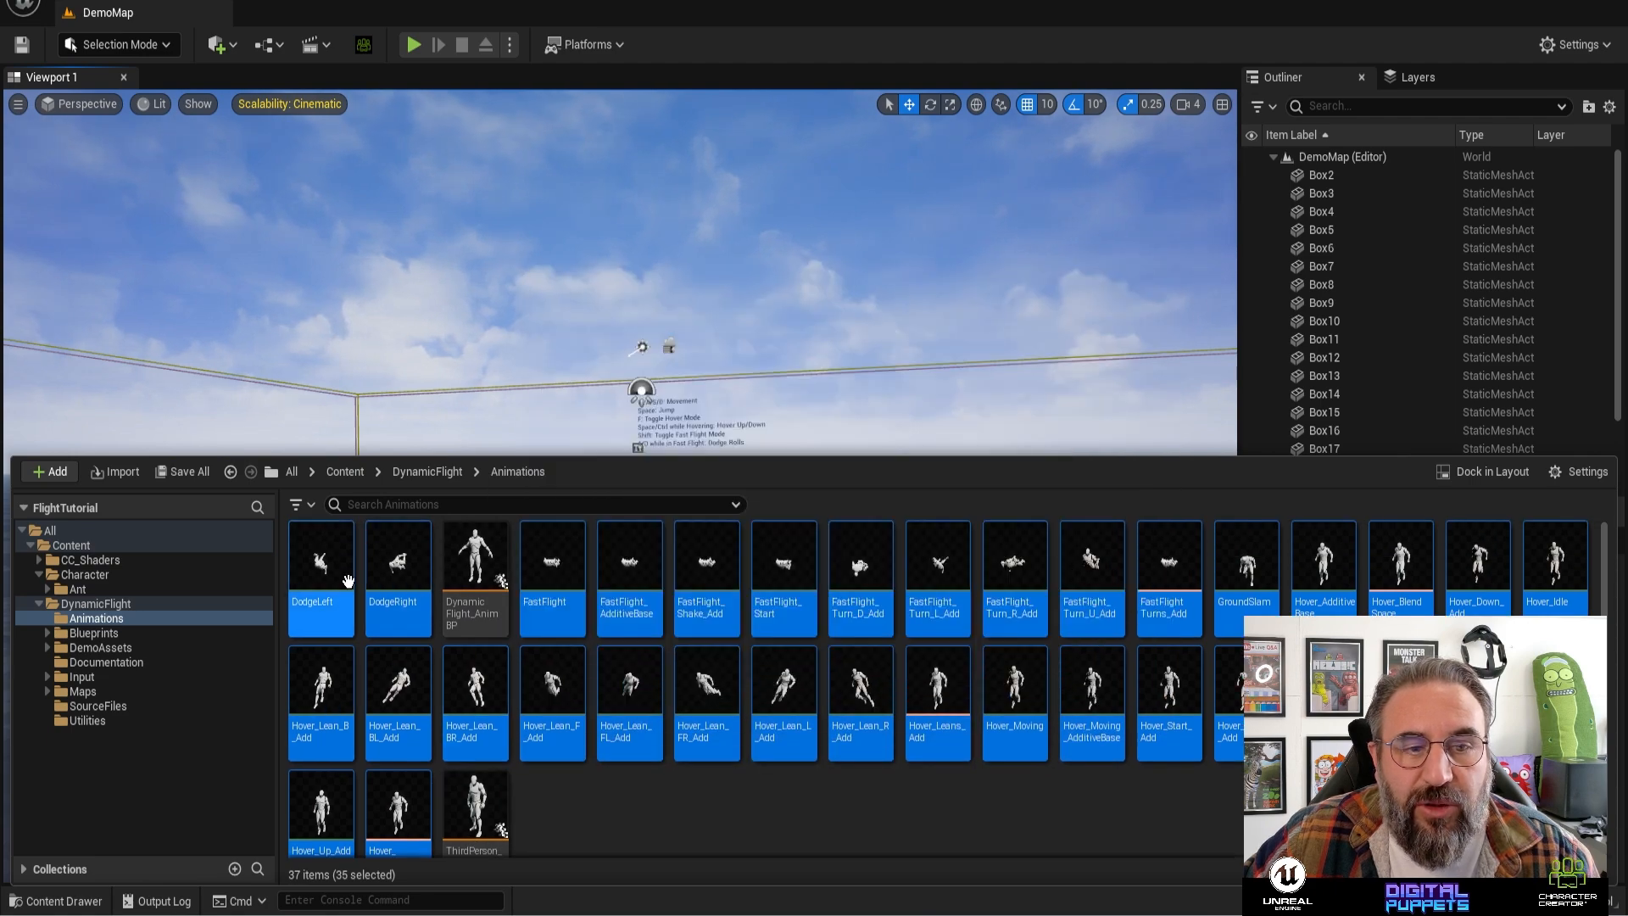
{"action": "scroll", "coordinate": [609, 767], "scroll_direction": "down", "scroll_amount": 1}
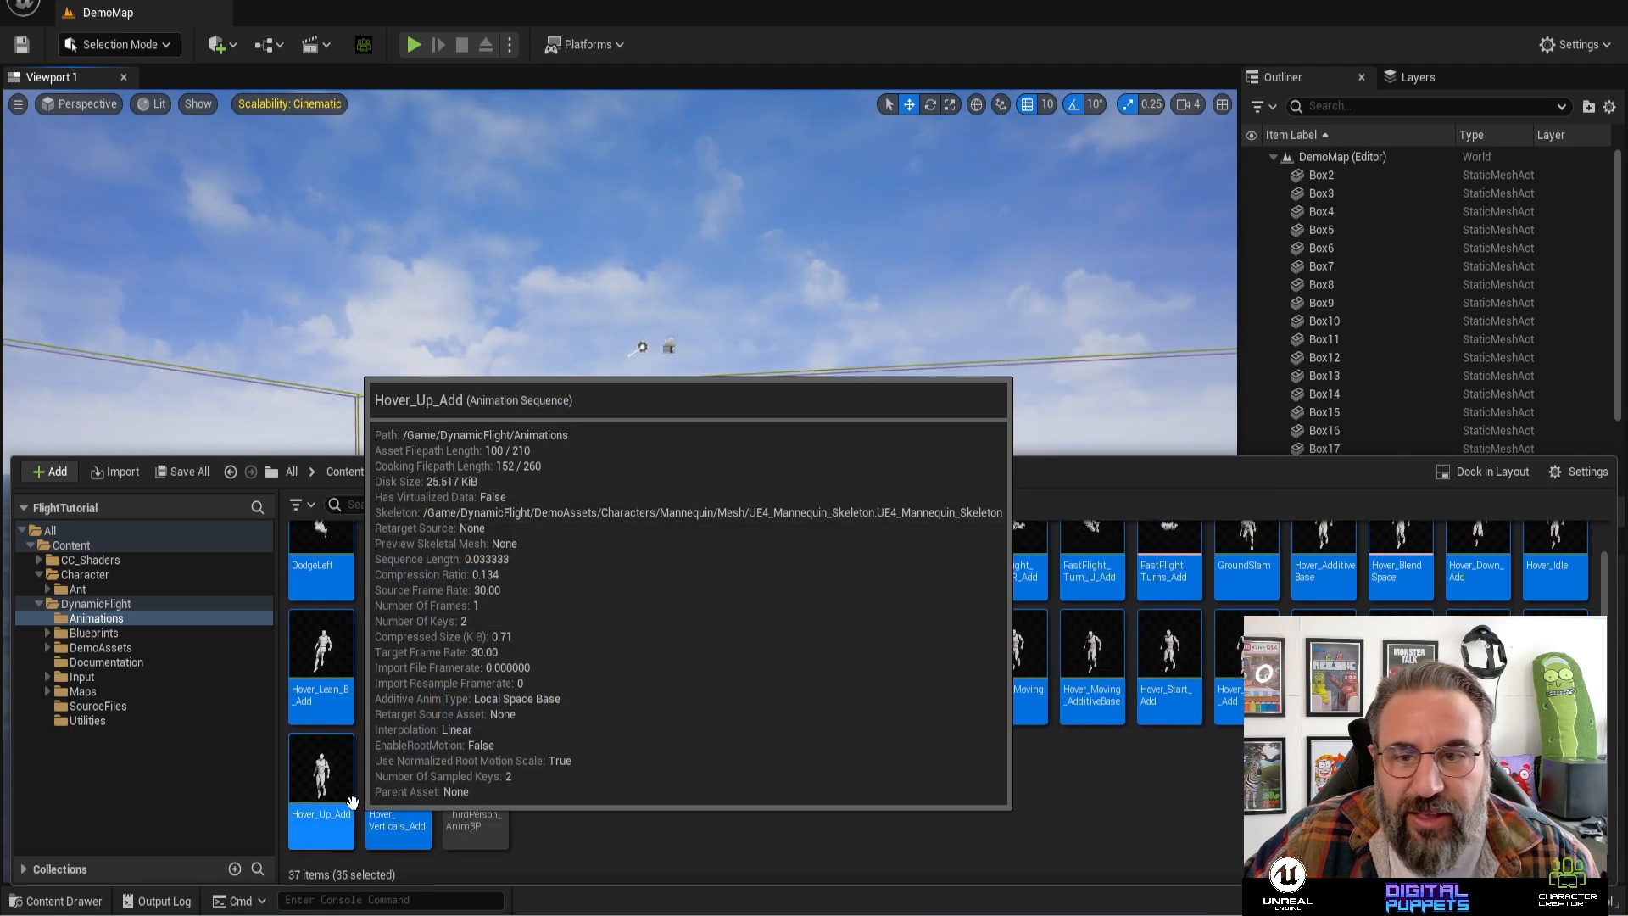
{"action": "scroll", "coordinate": [1314, 645], "scroll_direction": "up", "scroll_amount": 1}
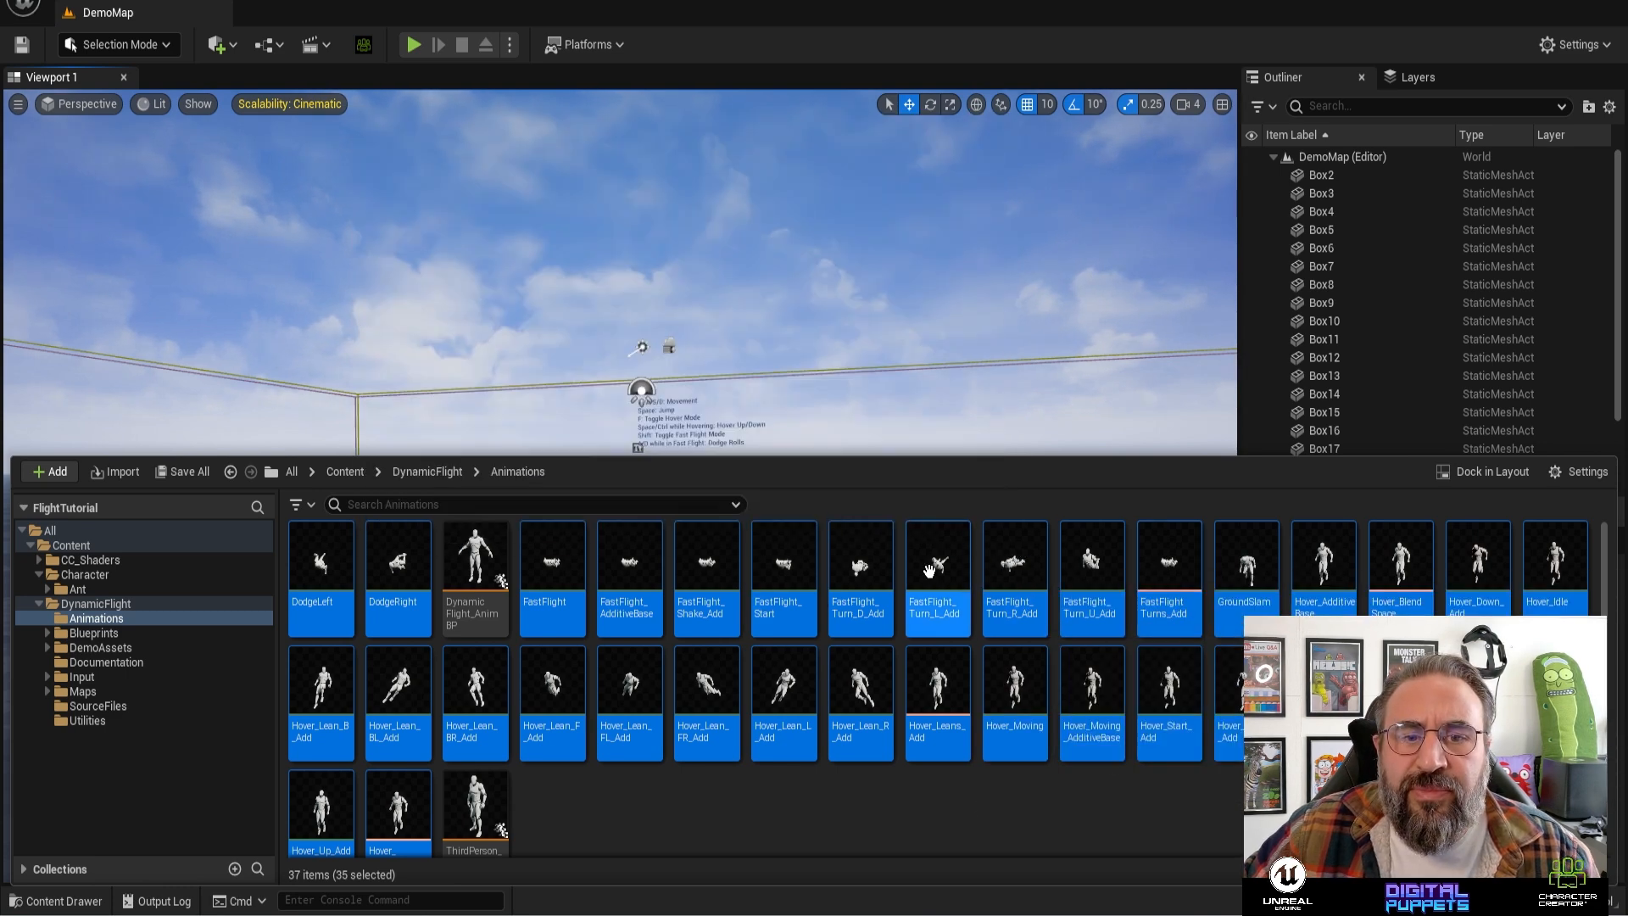
{"action": "right_click", "coordinate": [847, 560]}
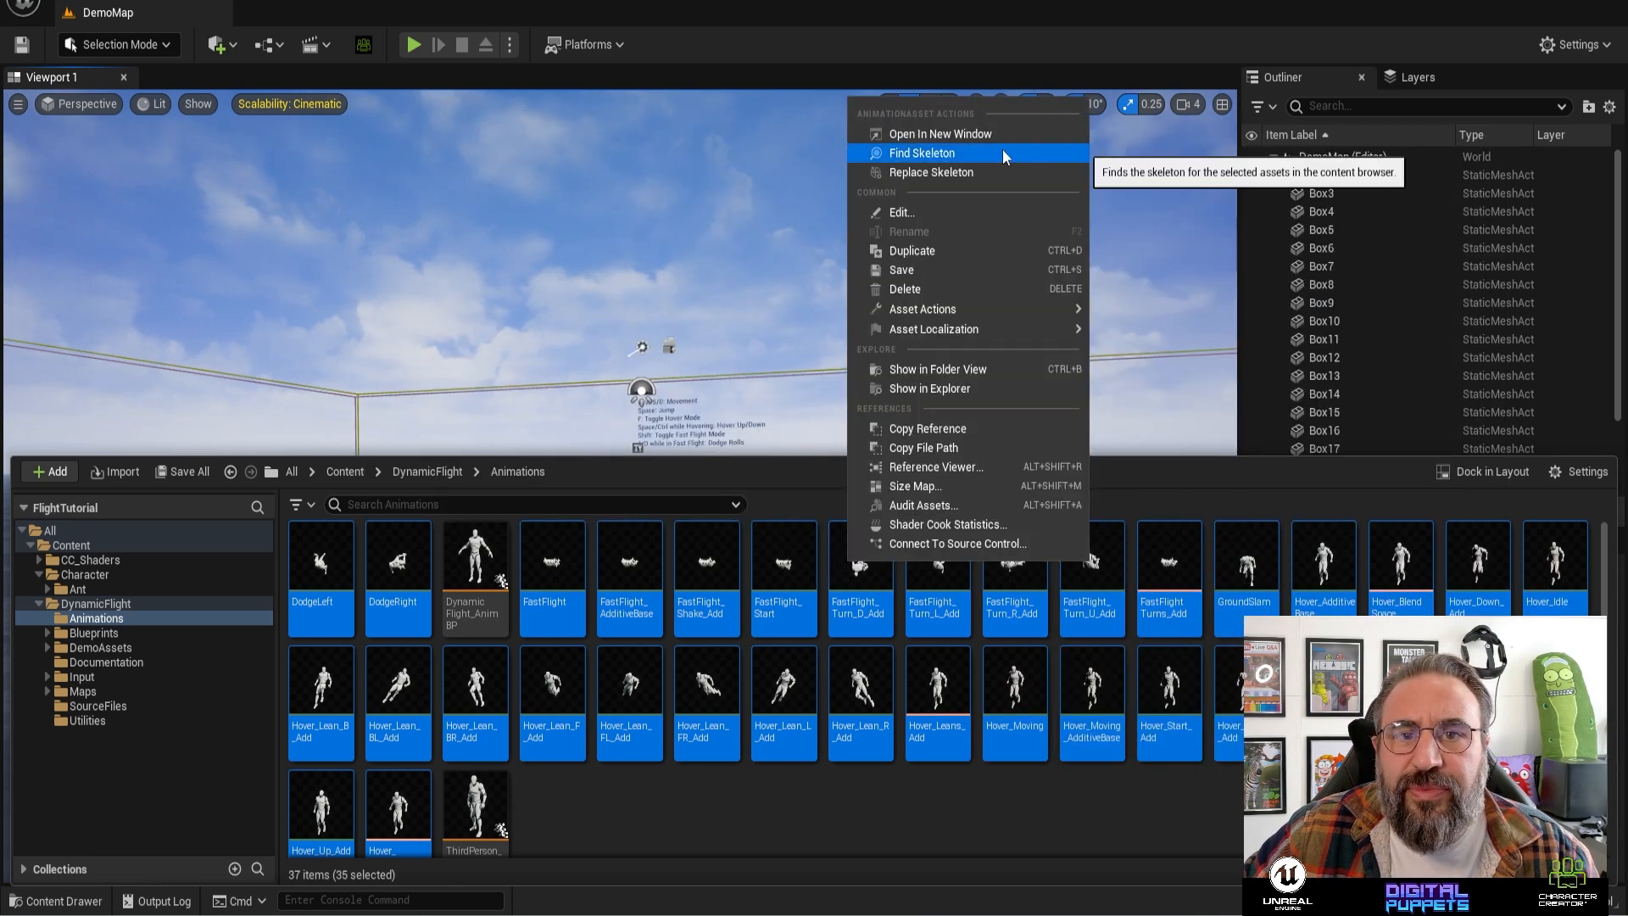
{"action": "left_click", "coordinate": [998, 172]}
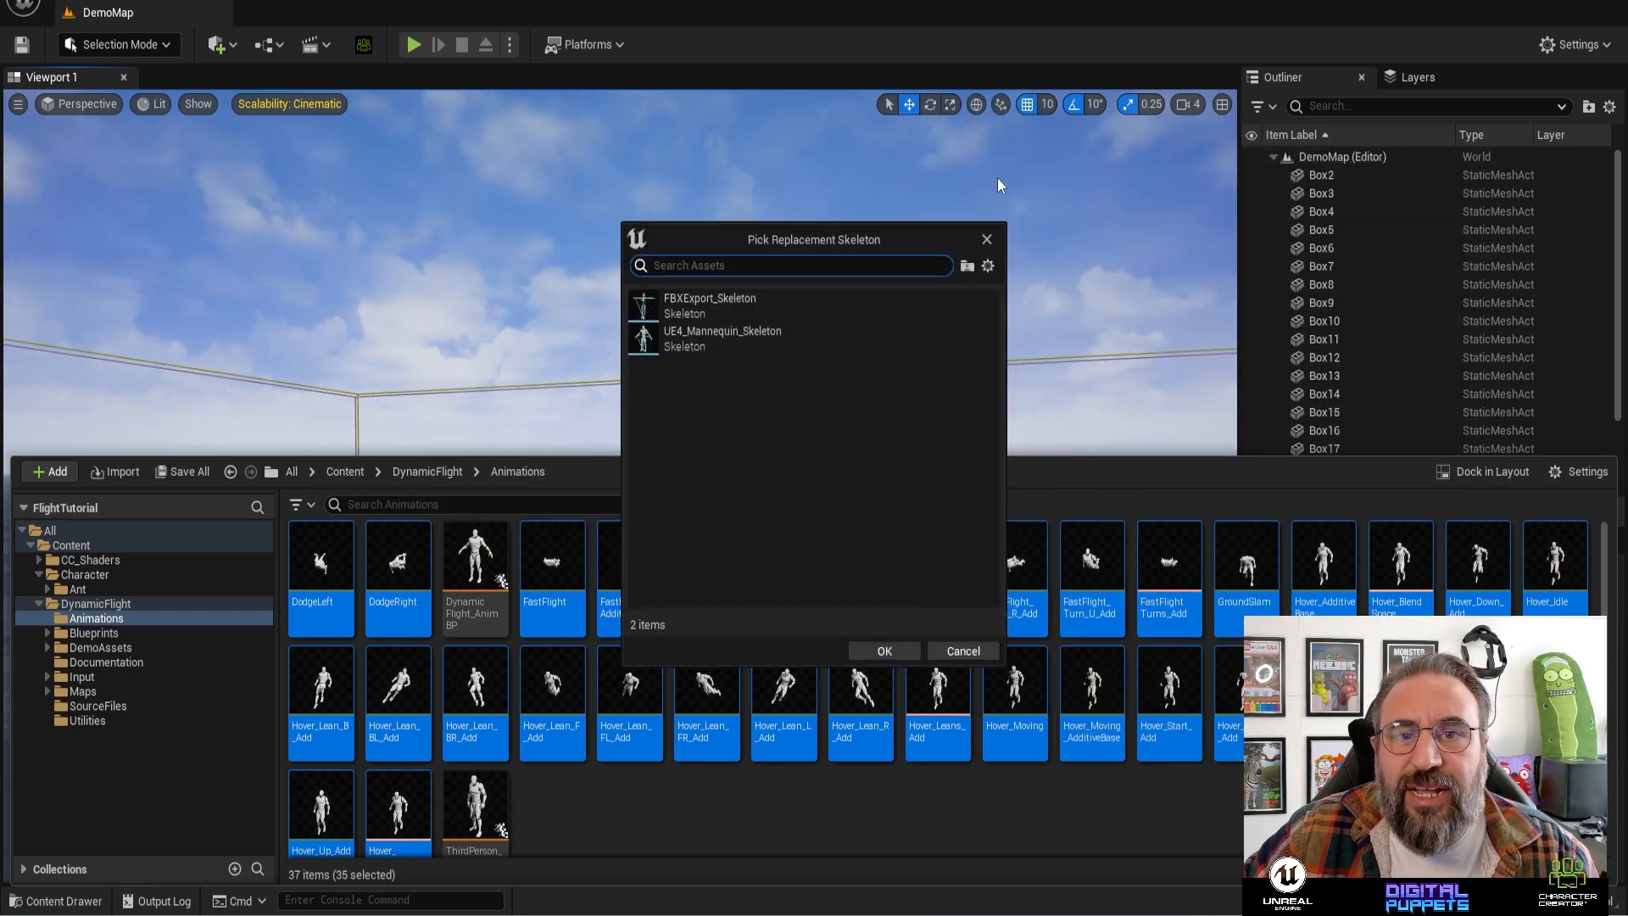
{"action": "left_click", "coordinate": [704, 304]}
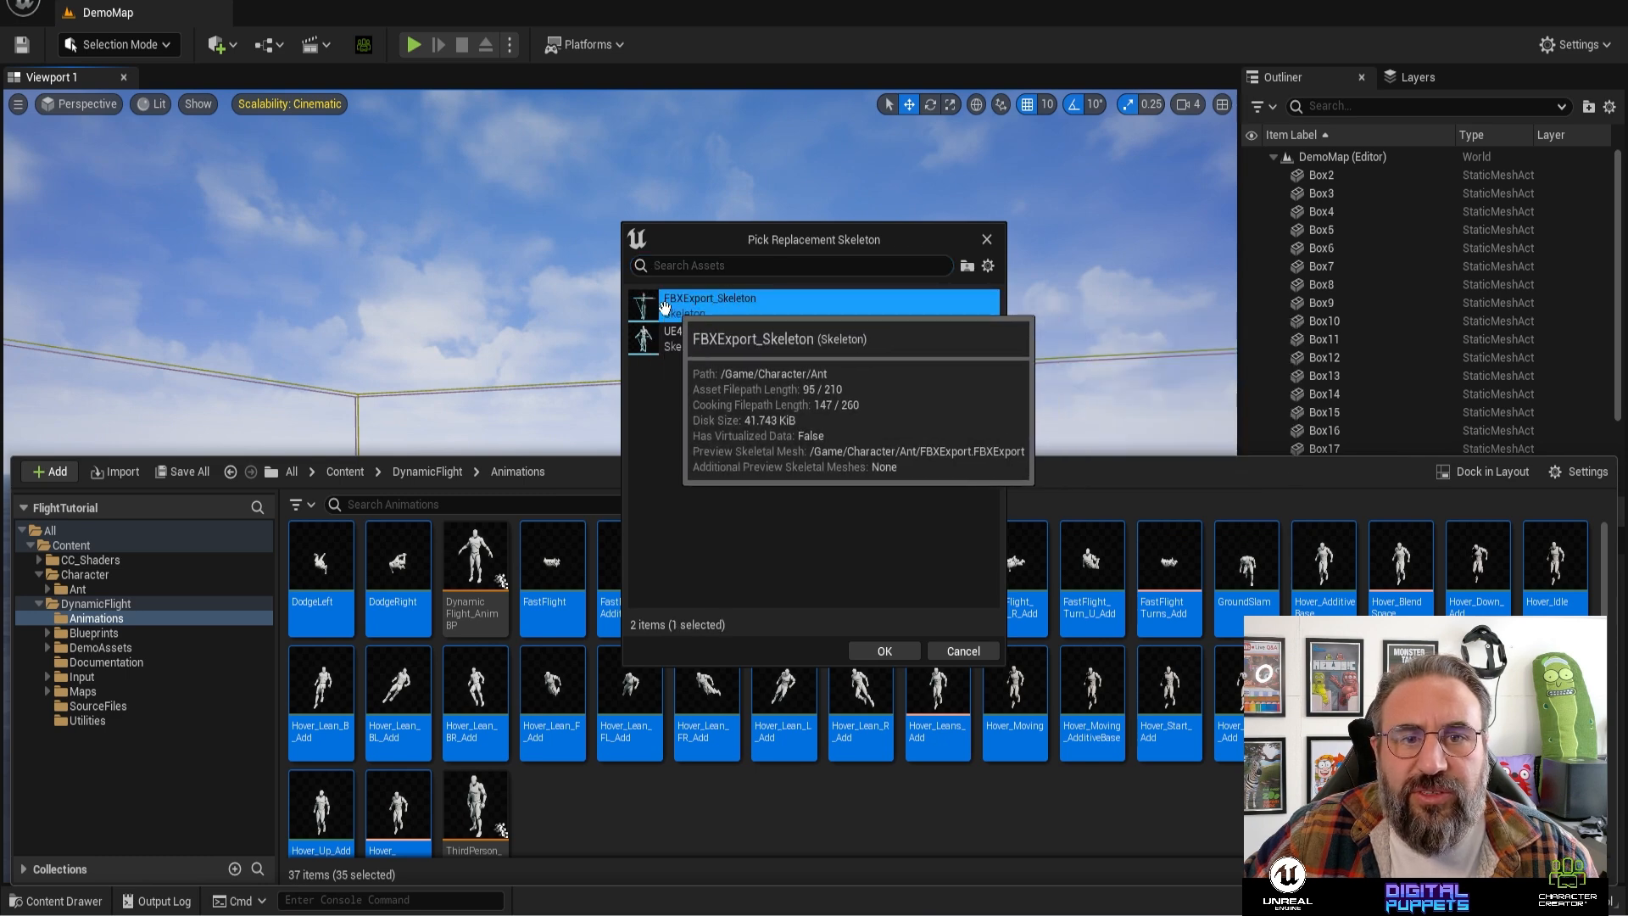
{"action": "left_click", "coordinate": [885, 650]}
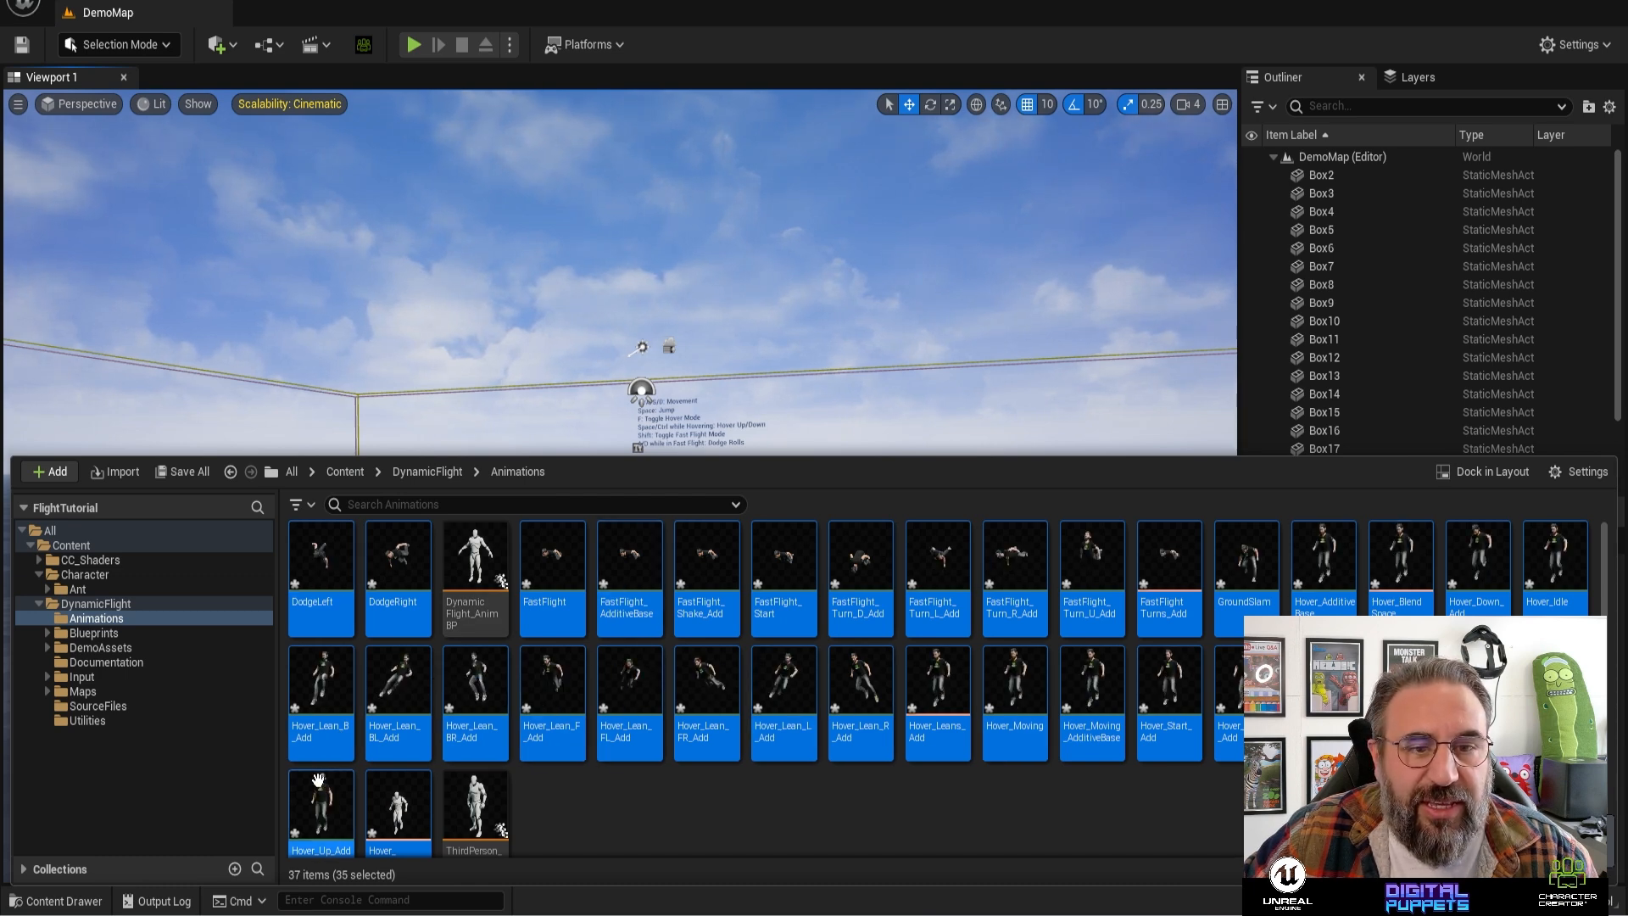
- Assign FBXExport_Skeleton to the DynamicFlight_AnimBP animation blueprint
{"action": "right_click", "coordinate": [498, 562]}
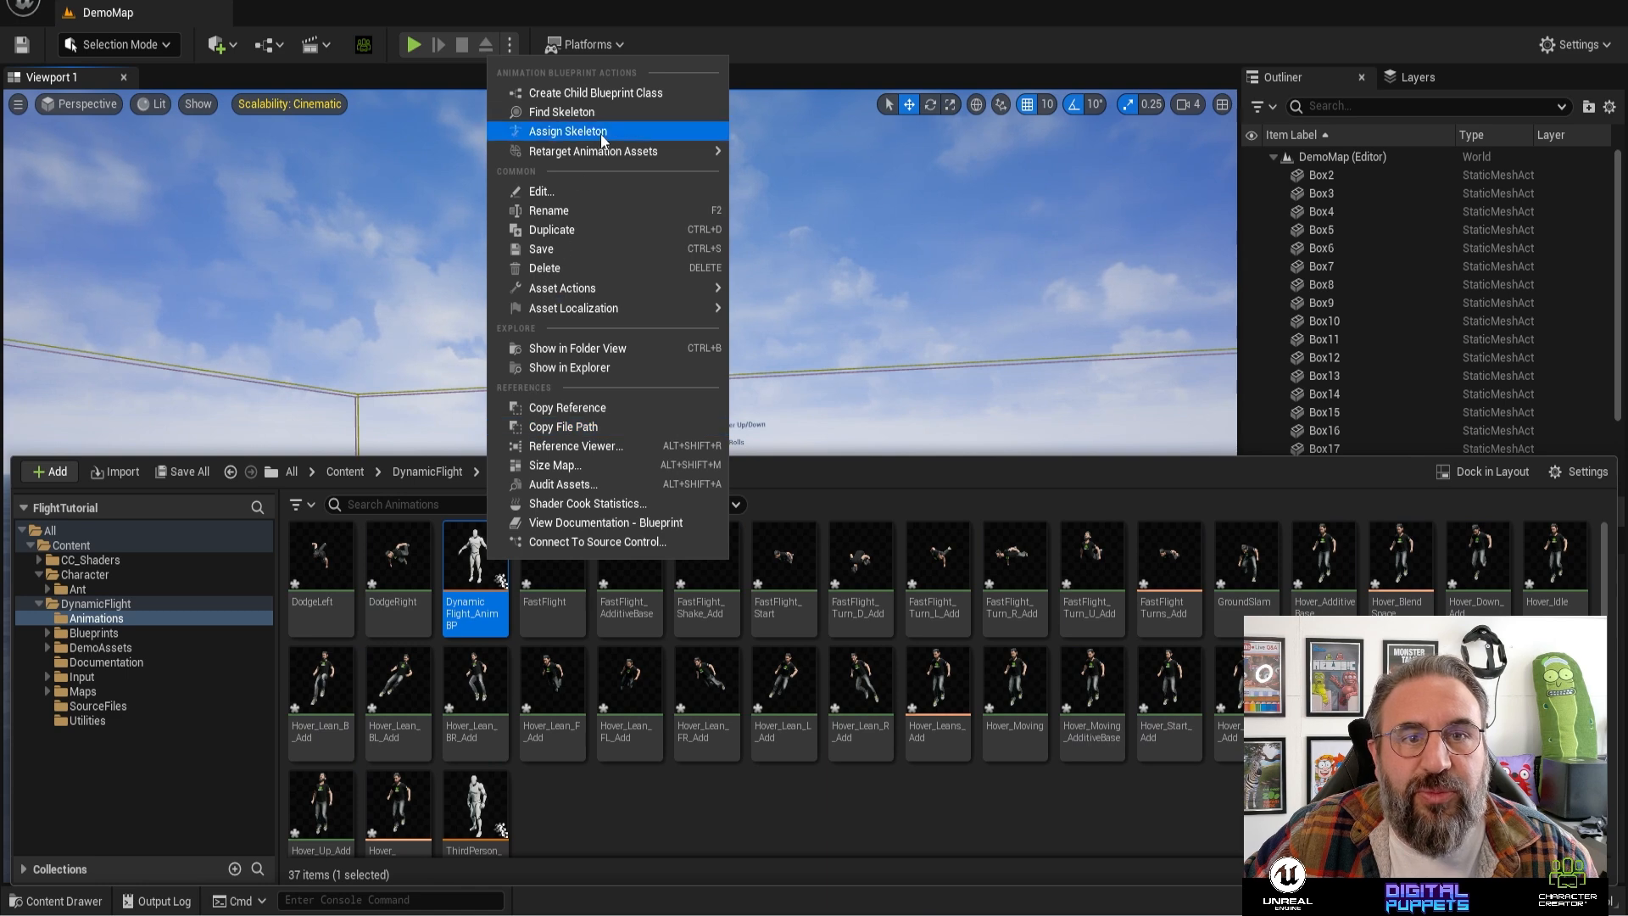
{"action": "left_click", "coordinate": [602, 134]}
{"action": "left_click", "coordinate": [746, 256]}
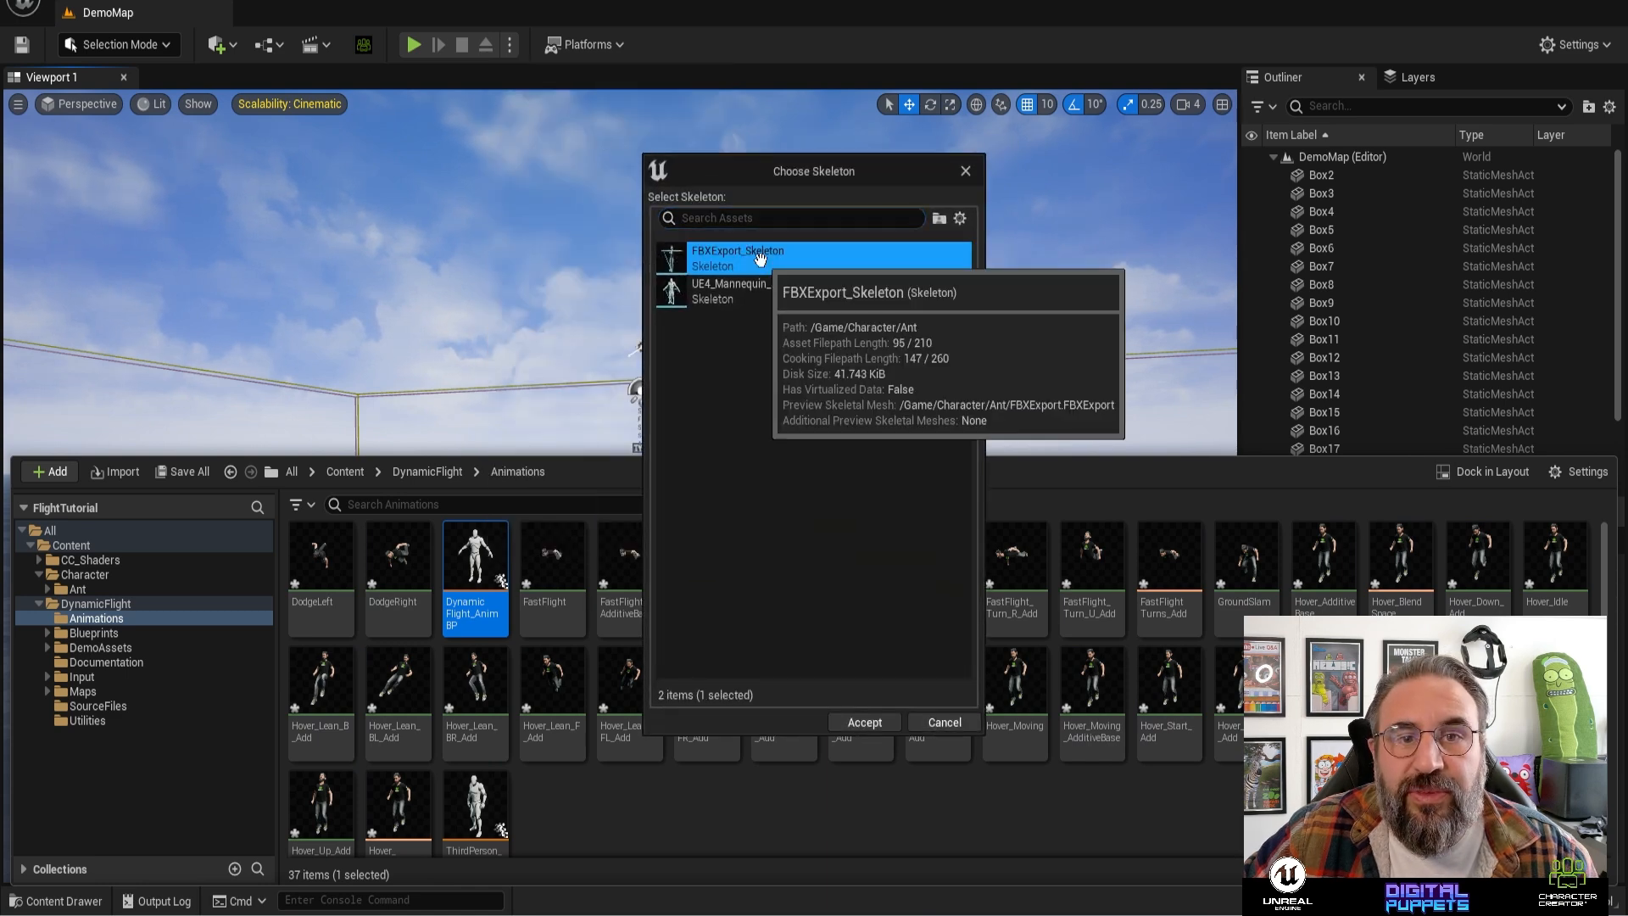
{"action": "left_click", "coordinate": [854, 719]}
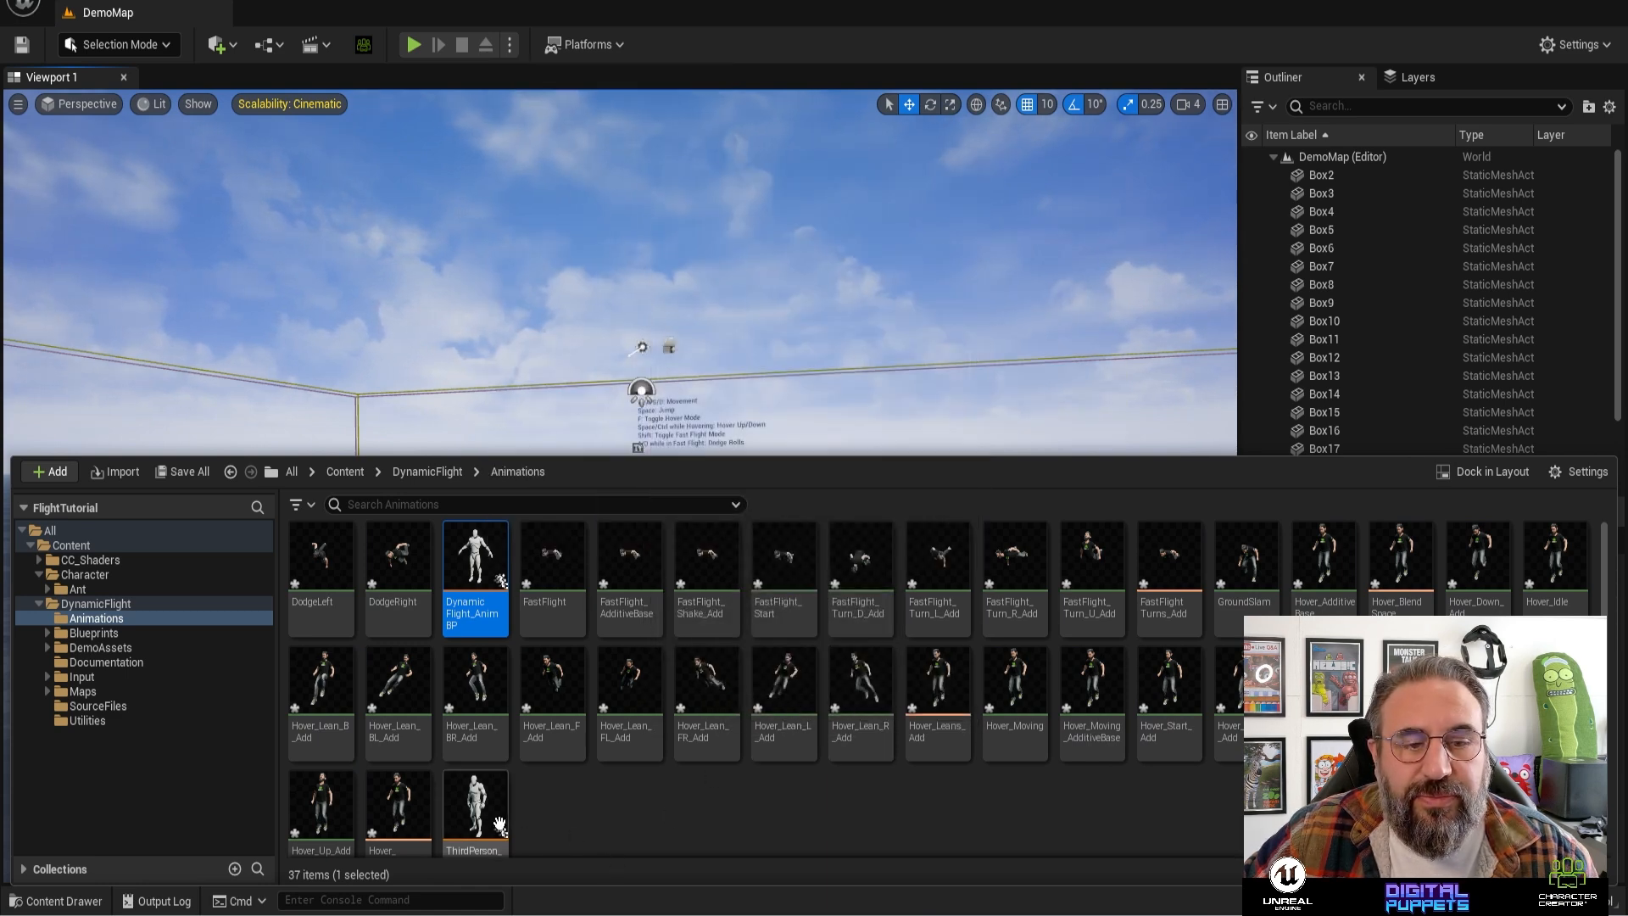
- Assign FBXExport_Skeleton to the ThirdPerson_AnimBP animation blueprint and save all unsaved project content
{"action": "right_click", "coordinate": [499, 823]}
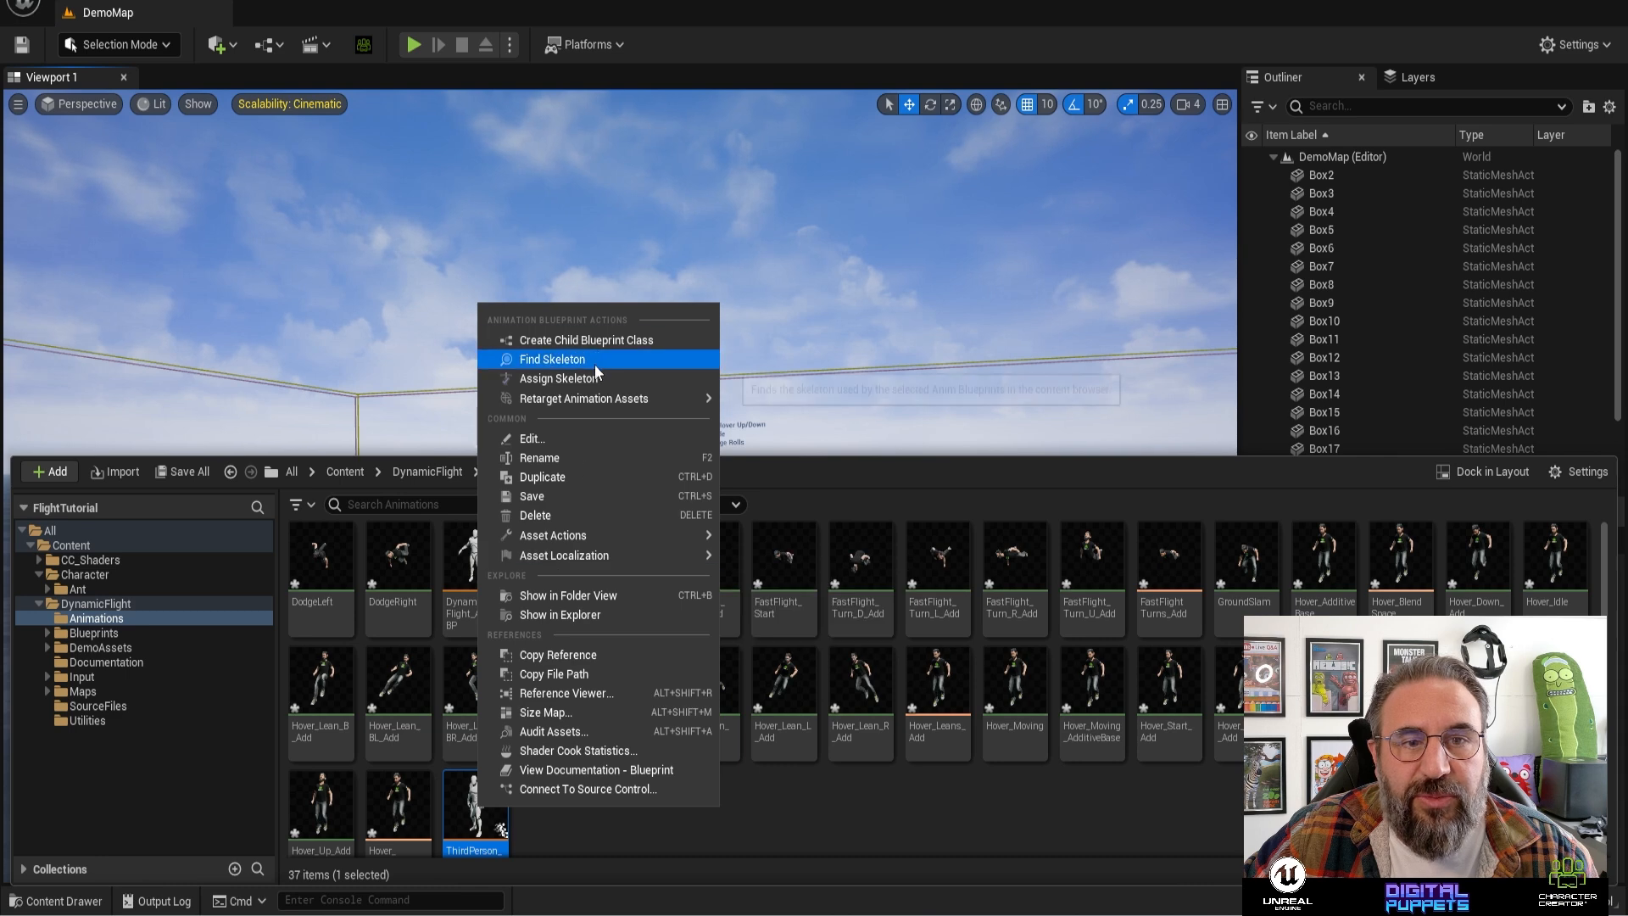
{"action": "left_click", "coordinate": [593, 378]}
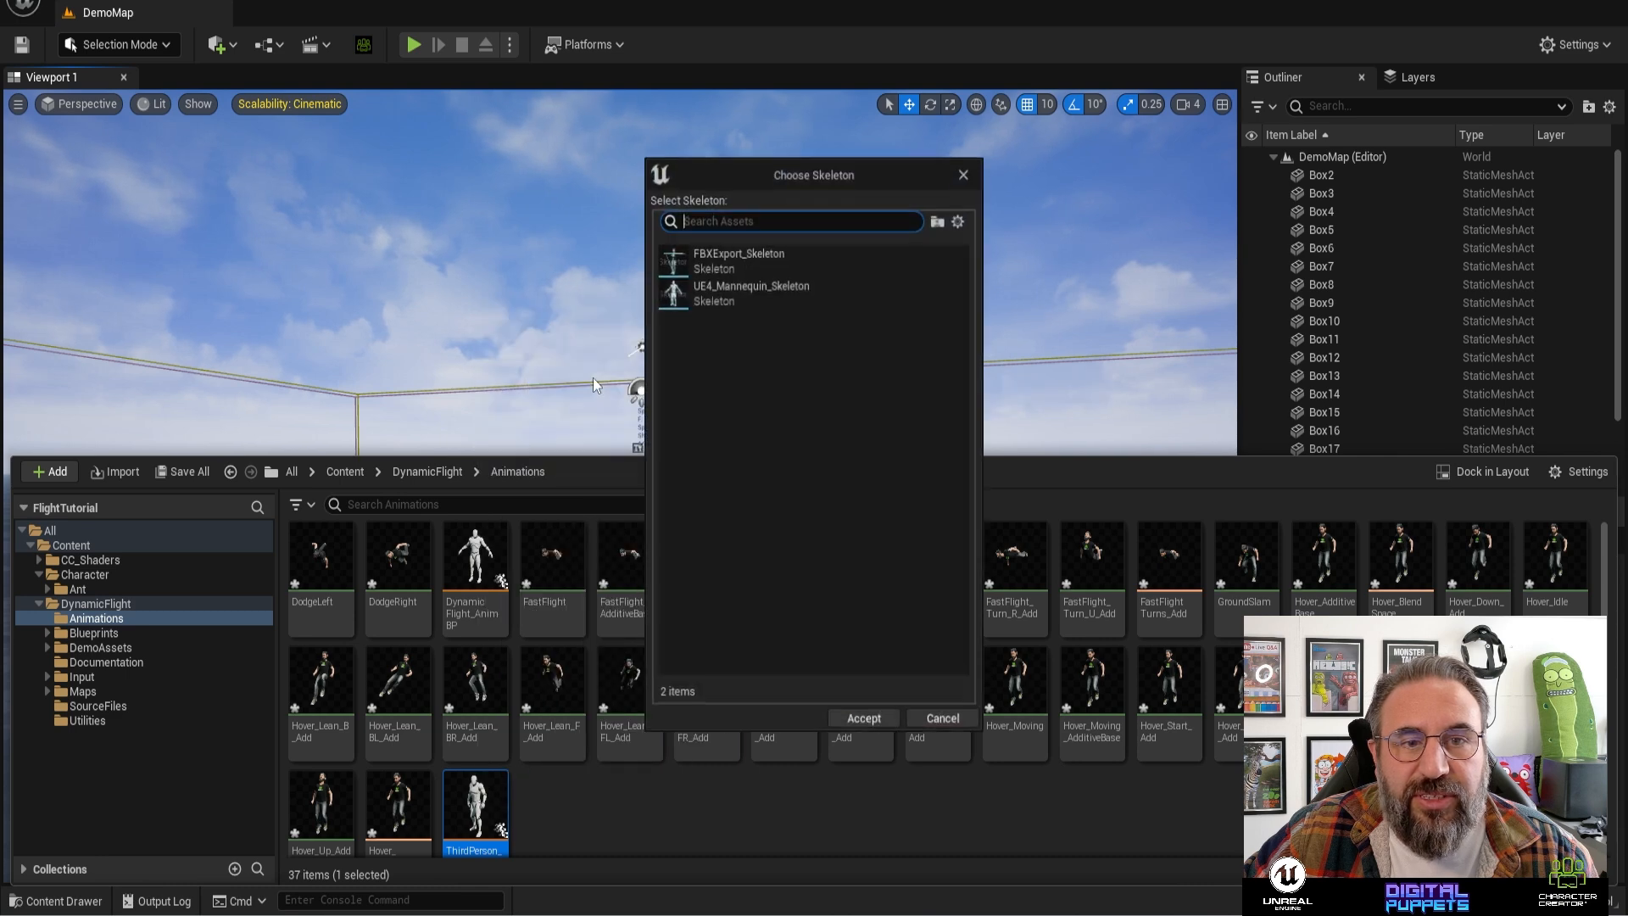
{"action": "left_click", "coordinate": [864, 725]}
{"action": "left_click", "coordinate": [39, 5]}
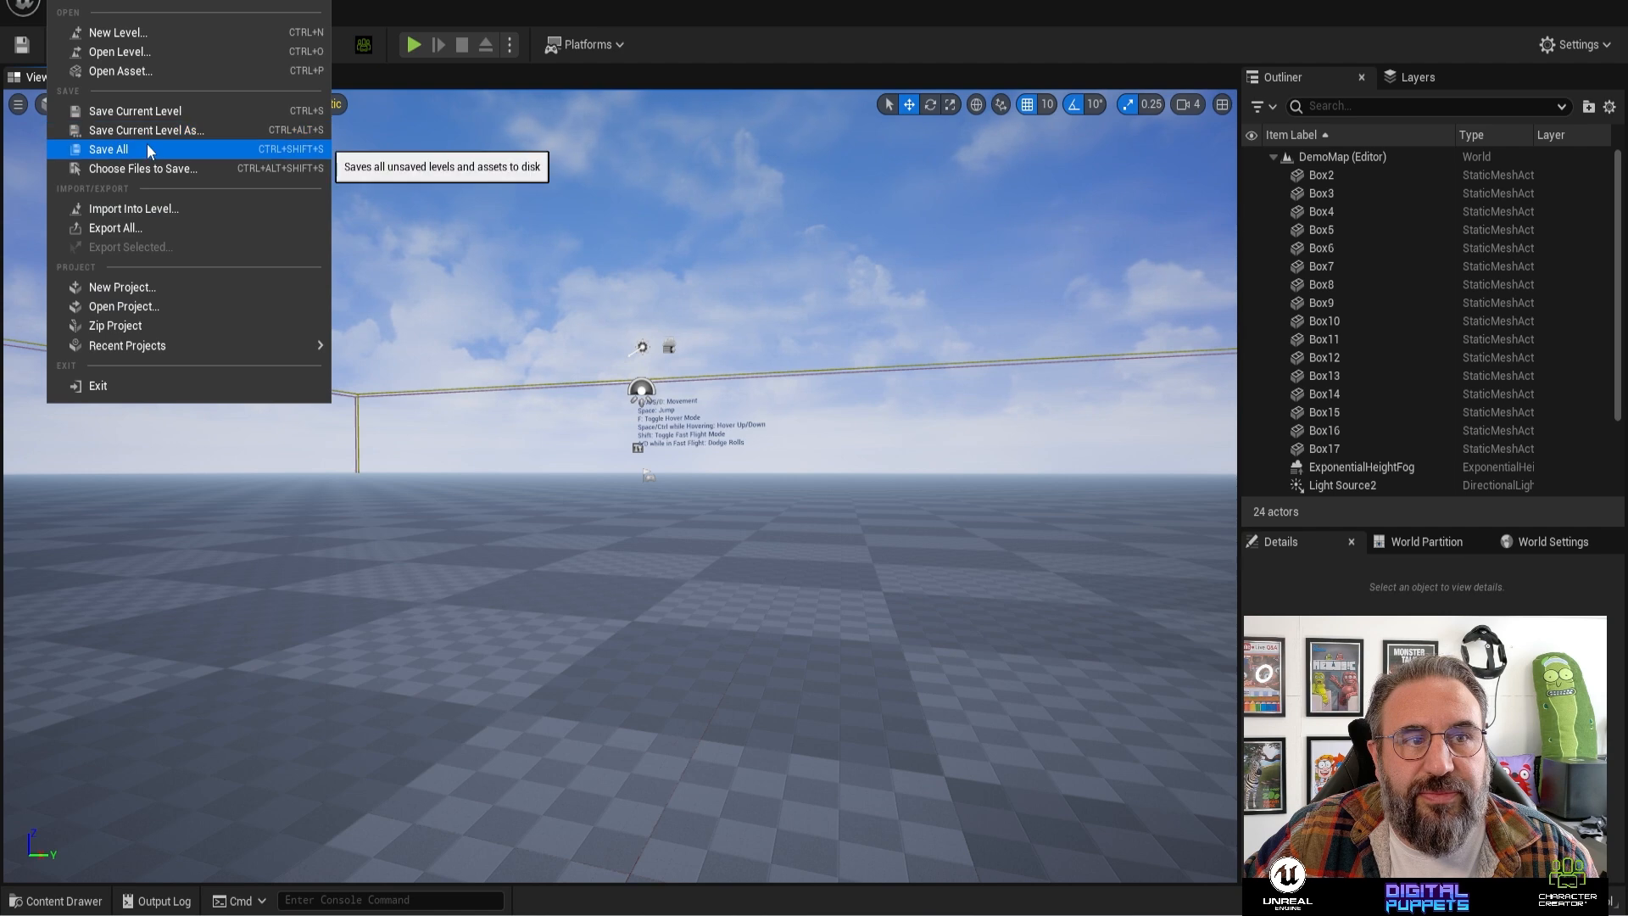
{"action": "left_click", "coordinate": [146, 147]}
- Open the Mannequin character's Animations folder under DemoAssets in DynamicFlight
{"action": "left_click", "coordinate": [82, 911]}
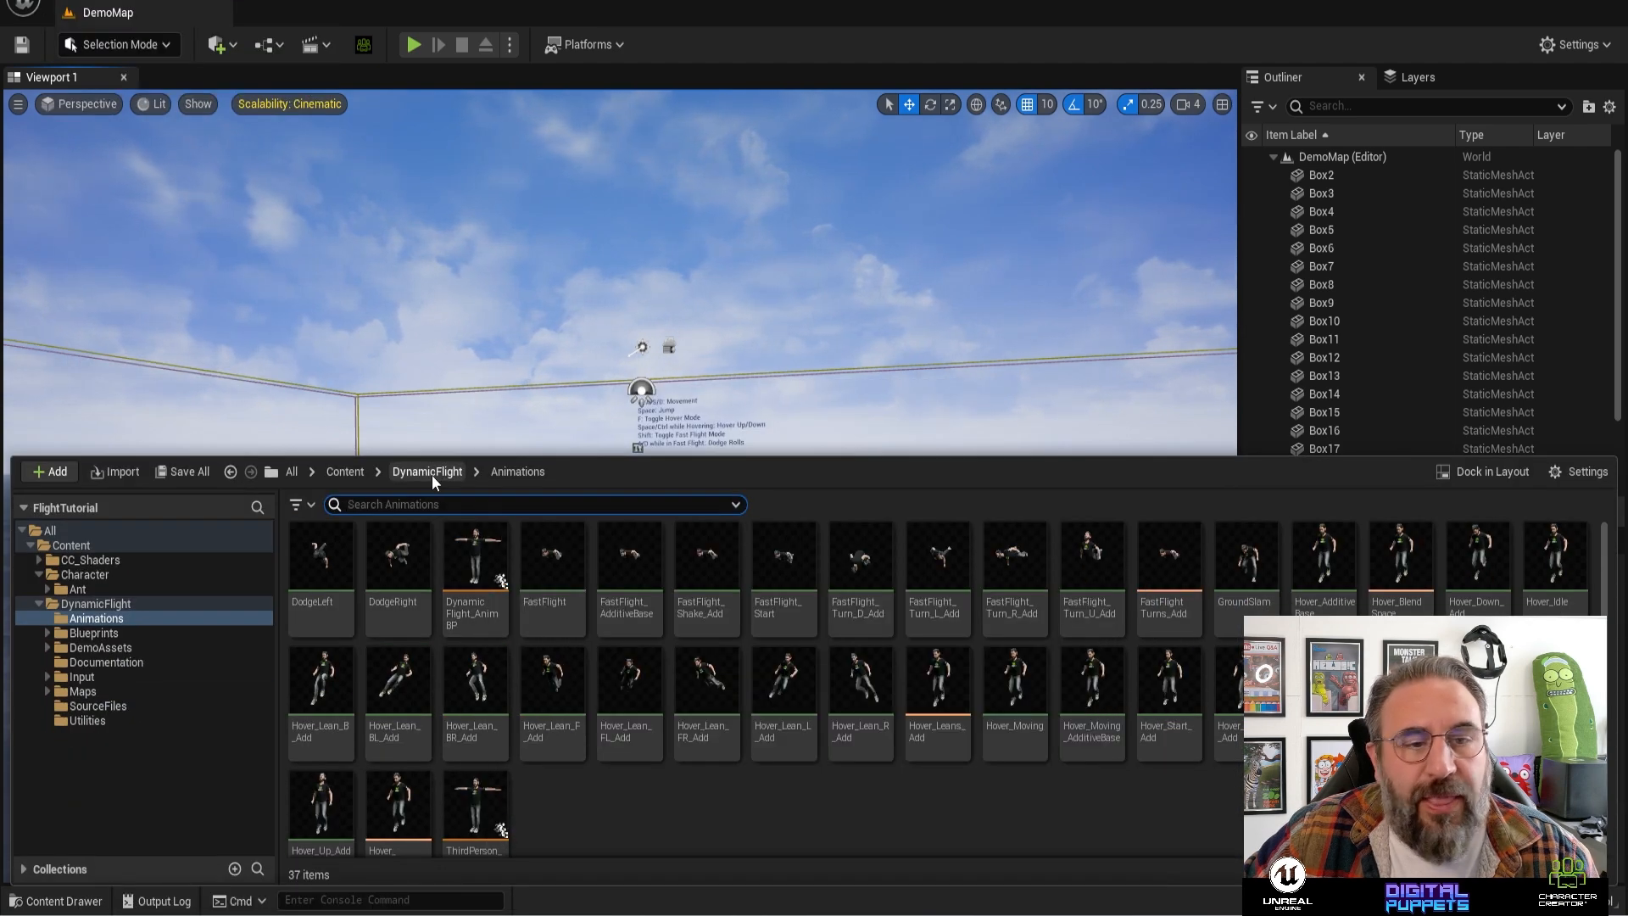
{"action": "left_click", "coordinate": [428, 472]}
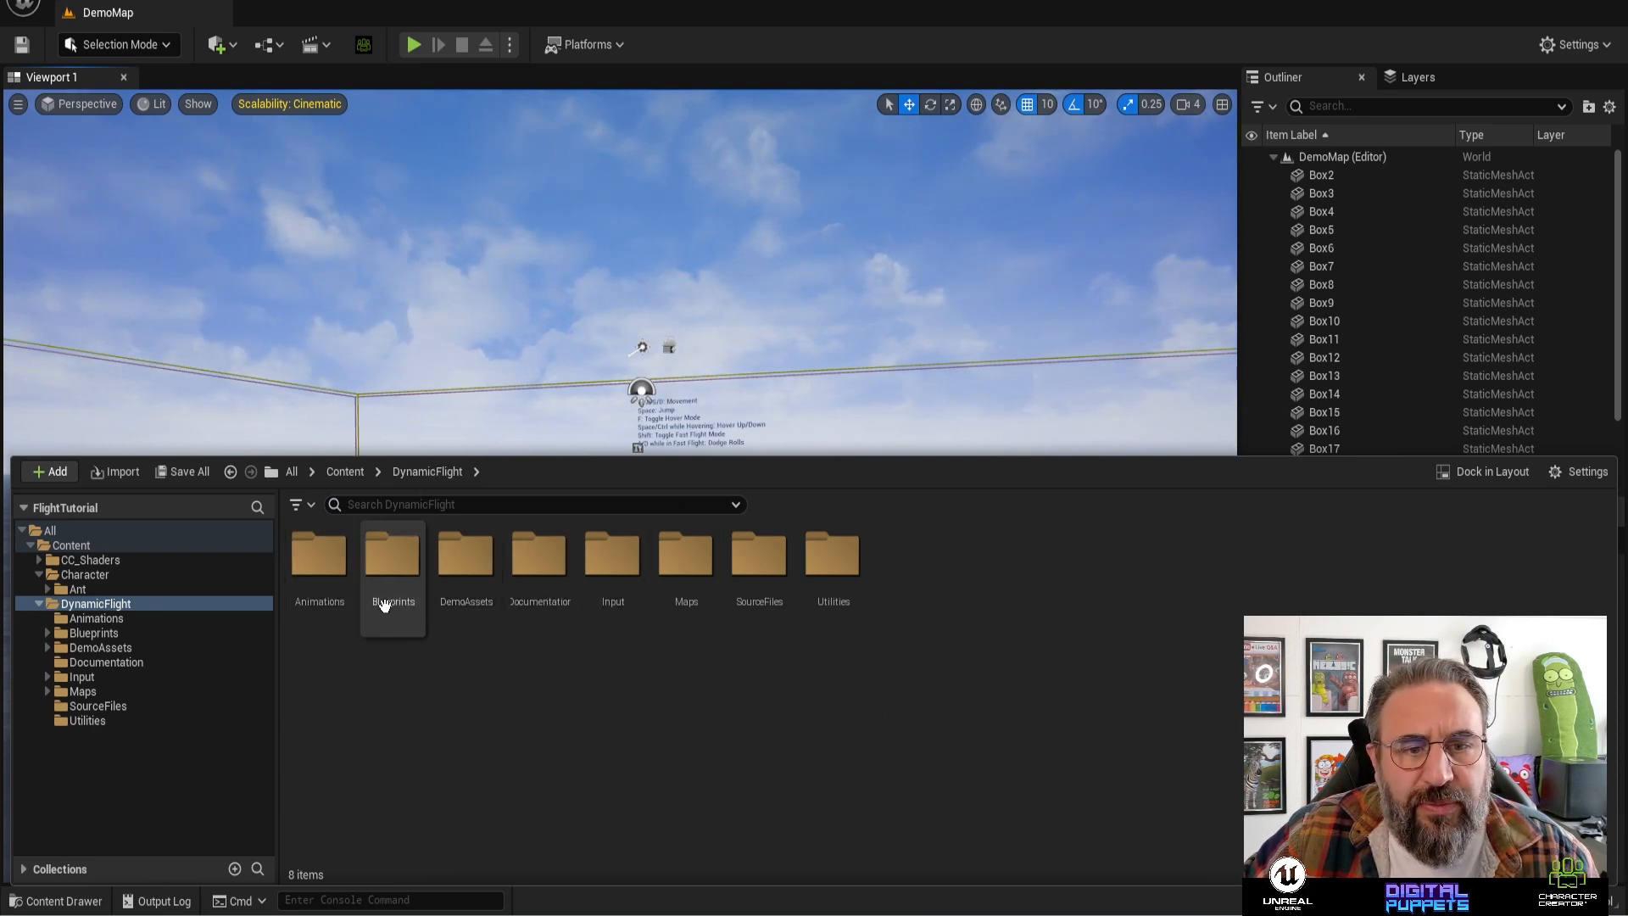
{"action": "double_click", "coordinate": [465, 551]}
{"action": "double_click", "coordinate": [297, 575]}
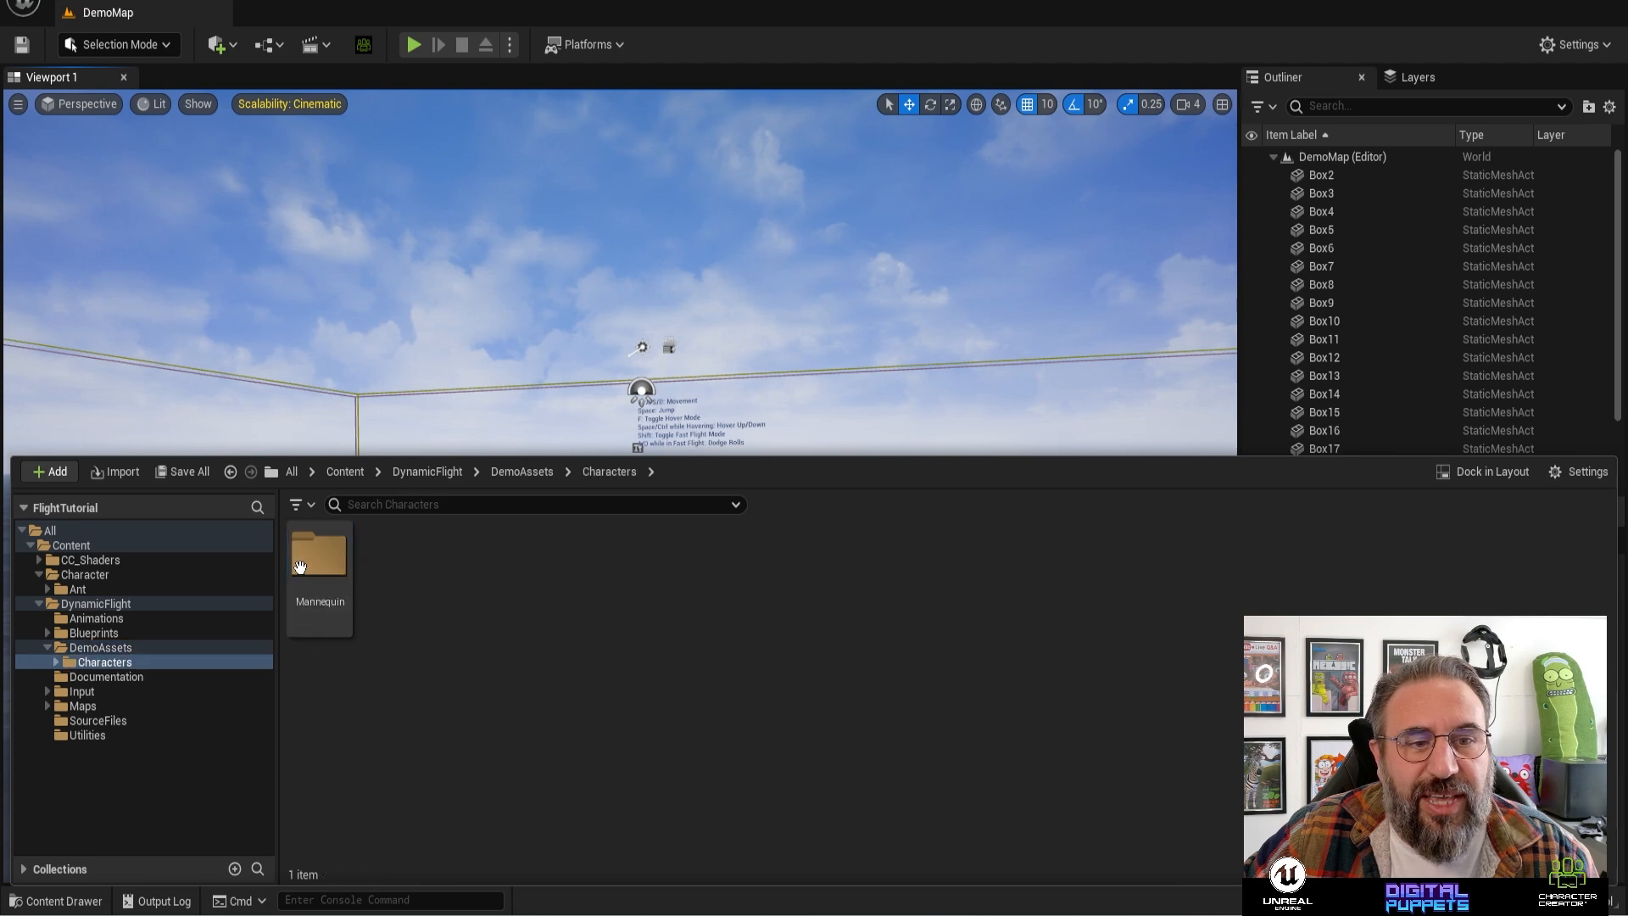
{"action": "double_click", "coordinate": [302, 568]}
{"action": "double_click", "coordinate": [305, 565]}
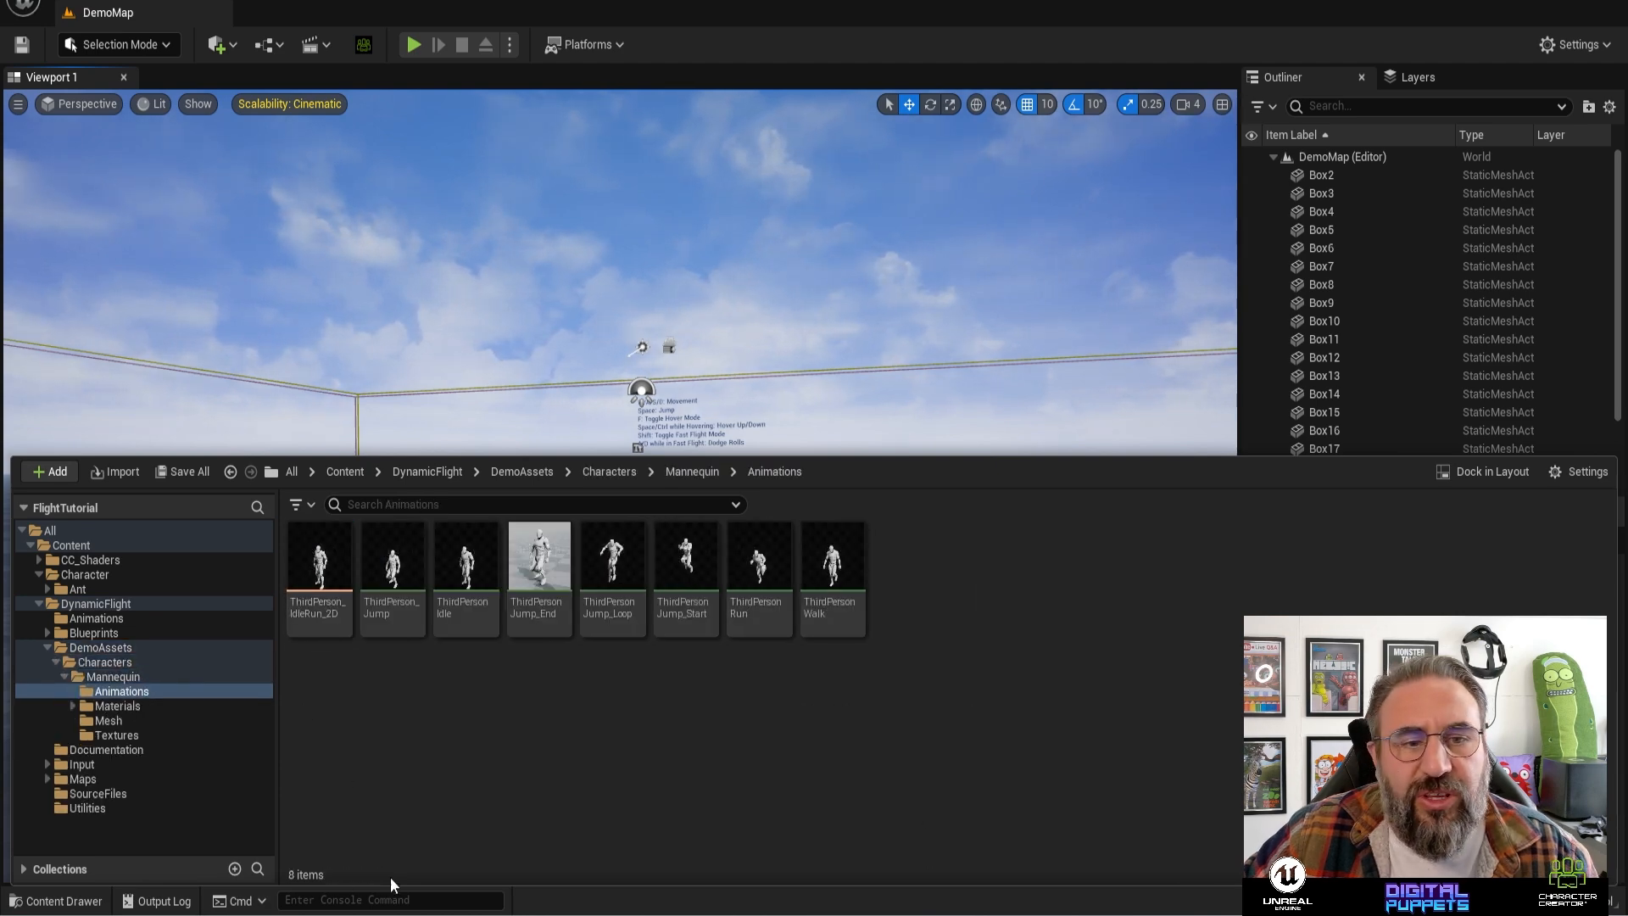
- Replace the skeleton of all ThirdPerson animation assets in the Mannequin Animations folder with FBXExport_Skeleton
{"action": "left_click", "coordinate": [316, 577]}
{"action": "left_click", "coordinate": [836, 572], "text": "shift"}
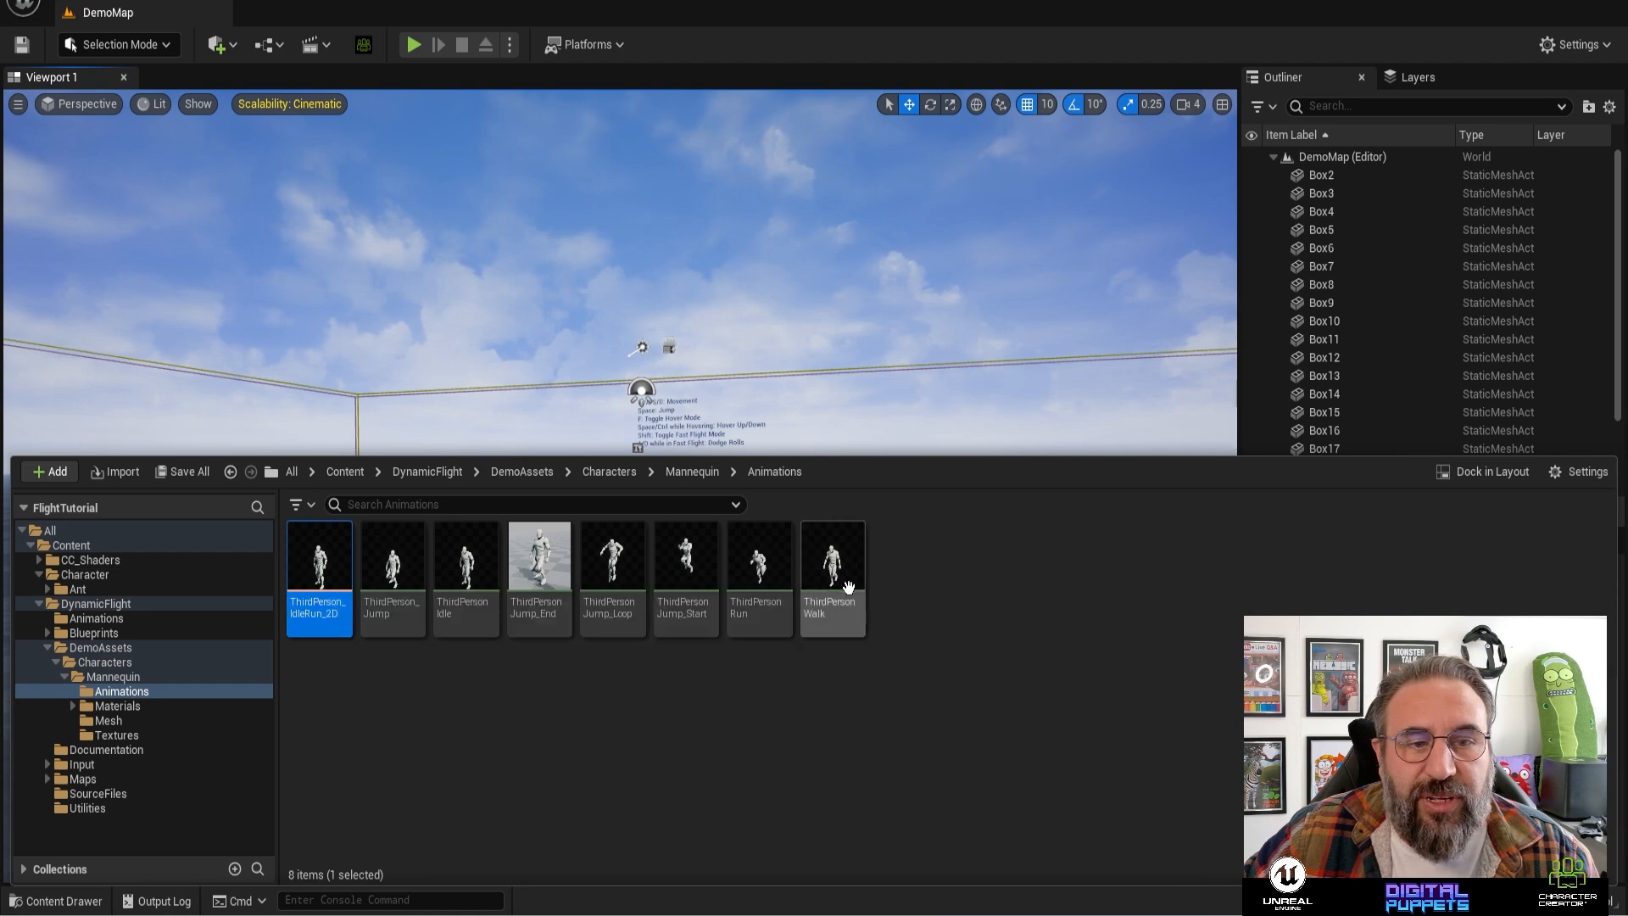
{"action": "right_click", "coordinate": [839, 581]}
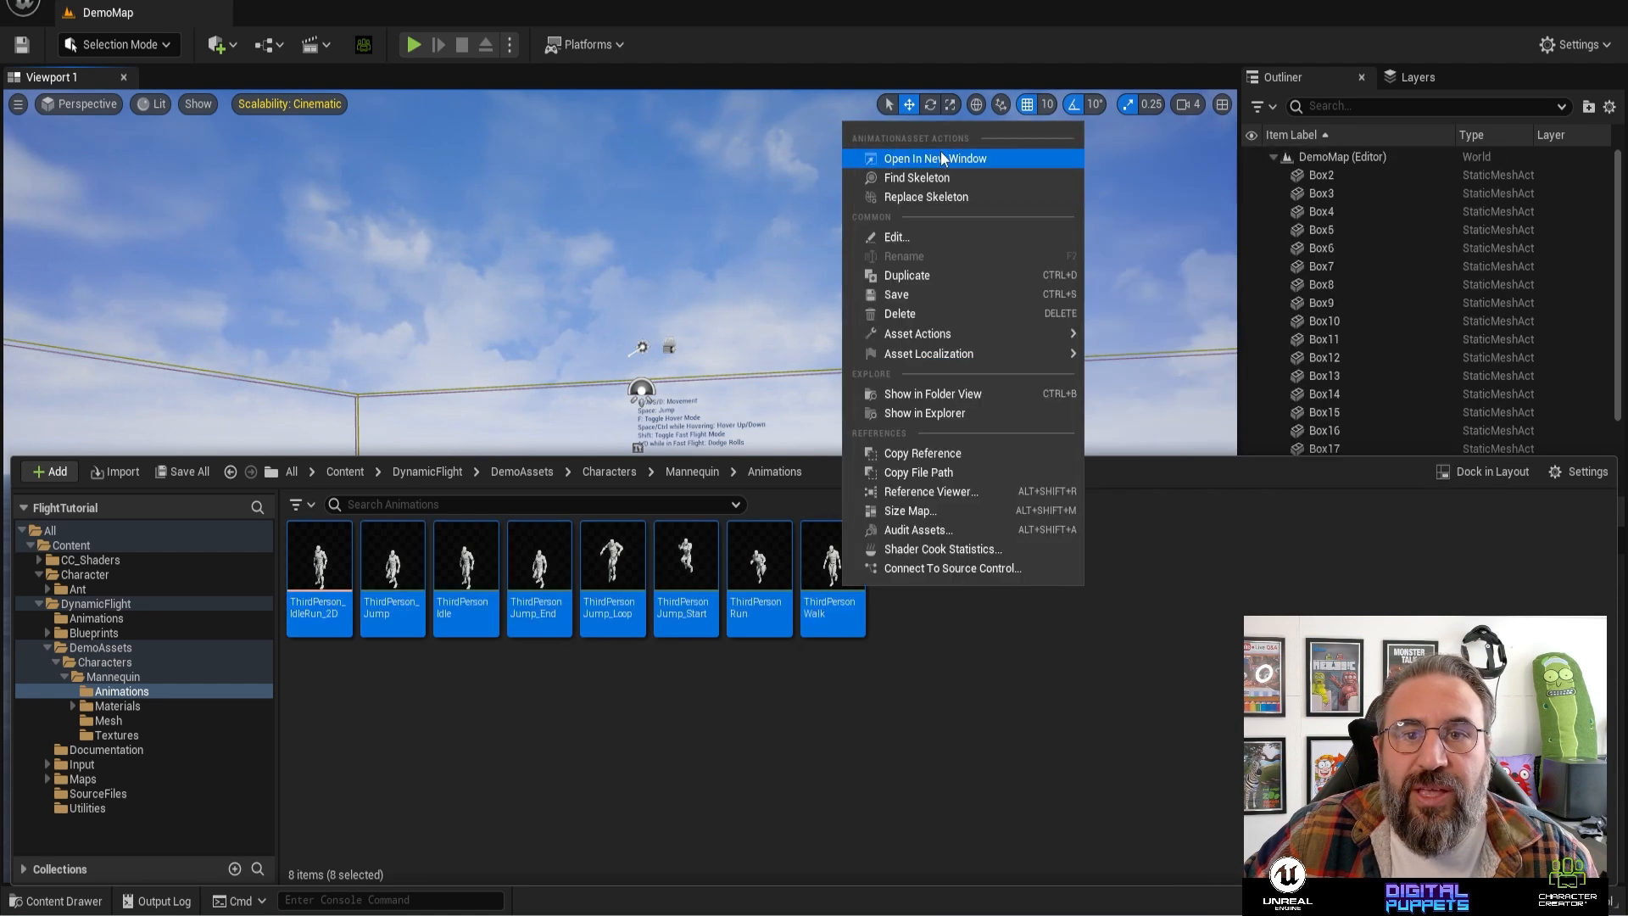
{"action": "left_click", "coordinate": [963, 197]}
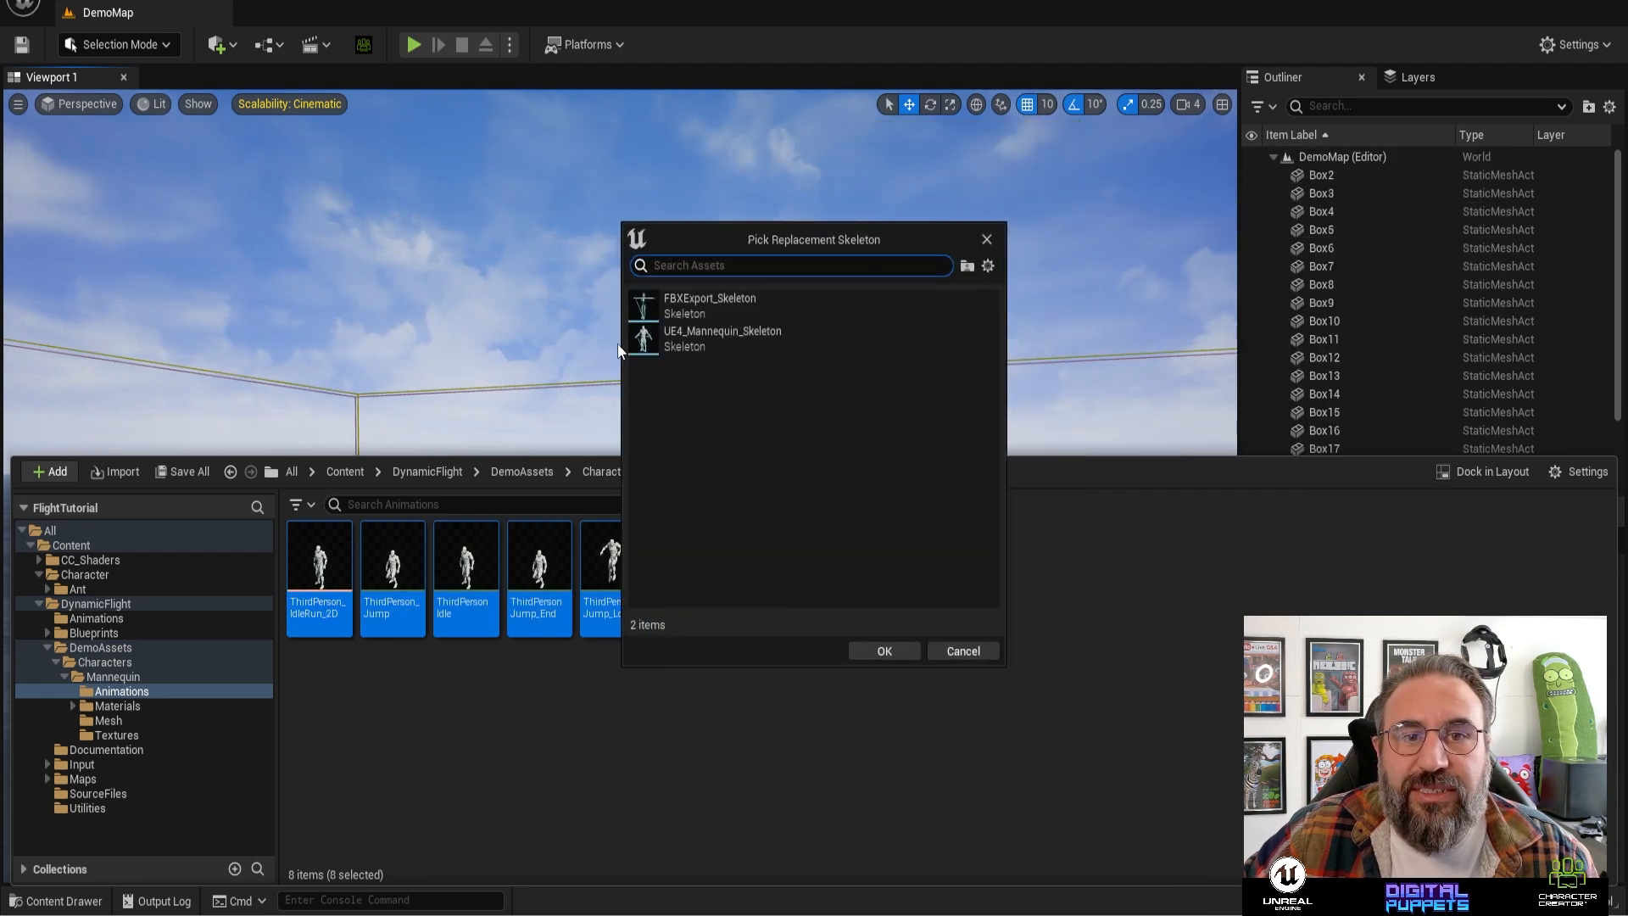
{"action": "left_click", "coordinate": [712, 306]}
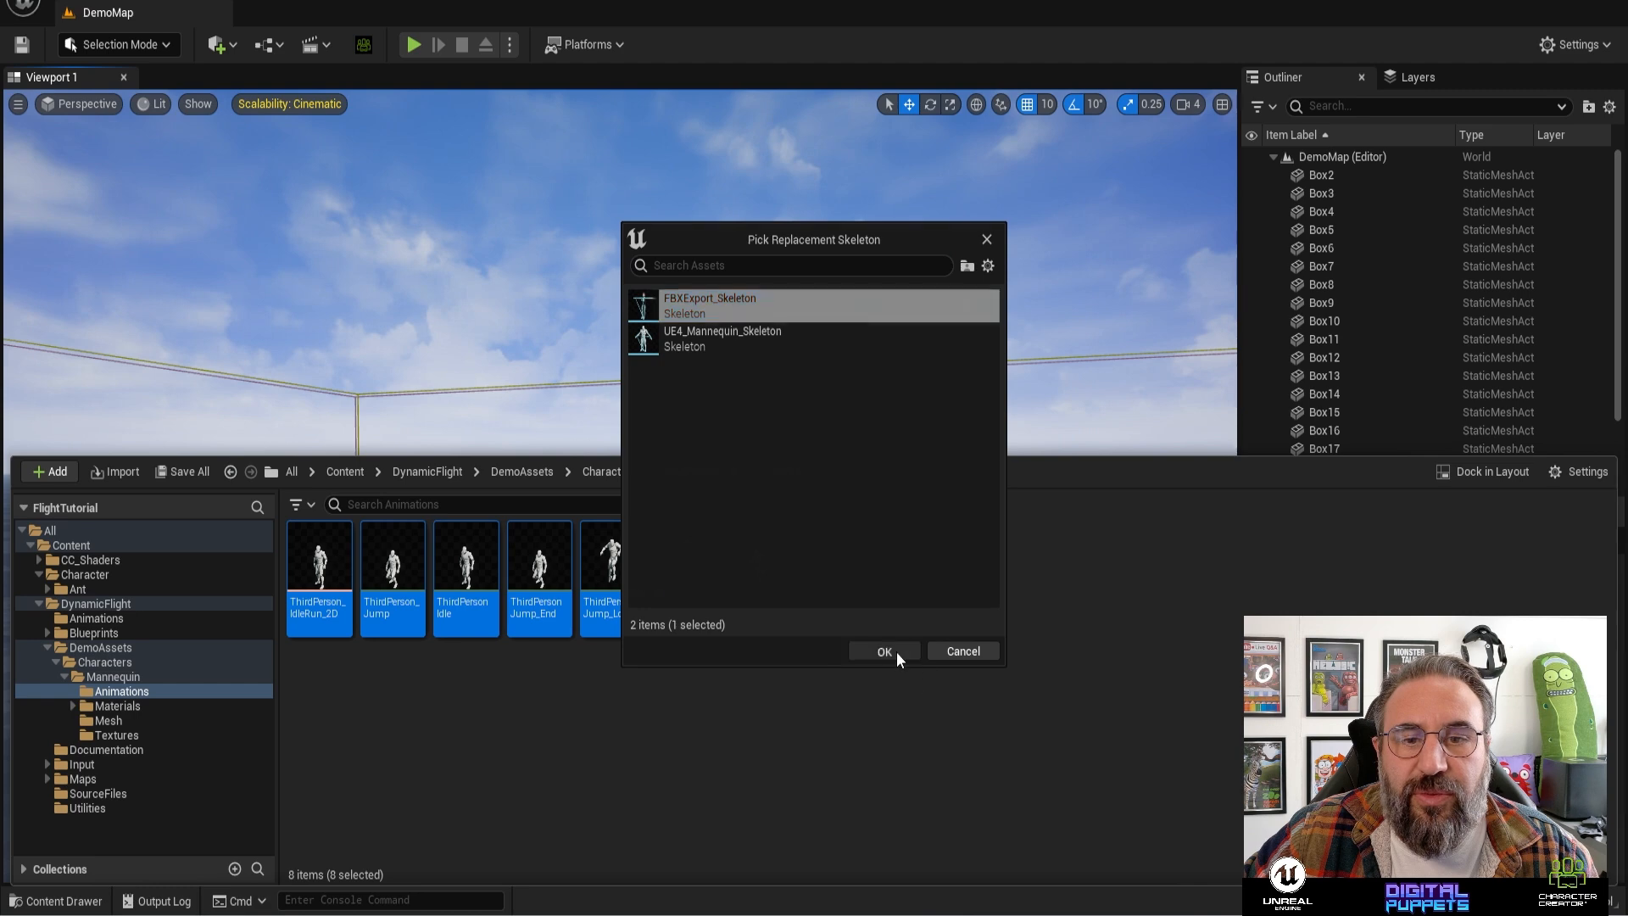
{"action": "left_click", "coordinate": [883, 651]}
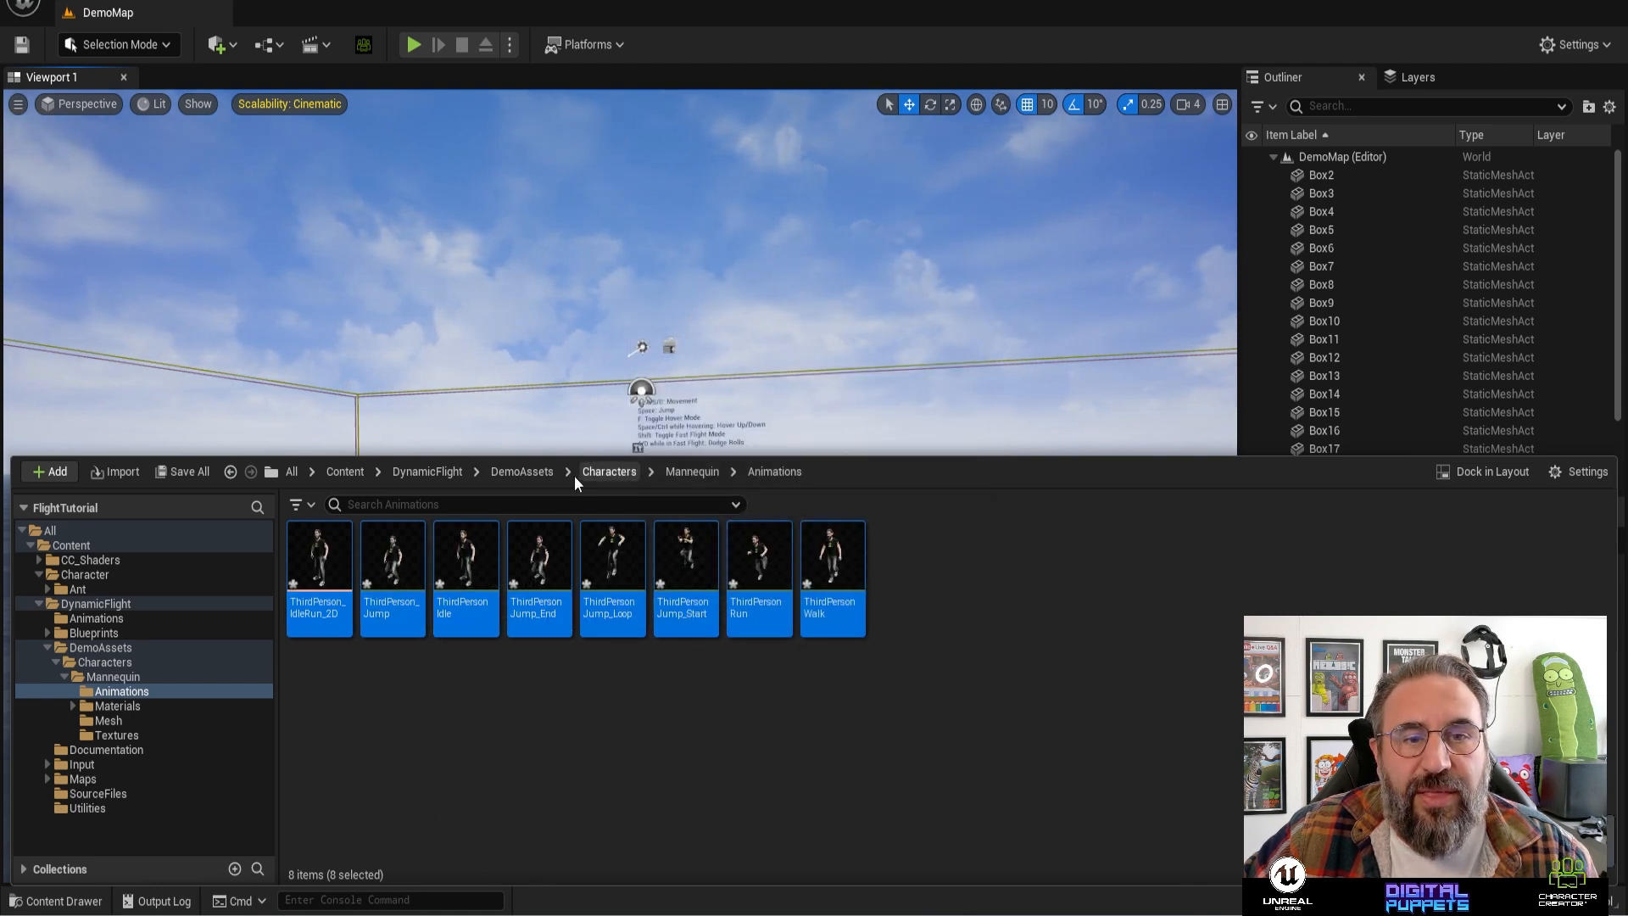
- Open the BP_ThirdPersonCharacter blueprint from DynamicFlight's Blueprints/Characters folder and show its 3D preview
{"action": "left_click", "coordinate": [449, 473]}
{"action": "double_click", "coordinate": [397, 567]}
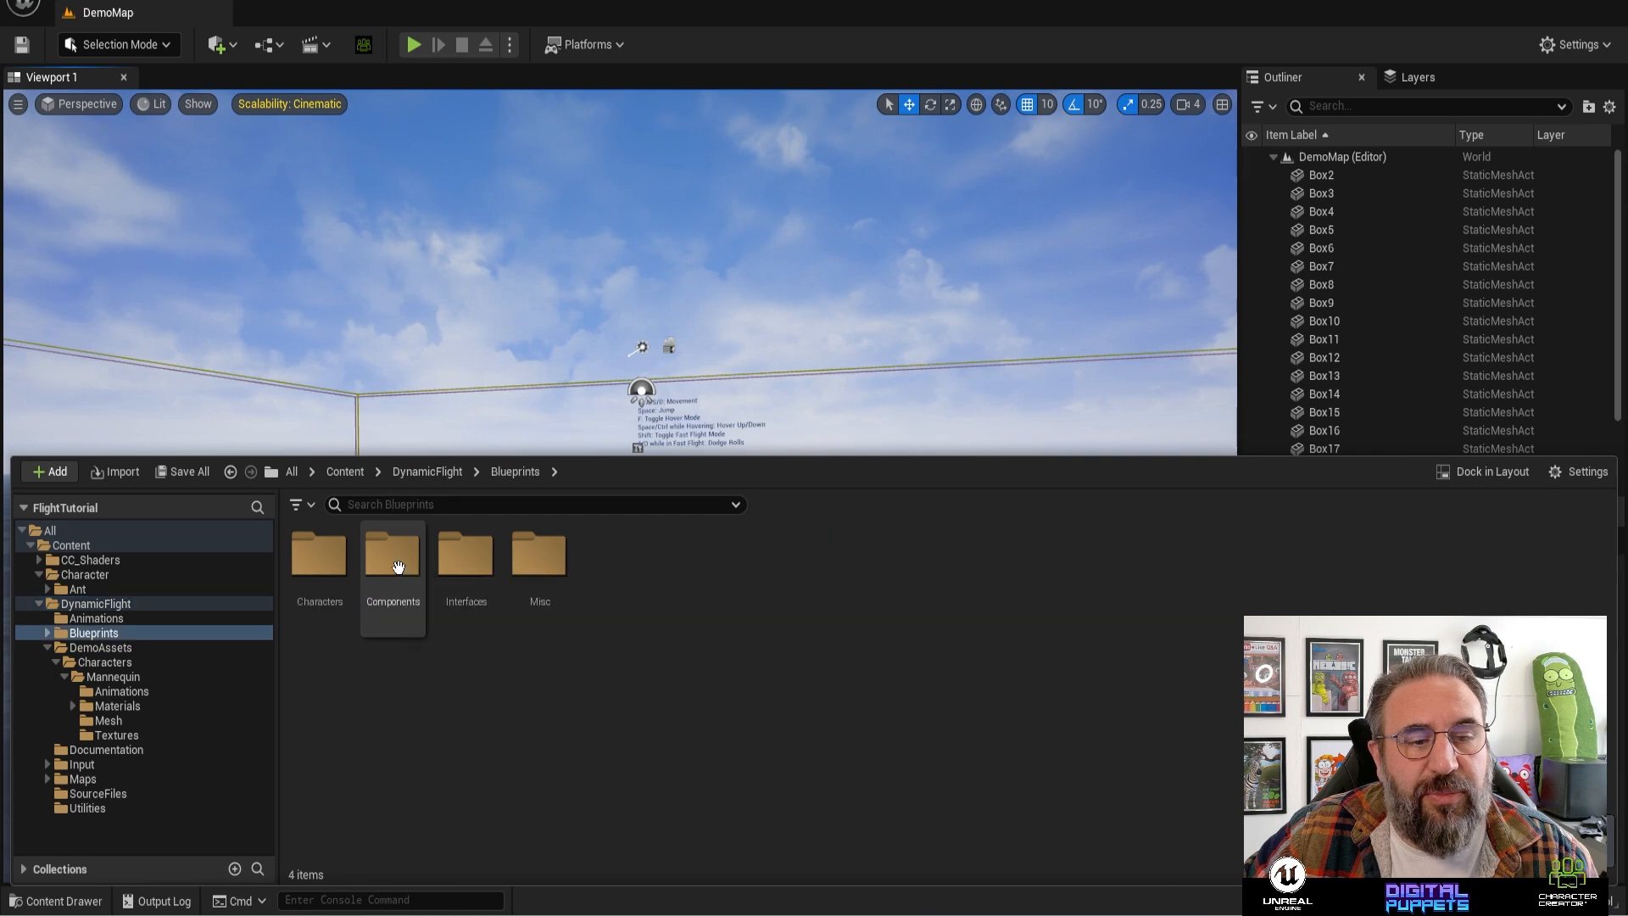
{"action": "double_click", "coordinate": [314, 559]}
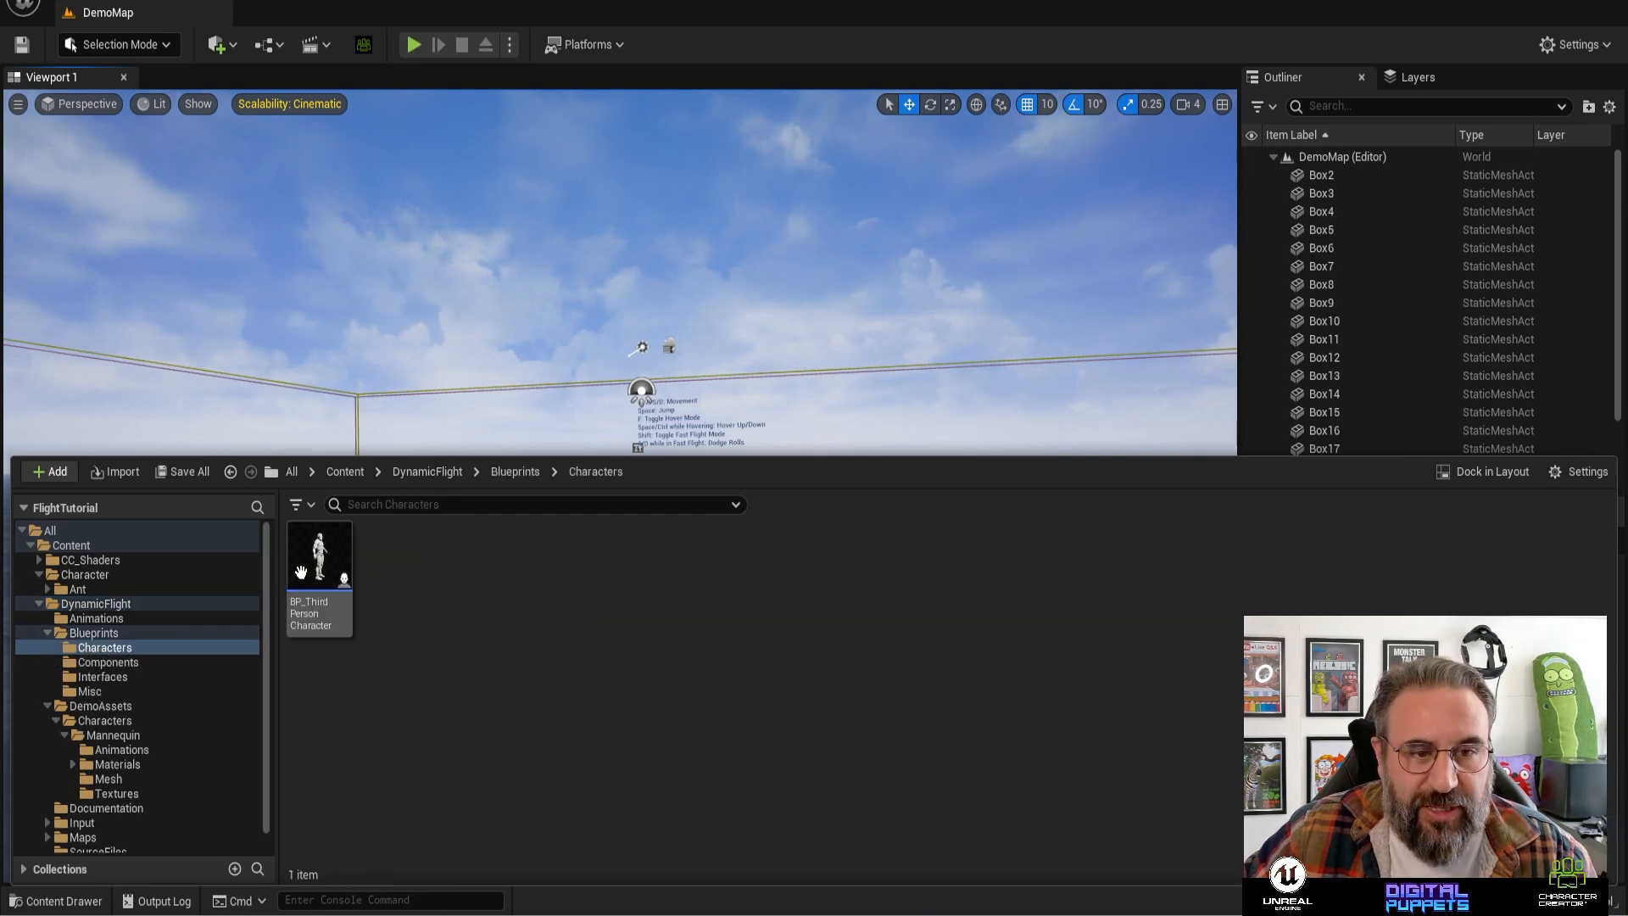
{"action": "left_click", "coordinate": [346, 558]}
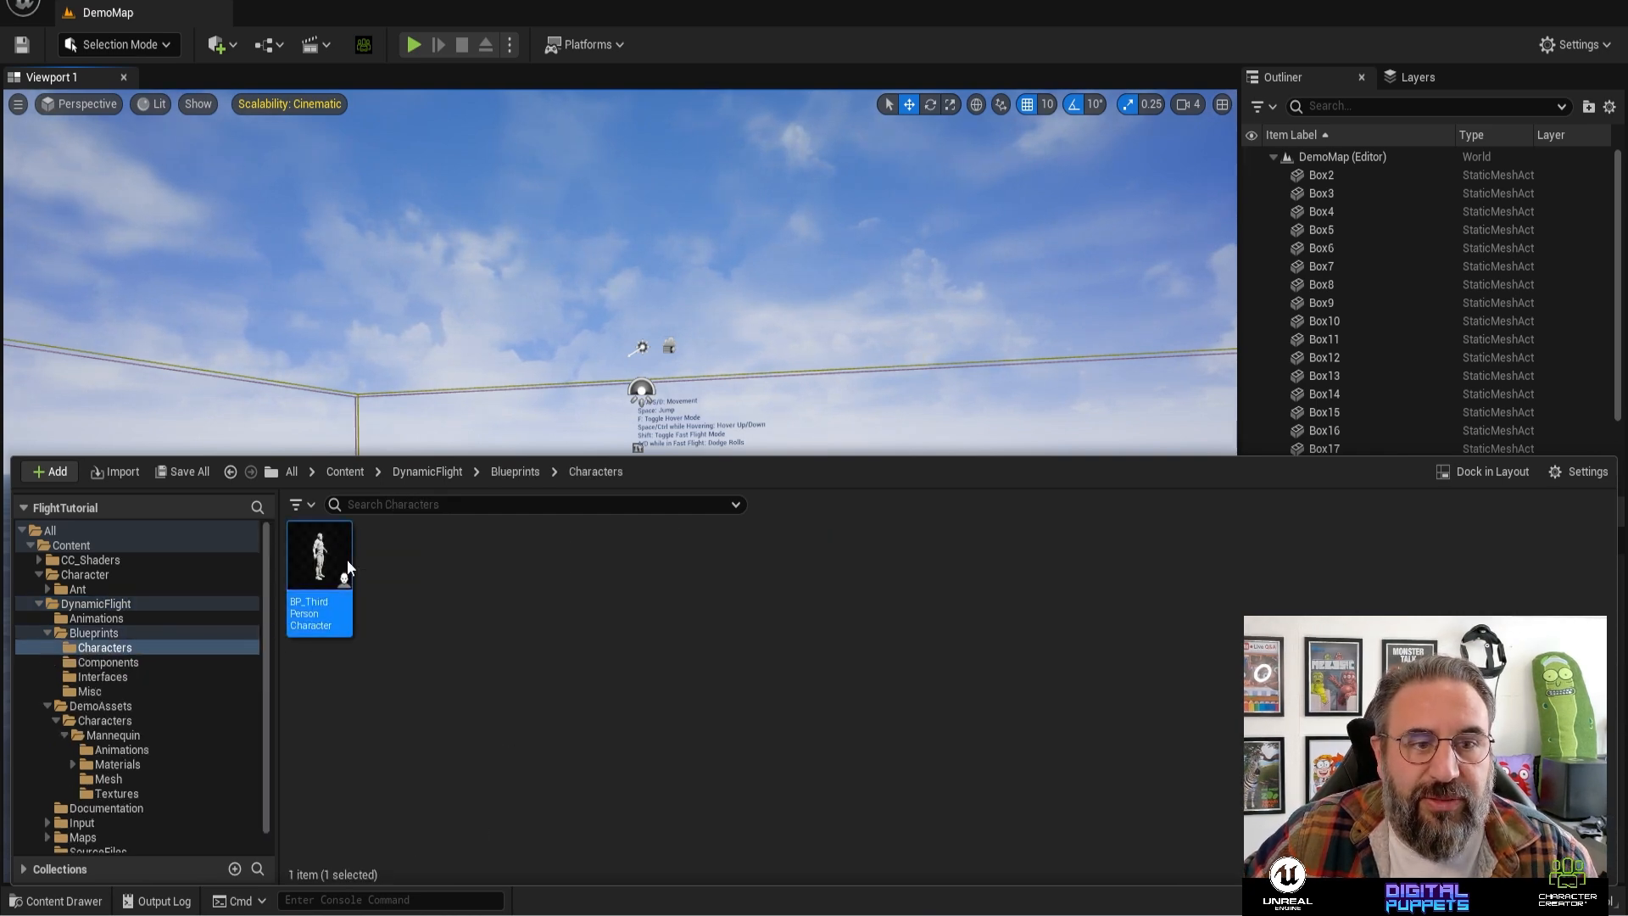
{"action": "double_click", "coordinate": [348, 558]}
{"action": "double_click", "coordinate": [1399, 59]}
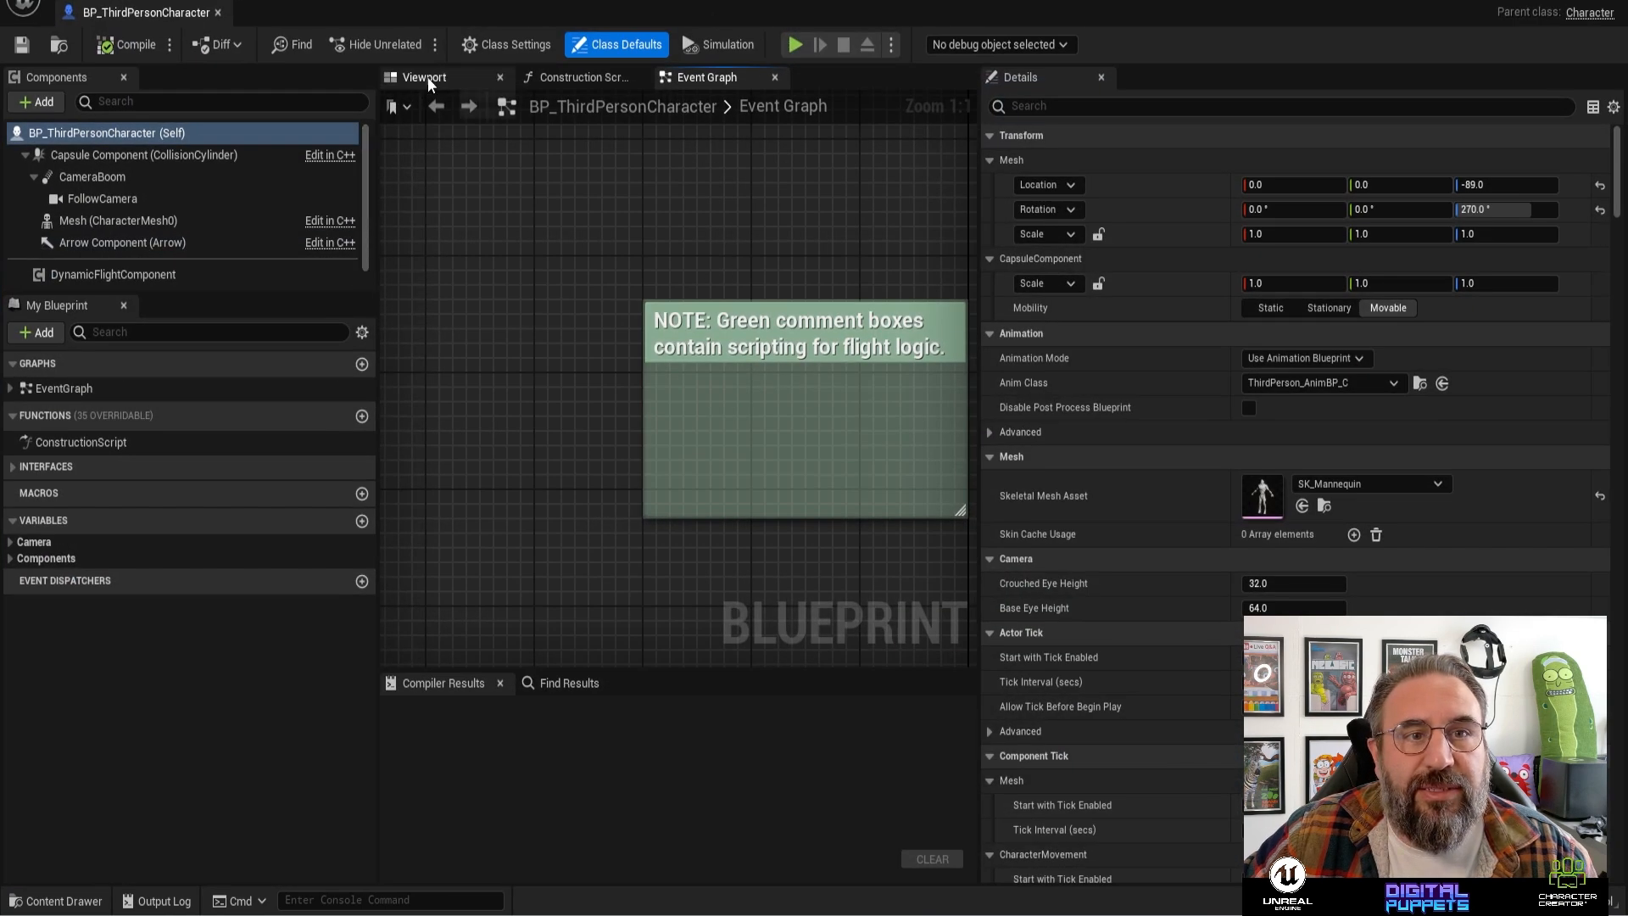
{"action": "left_click", "coordinate": [426, 78]}
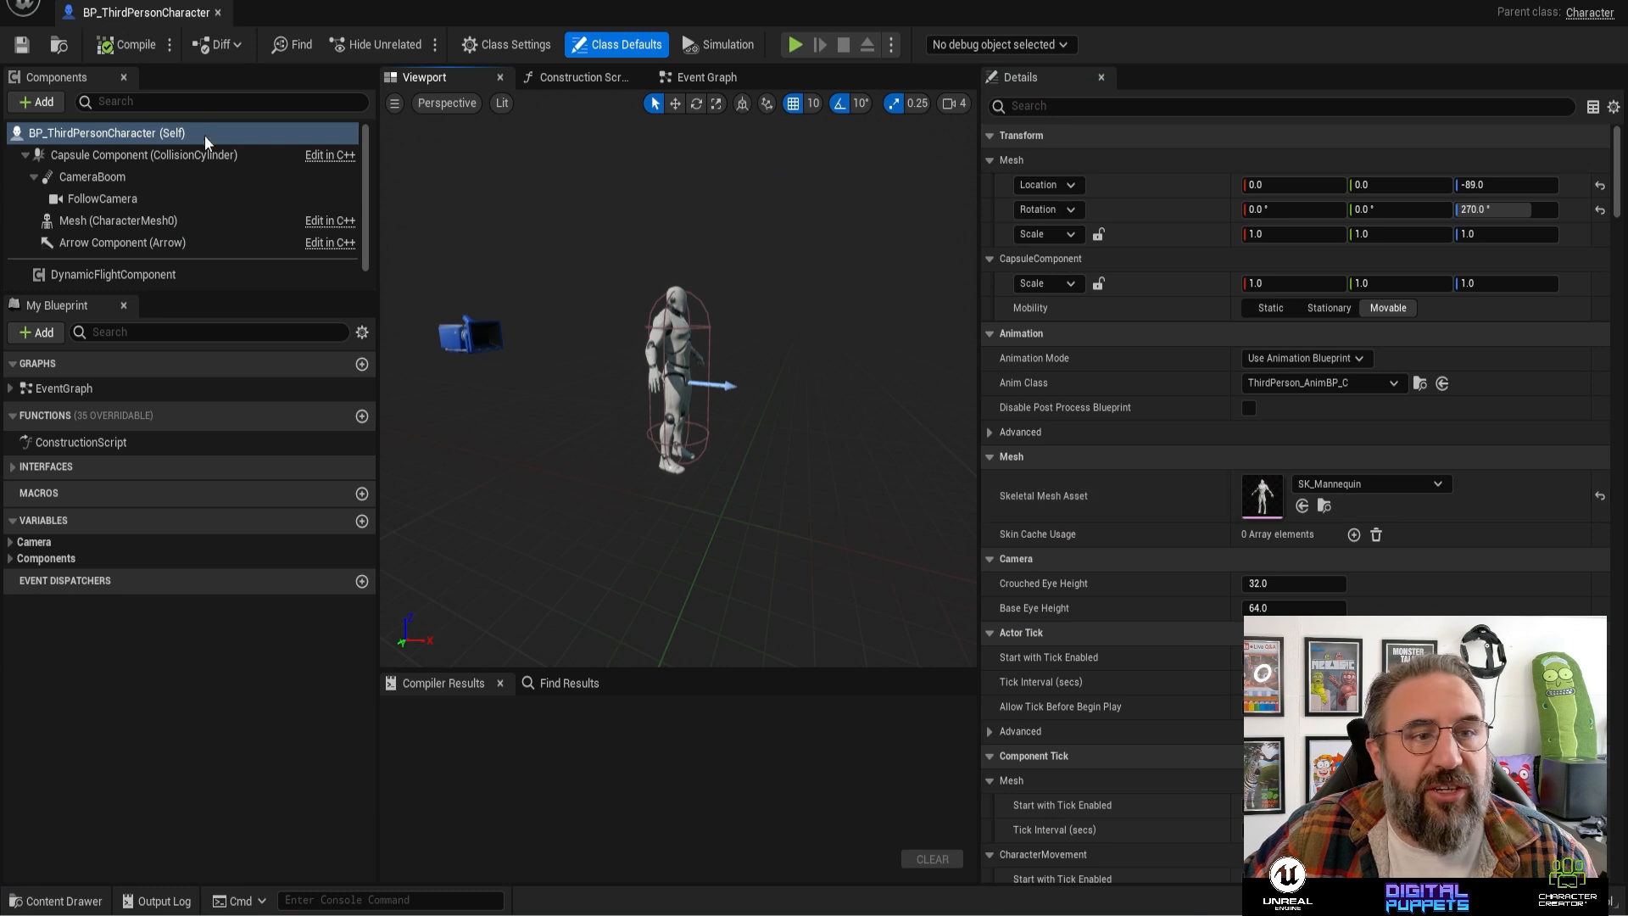
- Set BP_ThirdPersonCharacter's skeletal mesh asset to FBXExport, compile and close the blueprint, and save everything
{"action": "left_click", "coordinate": [158, 224]}
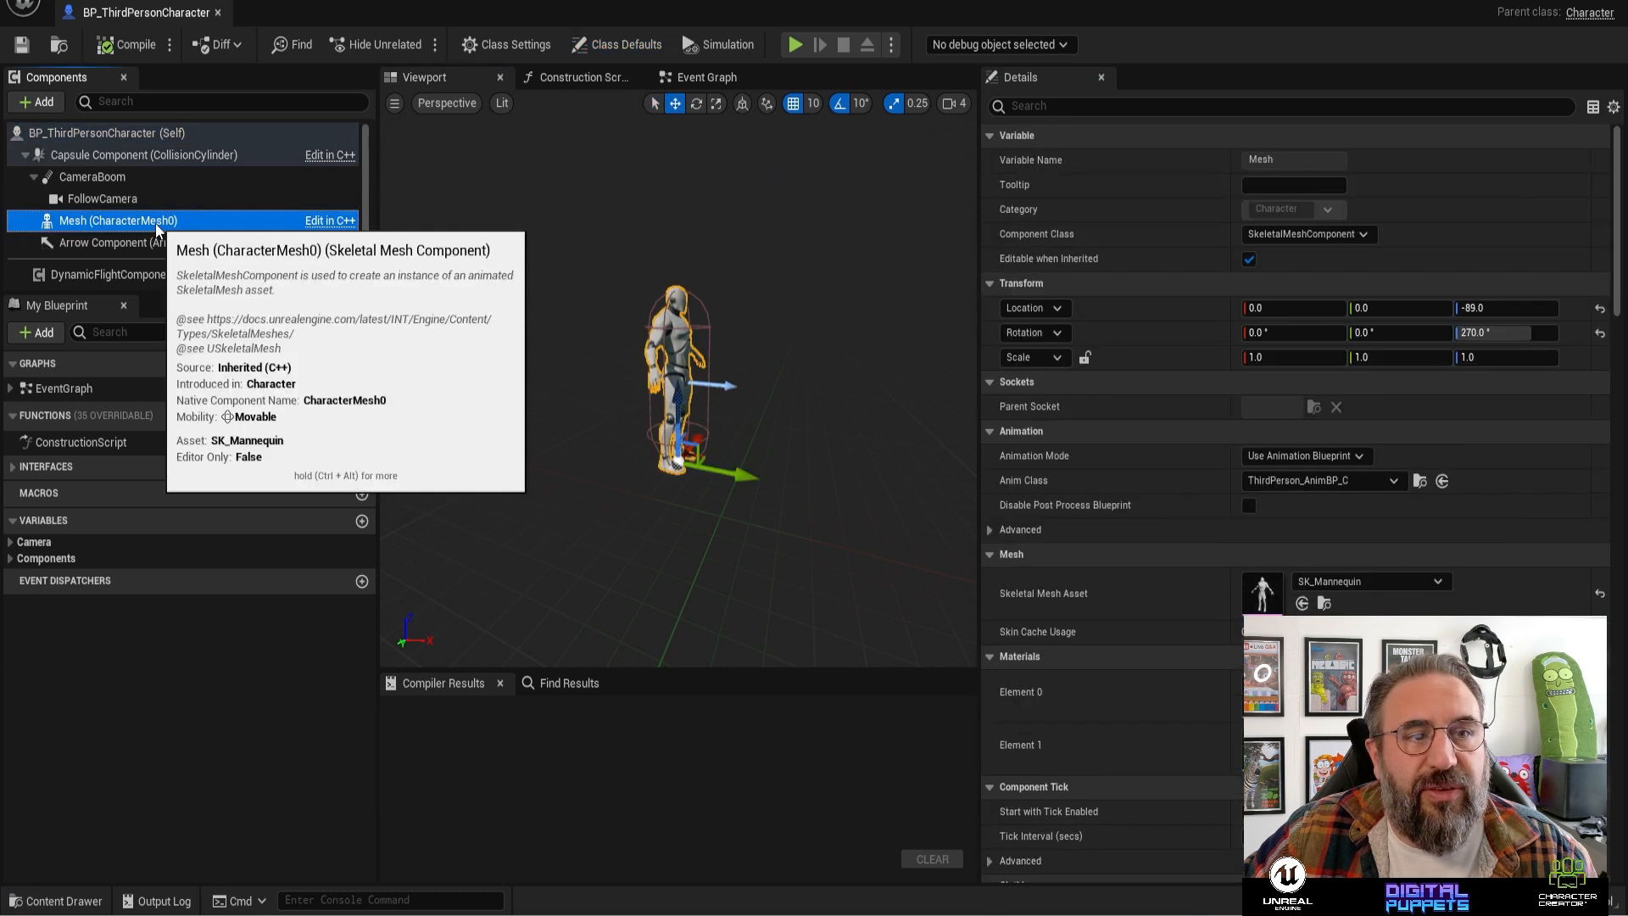
{"action": "left_click", "coordinate": [133, 135]}
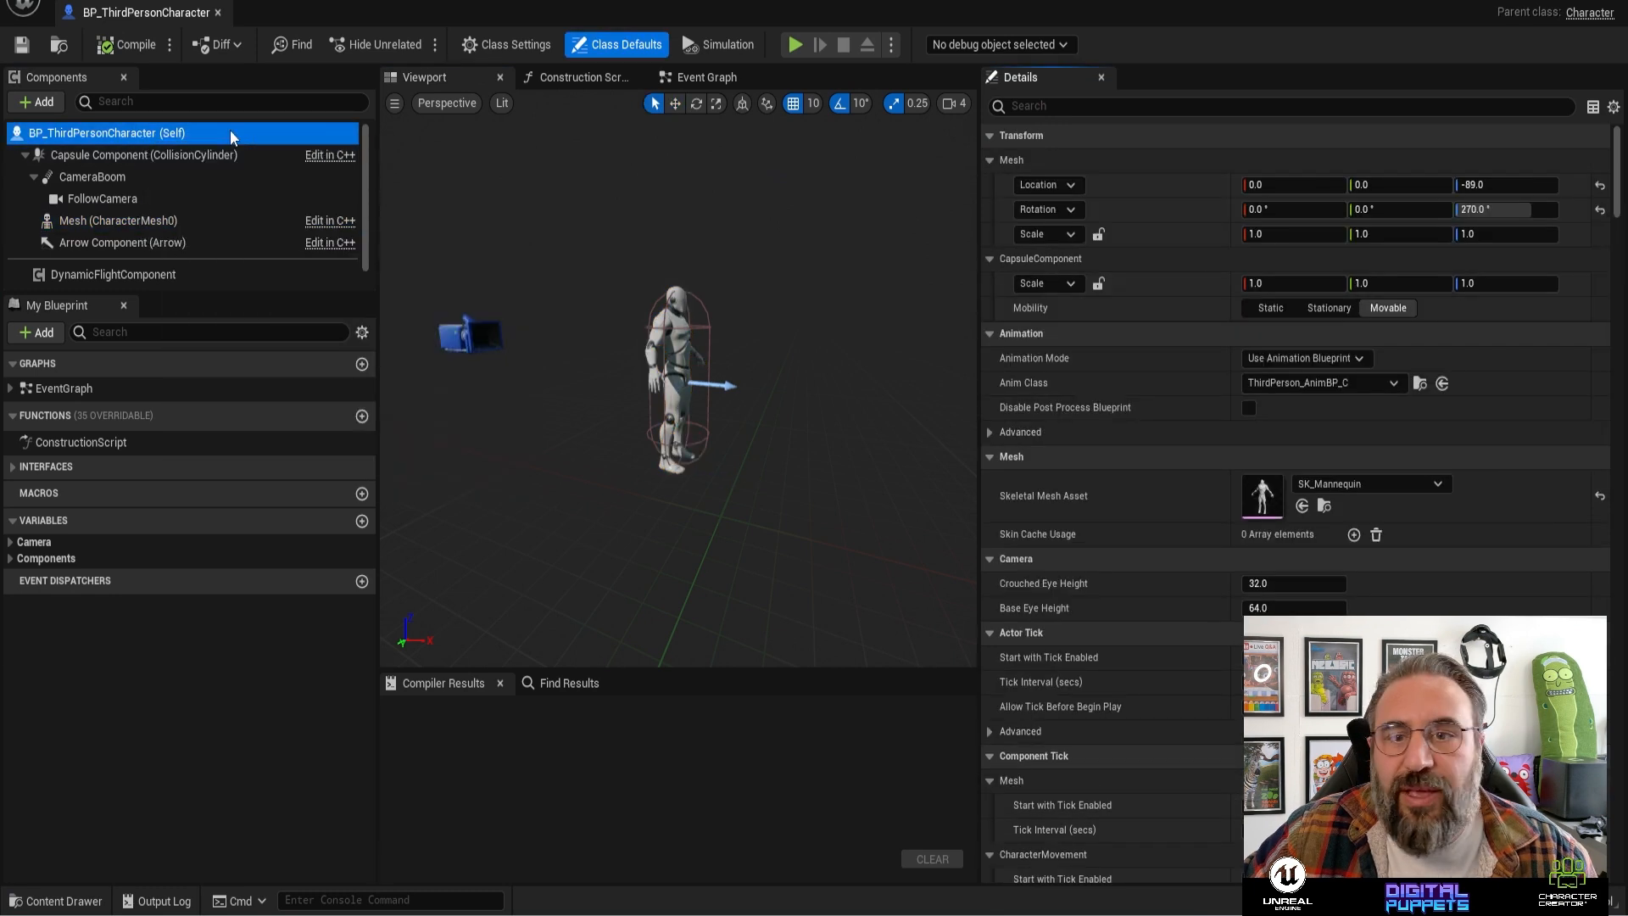
{"action": "left_click", "coordinate": [1437, 487]}
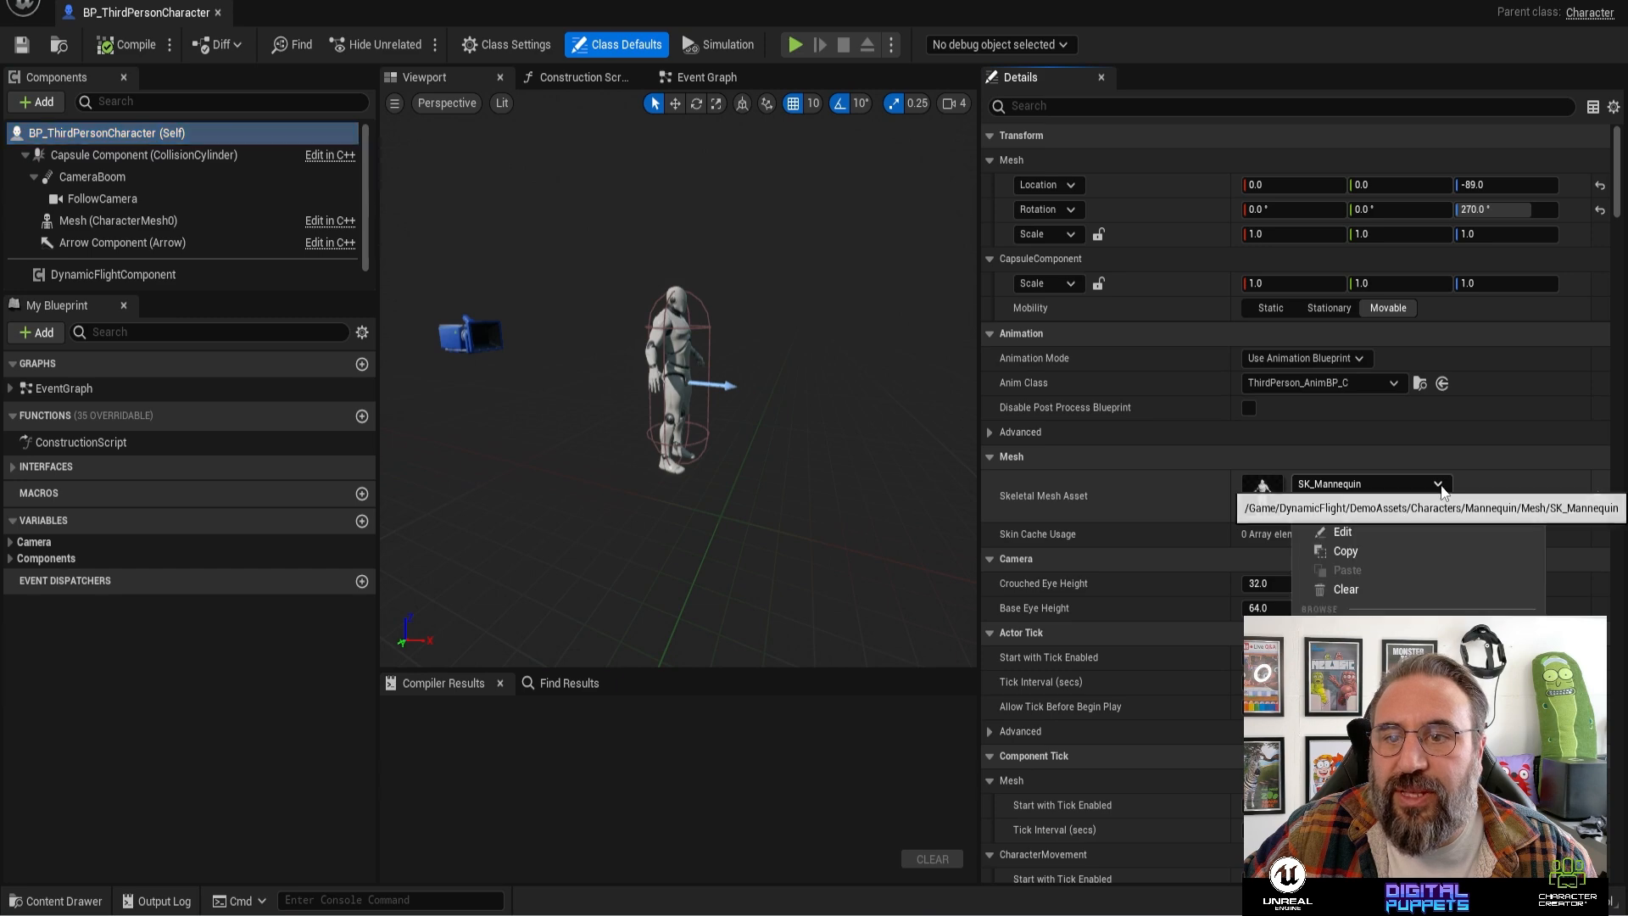
{"action": "left_click", "coordinate": [1374, 682]}
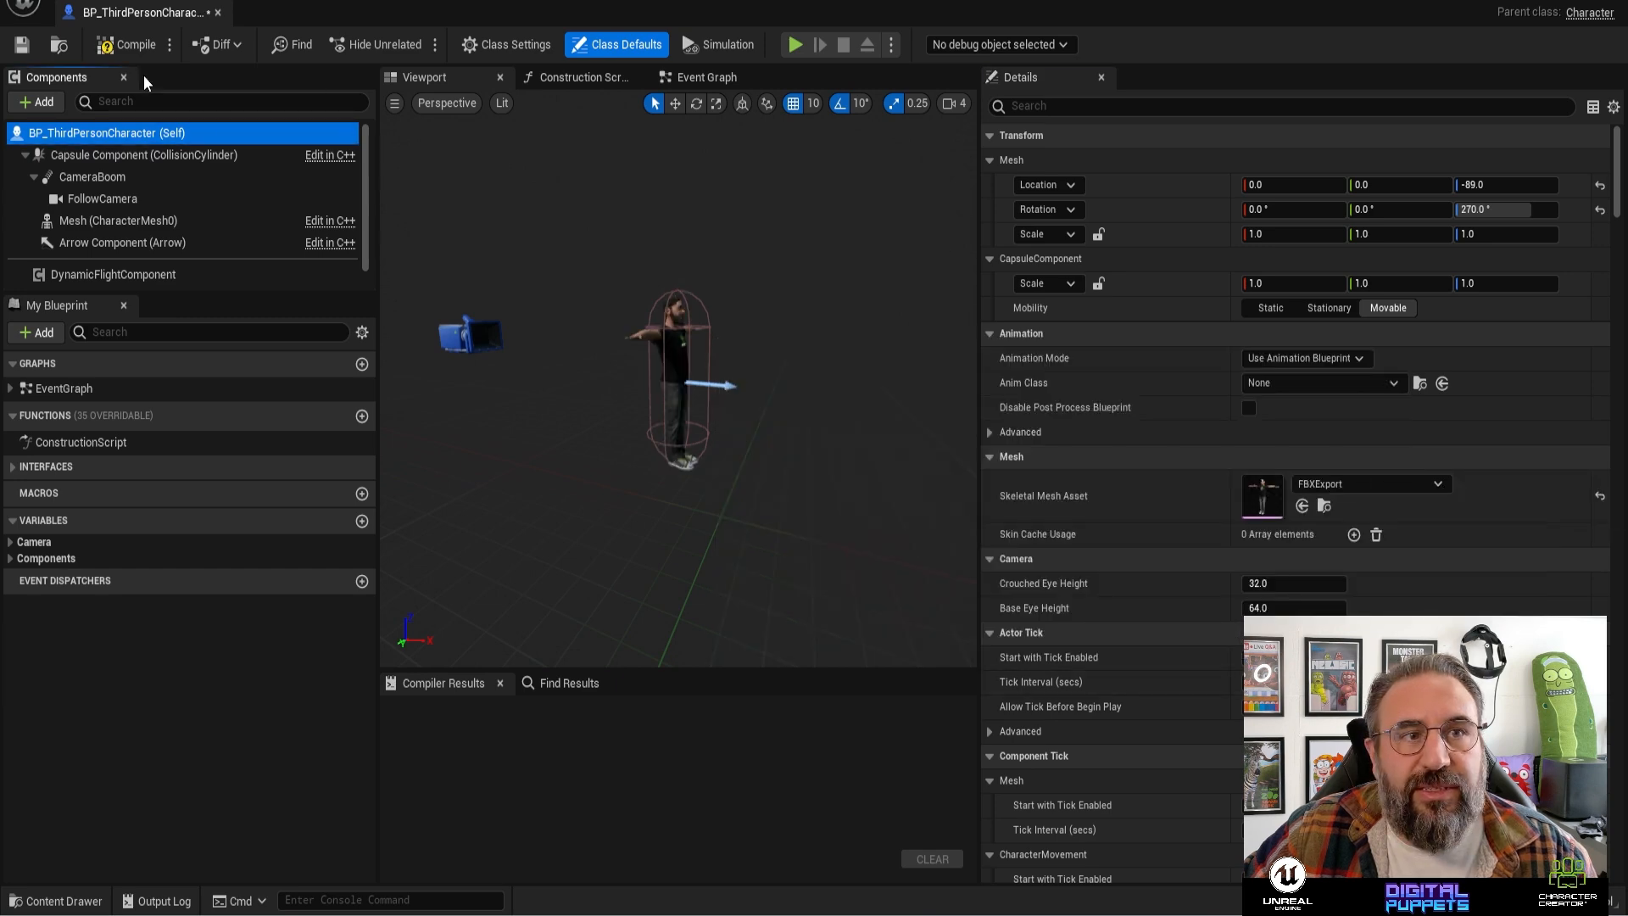
{"action": "left_click", "coordinate": [126, 44]}
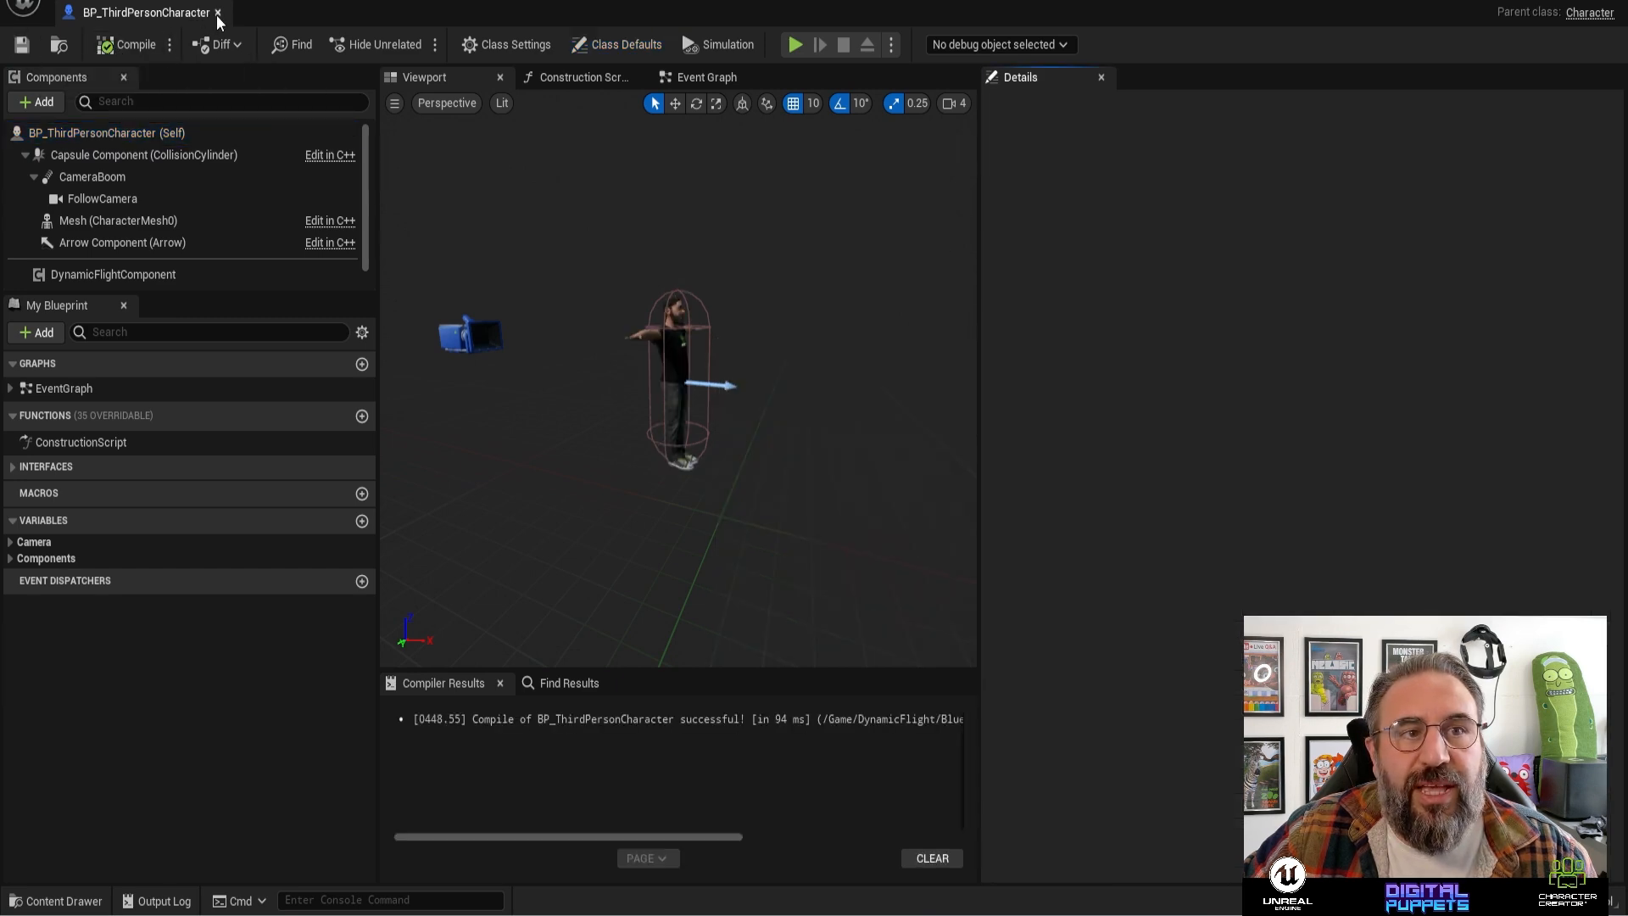
{"action": "left_click", "coordinate": [218, 13]}
{"action": "left_click", "coordinate": [58, 12]}
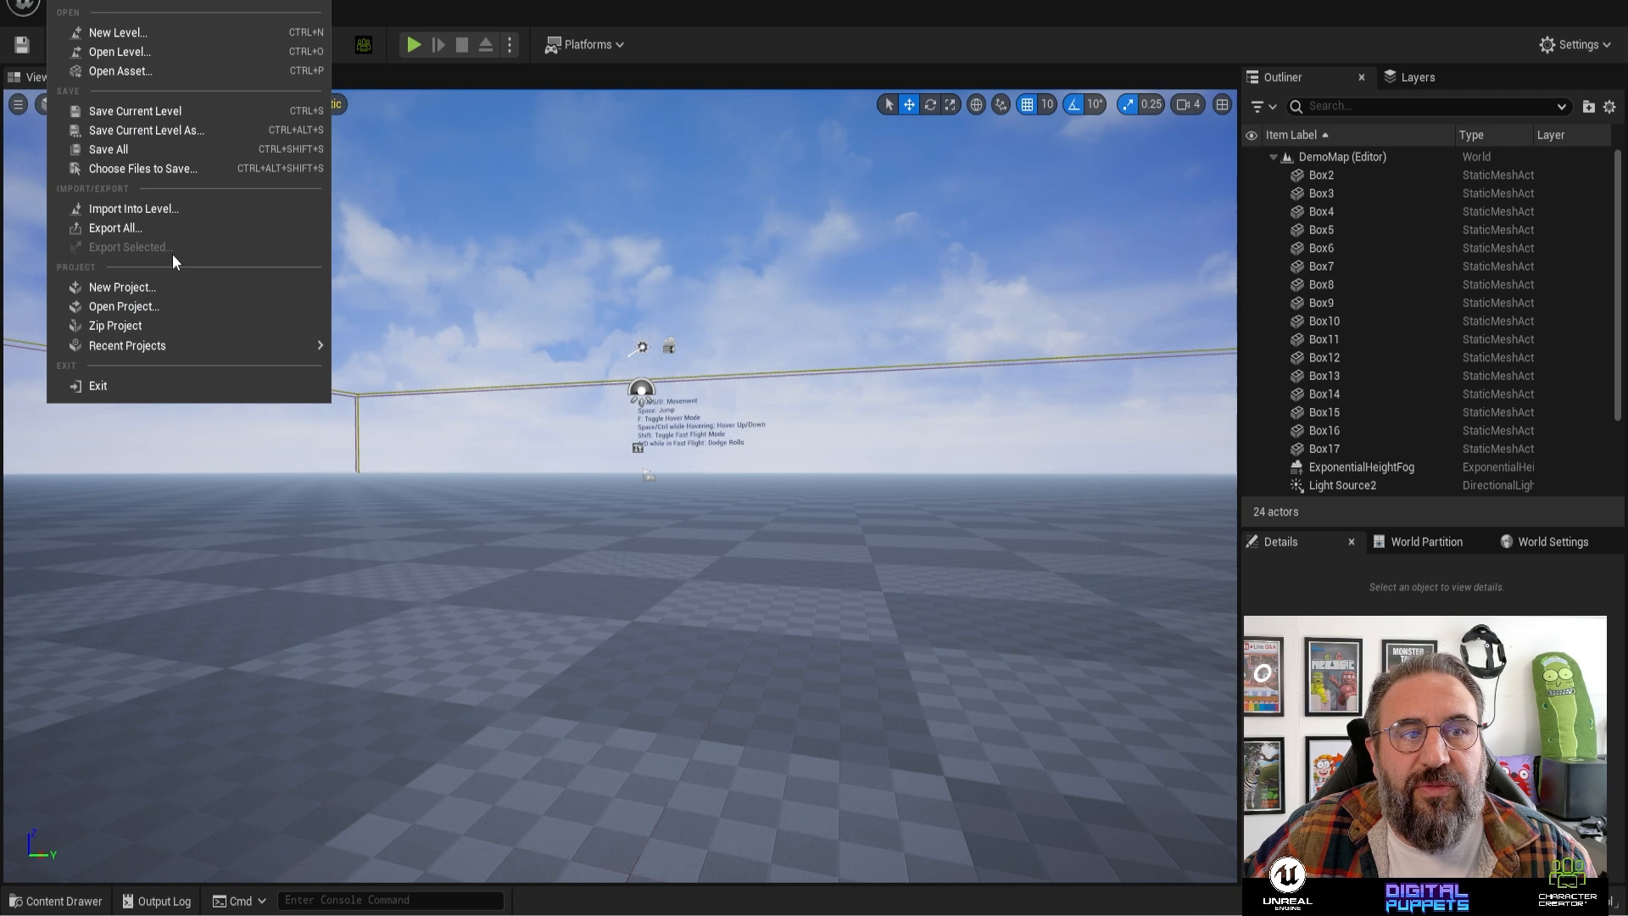
{"action": "left_click", "coordinate": [173, 150]}
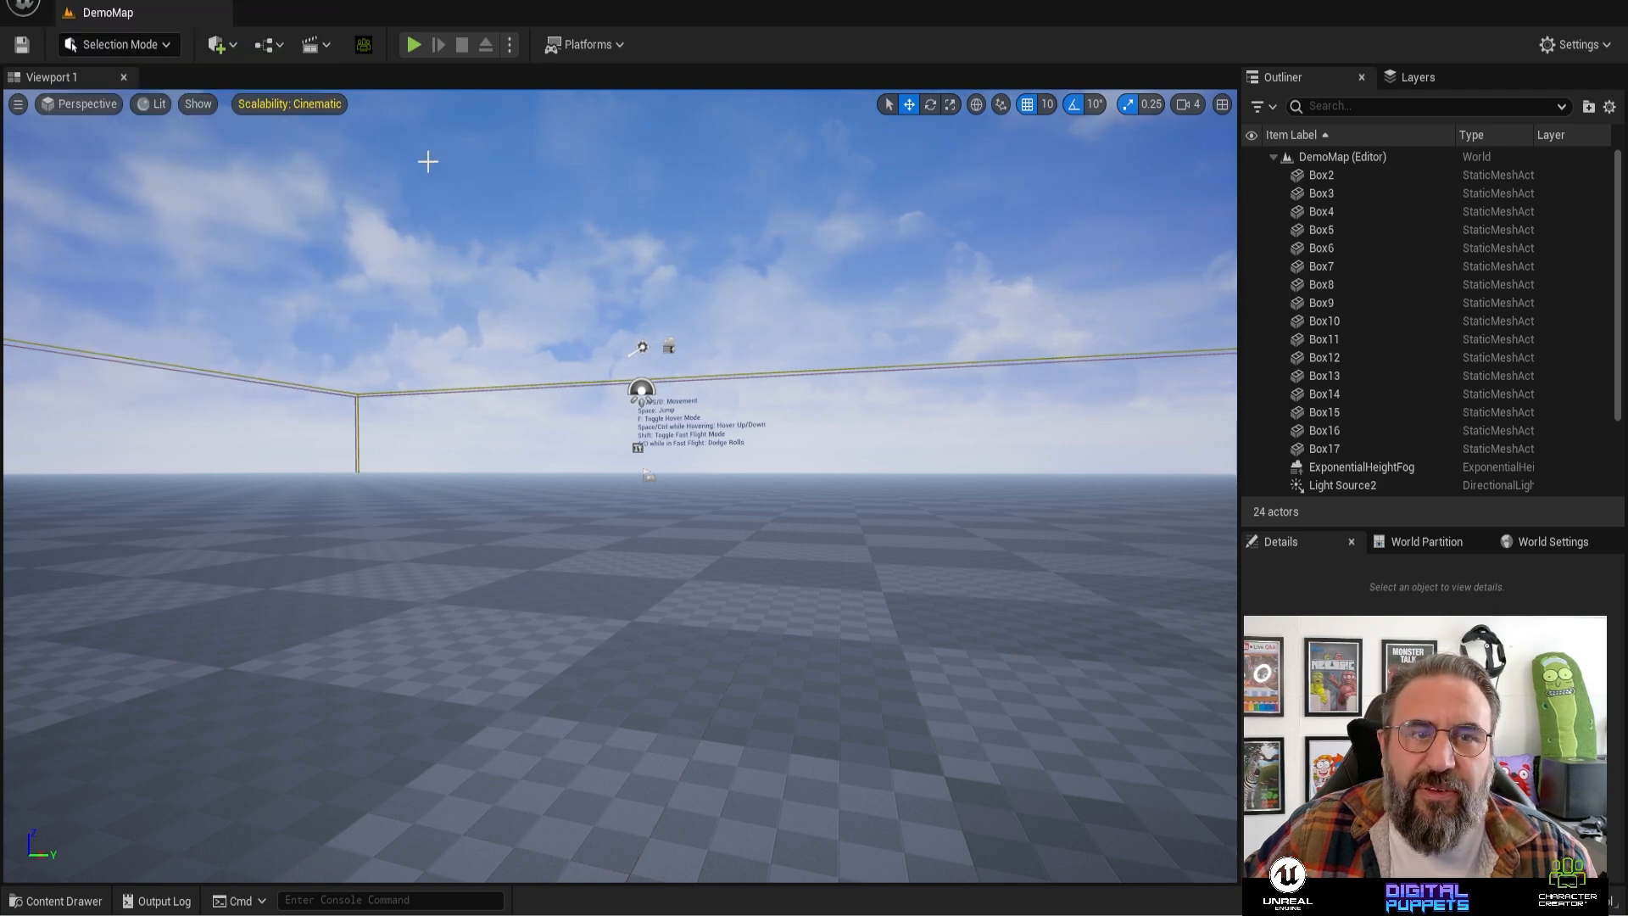
- Play the DemoMap level to test the new character mesh, and stop the session
{"action": "left_click", "coordinate": [414, 44]}
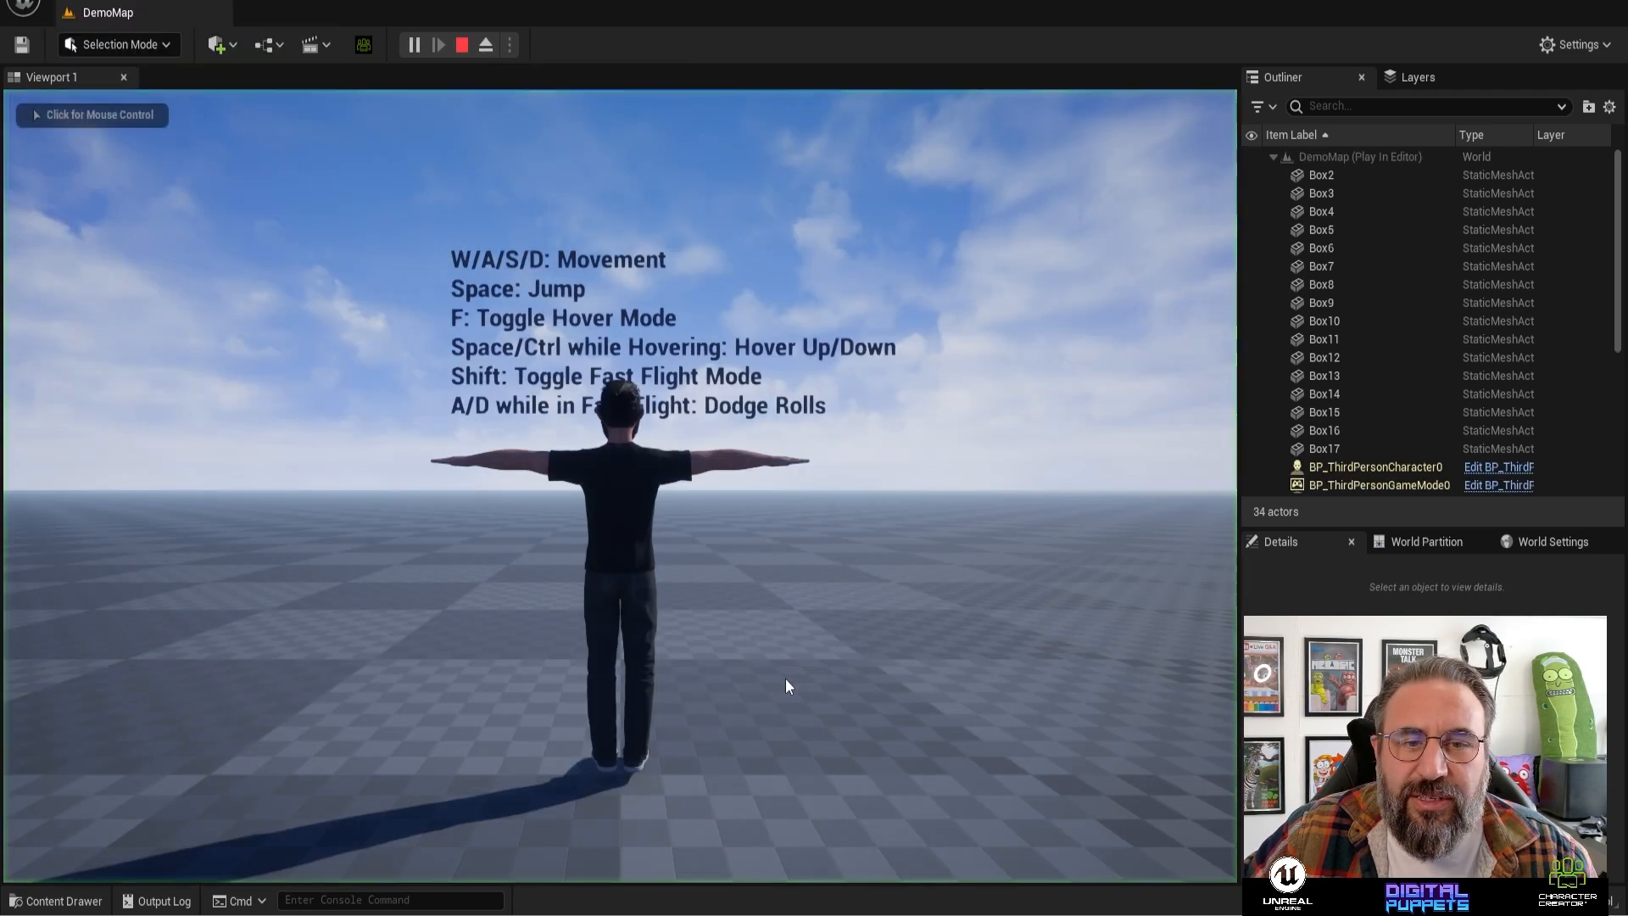
{"action": "left_click", "coordinate": [714, 670]}
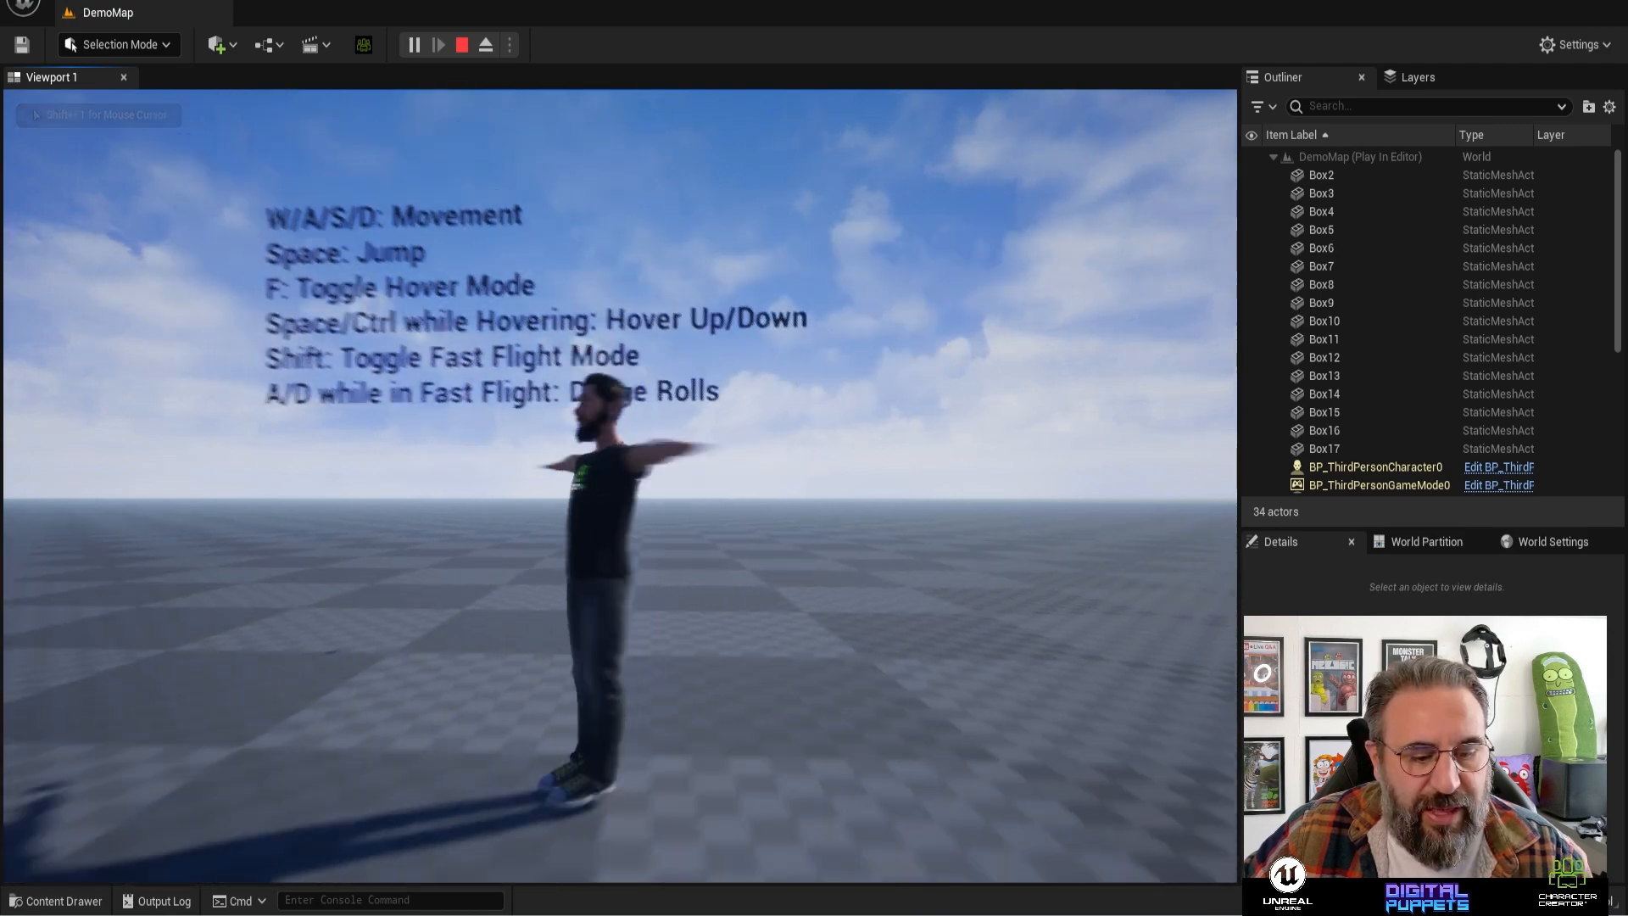
{"action": "key", "text": "Escape"}
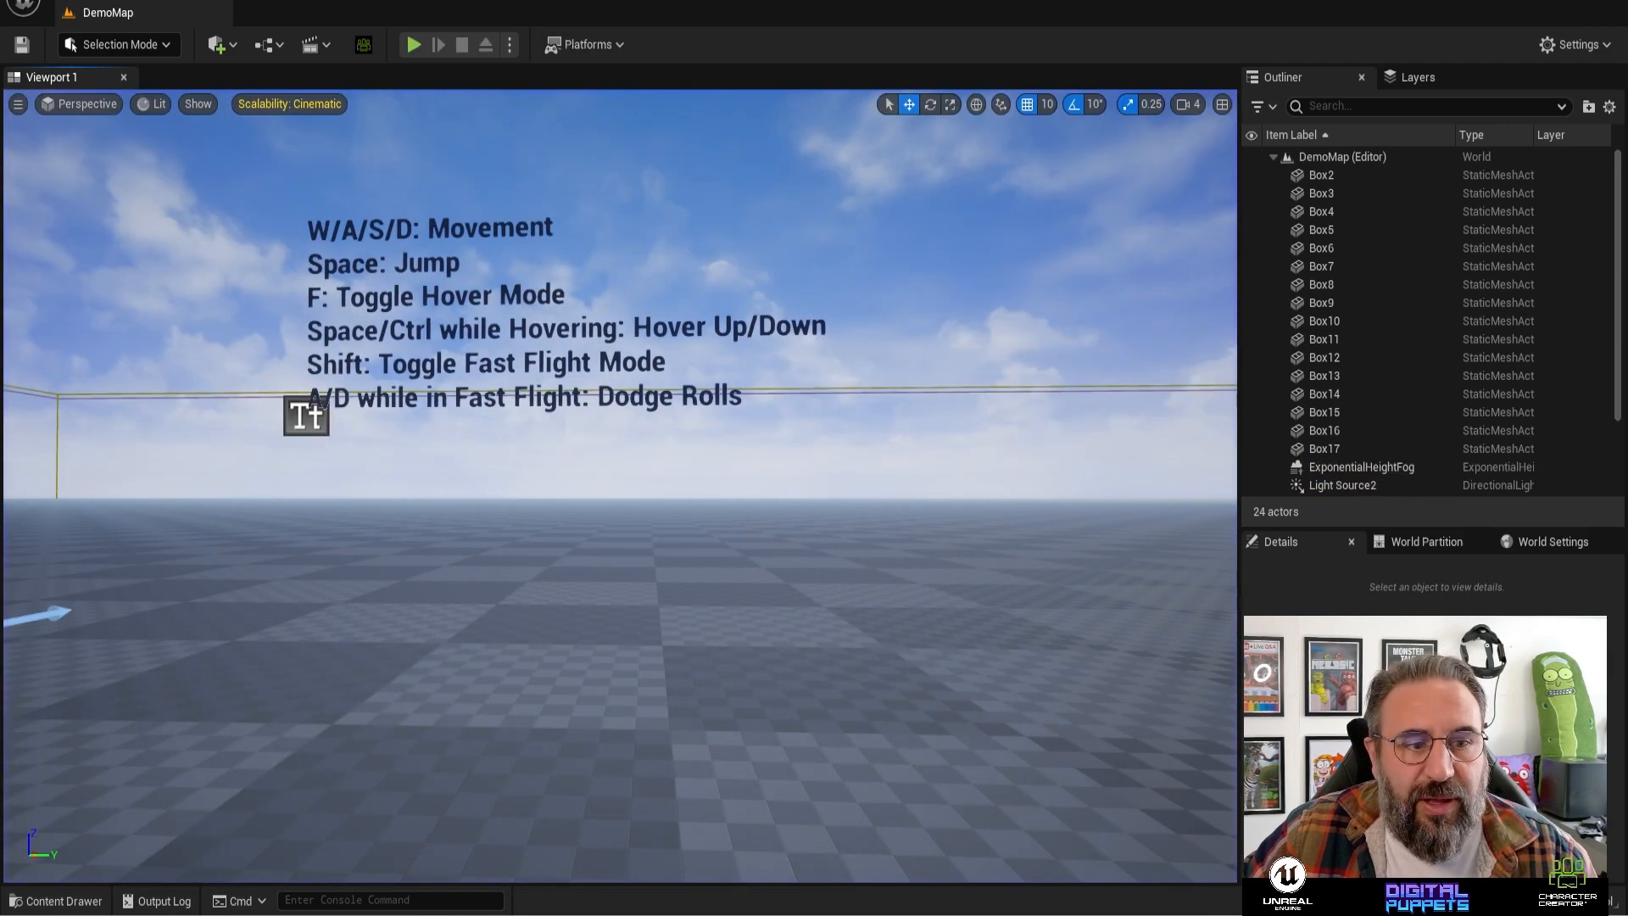
{"action": "left_click", "coordinate": [56, 901]}
{"action": "double_click", "coordinate": [319, 566]}
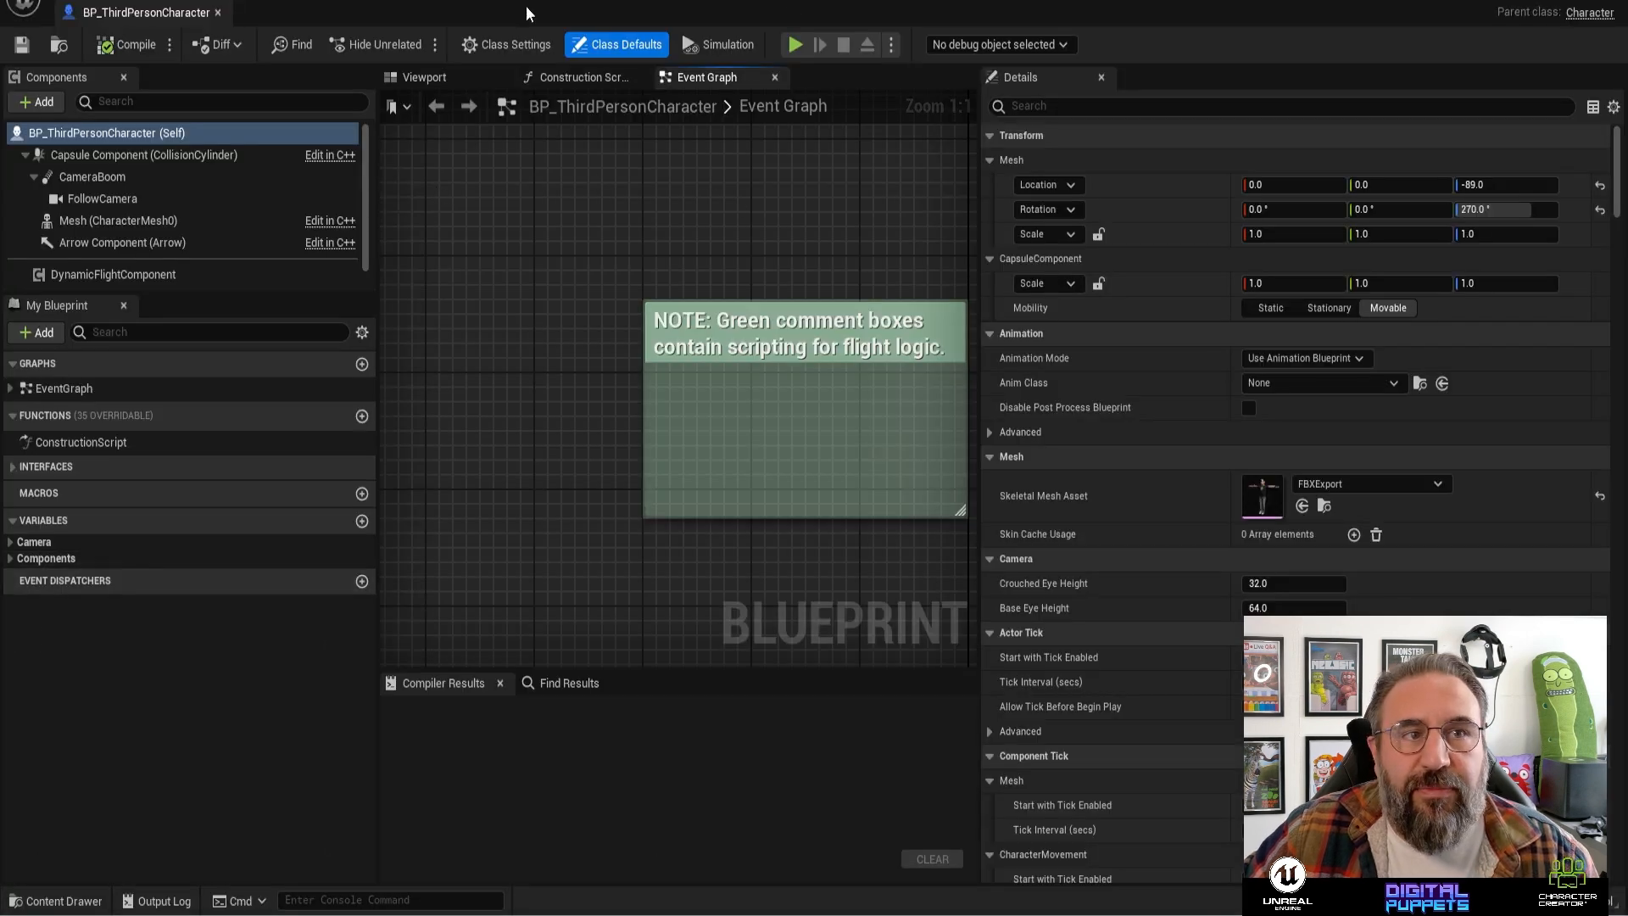
{"action": "left_click", "coordinate": [219, 13]}
- Reopen BP_ThirdPersonCharacter, set its Anim Class to ThirdPerson_AnimBP, and compile the blueprint
{"action": "left_click", "coordinate": [61, 900]}
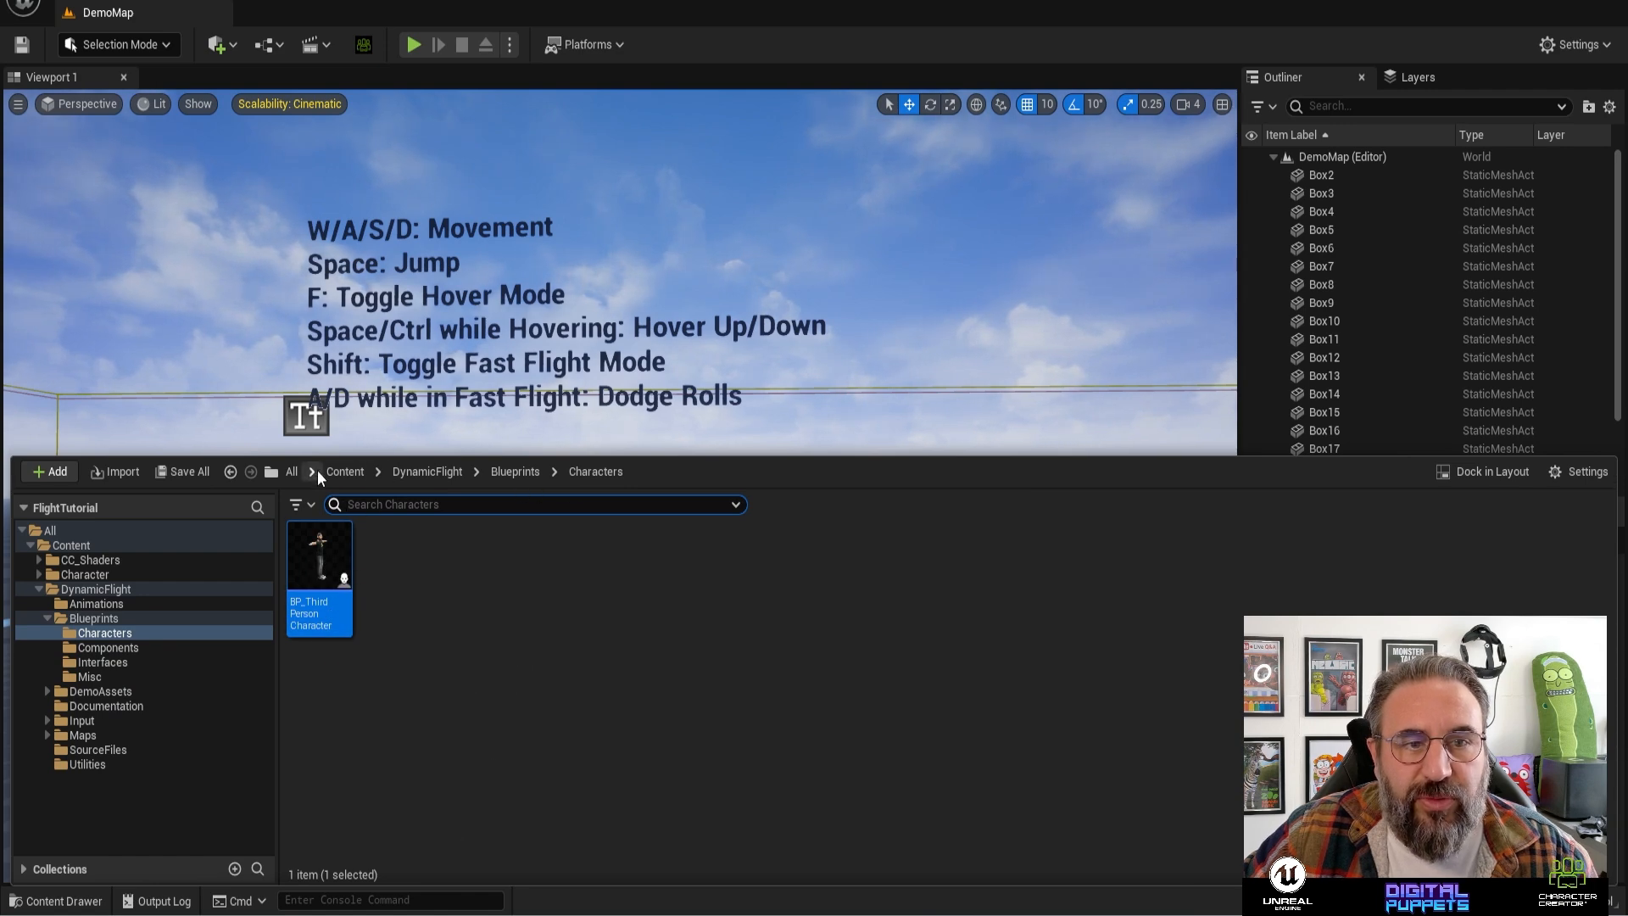
{"action": "double_click", "coordinate": [314, 560]}
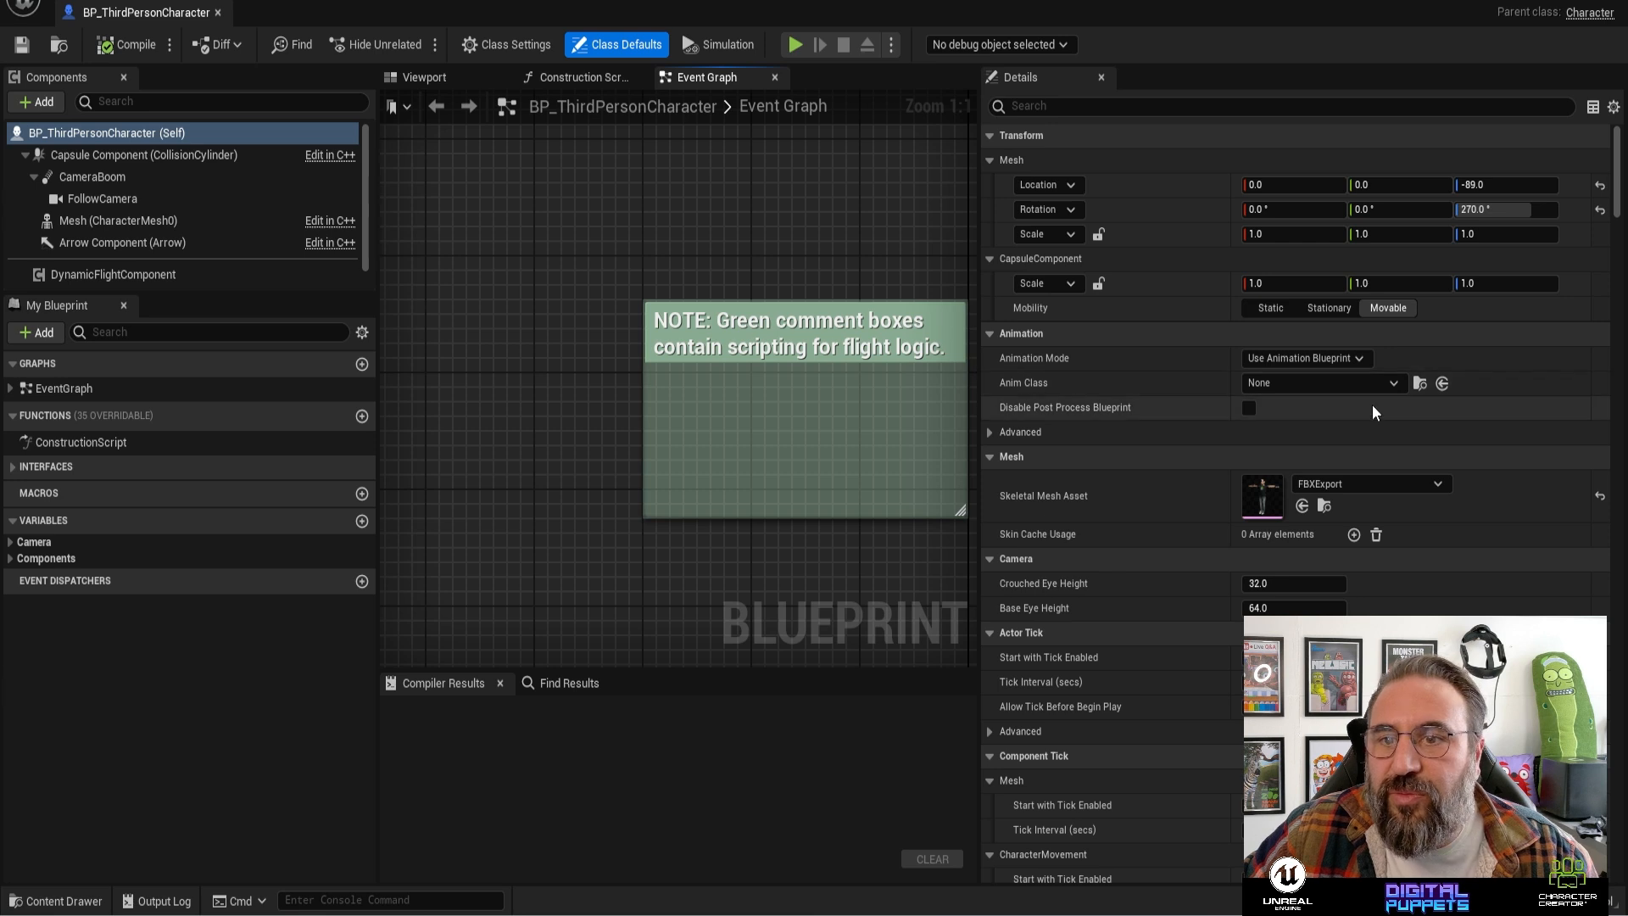
{"action": "left_click", "coordinate": [1389, 385]}
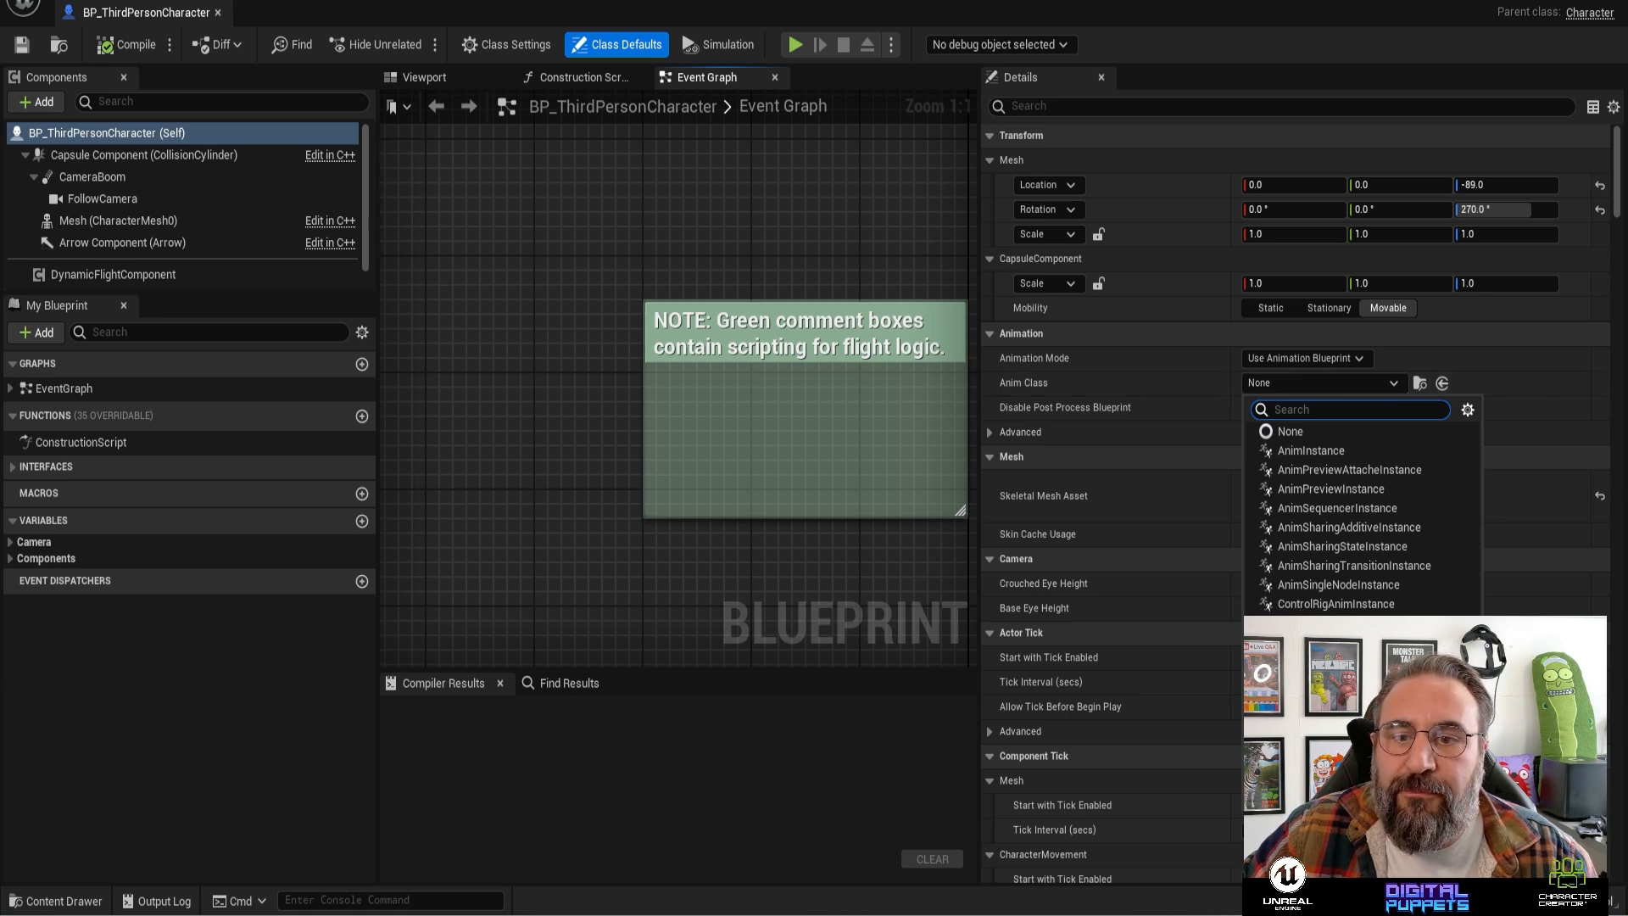
{"action": "left_click", "coordinate": [1323, 737]}
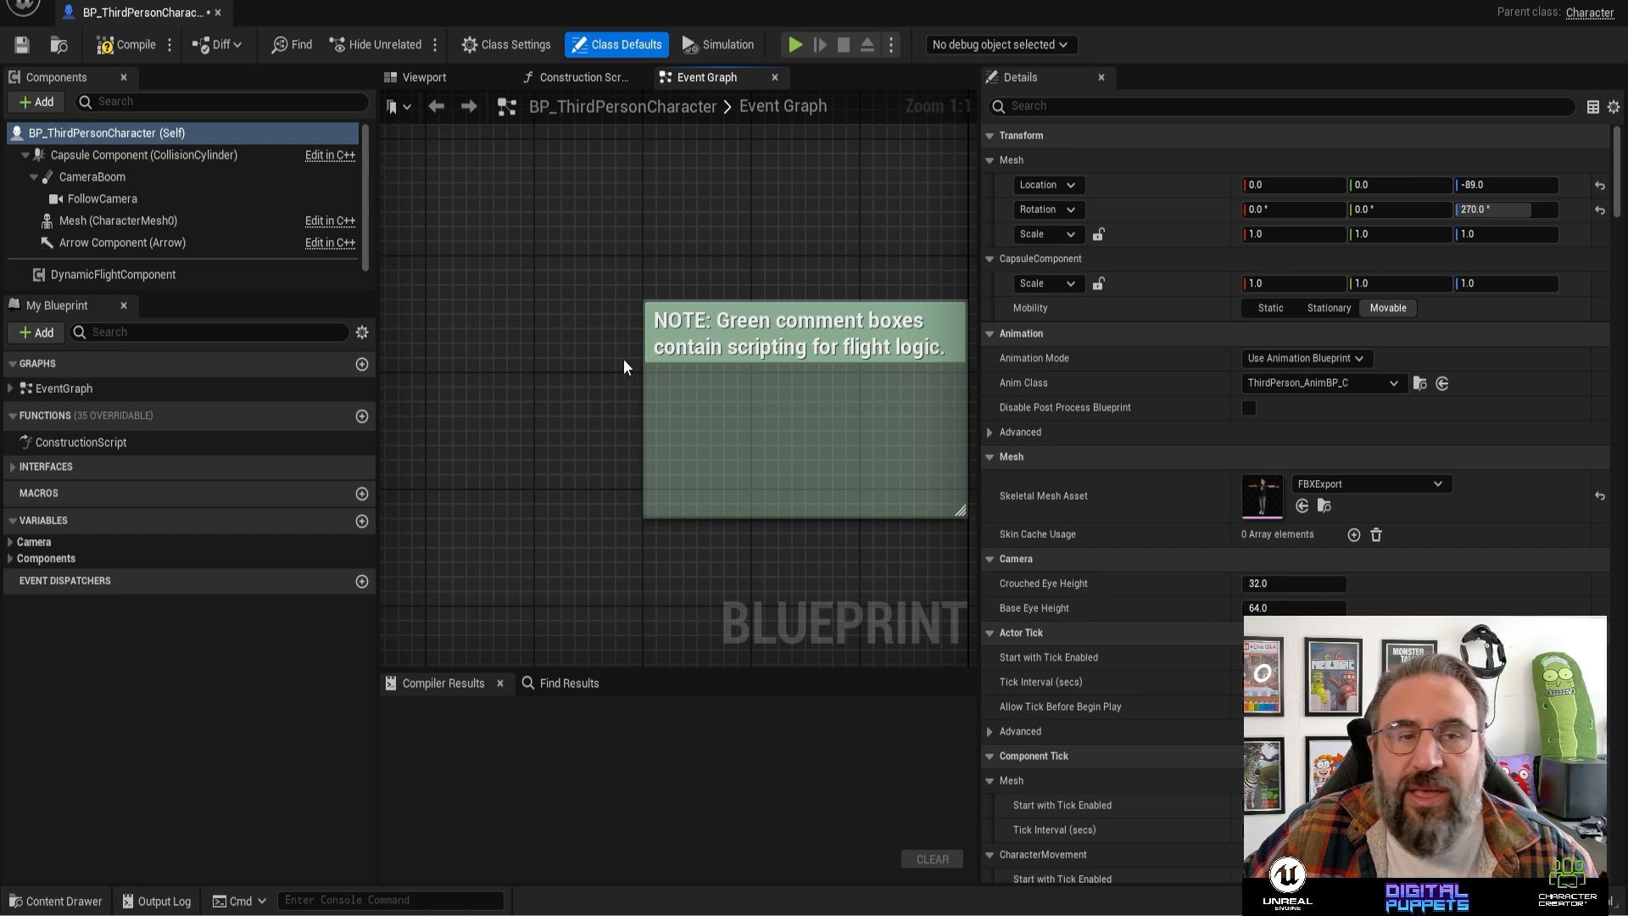
{"action": "left_click", "coordinate": [127, 45]}
{"action": "left_click", "coordinate": [425, 81]}
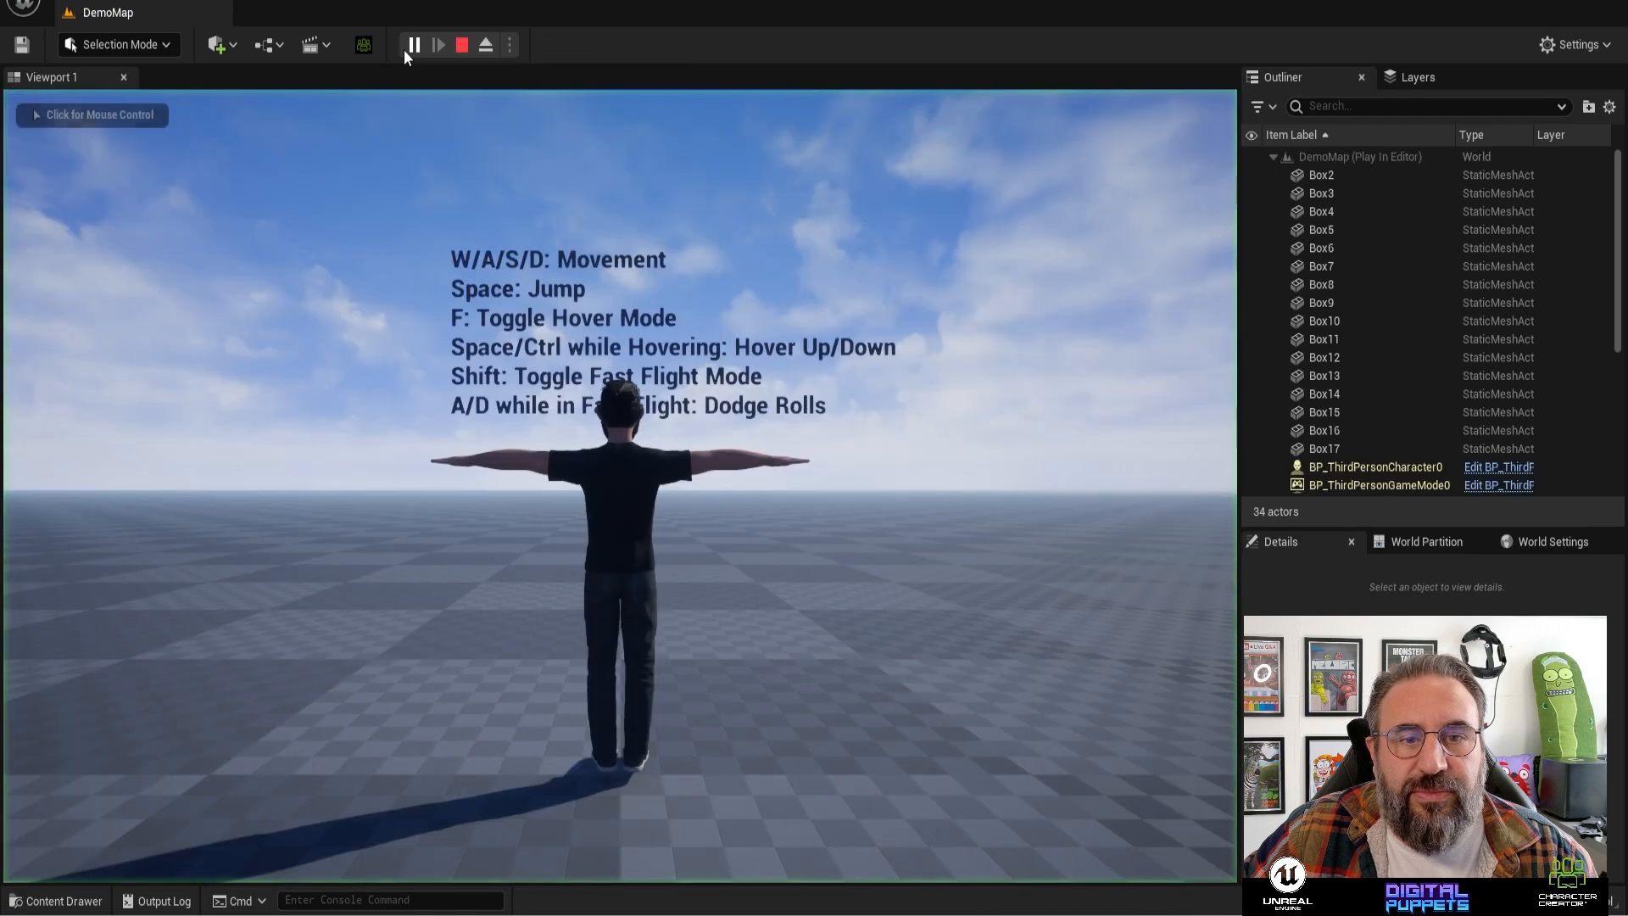
- Test the character's forward and sideways movement in the running DemoMap level, and stop the session
{"action": "left_click", "coordinate": [115, 856]}
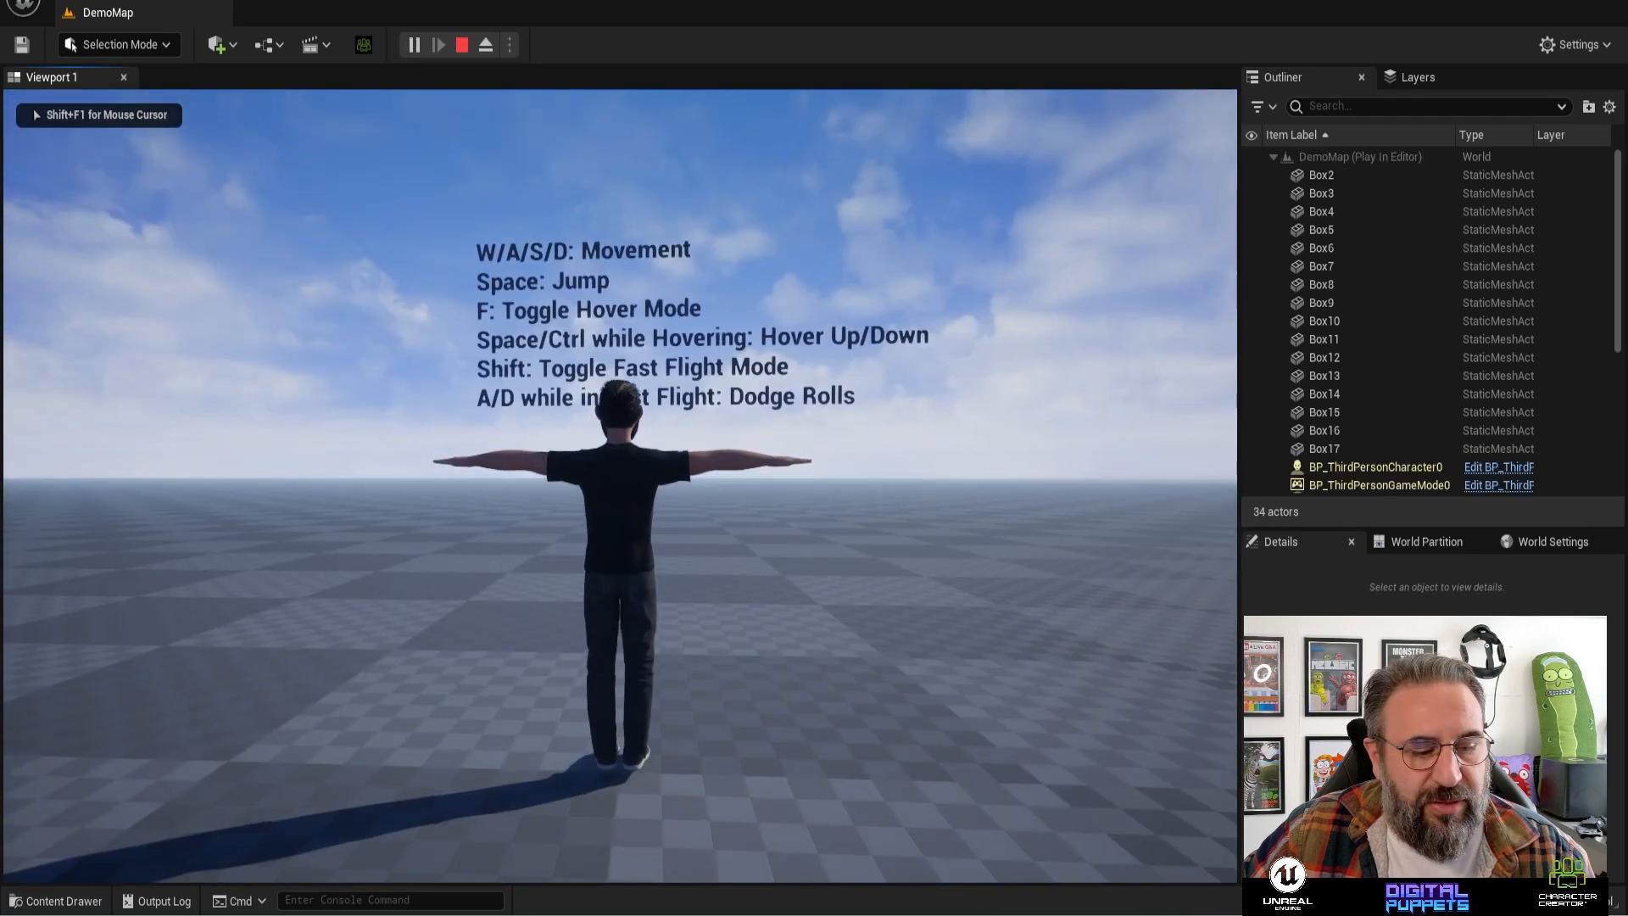
{"action": "key", "text": "w"}
{"action": "key", "text": "a"}
{"action": "key", "text": "d"}
{"action": "key", "text": "w"}
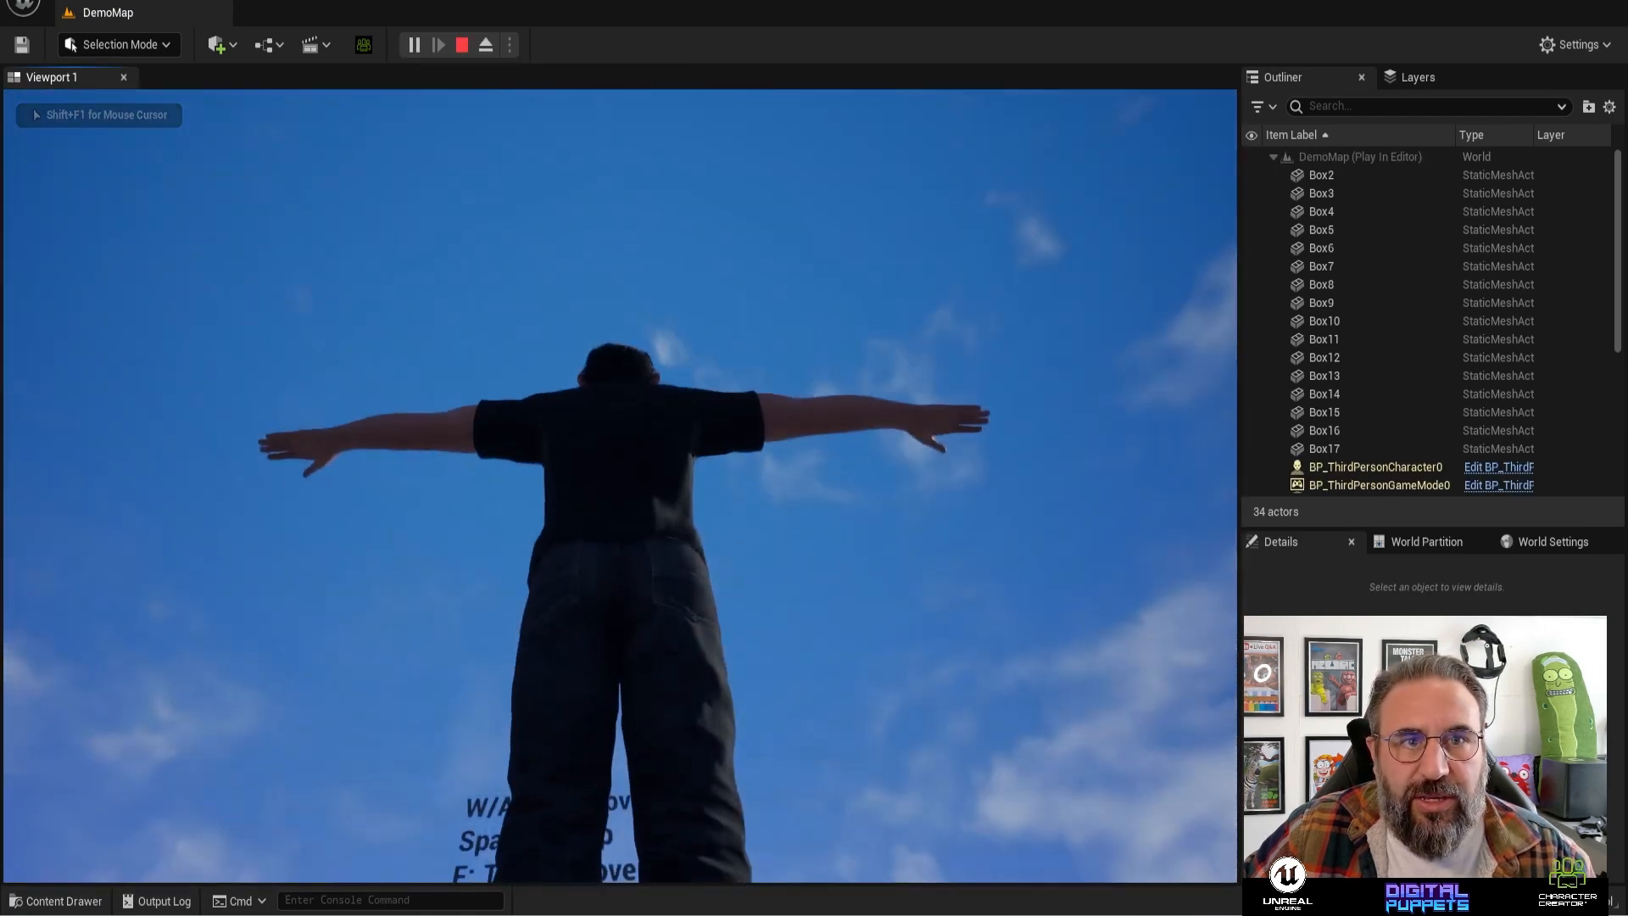
{"action": "key", "text": "Escape"}
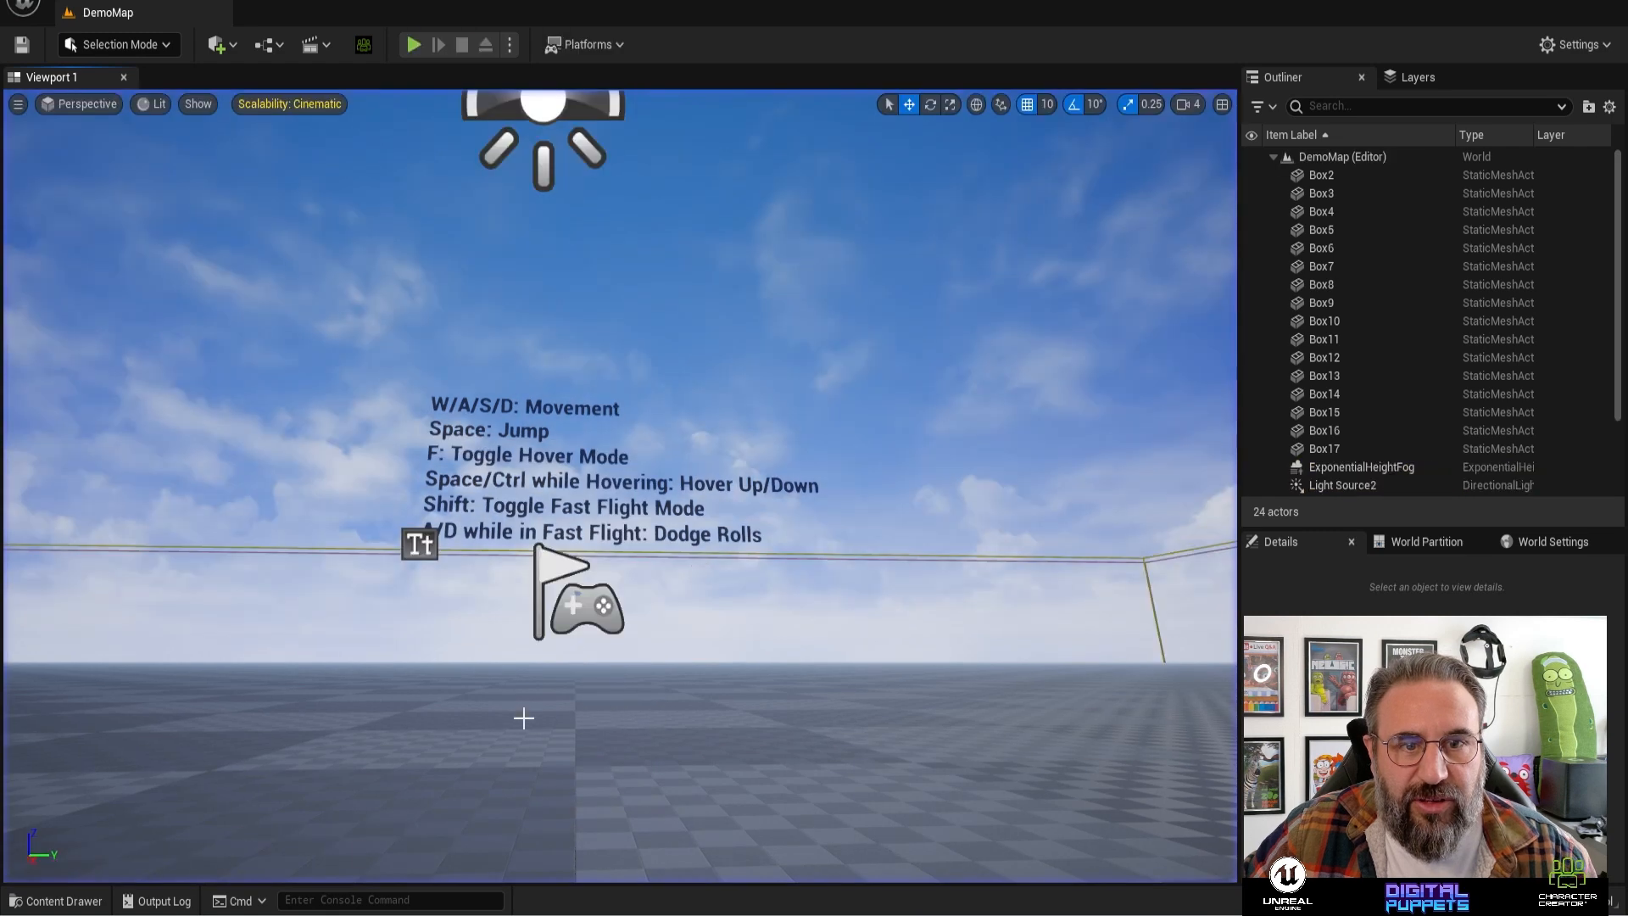
- Open ThirdPerson_AnimBP from DynamicFlight's Animations folder, compile it, check its event graph, and close it
{"action": "left_click", "coordinate": [59, 901]}
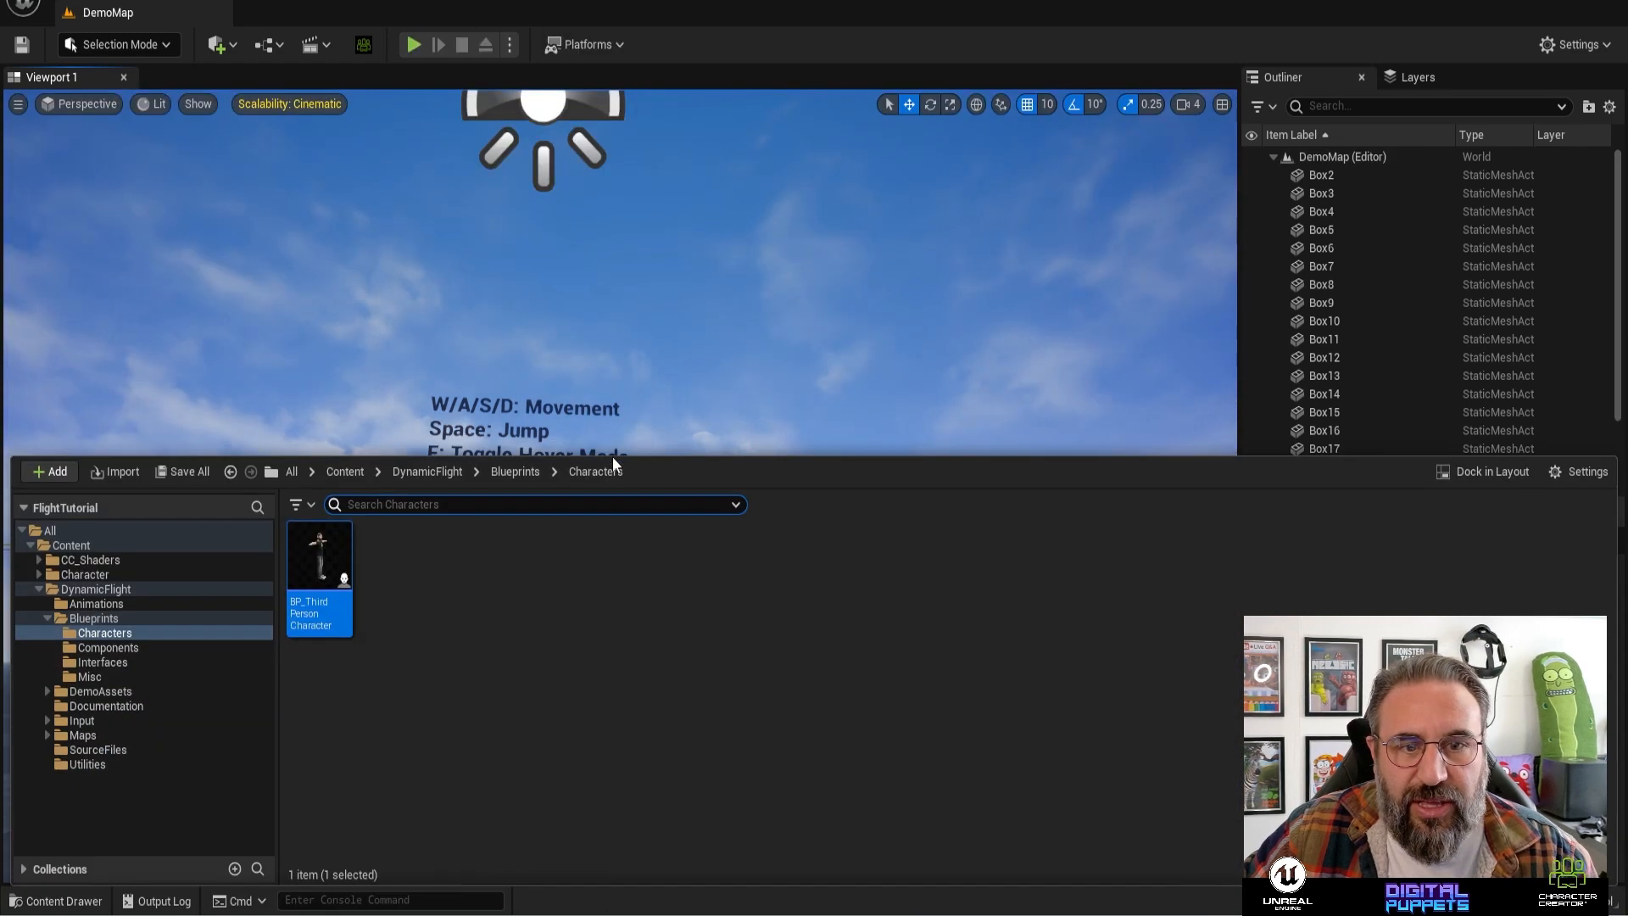
{"action": "left_click", "coordinate": [434, 471]}
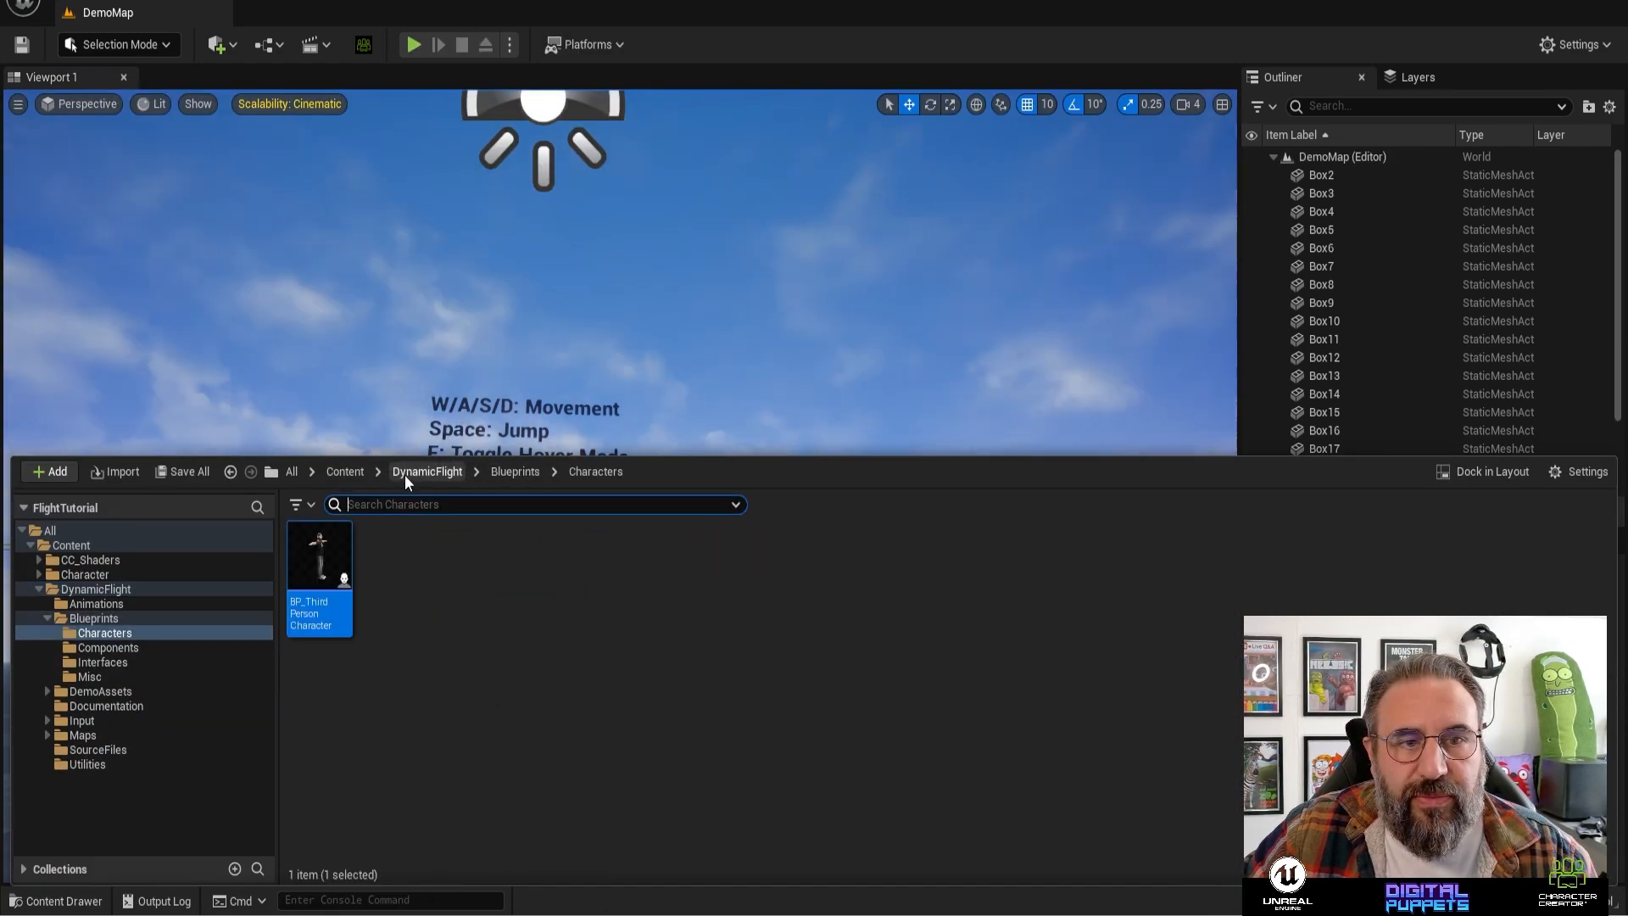
{"action": "left_click", "coordinate": [407, 475]}
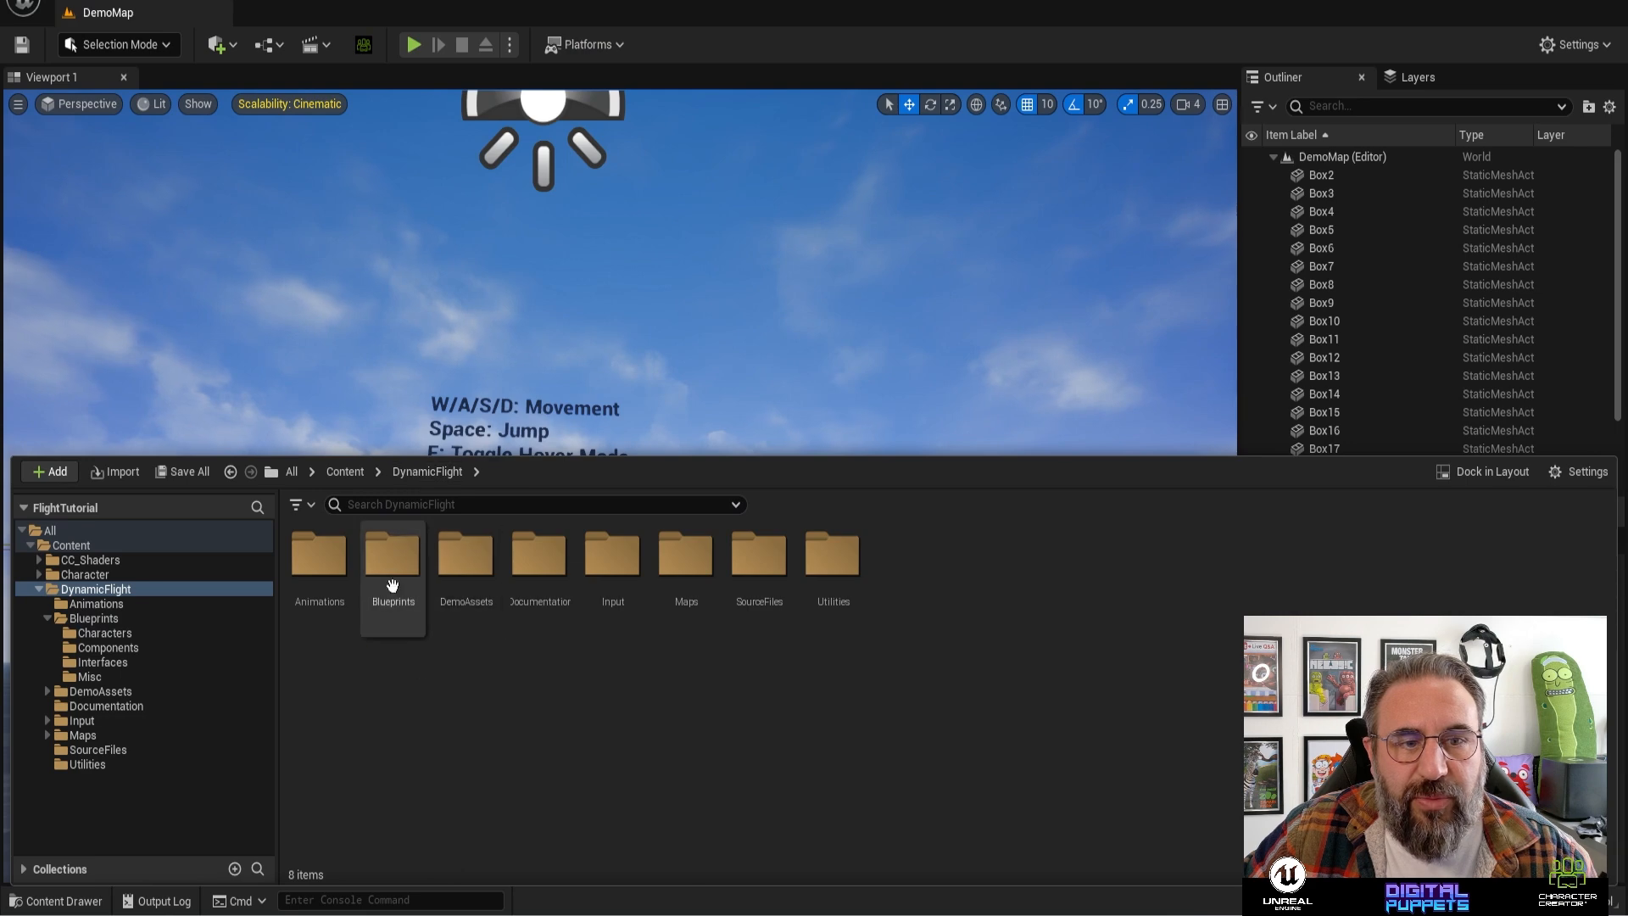
{"action": "double_click", "coordinate": [319, 555]}
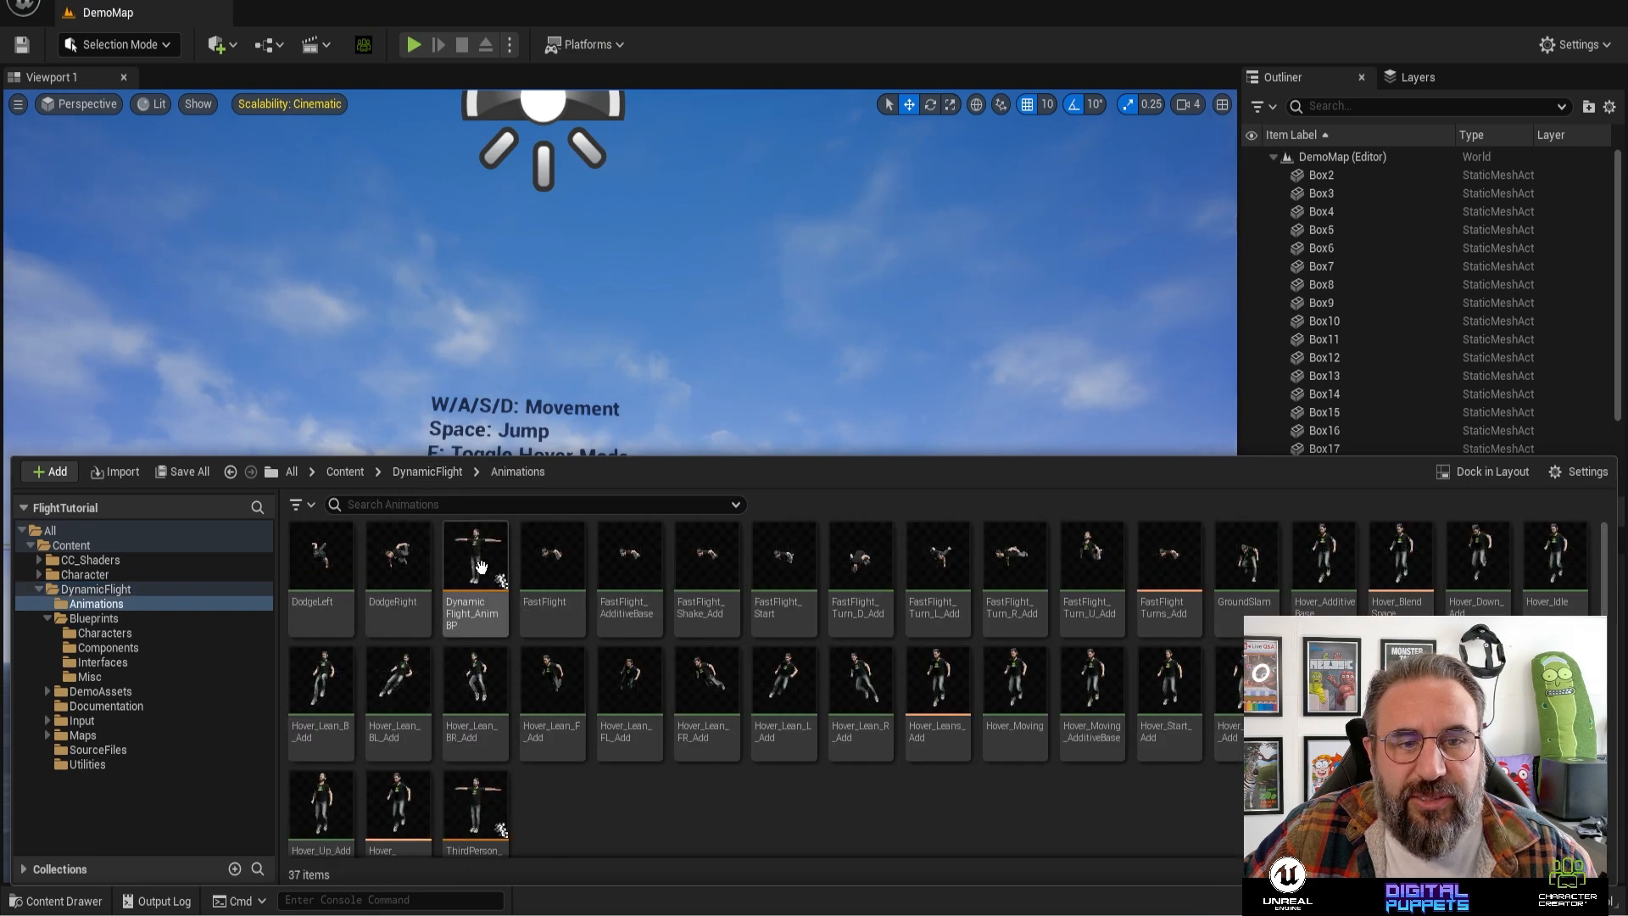
{"action": "double_click", "coordinate": [473, 809]}
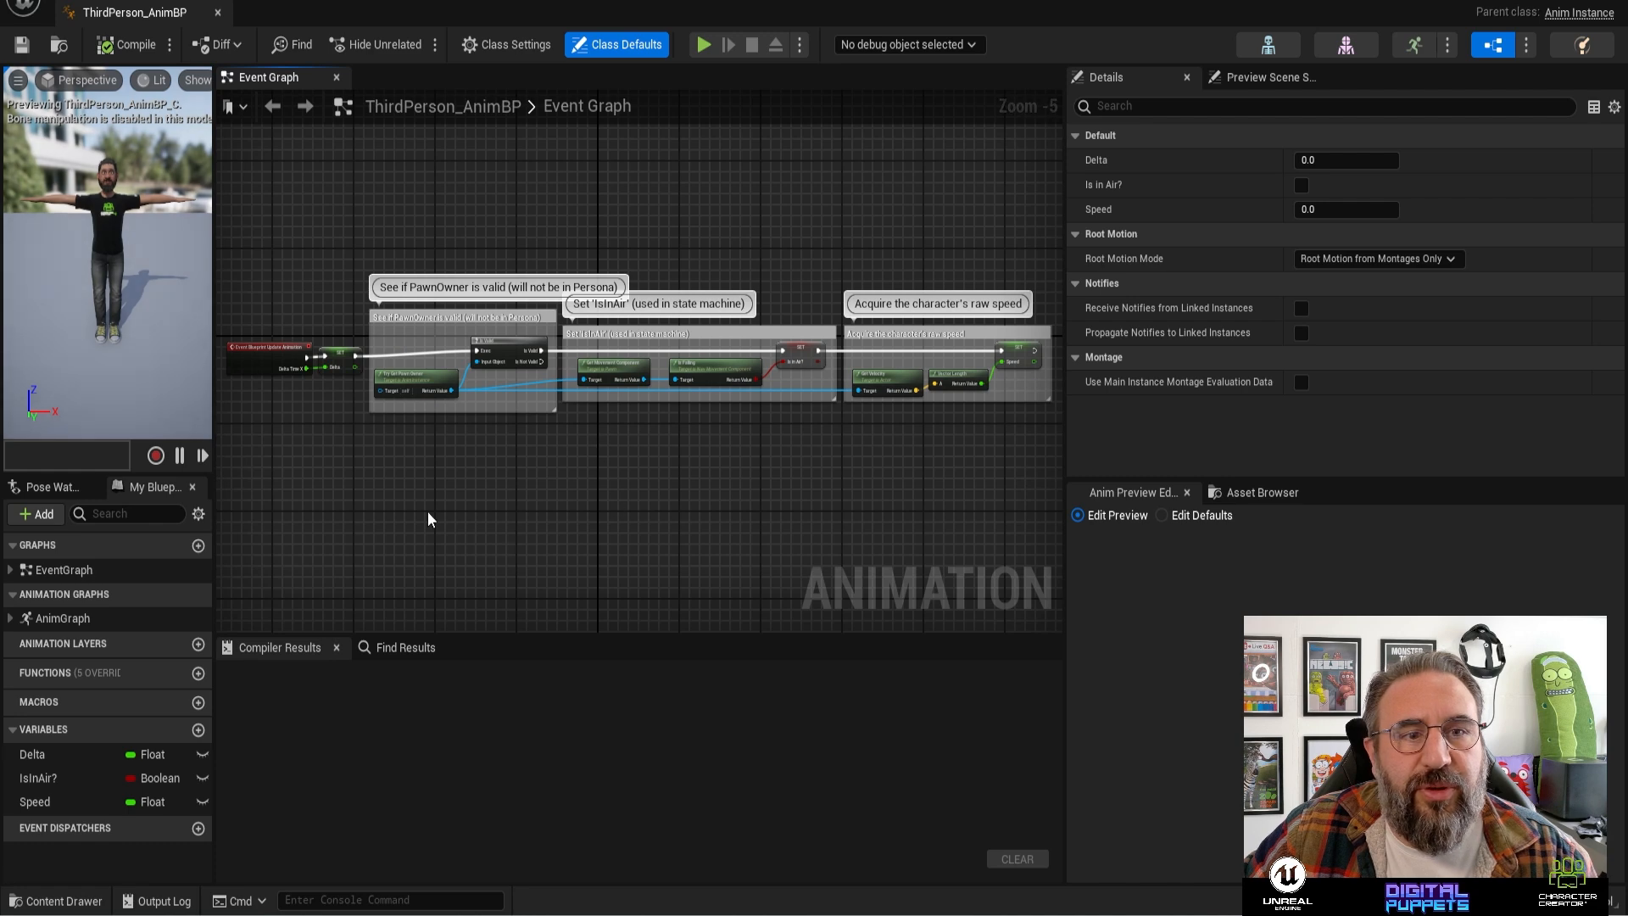
{"action": "right_click_drag", "start_coordinate": [428, 519], "coordinate": [545, 512]}
{"action": "left_click", "coordinate": [125, 44]}
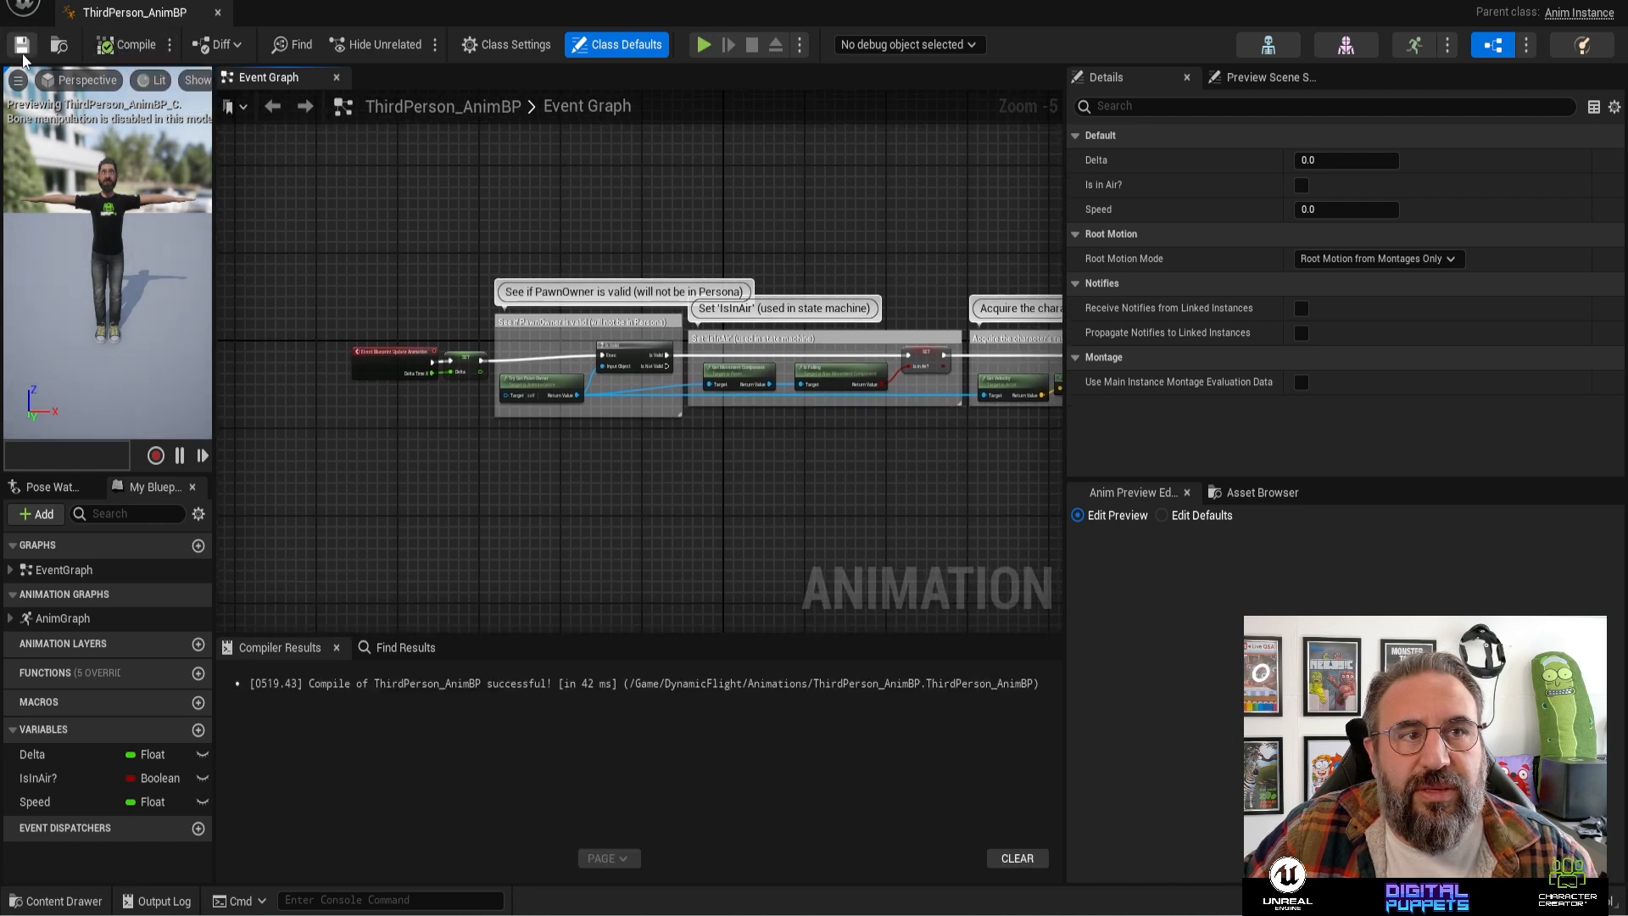
{"action": "scroll", "coordinate": [618, 509], "scroll_direction": "up", "scroll_amount": 5}
{"action": "scroll", "coordinate": [648, 503], "scroll_direction": "down", "scroll_amount": 4}
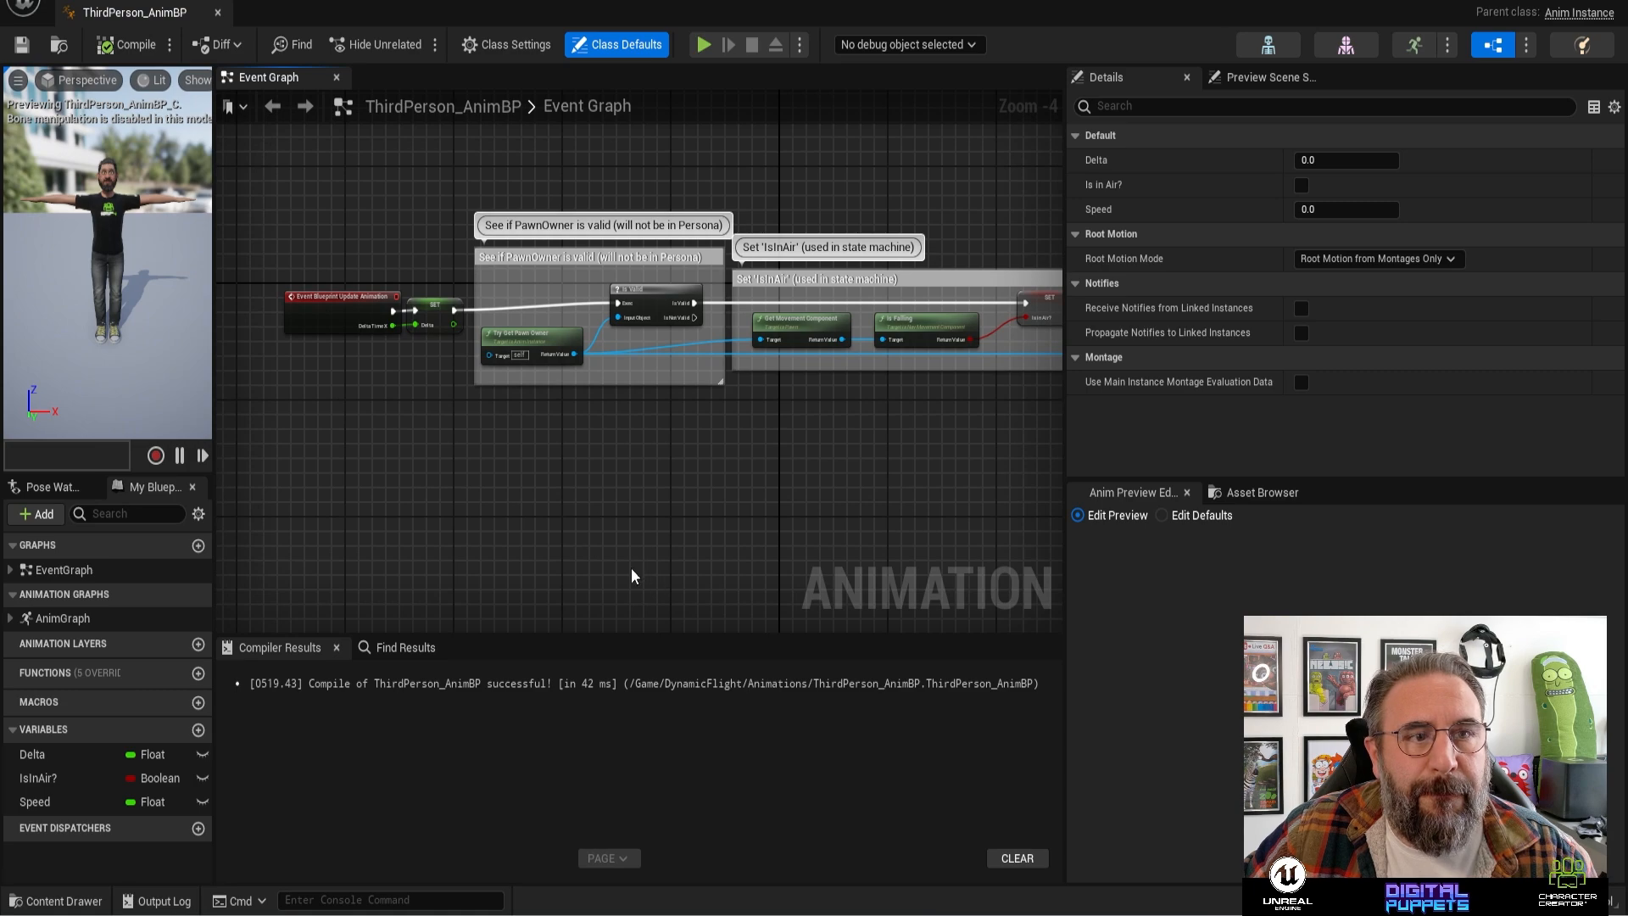
{"action": "left_click", "coordinate": [217, 12]}
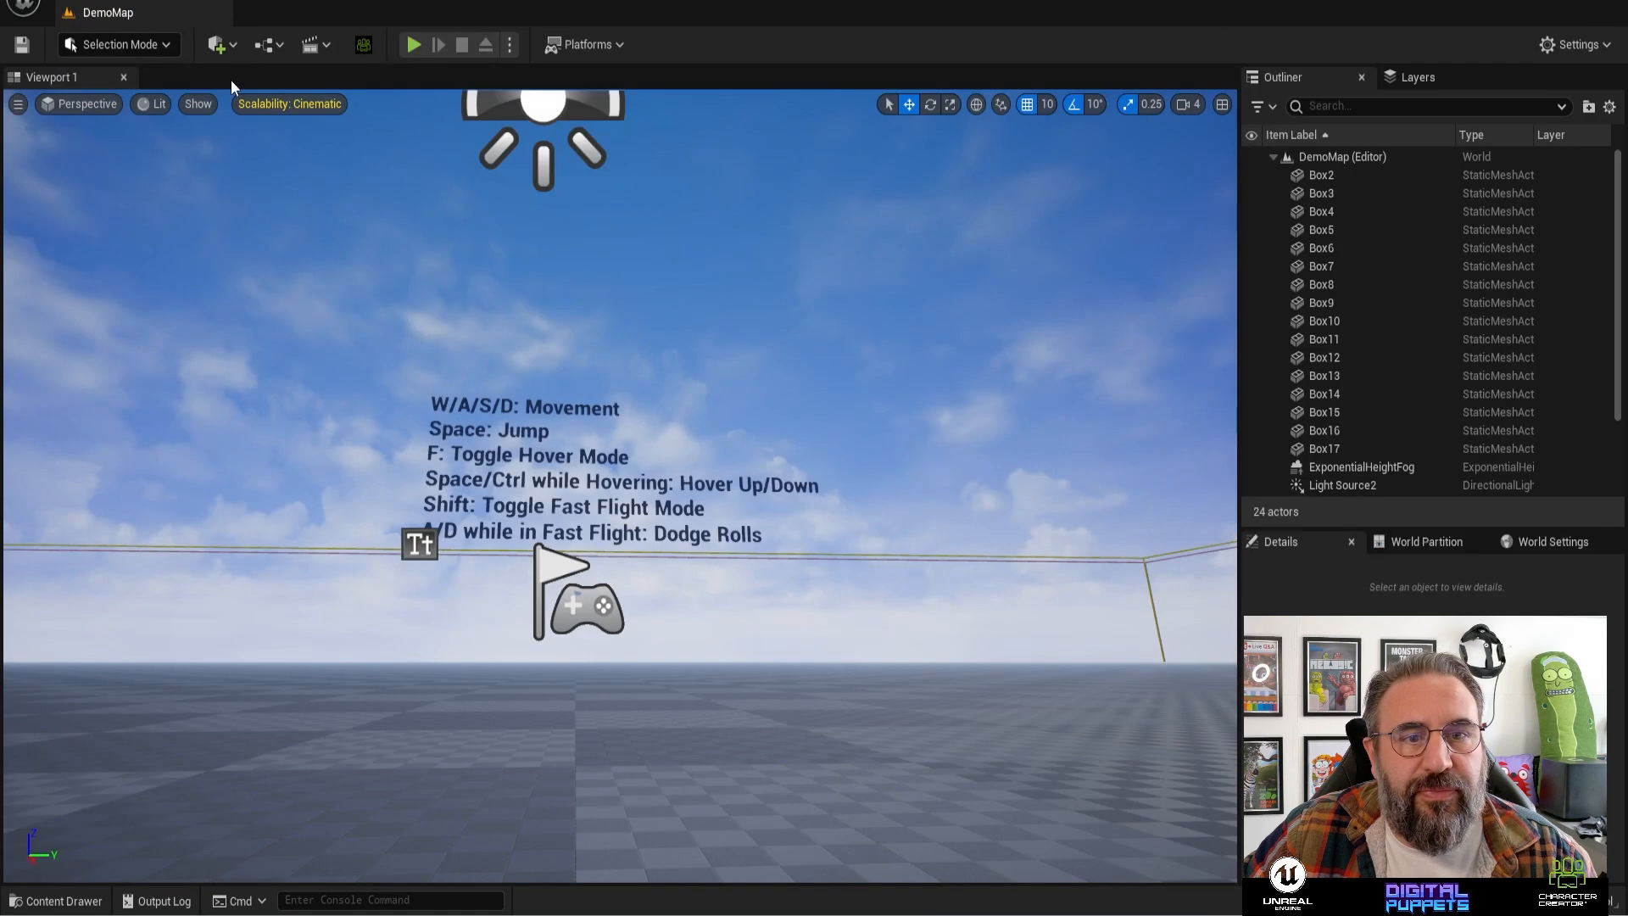
- Open DynamicFlight_AnimBP from the DynamicFlight Animations folder and compile it
{"action": "left_click", "coordinate": [55, 900]}
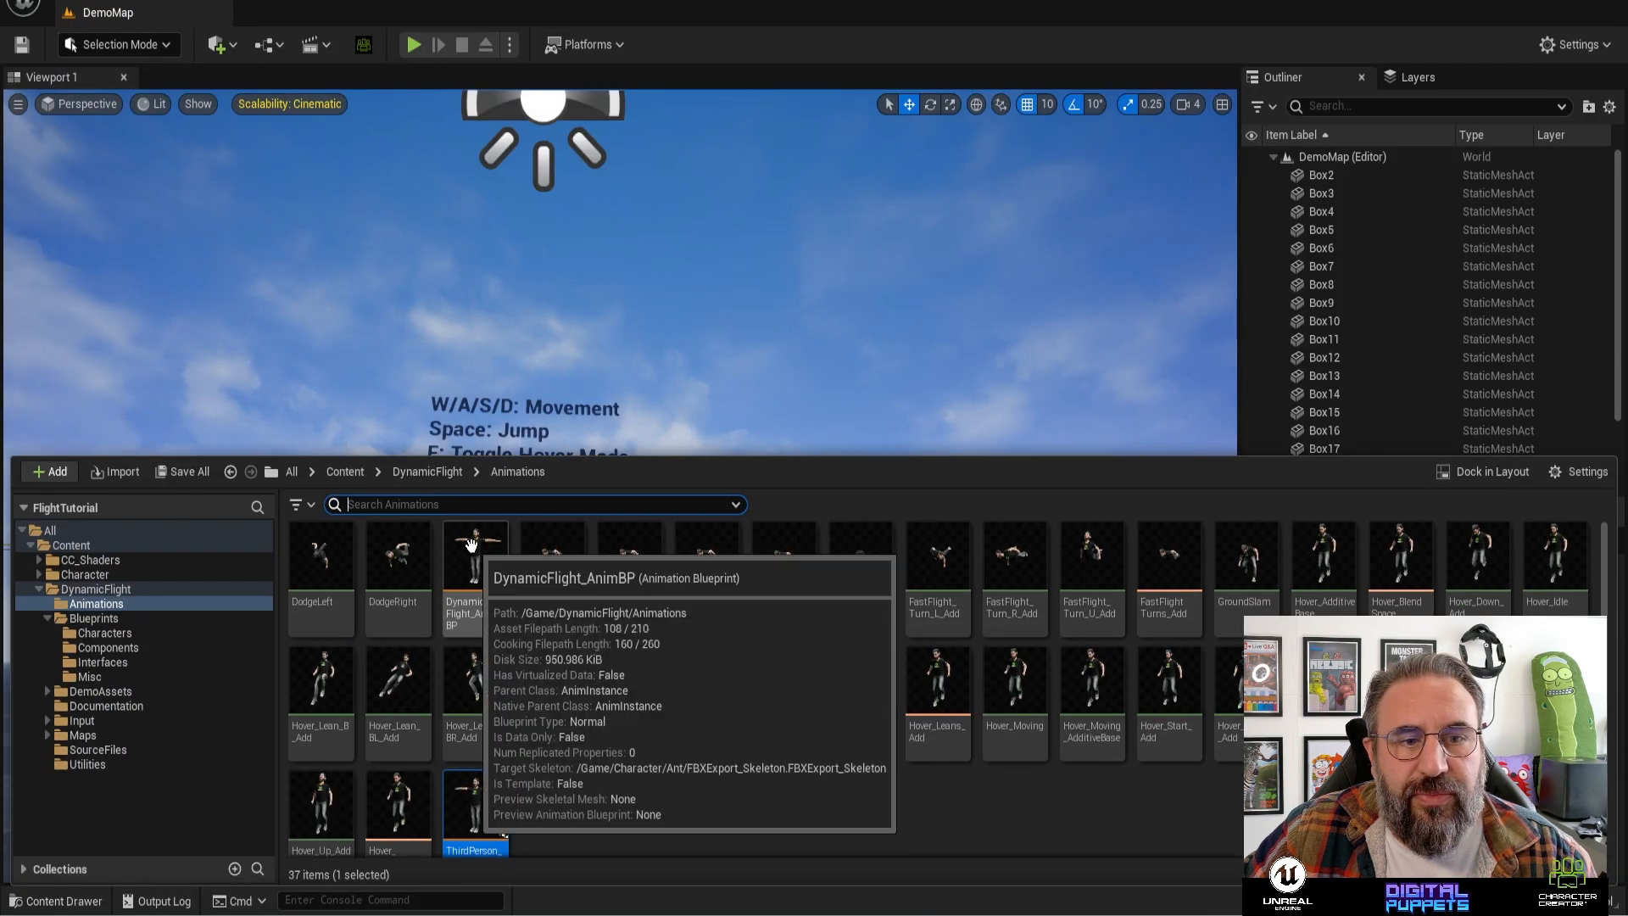
{"action": "double_click", "coordinate": [471, 547]}
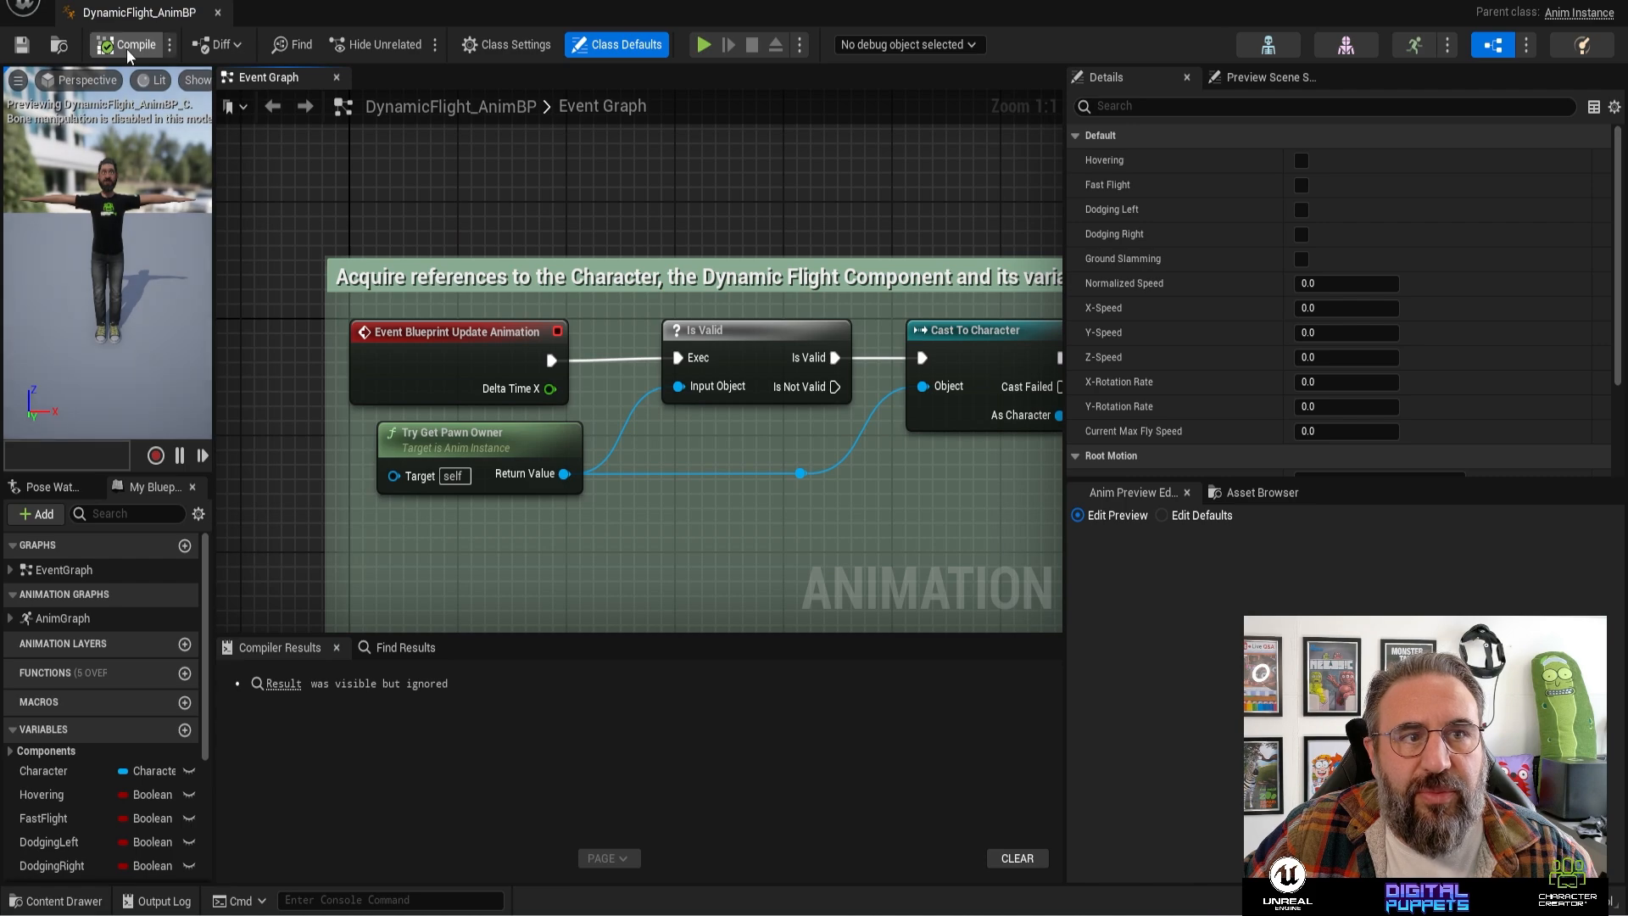
{"action": "left_click", "coordinate": [128, 51]}
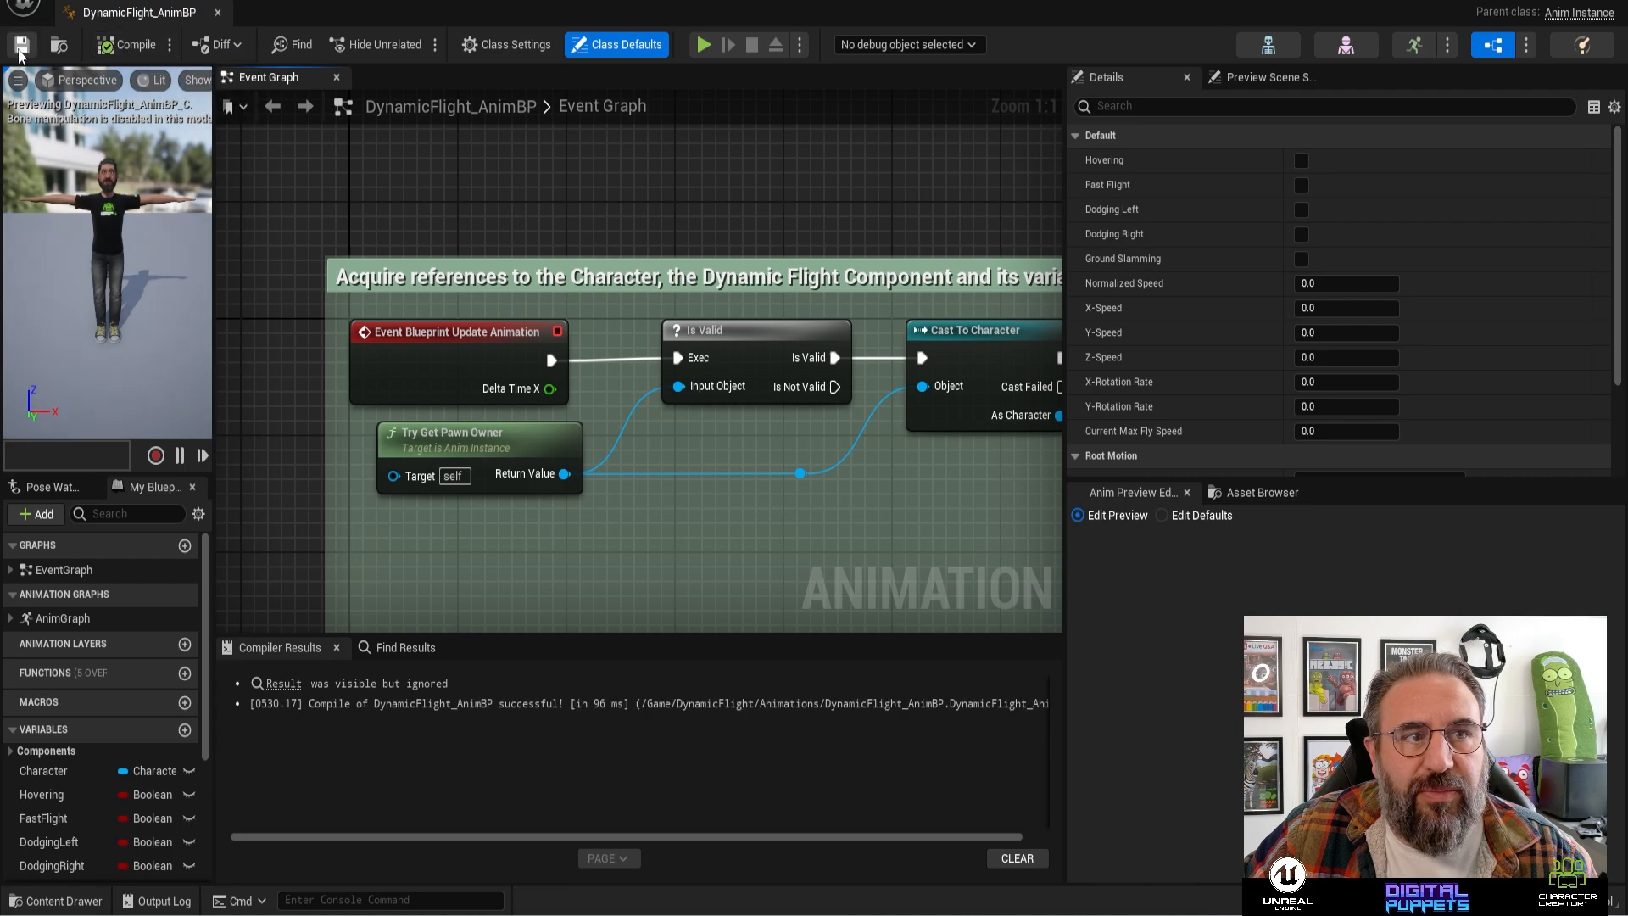
- Close DynamicFlight_AnimBP and open BP_ThirdPersonCharacter from the DynamicFlight Blueprints Characters folder
{"action": "left_click", "coordinate": [217, 12]}
{"action": "left_click", "coordinate": [55, 901]}
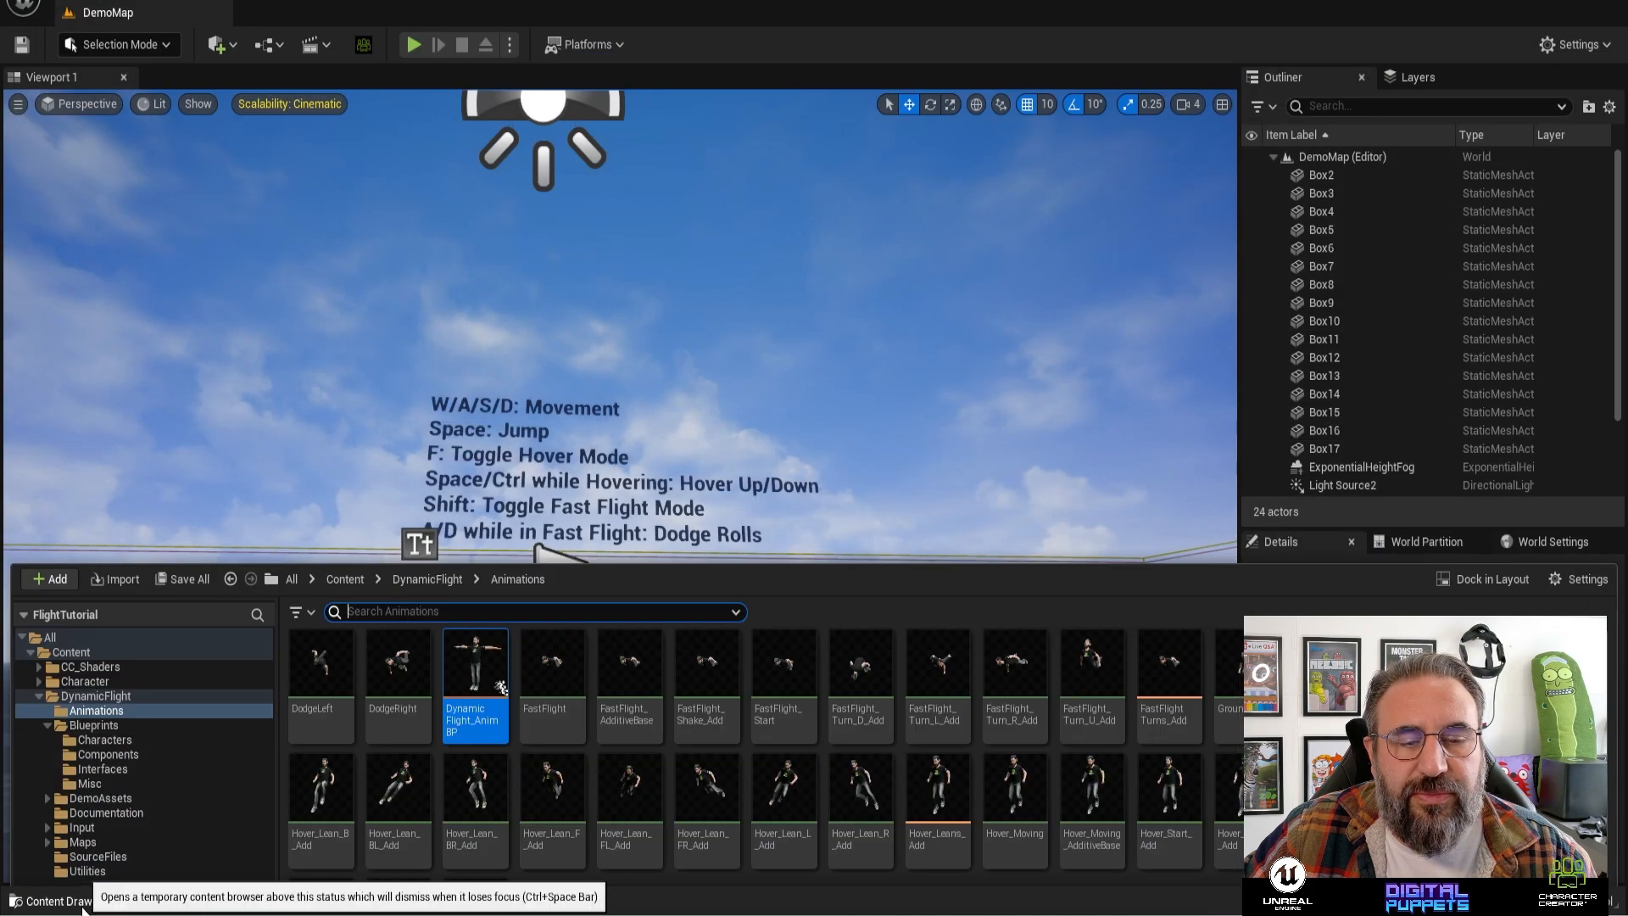
{"action": "left_click", "coordinate": [414, 472]}
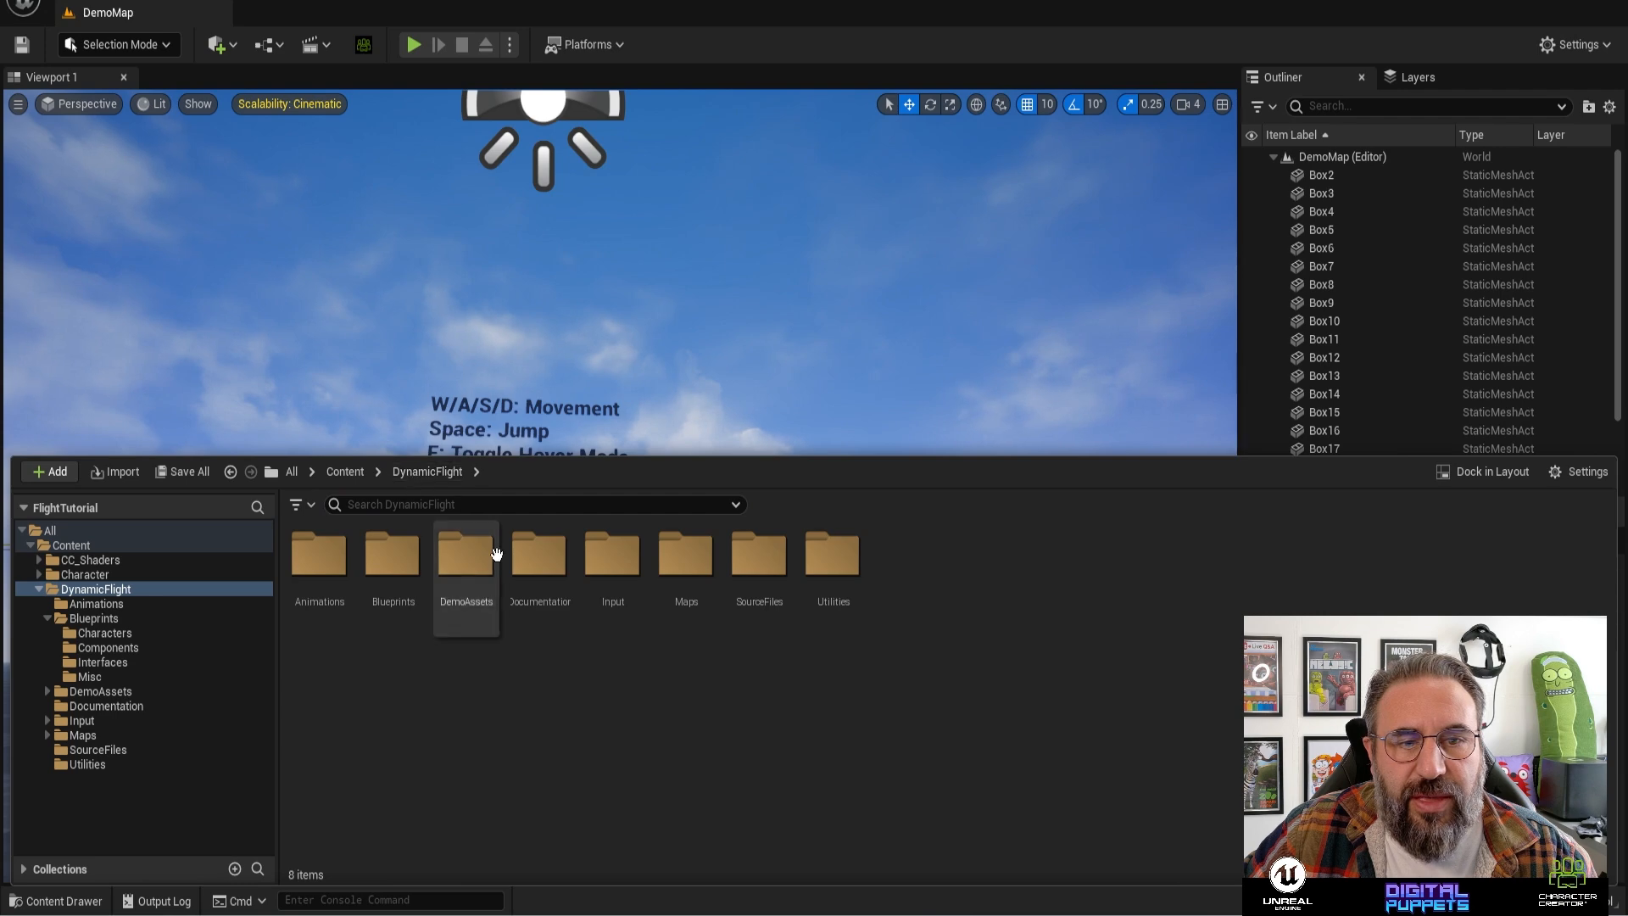
{"action": "double_click", "coordinate": [407, 568]}
{"action": "double_click", "coordinate": [339, 566]}
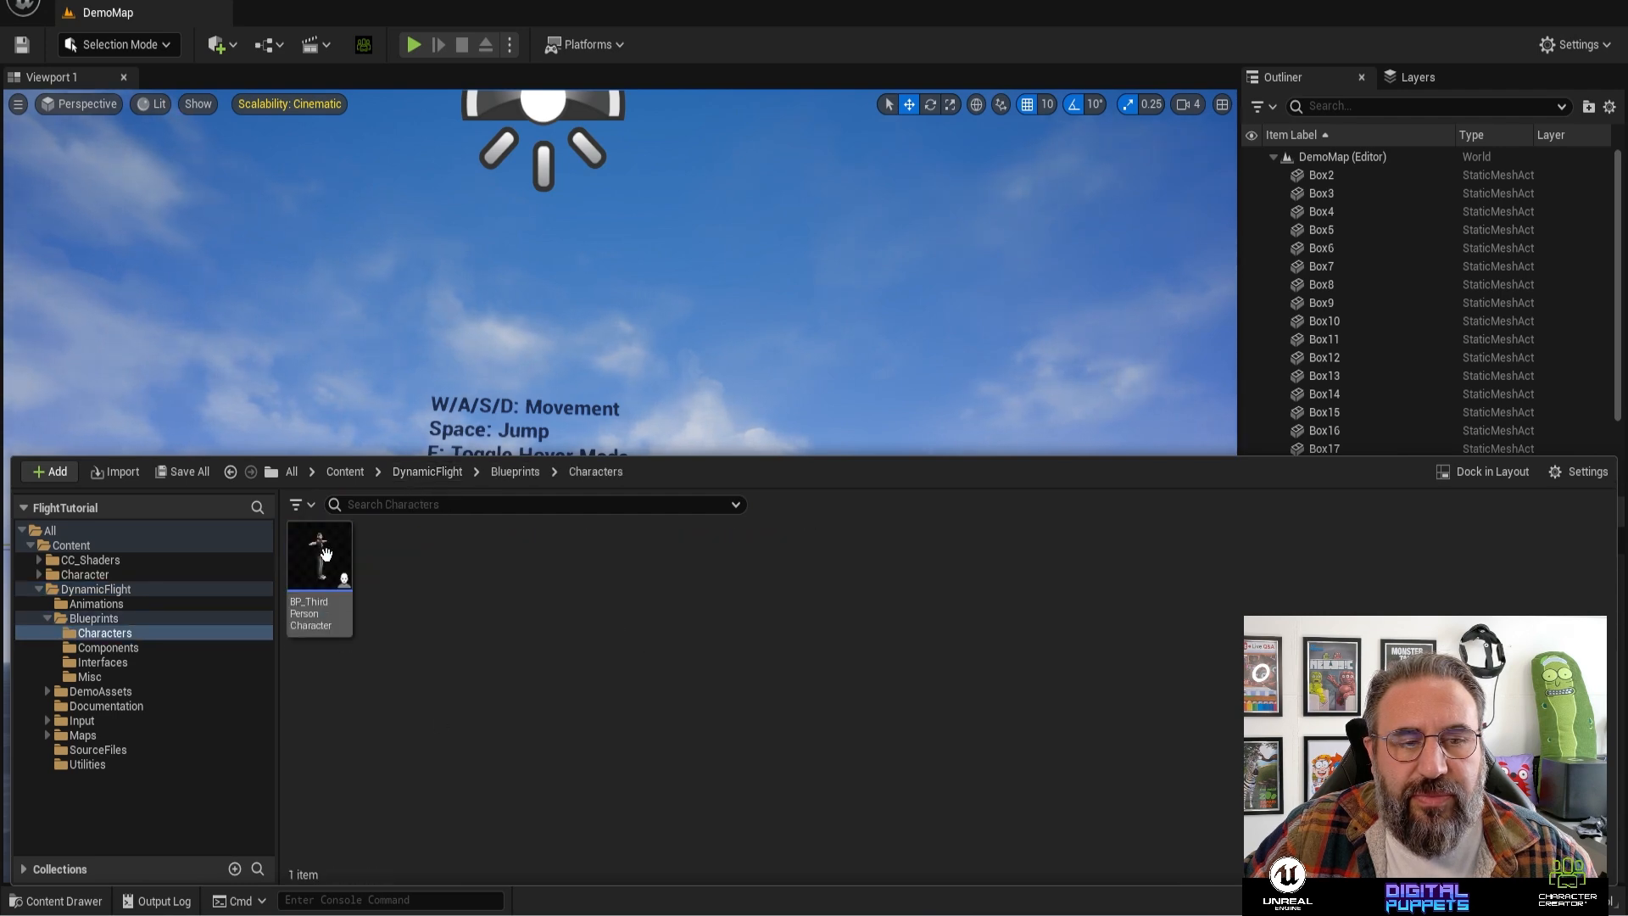
{"action": "double_click", "coordinate": [343, 568]}
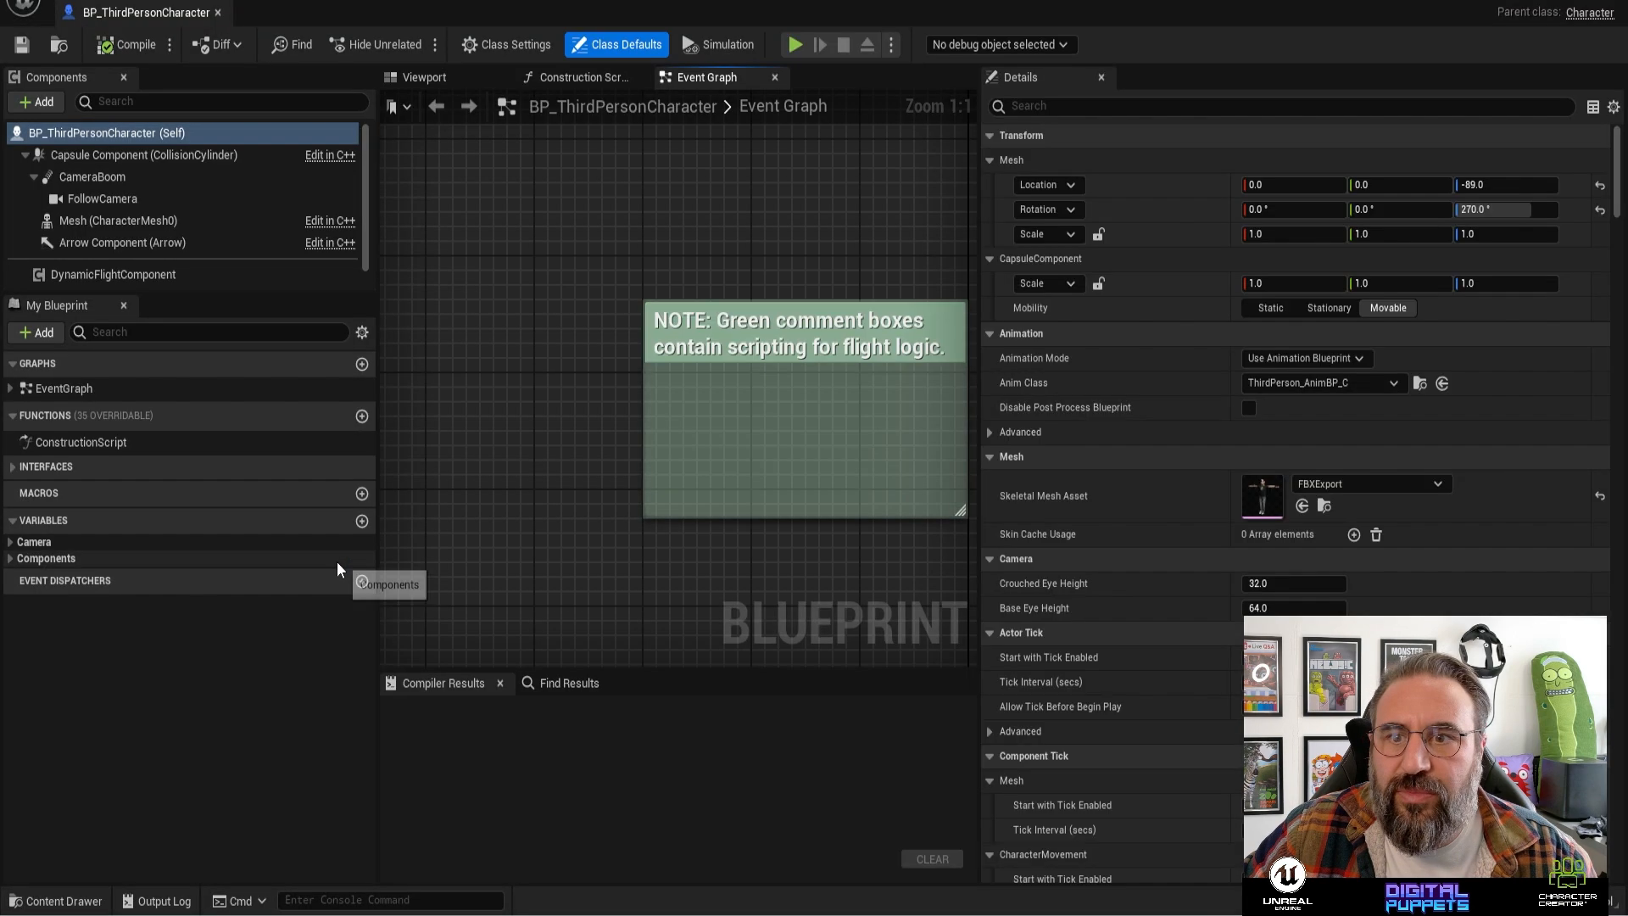
- Set the character Mesh component's Anim Class to ThirdPerson_AnimBP, then compile and save the blueprint
{"action": "left_click", "coordinate": [118, 221]}
{"action": "left_click", "coordinate": [1393, 481]}
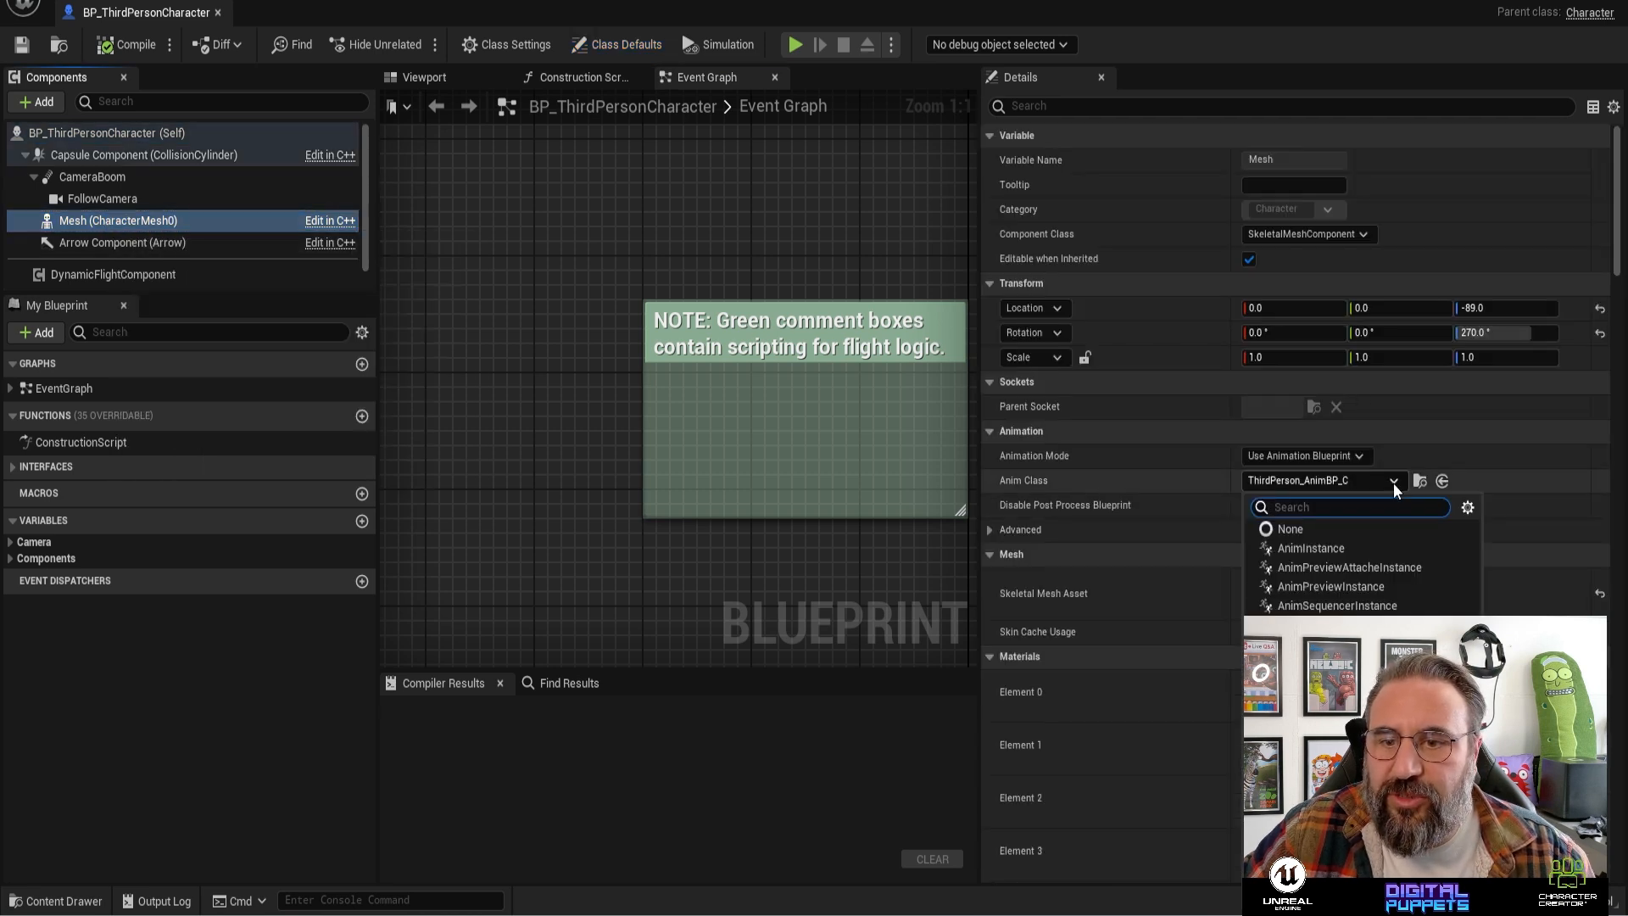
{"action": "type", "text": "thir"}
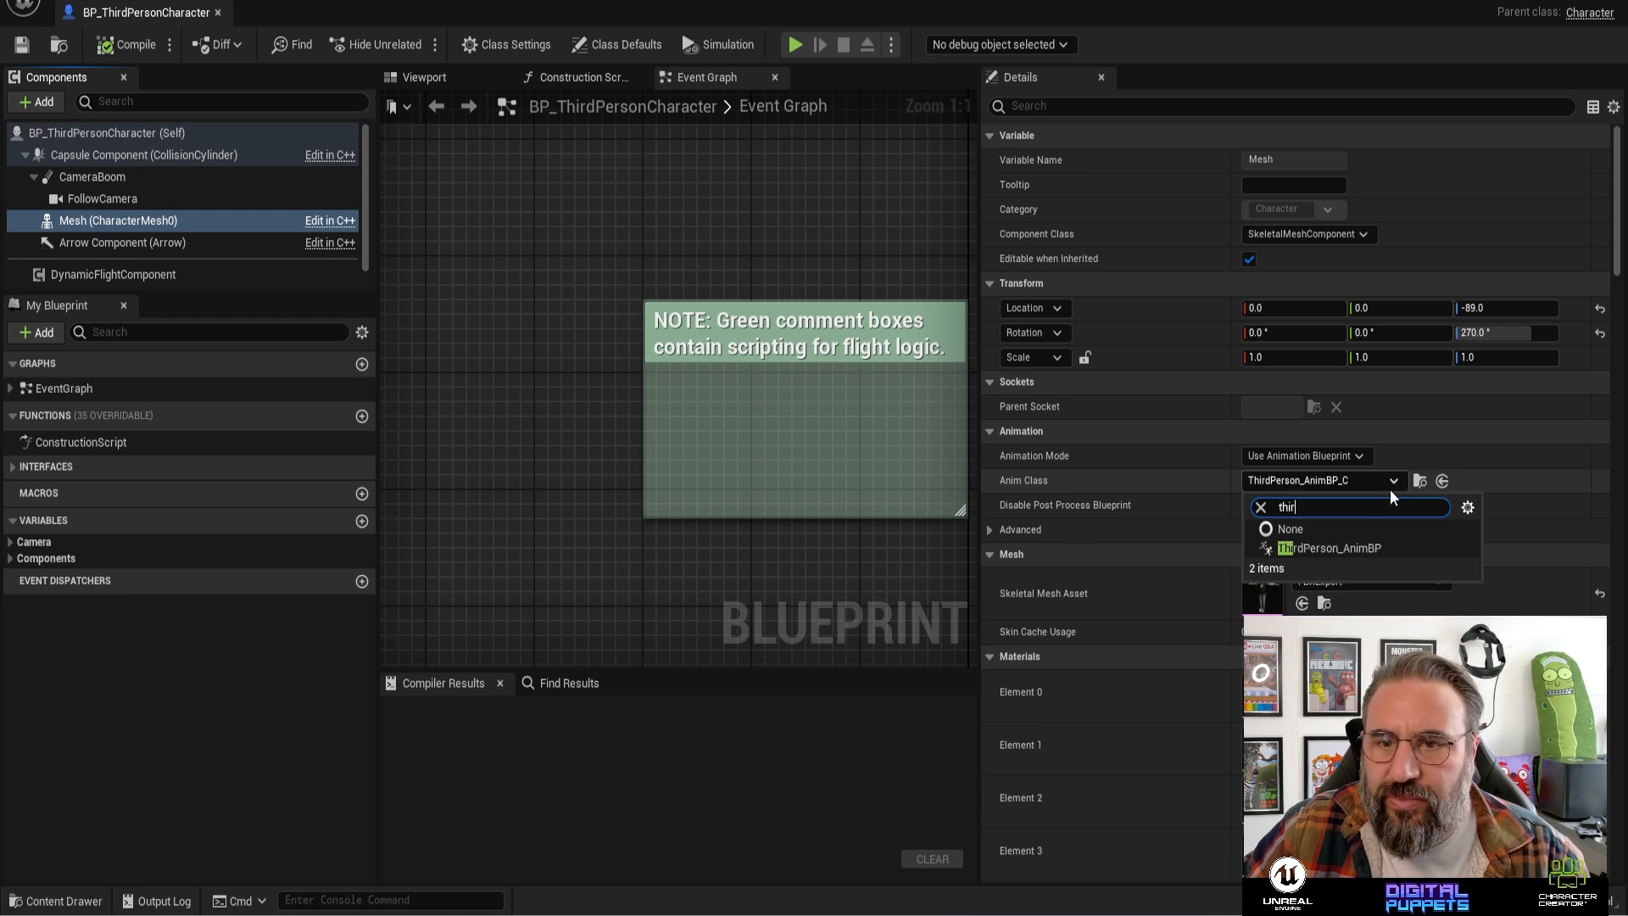
{"action": "left_click", "coordinate": [1350, 548]}
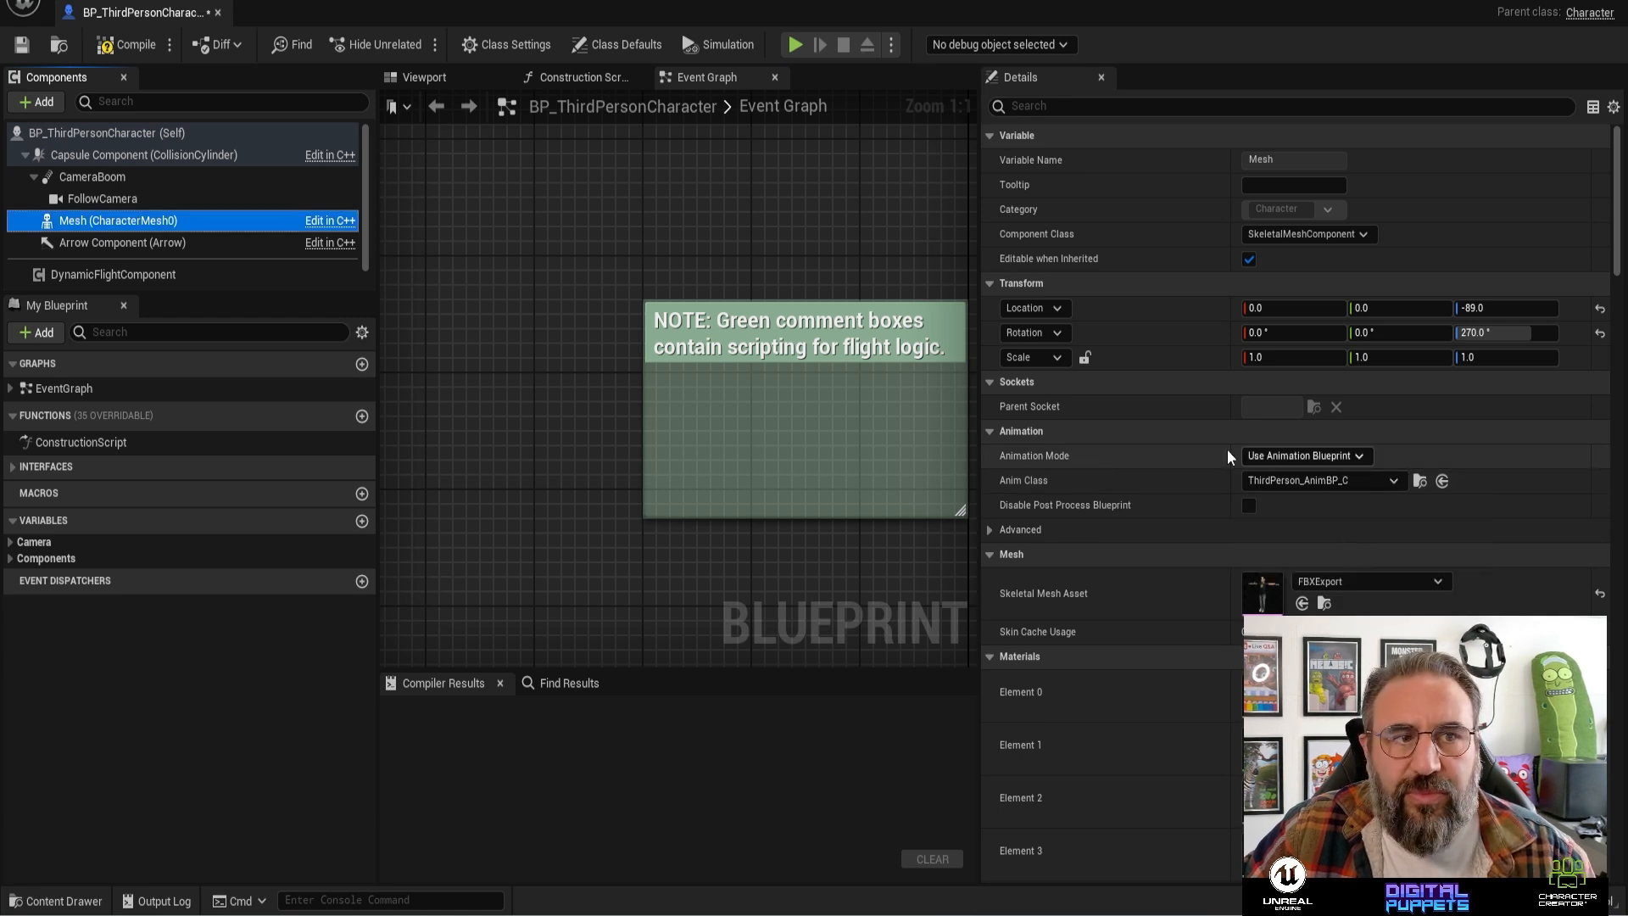
{"action": "left_click", "coordinate": [129, 47]}
{"action": "left_click", "coordinate": [21, 44]}
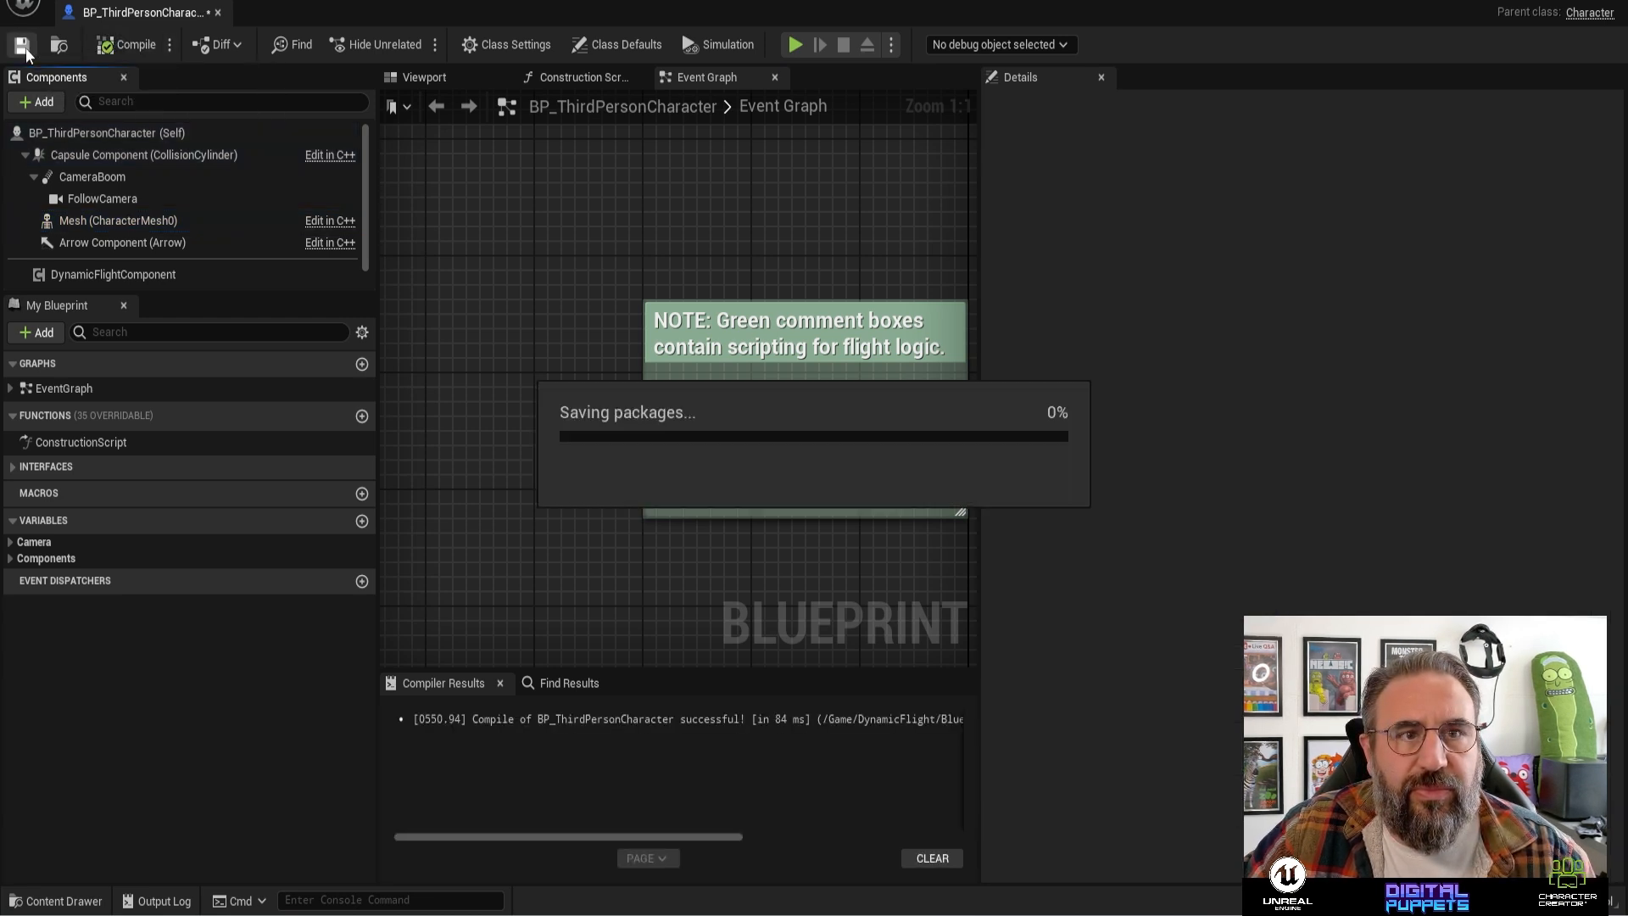
- Inspect the character's pose in the viewport of BP_ThirdPersonCharacter
{"action": "left_click", "coordinate": [437, 80]}
{"action": "scroll", "coordinate": [755, 342], "scroll_direction": "up", "scroll_amount": 6}
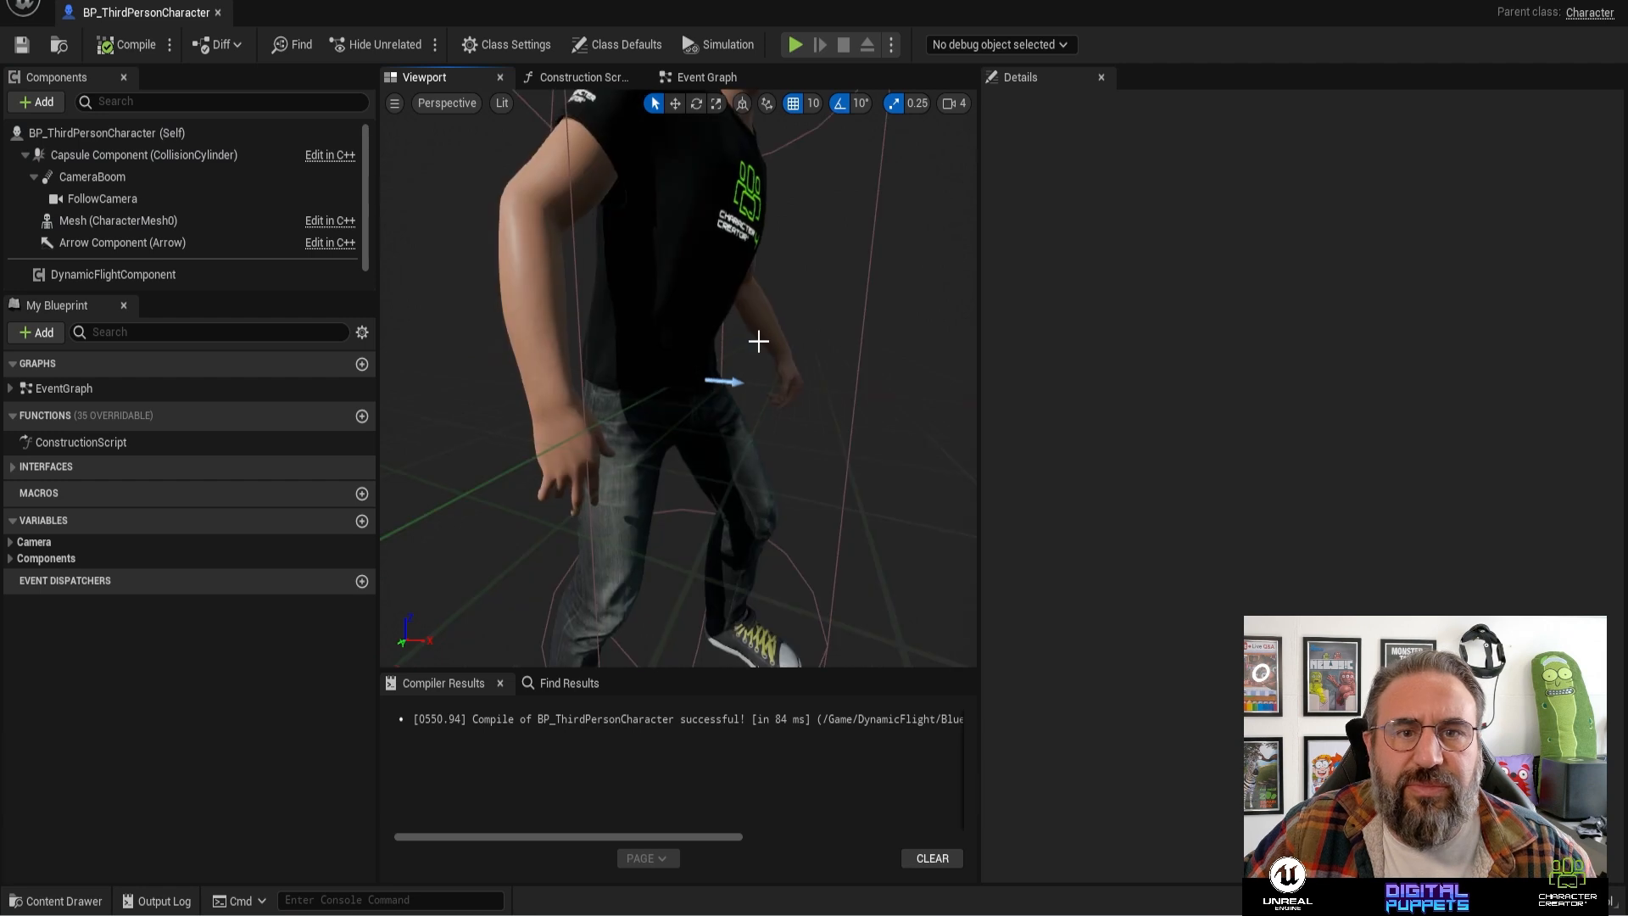
{"action": "scroll", "coordinate": [756, 342], "scroll_direction": "down", "scroll_amount": 3}
{"action": "left_click_drag", "start_coordinate": [756, 342], "coordinate": [670, 342], "text": "alt"}
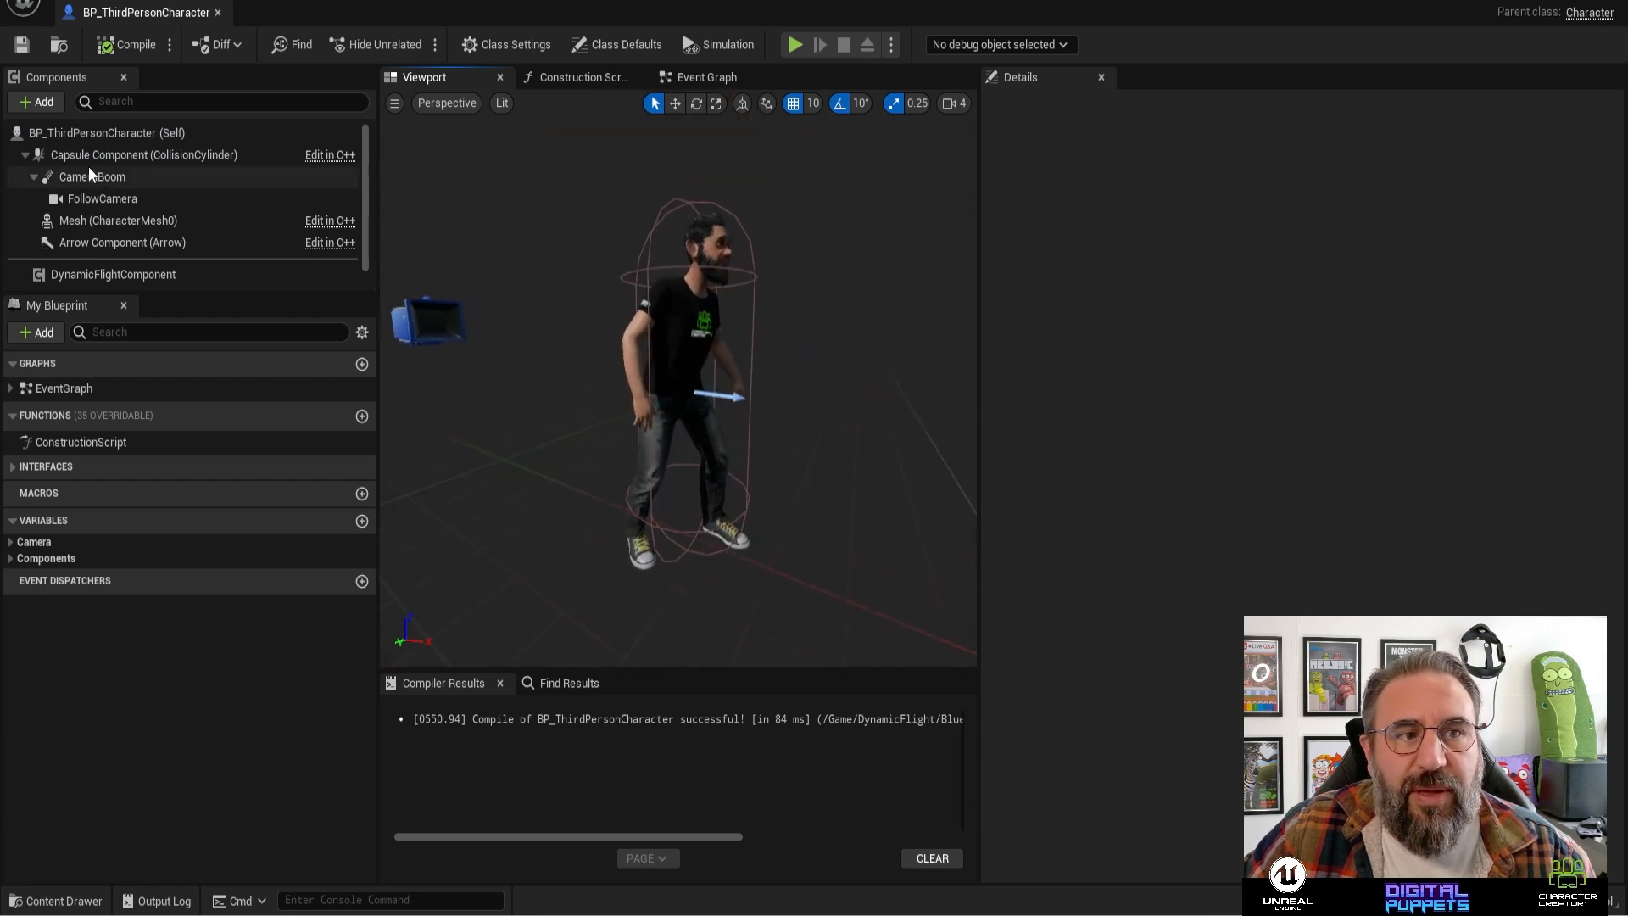
- Check the Anim Class choices in BP_ThirdPersonCharacter's defaults, recompile the blueprint, and close it
{"action": "left_click", "coordinate": [139, 133]}
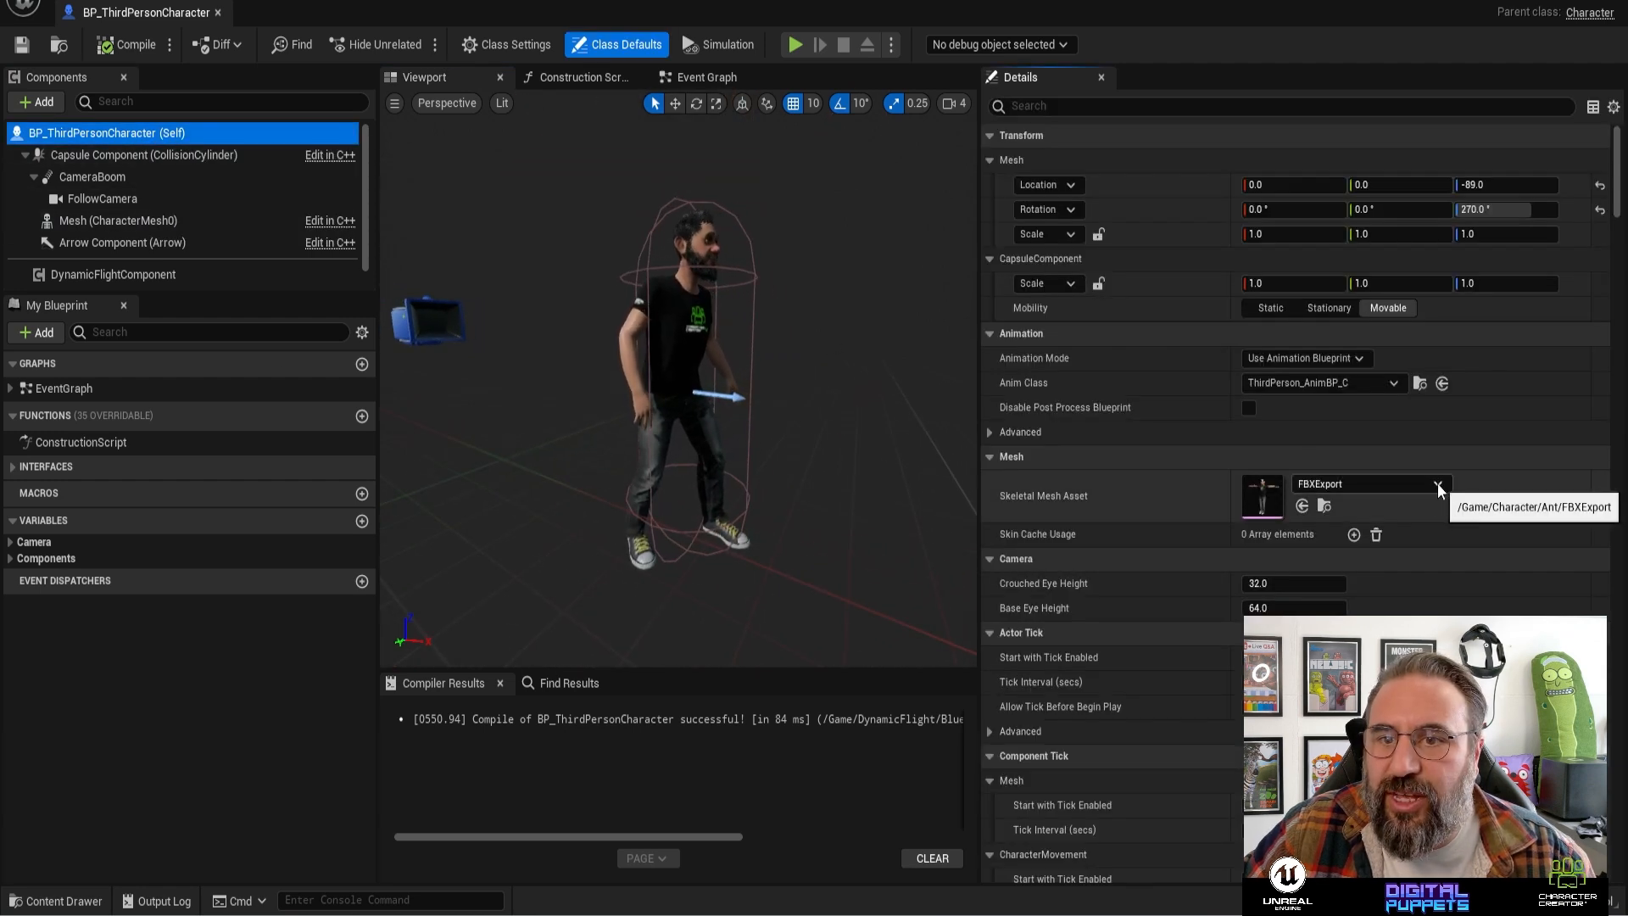
{"action": "left_click", "coordinate": [1394, 384]}
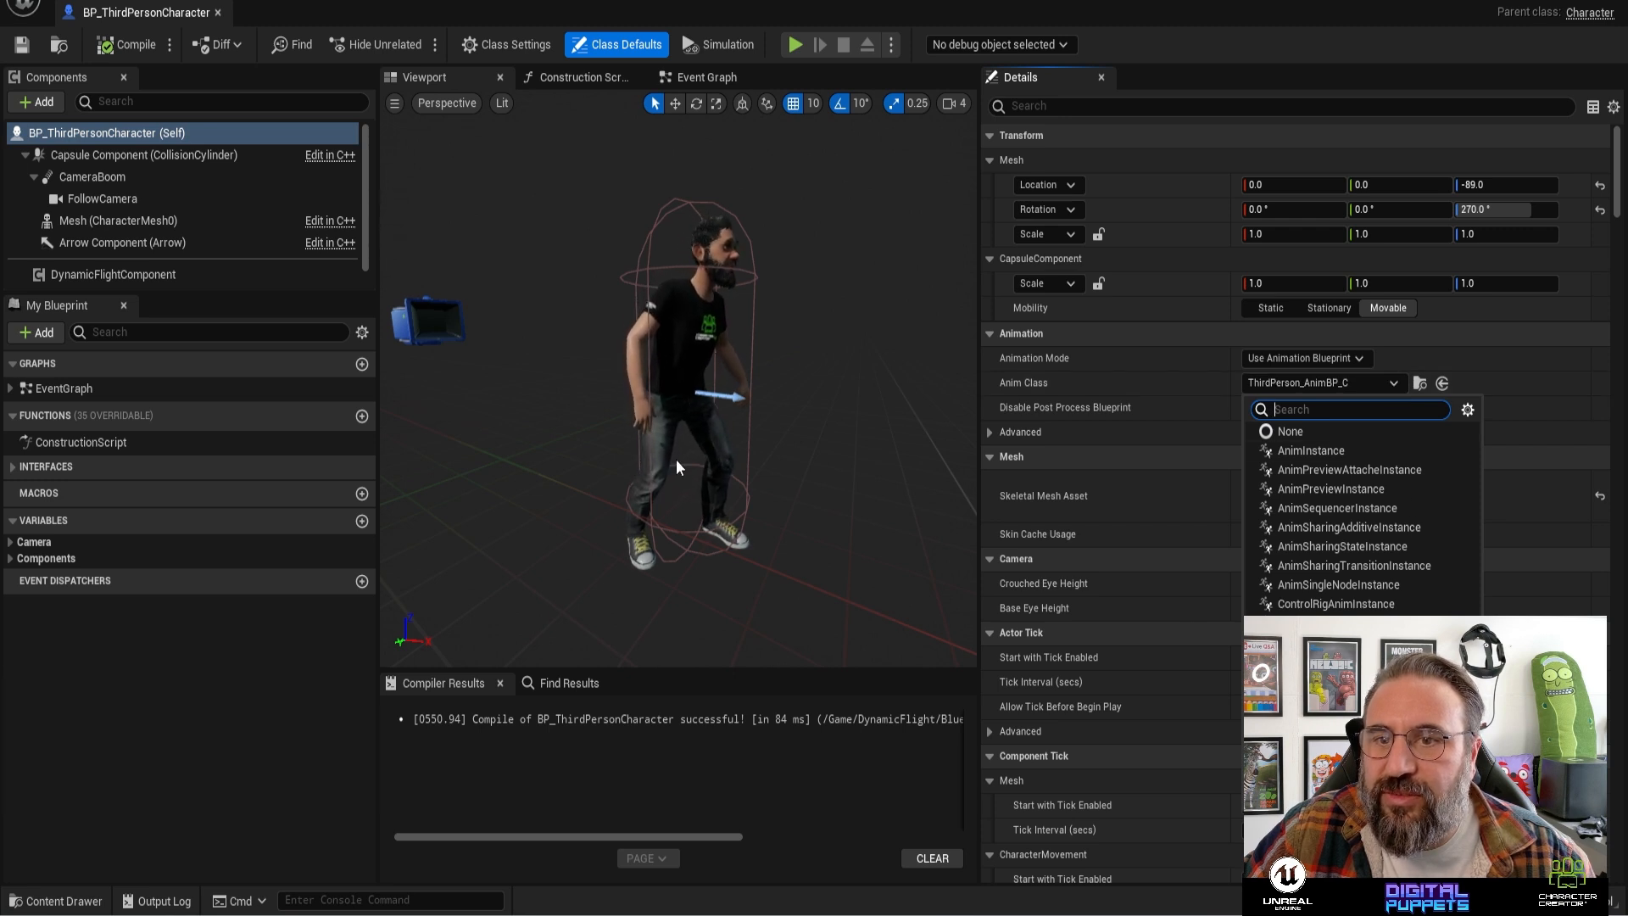
{"action": "left_click", "coordinate": [133, 46]}
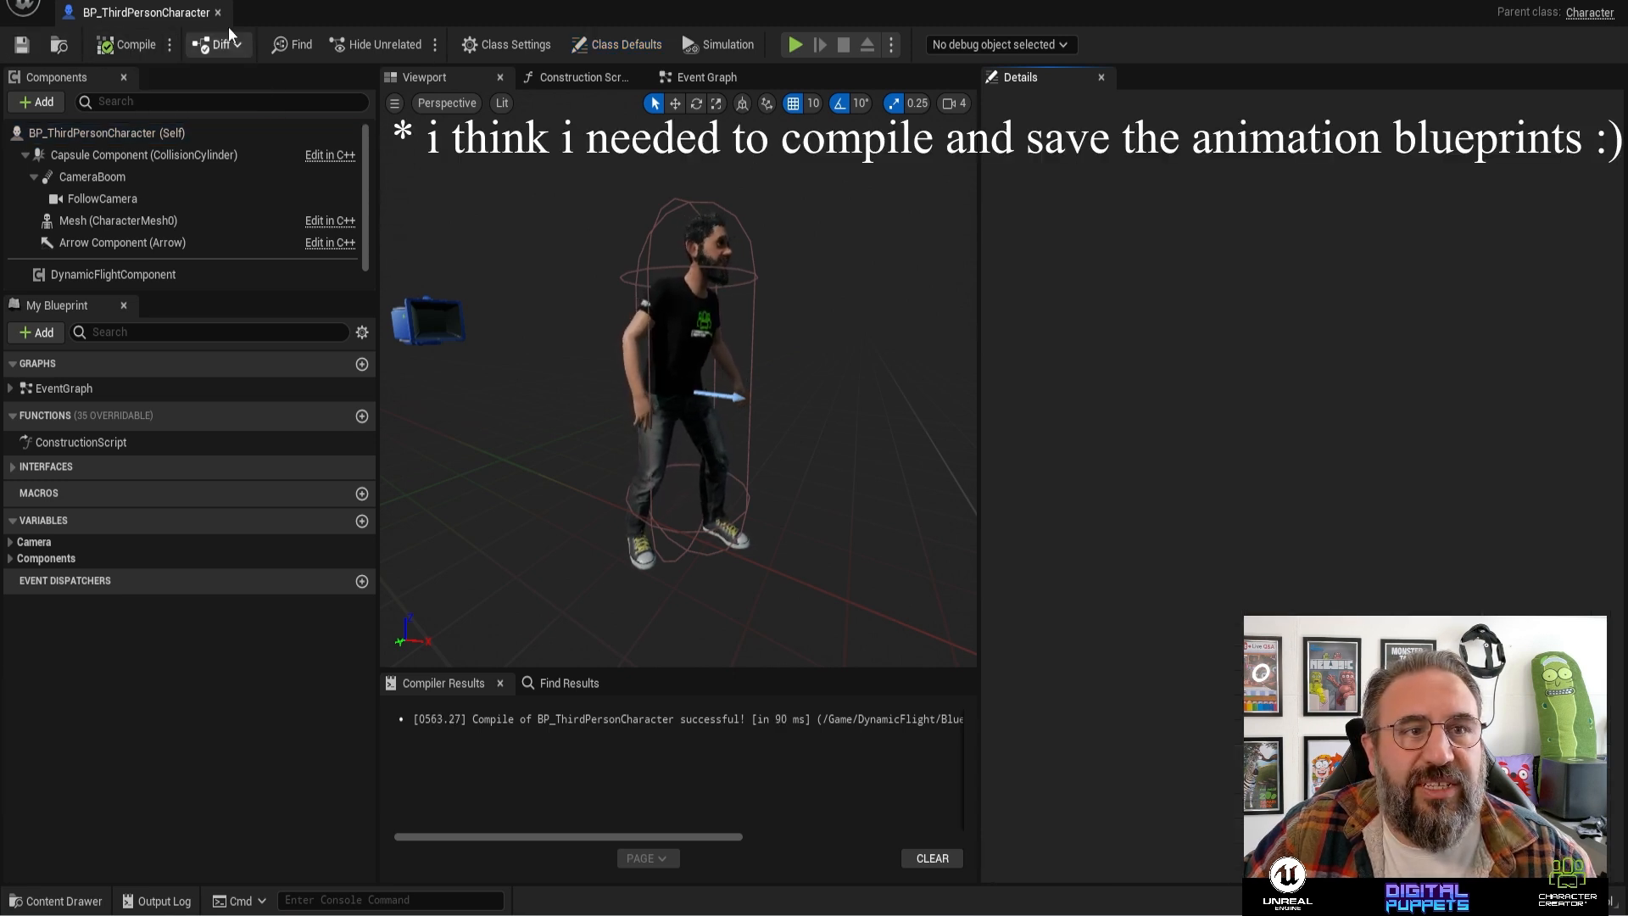
{"action": "left_click", "coordinate": [231, 222]}
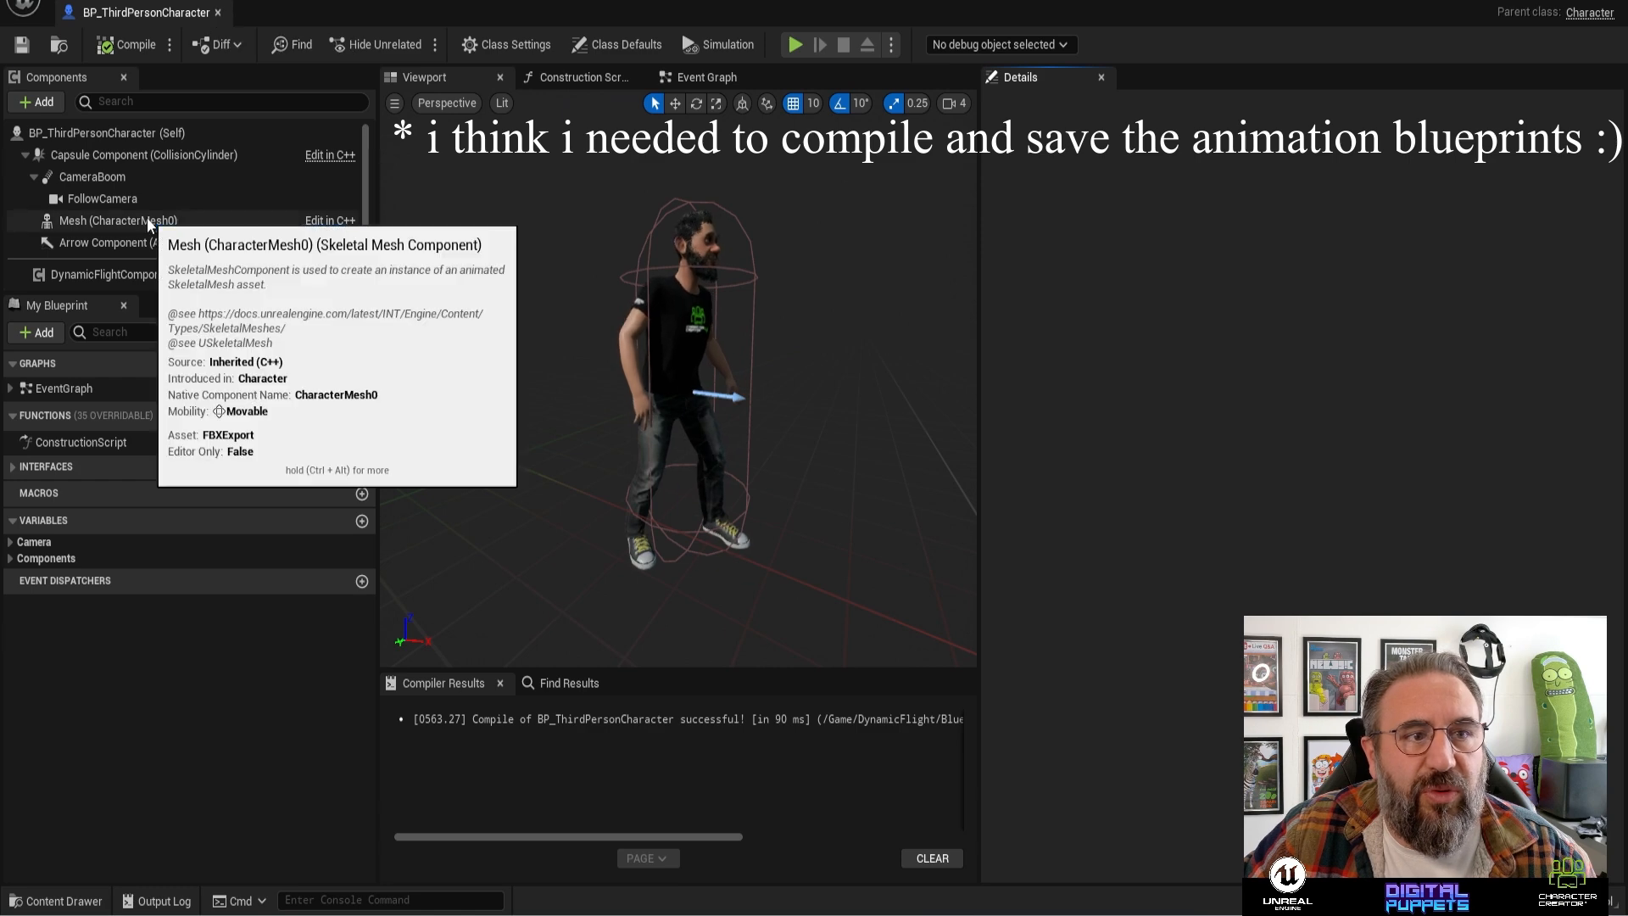
{"action": "left_click", "coordinate": [218, 13]}
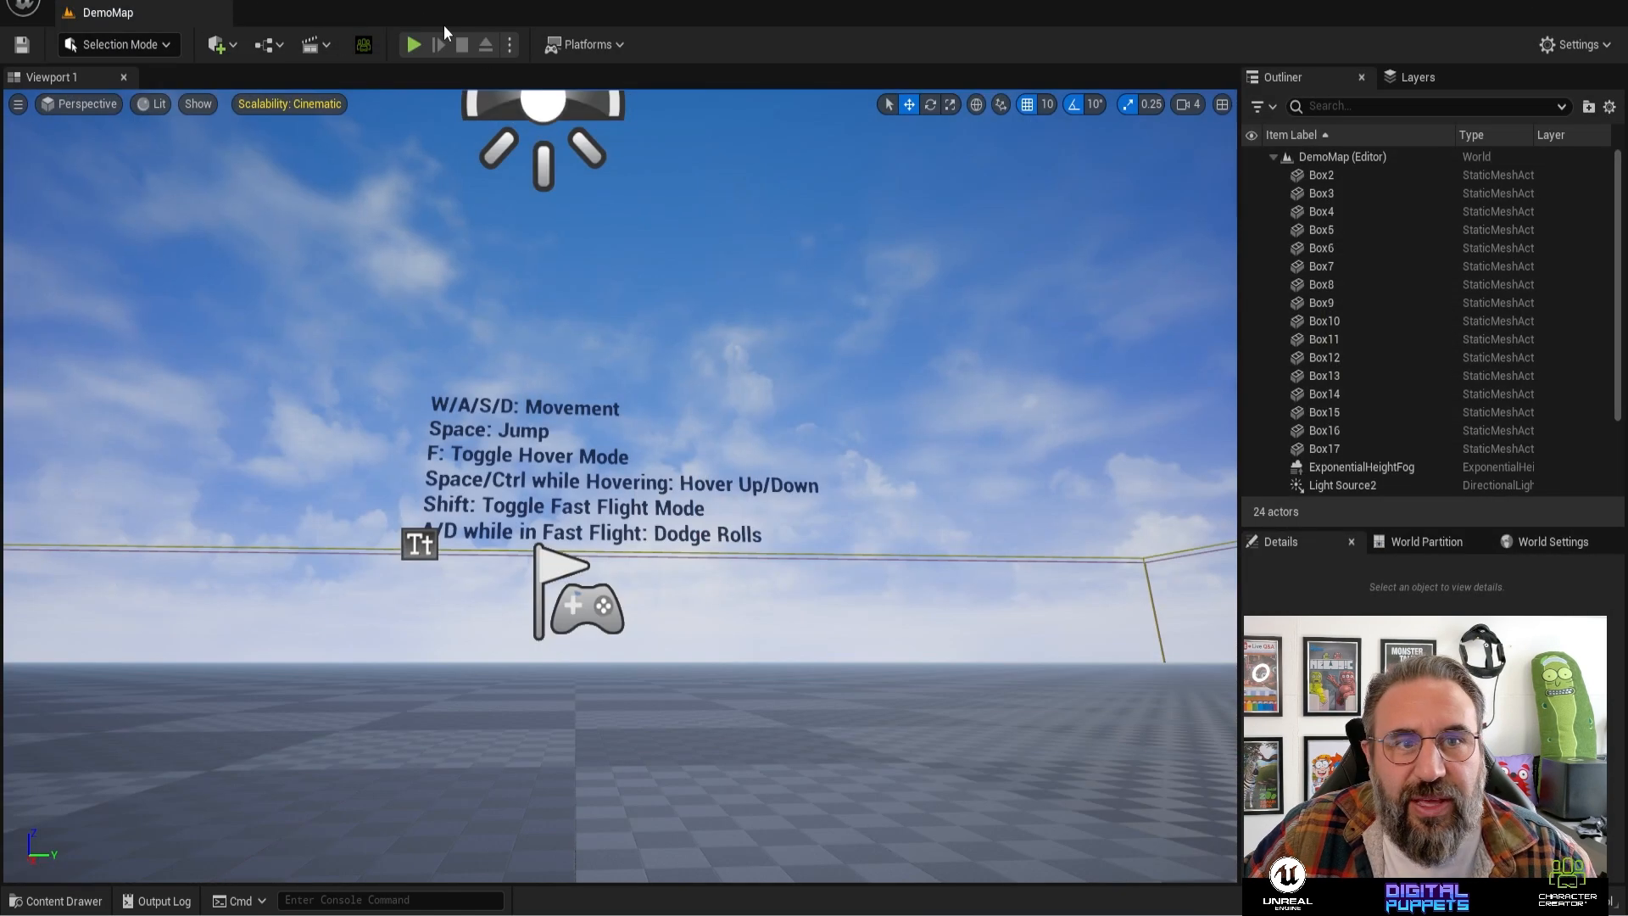
- Play the DemoMap level and test the character running backward and sideways in both directions
{"action": "left_click", "coordinate": [414, 45]}
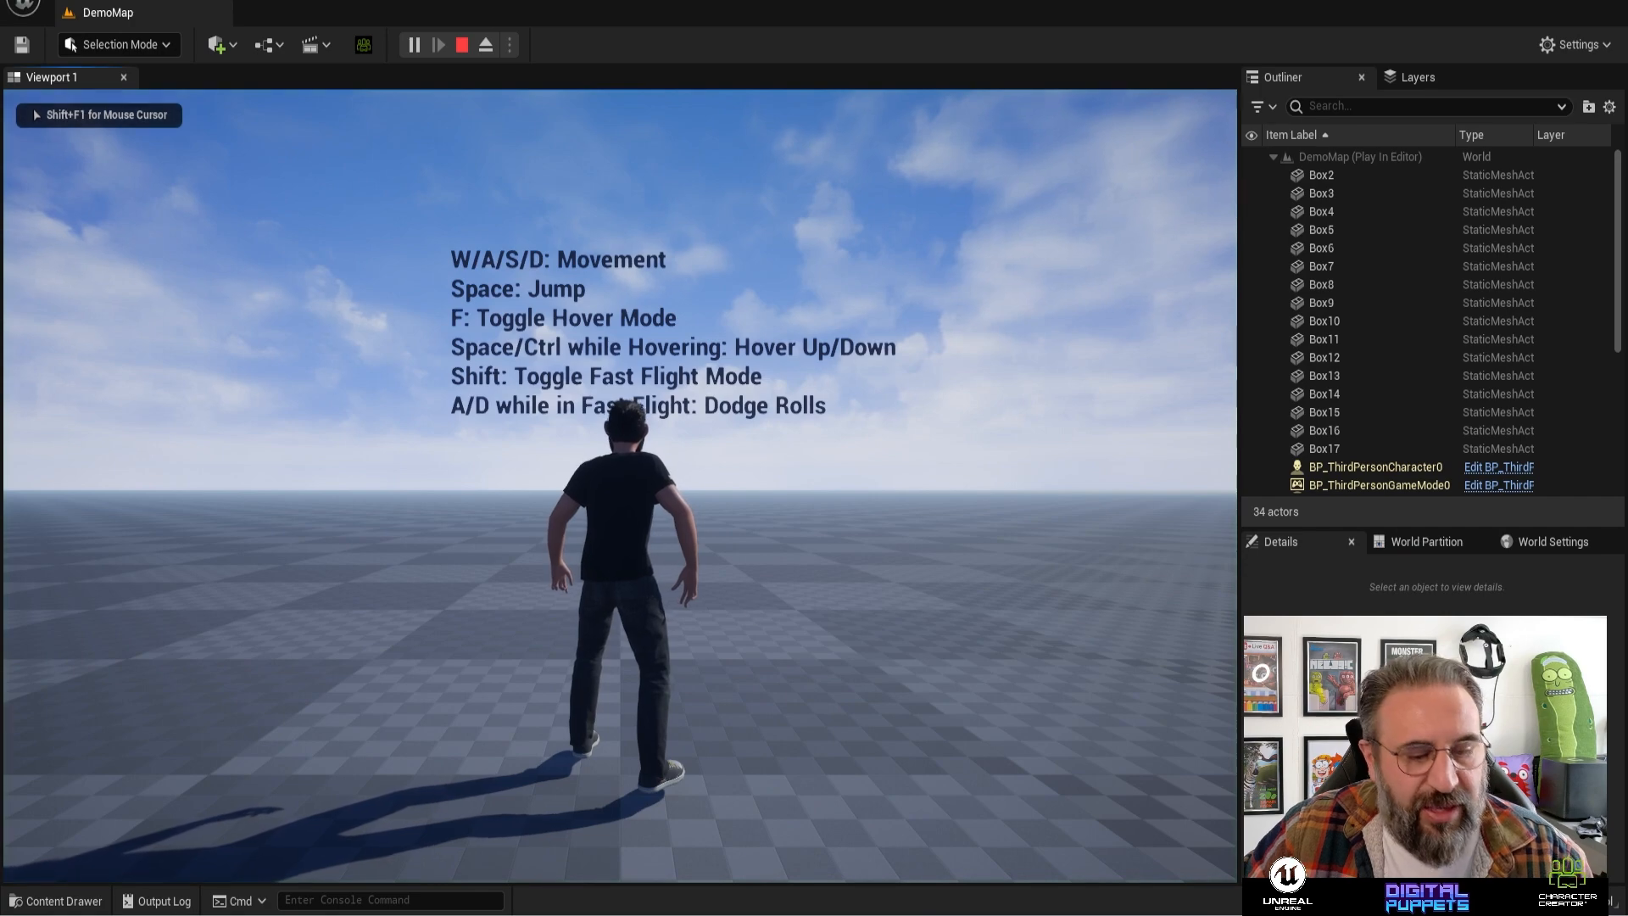
{"action": "key", "text": "s"}
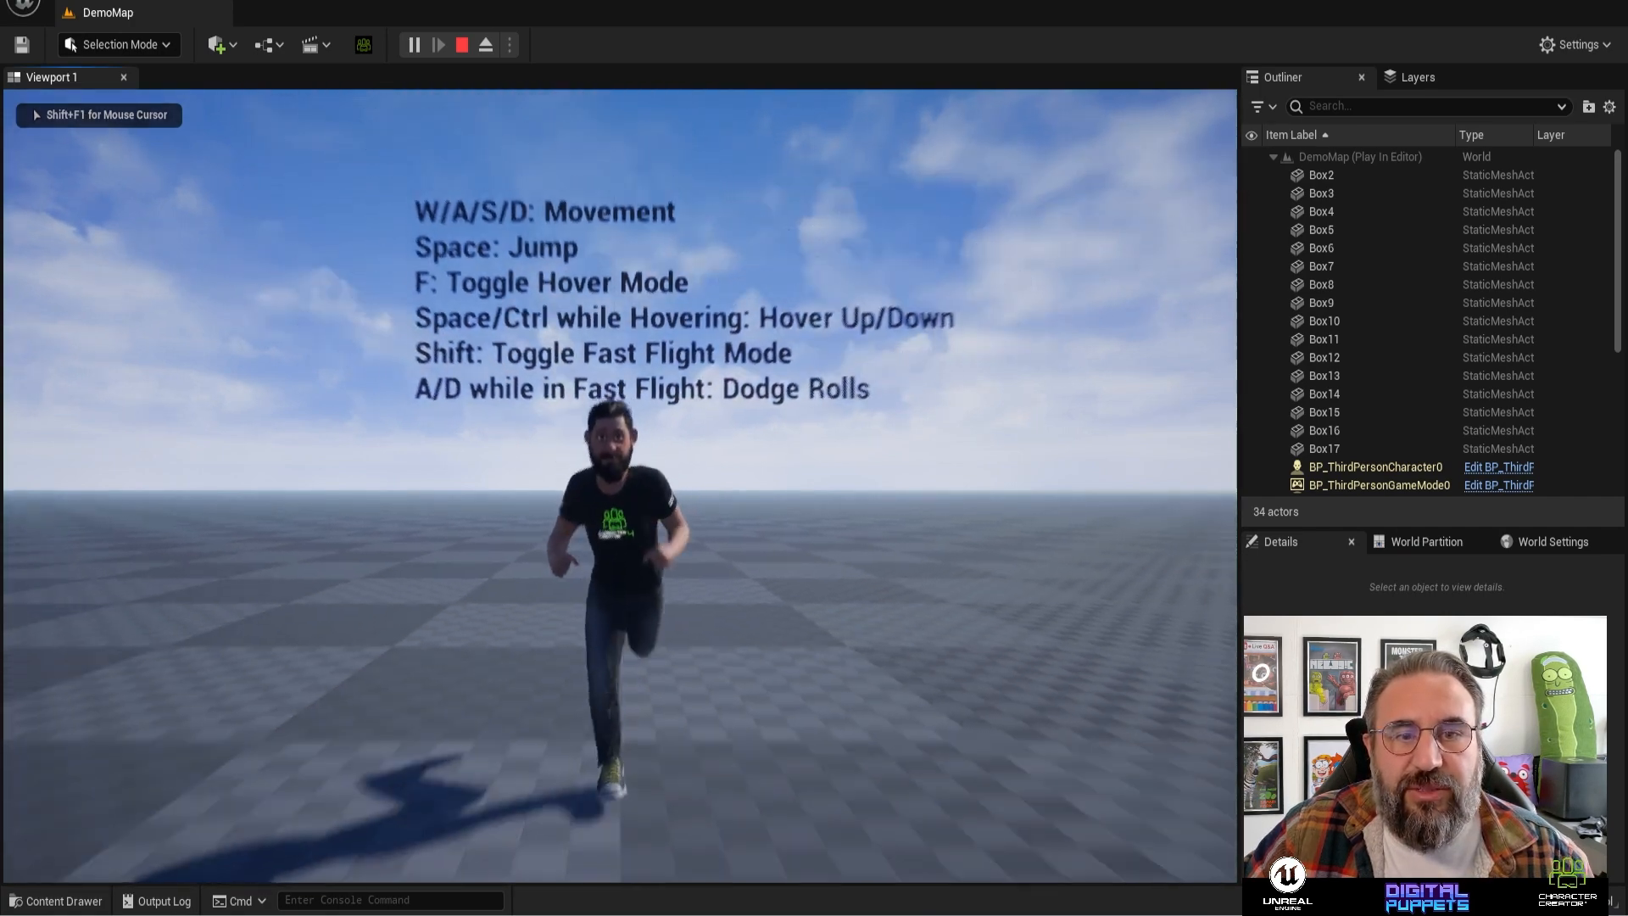
{"action": "key", "text": "d"}
{"action": "key", "text": "a"}
{"action": "key", "text": "s"}
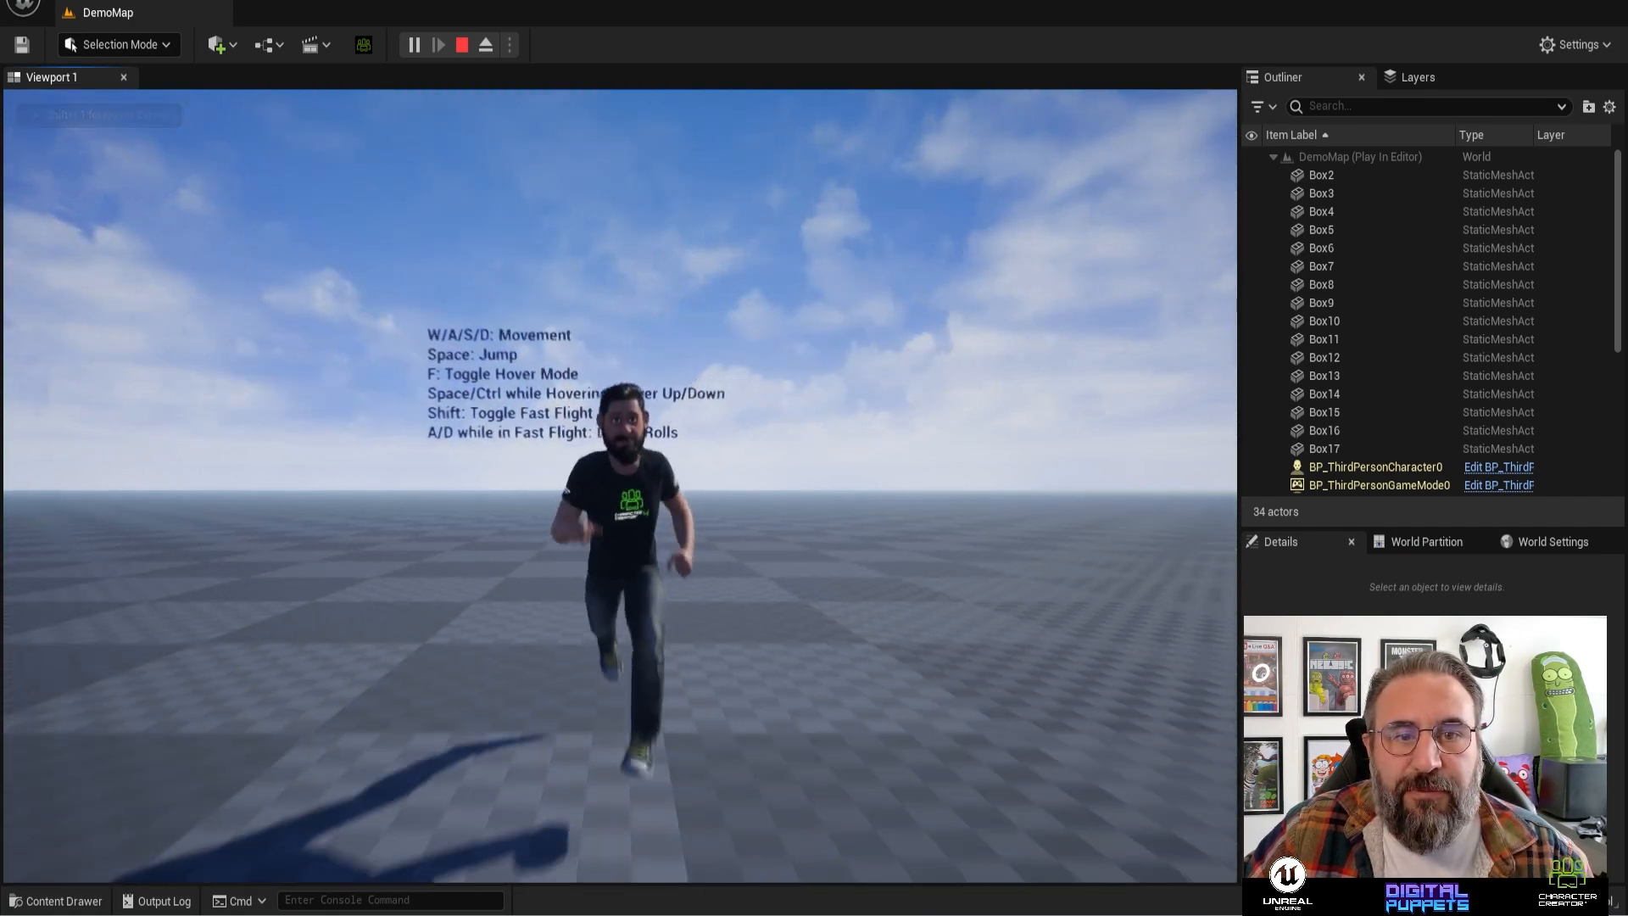
{"action": "key", "text": "a"}
{"action": "key", "text": "d"}
{"action": "key", "text": "a"}
{"action": "key", "text": "d"}
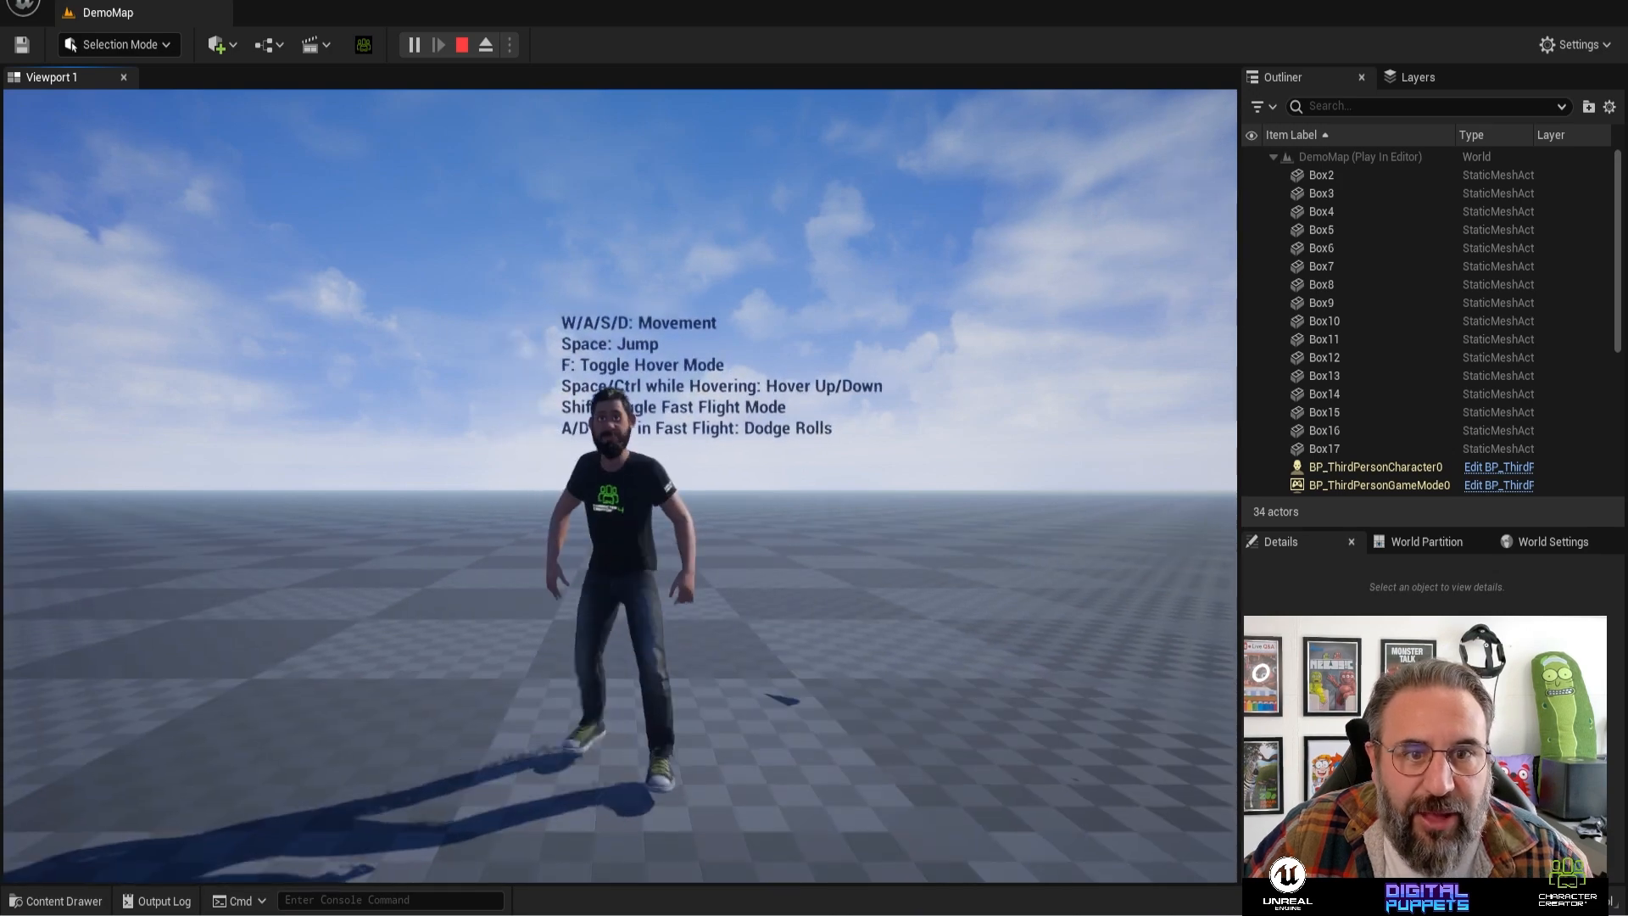
- Run the character forward past the instruction text and test several jumps
{"action": "key", "text": "w"}
{"action": "key", "text": "space"}
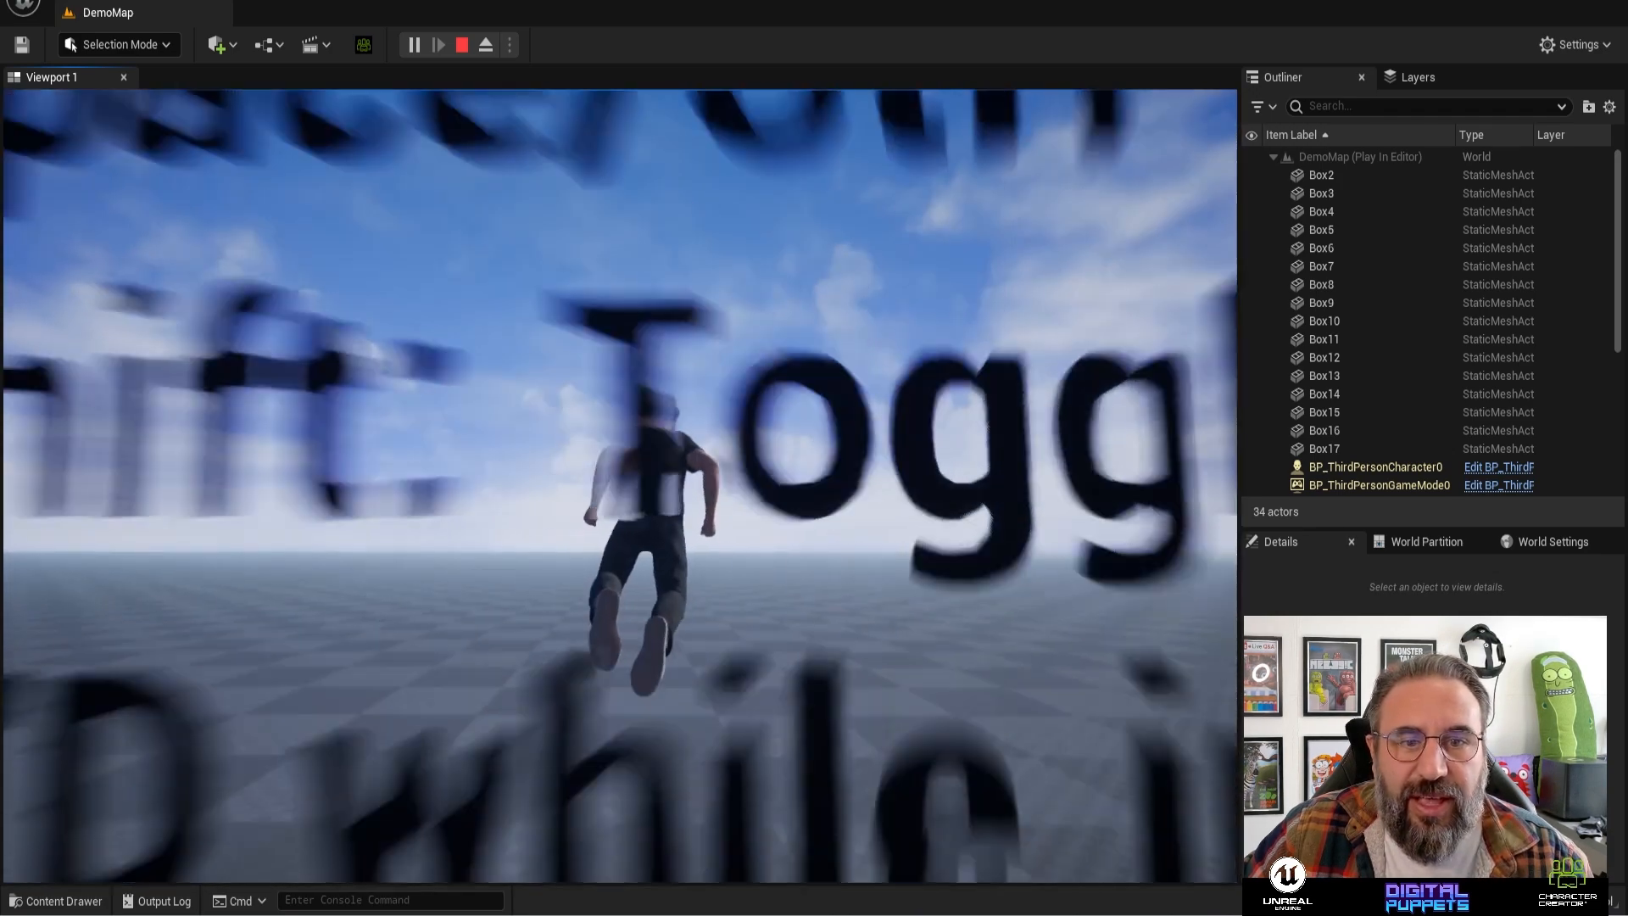
{"action": "key", "text": "space"}
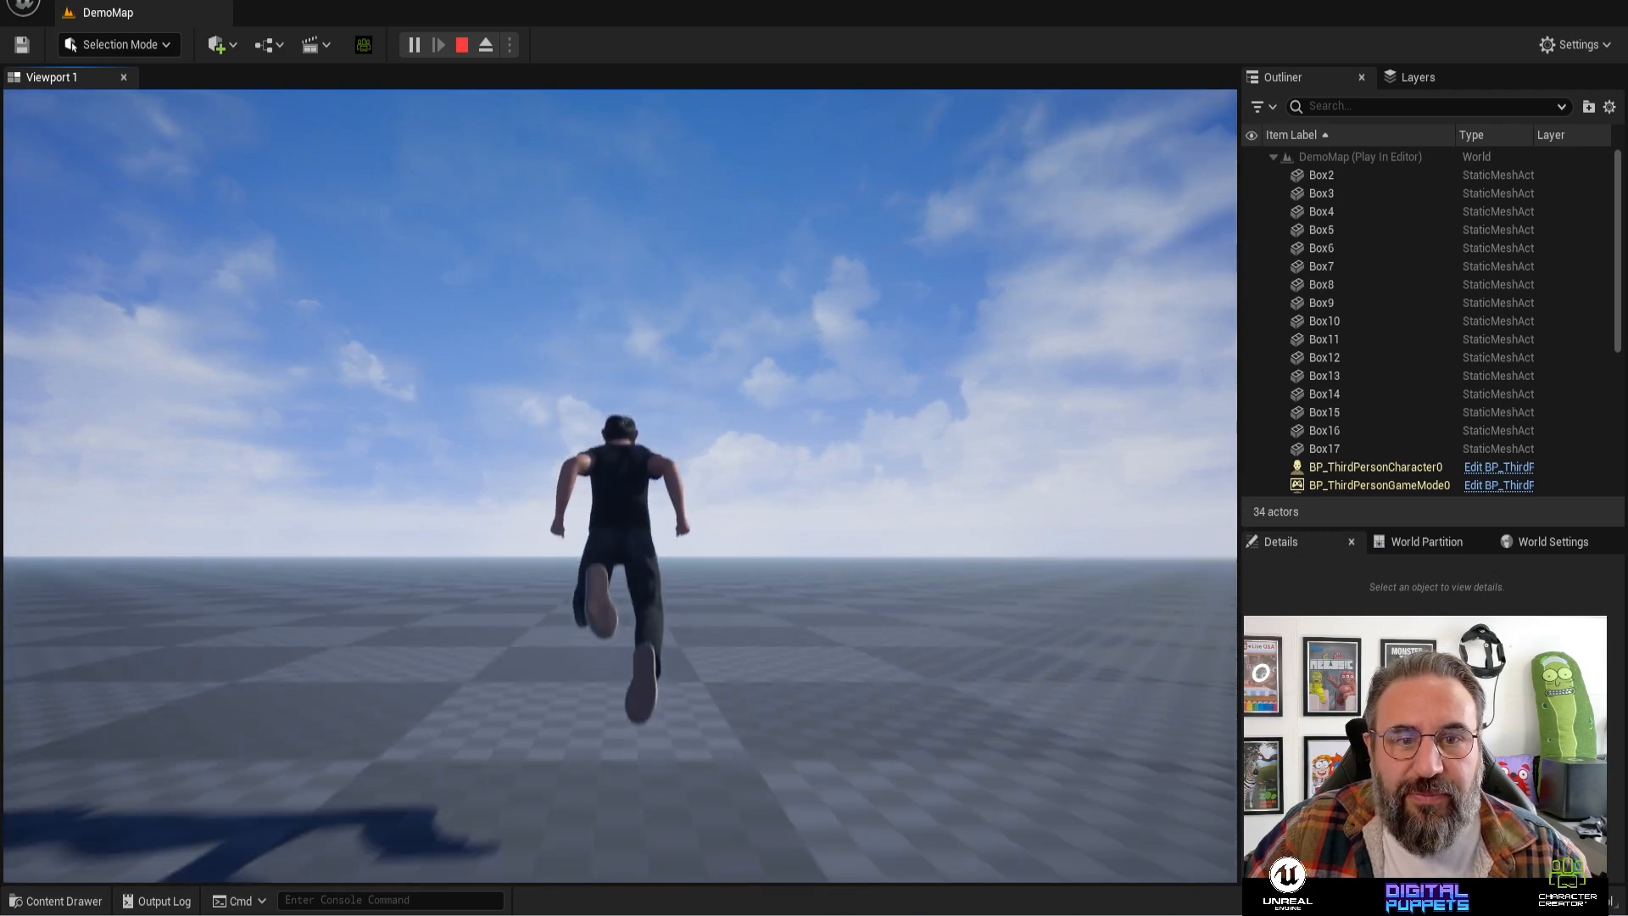
{"action": "key", "text": "space"}
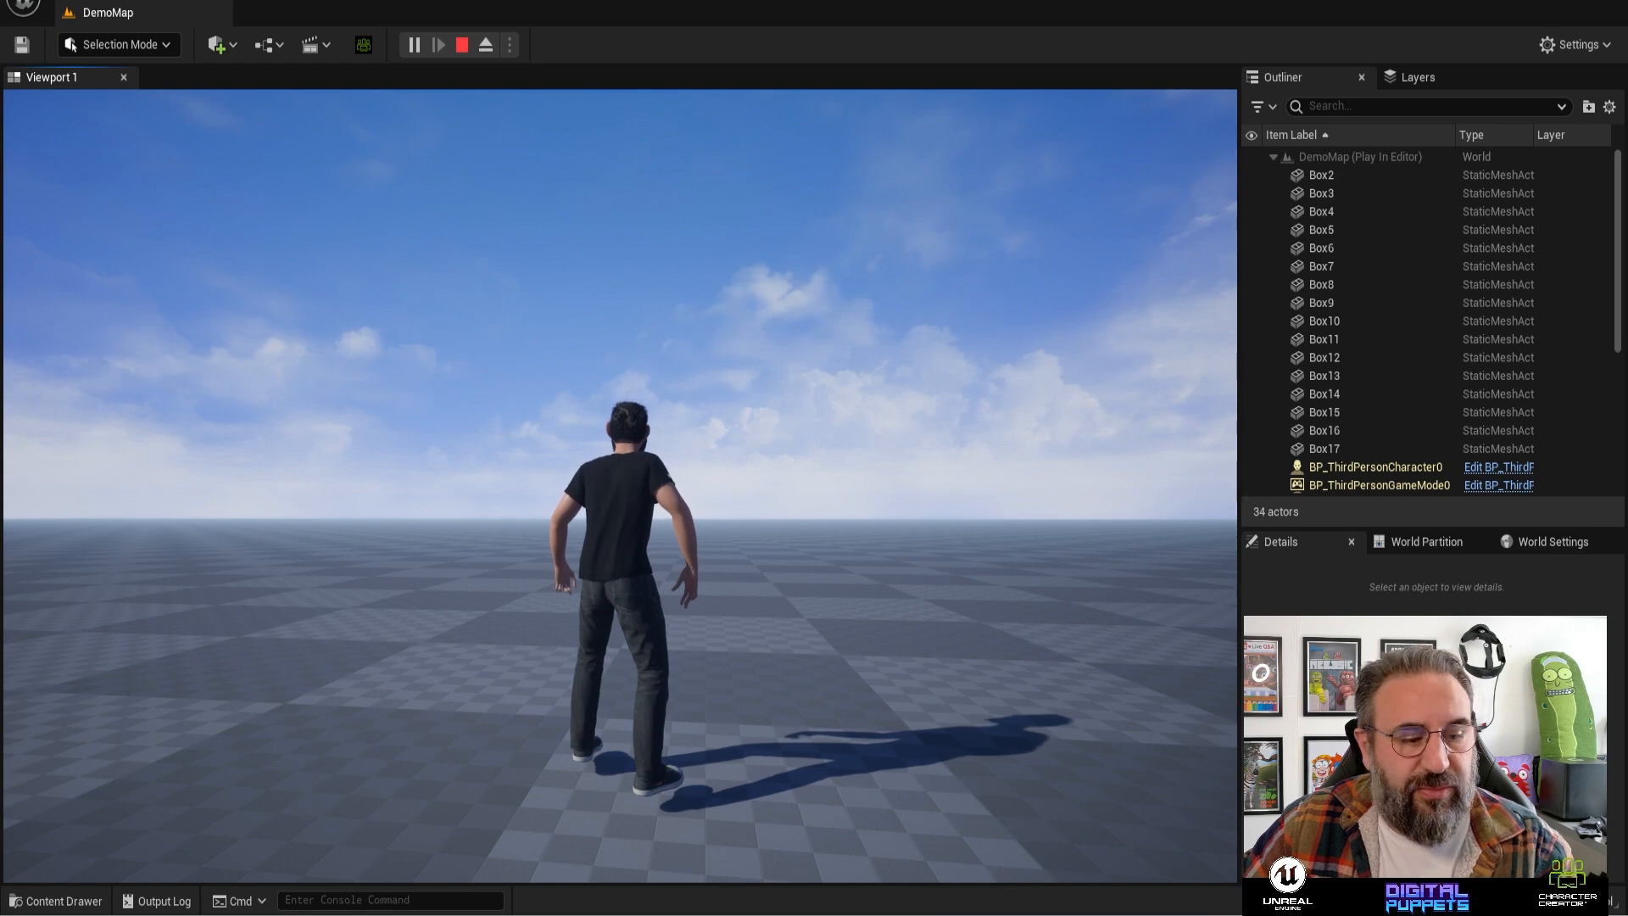
- Stop the play session and save all modified files in the project
{"action": "key", "text": "Escape"}
{"action": "left_click", "coordinate": [68, 2]}
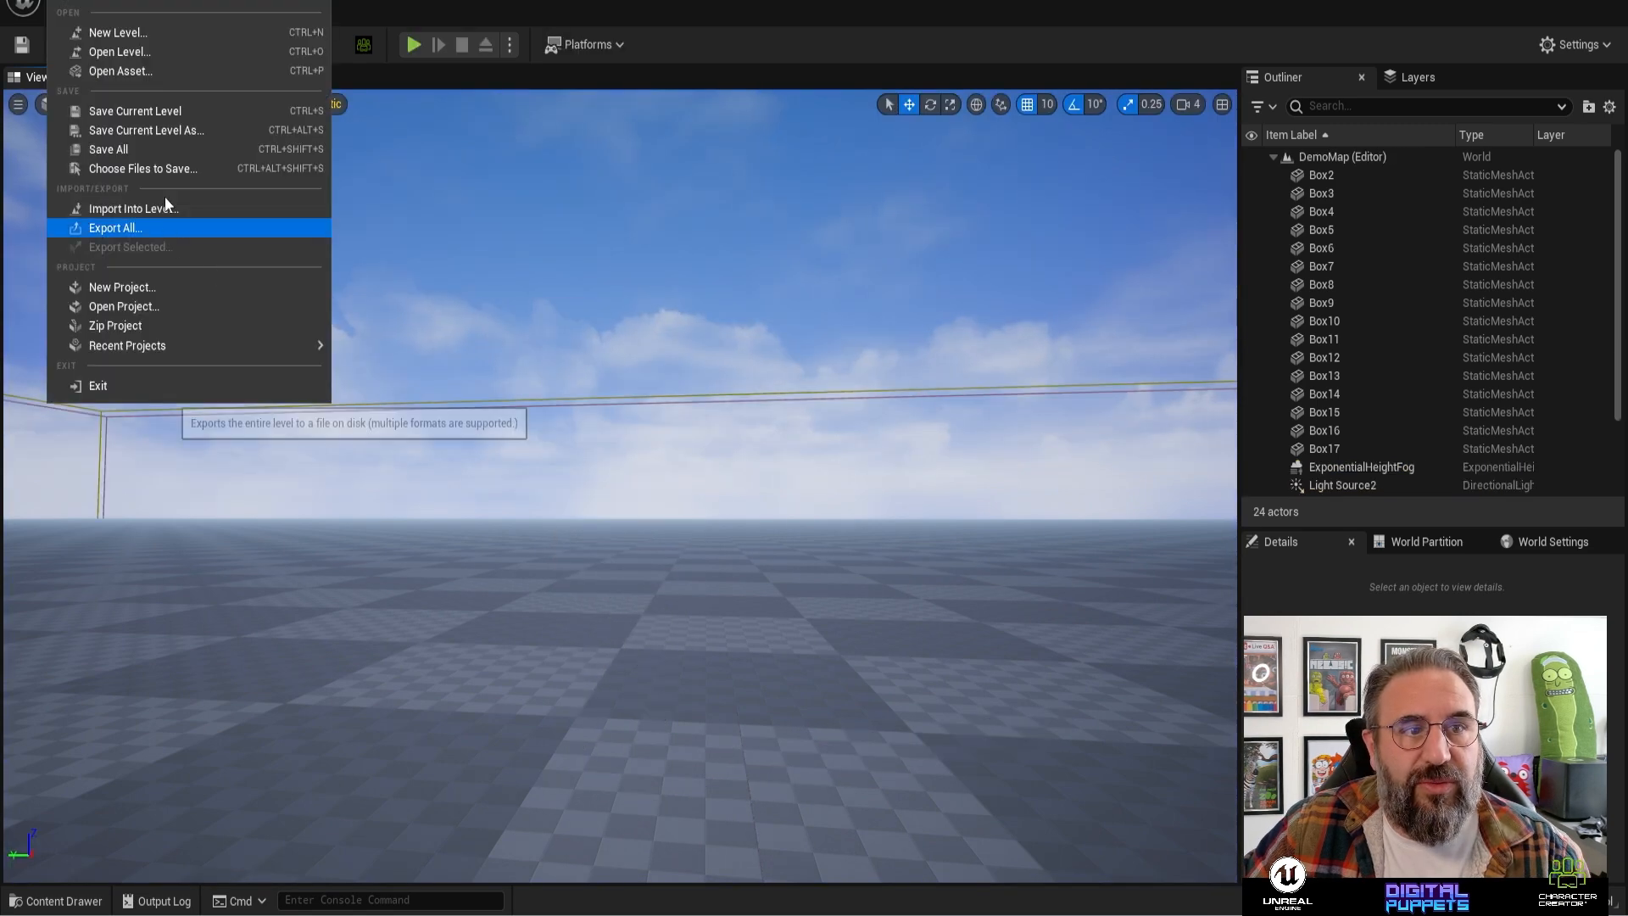
{"action": "left_click", "coordinate": [156, 151]}
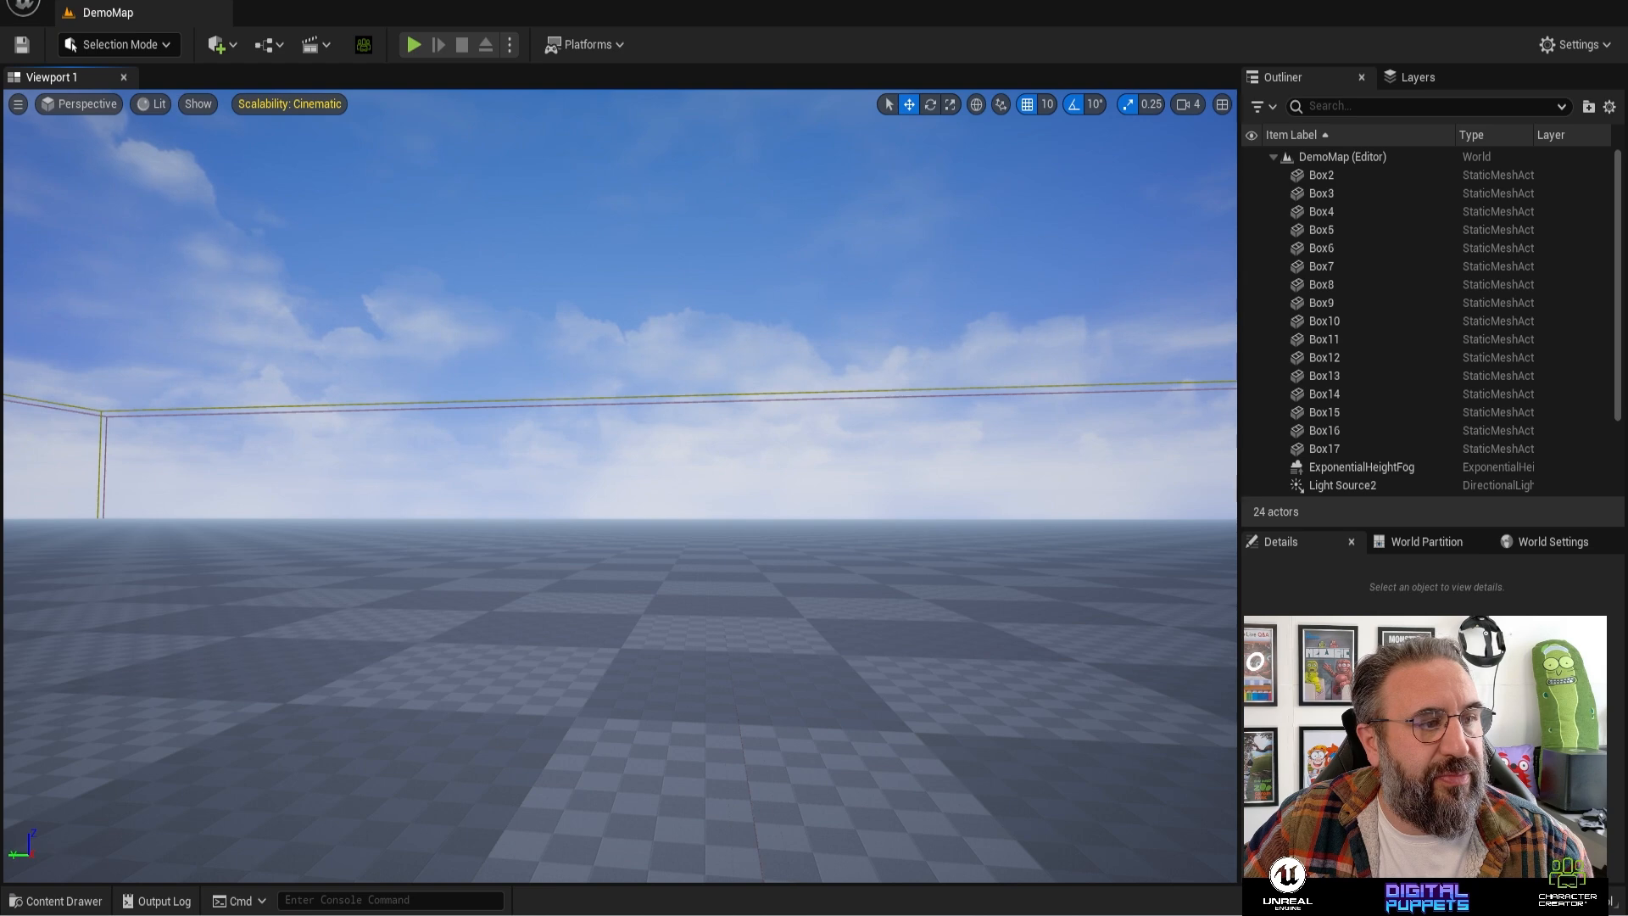
- Switch to the Epic Games Launcher, search the Fab Library for "city", and open City Sample's Fab page
{"action": "left_click_drag", "start_coordinate": [0, 110], "coordinate": [872, 101]}
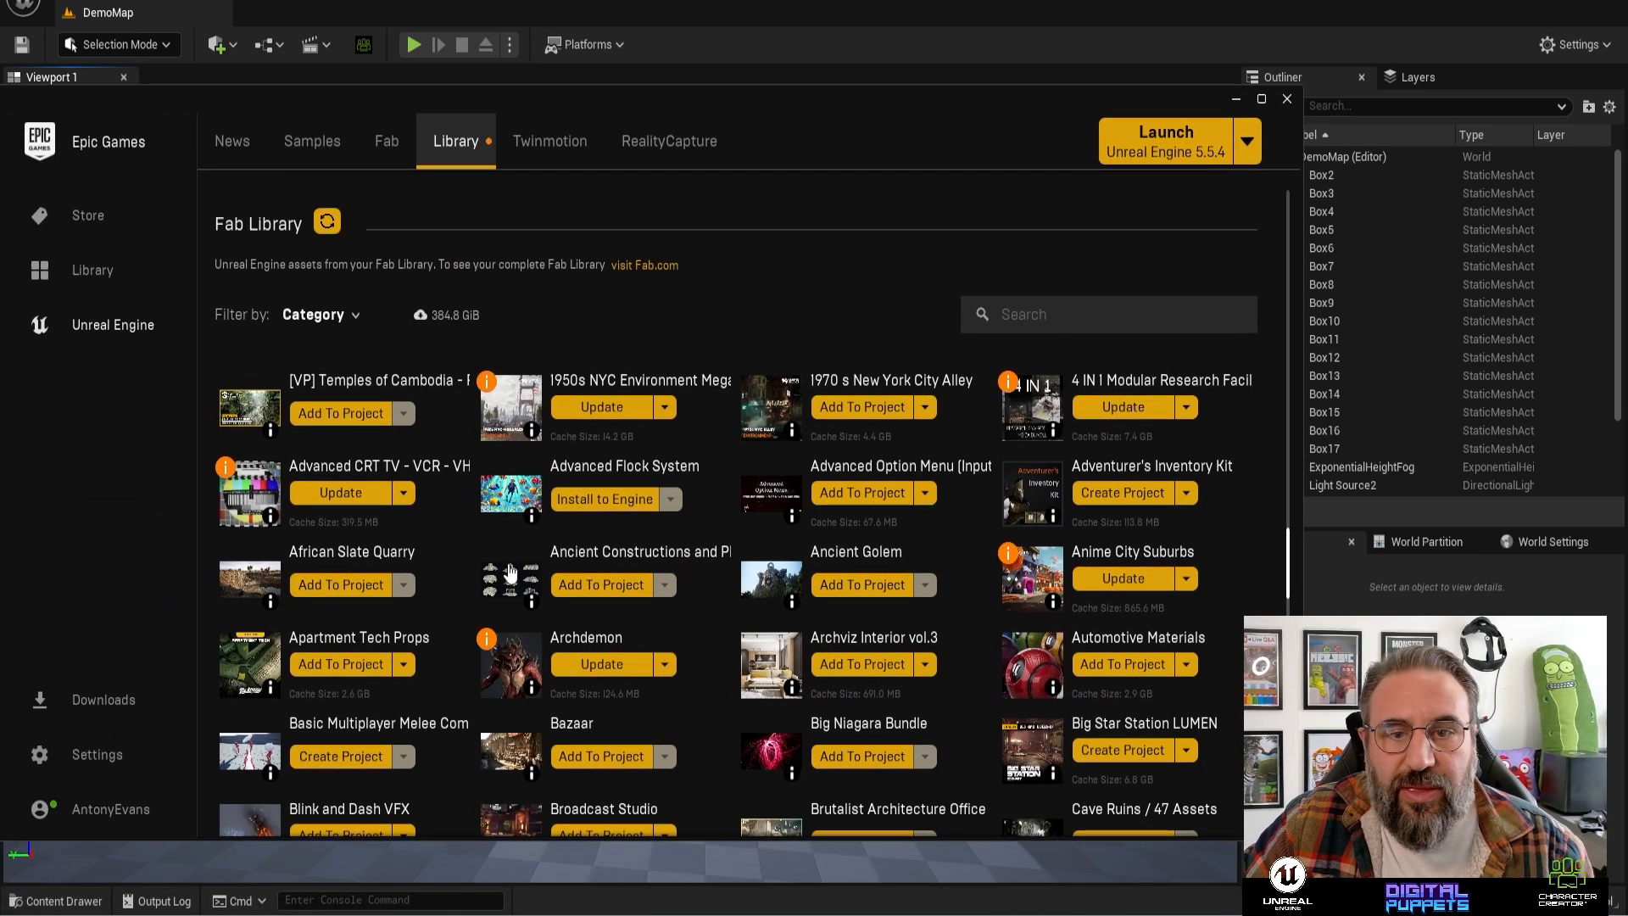
{"action": "left_click", "coordinate": [1065, 309]}
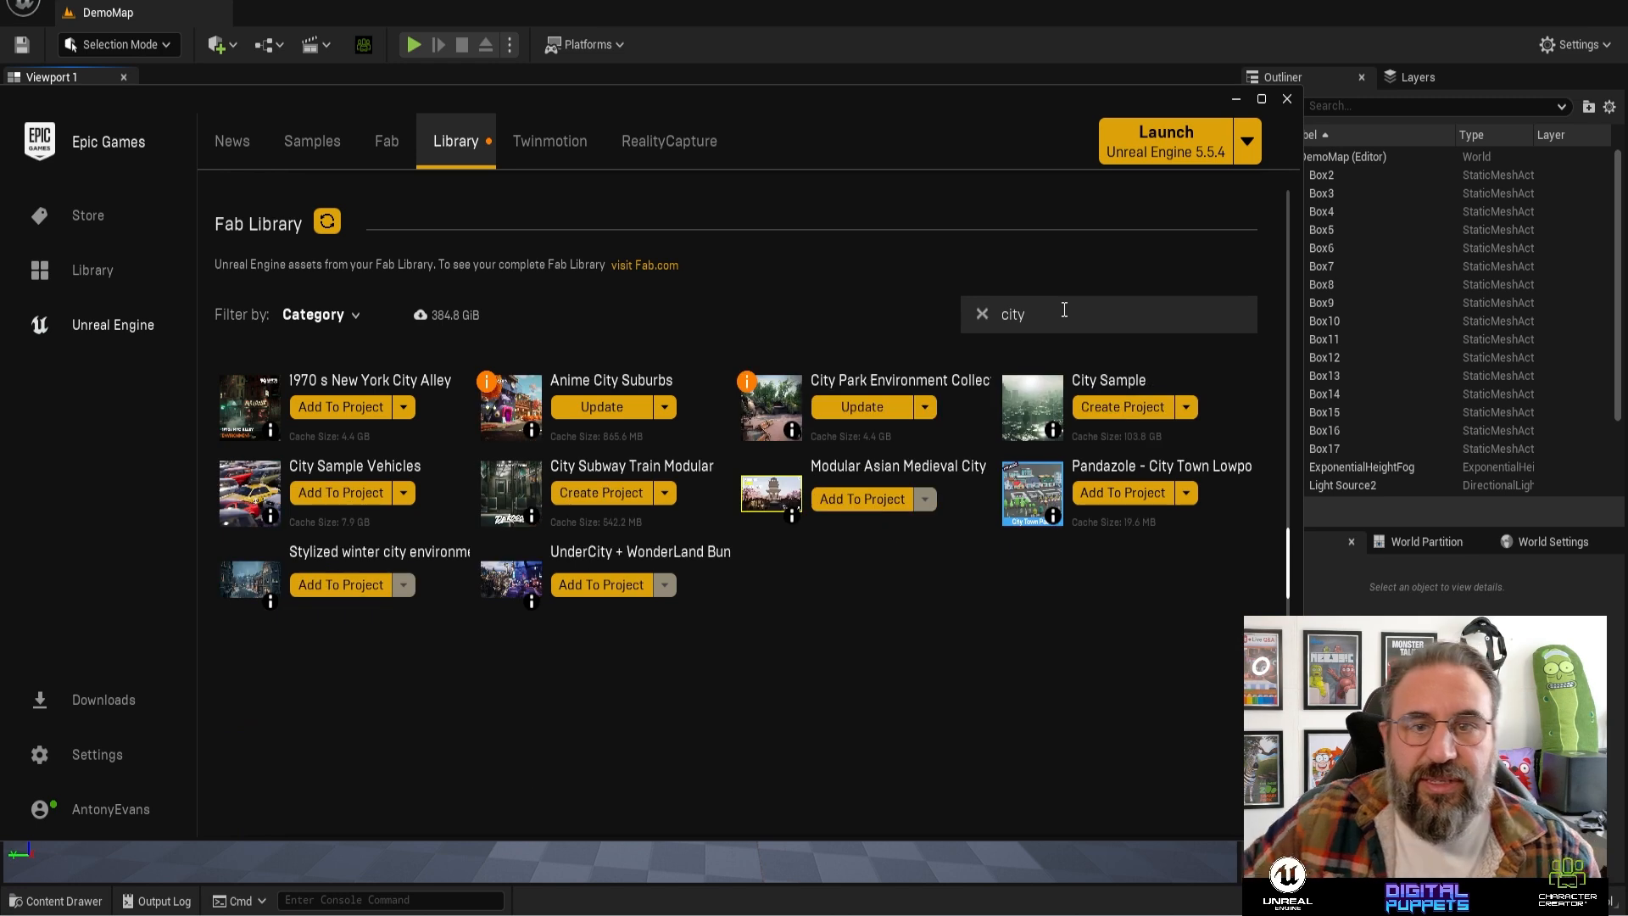
{"action": "left_click", "coordinate": [1051, 431]}
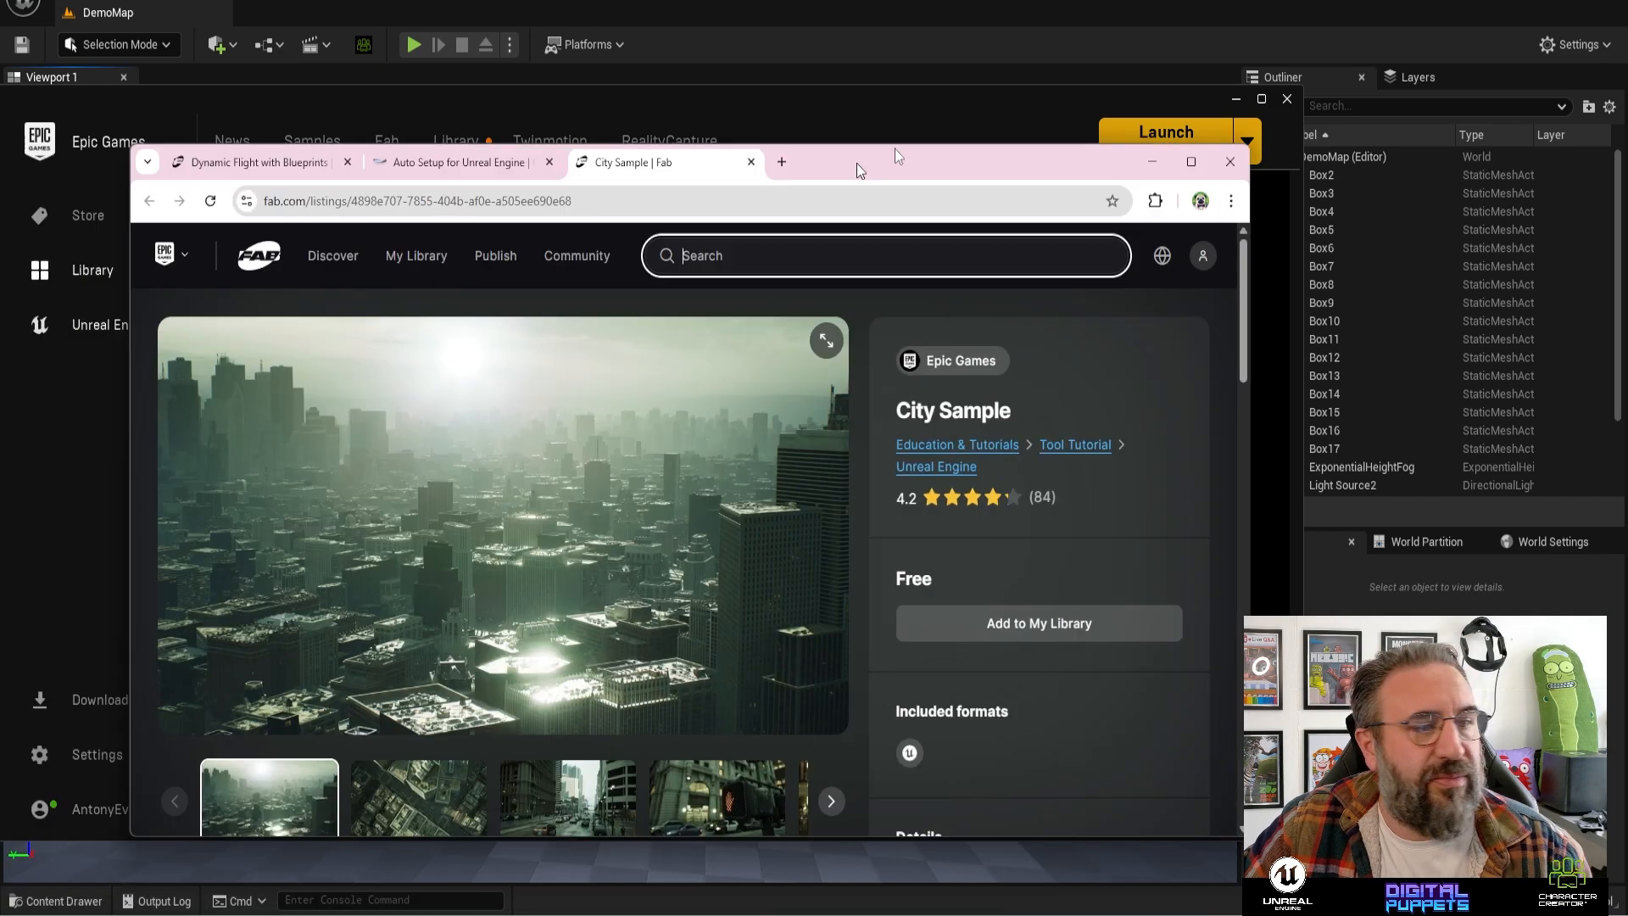
- View the City Sample listing in the browser, move it out of the way, and return to the launcher's Unreal Engine library
{"action": "left_click_drag", "start_coordinate": [857, 165], "coordinate": [896, 73]}
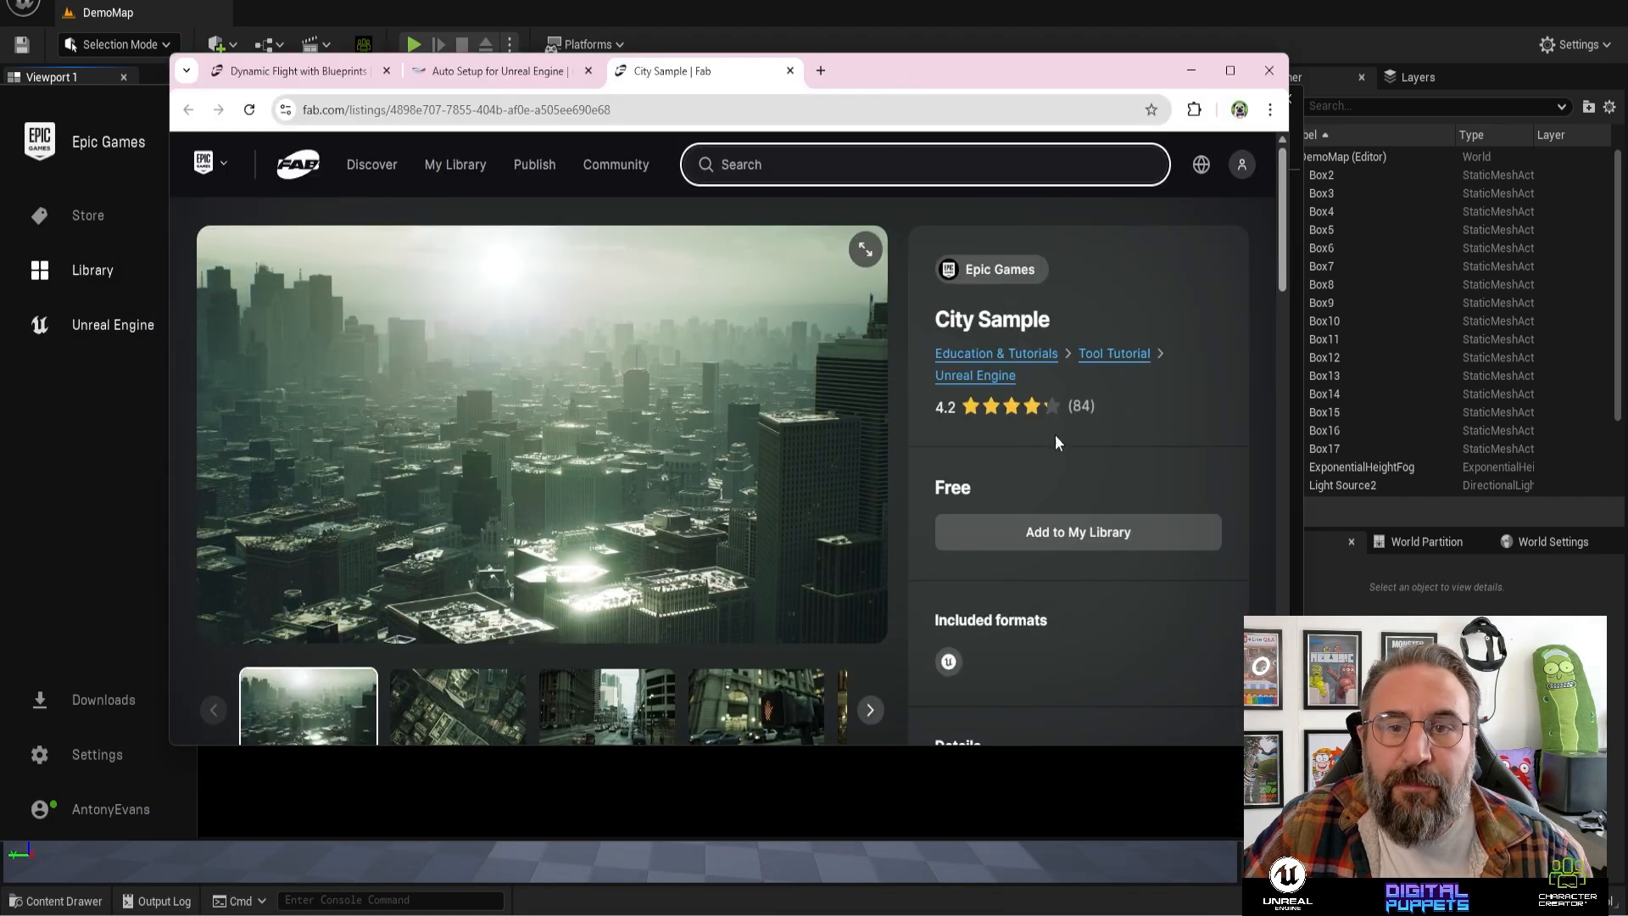
{"action": "left_click_drag", "start_coordinate": [955, 75], "coordinate": [0, 280]}
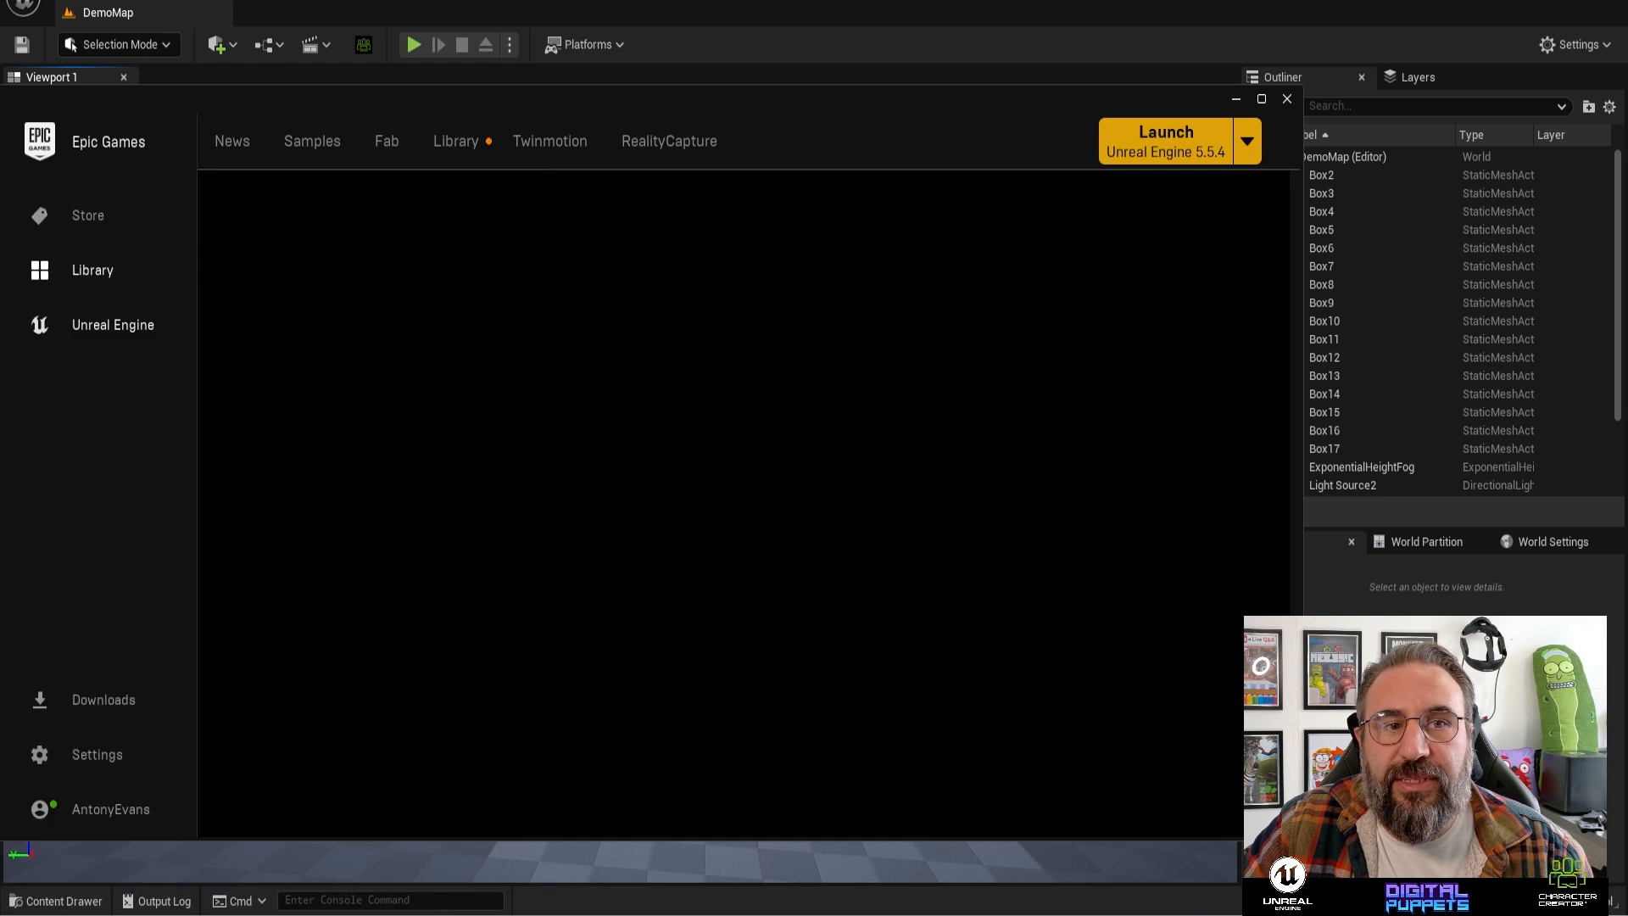
{"action": "left_click", "coordinate": [451, 152]}
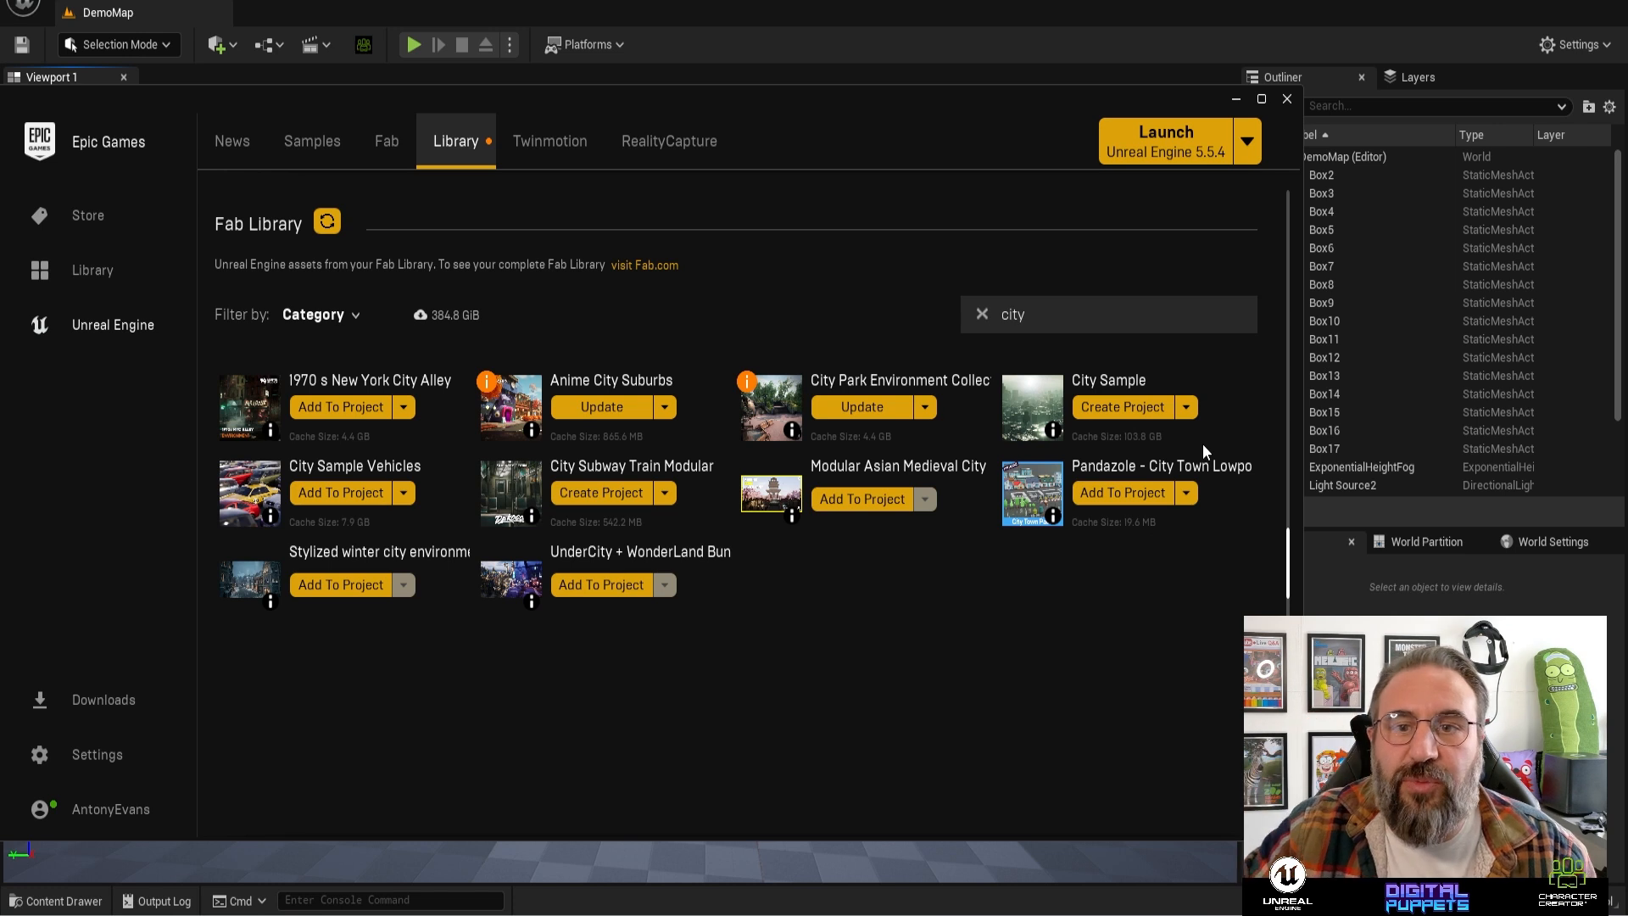
- Review the project name and location options for creating City Sample, dismiss them without creating, and close the launcher
{"action": "left_click", "coordinate": [1111, 414]}
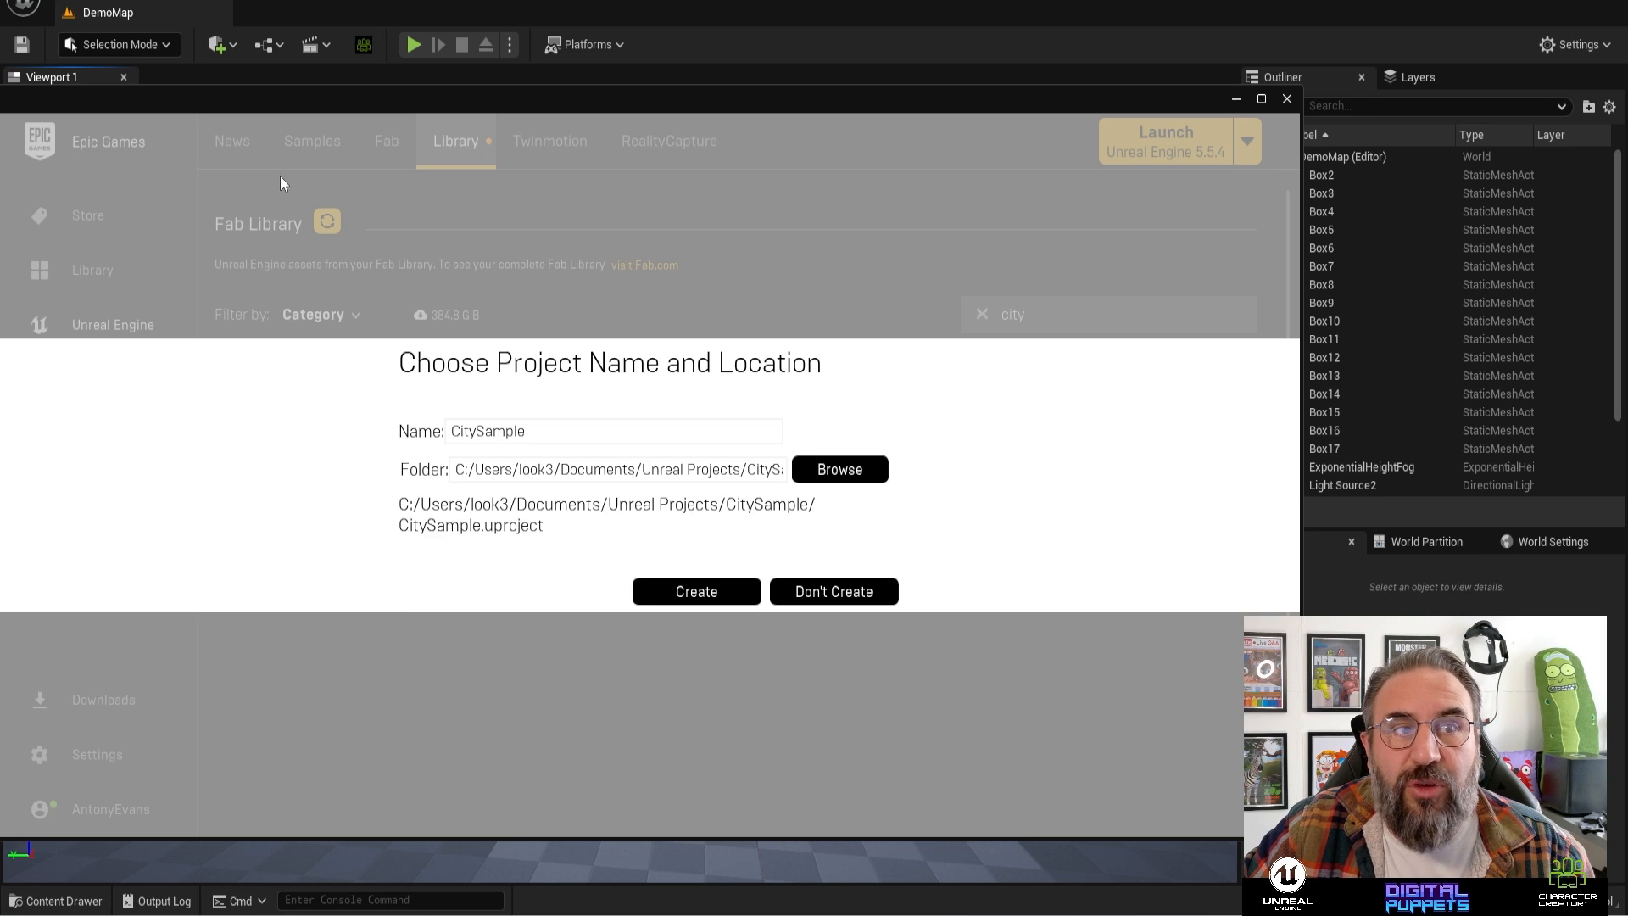
{"action": "left_click_drag", "start_coordinate": [503, 143], "coordinate": [650, 156]}
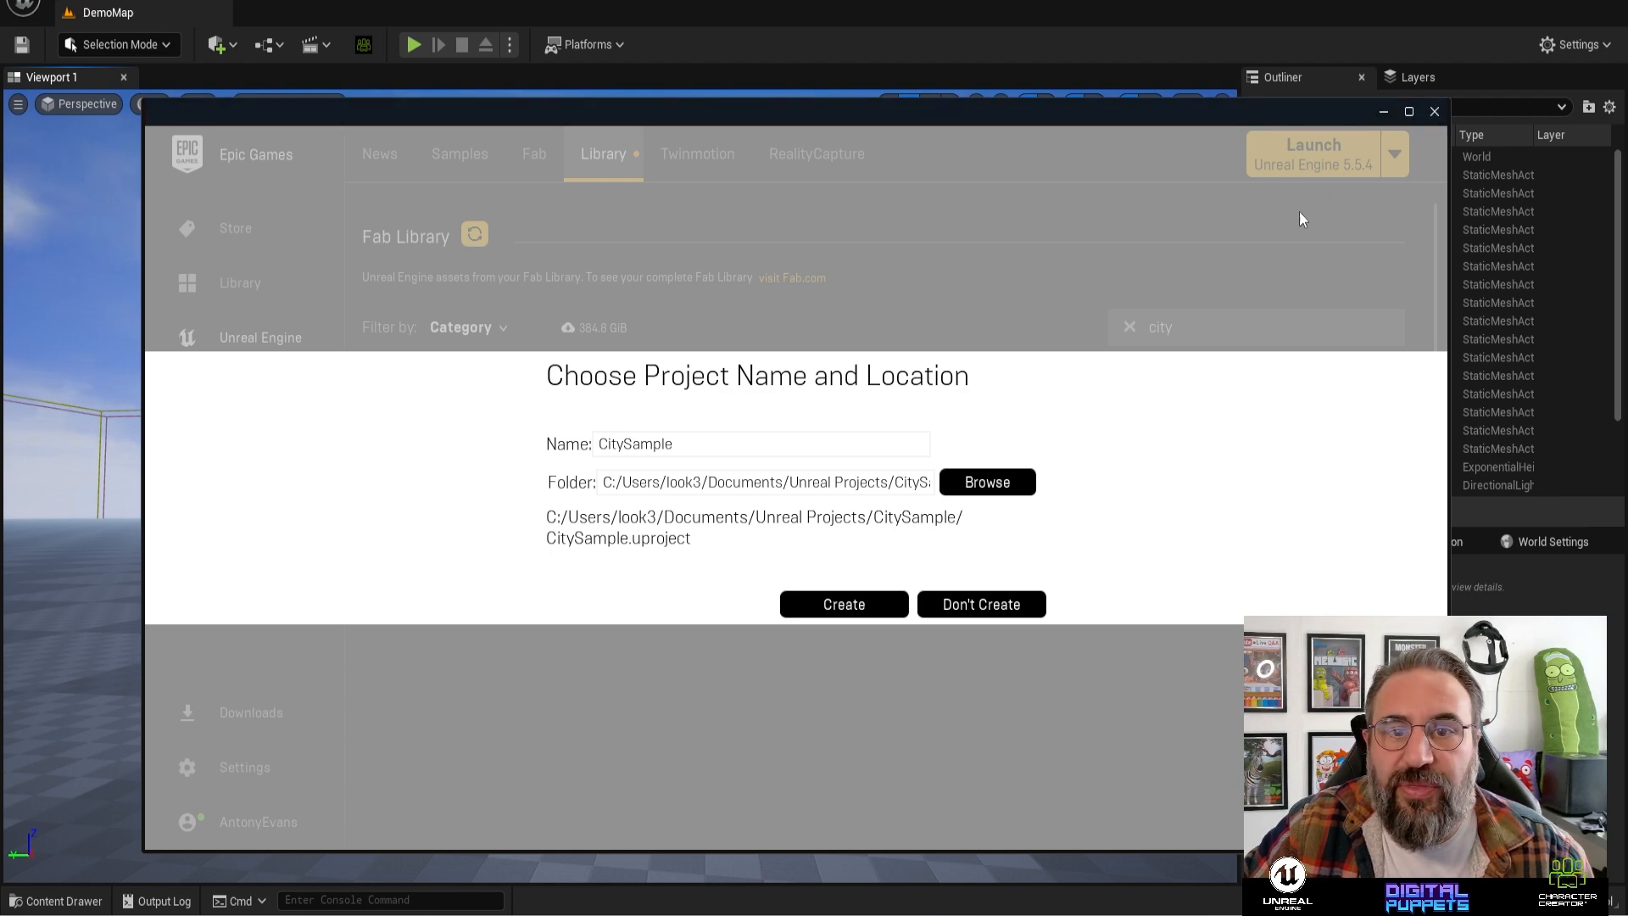
{"action": "left_click", "coordinate": [941, 604]}
{"action": "left_click", "coordinate": [1434, 111]}
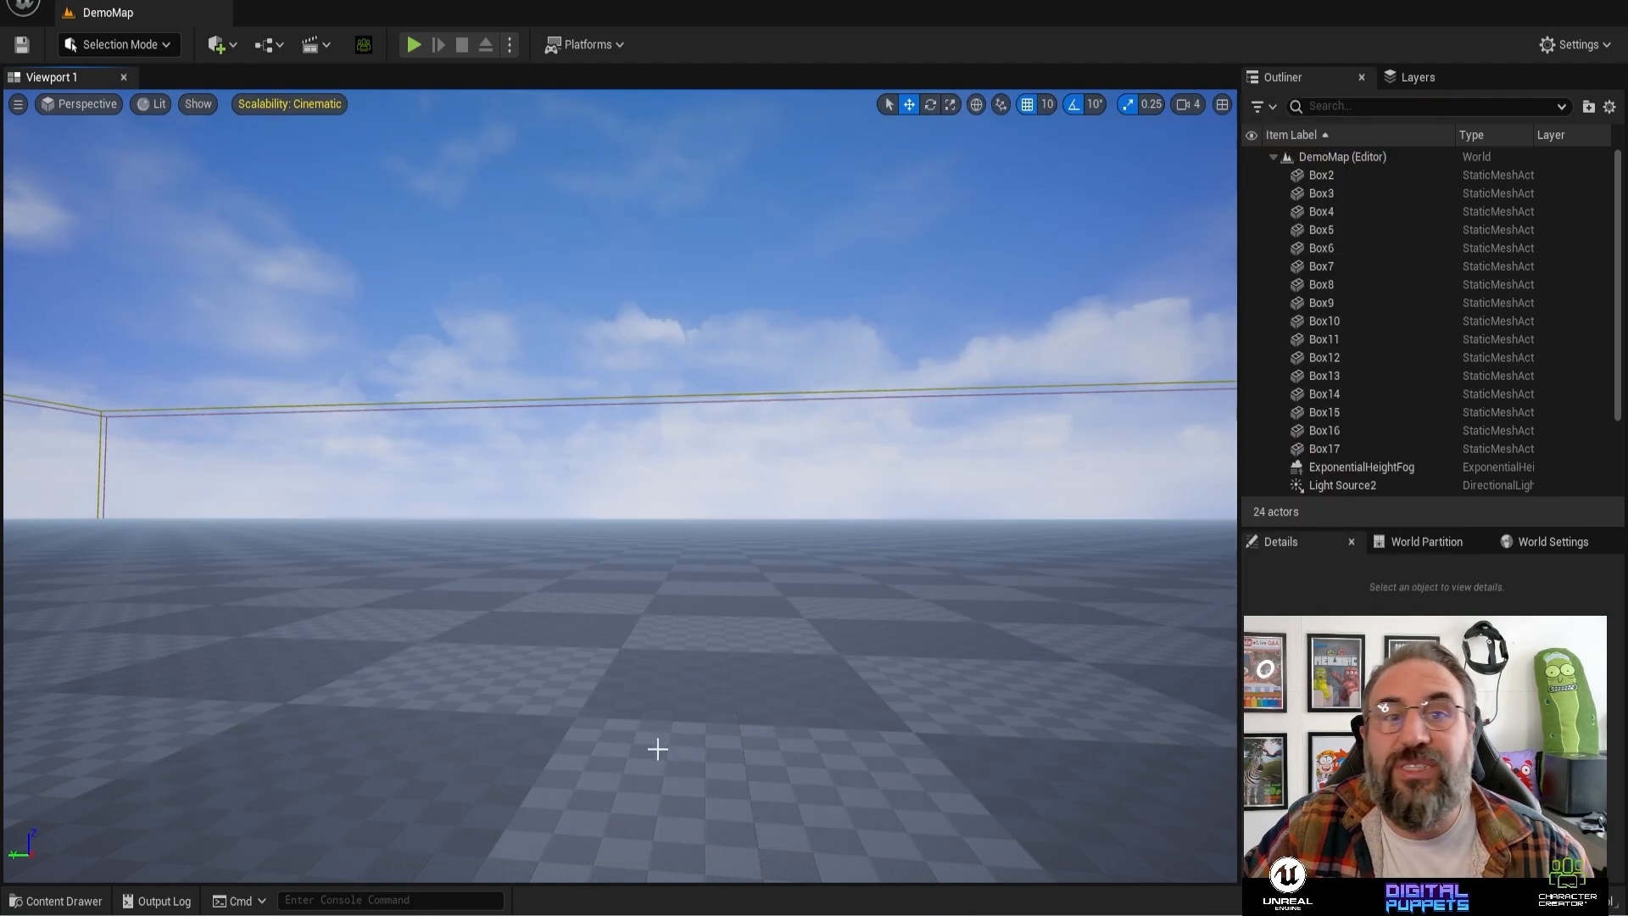
- Start migrating the CC_Shaders, Character and DynamicFlight folders from the root Content folder, and collapse their expanded trees in the asset report
{"action": "right_click_drag", "start_coordinate": [704, 389], "coordinate": [1105, 440]}
{"action": "scroll", "coordinate": [799, 432], "scroll_direction": "down", "scroll_amount": 8}
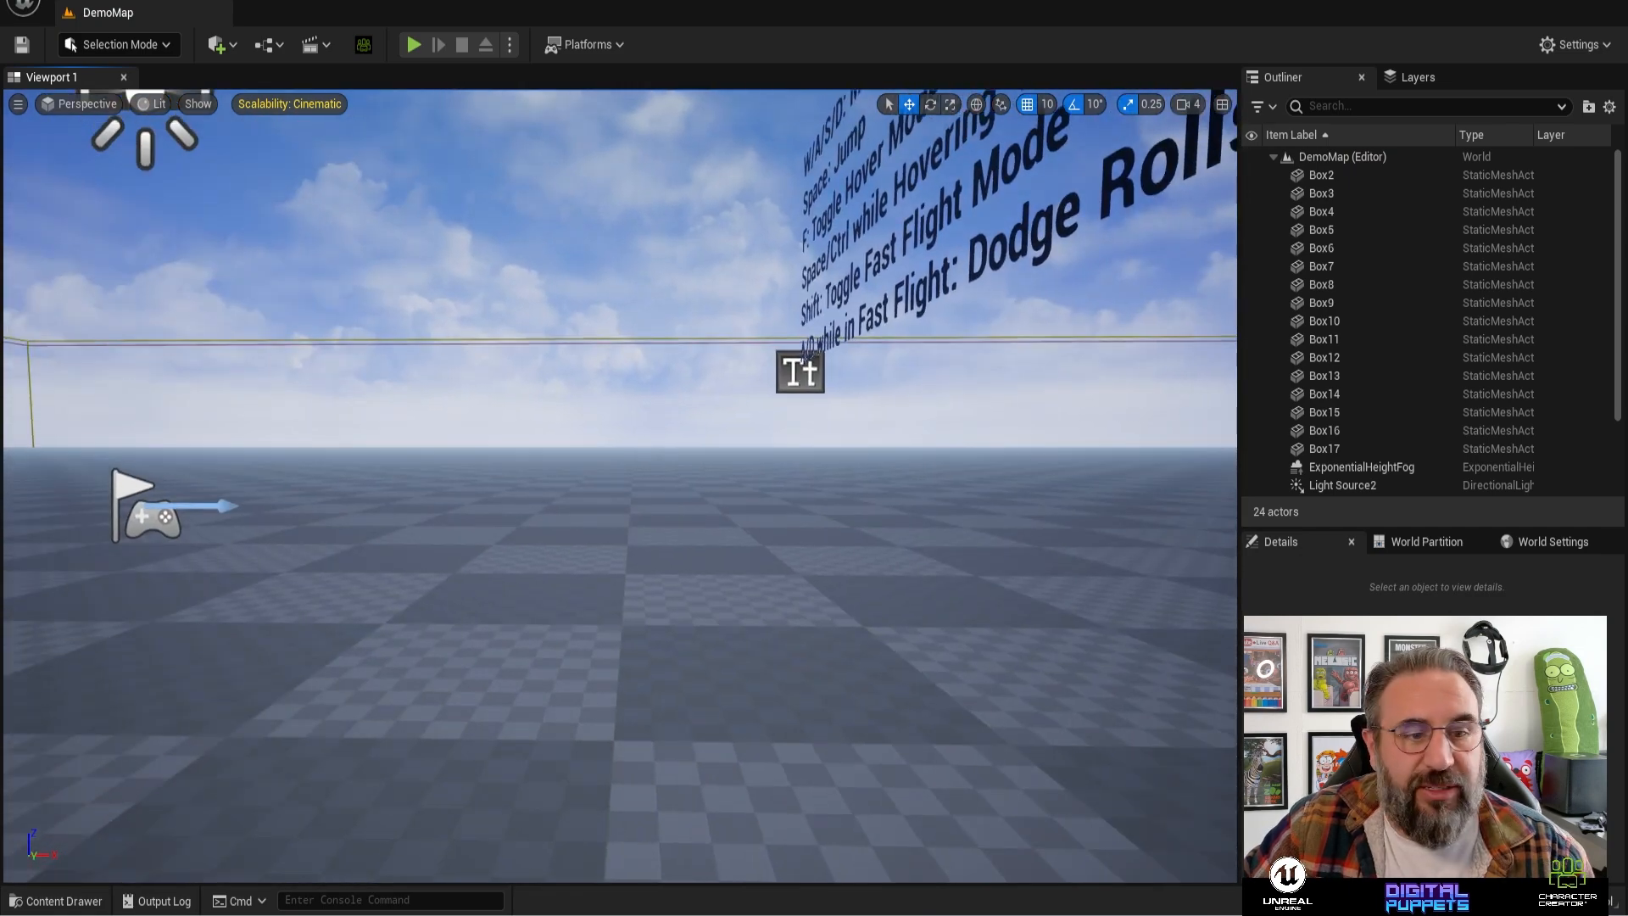
{"action": "left_click", "coordinate": [56, 900]}
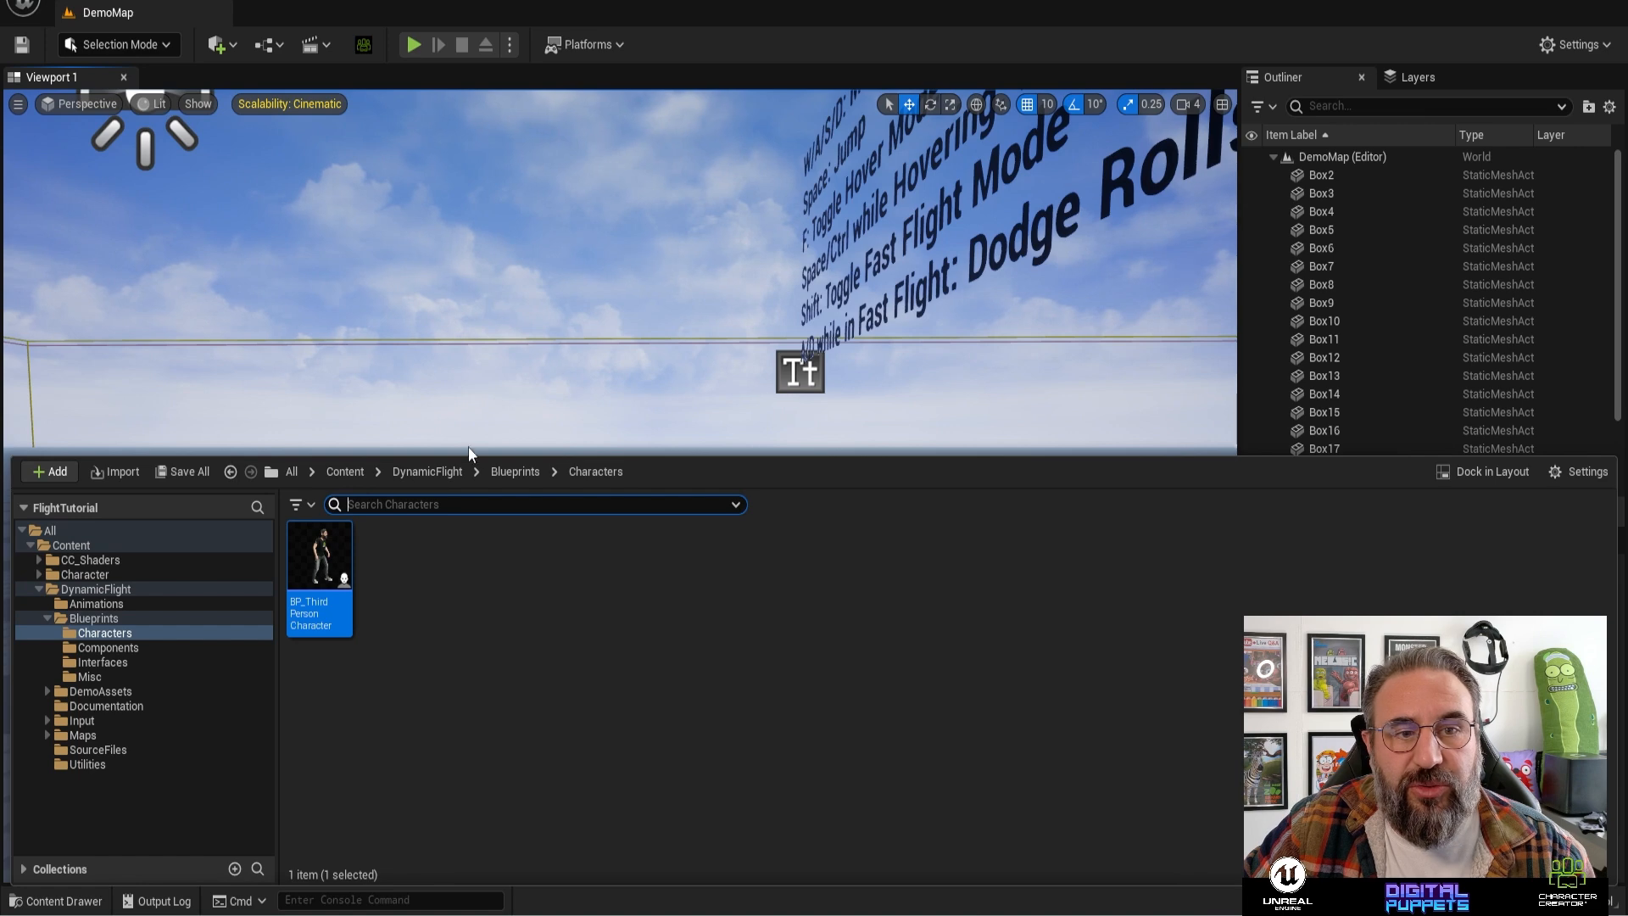
{"action": "left_click", "coordinate": [351, 472]}
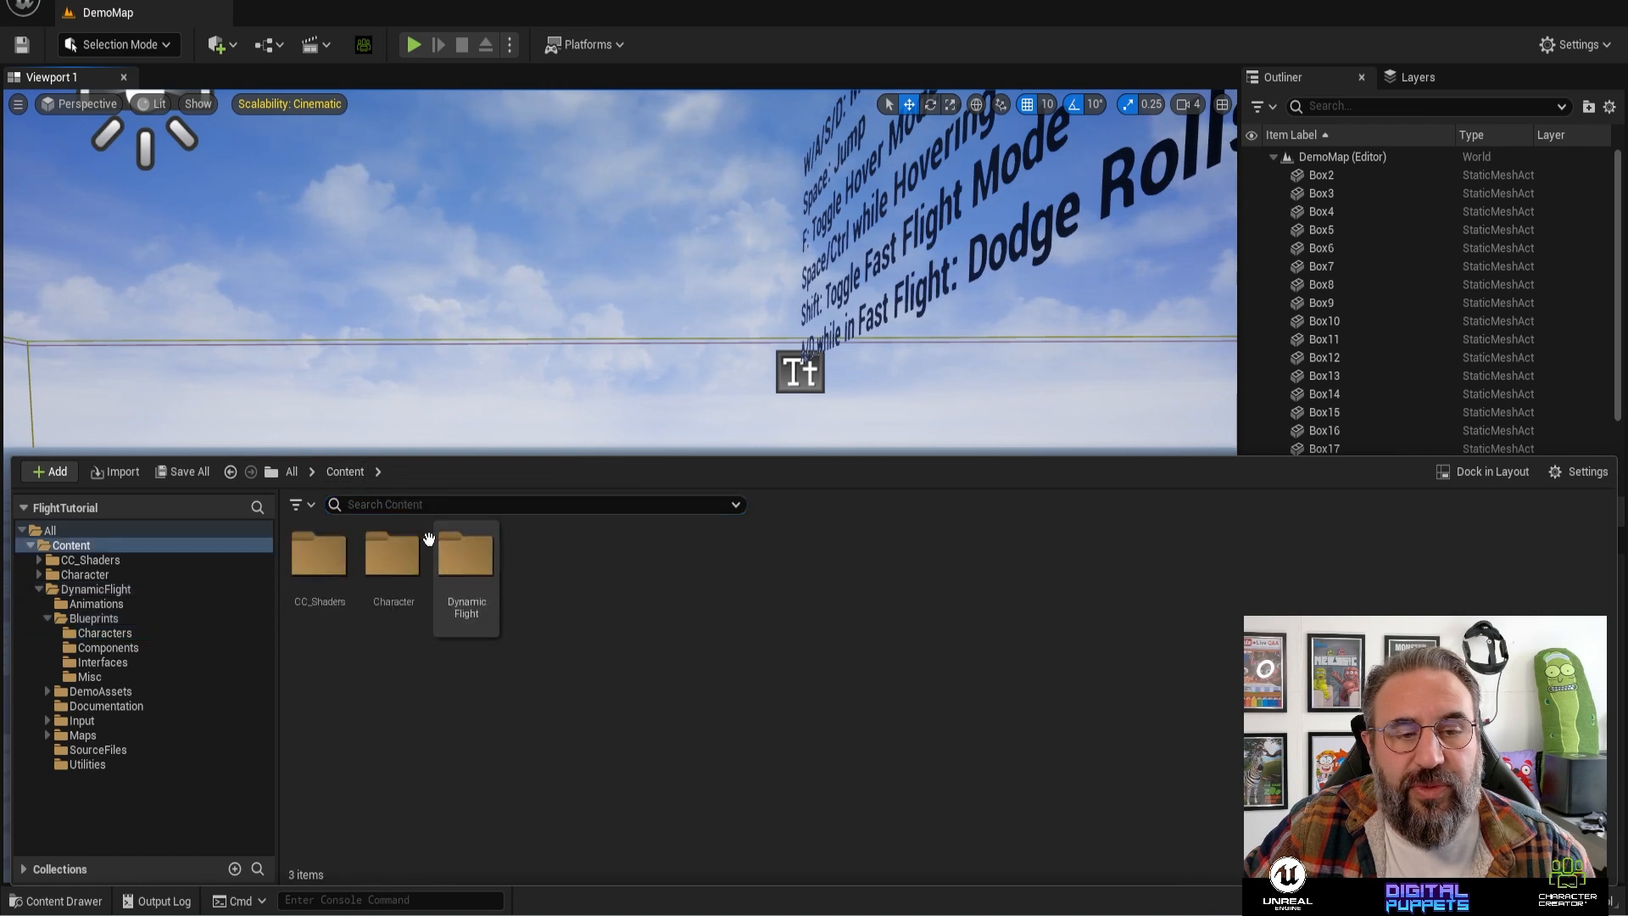
{"action": "left_click", "coordinate": [393, 552]}
{"action": "left_click", "coordinate": [457, 557], "text": "ctrl"}
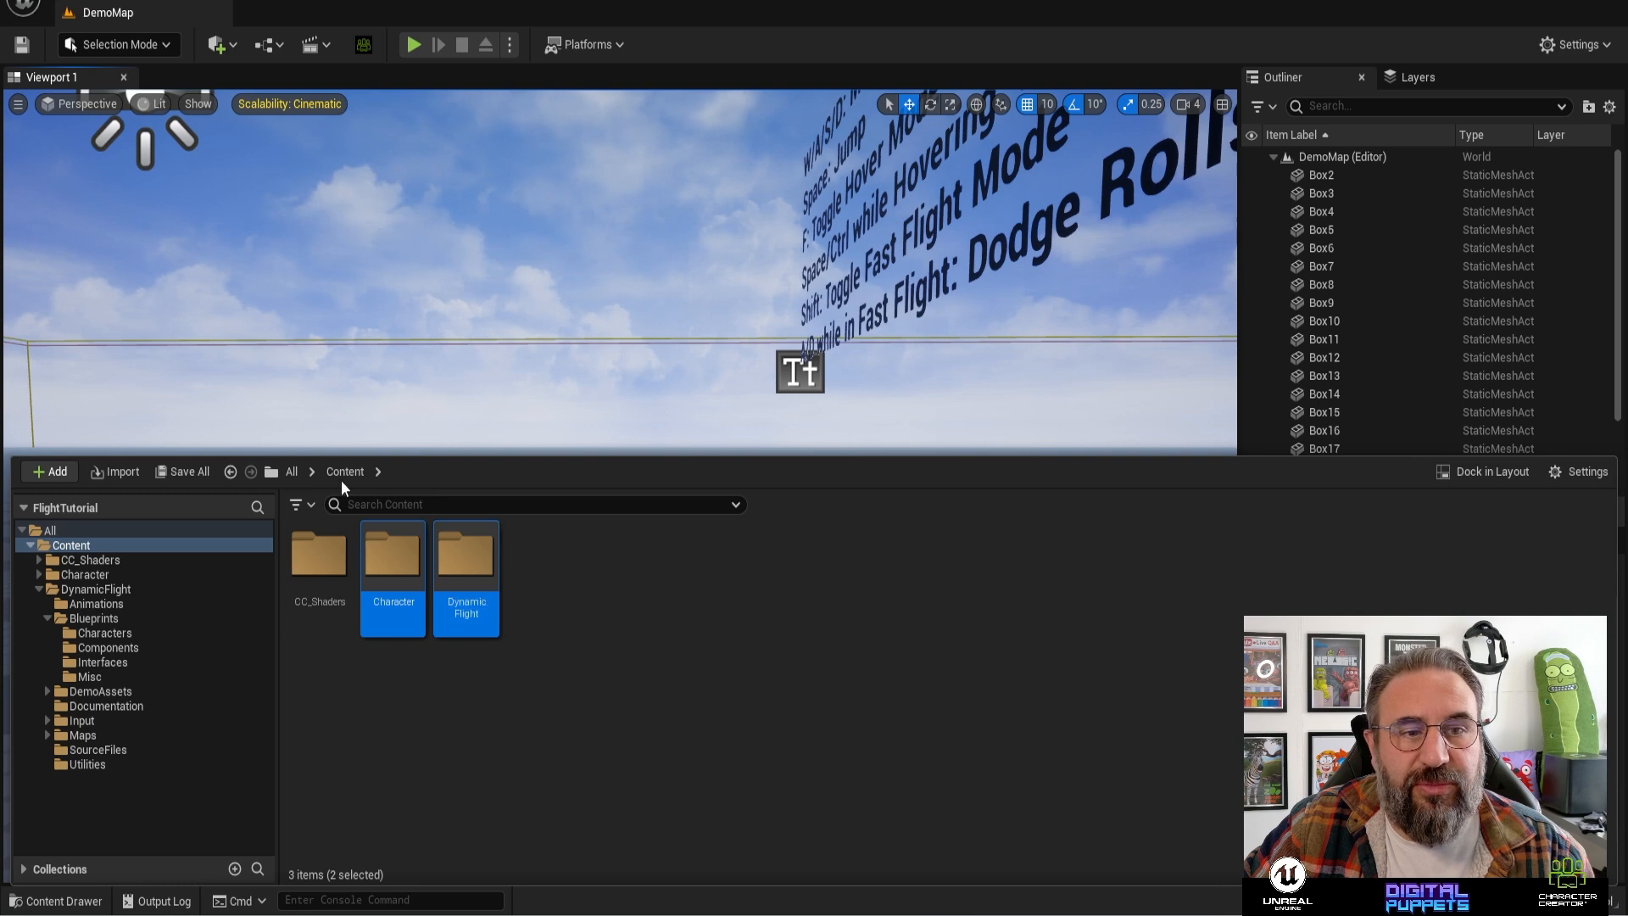
{"action": "left_click", "coordinate": [316, 559], "text": "ctrl"}
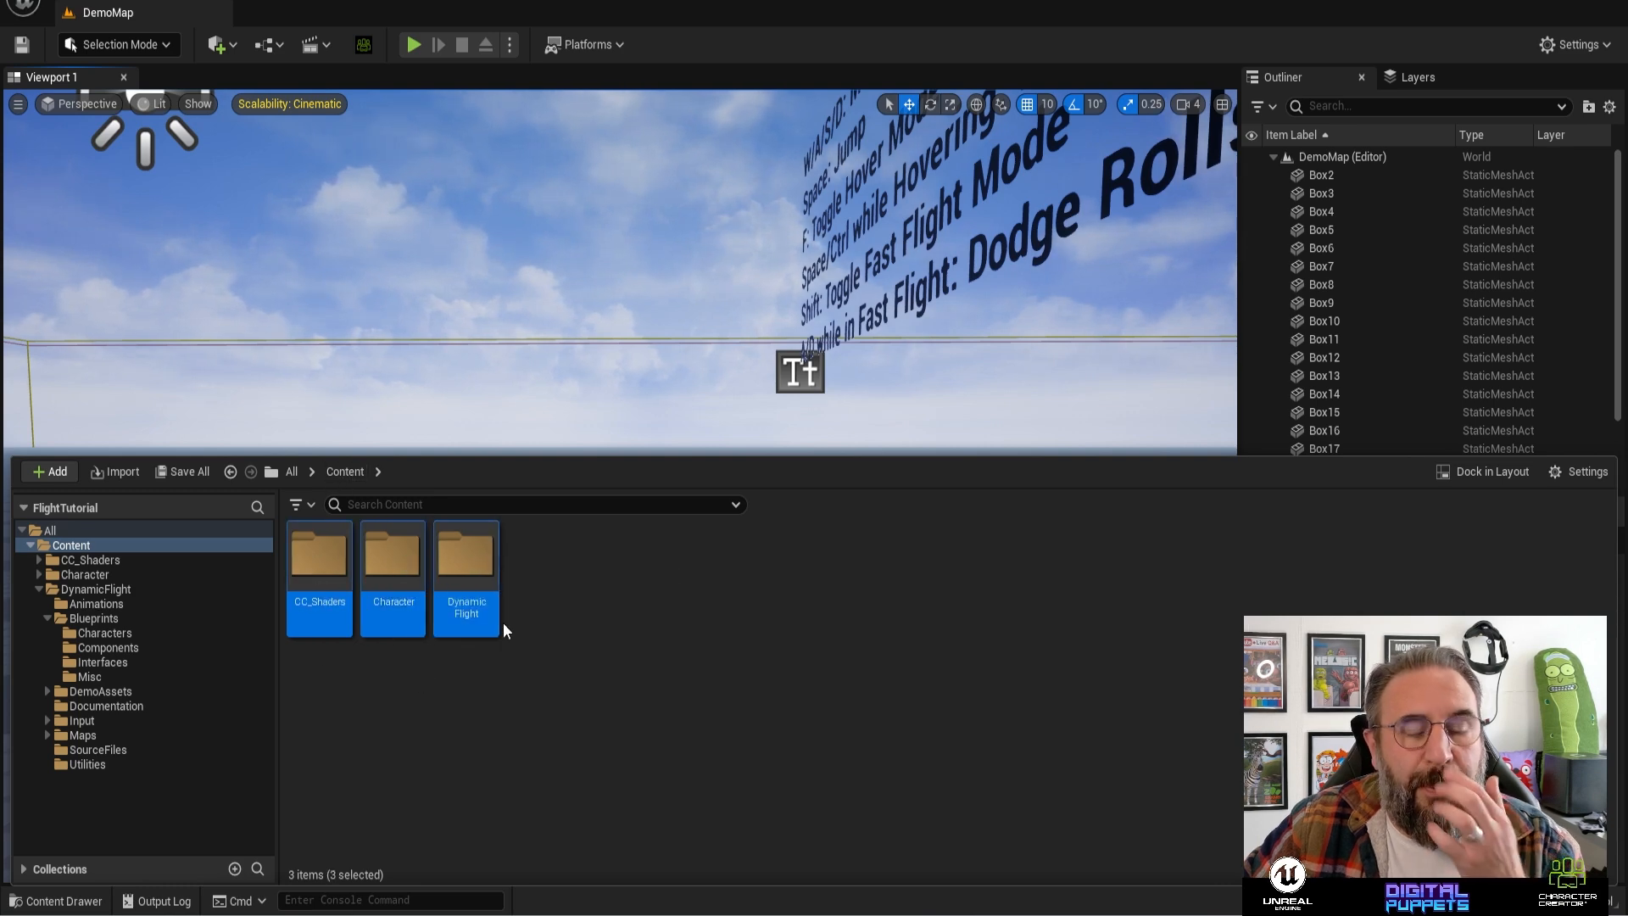
{"action": "right_click", "coordinate": [440, 593]}
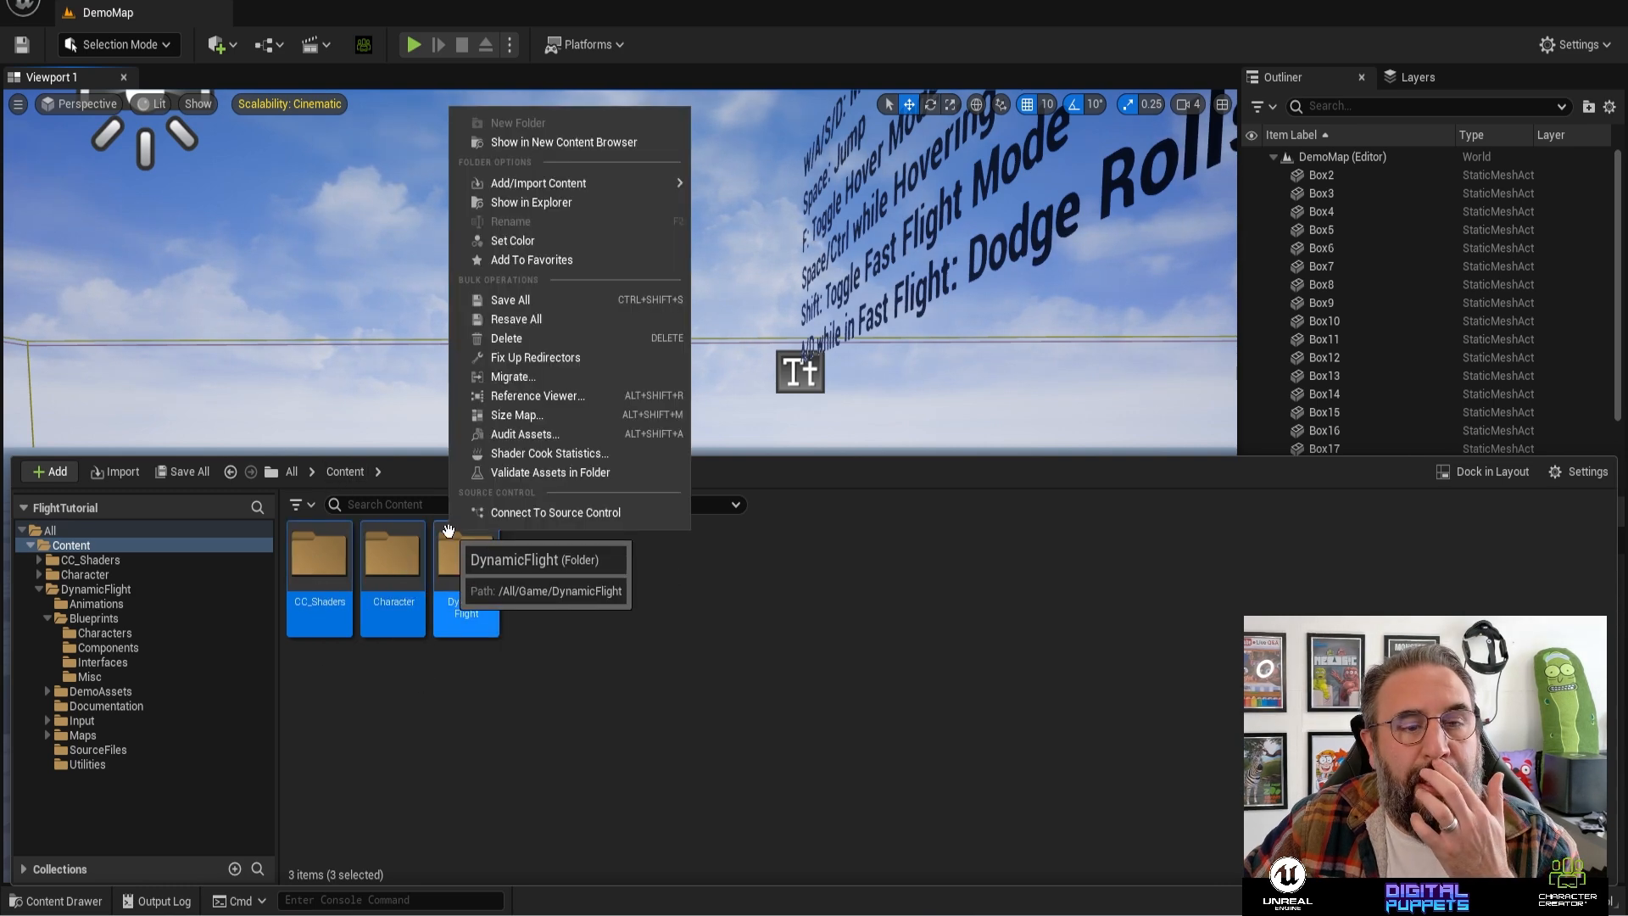
{"action": "left_click", "coordinate": [533, 379]}
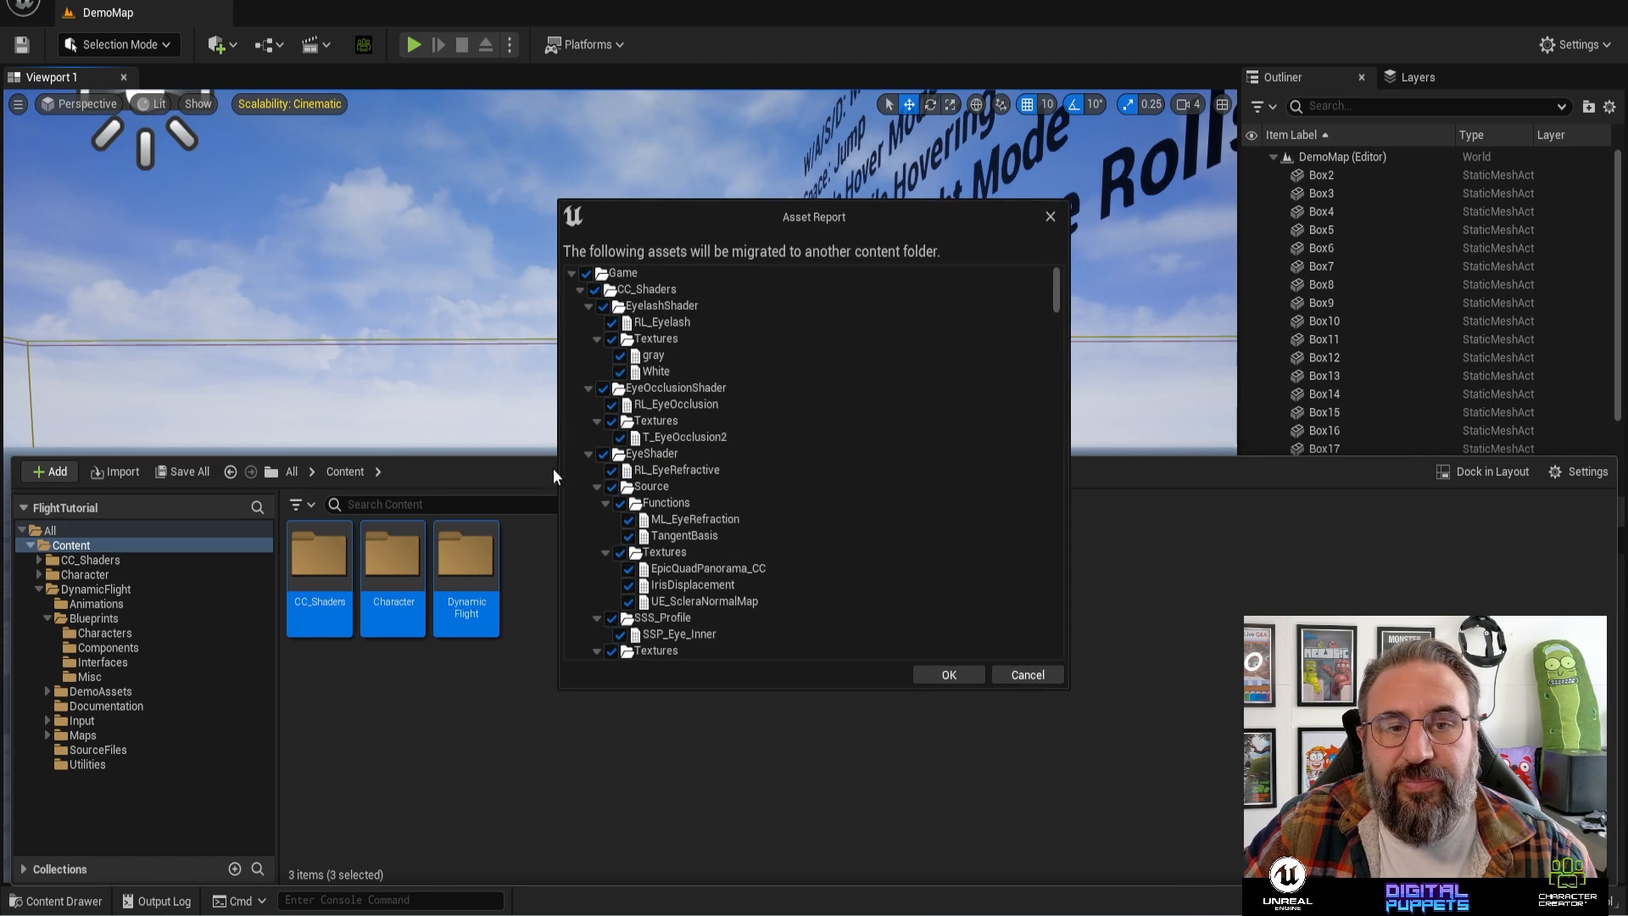
{"action": "left_click", "coordinate": [579, 290]}
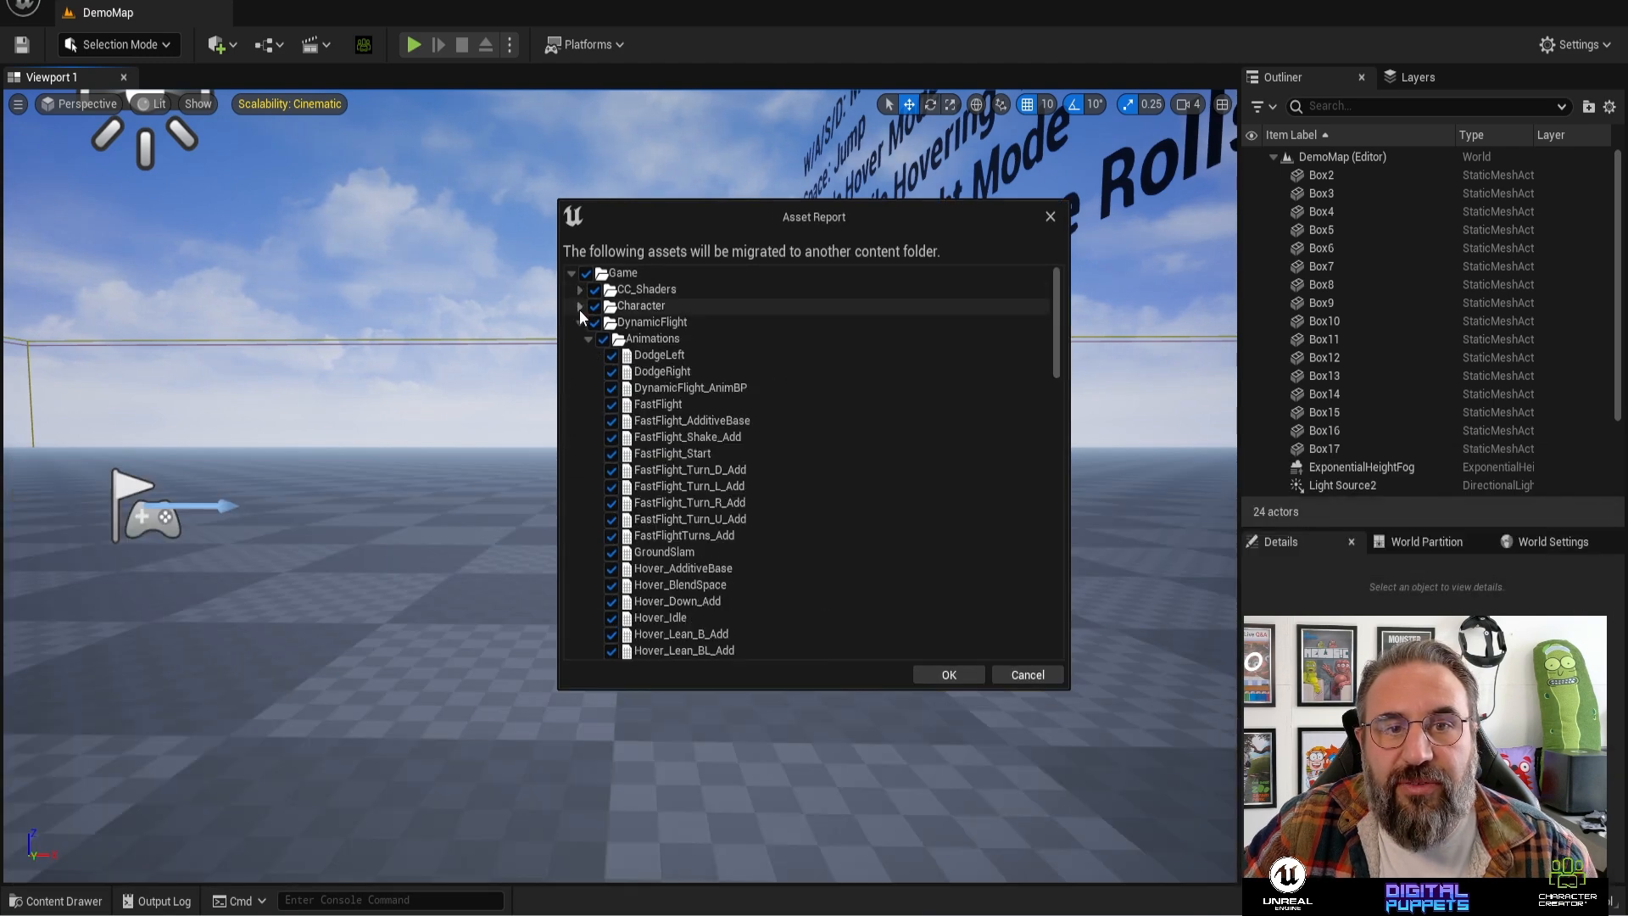
{"action": "left_click", "coordinate": [579, 322]}
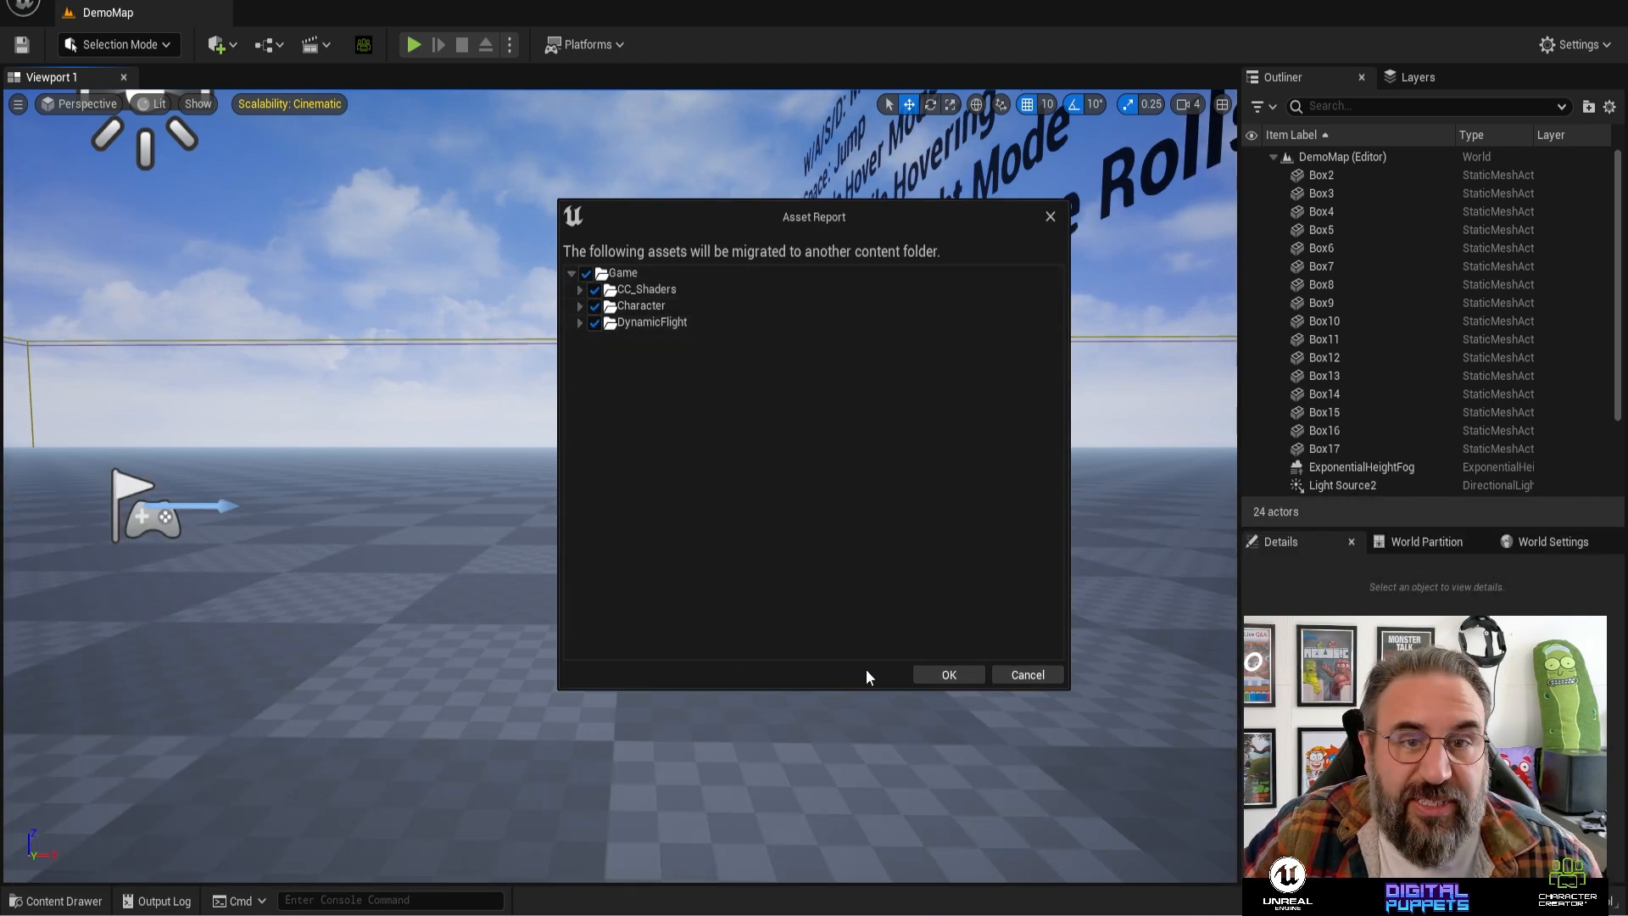
- Migrate the listed assets into the FlightCitySample project's Content folder, overwriting all assets that already exist there
{"action": "left_click", "coordinate": [943, 676]}
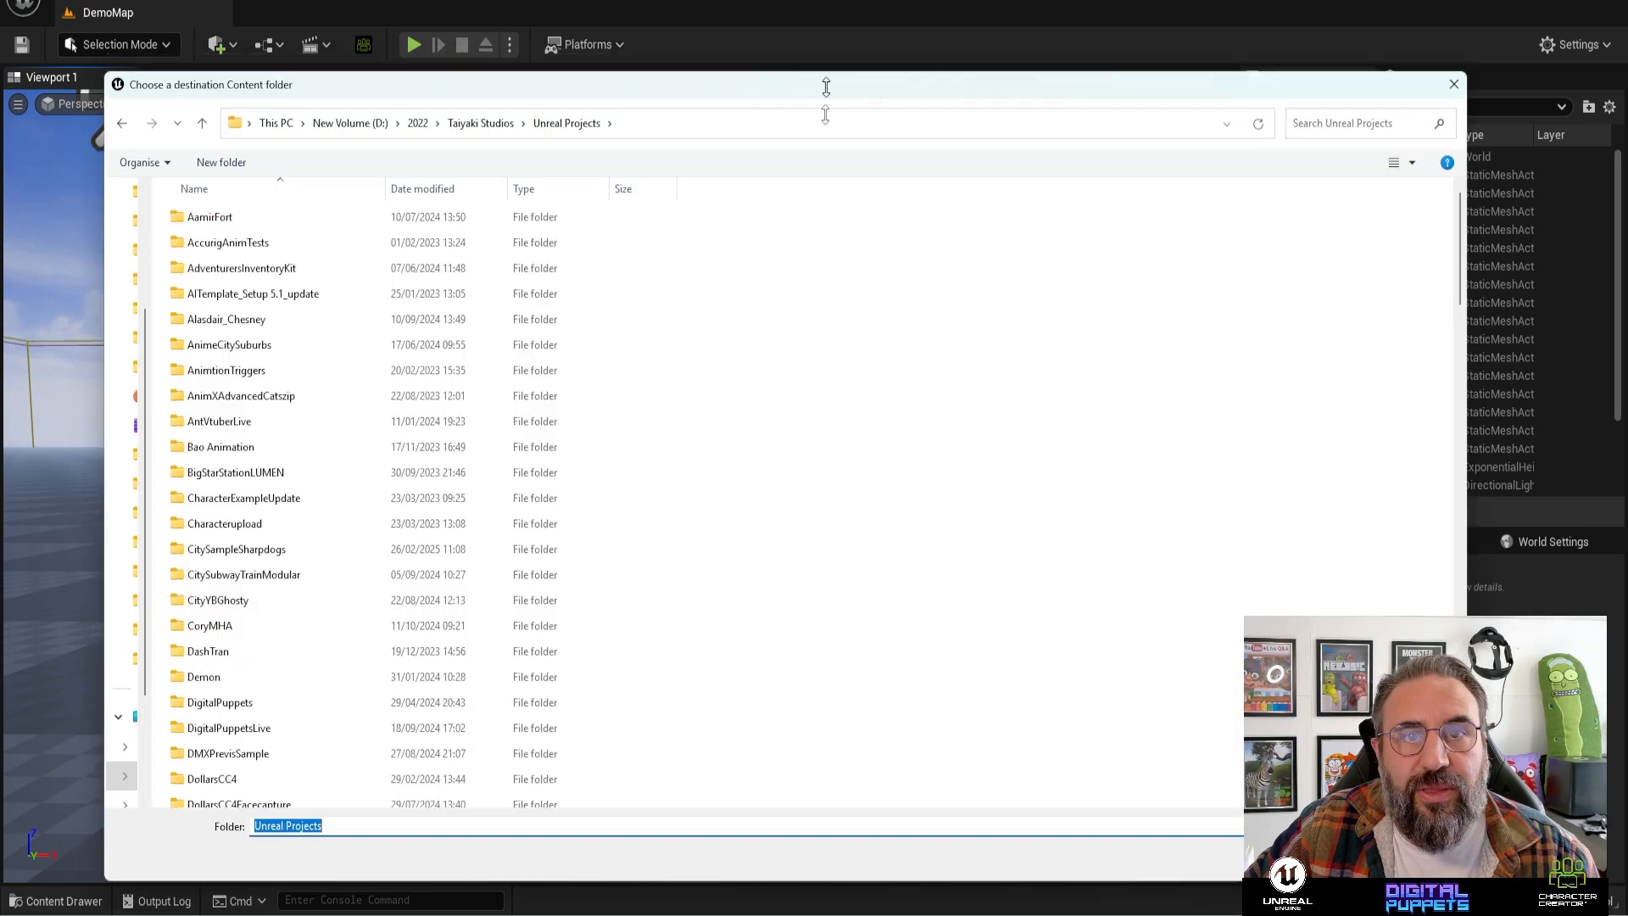
{"action": "left_click_drag", "start_coordinate": [826, 87], "coordinate": [801, 142]}
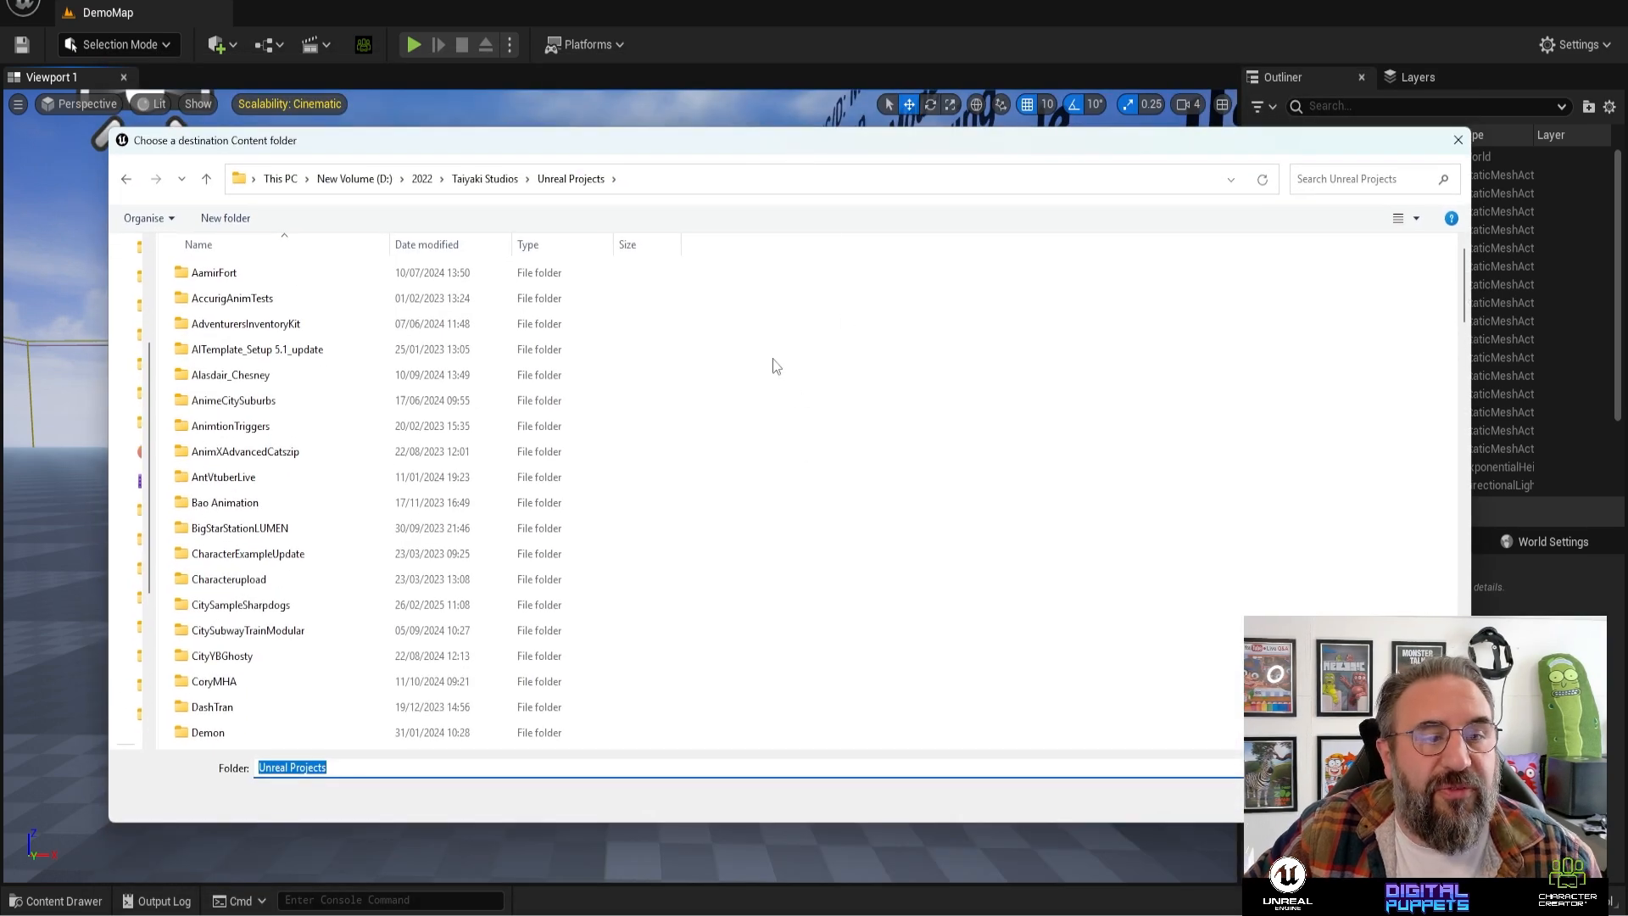
{"action": "scroll", "coordinate": [773, 367], "scroll_direction": "down", "scroll_amount": 3}
{"action": "scroll", "coordinate": [665, 331], "scroll_direction": "down", "scroll_amount": 5}
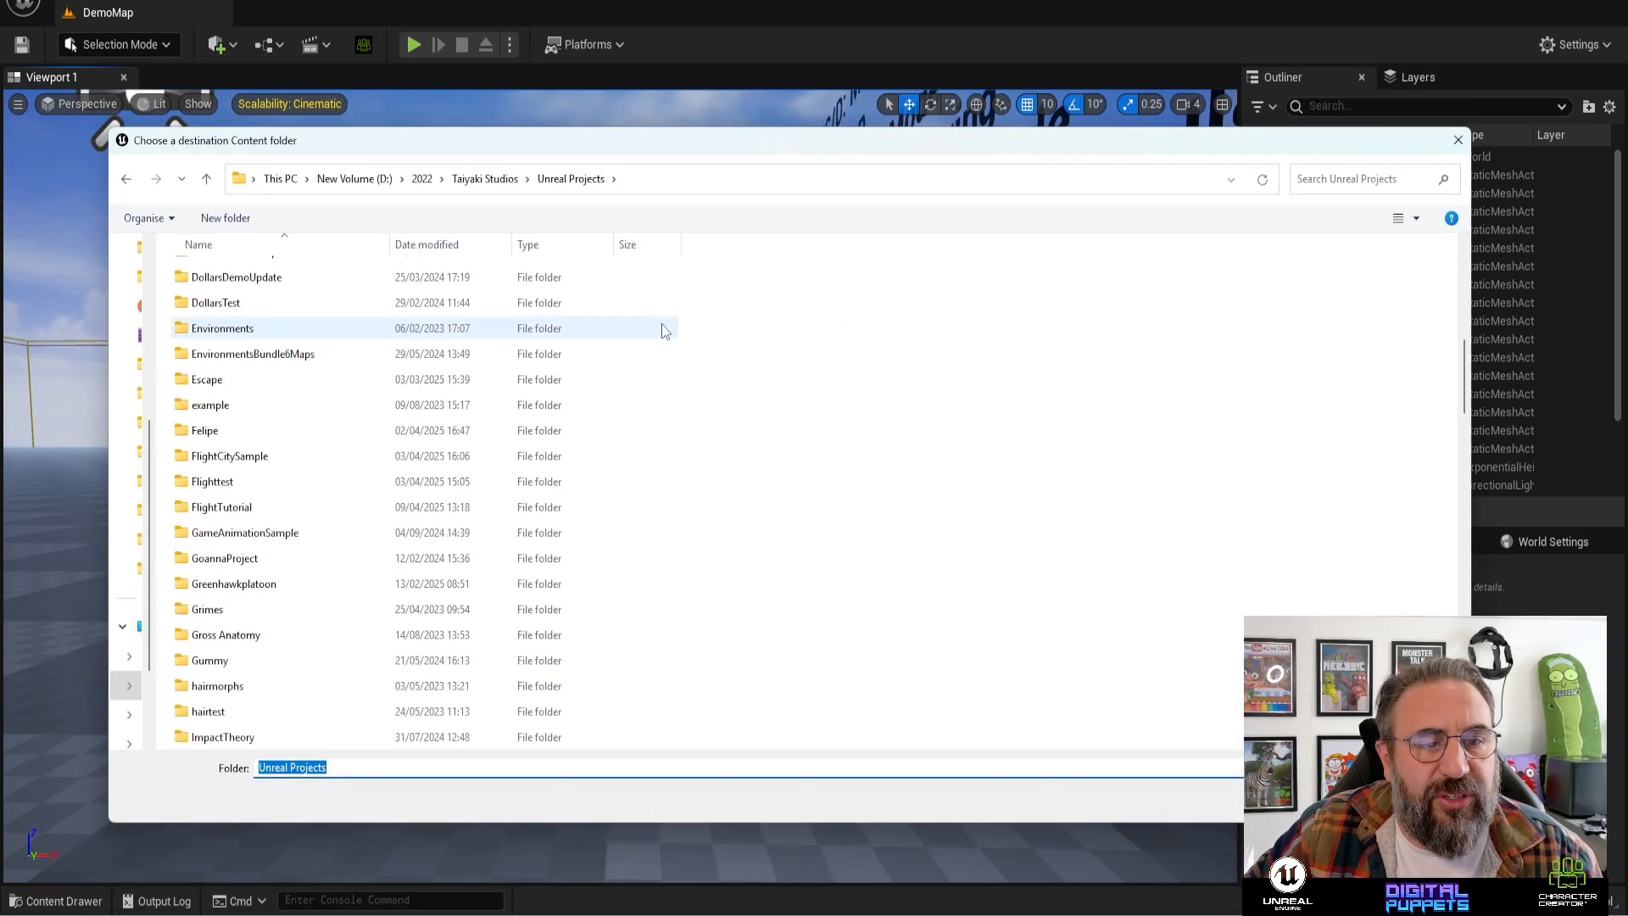
{"action": "scroll", "coordinate": [664, 331], "scroll_direction": "down", "scroll_amount": 5}
{"action": "scroll", "coordinate": [667, 335], "scroll_direction": "up", "scroll_amount": 5}
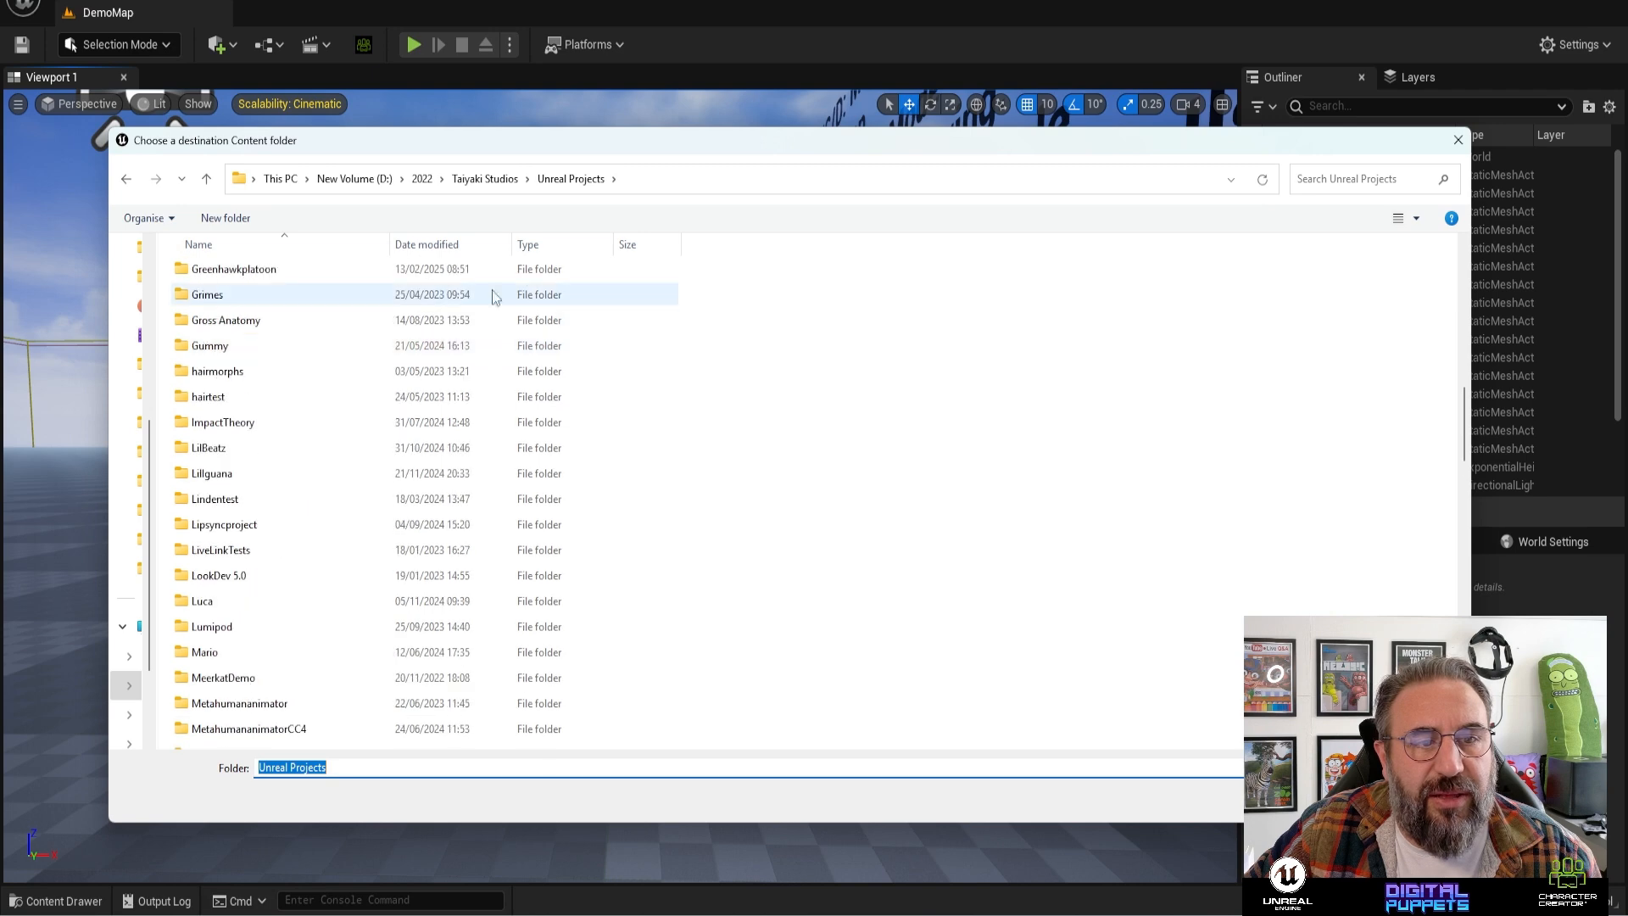
{"action": "scroll", "coordinate": [297, 475], "scroll_direction": "up", "scroll_amount": 1}
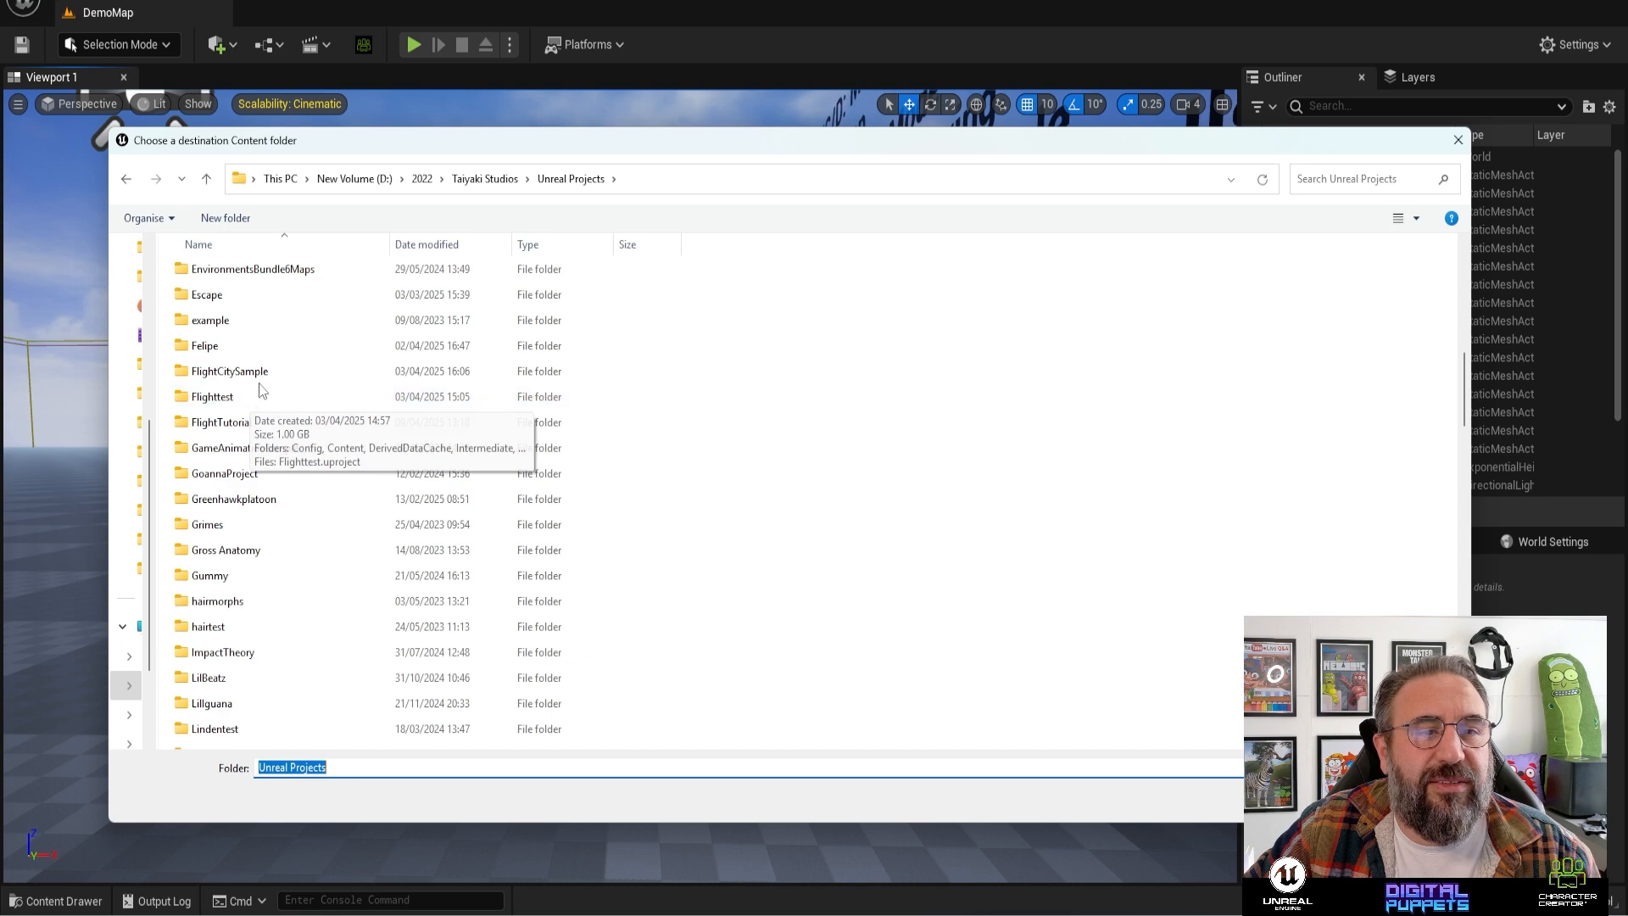
{"action": "double_click", "coordinate": [263, 377]}
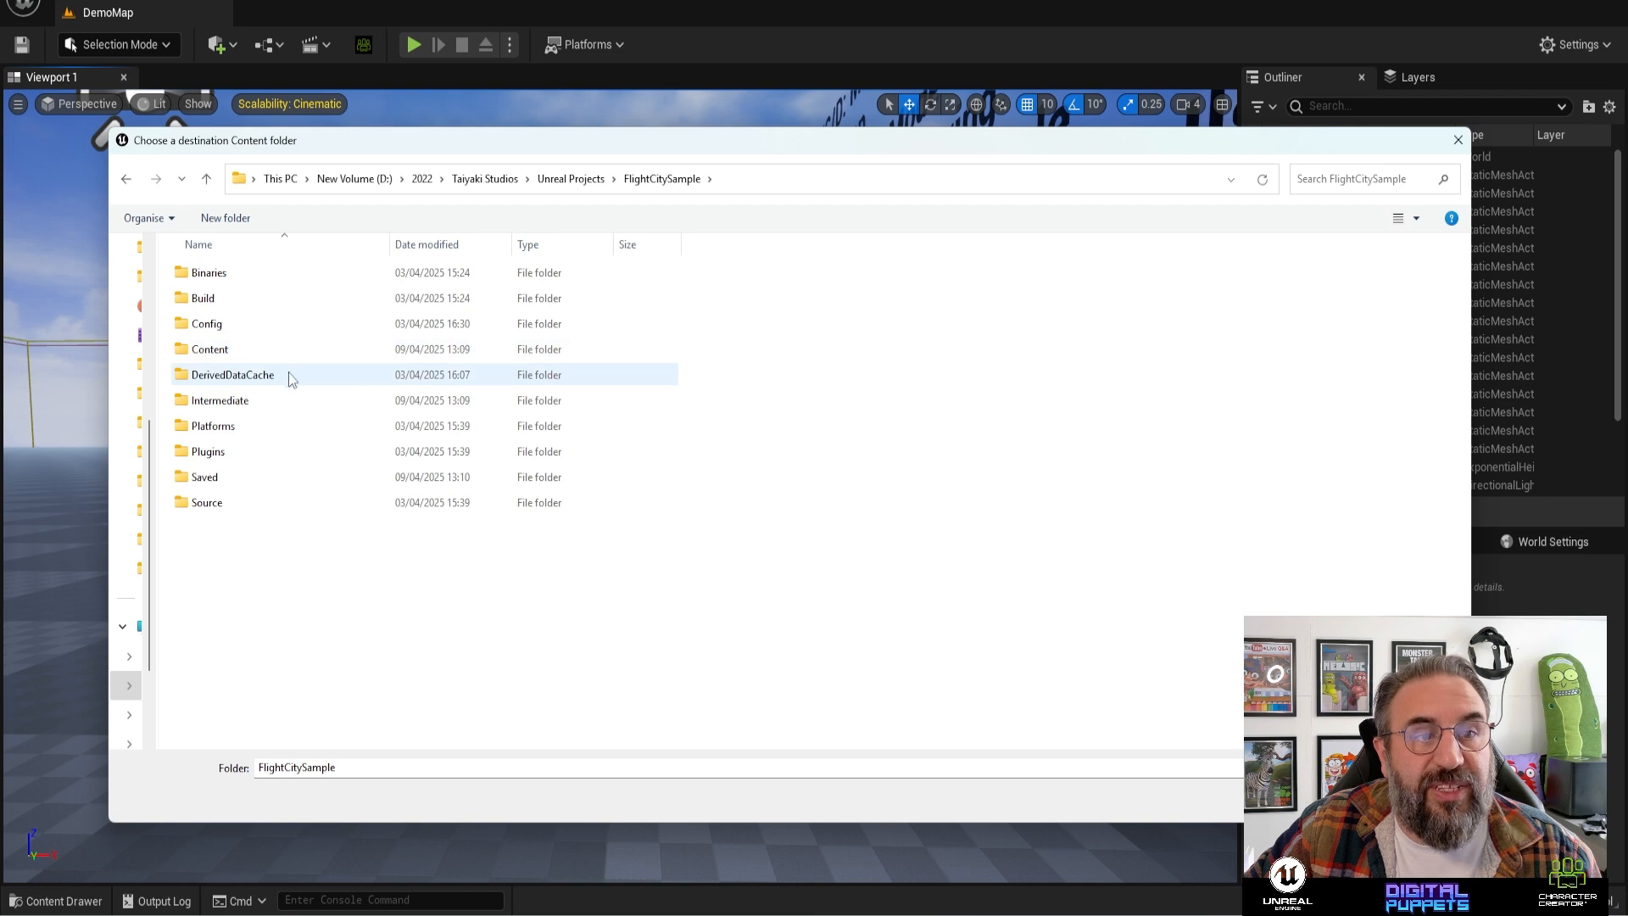
{"action": "double_click", "coordinate": [240, 359]}
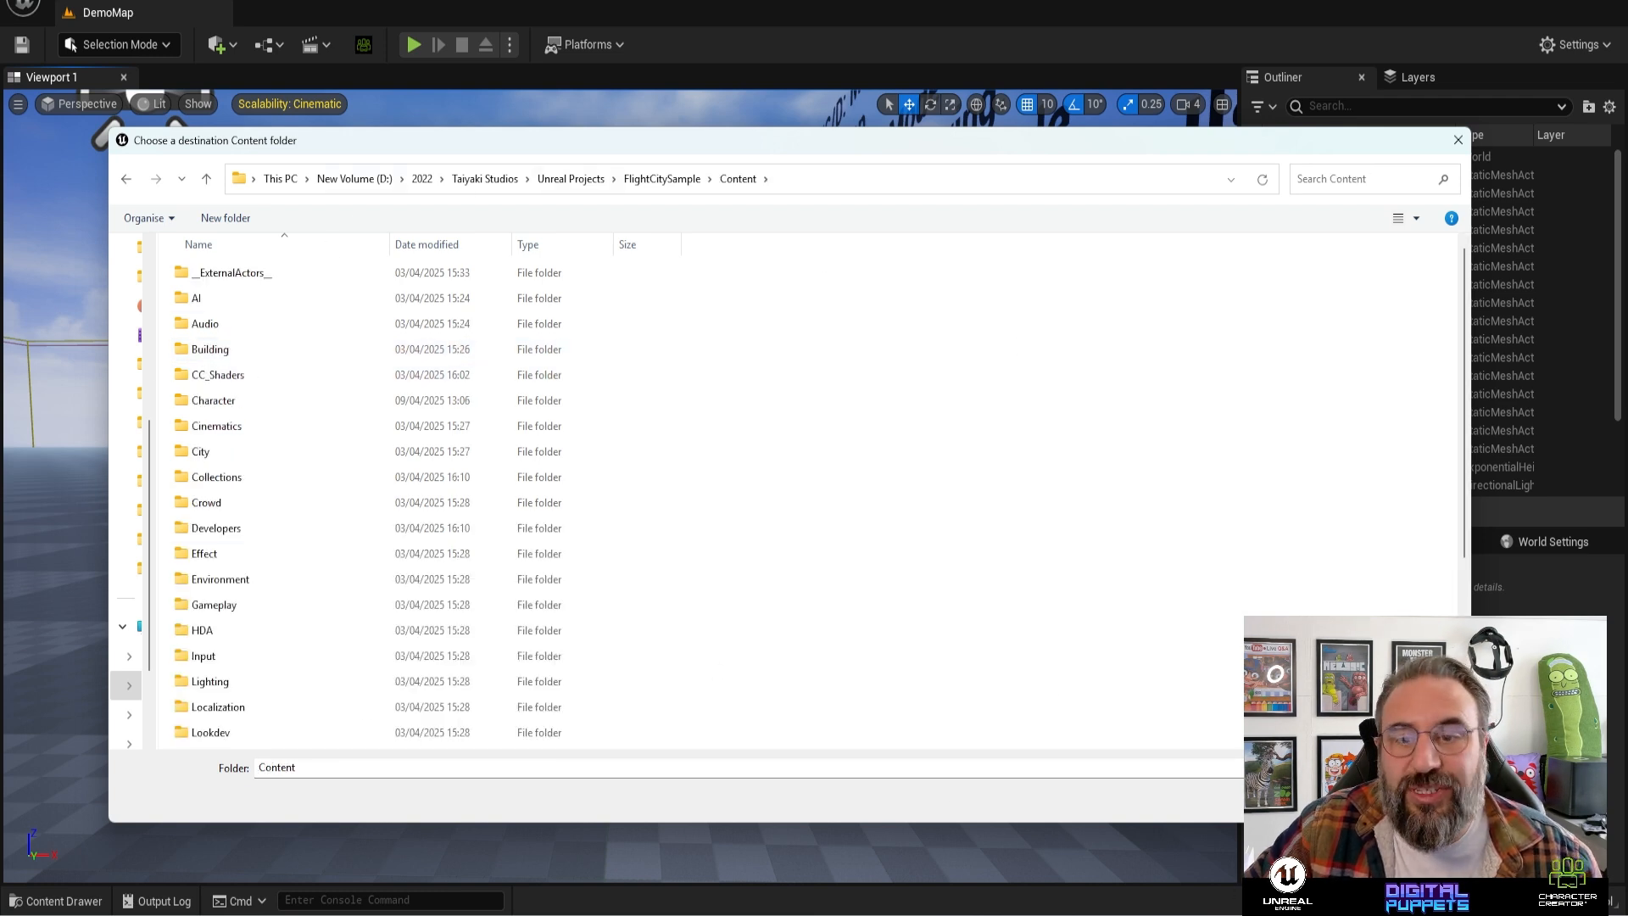
{"action": "left_click", "coordinate": [1332, 796]}
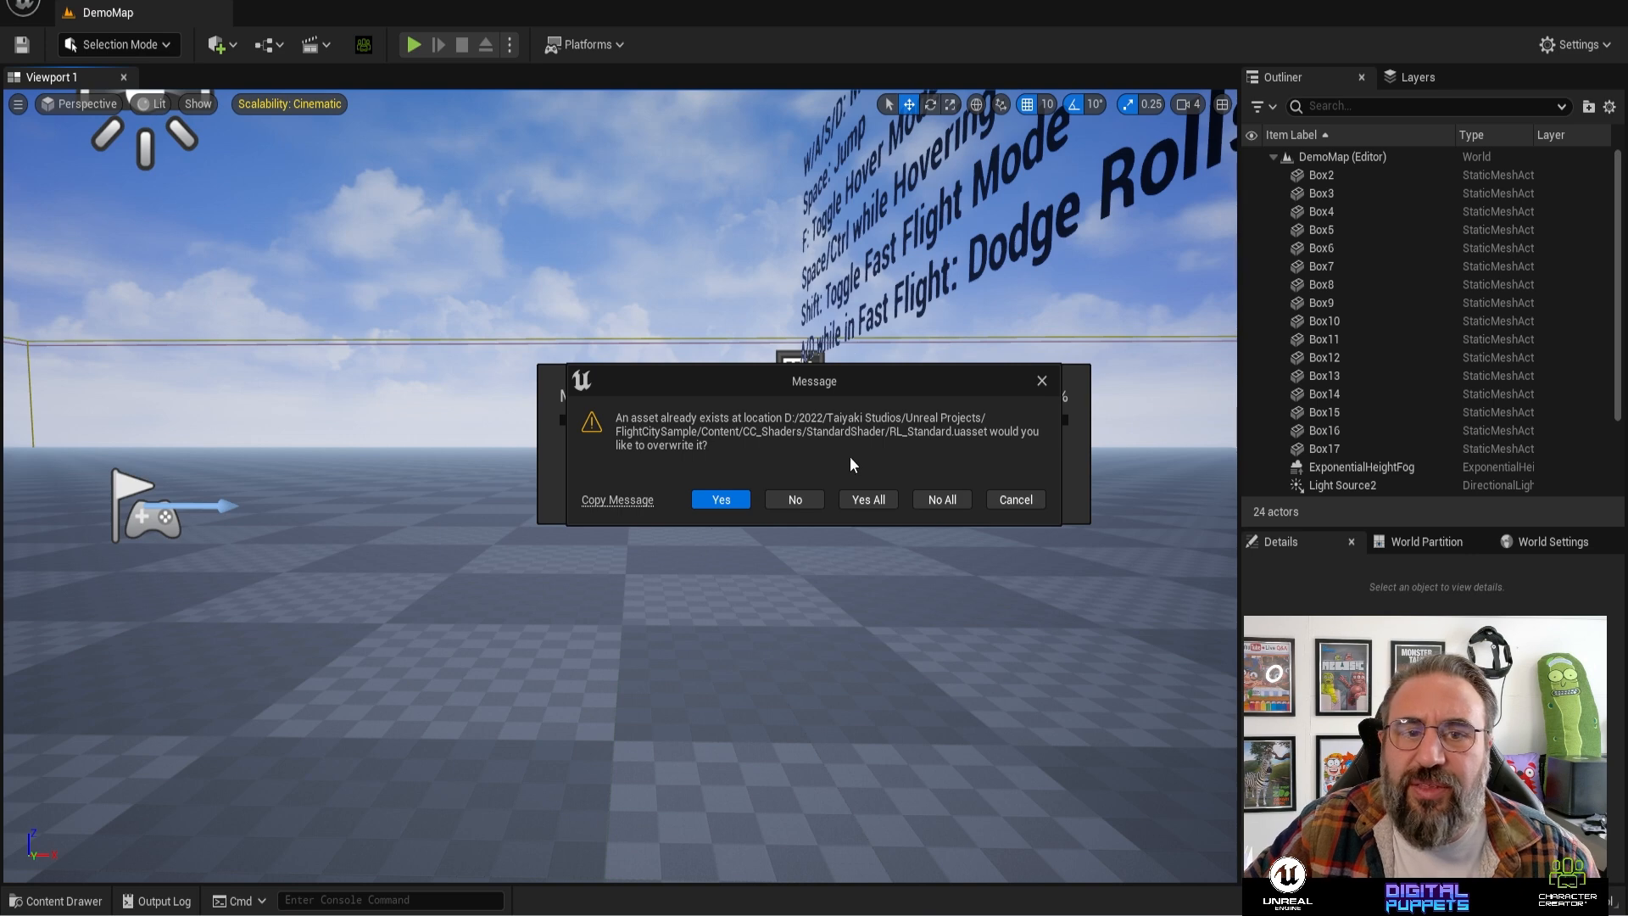
{"action": "left_click", "coordinate": [877, 499]}
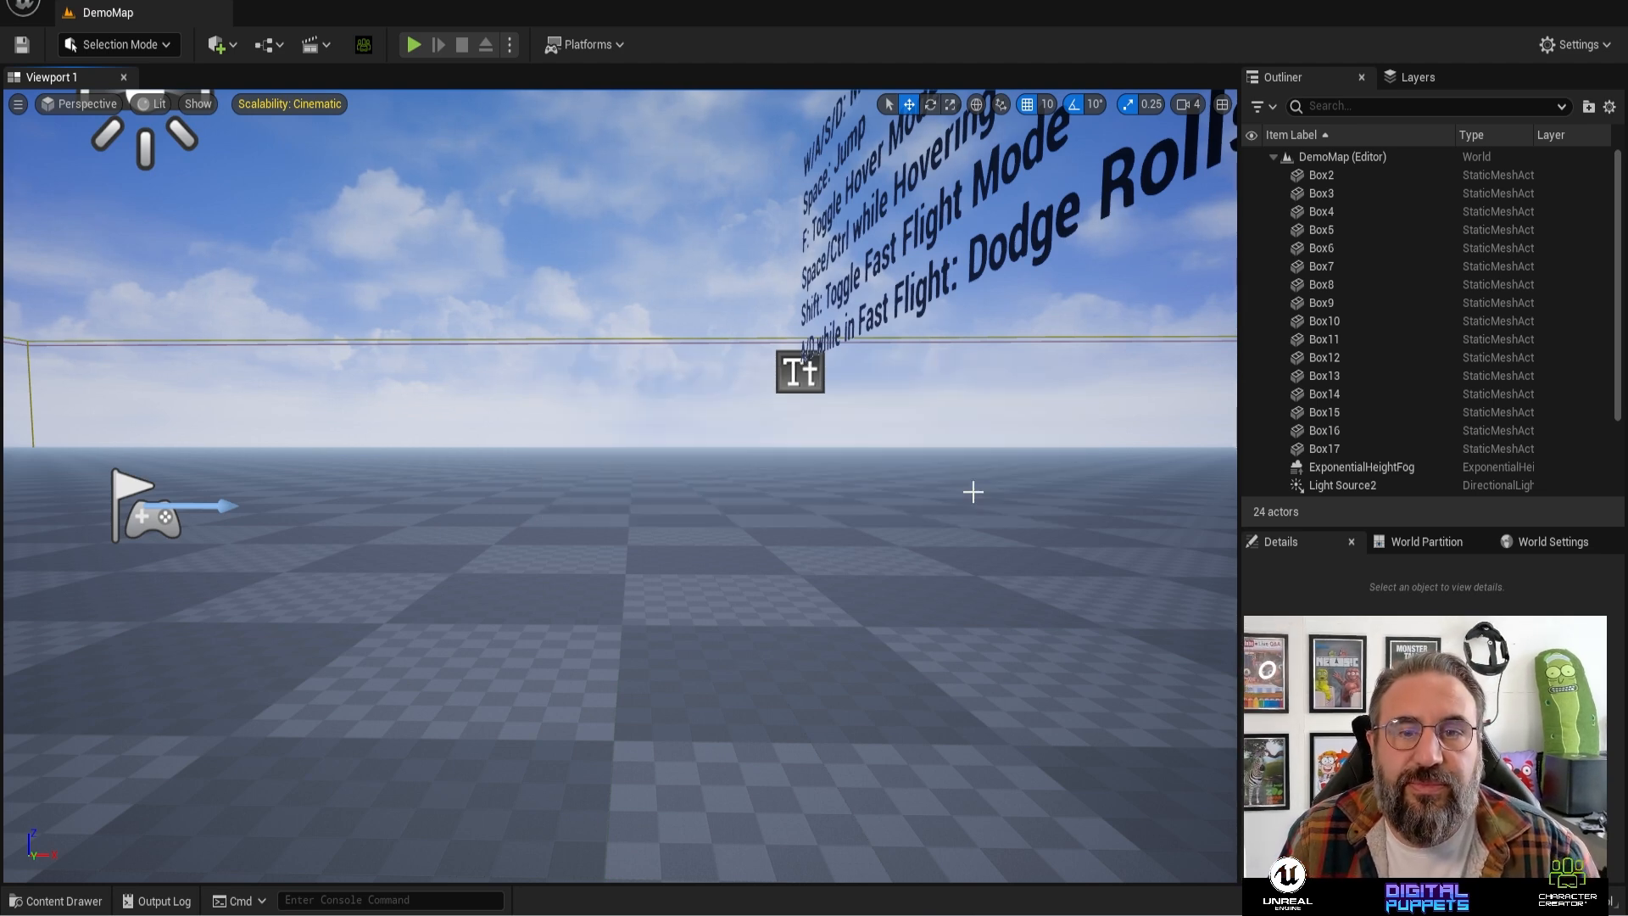
- Switch from the DemoMap project to the FlightCitySample project, minimizing the old editor and the file window
{"action": "scroll", "coordinate": [396, 537], "scroll_direction": "down", "scroll_amount": 4}
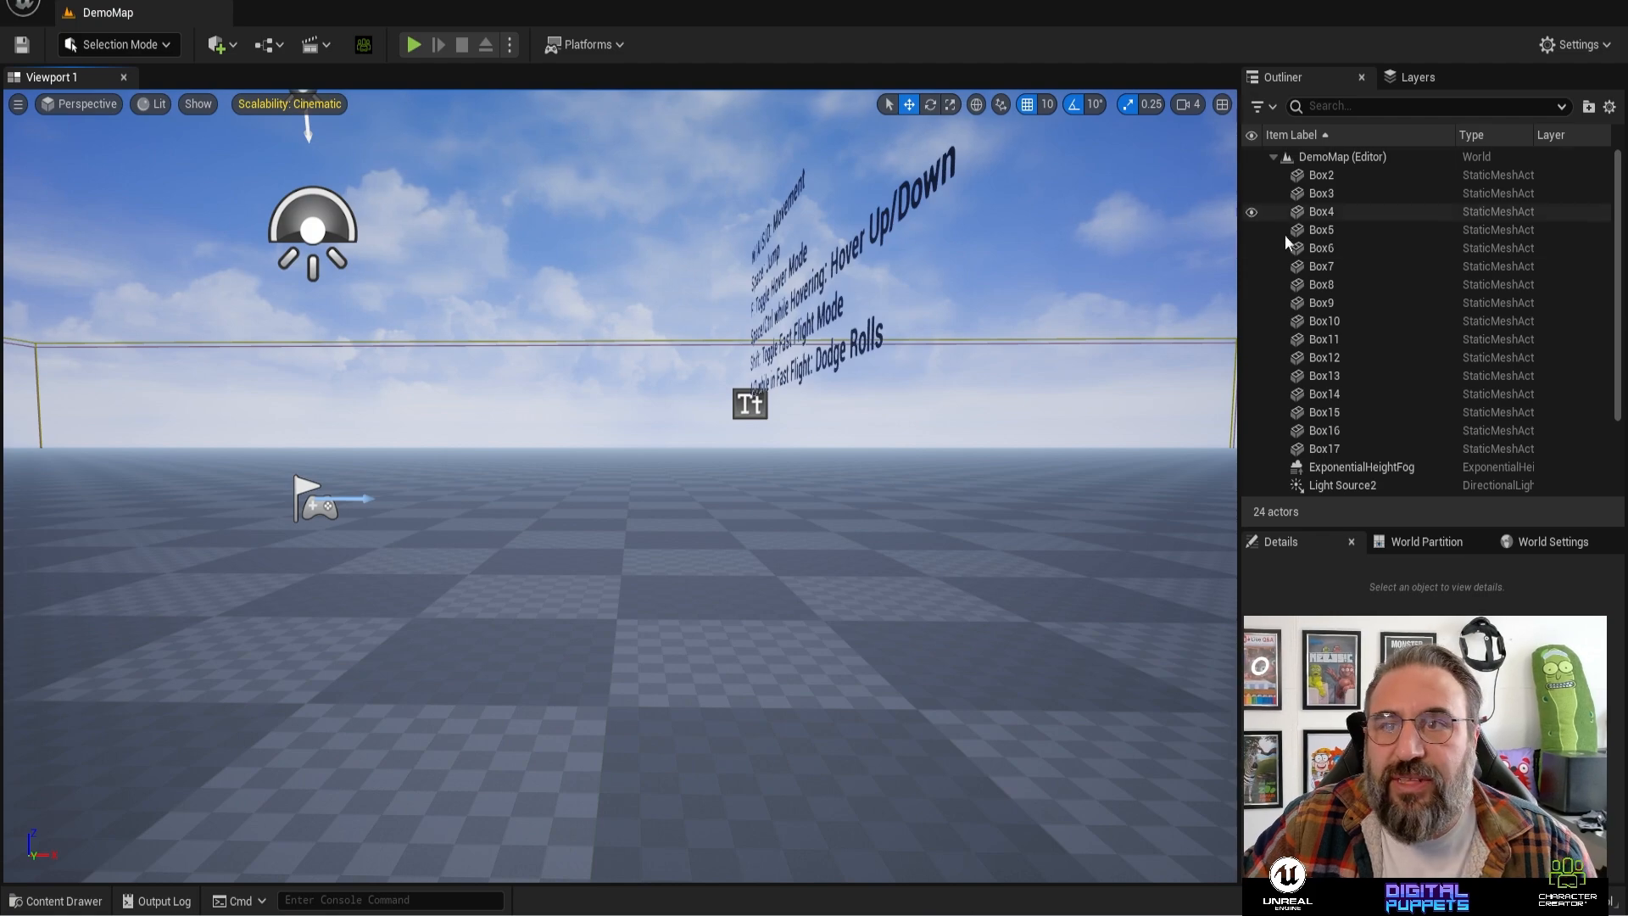
{"action": "left_click", "coordinate": [1612, 3]}
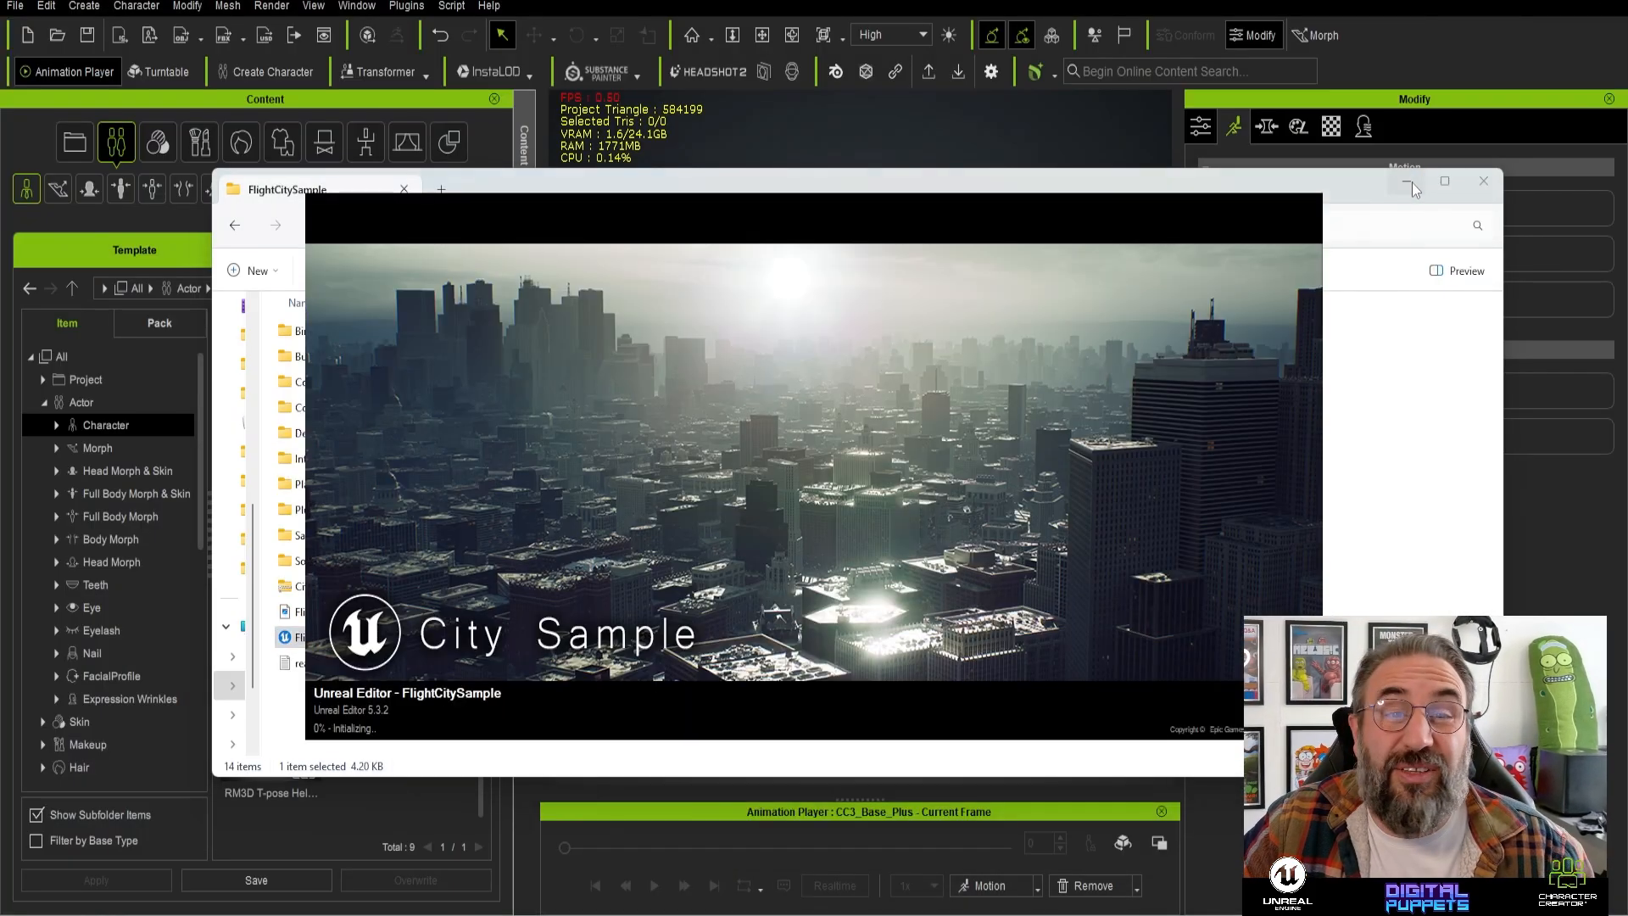
{"action": "left_click", "coordinate": [1409, 181]}
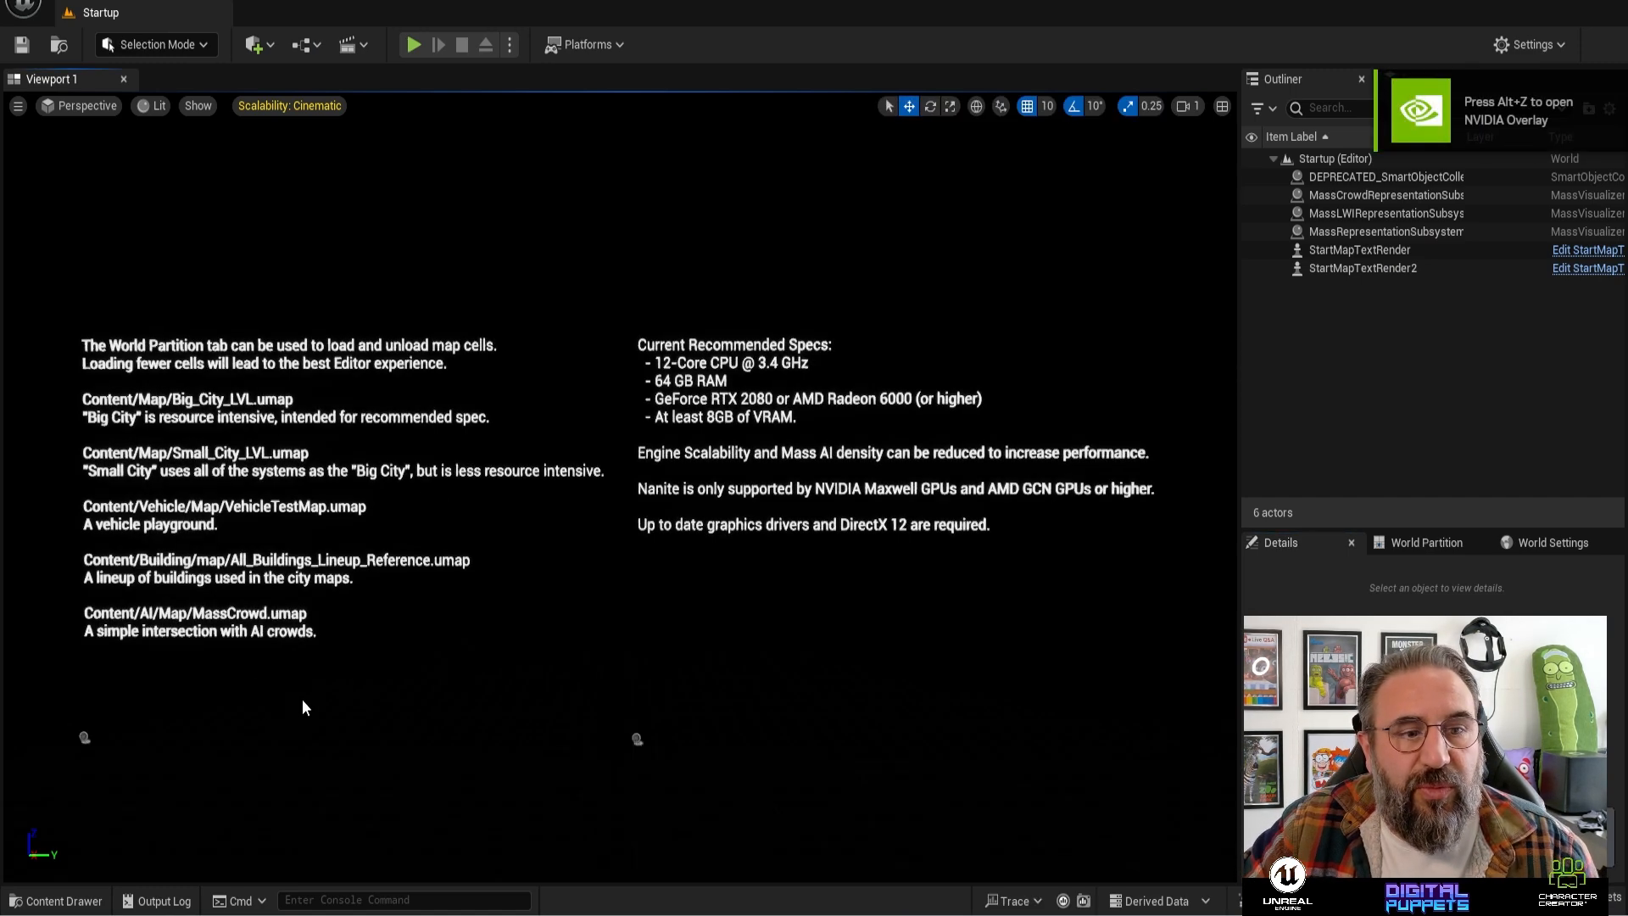
- Check the migrated DynamicFlight content down to its Blueprints/Characters folder
{"action": "left_click", "coordinate": [56, 901]}
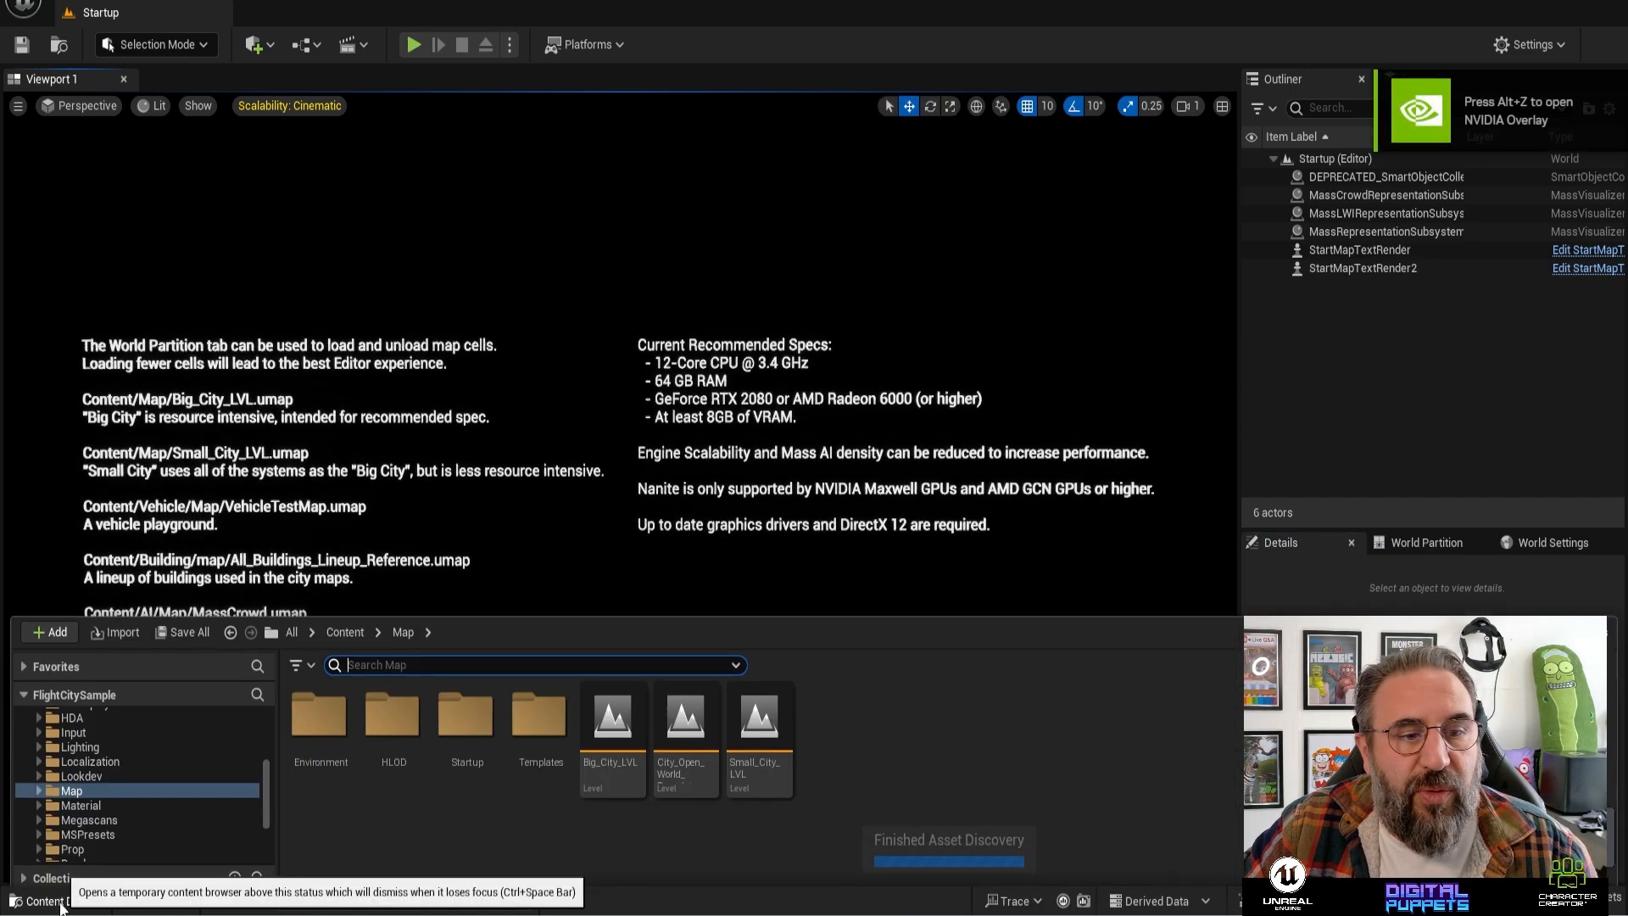
{"action": "left_click", "coordinate": [345, 622]}
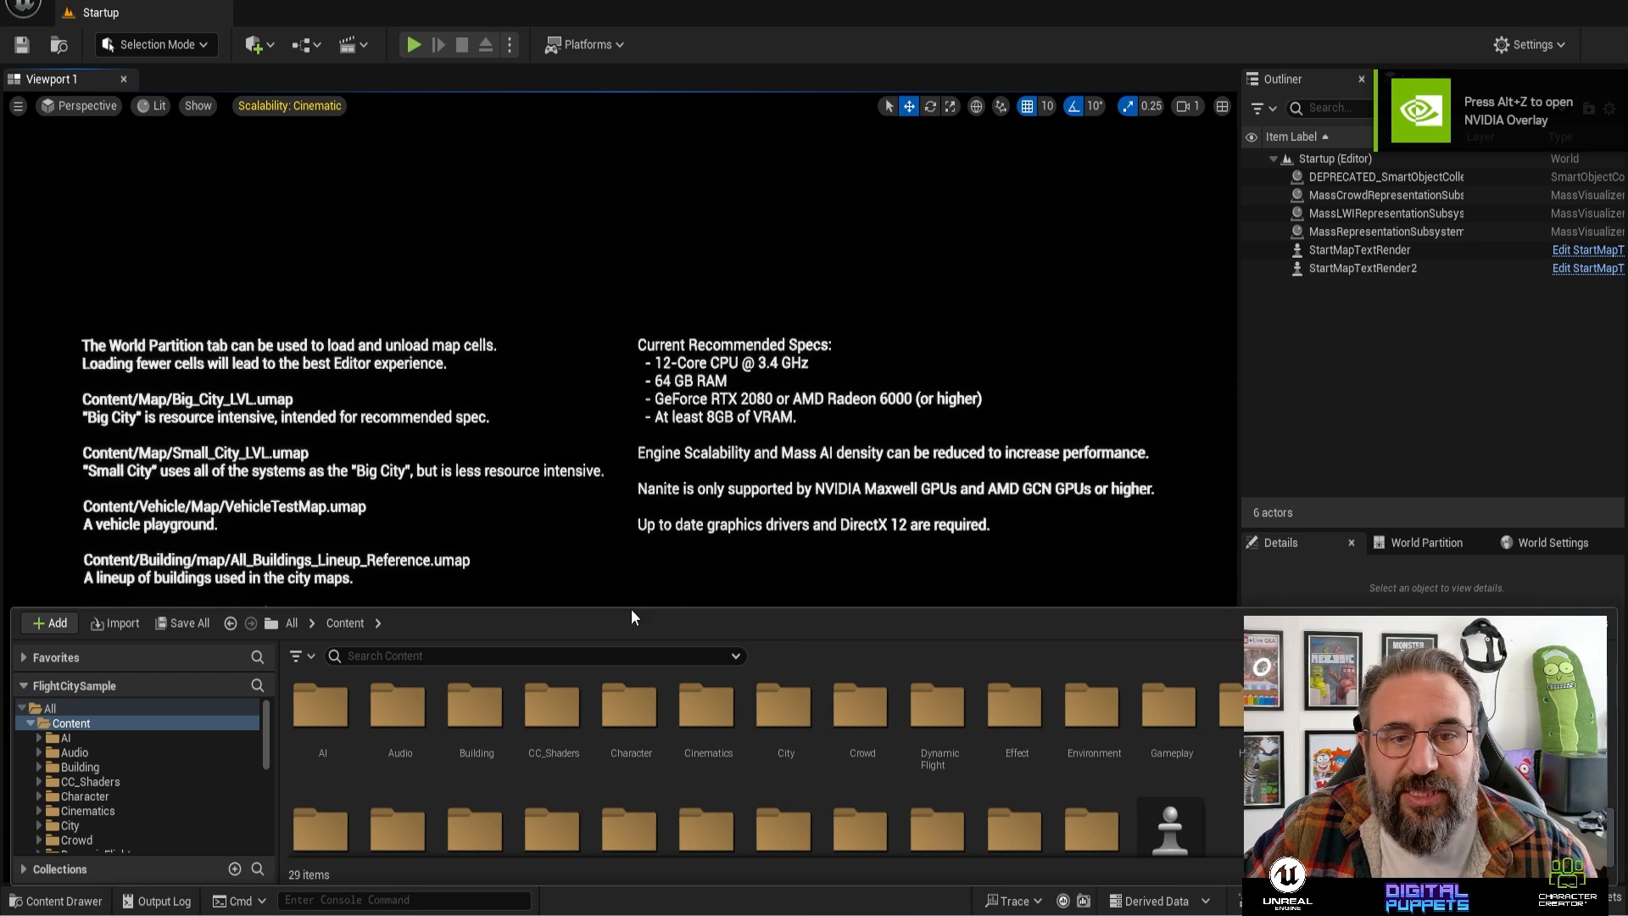
{"action": "left_click_drag", "start_coordinate": [630, 607], "coordinate": [657, 513]}
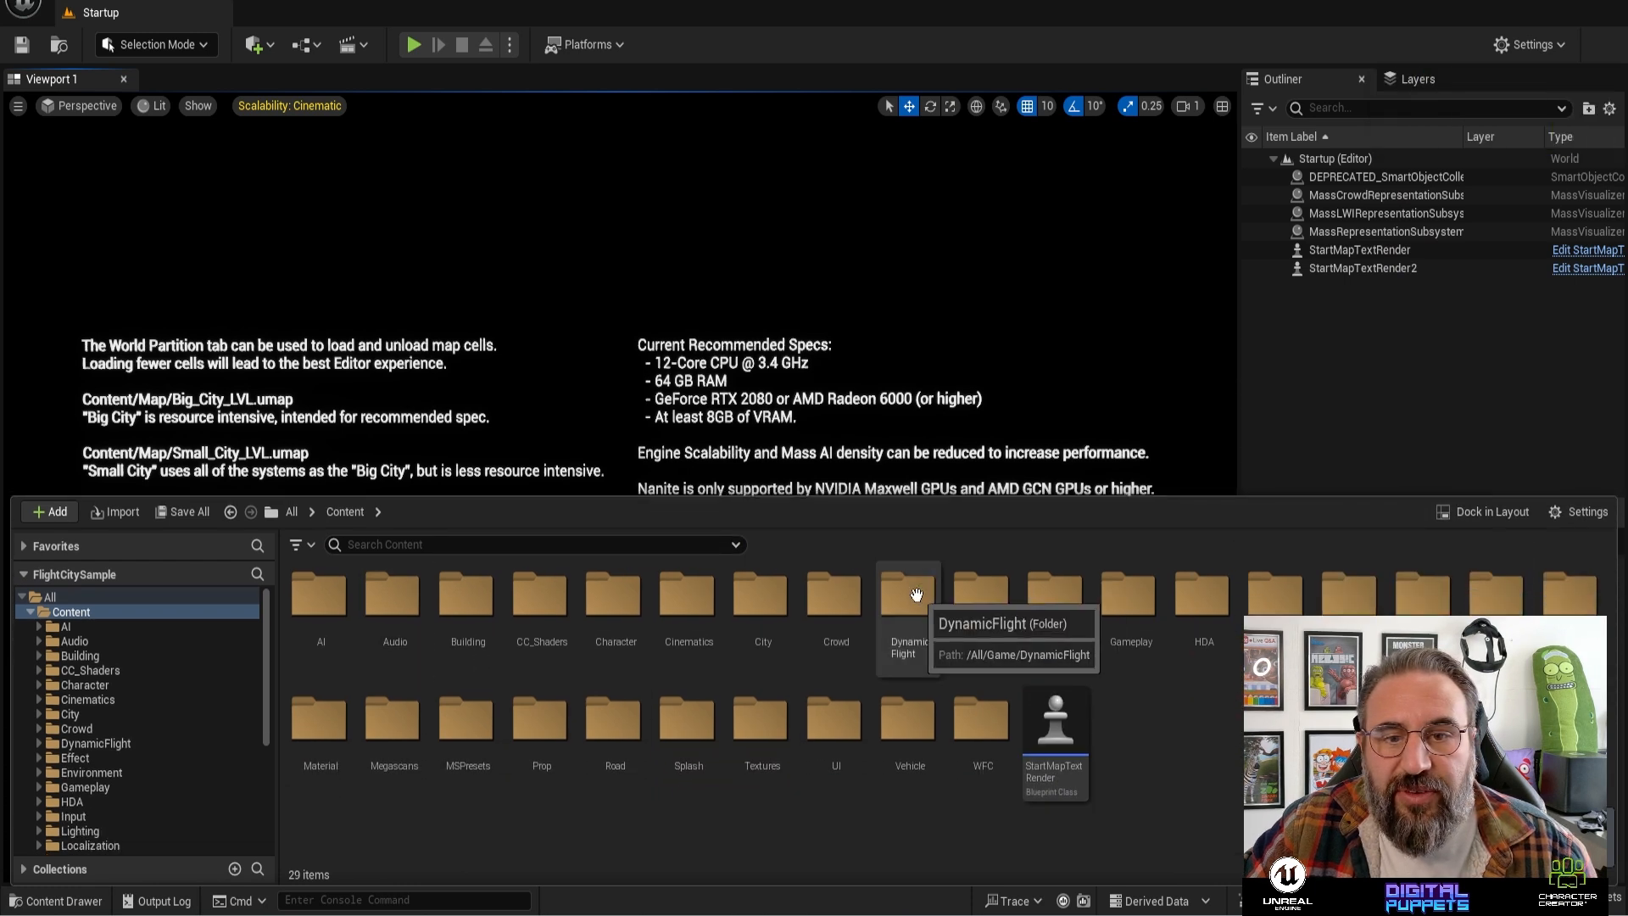
{"action": "double_click", "coordinate": [911, 597]}
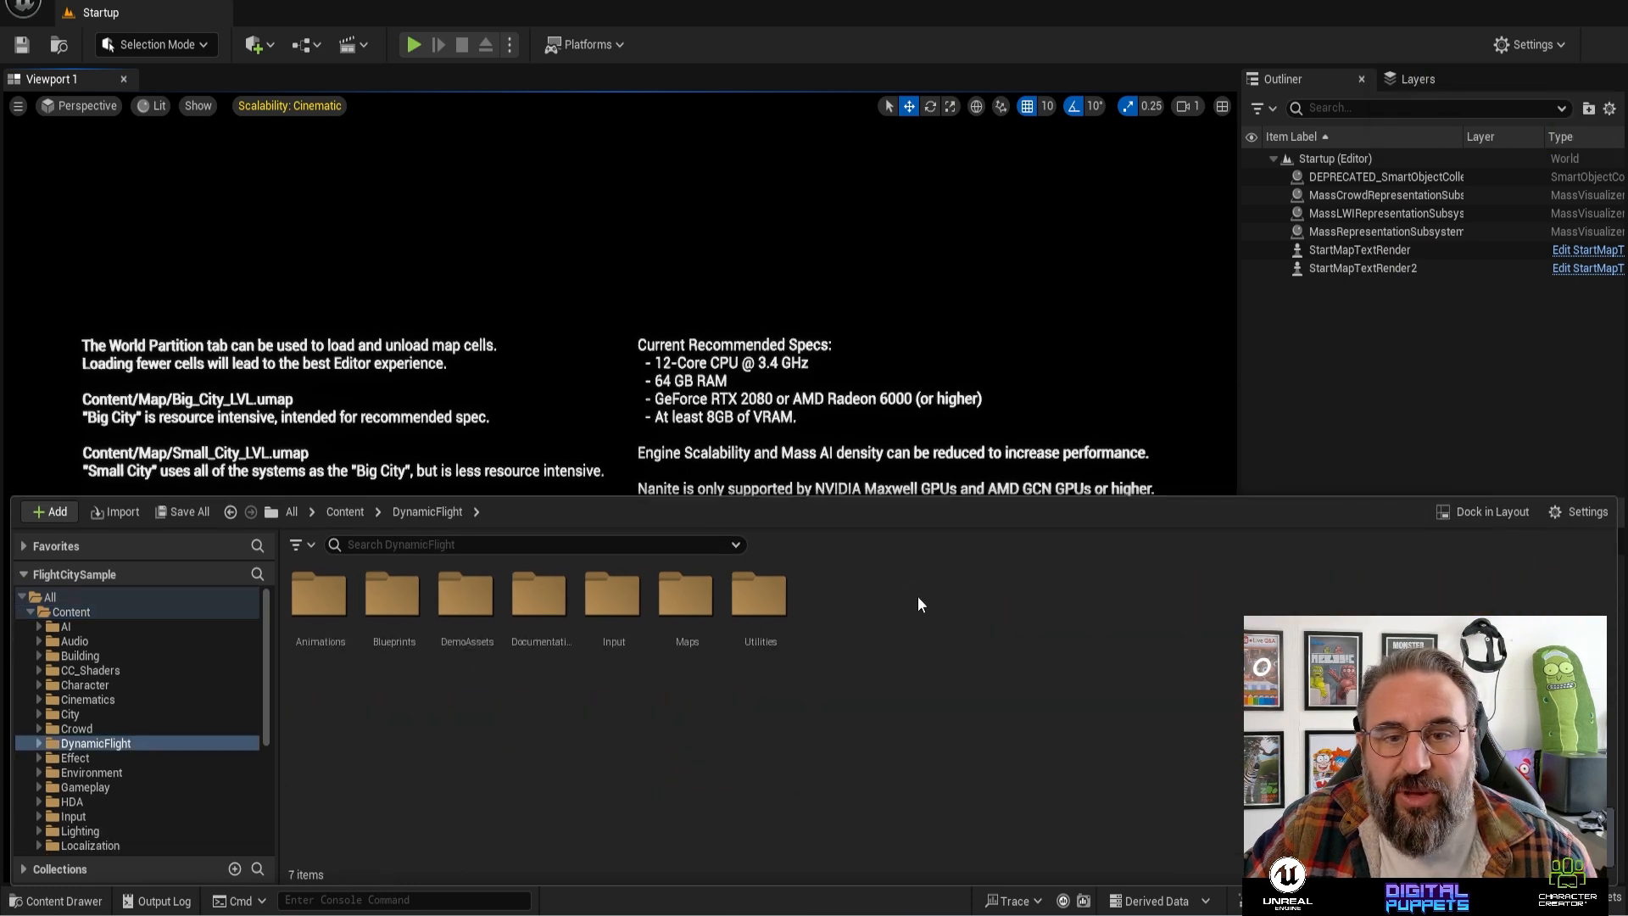
{"action": "double_click", "coordinate": [390, 603]}
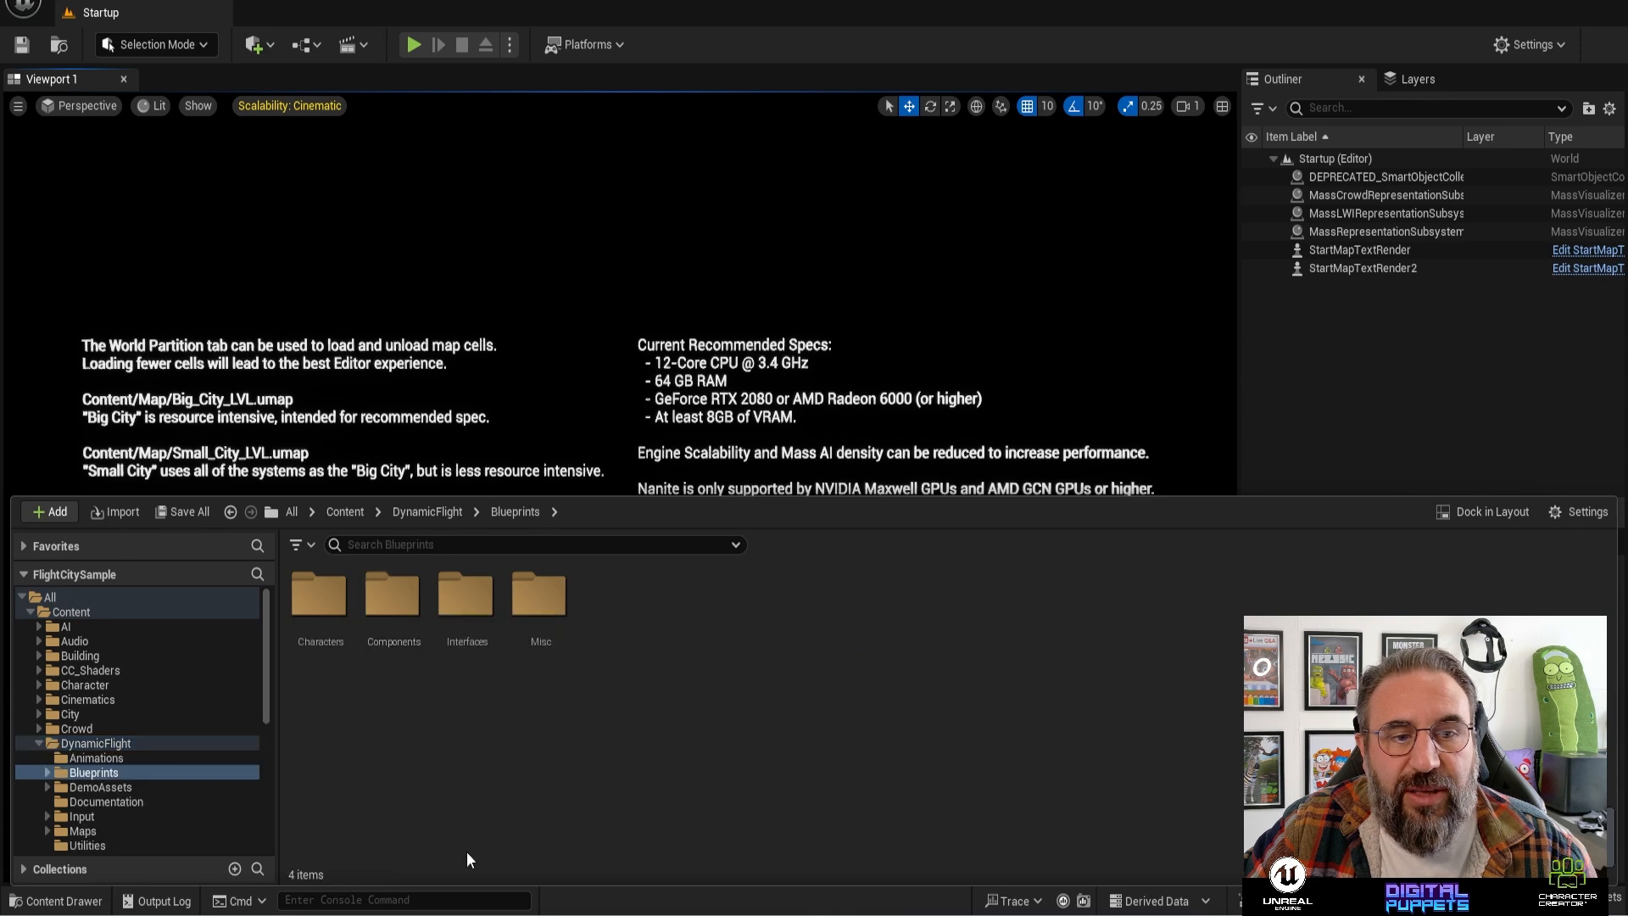
{"action": "double_click", "coordinate": [320, 598]}
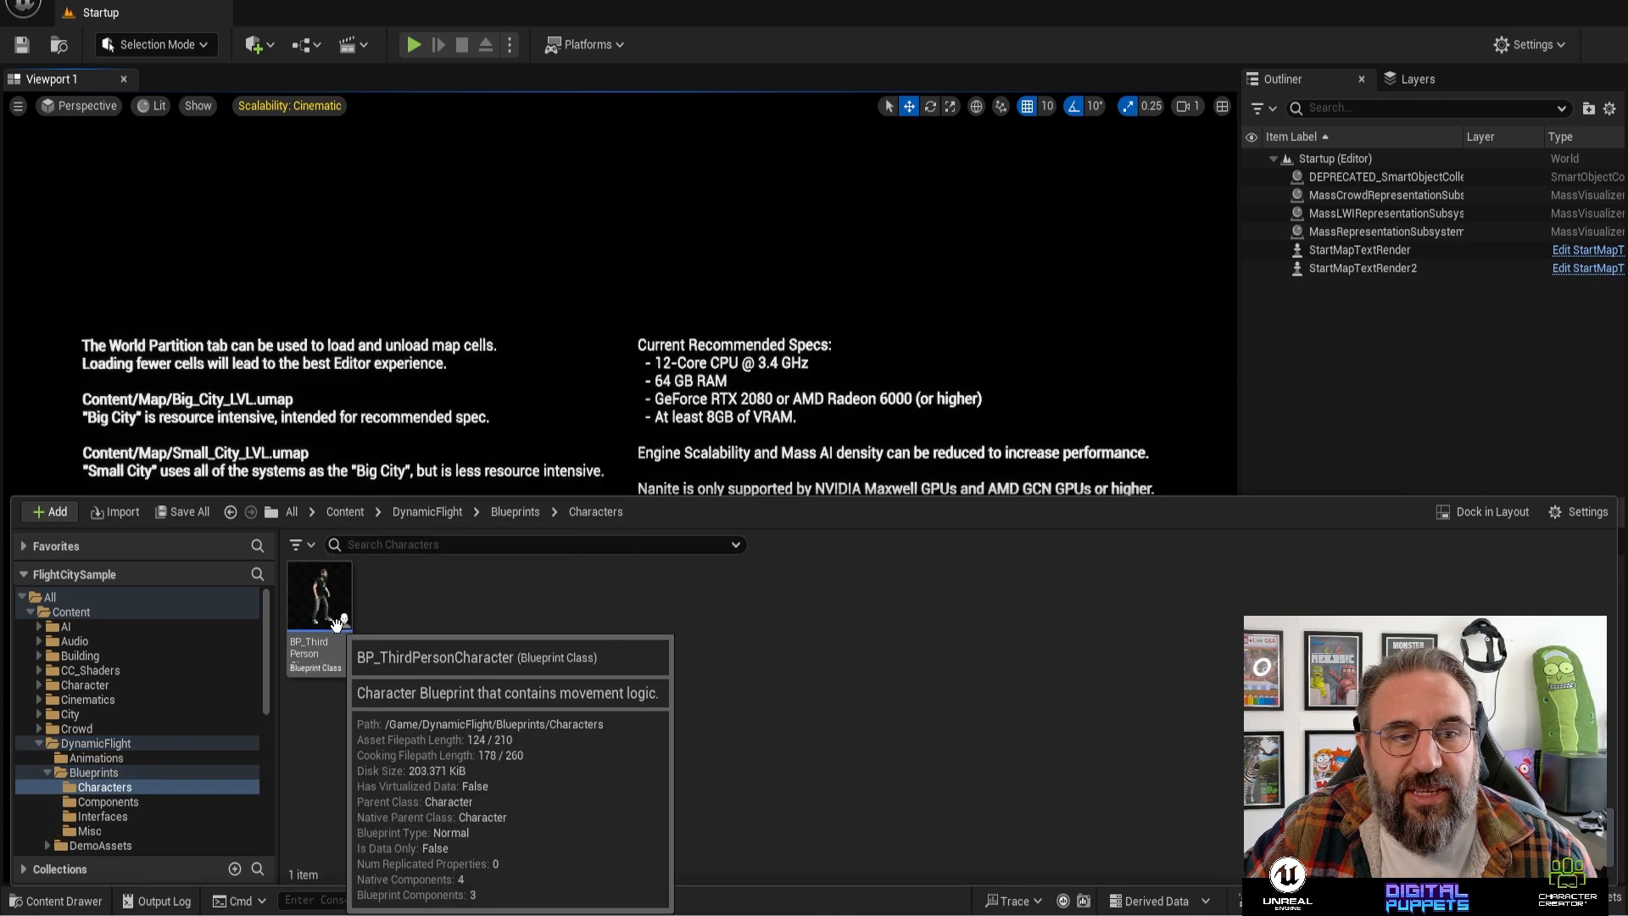
- Open the Small_City_LVL level from the project's Map folder
{"action": "left_click", "coordinate": [414, 512]}
{"action": "left_click", "coordinate": [344, 512]}
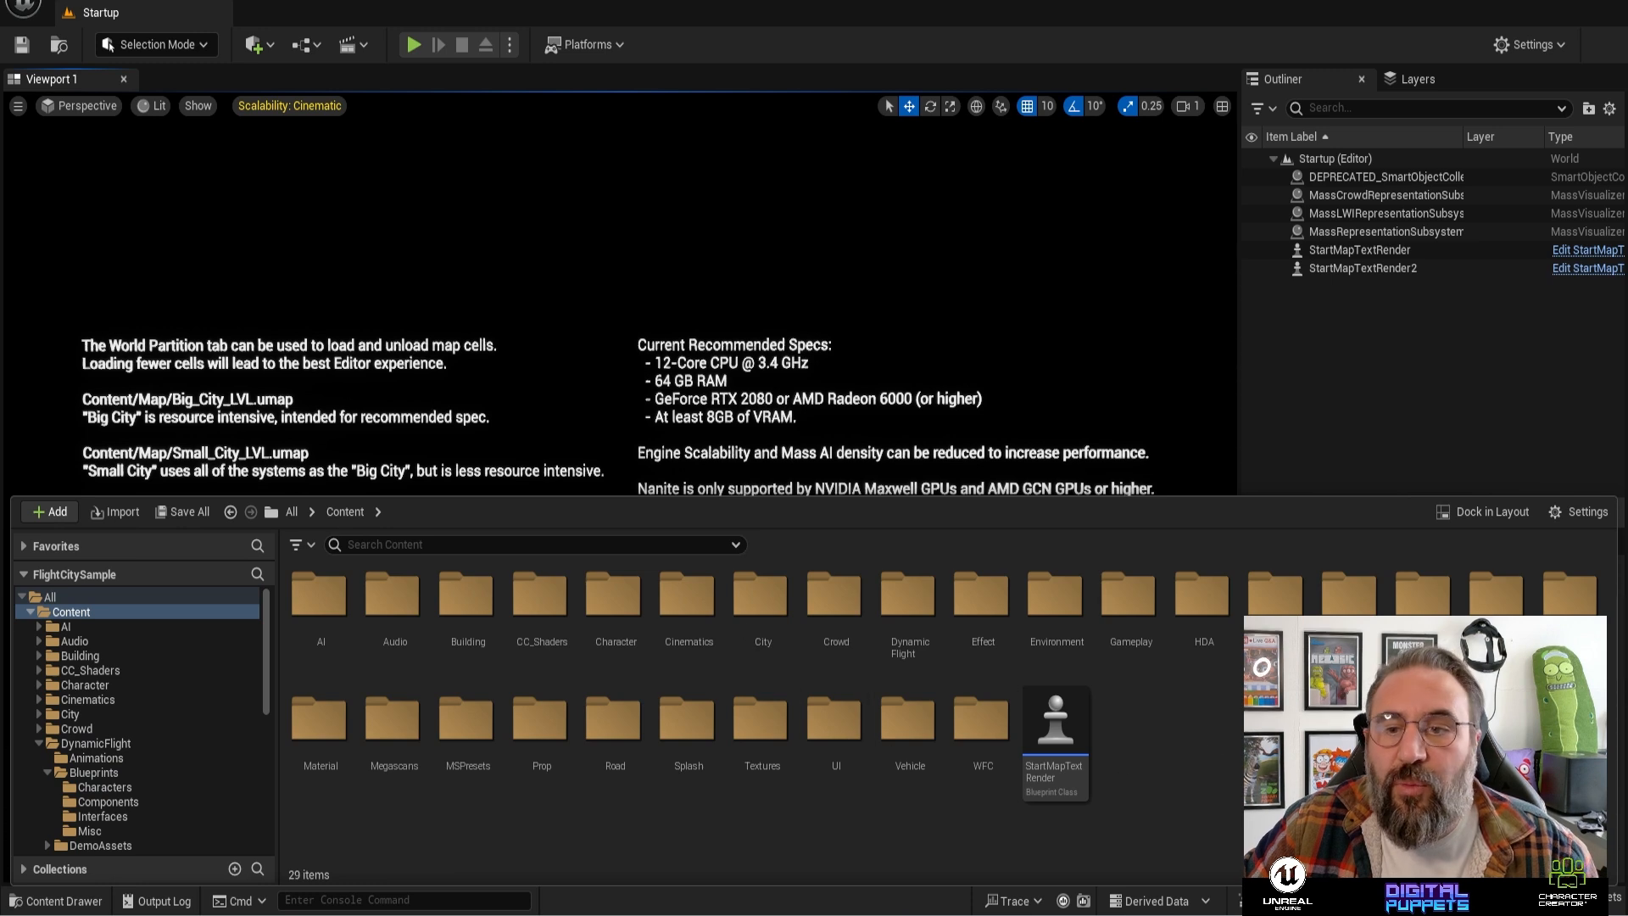
{"action": "double_click", "coordinate": [1570, 593]}
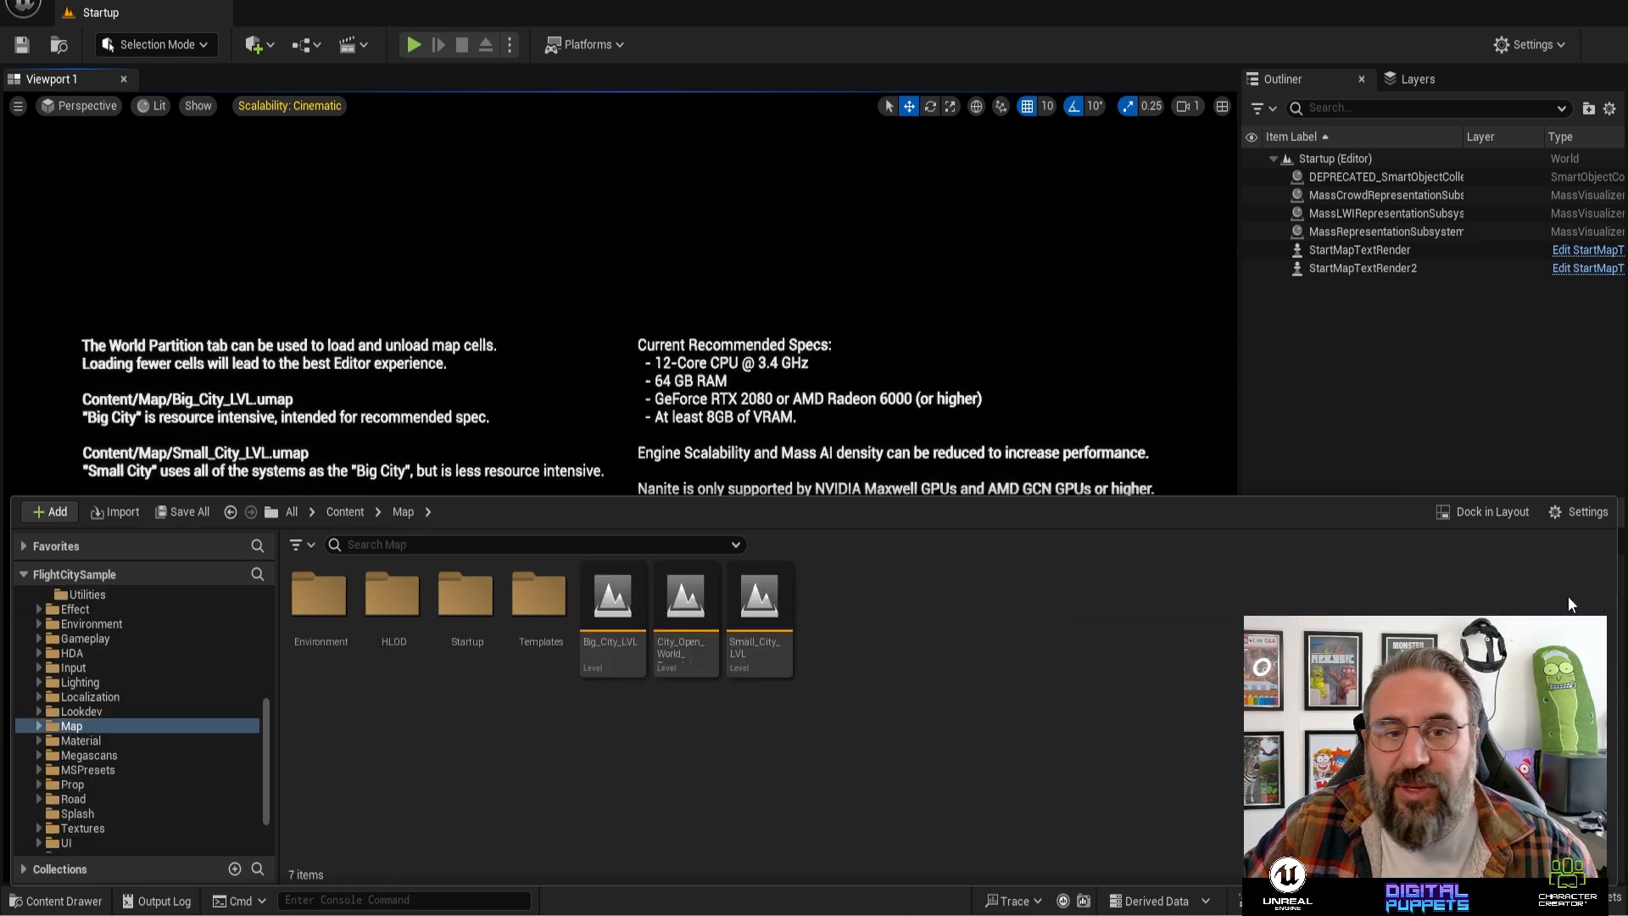
{"action": "double_click", "coordinate": [757, 598]}
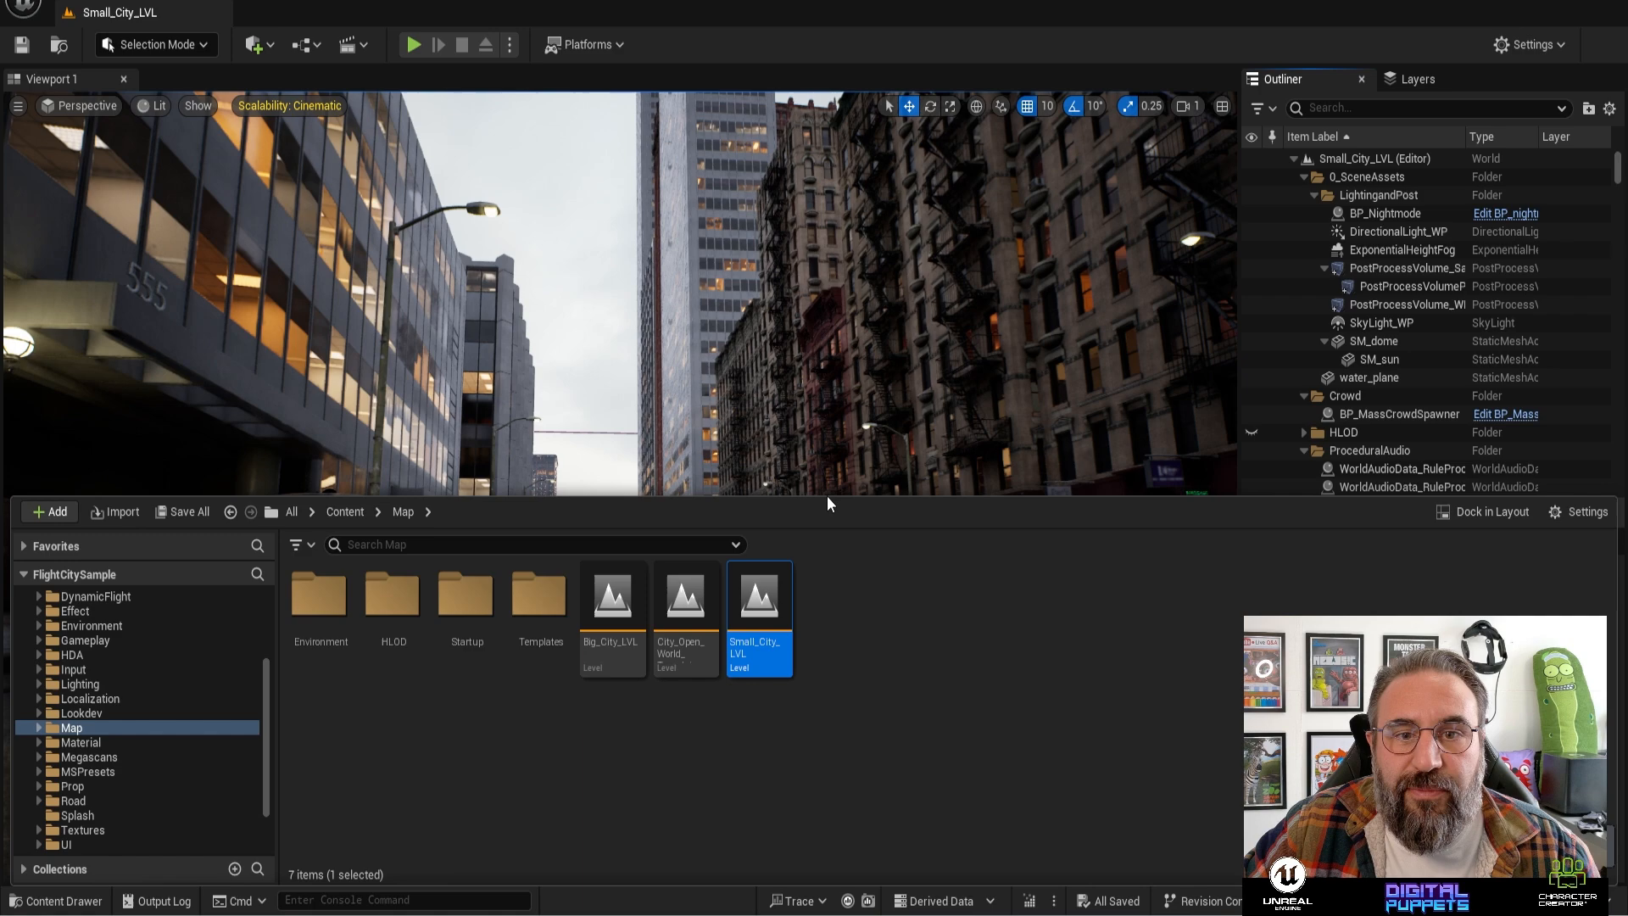
- Place BP_ThirdPersonCharacter from DynamicFlight/Blueprints/Characters on the street beside the lane line in the city level
{"action": "left_click_drag", "start_coordinate": [827, 496], "coordinate": [828, 683]}
{"action": "right_click_drag", "start_coordinate": [829, 594], "coordinate": [829, 666]}
{"action": "middle_click_drag", "start_coordinate": [828, 666], "coordinate": [882, 568]}
{"action": "left_click", "coordinate": [58, 901]}
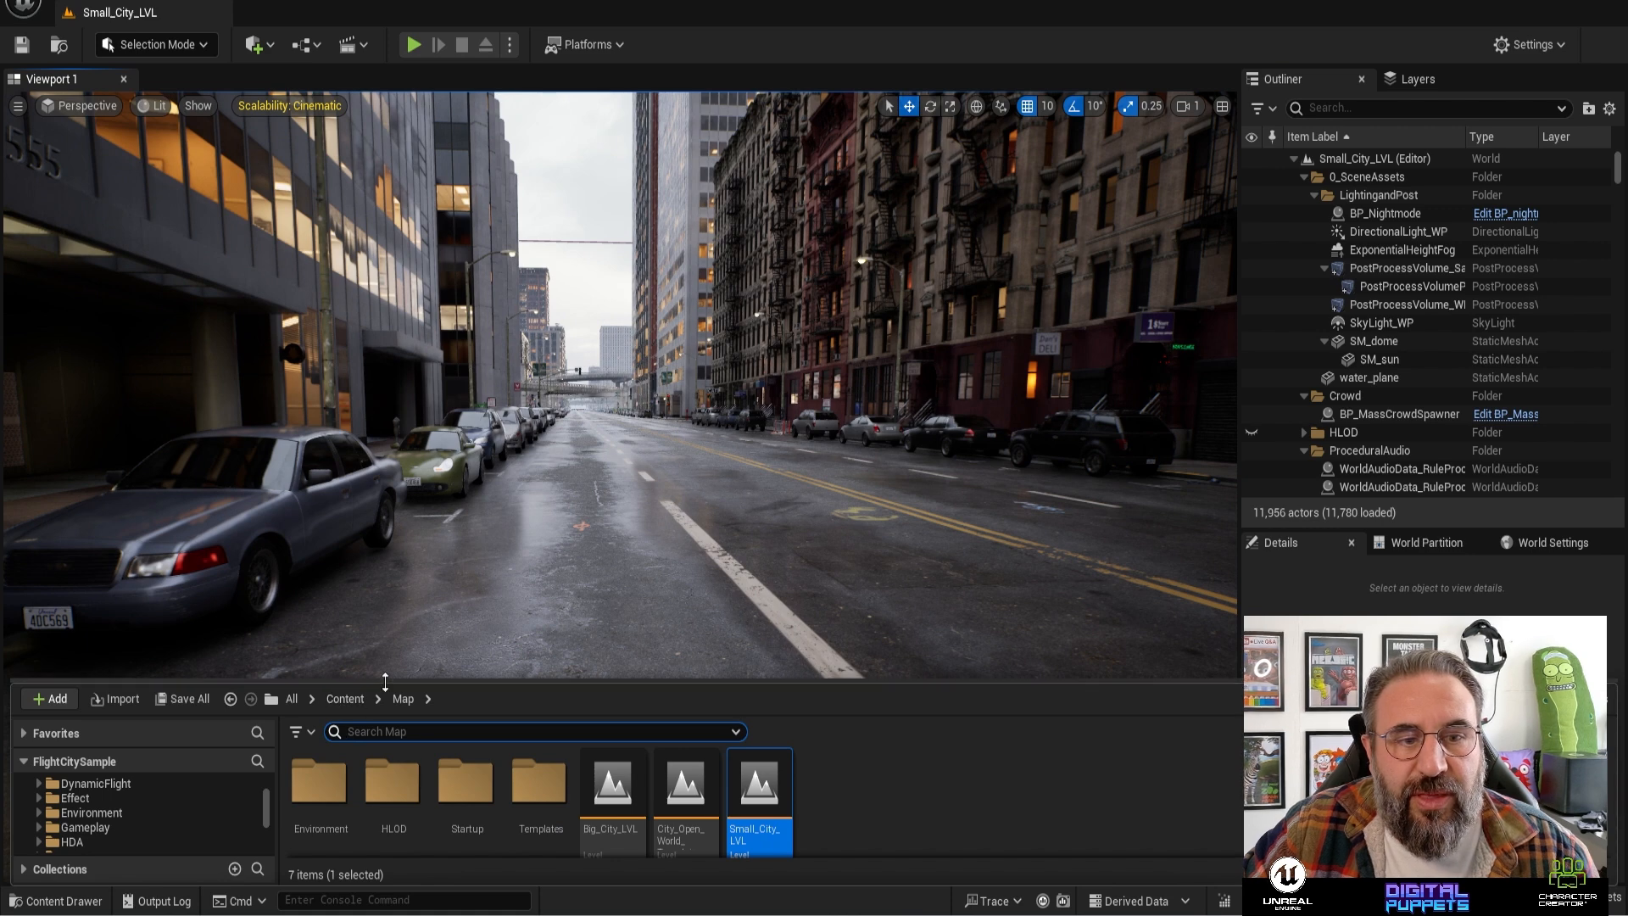
{"action": "left_click_drag", "start_coordinate": [349, 687], "coordinate": [358, 608]}
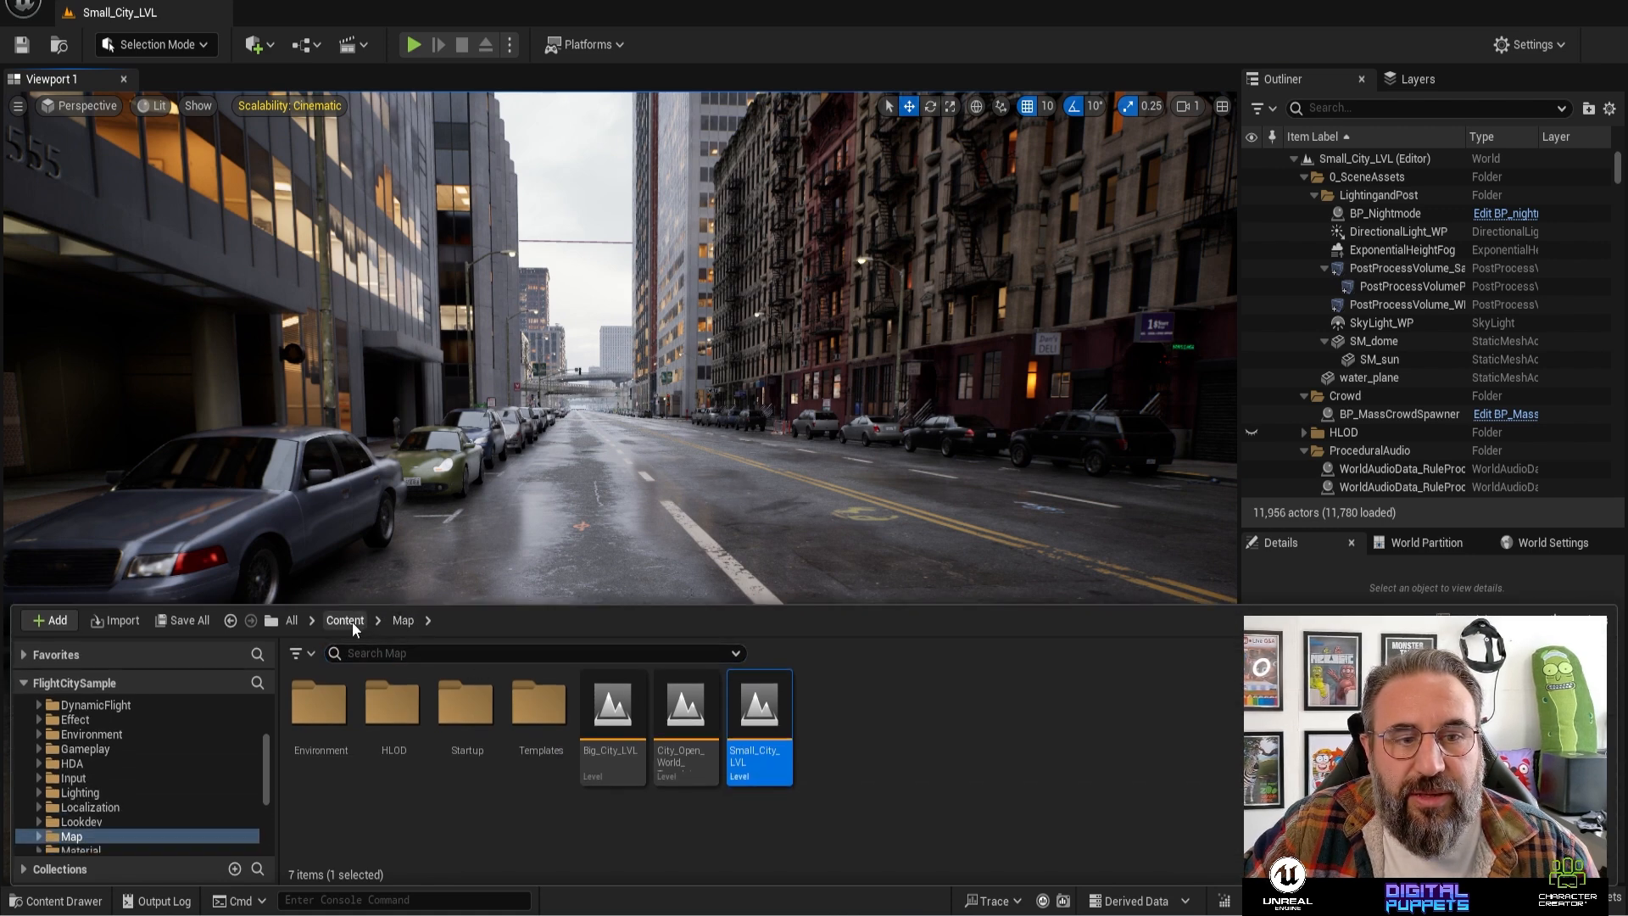
{"action": "left_click", "coordinate": [353, 623]}
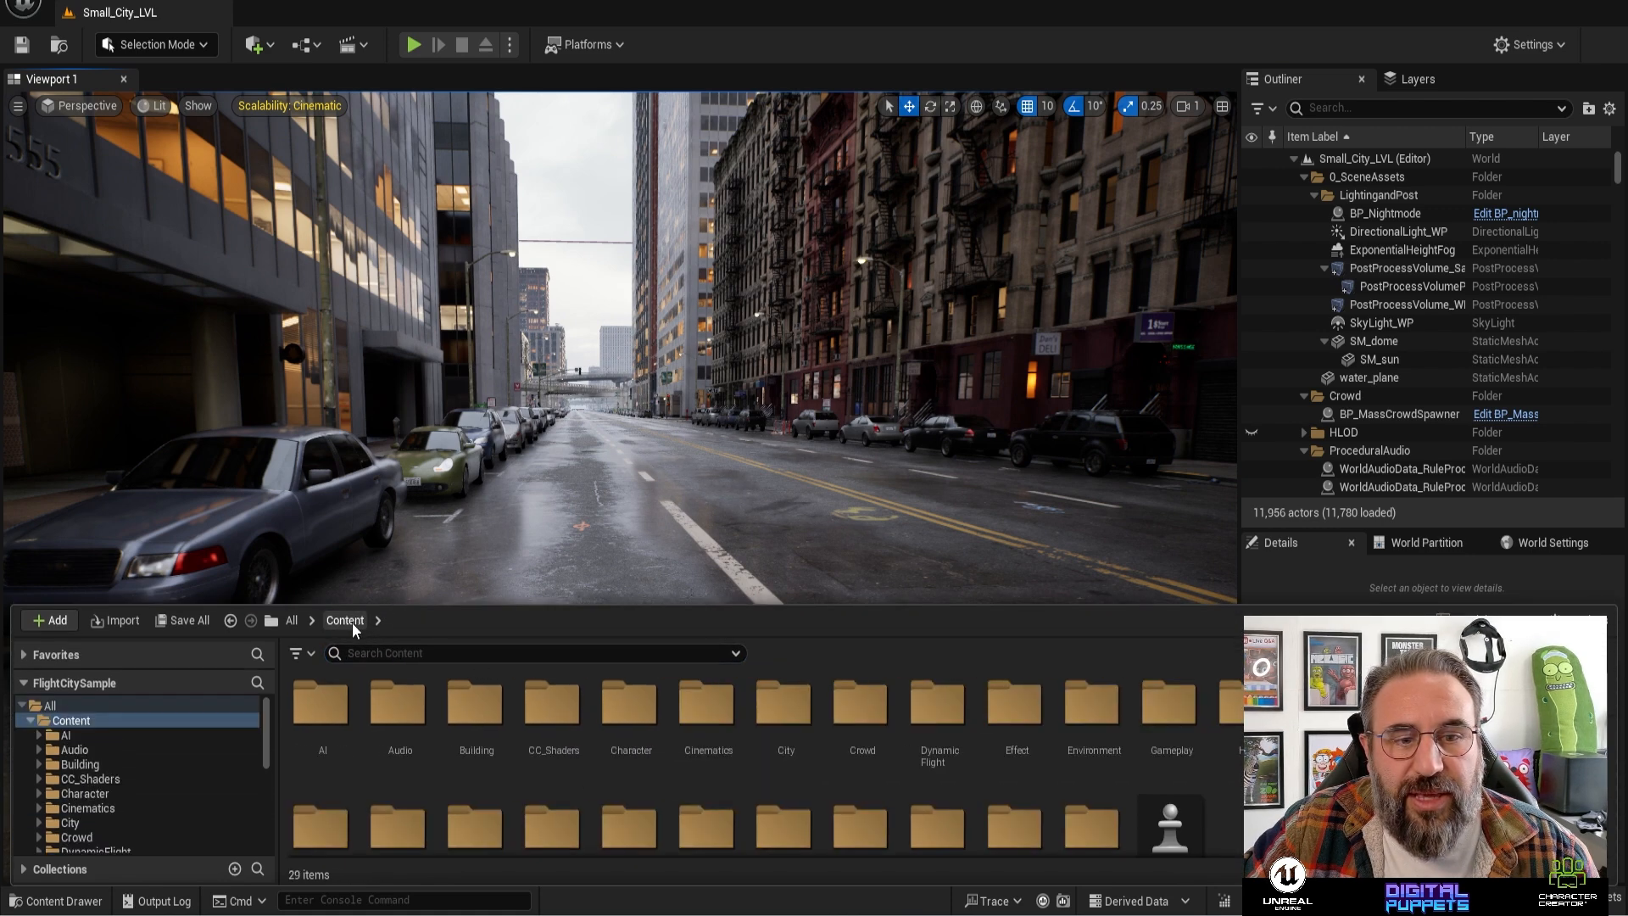
{"action": "double_click", "coordinate": [941, 716]}
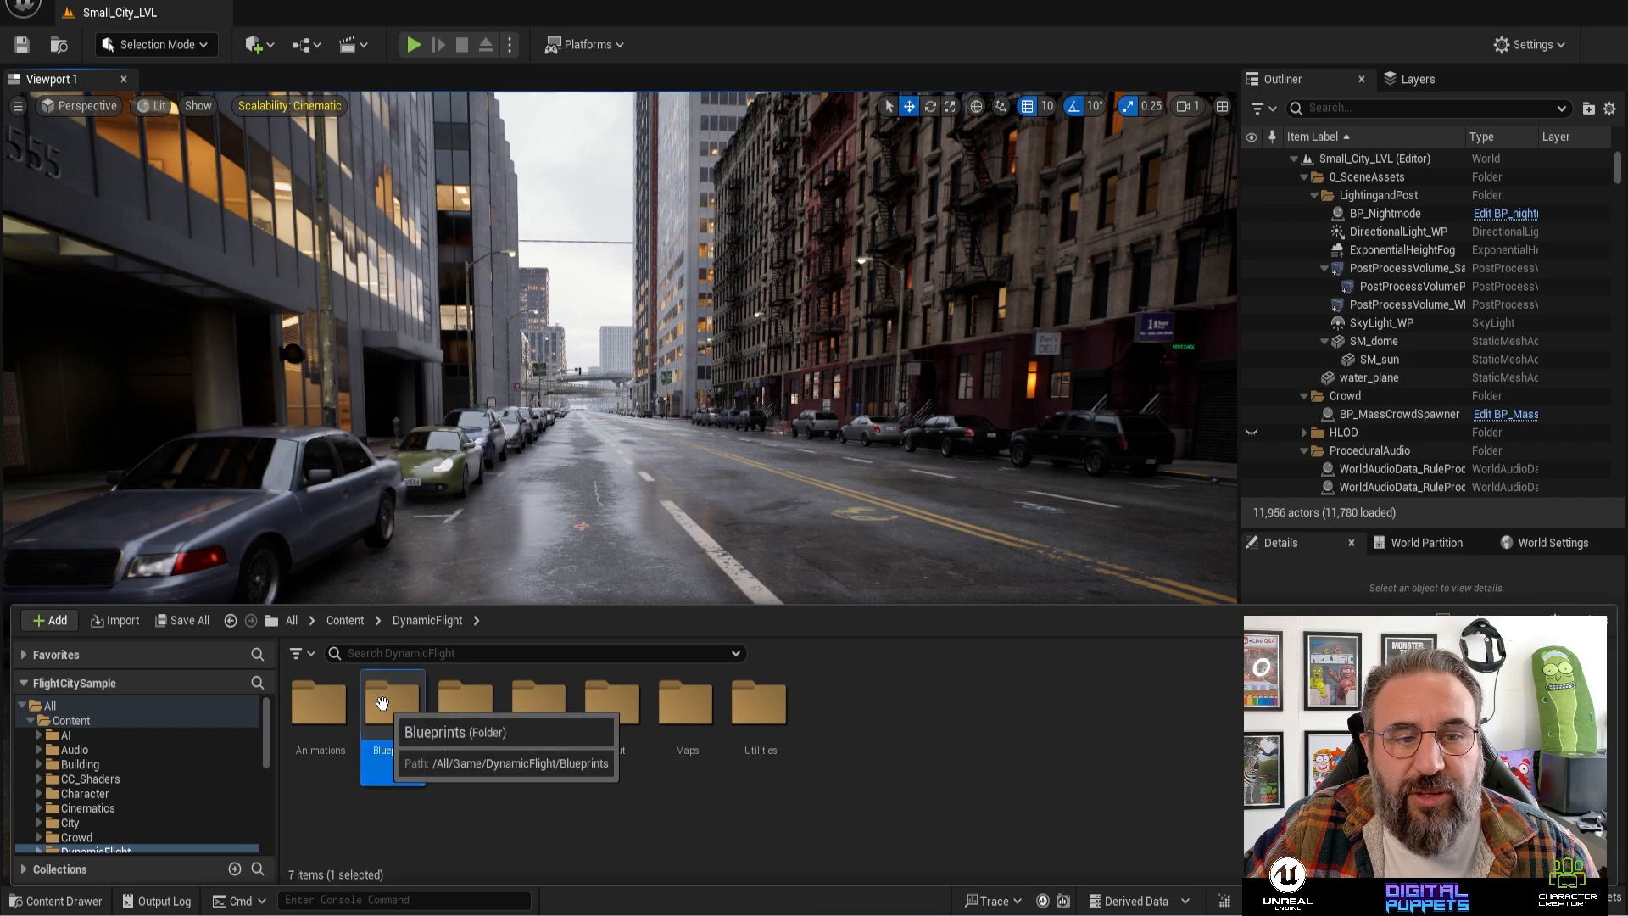
{"action": "double_click", "coordinate": [392, 721]}
{"action": "double_click", "coordinate": [324, 717]}
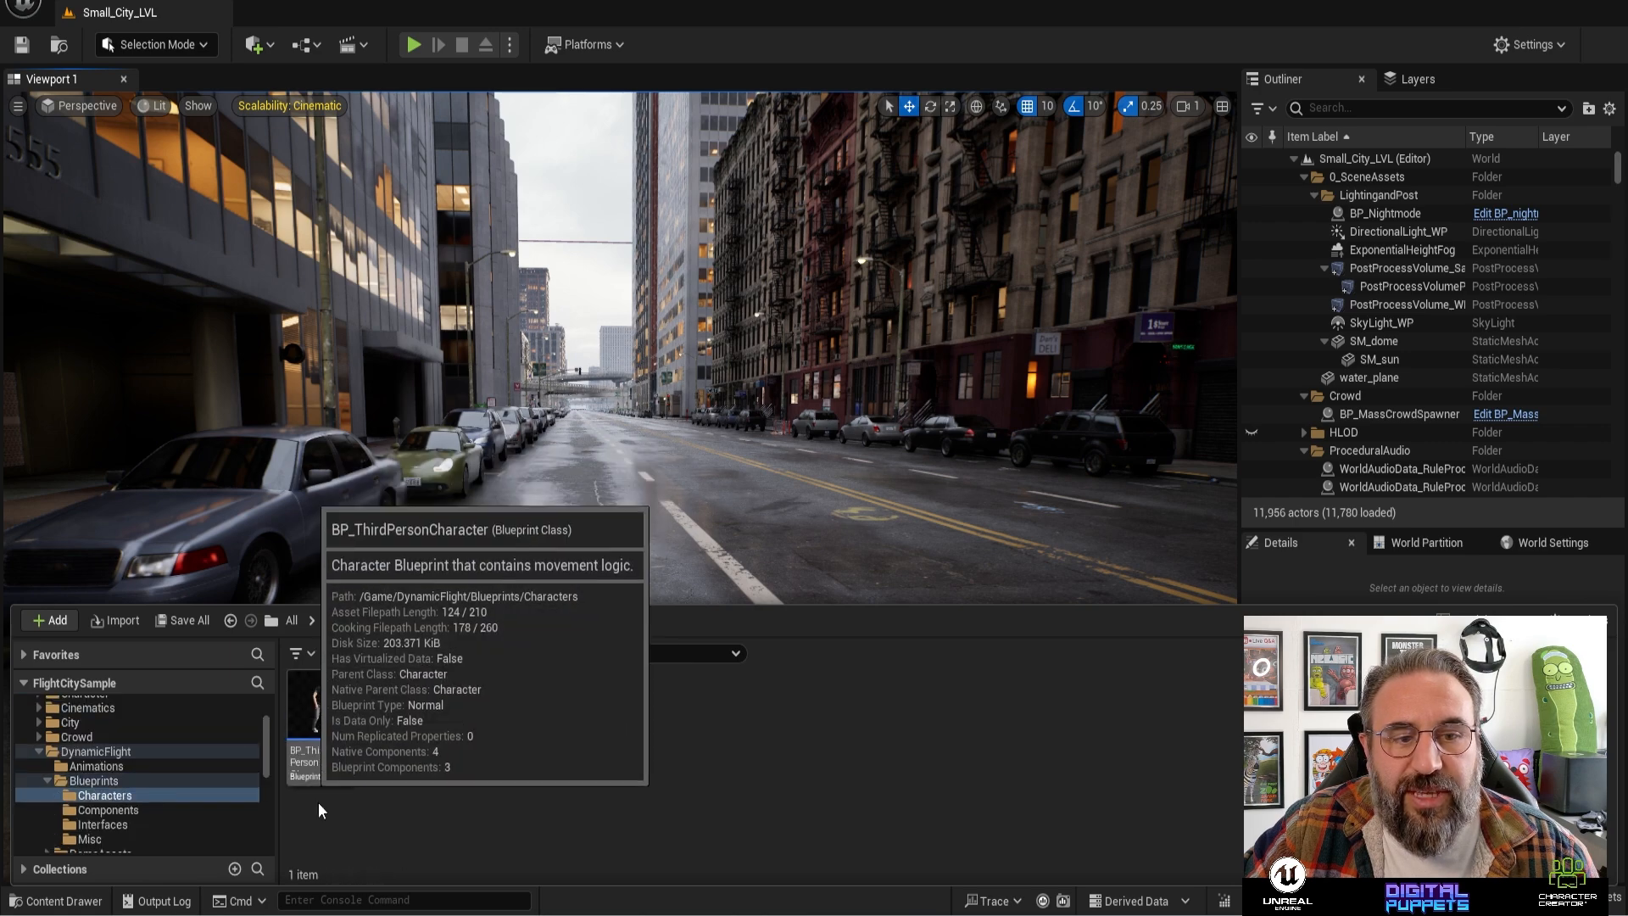
{"action": "left_click", "coordinate": [325, 722]}
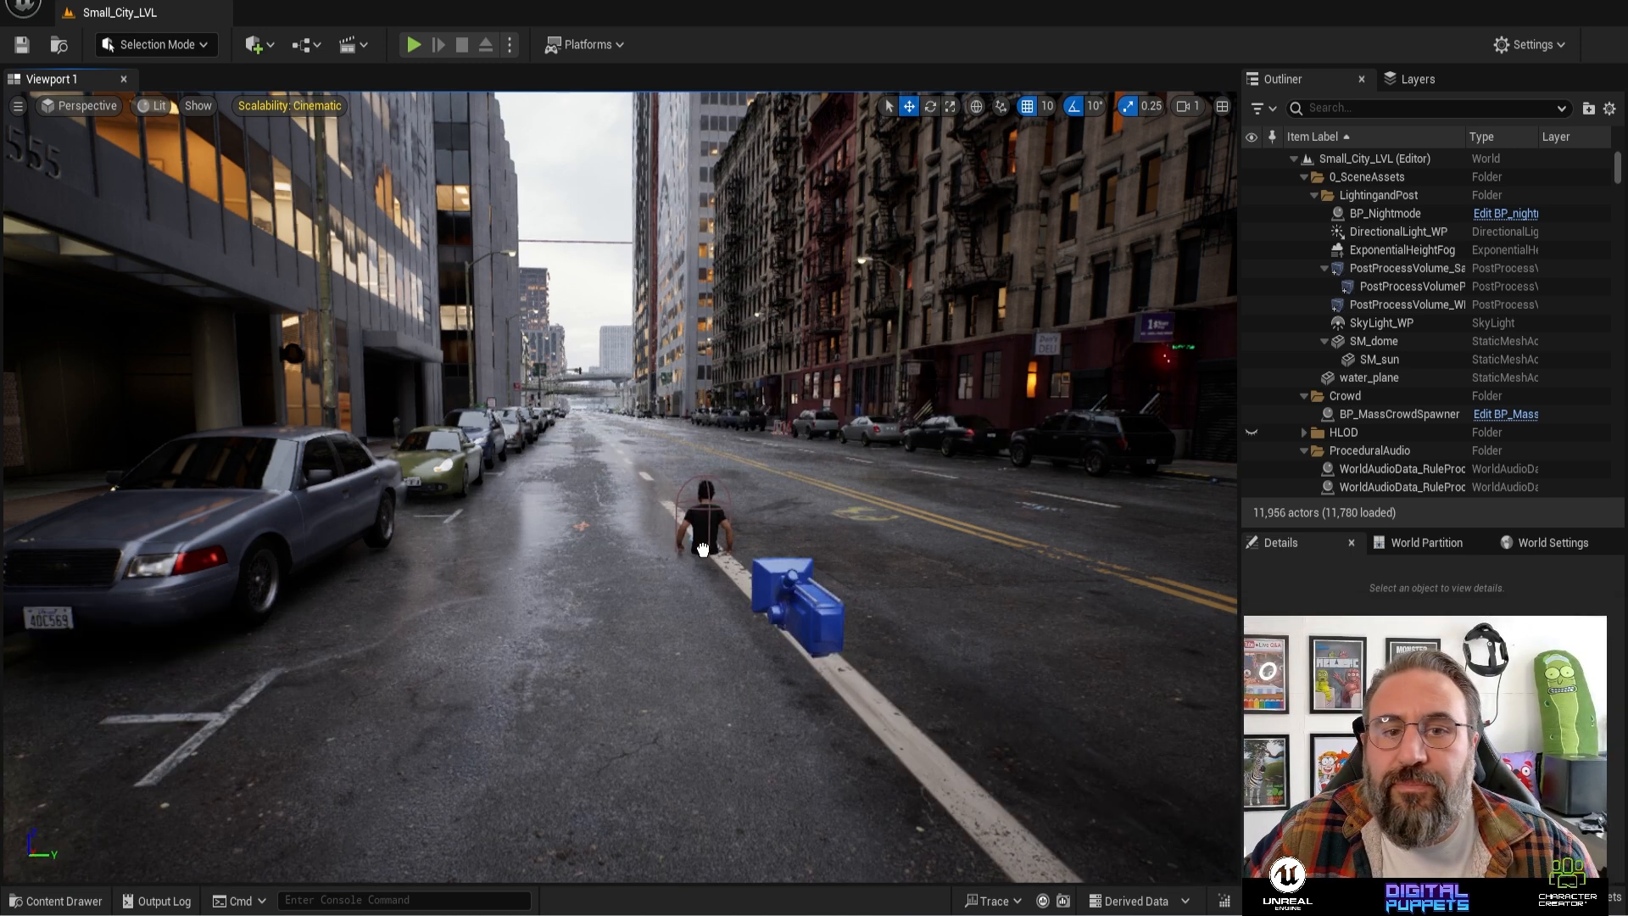
{"action": "left_click_drag", "start_coordinate": [702, 549], "coordinate": [704, 620]}
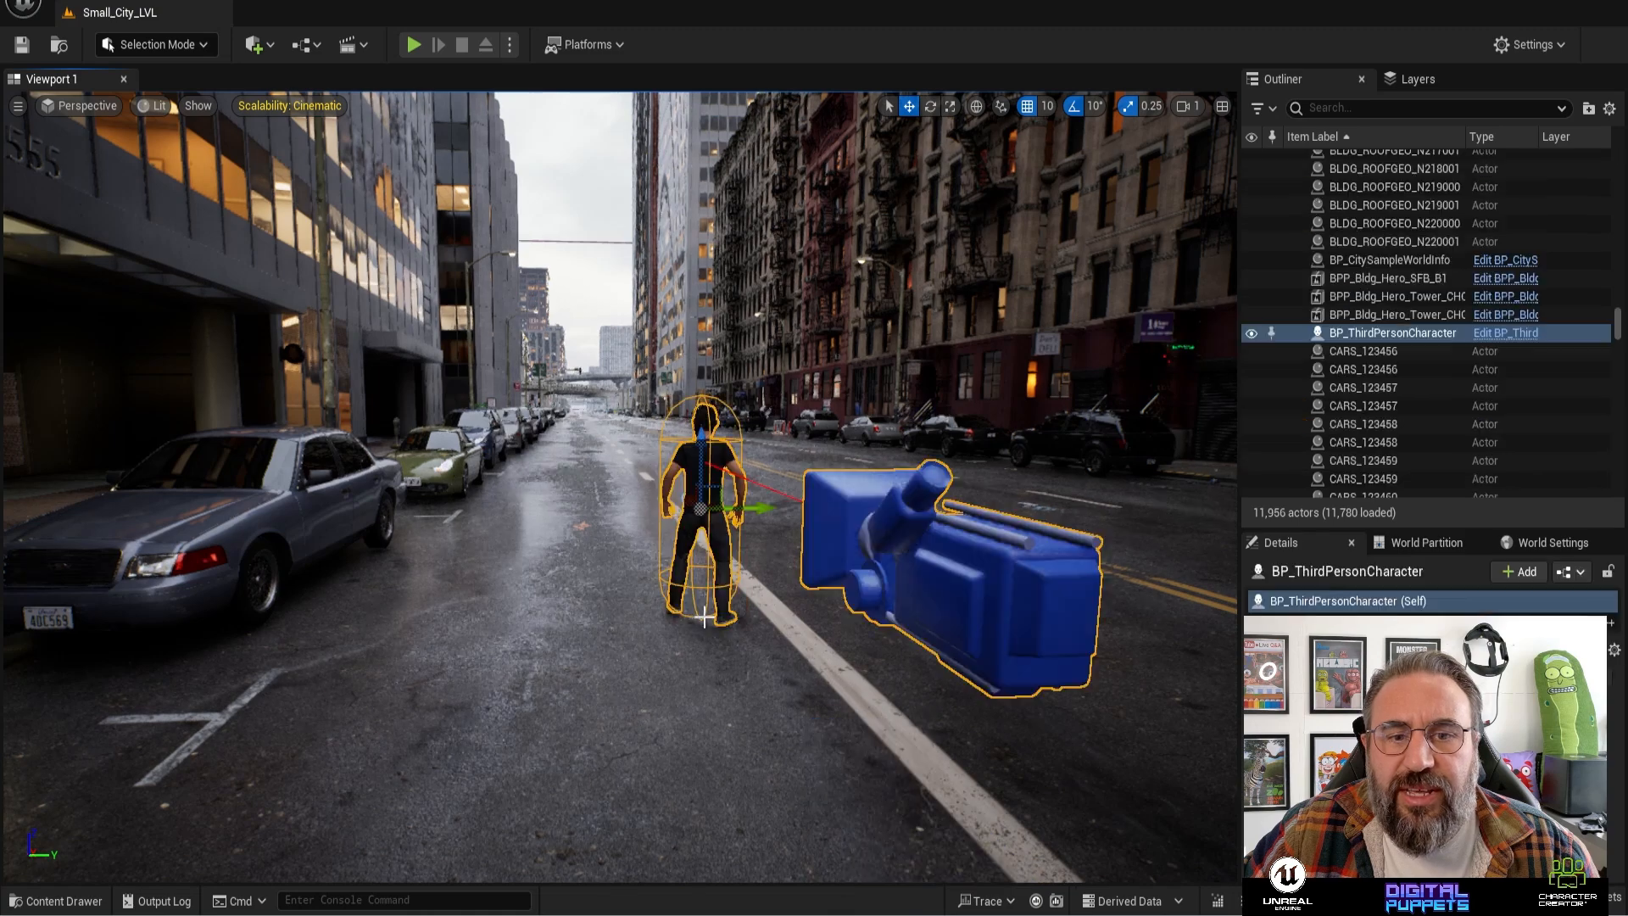
- Search the level's actors for "player" and for "start", and clear the search
{"action": "left_click_drag", "start_coordinate": [1617, 324], "coordinate": [1624, 193]}
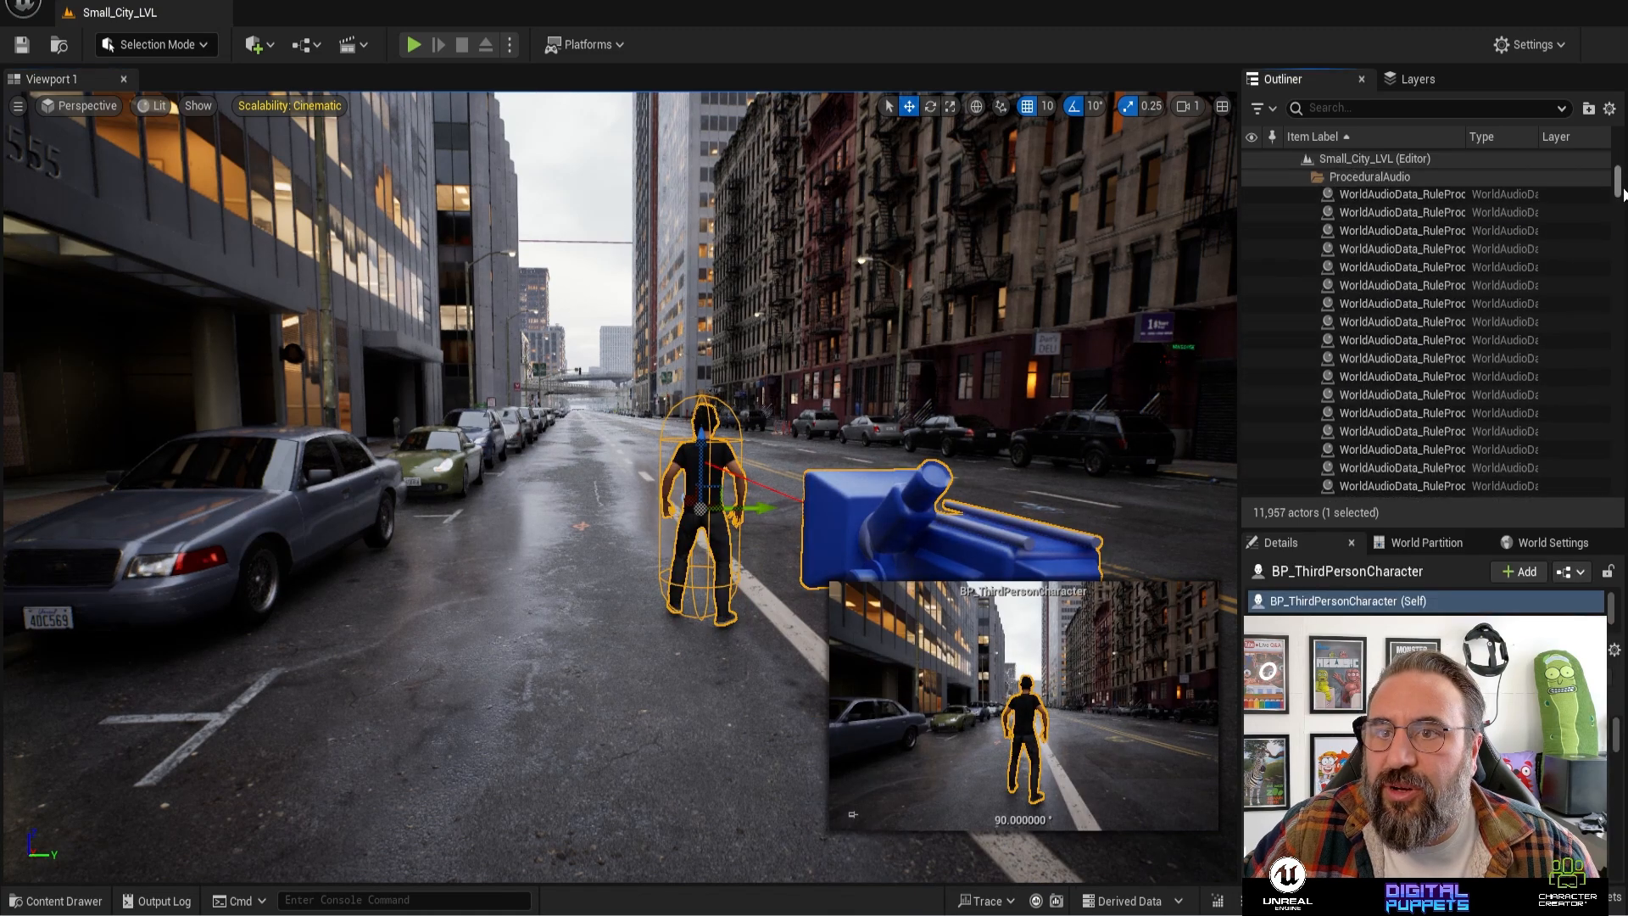
{"action": "type", "text": "play"}
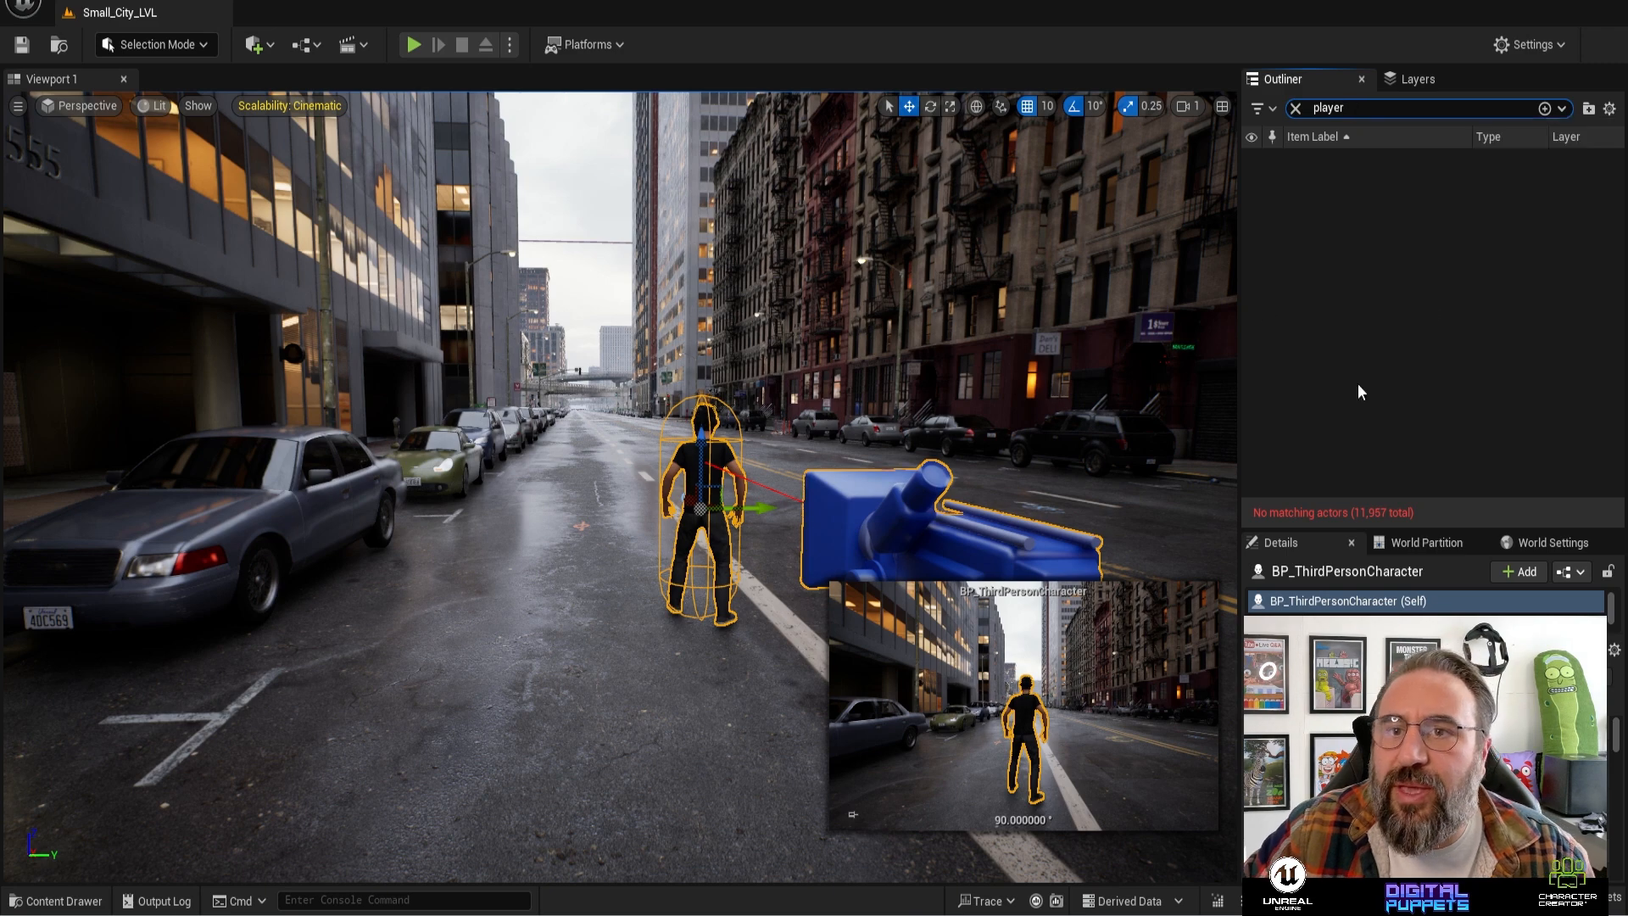
{"action": "type", "text": "er"}
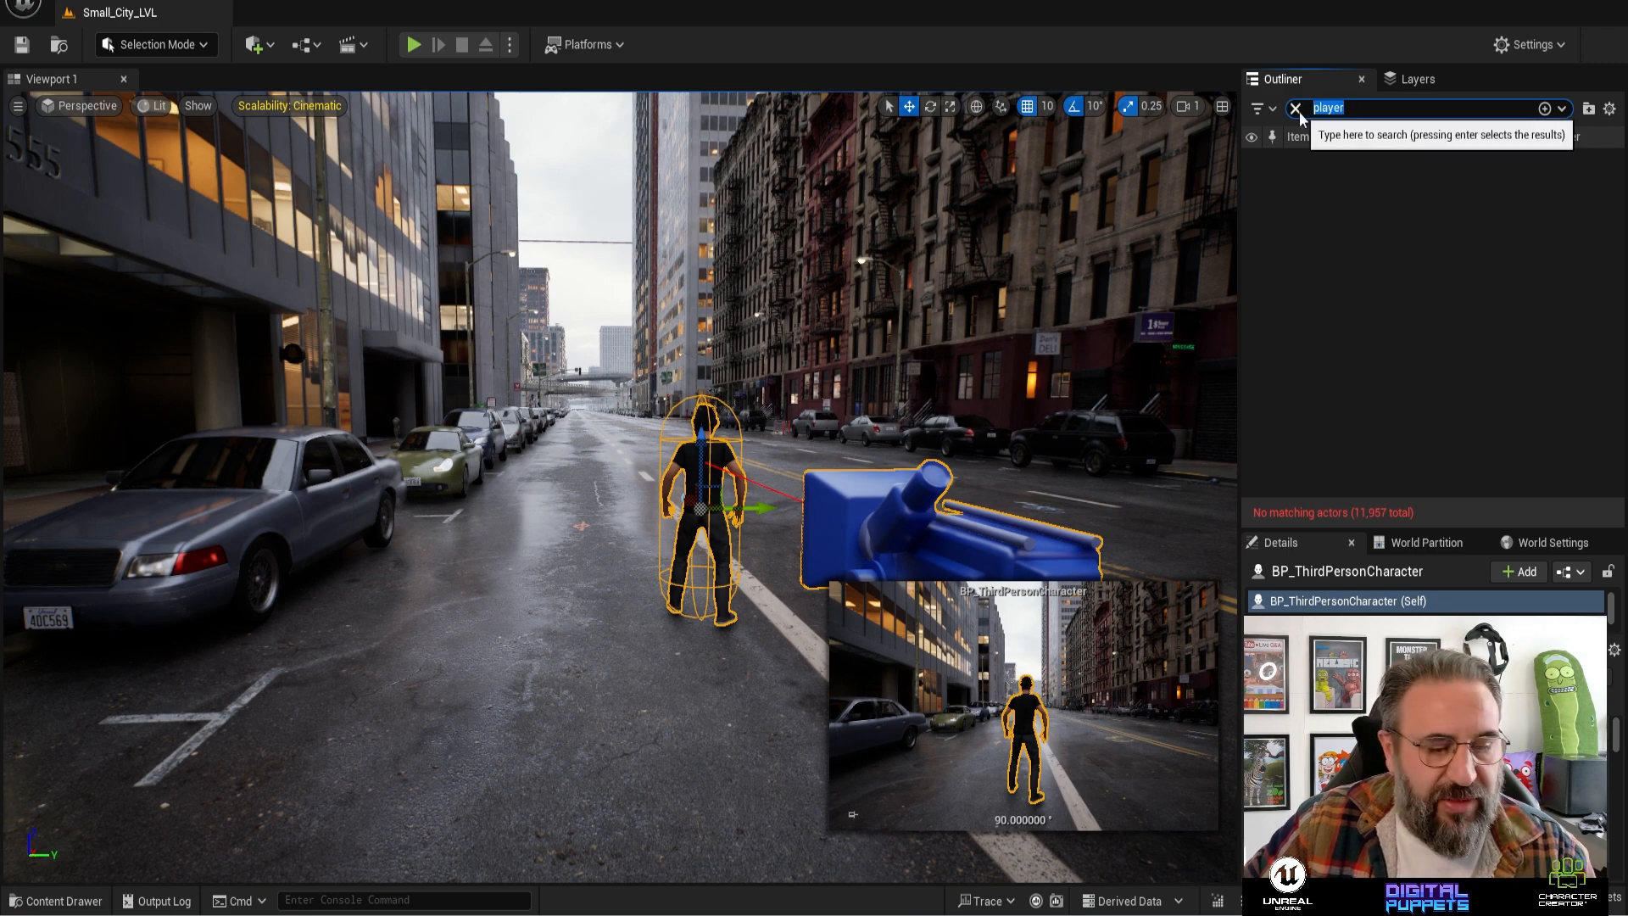
{"action": "left_click", "coordinate": [1296, 108]}
{"action": "type", "text": "start"}
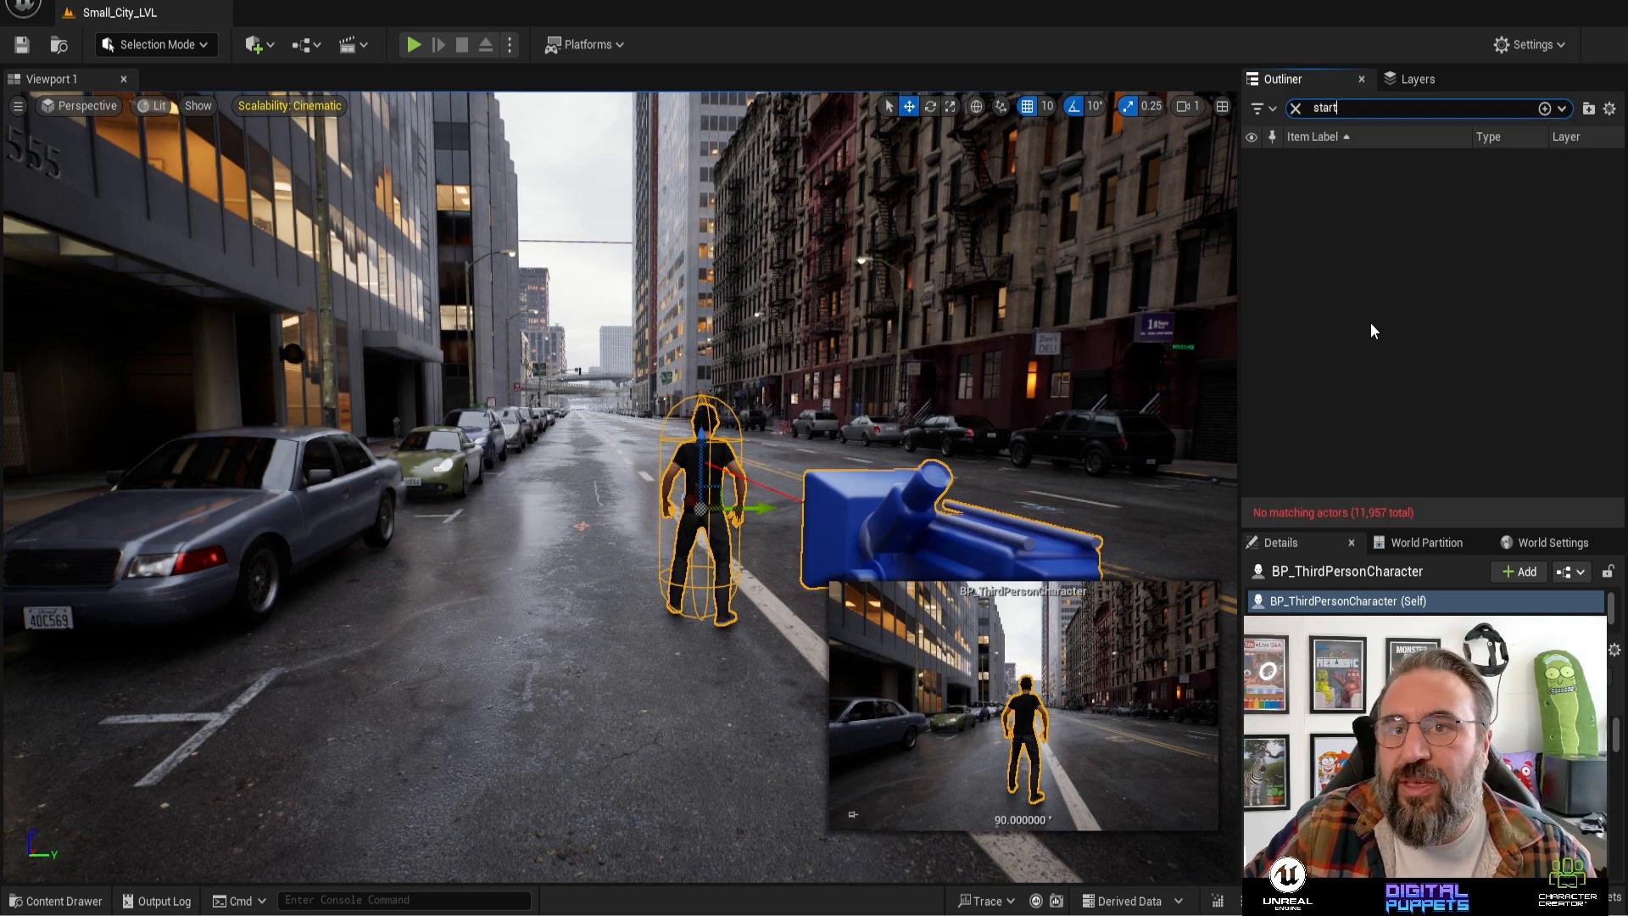
{"action": "left_click", "coordinate": [1297, 108]}
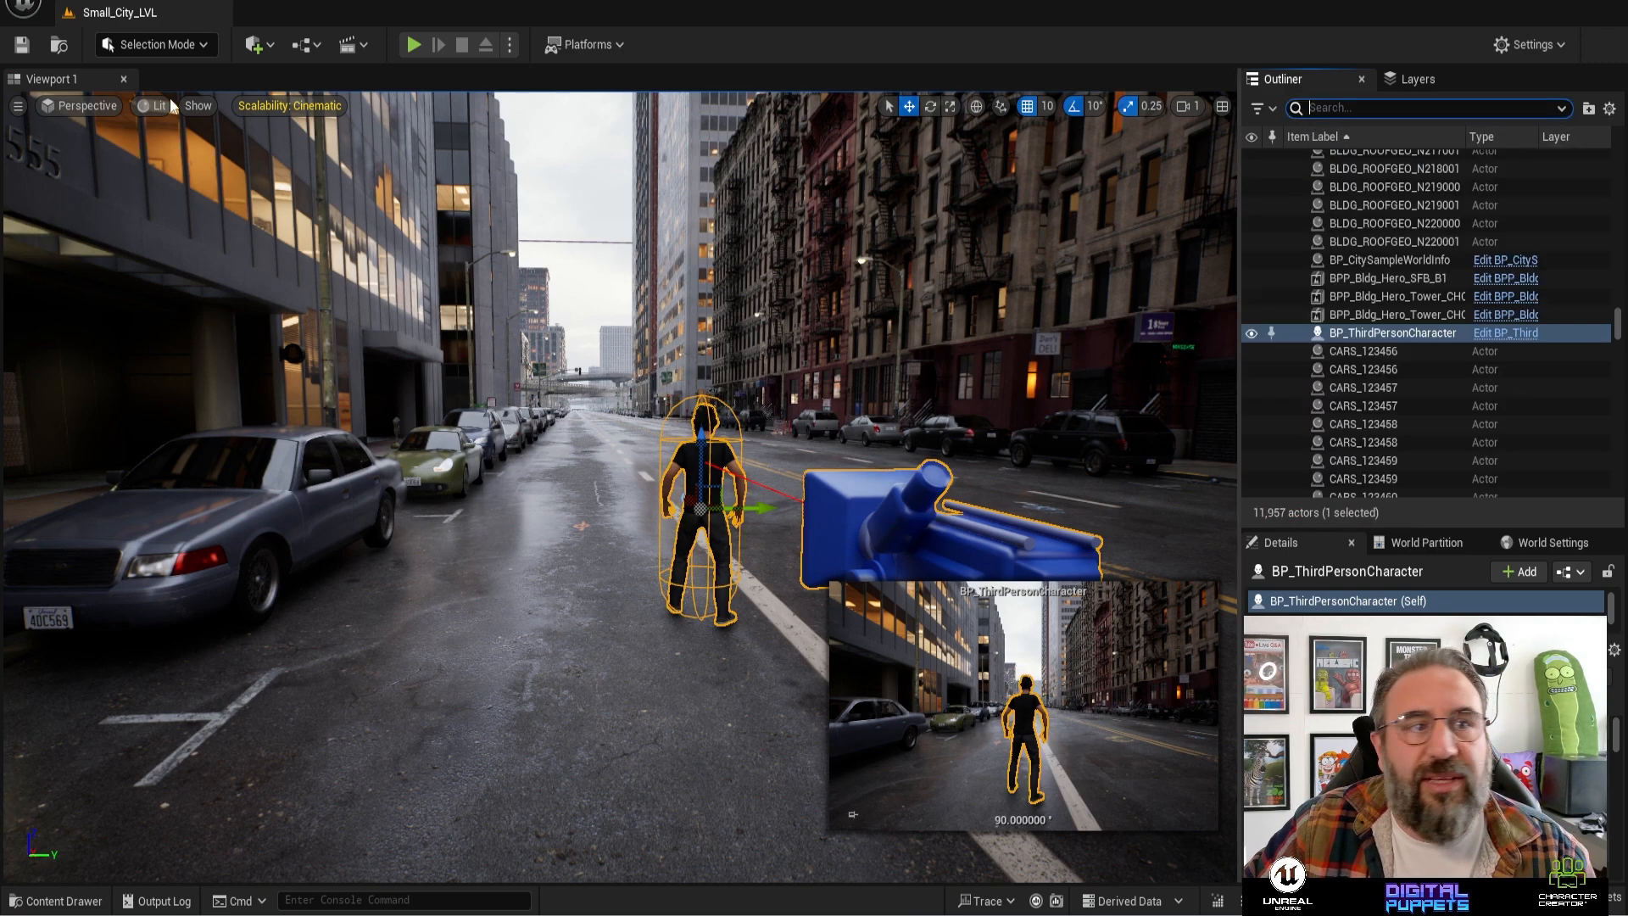
- Add a Player Start actor to the street and shift it sideways away from the character
{"action": "left_click", "coordinate": [271, 47]}
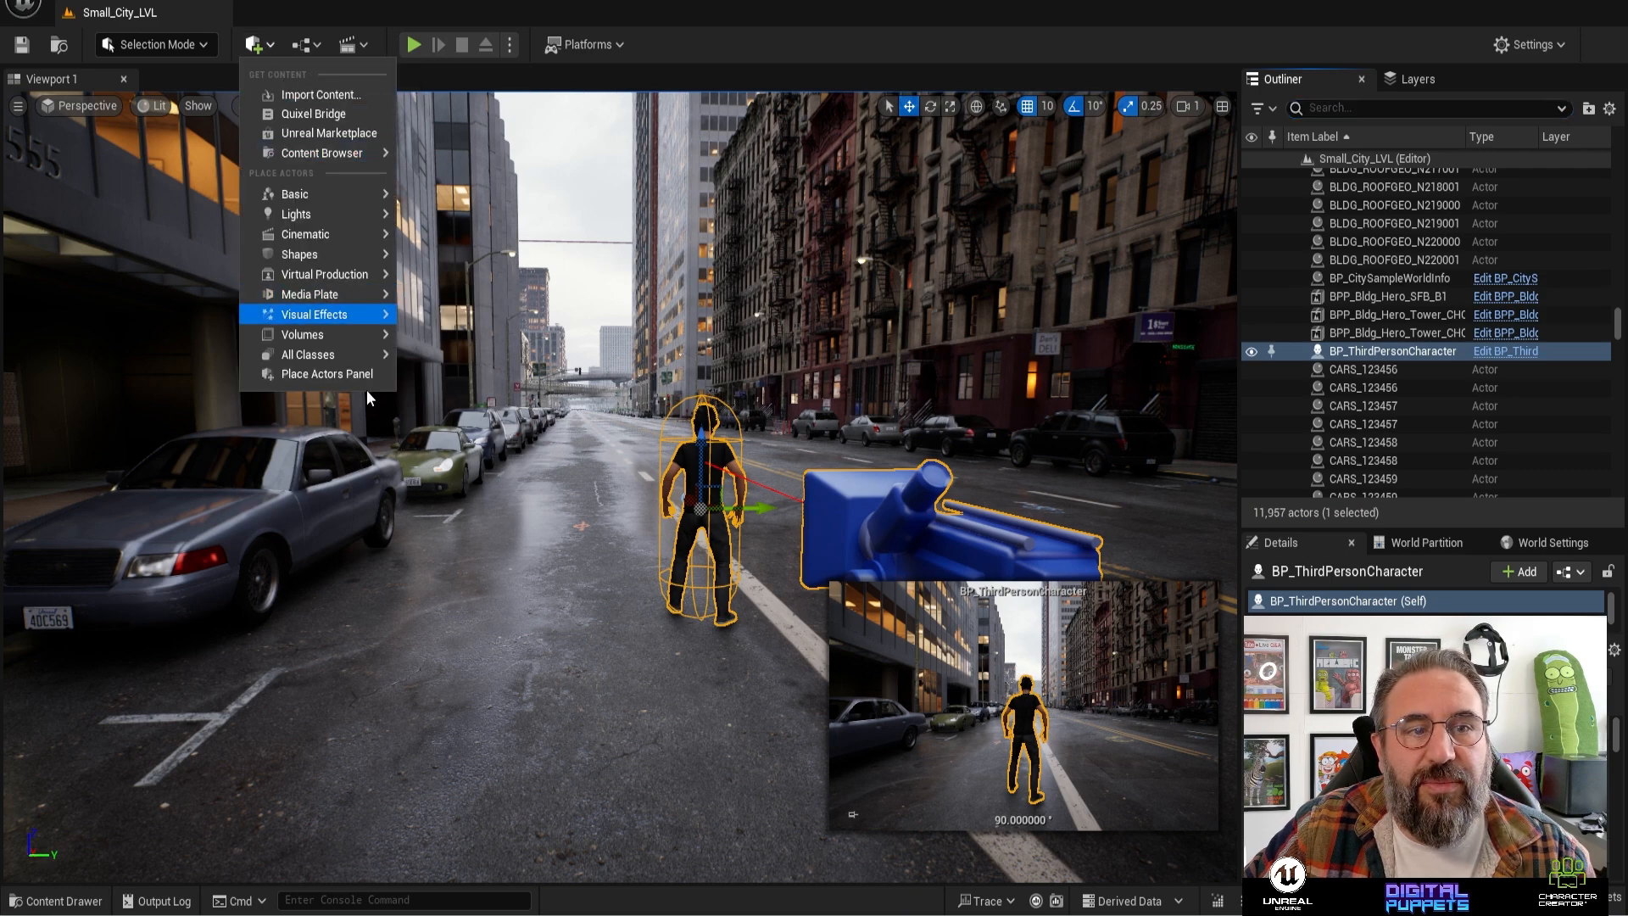
{"action": "mouse_move", "coordinate": [361, 358]}
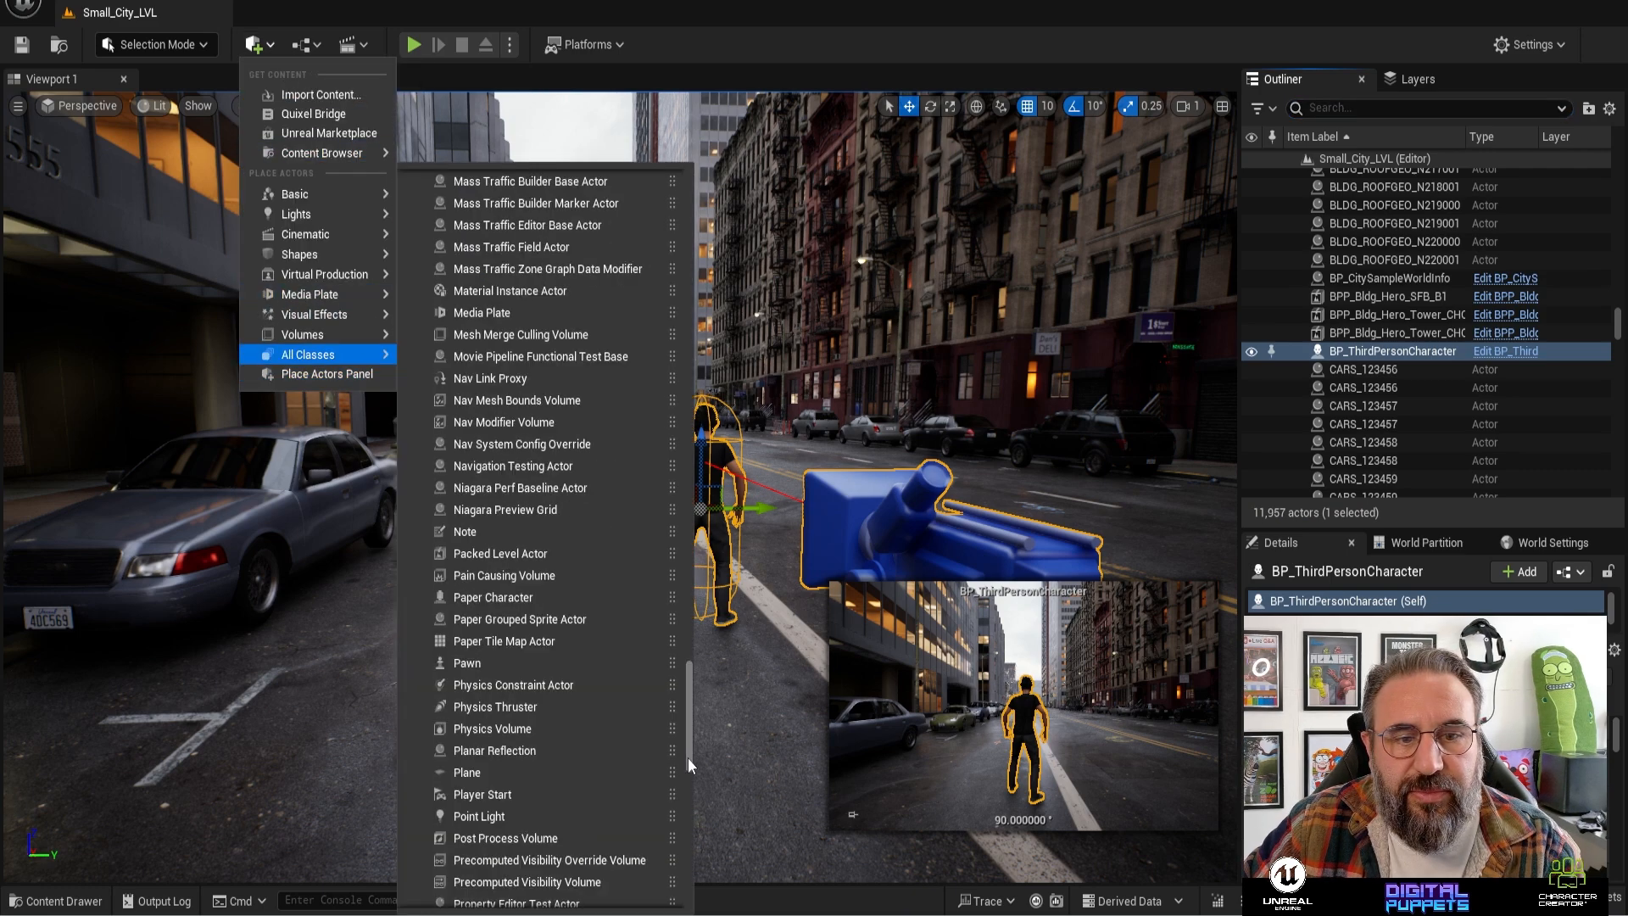
{"action": "left_click", "coordinate": [522, 794]}
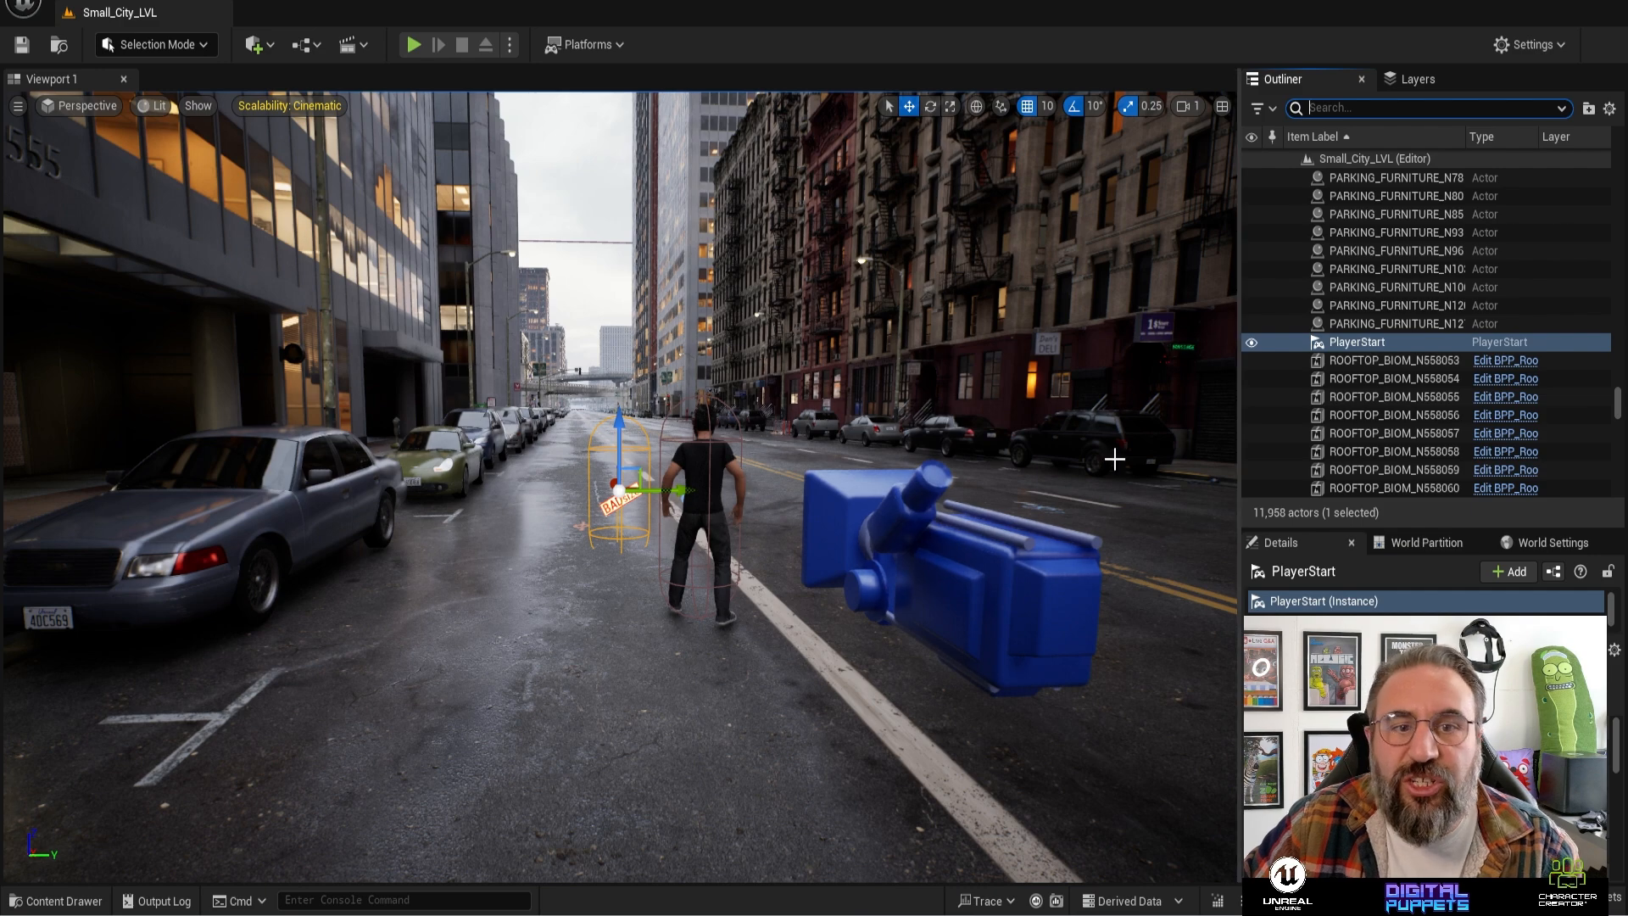
{"action": "left_click_drag", "start_coordinate": [639, 479], "coordinate": [587, 480]}
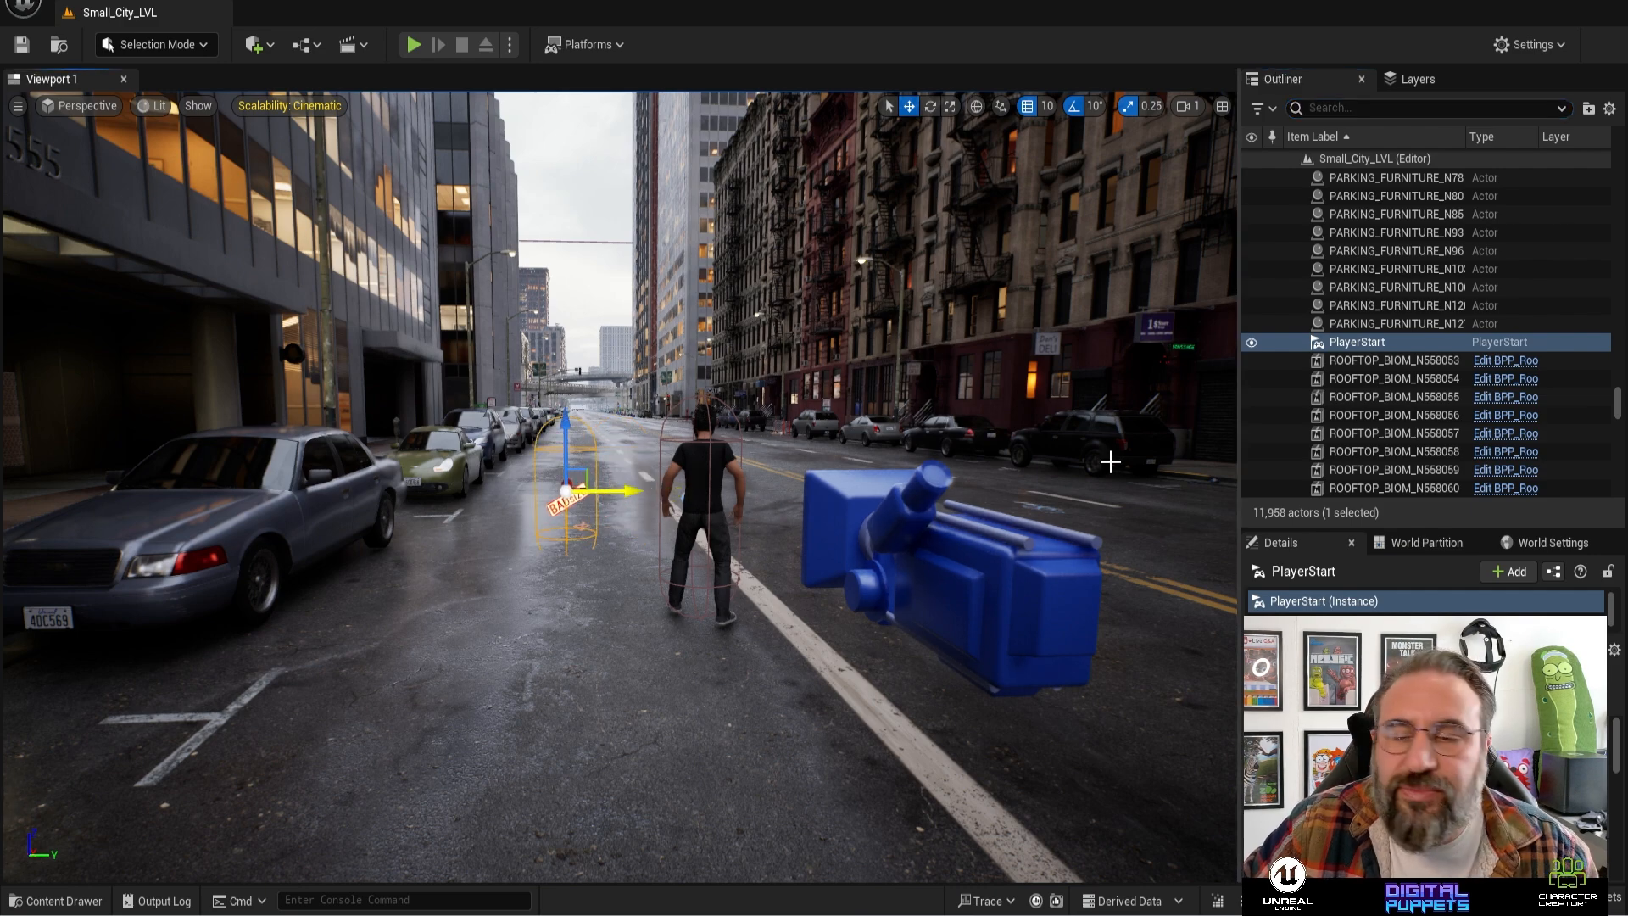
- Delete the PlayerStart actor from the level
{"action": "left_click", "coordinate": [1352, 305]}
{"action": "left_click", "coordinate": [1363, 344]}
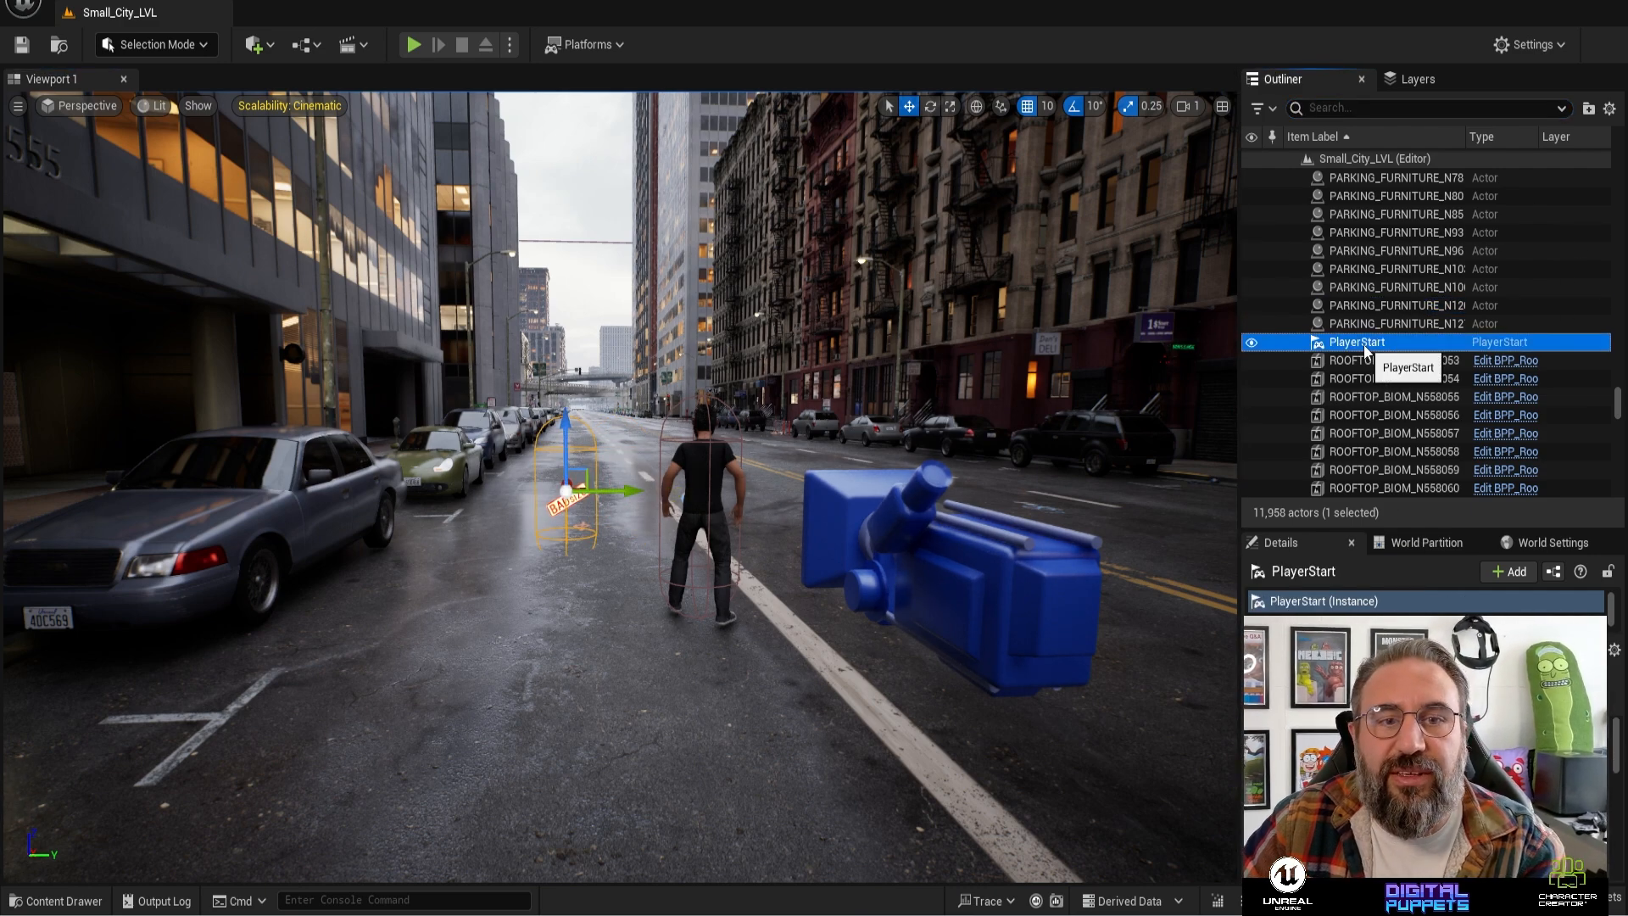
{"action": "key", "text": "Delete"}
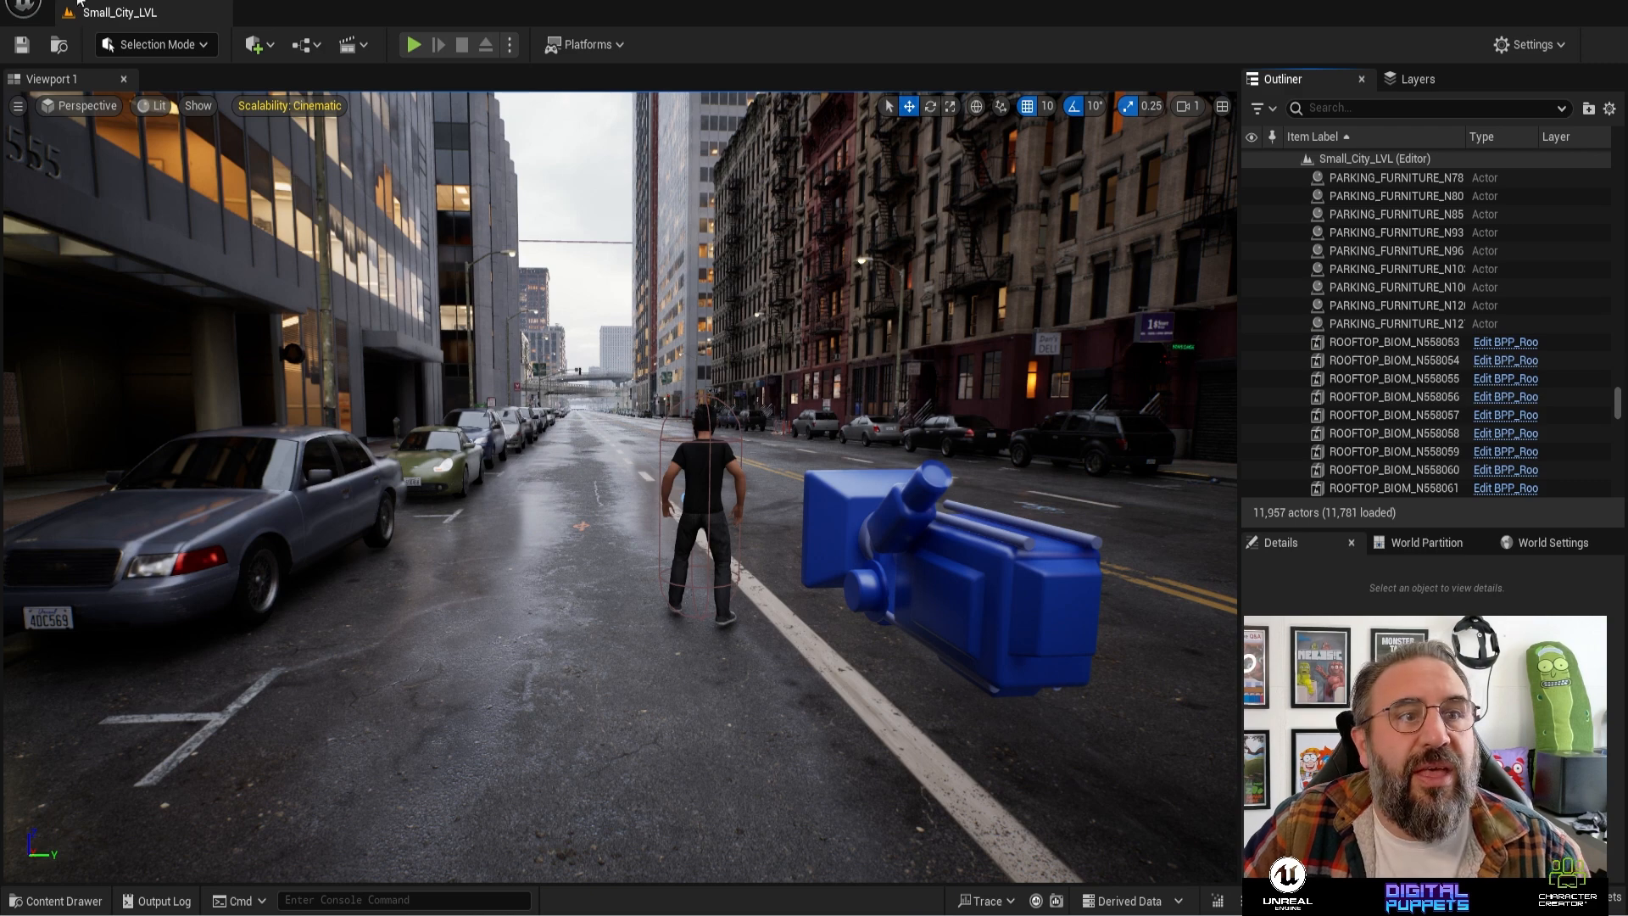
- Set the project's Default GameMode to BP_ThirdPersonGameMode in the Maps & Modes settings and close the project settings
{"action": "left_click", "coordinate": [23, 8]}
{"action": "mouse_move", "coordinate": [108, 4]}
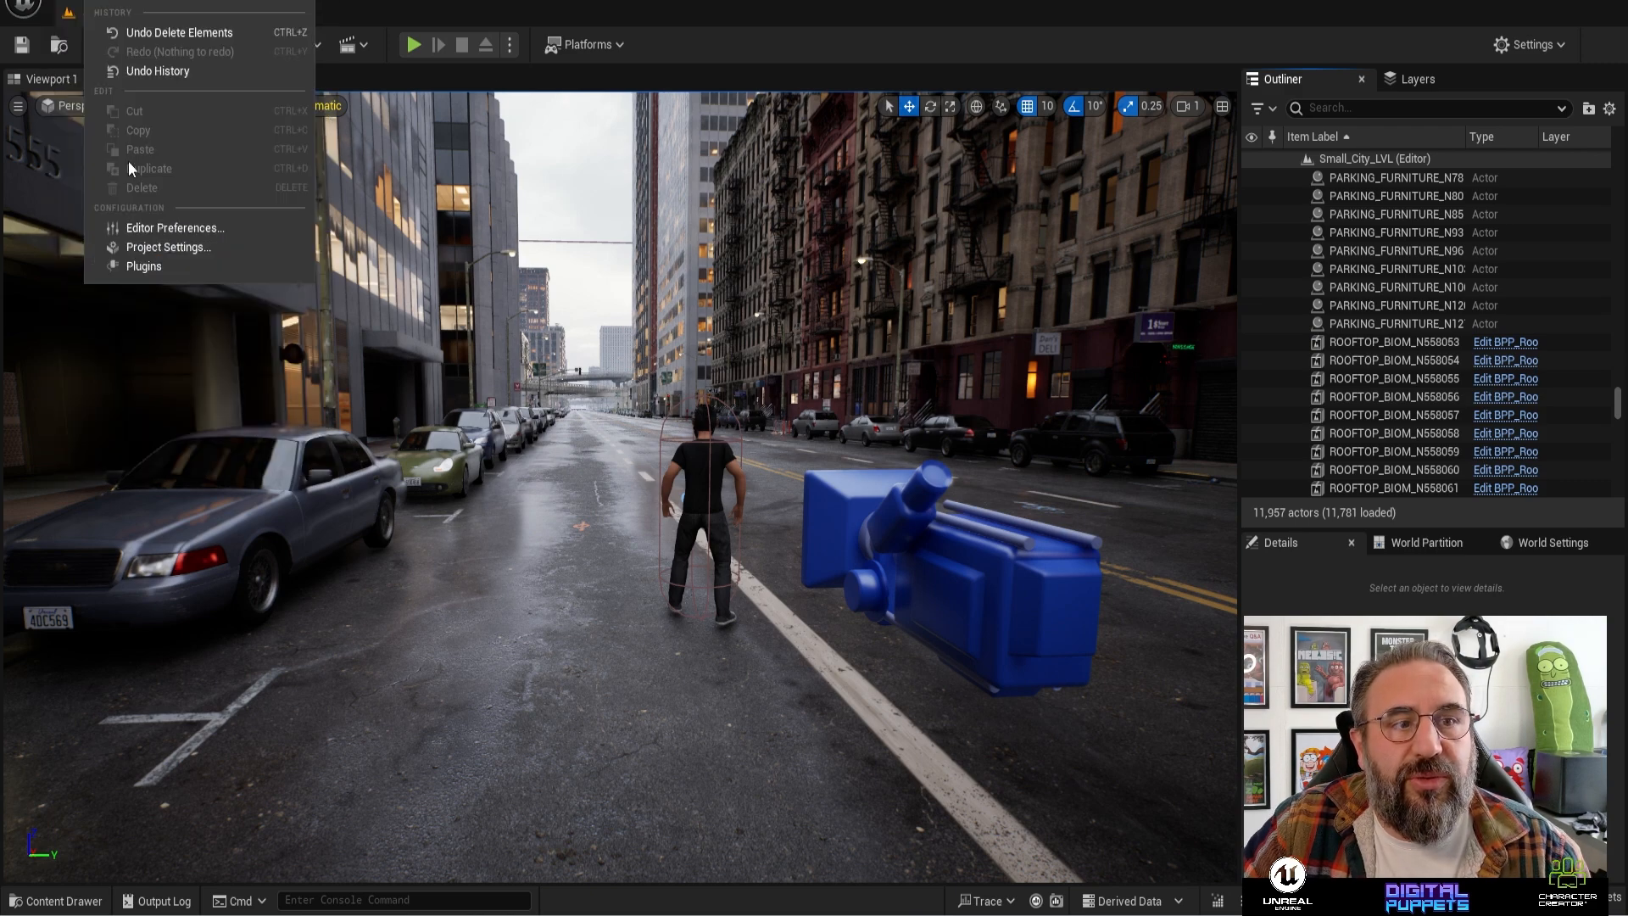
{"action": "left_click", "coordinate": [162, 249]}
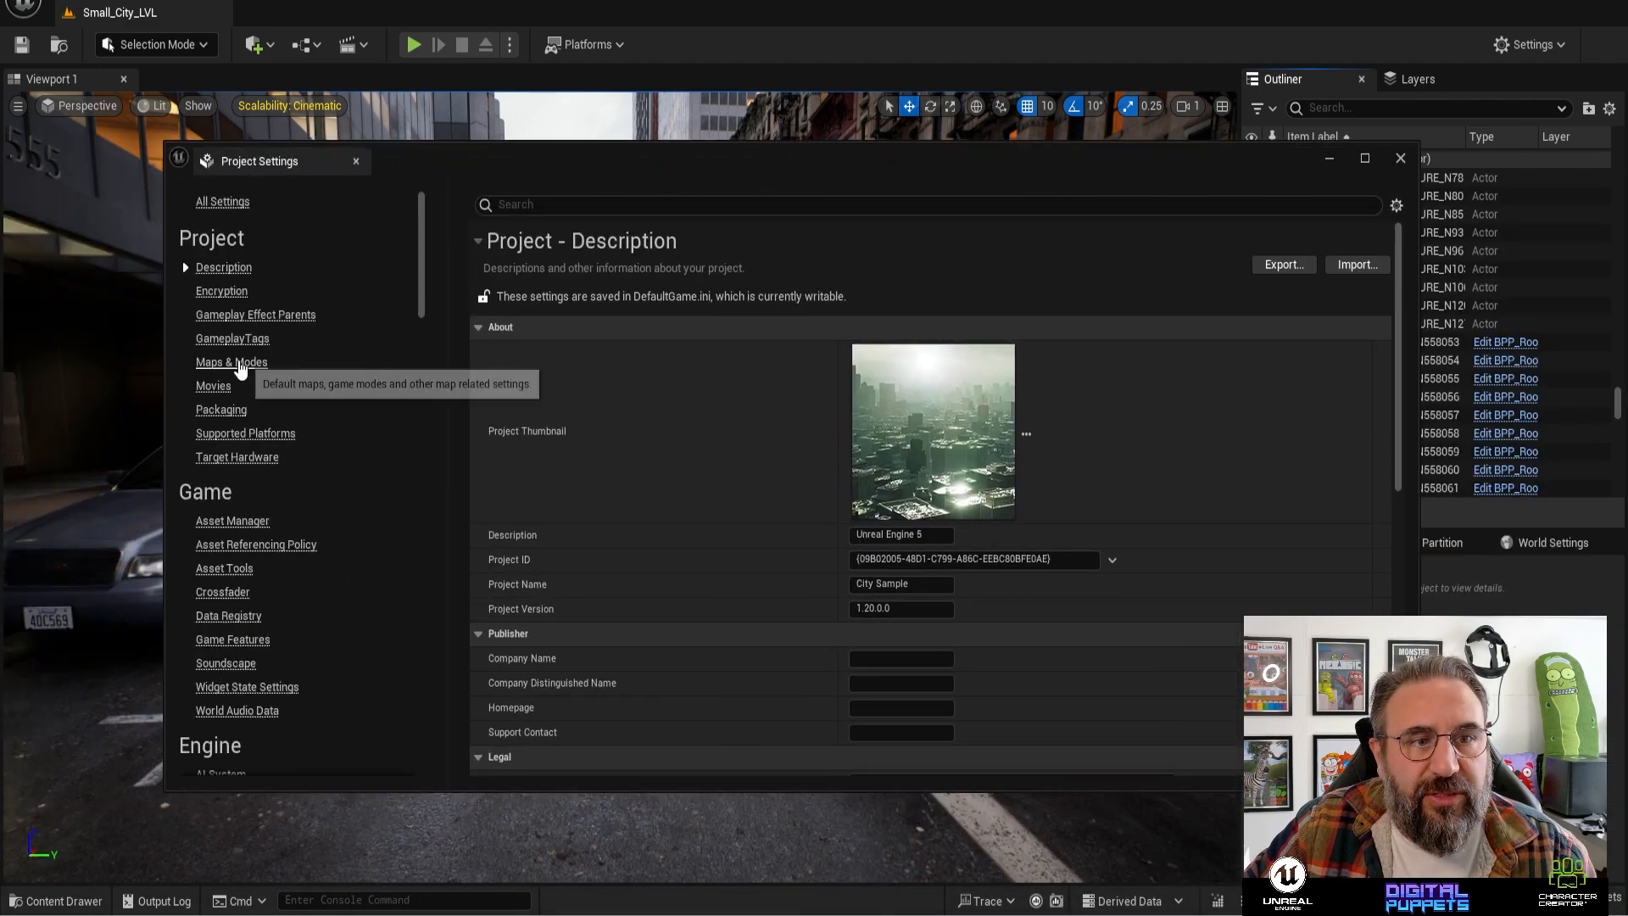
{"action": "left_click", "coordinate": [218, 365]}
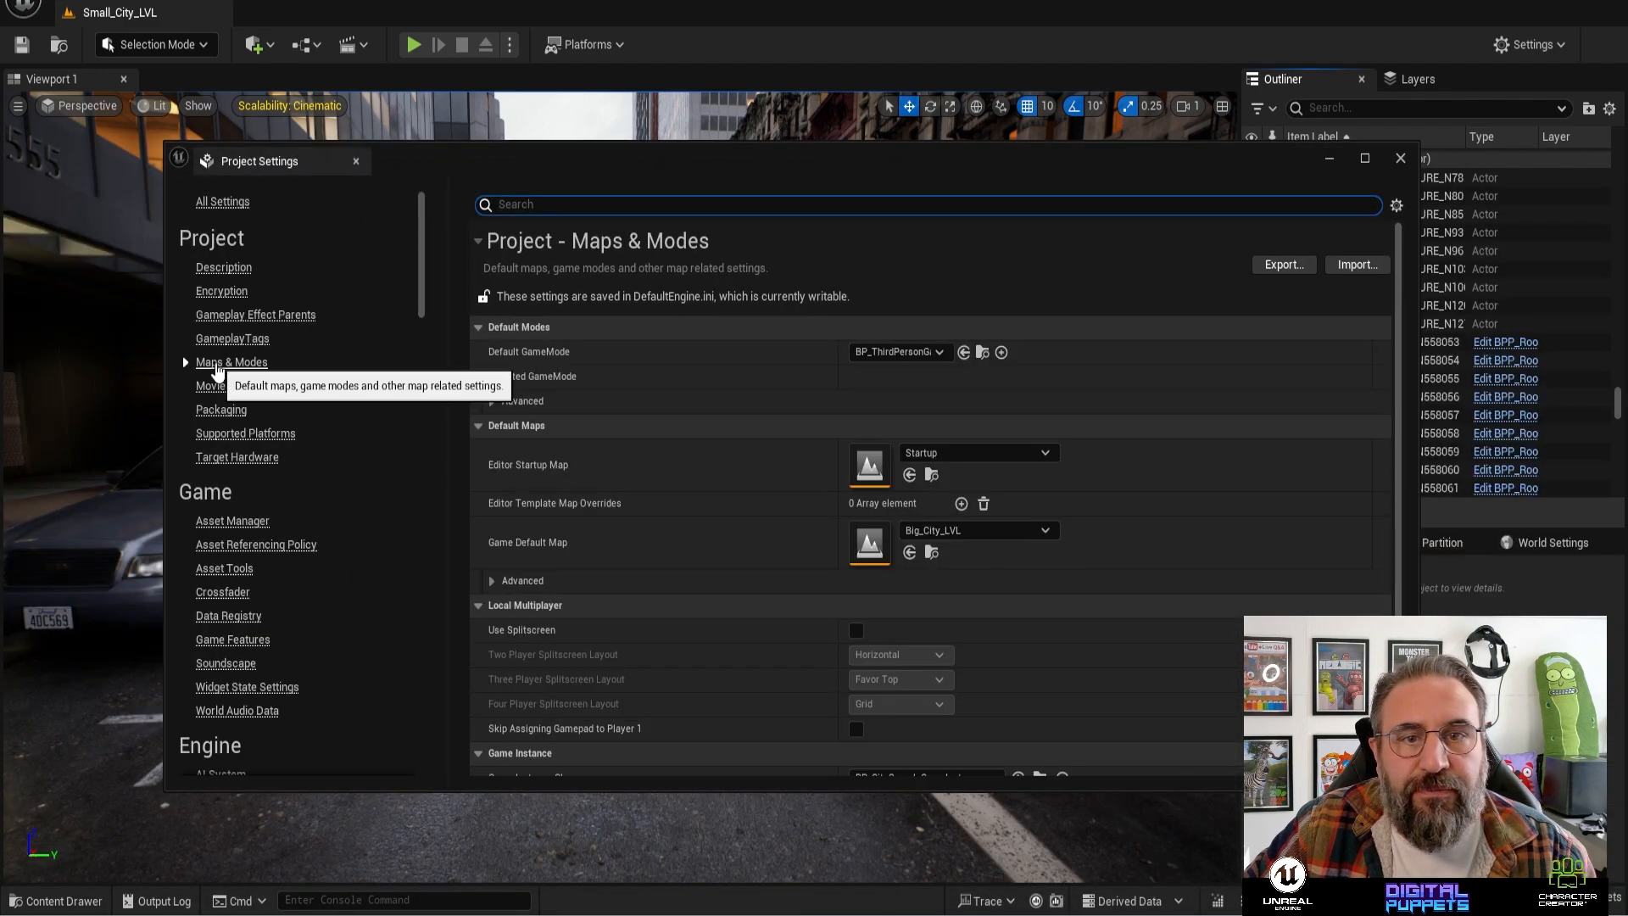
{"action": "left_click", "coordinate": [939, 353]}
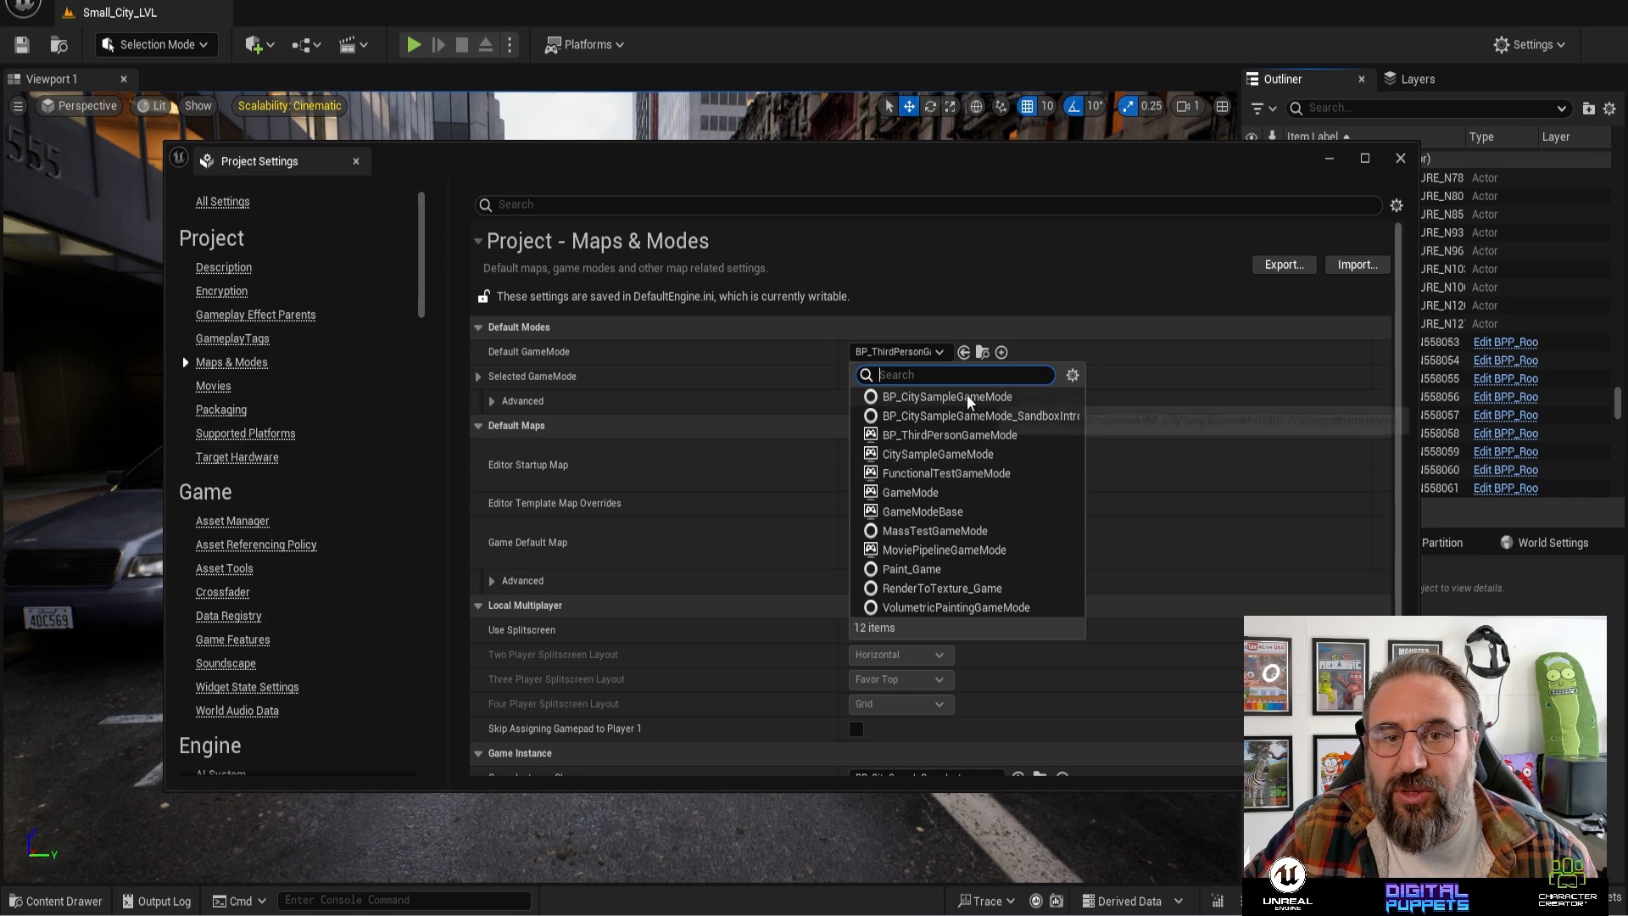
{"action": "left_click", "coordinate": [1017, 435]}
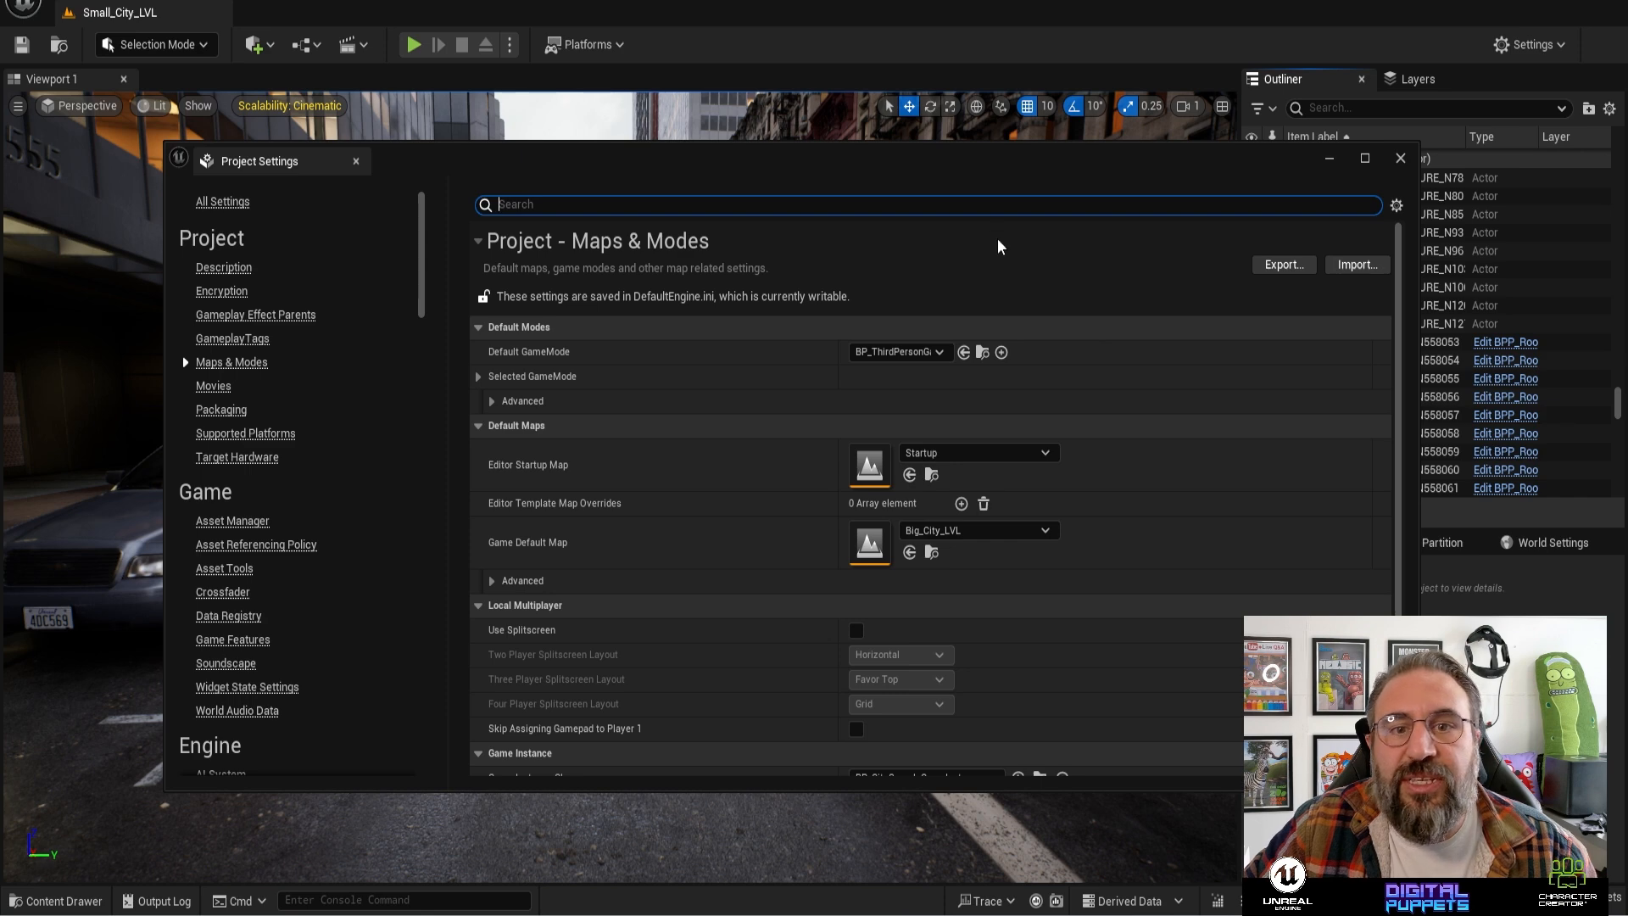
{"action": "left_click", "coordinate": [1021, 286]}
{"action": "left_click_drag", "start_coordinate": [784, 159], "coordinate": [829, 255]}
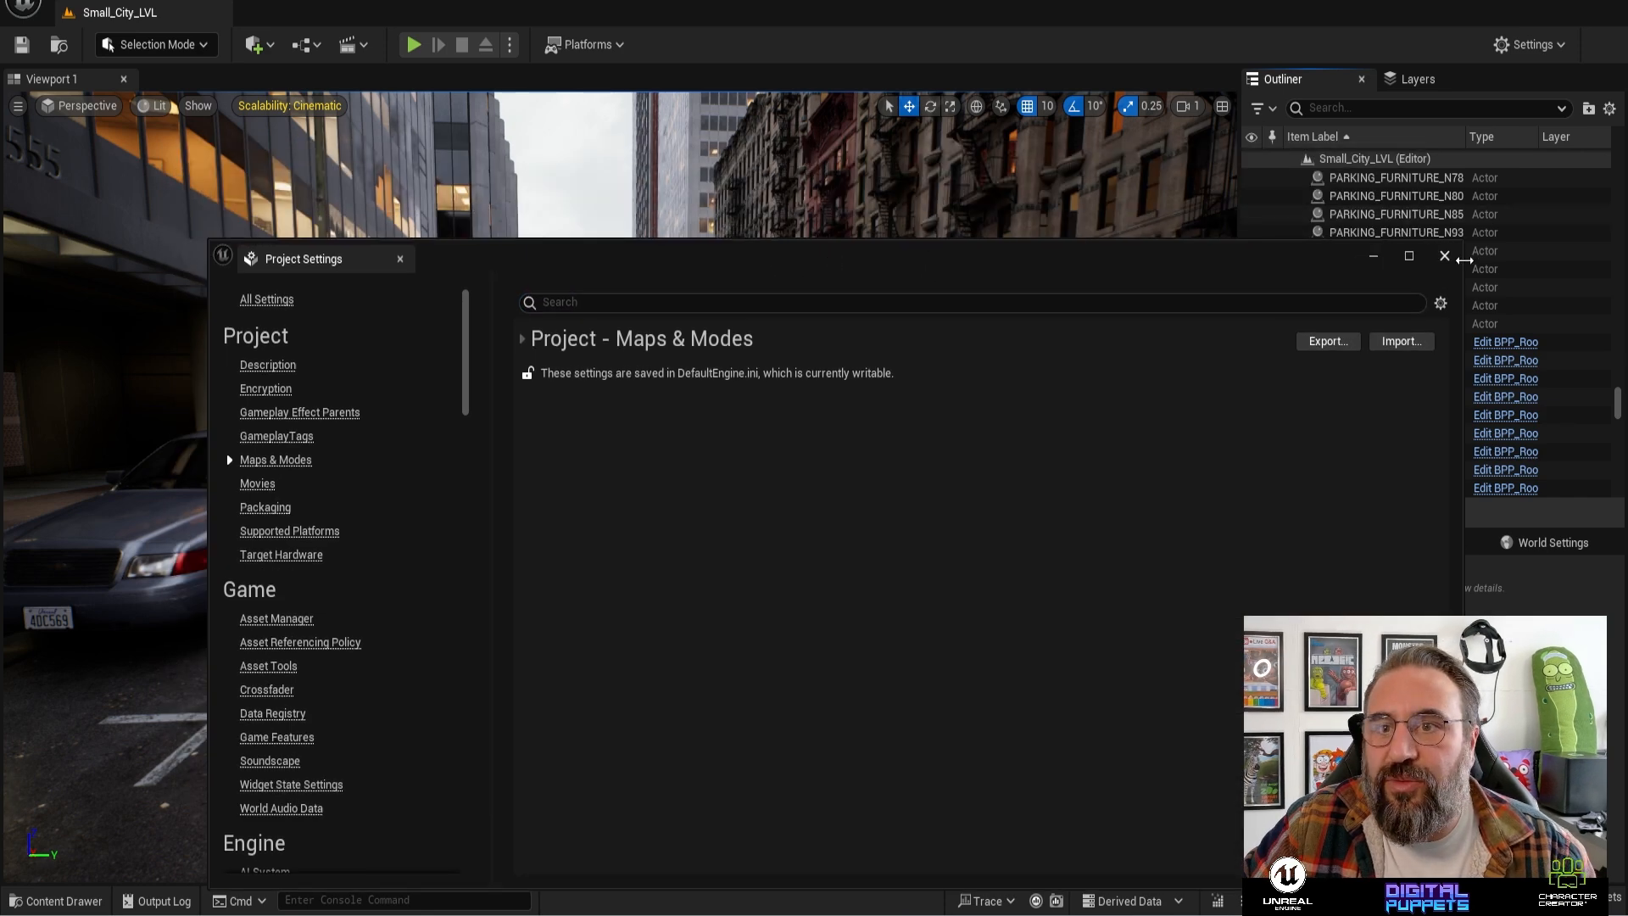
{"action": "left_click", "coordinate": [1445, 255]}
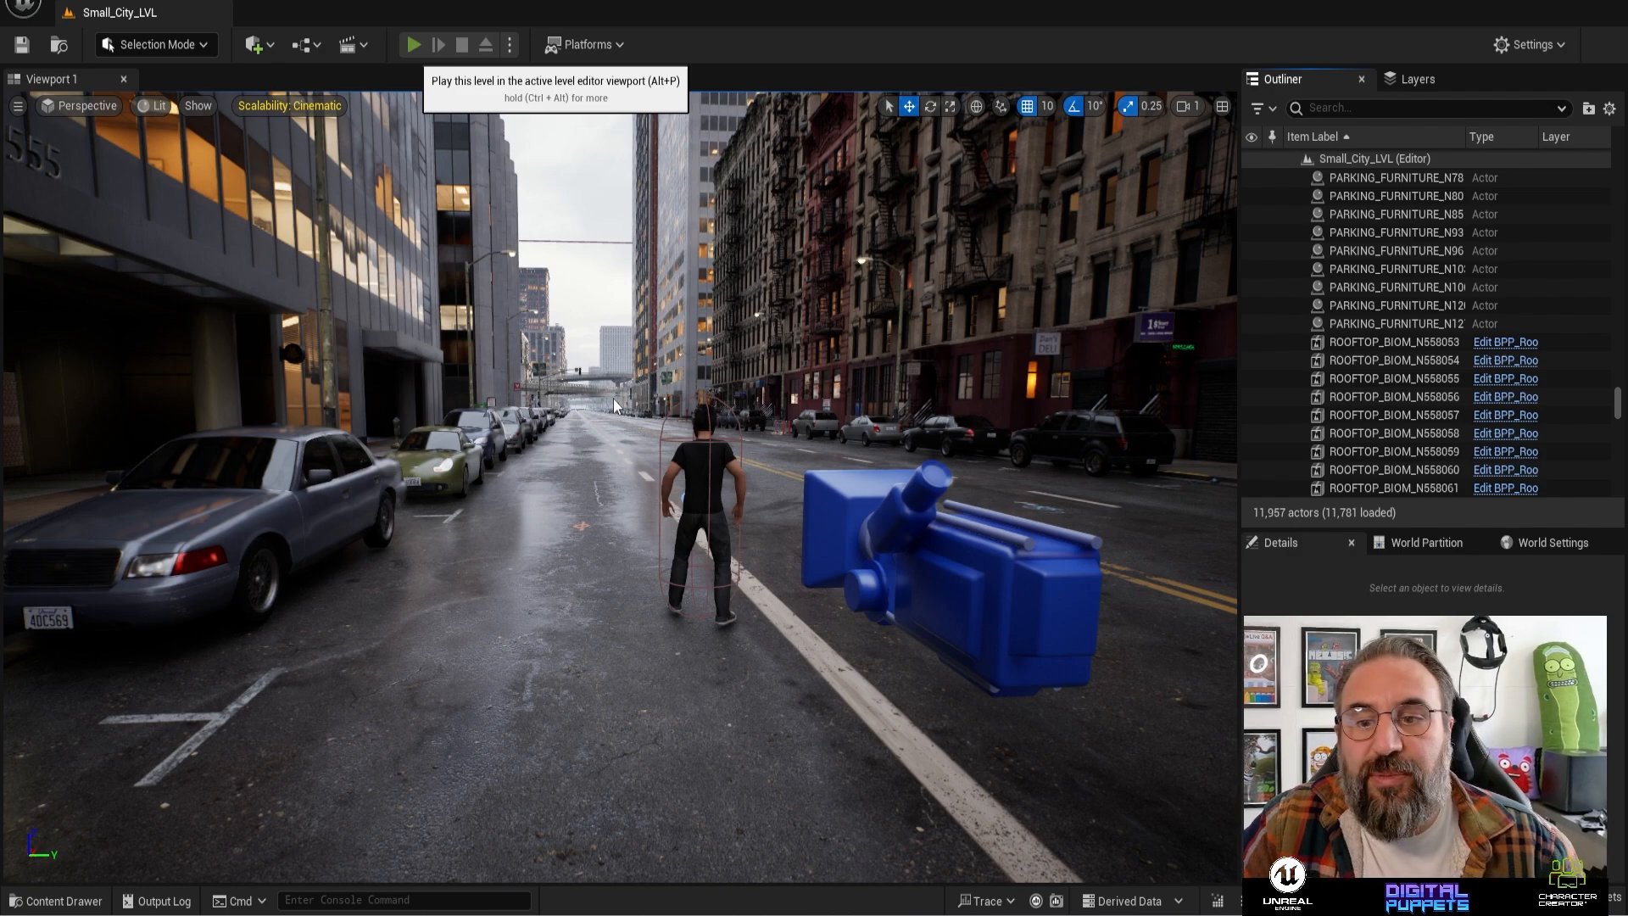
- Play the level, test running the third-person character around the street near the placed copy, and stop the session
{"action": "key", "text": "alt+p"}
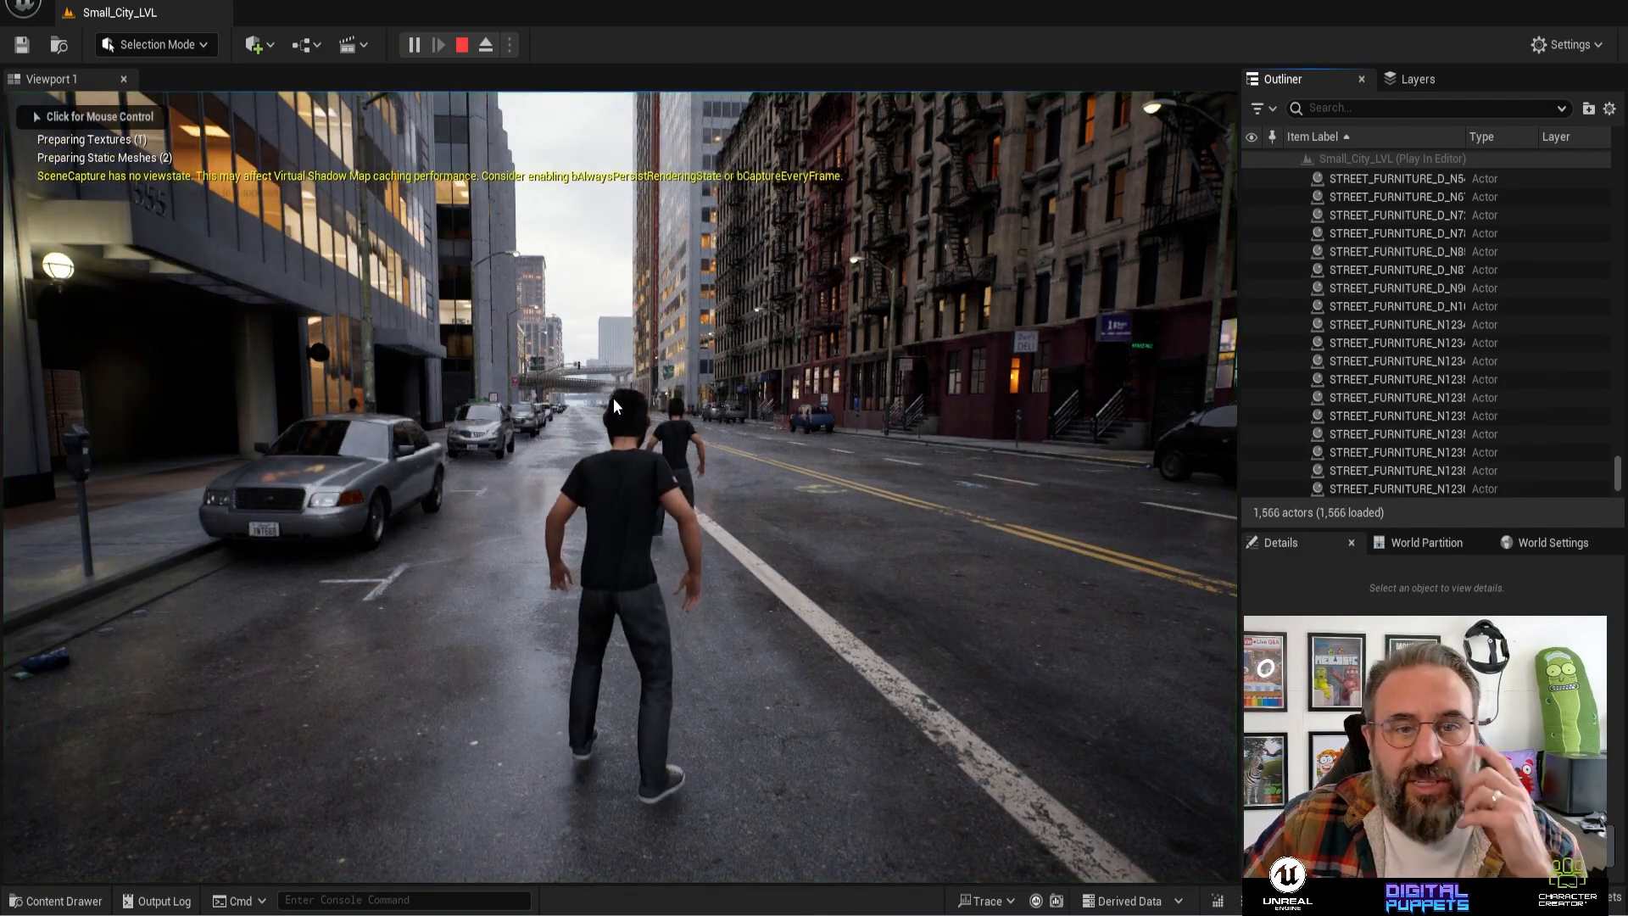
{"action": "left_click", "coordinate": [620, 487]}
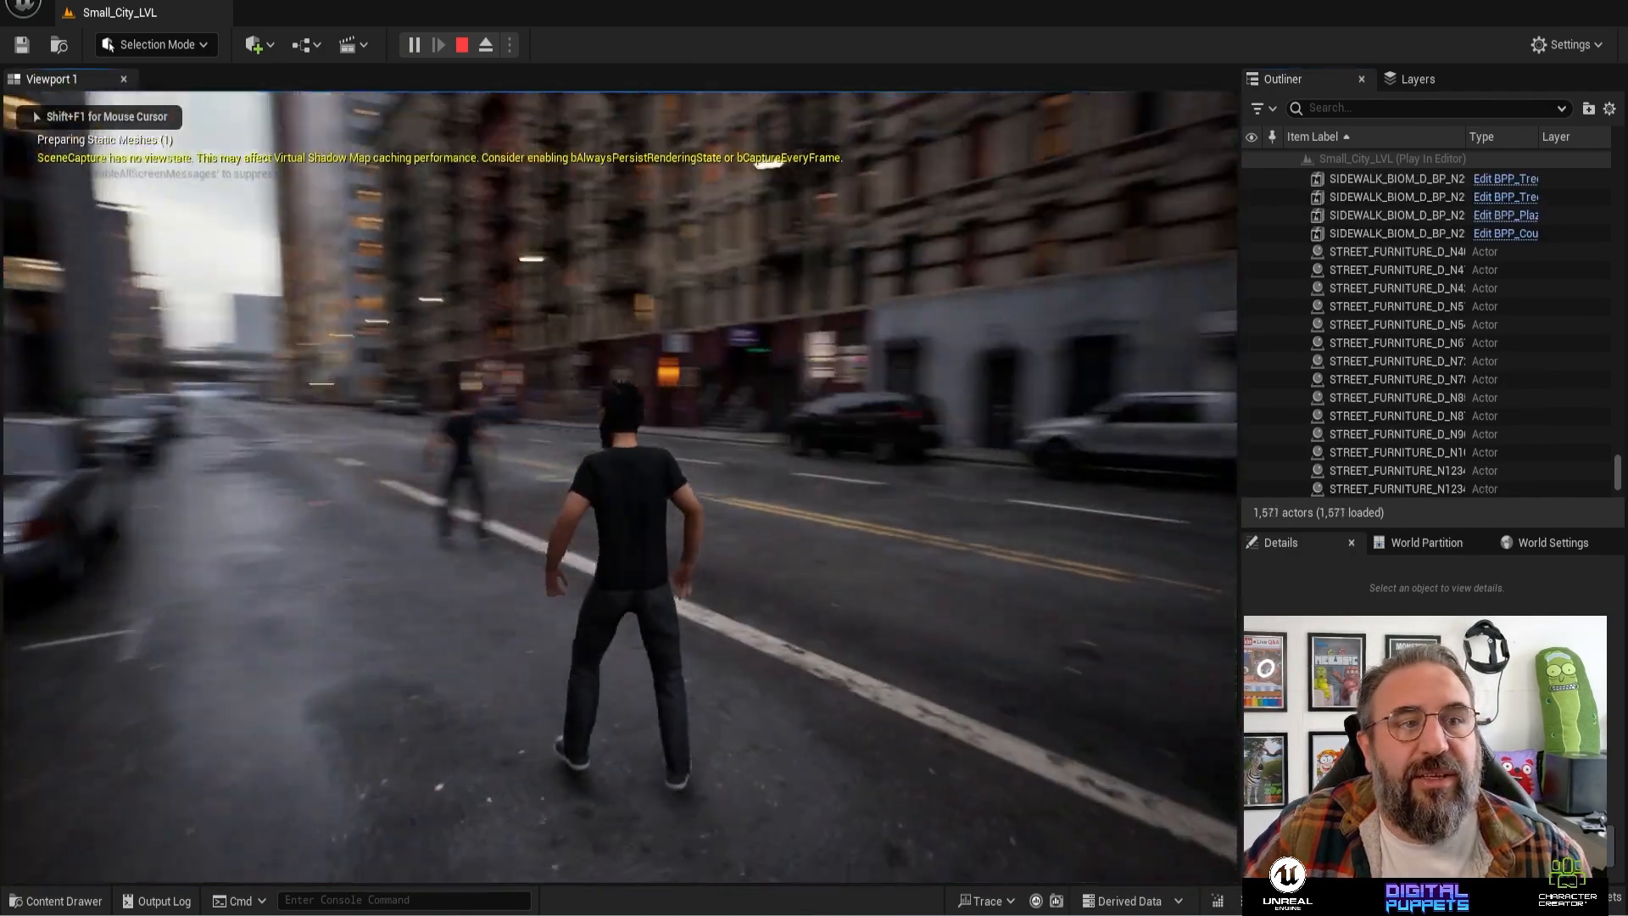
{"action": "key", "text": "w"}
{"action": "key", "text": "w"}
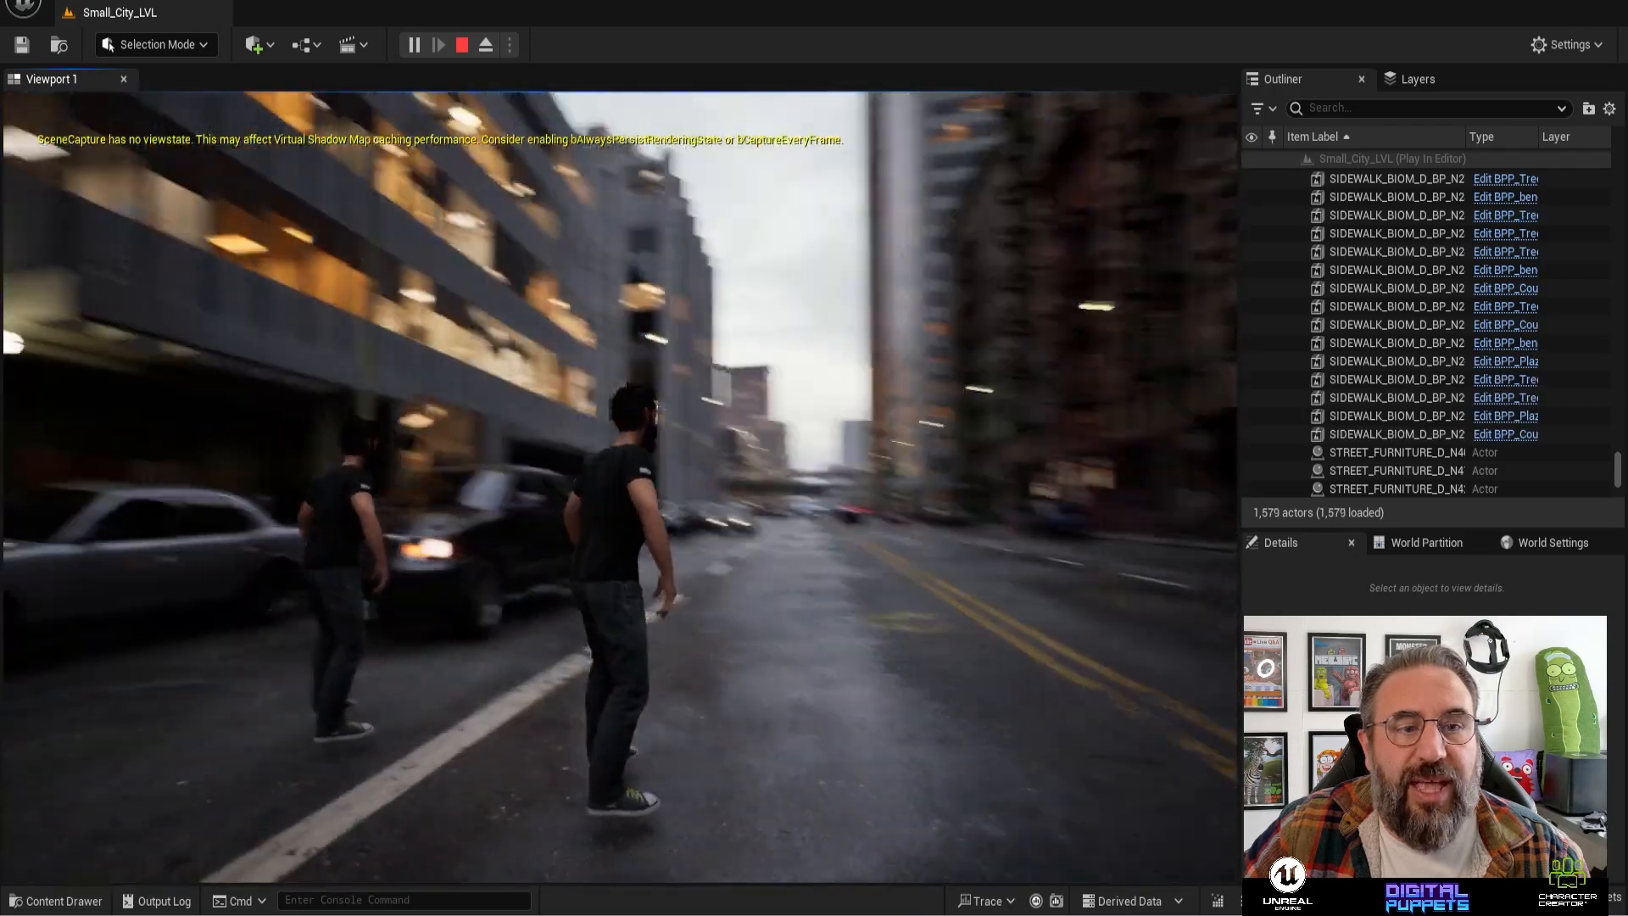
{"action": "key", "text": "w"}
{"action": "key", "text": "s"}
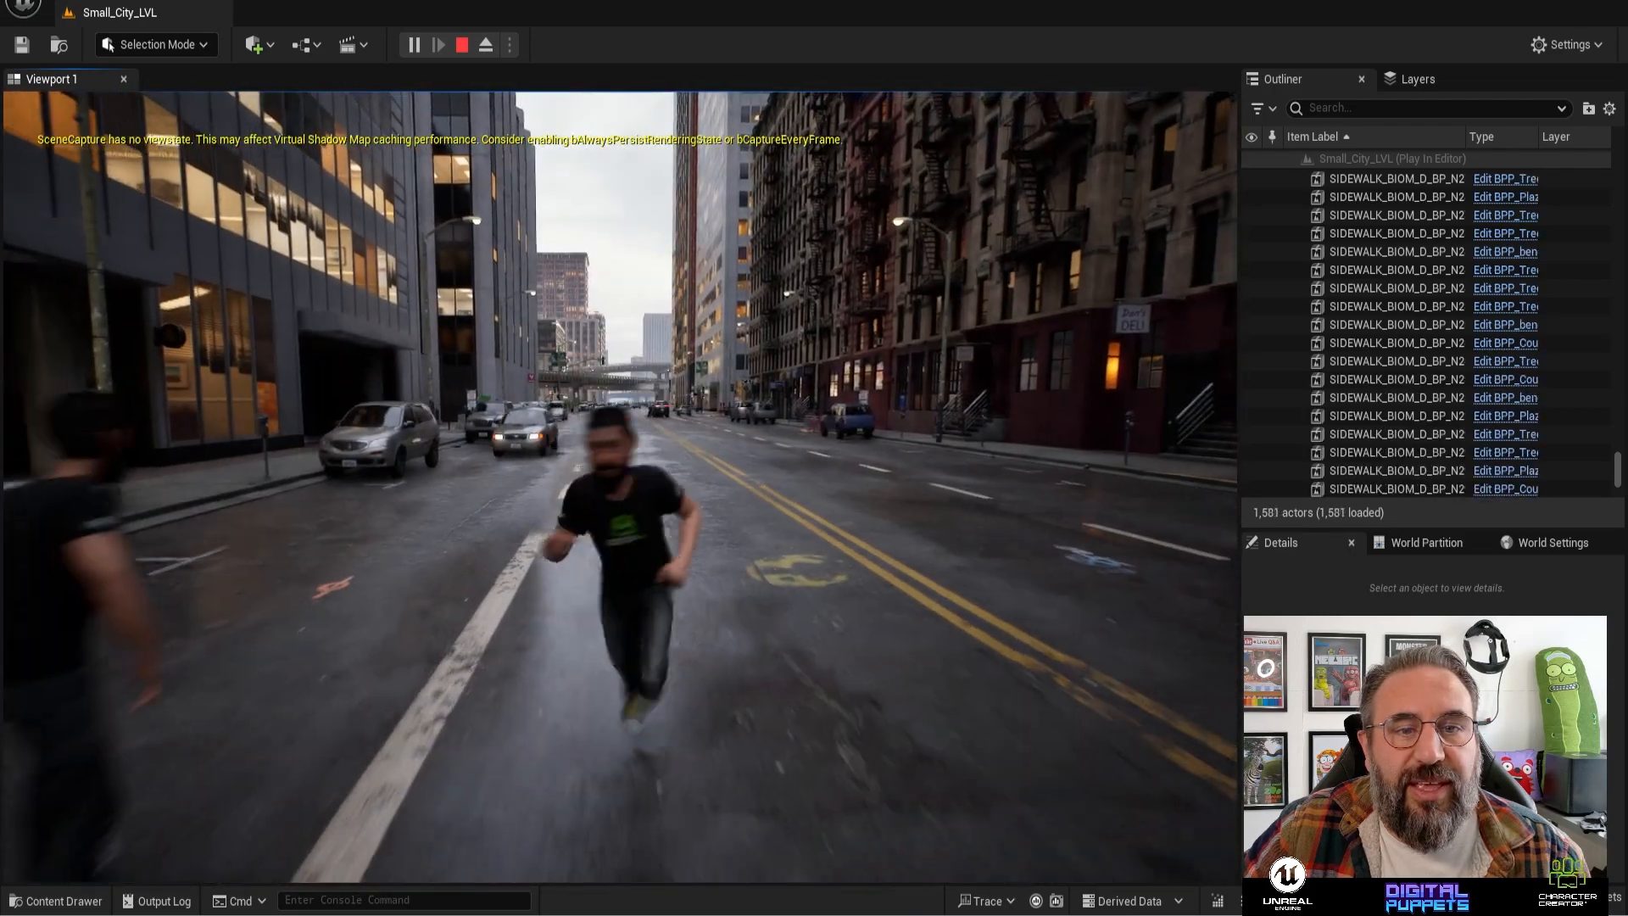
{"action": "key", "text": "shift+F1"}
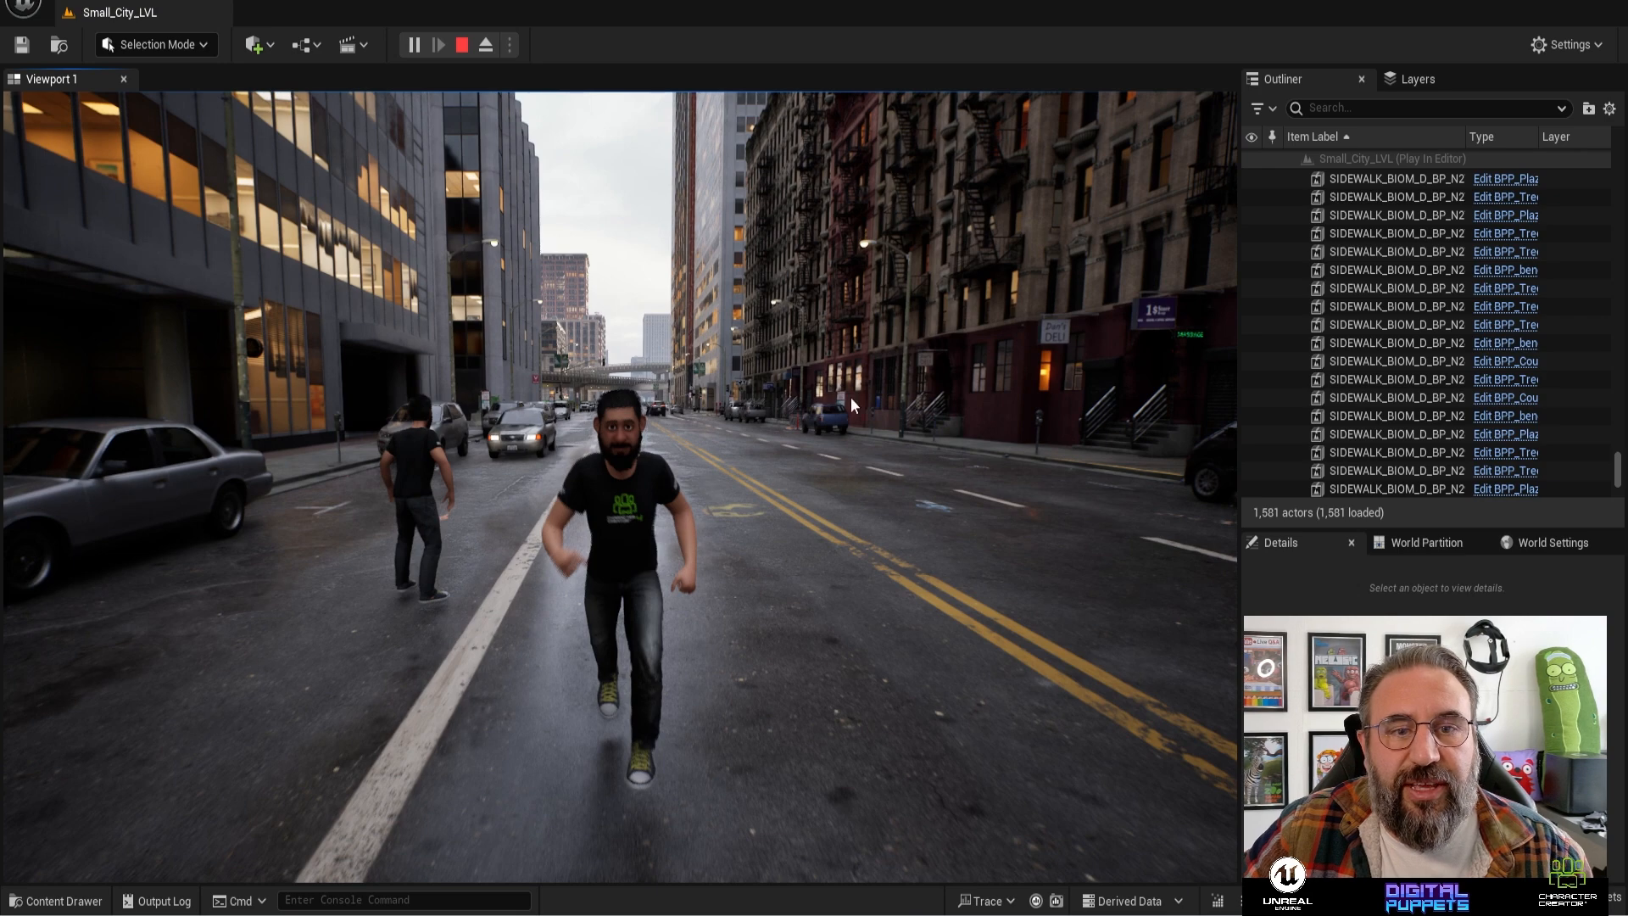
{"action": "key", "text": "Escape"}
- Delete the placed BP_ThirdPersonCharacter from the street
{"action": "left_click", "coordinate": [445, 470]}
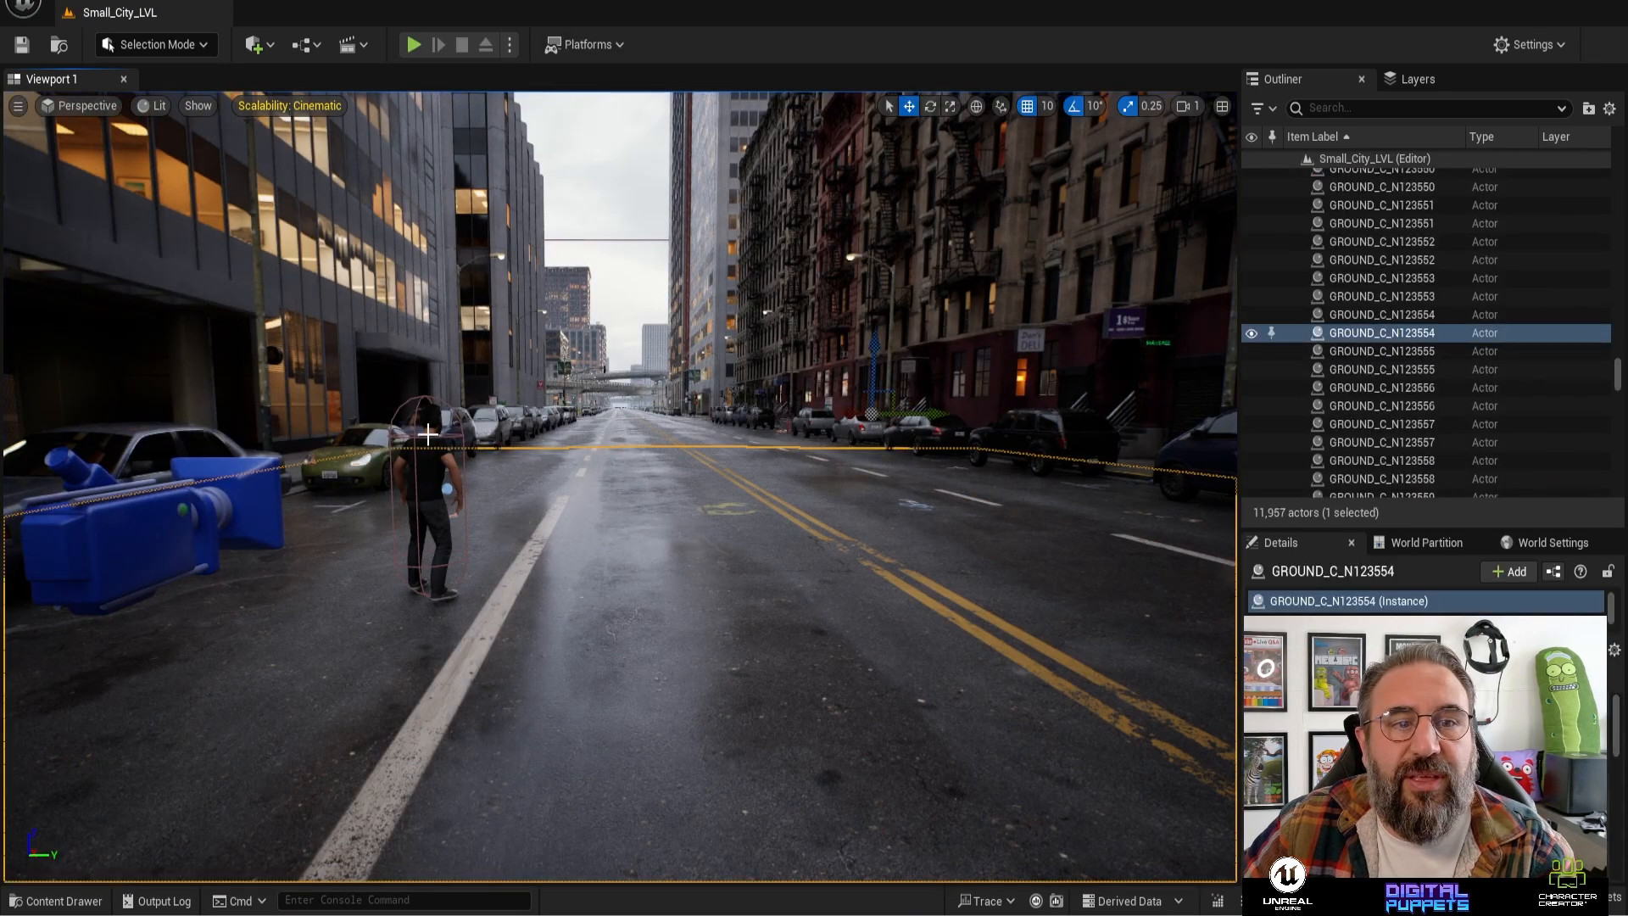
{"action": "left_click", "coordinate": [428, 434]}
{"action": "key", "text": "Delete"}
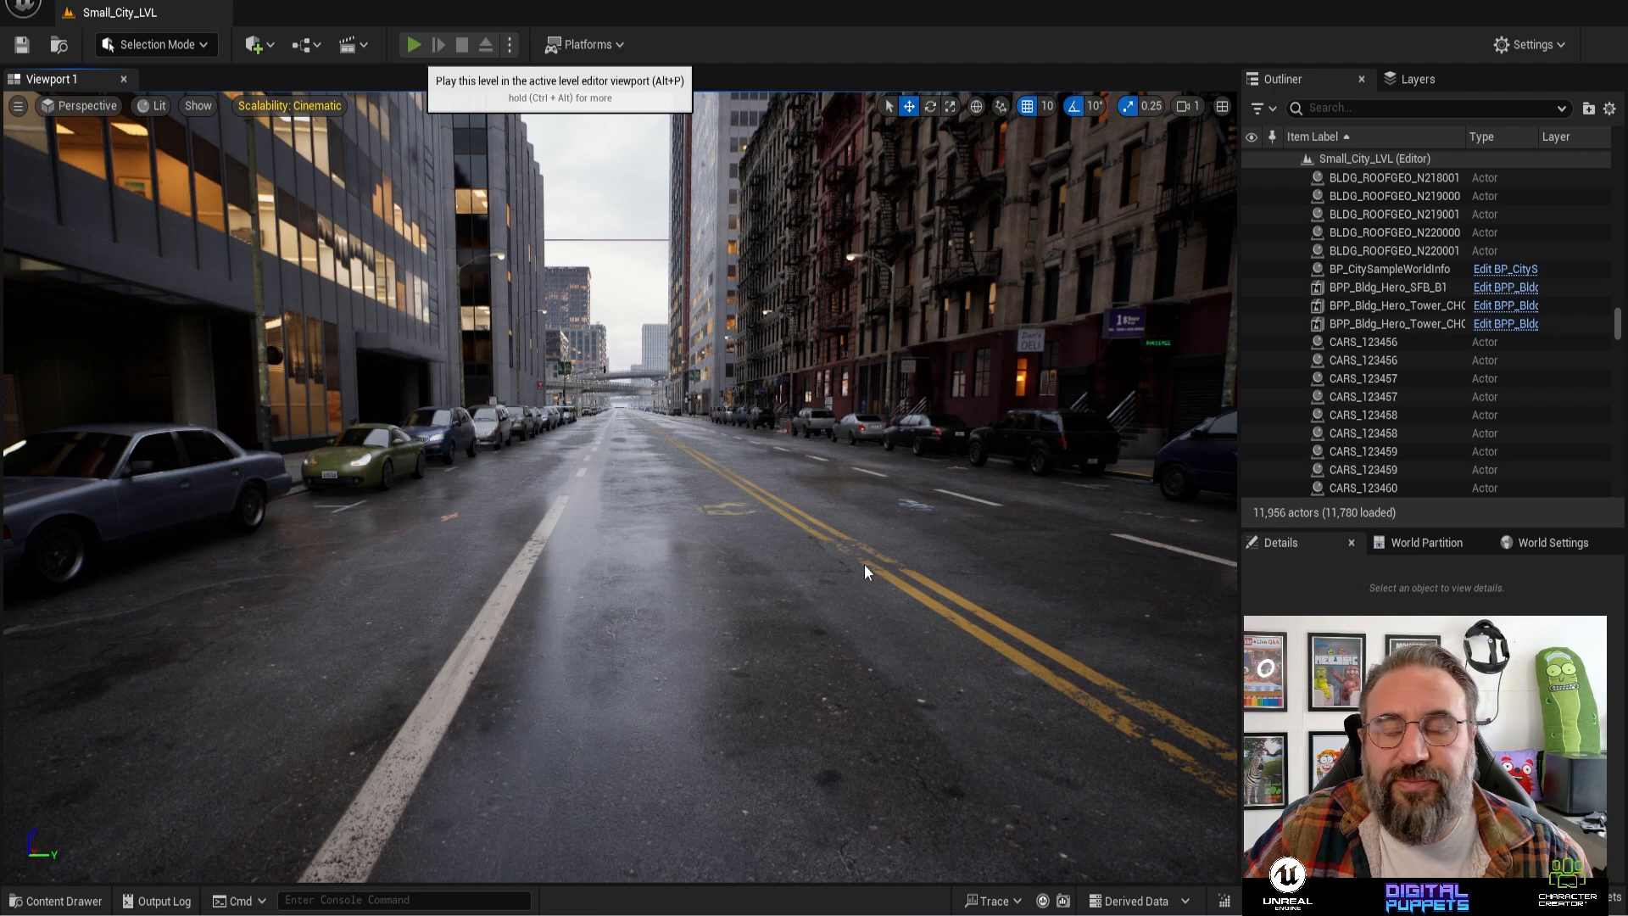
- Play the level again, test the character's running, jumping and flying through the city, and stop the session
{"action": "key", "text": "alt+p"}
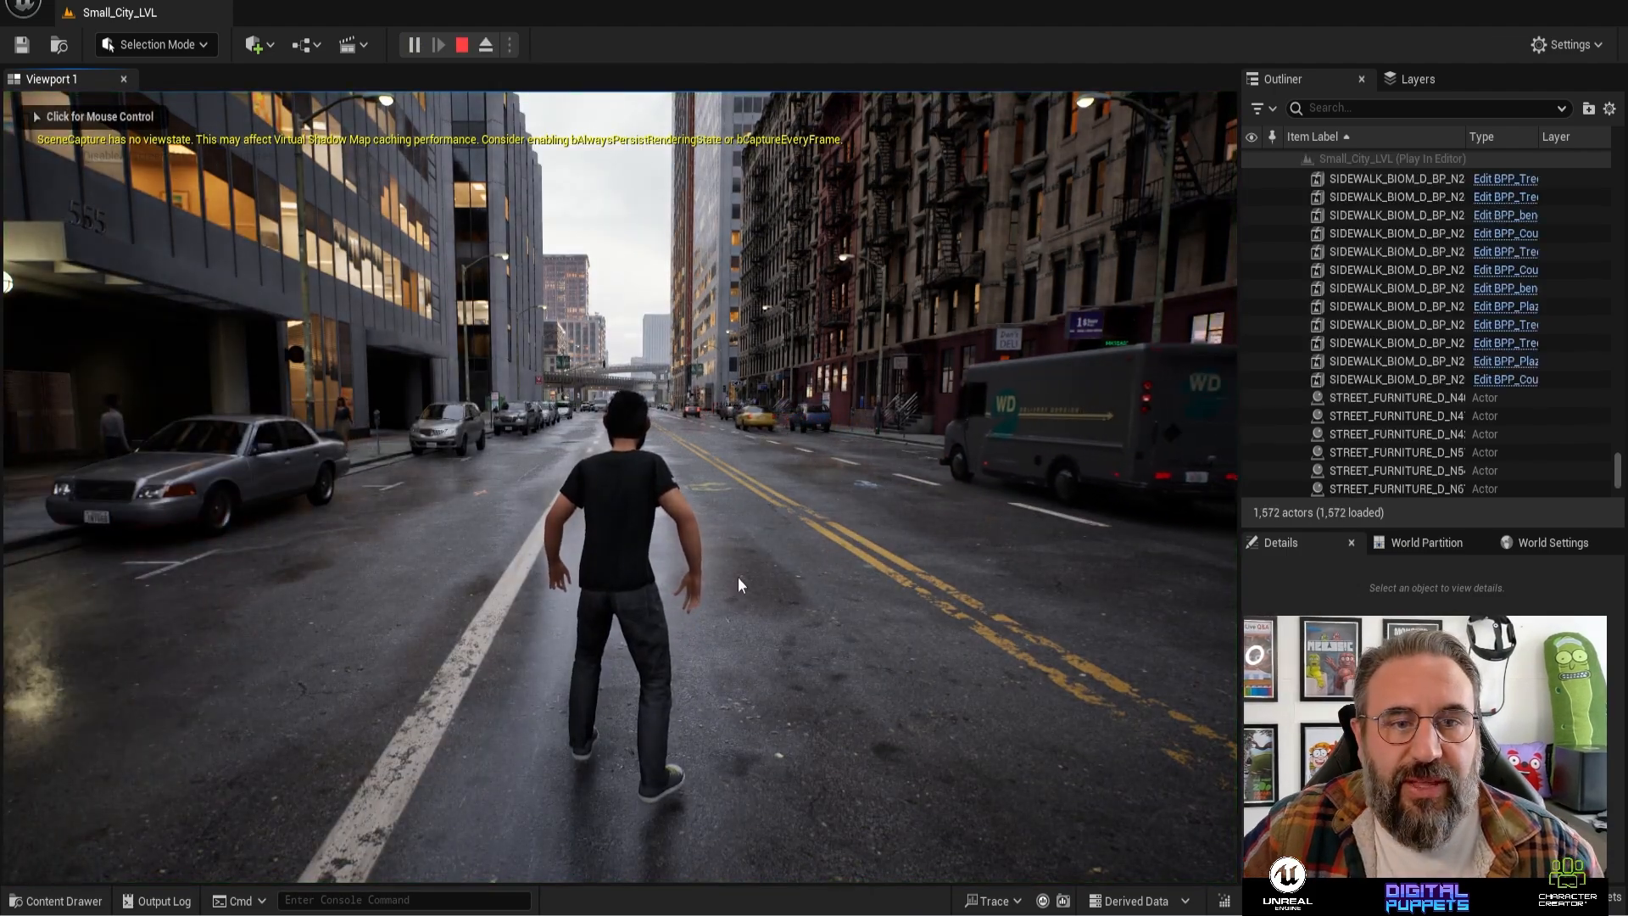
{"action": "left_click", "coordinate": [738, 585]}
{"action": "key", "text": "w"}
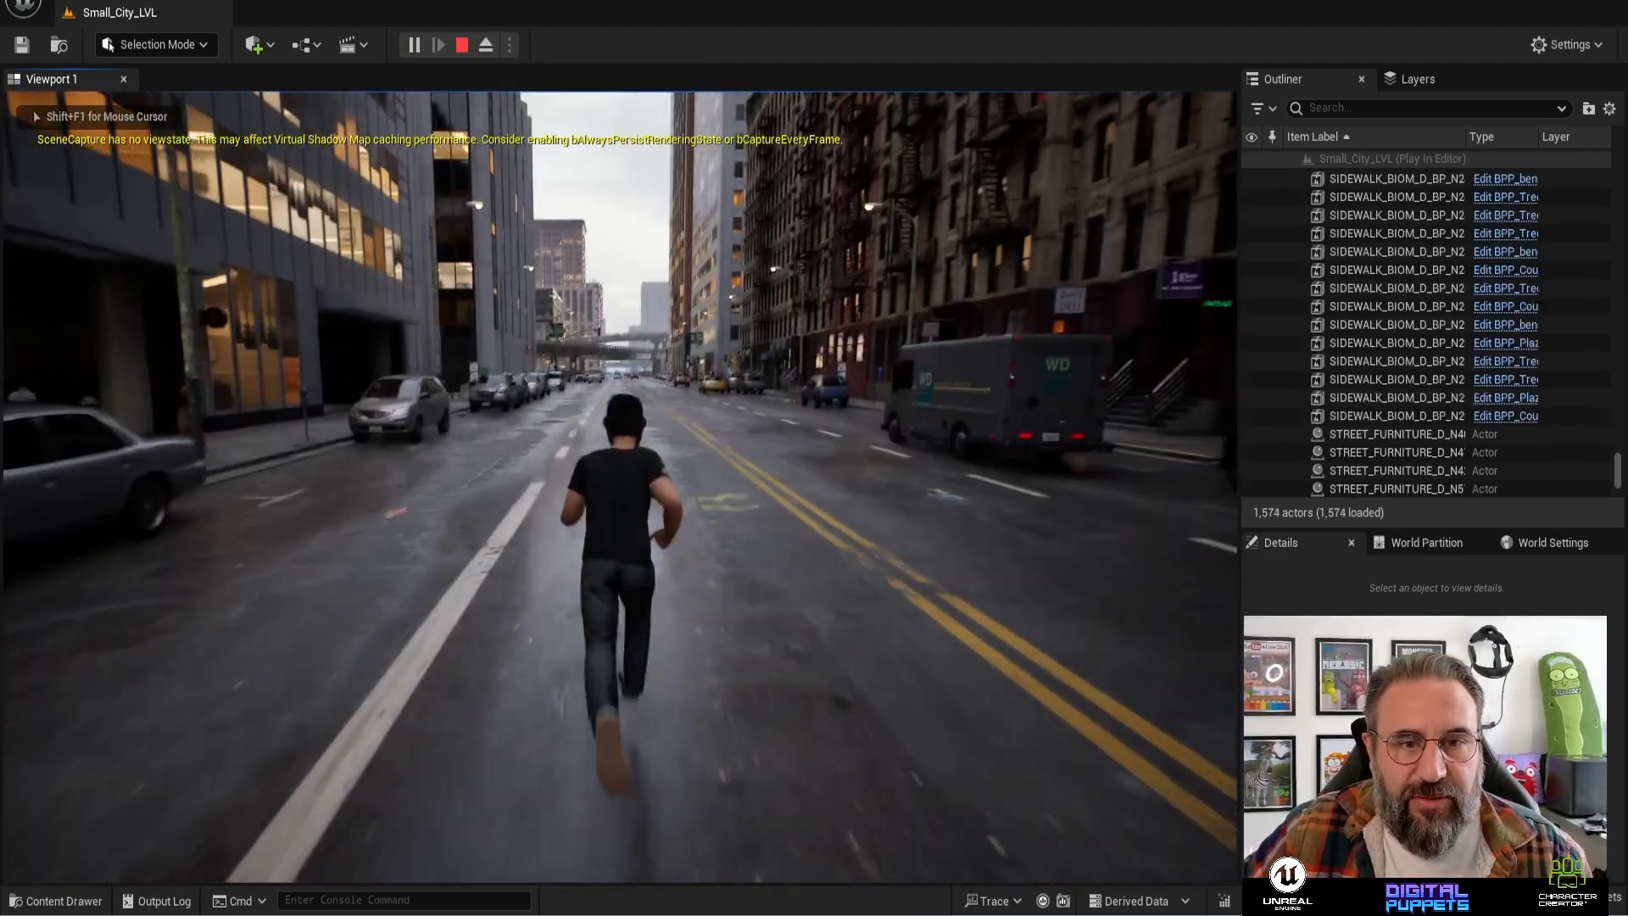
{"action": "key", "text": "space"}
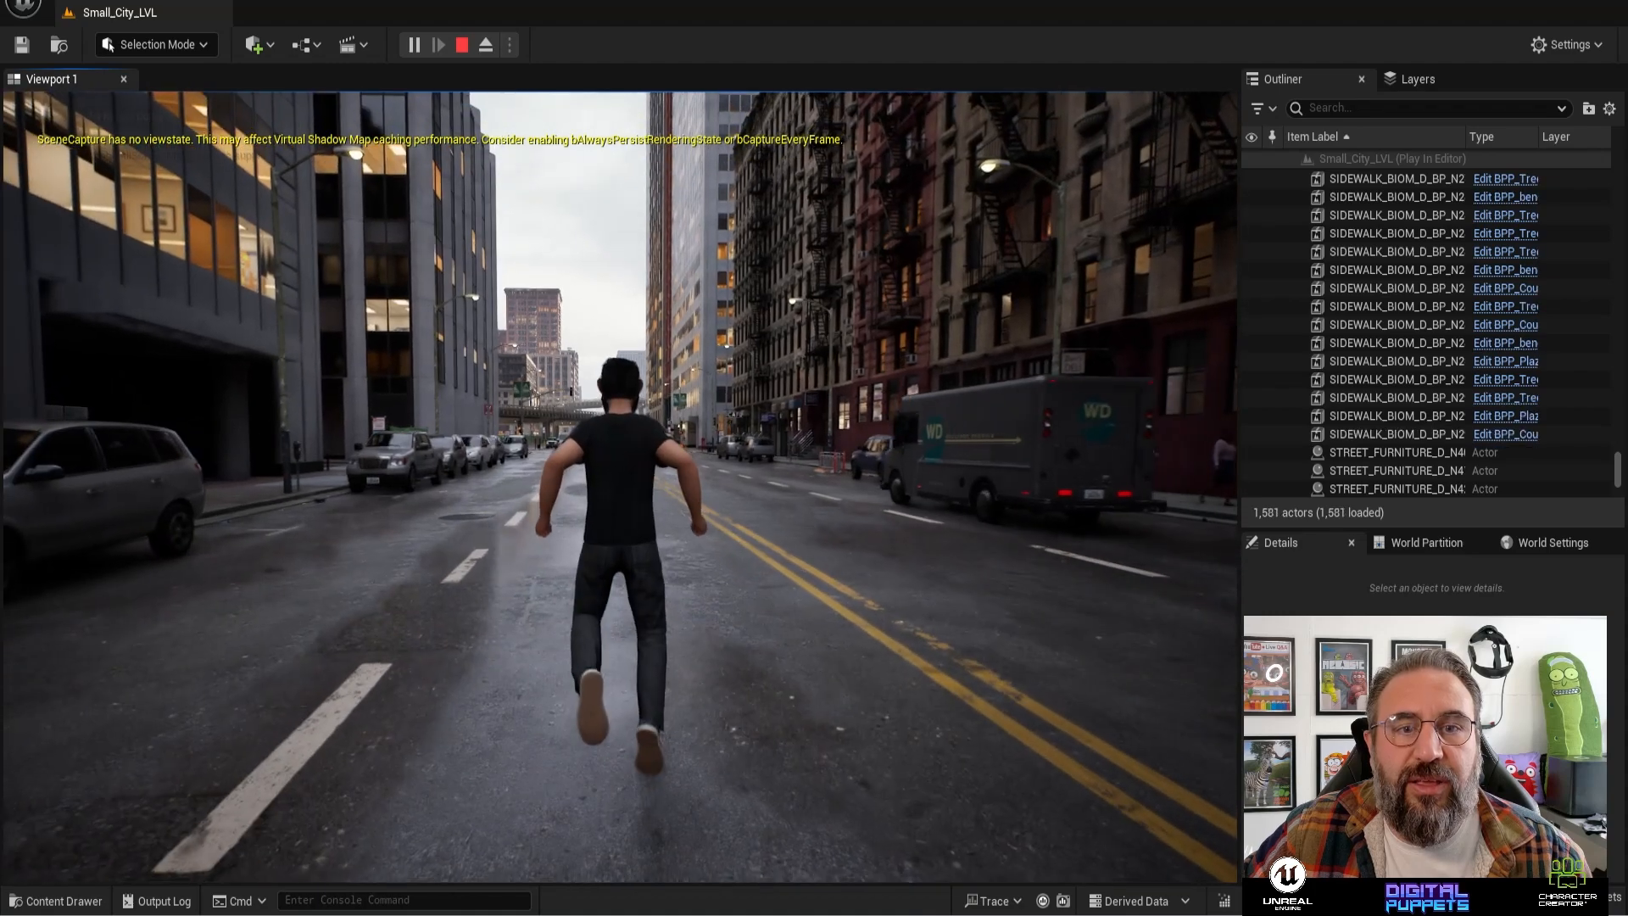
{"action": "key", "text": "space"}
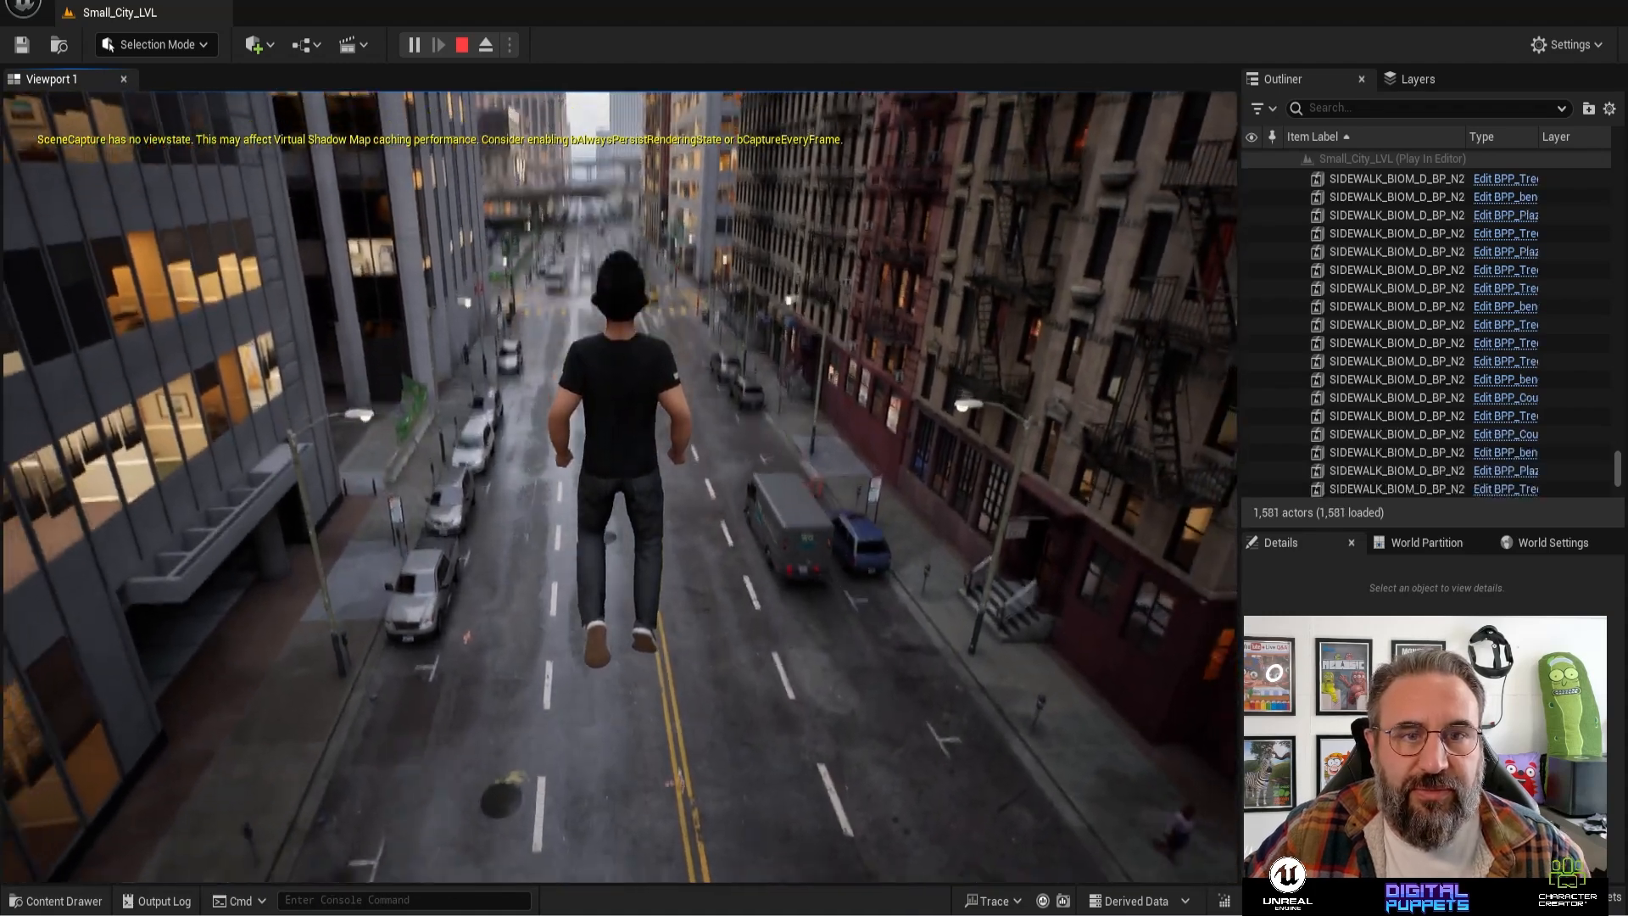
{"action": "key", "text": "w"}
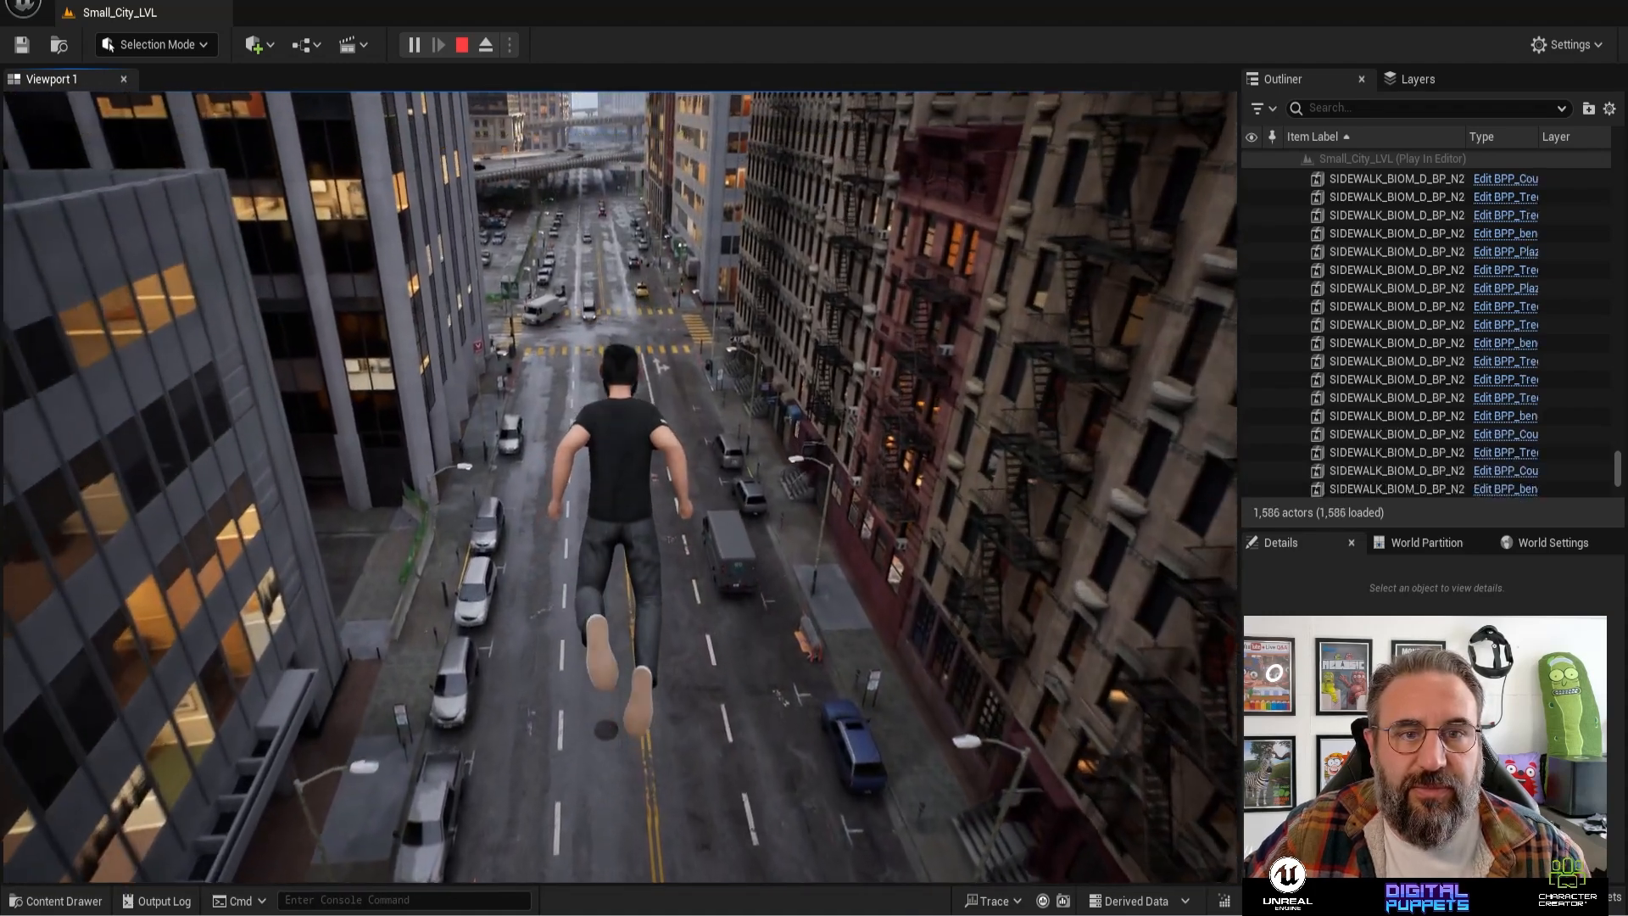
{"action": "key", "text": "w"}
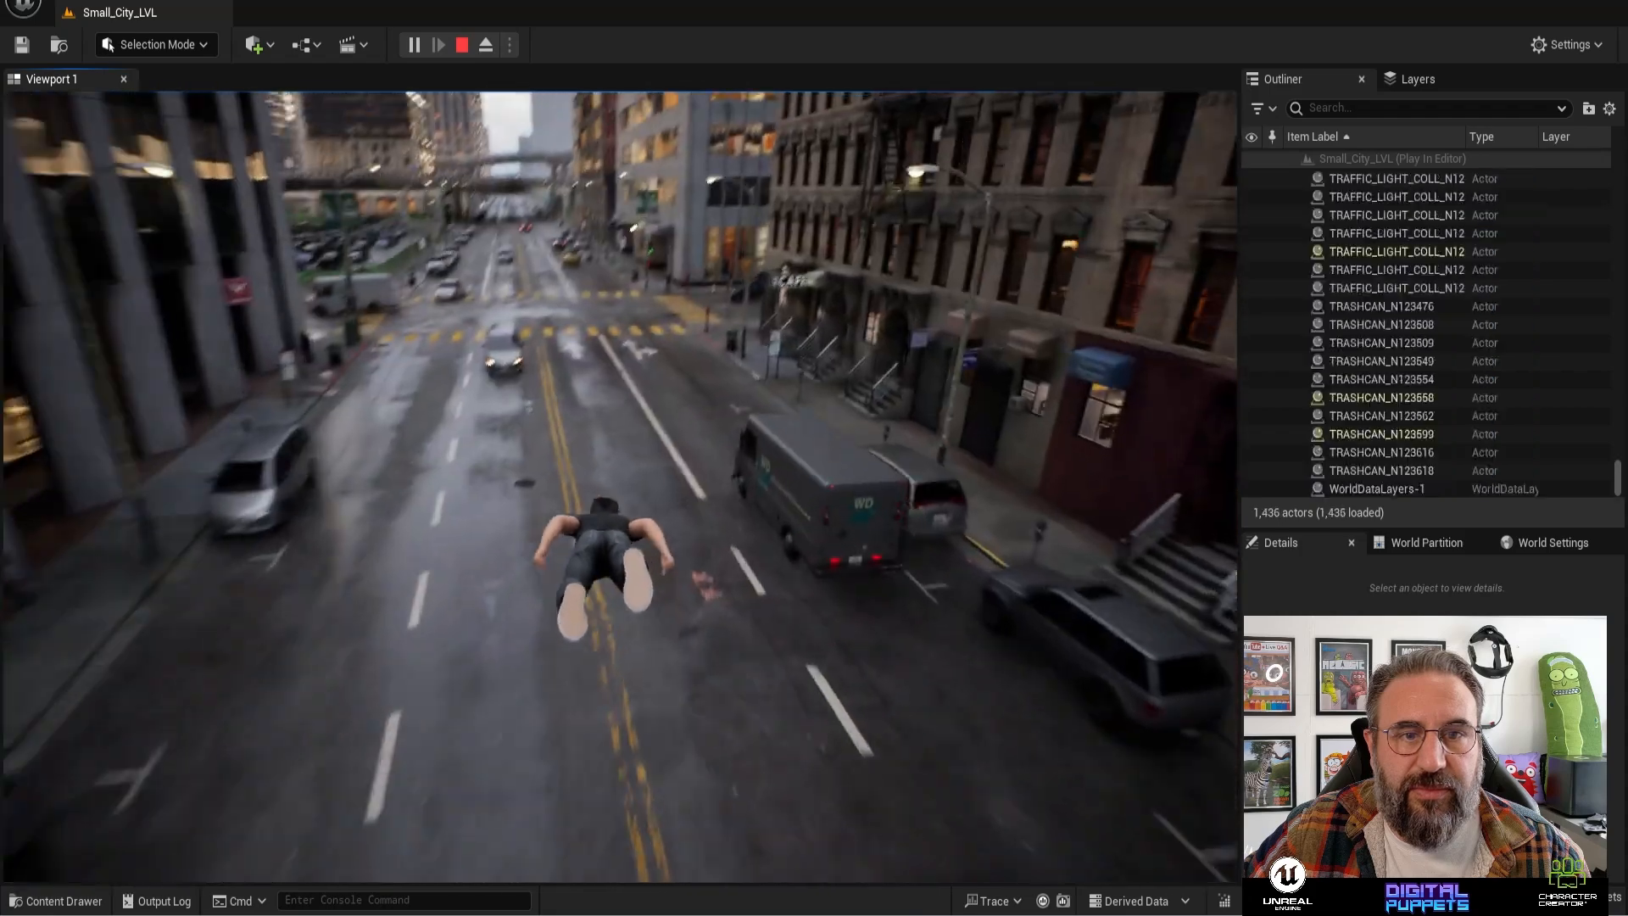
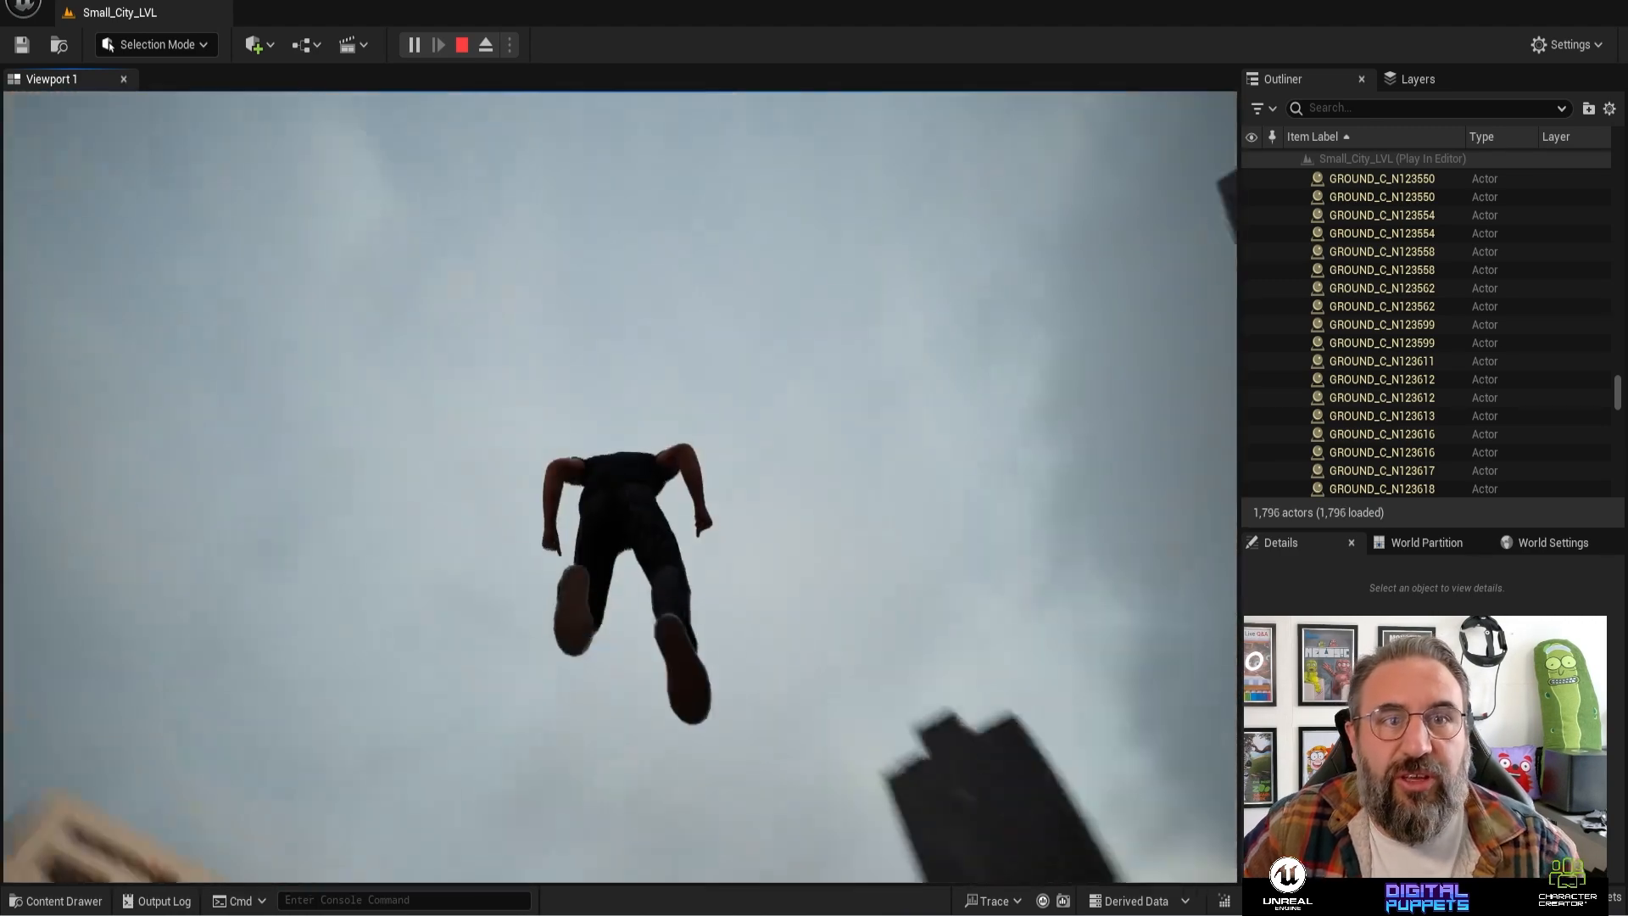
{"action": "key", "text": "Escape"}
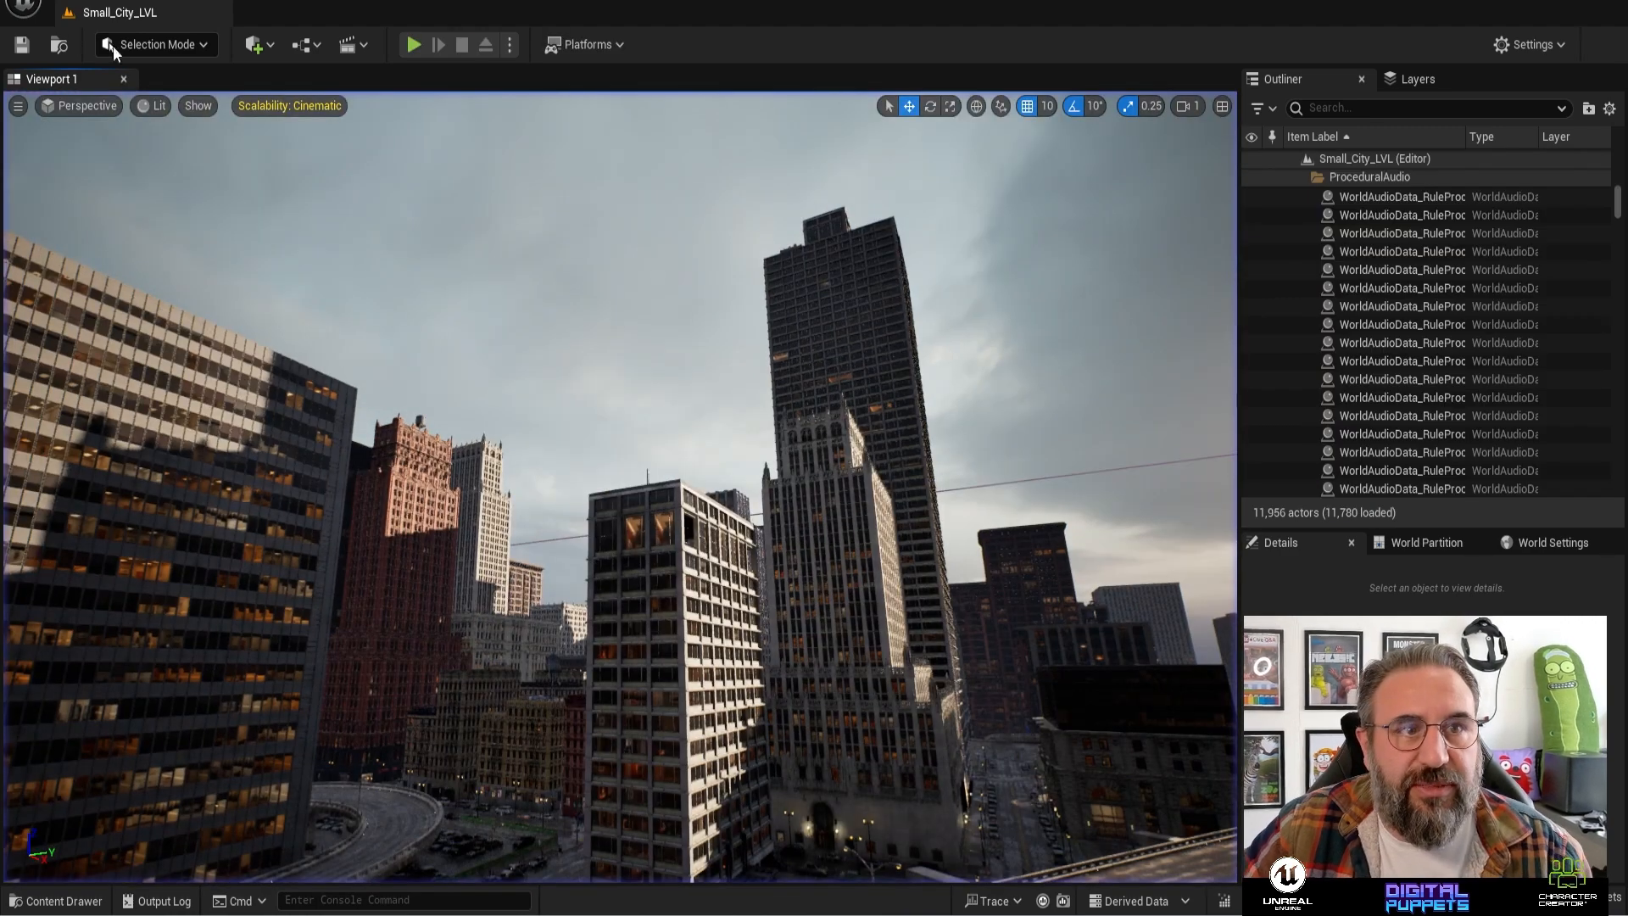
- Switch to Character Creator 4 and start a new project, discarding the current one without saving
{"action": "left_click", "coordinate": [24, 9]}
{"action": "left_click", "coordinate": [217, 222]}
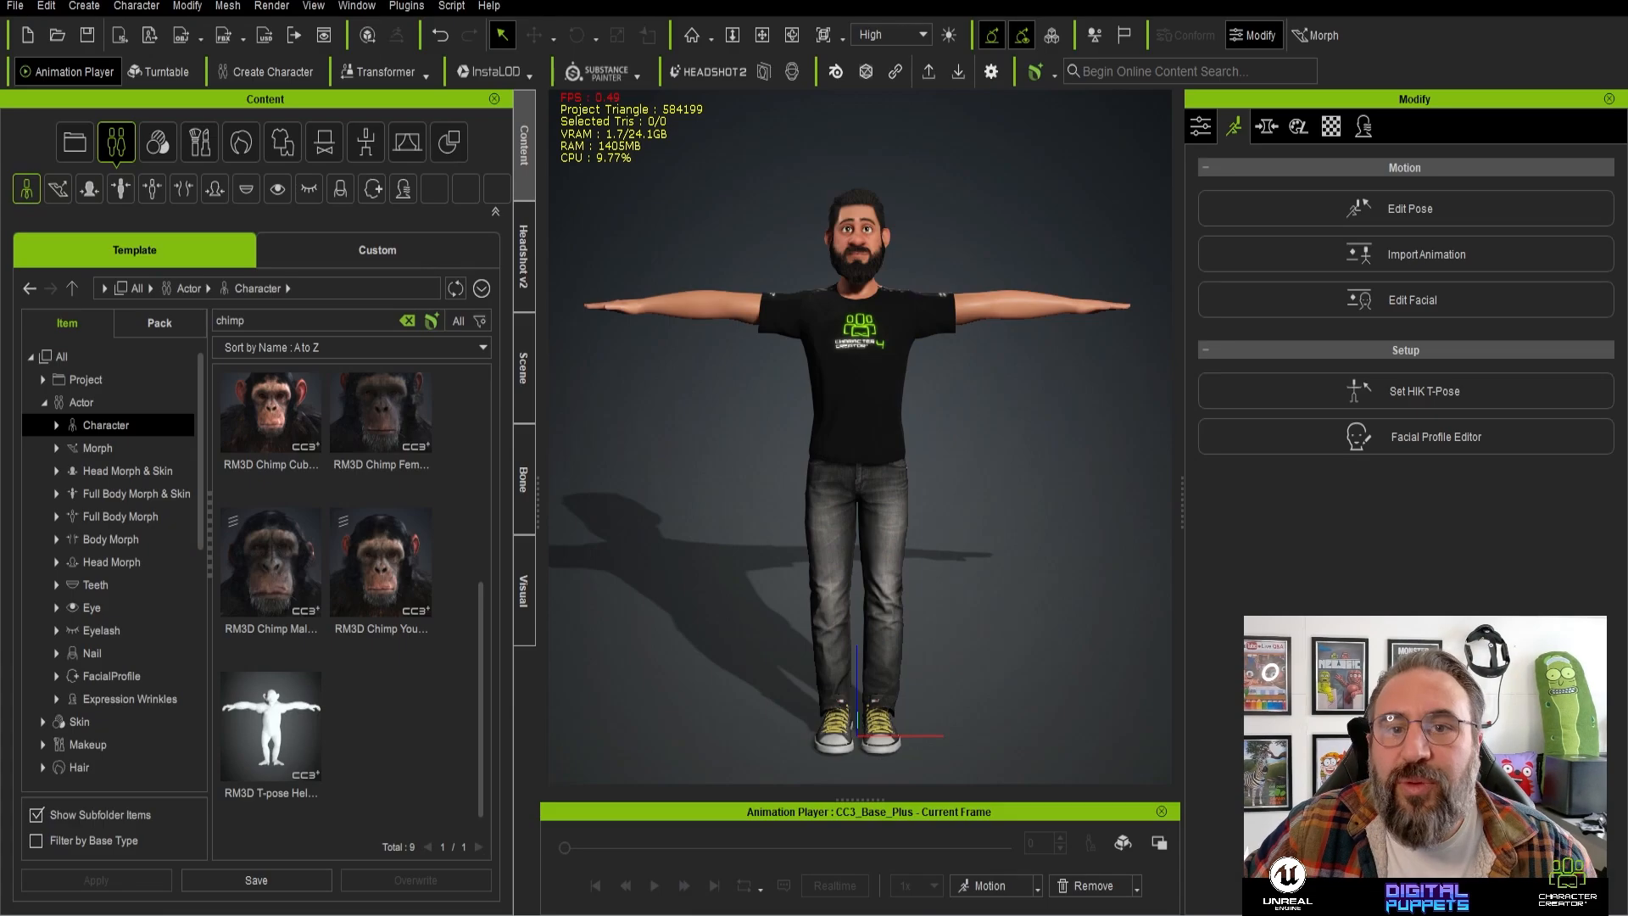
{"action": "left_click", "coordinate": [15, 6]}
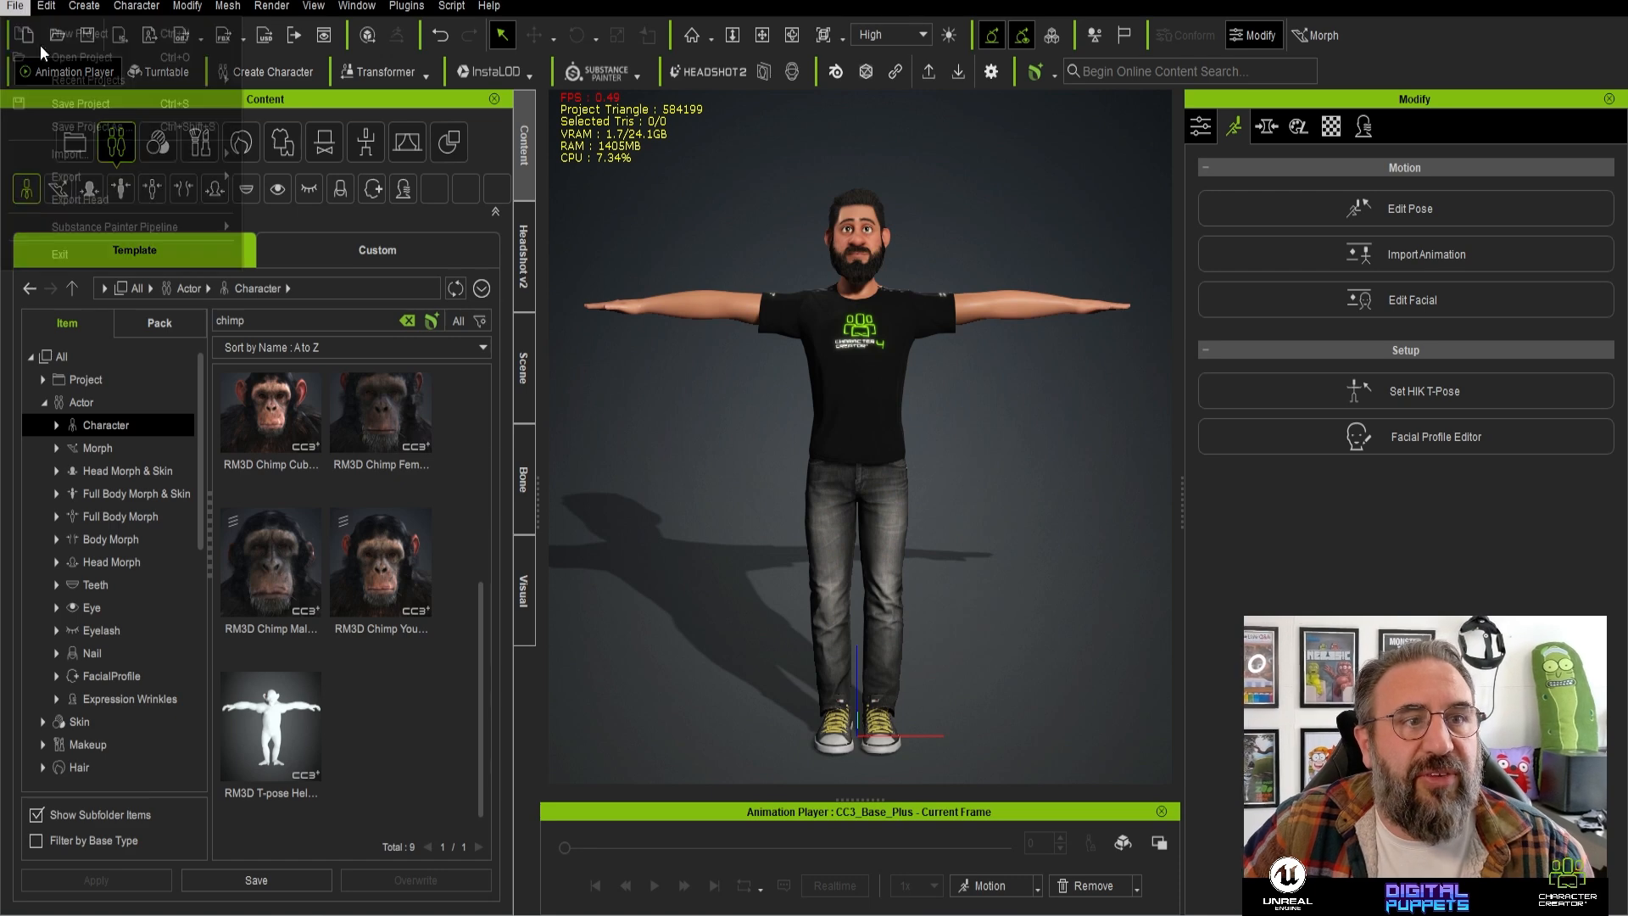
{"action": "left_click", "coordinate": [97, 56]}
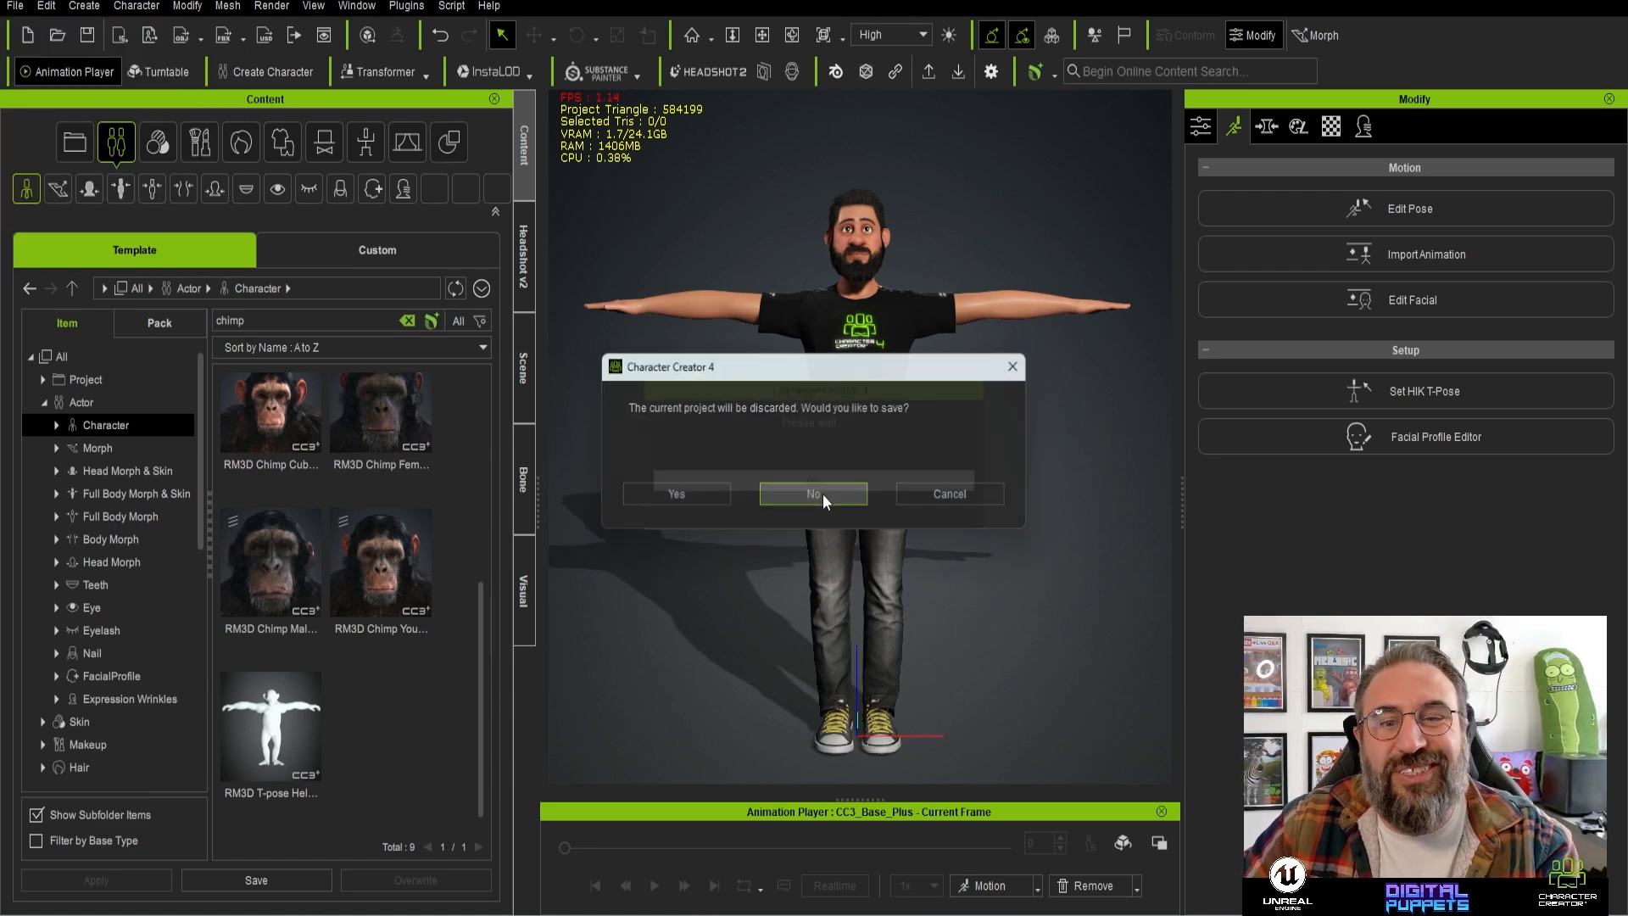
{"action": "left_click", "coordinate": [823, 493]}
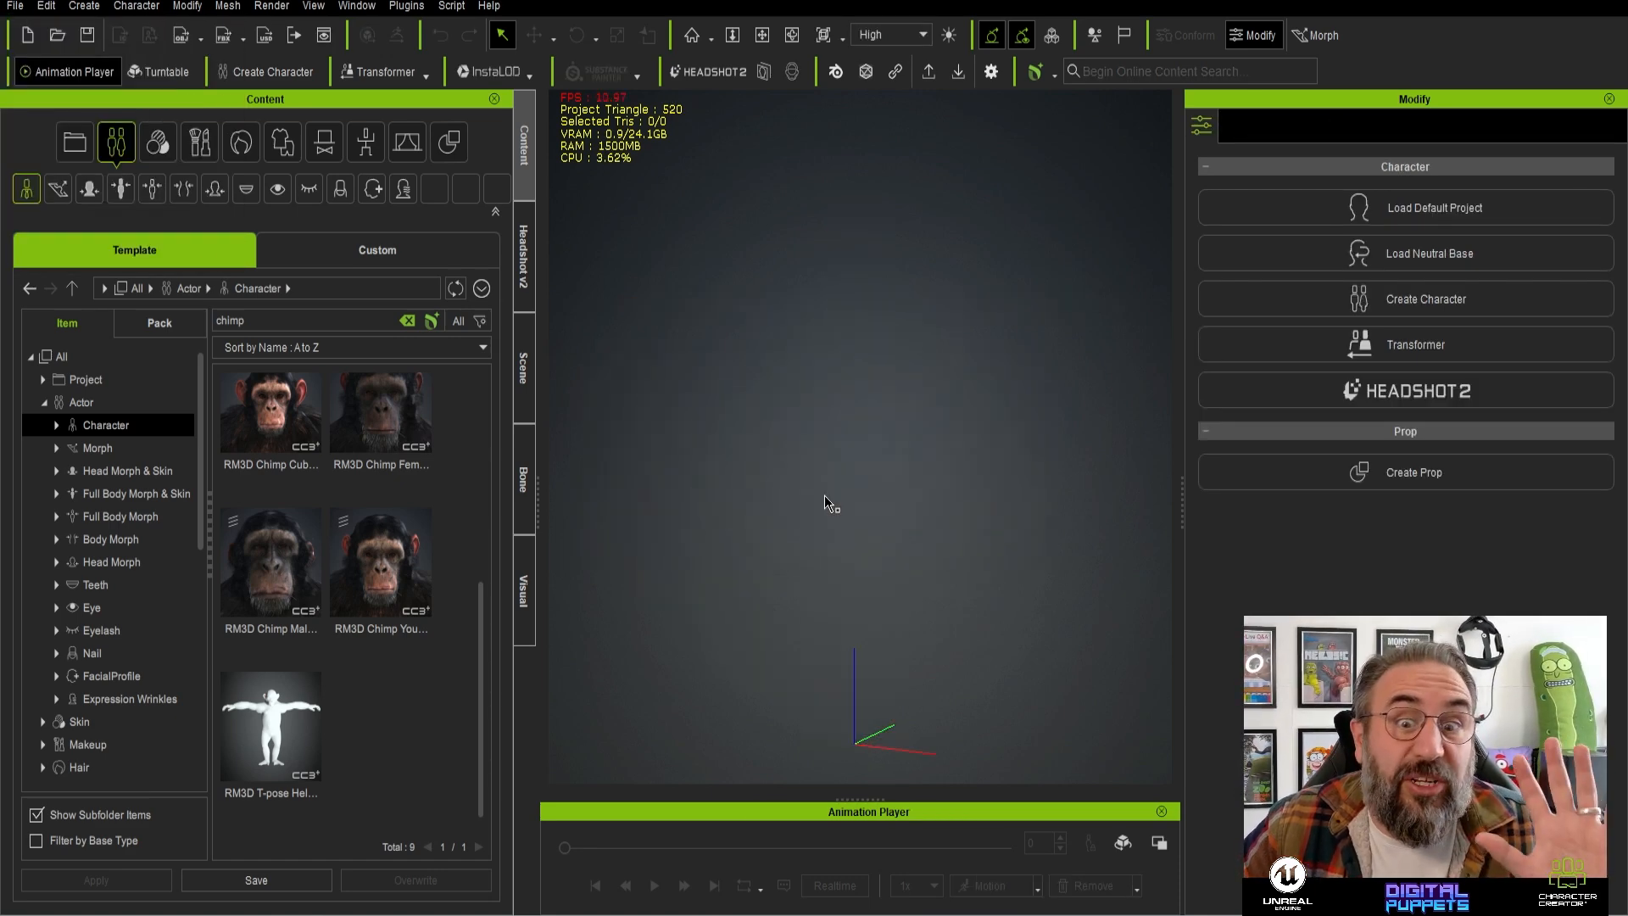
- Load the RM3D Chimp You... character into the scene and delete its CHhair body hair
{"action": "double_click", "coordinate": [391, 560]}
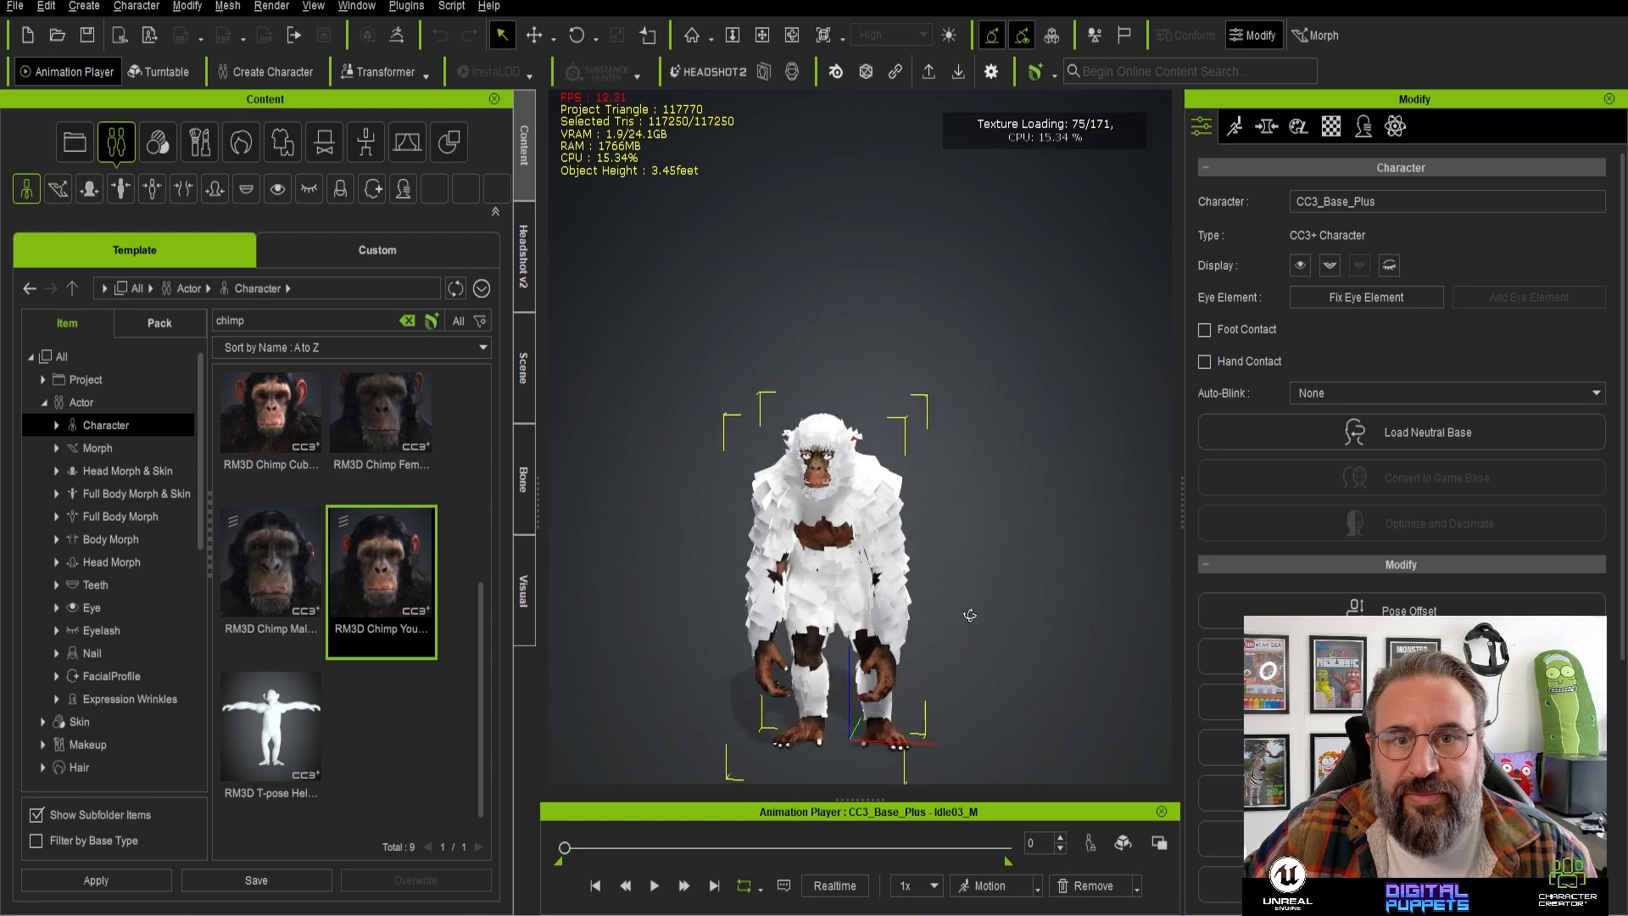
{"action": "left_click", "coordinate": [524, 367]}
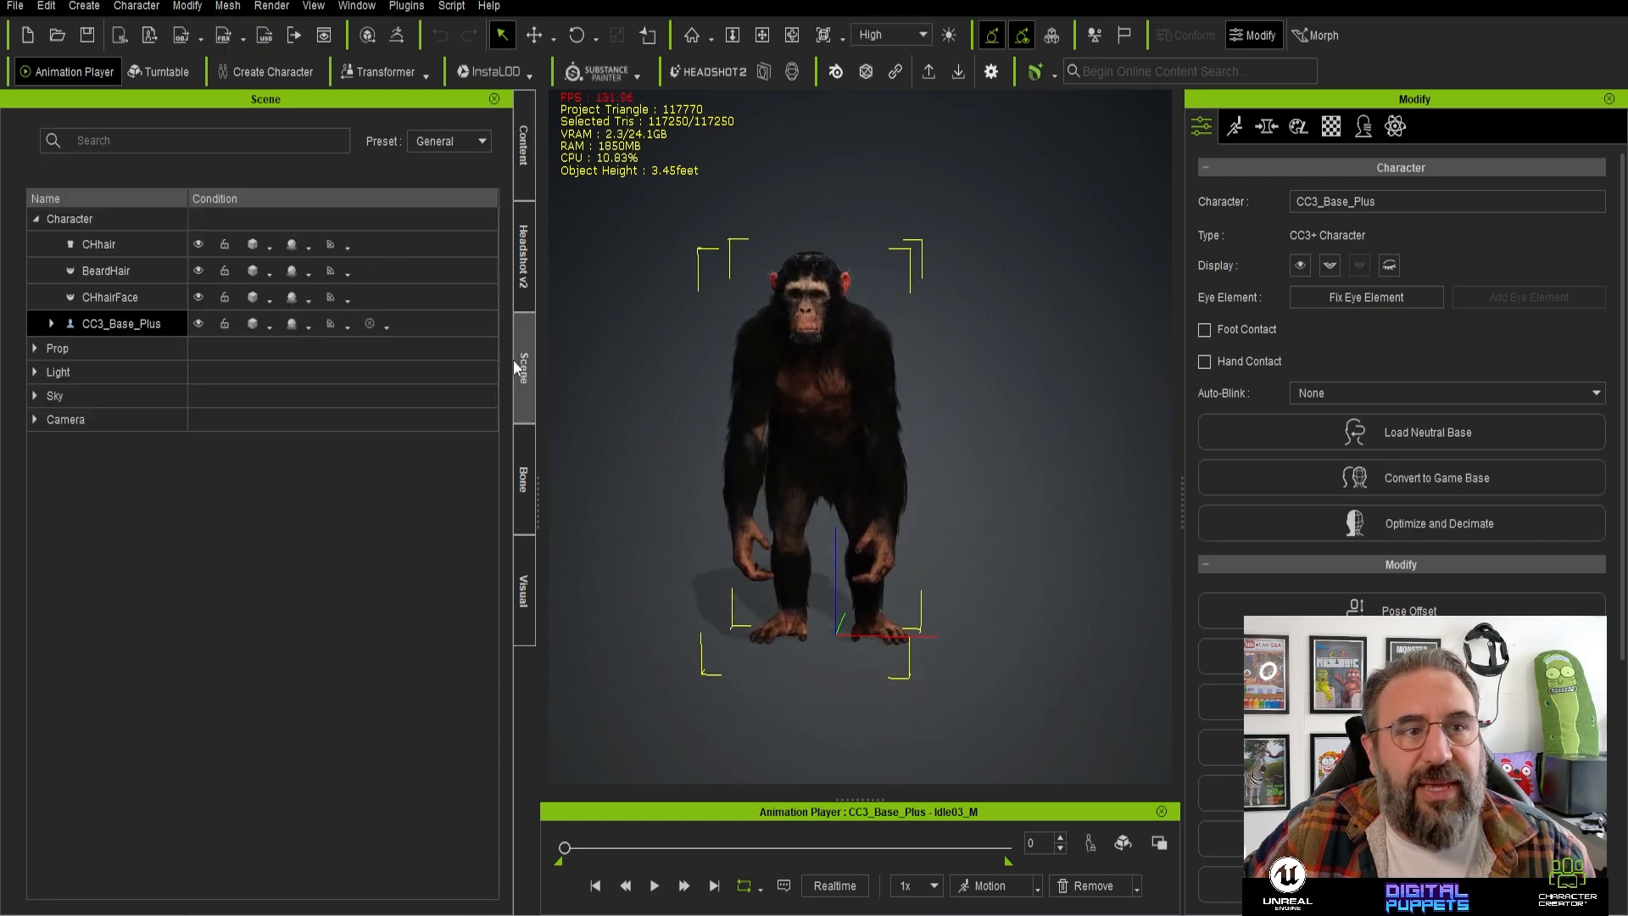
{"action": "left_click", "coordinate": [159, 268]}
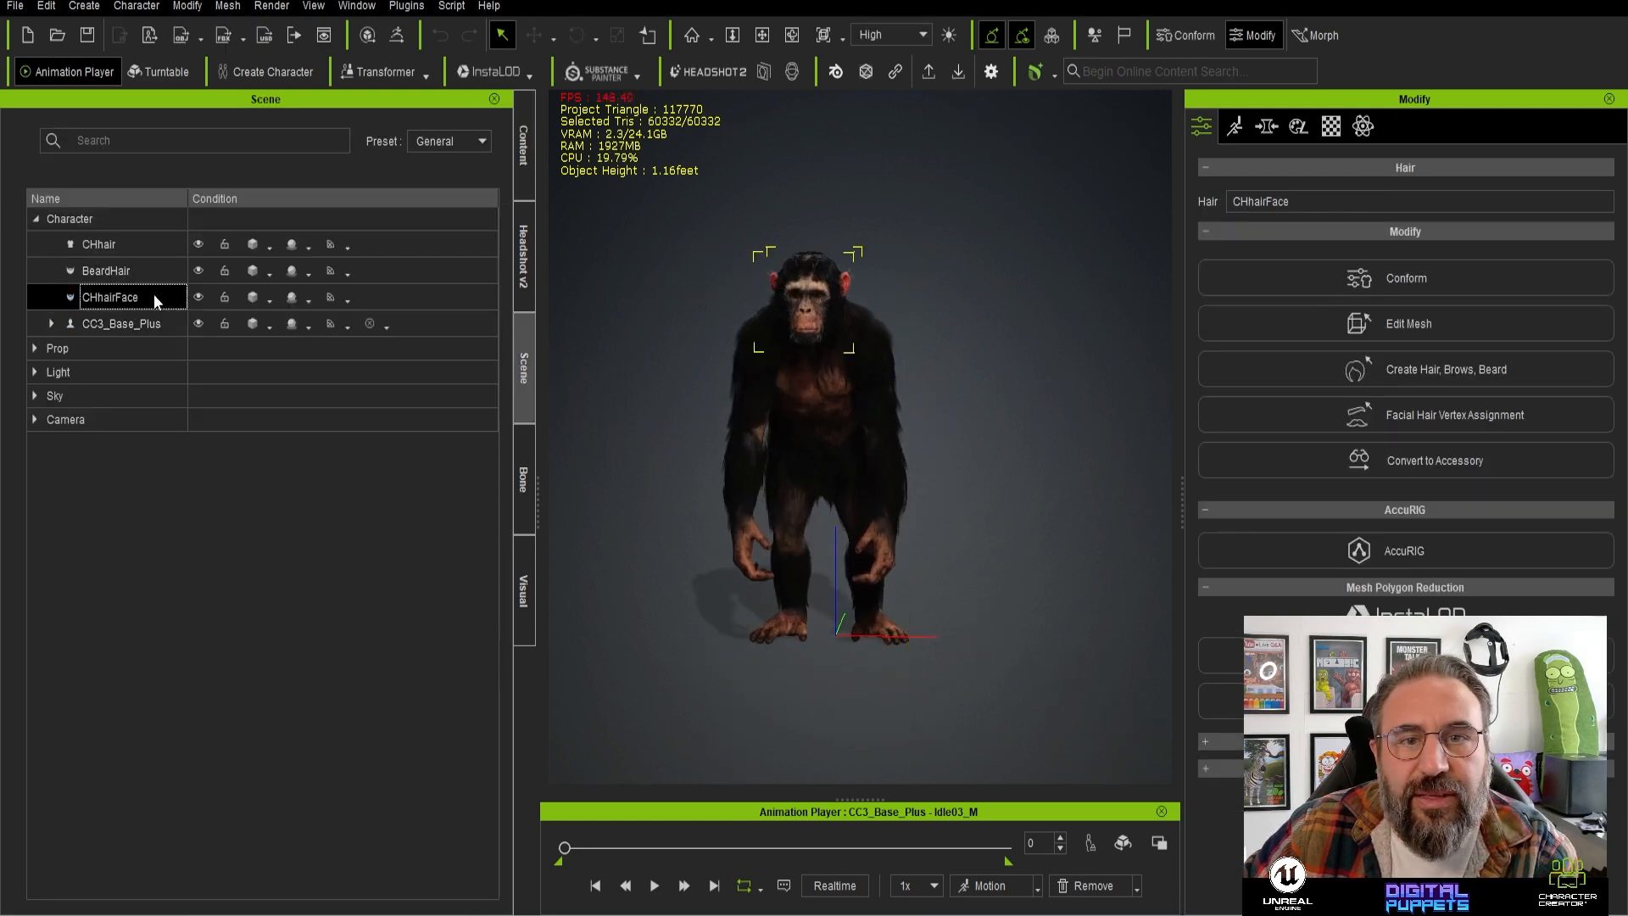
{"action": "left_click", "coordinate": [156, 249]}
{"action": "key", "text": "Delete"}
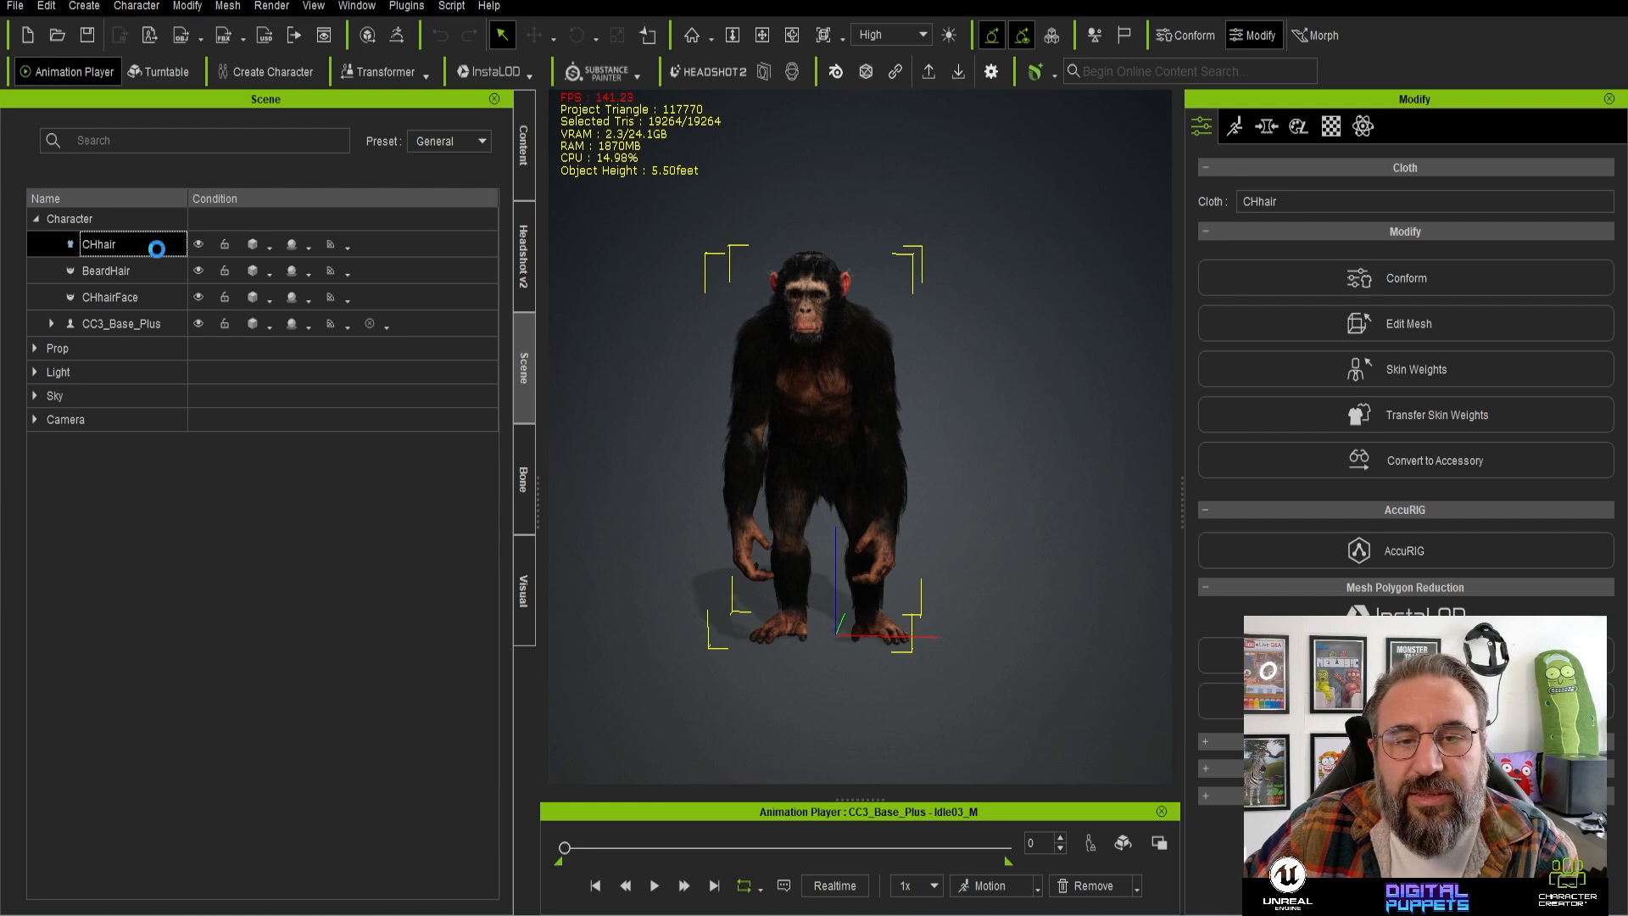
- Search all content for "super" and apply the Super_Suit_M_G cloth to the chimp with Keep Cloth Shape
{"action": "left_click", "coordinate": [526, 176]}
{"action": "double_click", "coordinate": [269, 320]}
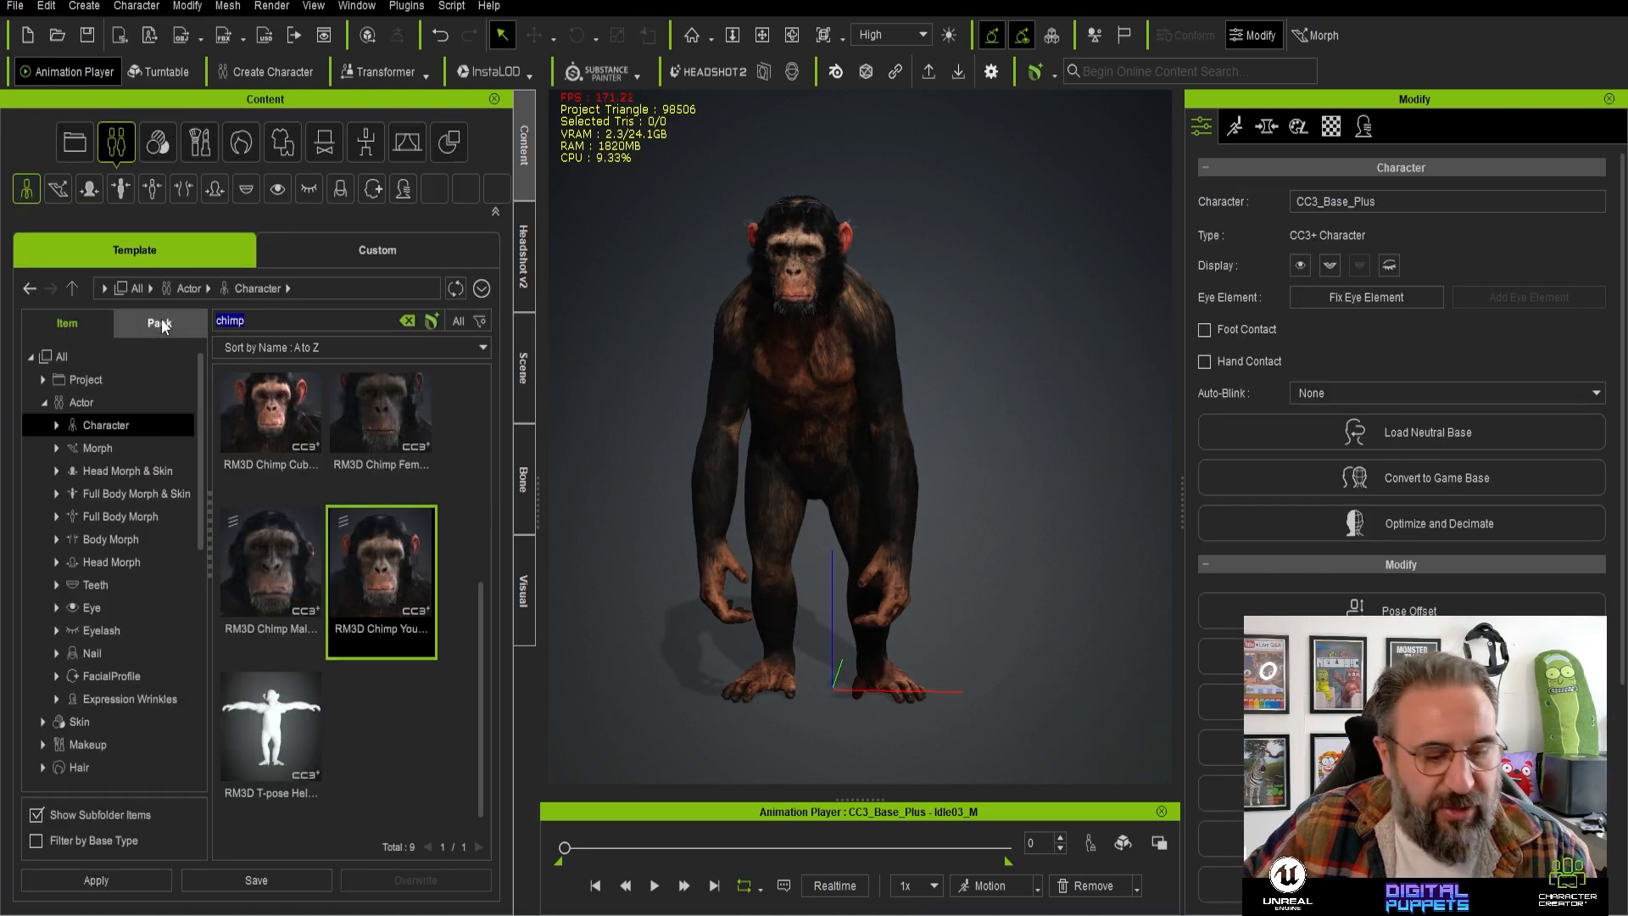
{"action": "type", "text": "super"}
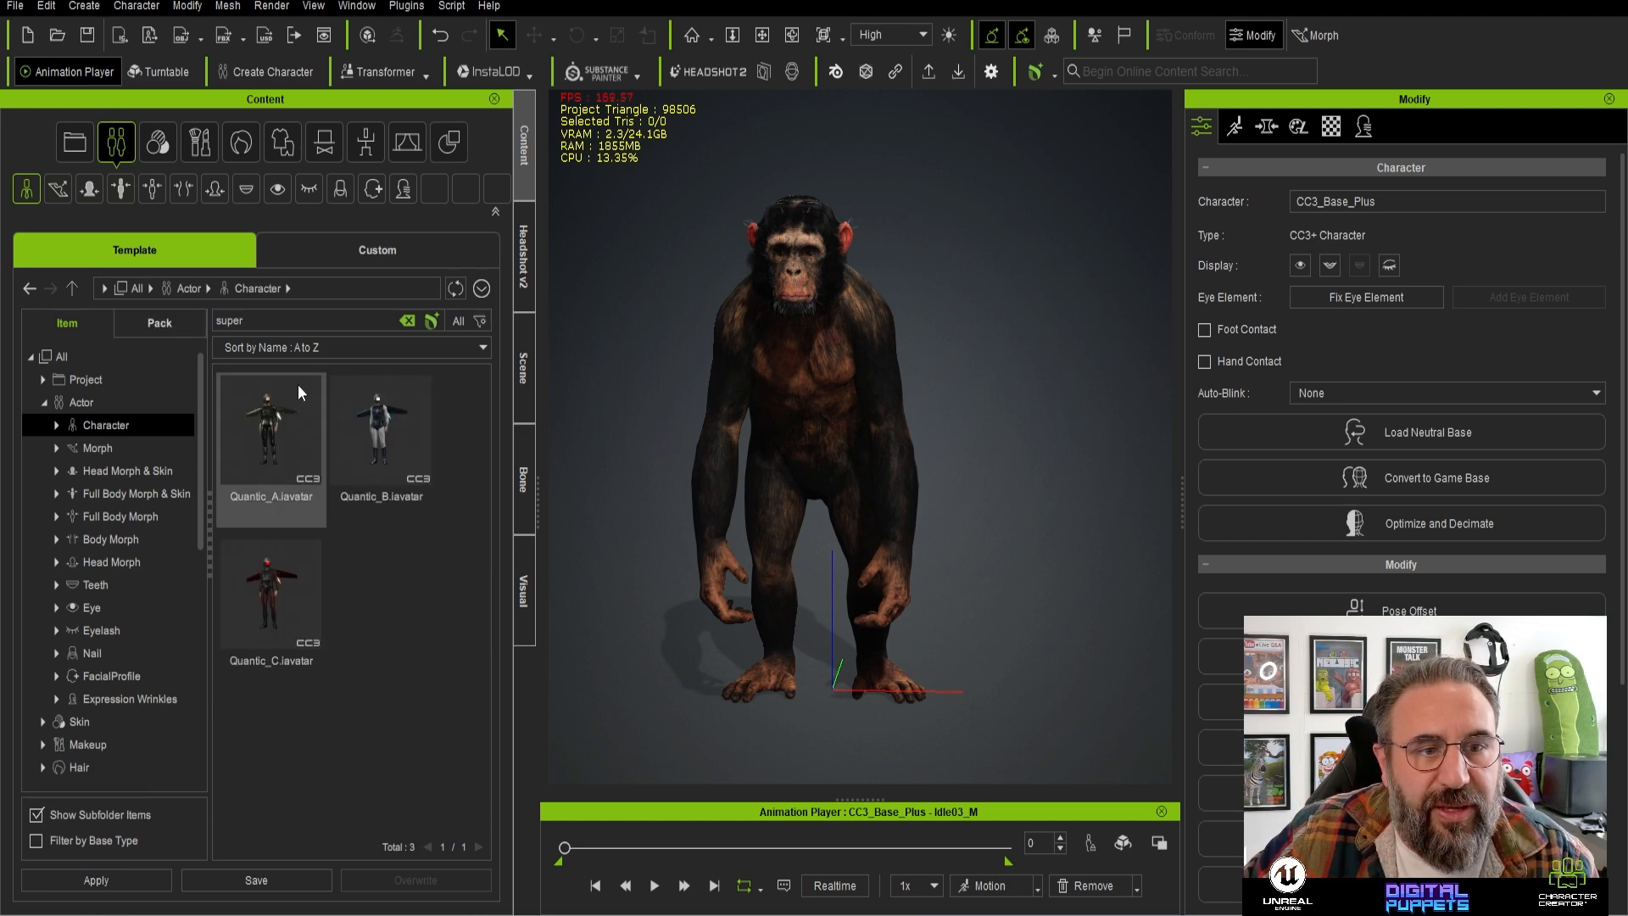
{"action": "left_click", "coordinate": [59, 357]}
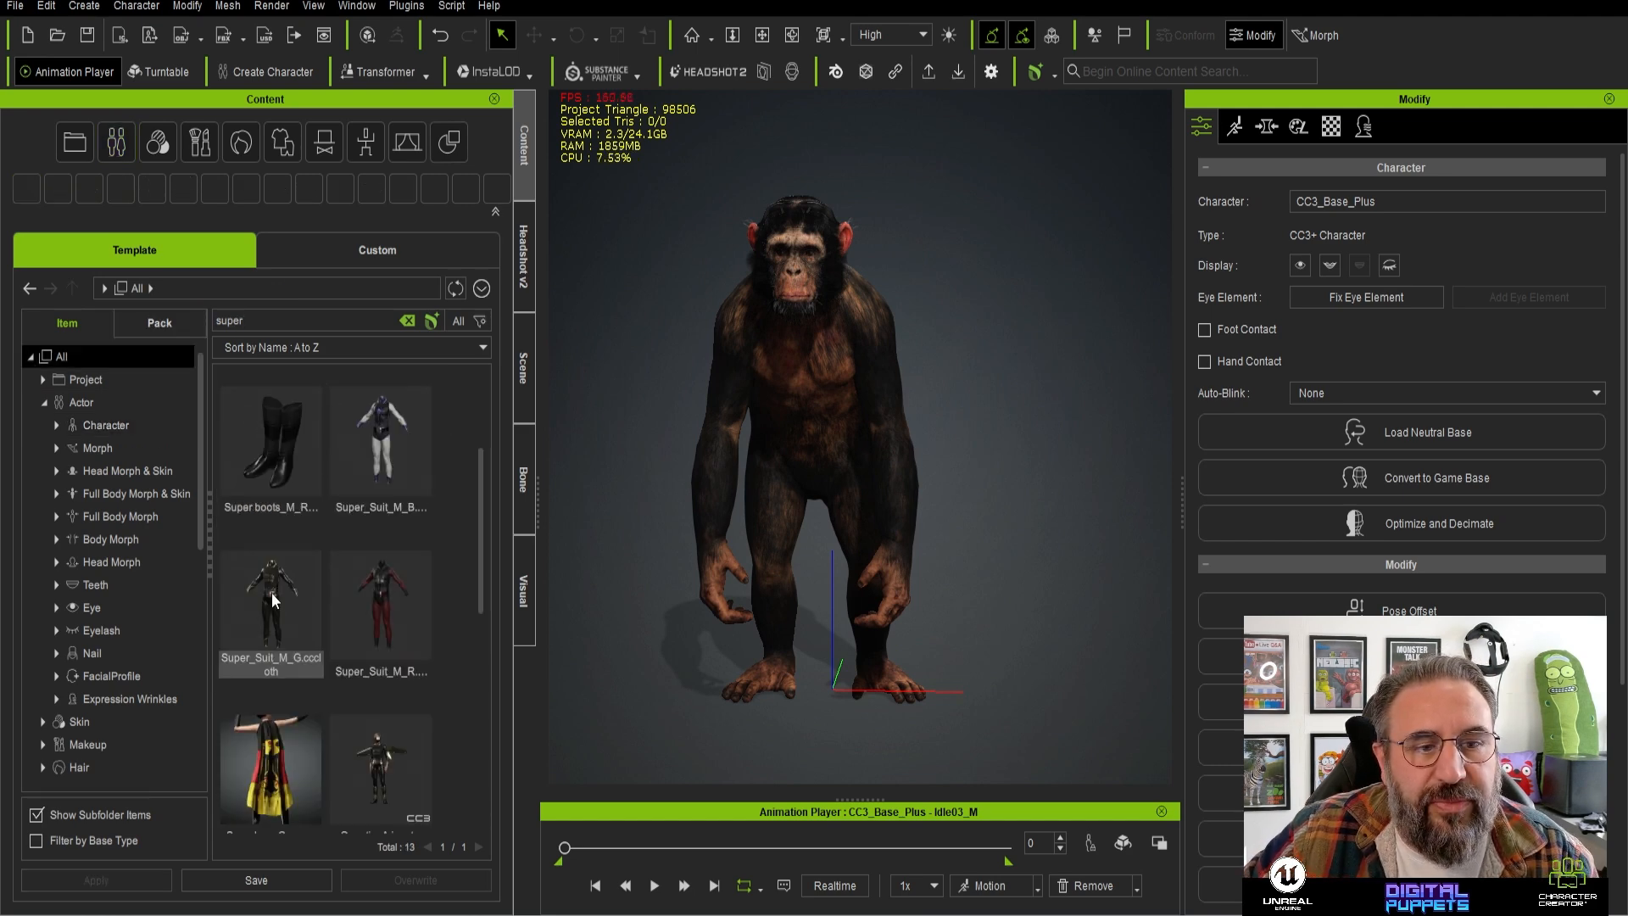
{"action": "double_click", "coordinate": [273, 599]}
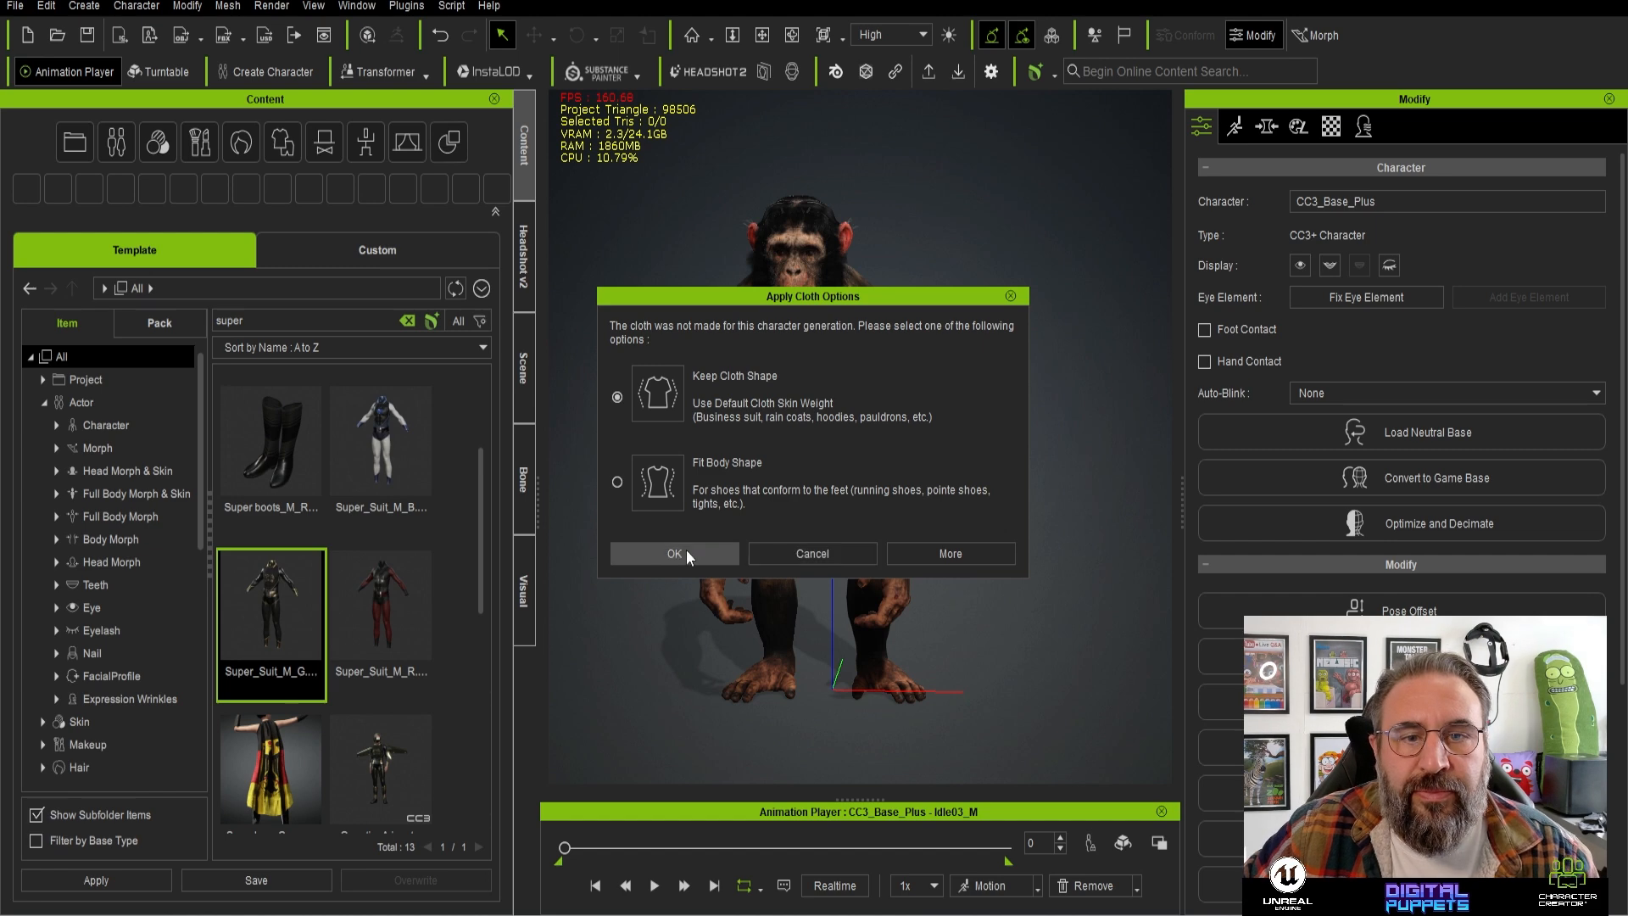
{"action": "left_click", "coordinate": [685, 553]}
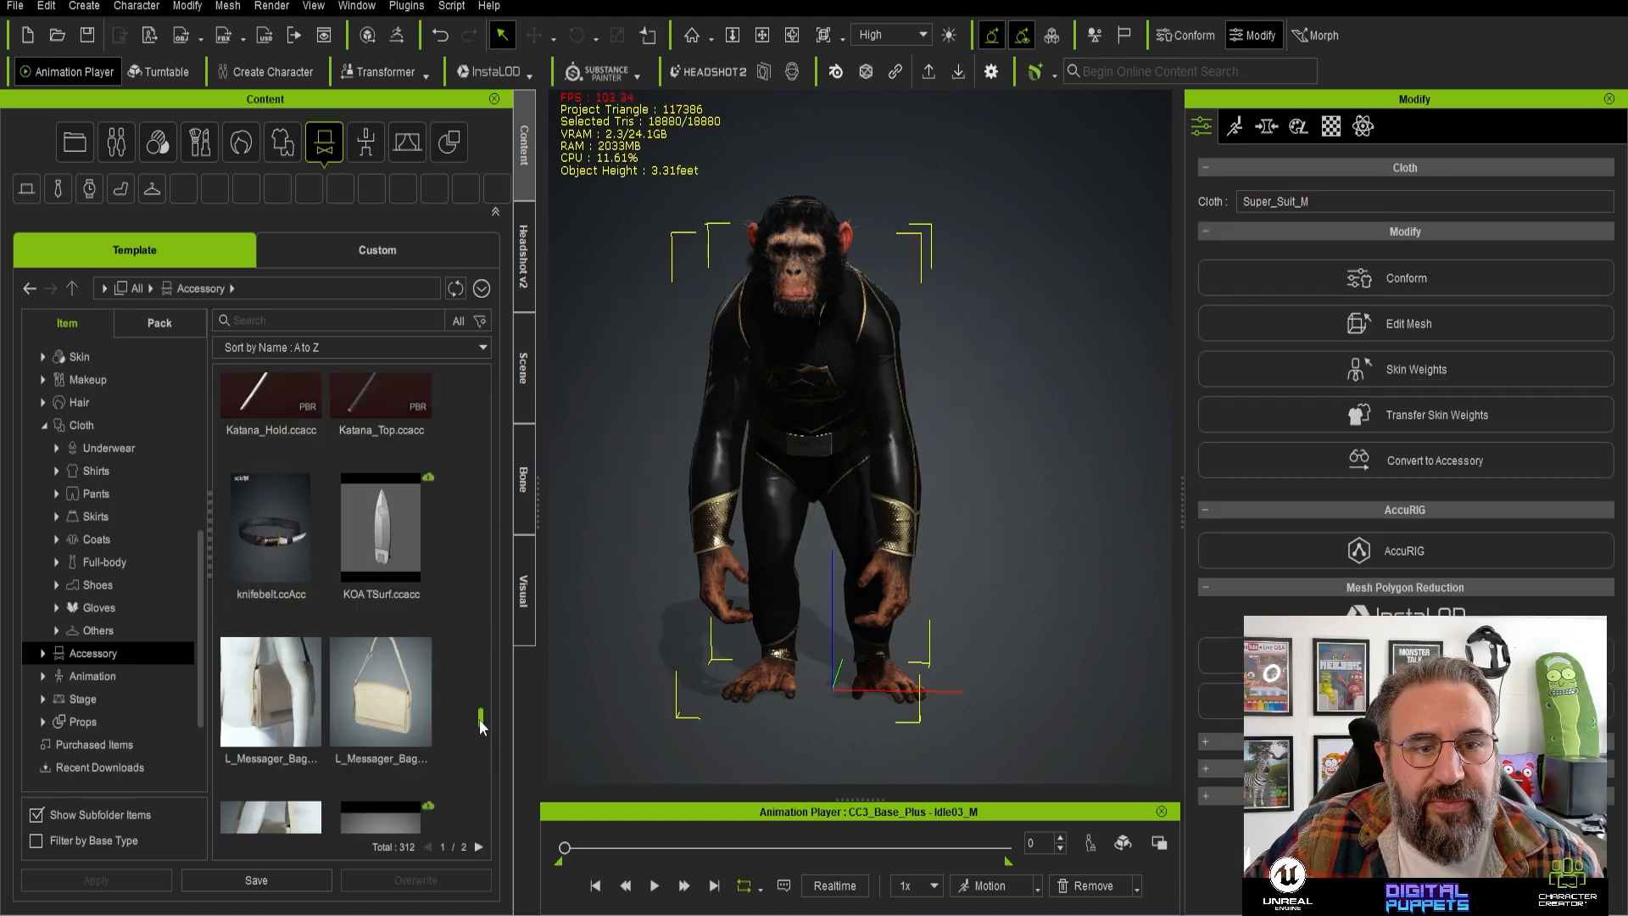
- Add the JetPack_Gold accessory to the chimp, plus the Goggles.ccacc accessory found by searching for "goggl"
{"action": "left_click_drag", "start_coordinate": [482, 722], "coordinate": [481, 711]}
{"action": "double_click", "coordinate": [407, 606]}
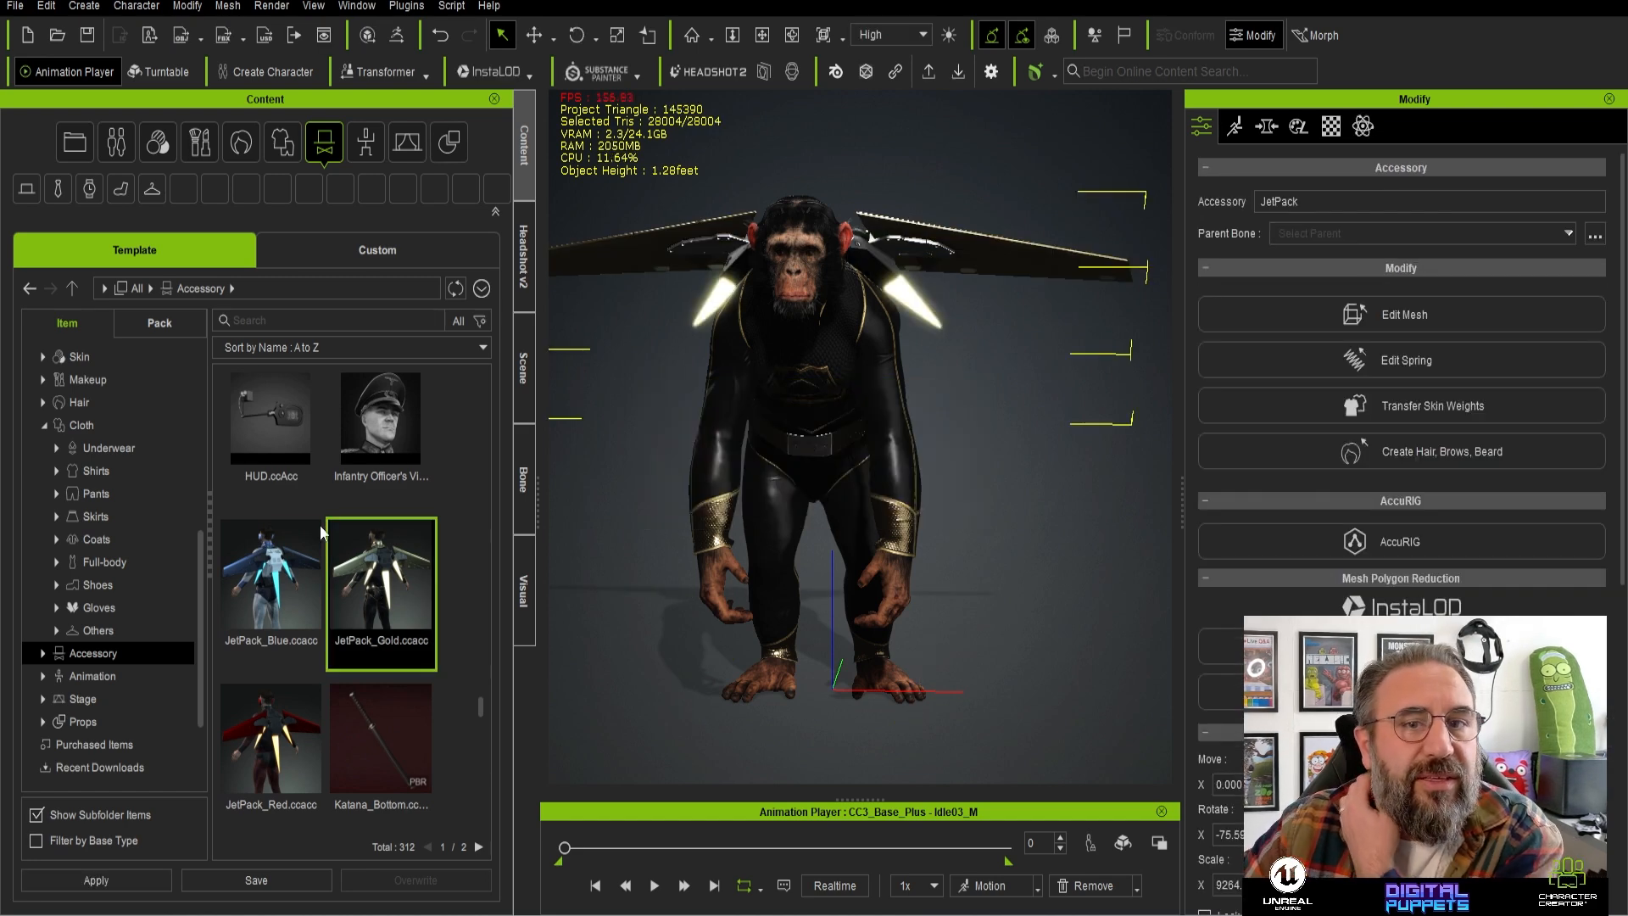
{"action": "left_click", "coordinate": [263, 322]}
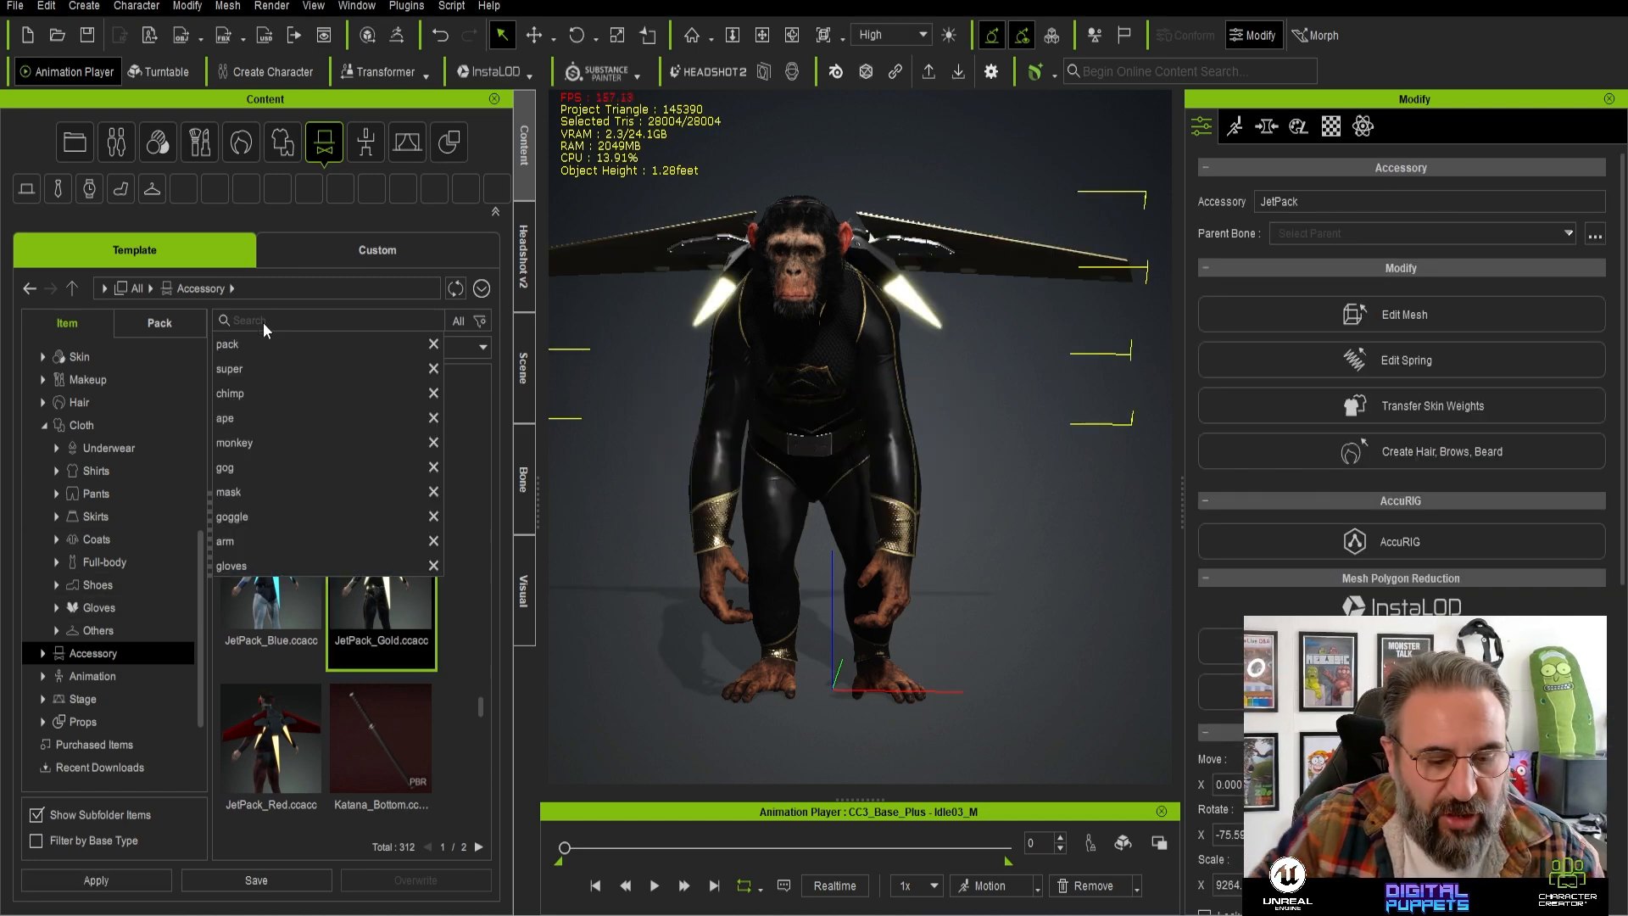
{"action": "type", "text": "goggl"}
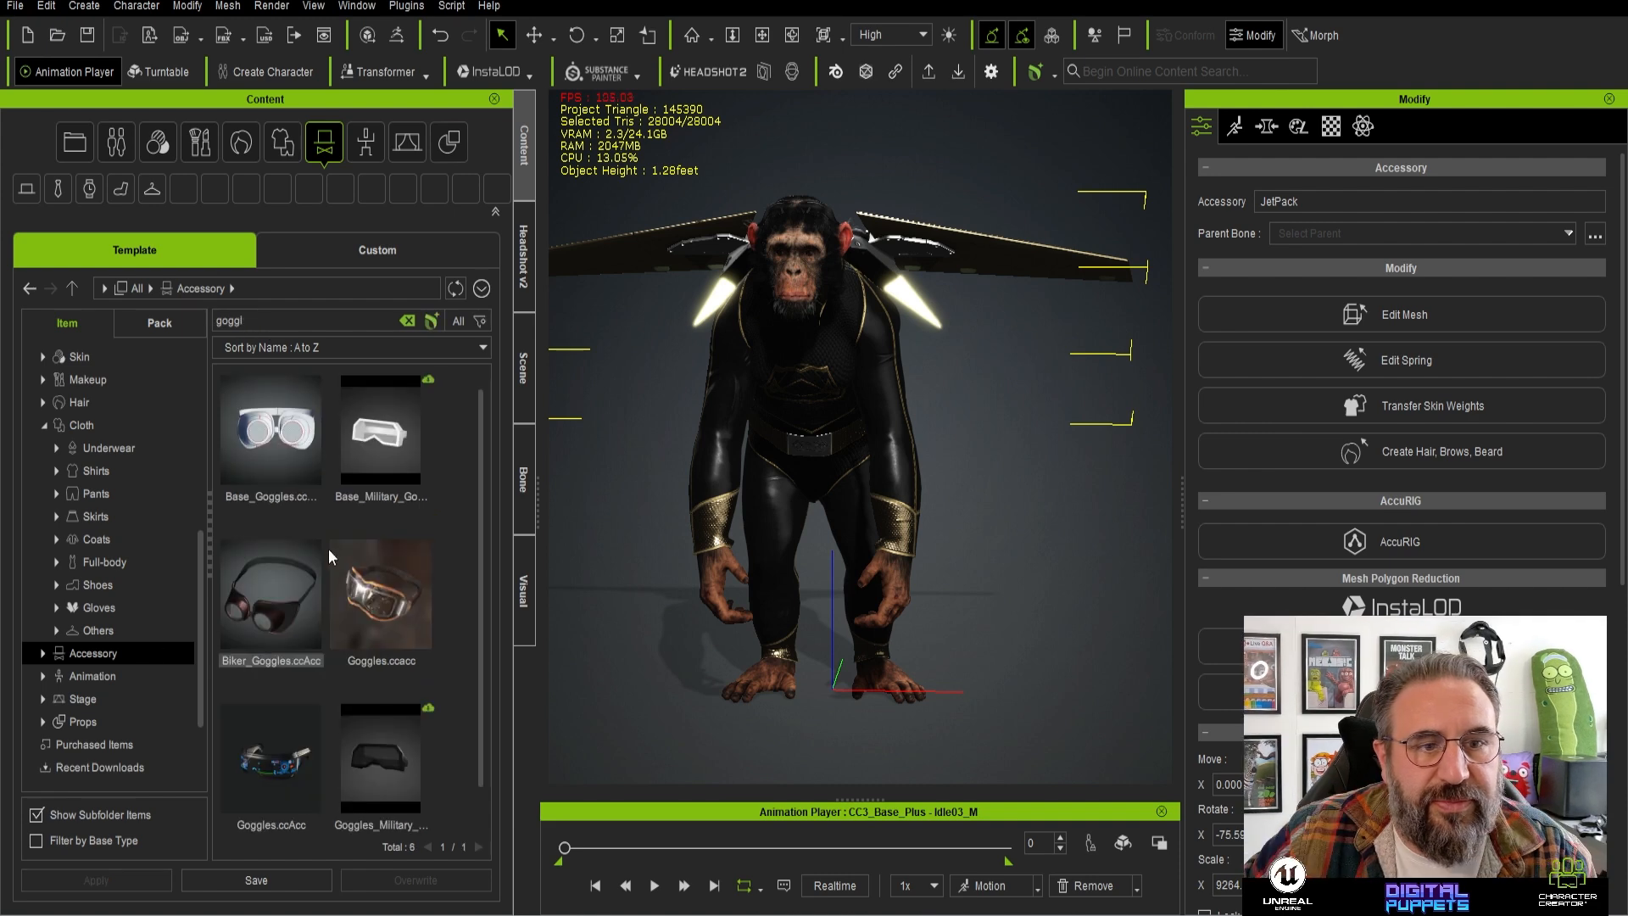
{"action": "double_click", "coordinate": [413, 613]}
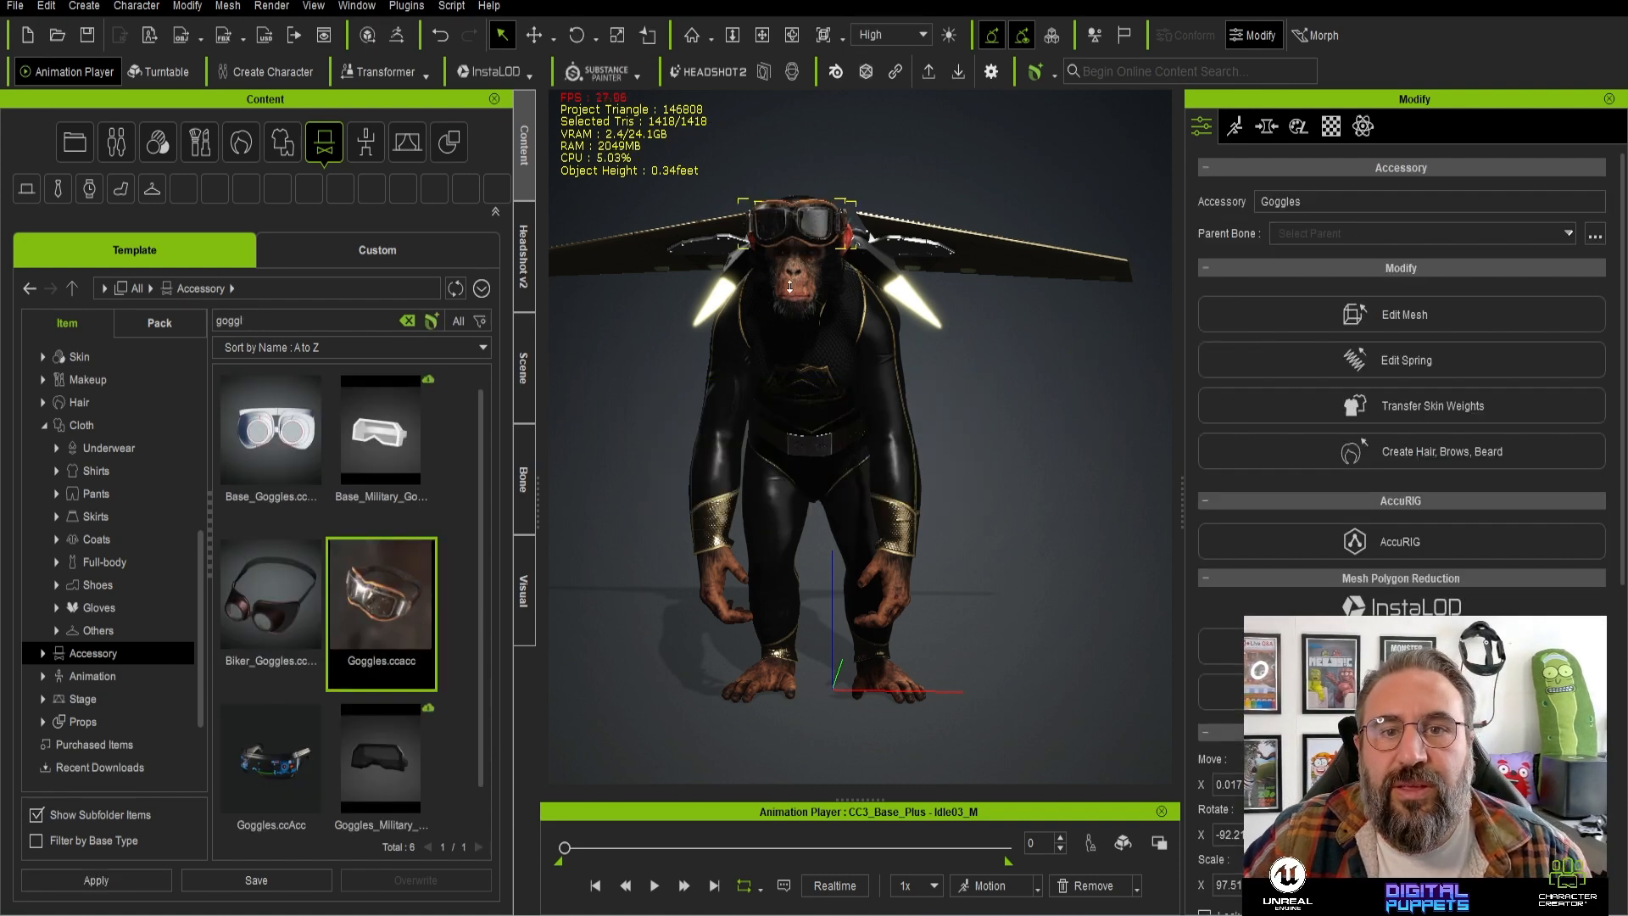
- Move the goggles down over the chimp's eyes and align them with the face from the side view
{"action": "scroll", "coordinate": [790, 287], "scroll_direction": "up", "scroll_amount": 1}
{"action": "left_click", "coordinate": [535, 35]}
{"action": "right_click_drag", "start_coordinate": [905, 353], "coordinate": [534, 411]}
{"action": "scroll", "coordinate": [814, 155], "scroll_direction": "up", "scroll_amount": 1}
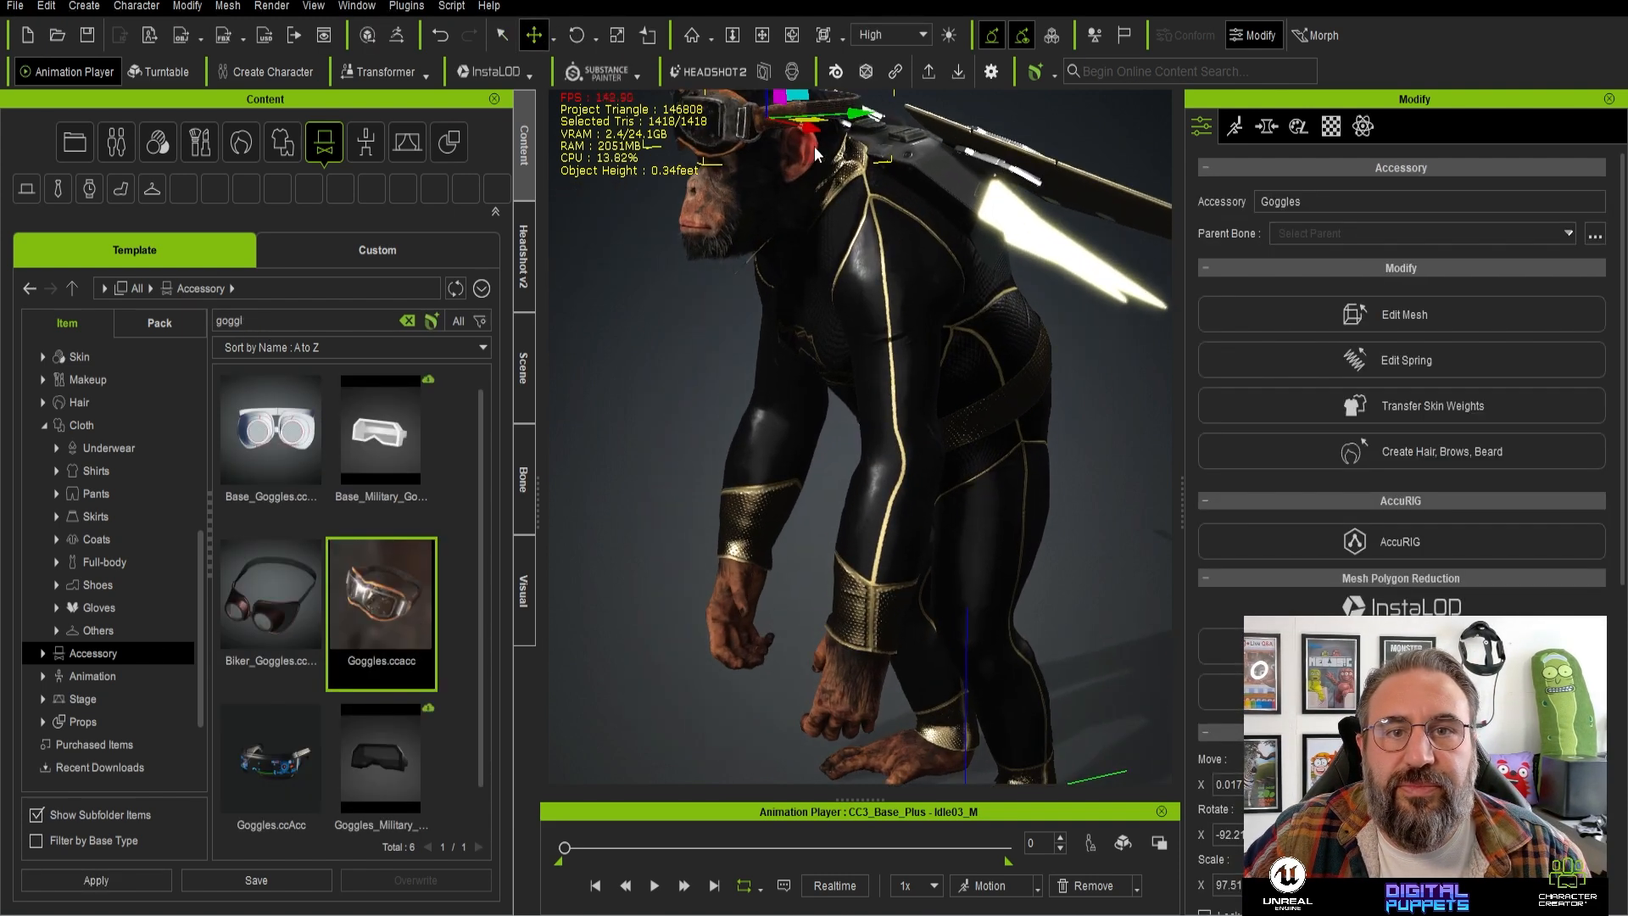
{"action": "middle_click_drag", "start_coordinate": [774, 402], "coordinate": [862, 649]}
{"action": "left_click_drag", "start_coordinate": [884, 333], "coordinate": [890, 373]}
{"action": "right_click_drag", "start_coordinate": [891, 373], "coordinate": [947, 349]}
{"action": "scroll", "coordinate": [947, 349], "scroll_direction": "up", "scroll_amount": 2}
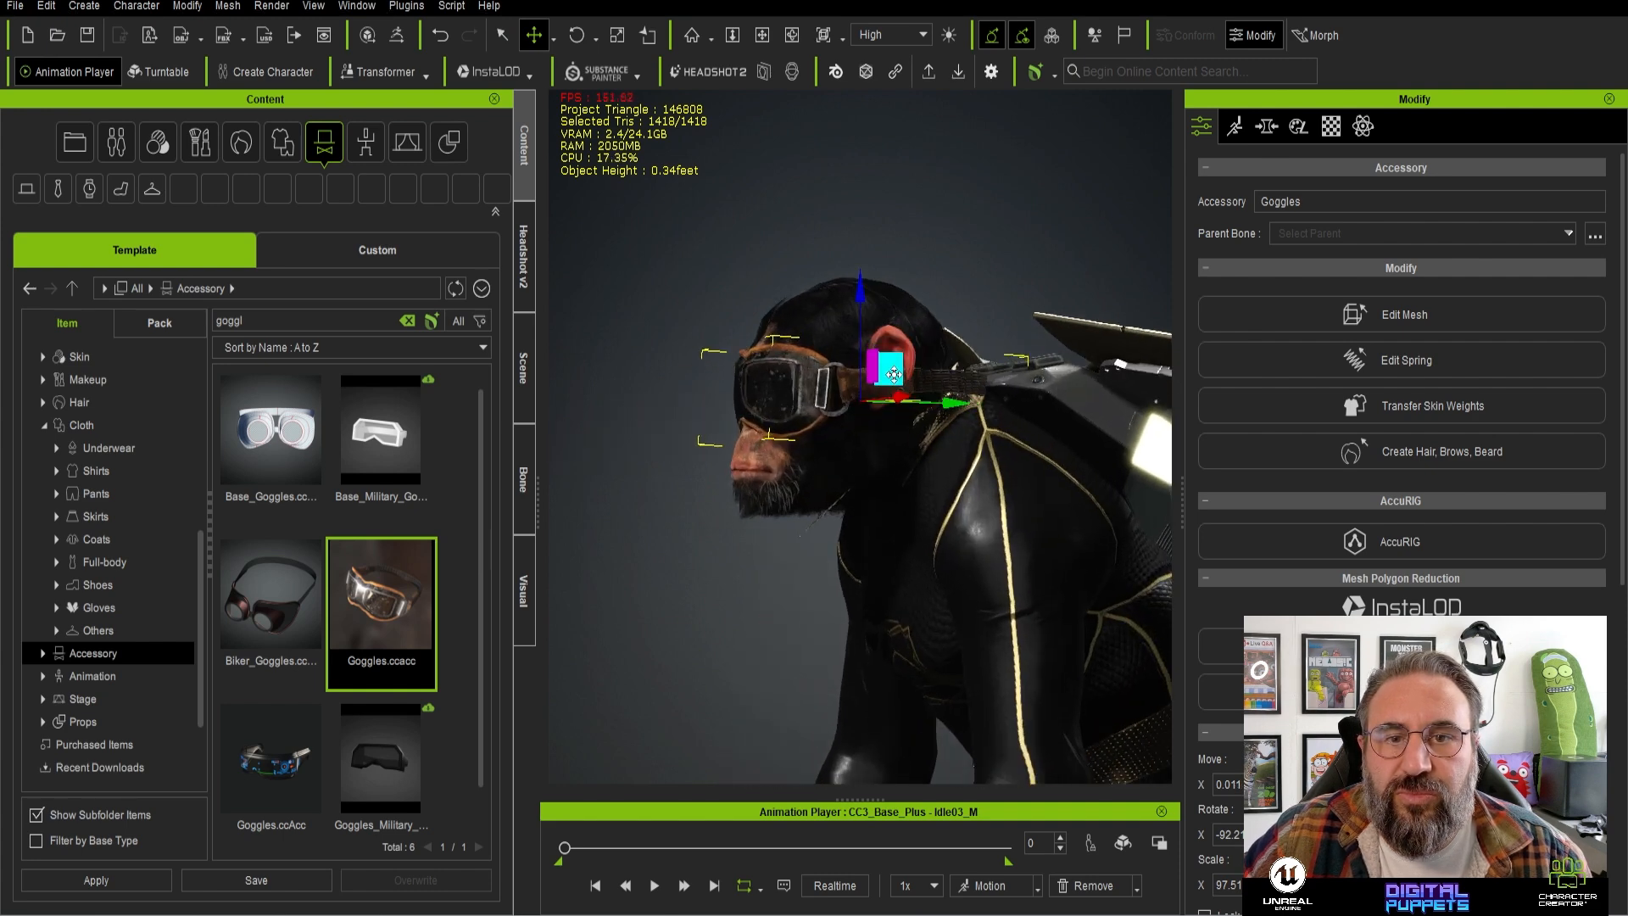
{"action": "left_click_drag", "start_coordinate": [893, 374], "coordinate": [888, 361]}
{"action": "right_click_drag", "start_coordinate": [888, 361], "coordinate": [1218, 404]}
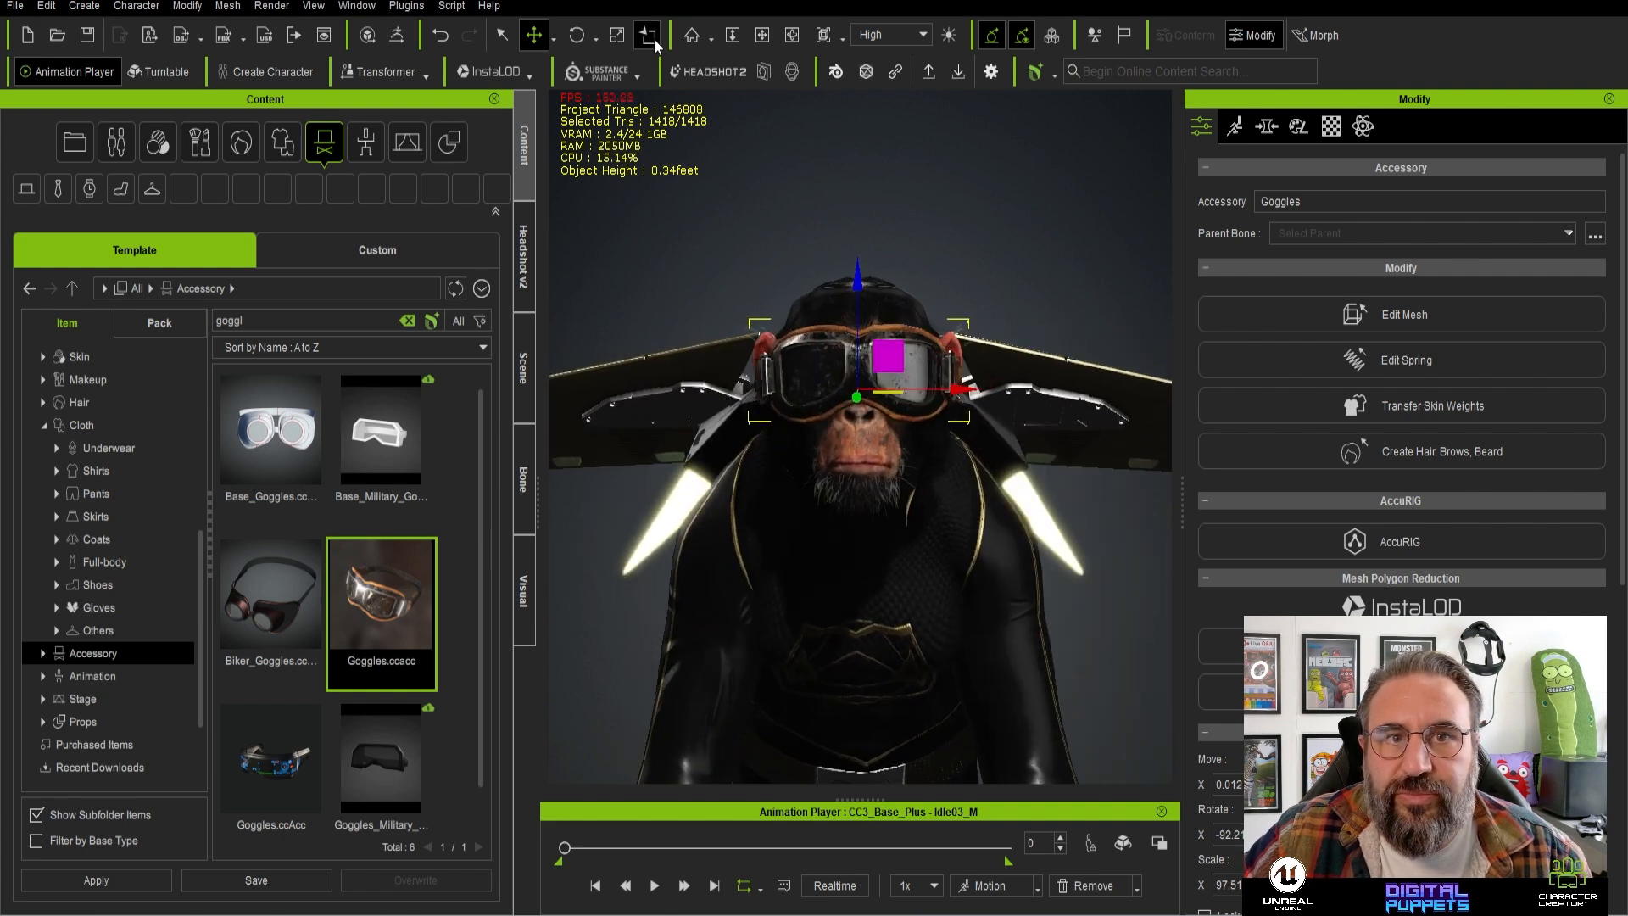
- Scale the goggles down to about 76 on X and reposition them to fit the chimp's face
{"action": "left_click", "coordinate": [616, 35]}
{"action": "right_click_drag", "start_coordinate": [818, 420], "coordinate": [975, 435]}
{"action": "left_click_drag", "start_coordinate": [857, 389], "coordinate": [806, 406]}
{"action": "left_click", "coordinate": [534, 37]}
{"action": "right_click_drag", "start_coordinate": [806, 406], "coordinate": [585, 447]}
{"action": "scroll", "coordinate": [849, 502], "scroll_direction": "down", "scroll_amount": 2}
{"action": "middle_click_drag", "start_coordinate": [1025, 611], "coordinate": [949, 460]}
{"action": "scroll", "coordinate": [933, 500], "scroll_direction": "down", "scroll_amount": 3}
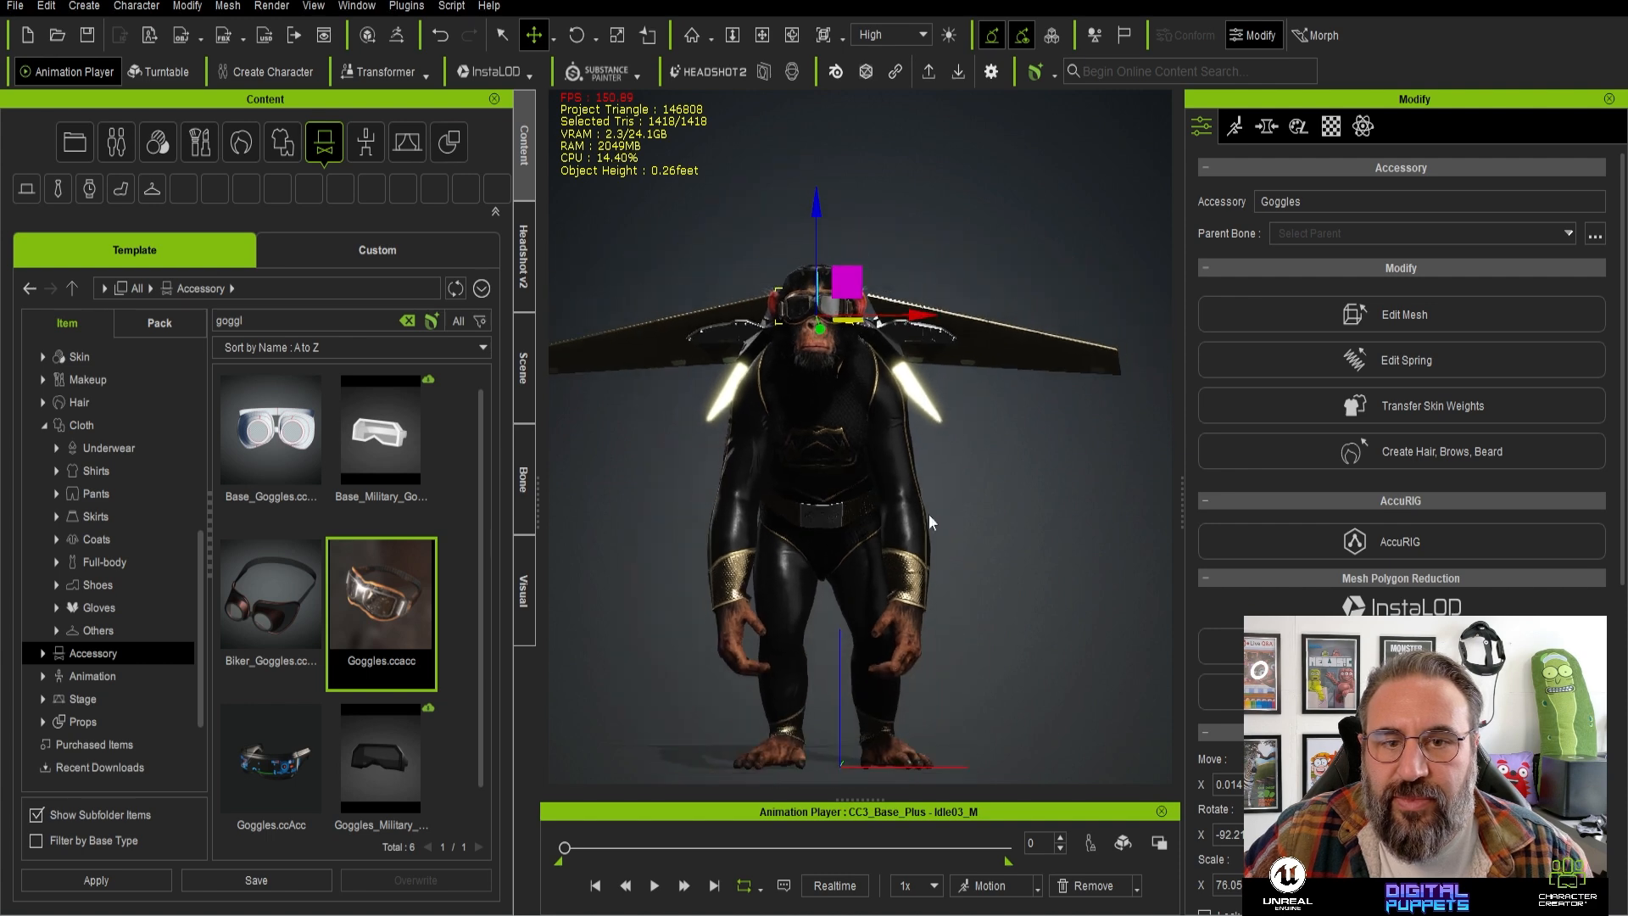
{"action": "middle_click_drag", "start_coordinate": [928, 514], "coordinate": [933, 471]}
- Search the Cloth content for "glove" and apply the Alloy_Arm gloves to the chimp
{"action": "key", "text": "BackSpace"}
{"action": "key", "text": "BackSpace"}
{"action": "key", "text": "BackSpace"}
{"action": "key", "text": "BackSpace"}
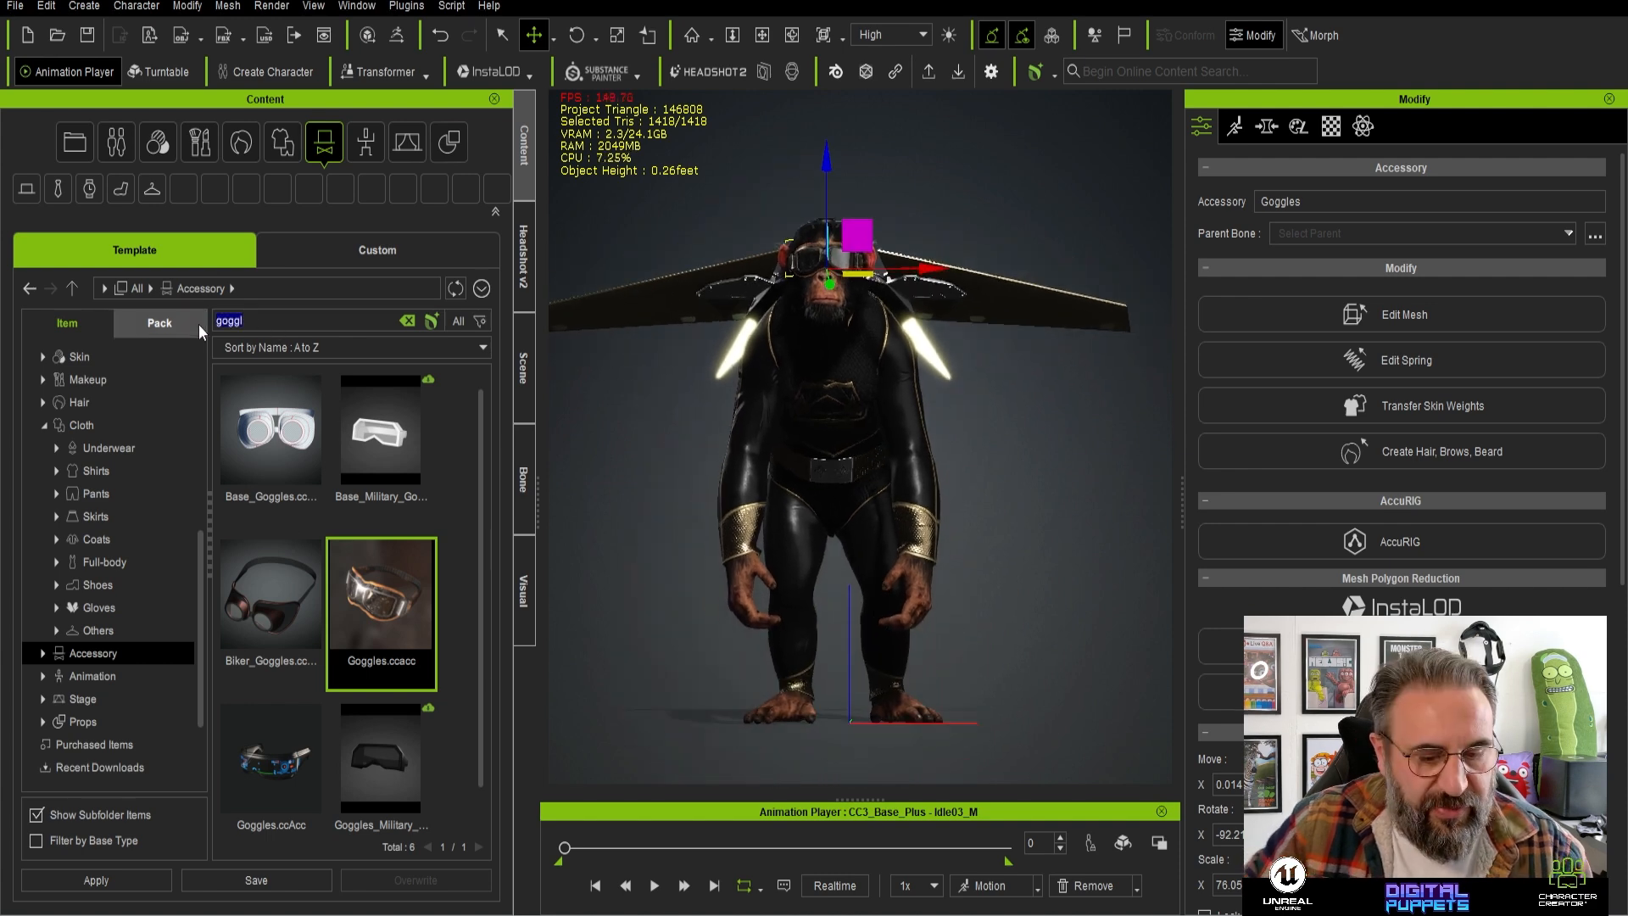
{"action": "type", "text": "love"}
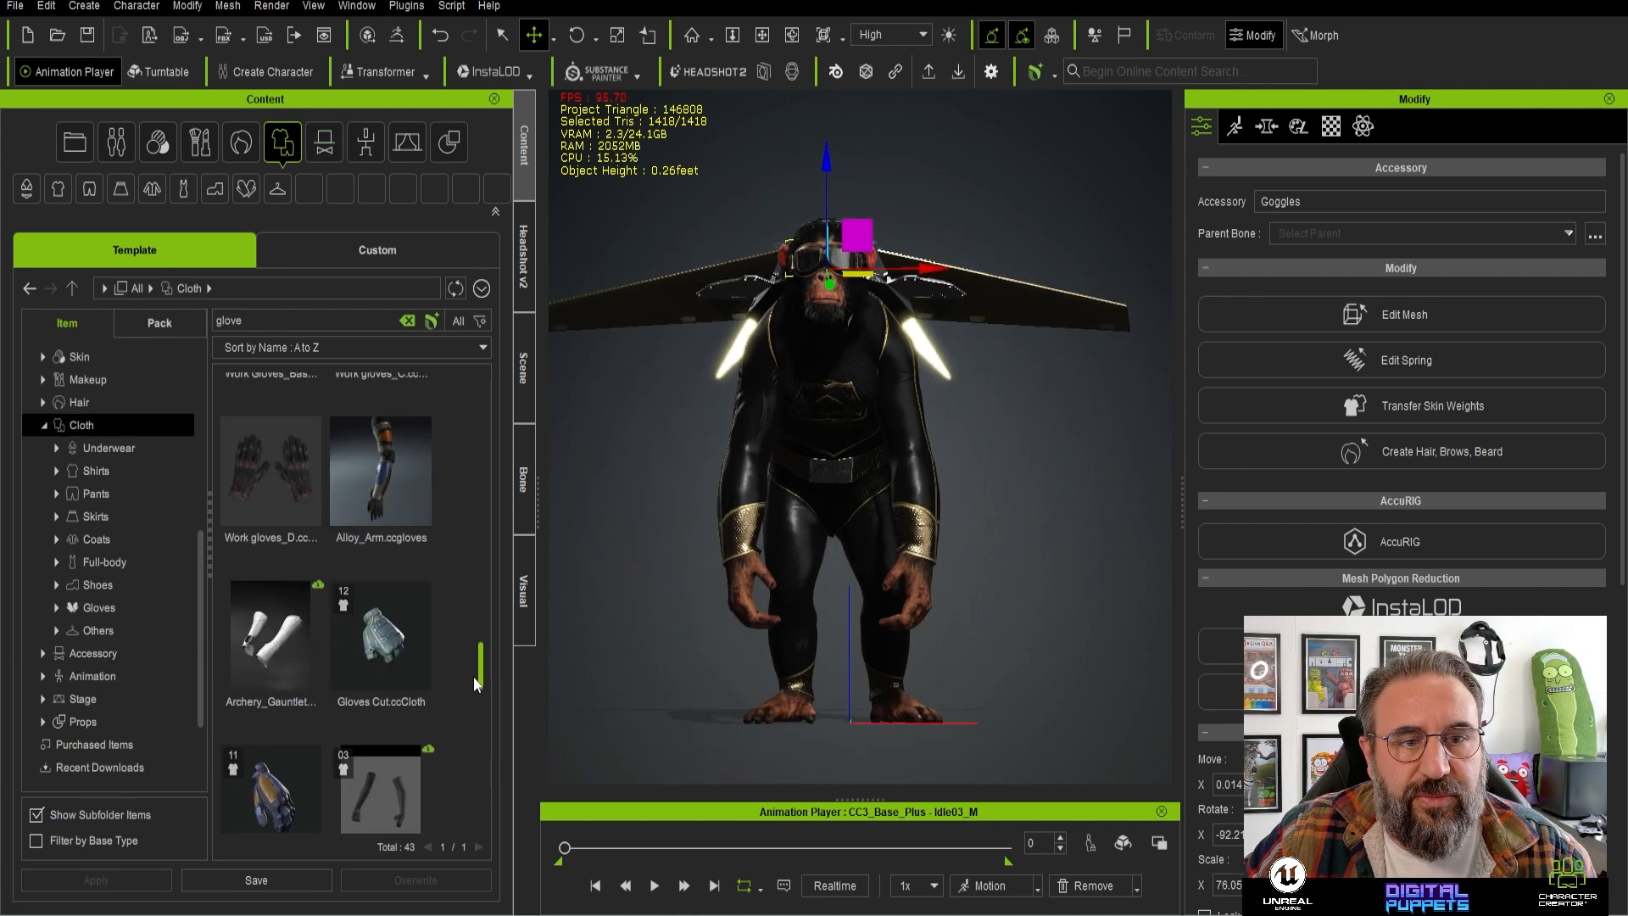
{"action": "mouse_move", "coordinate": [474, 676]}
{"action": "left_mouse_down"}
{"action": "mouse_move", "coordinate": [476, 660]}
{"action": "mouse_move", "coordinate": [476, 675]}
{"action": "left_mouse_up"}
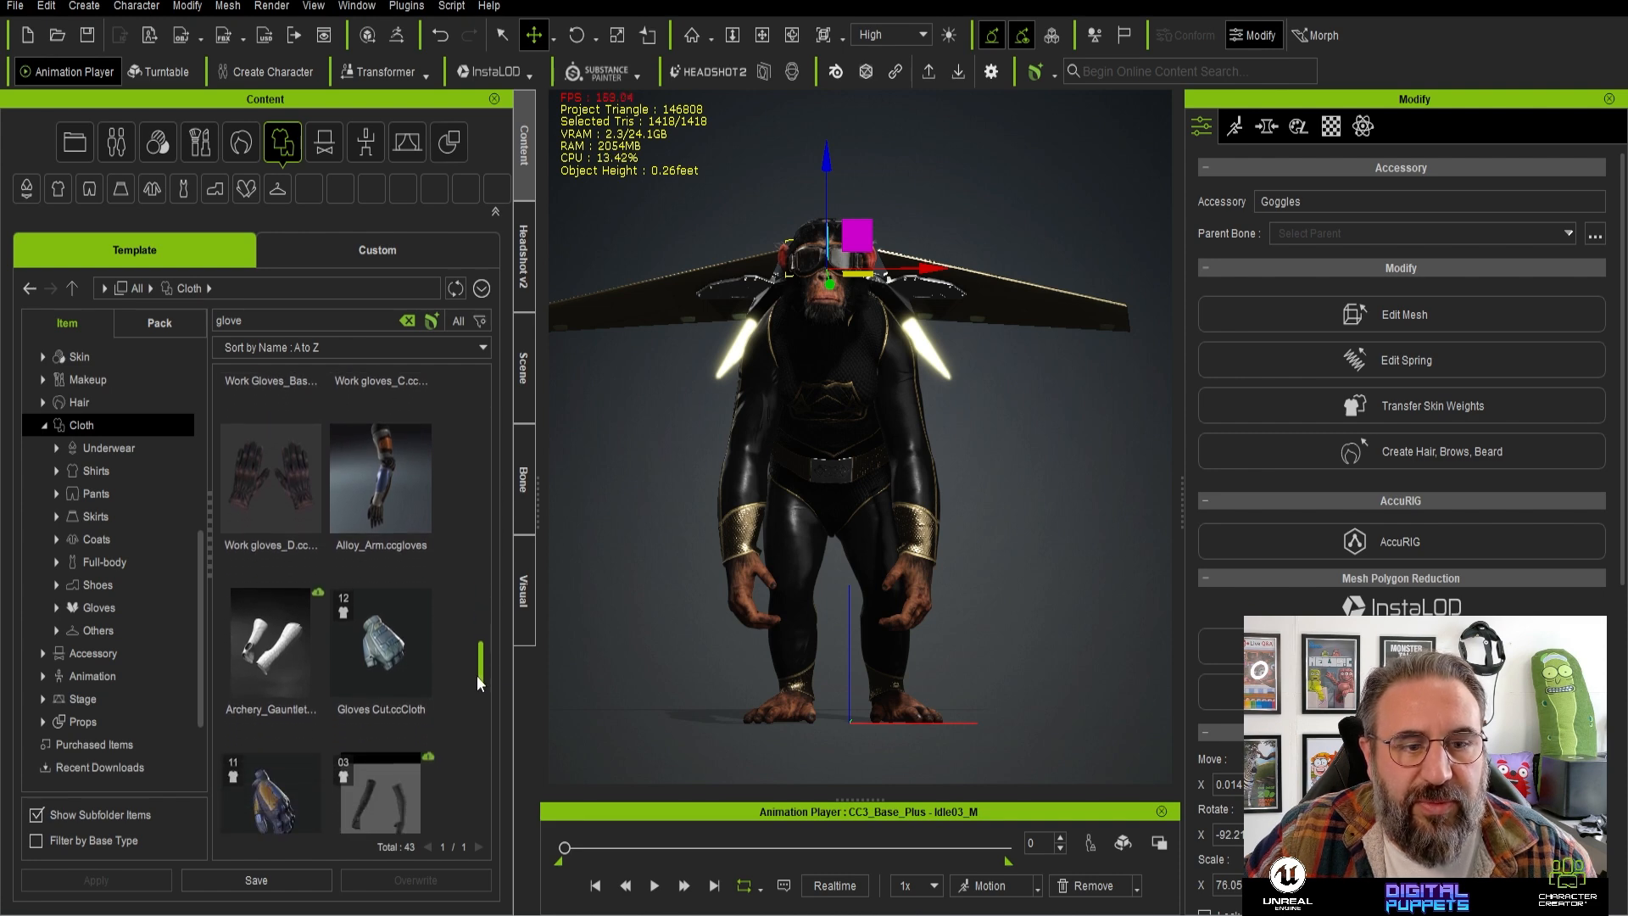
{"action": "double_click", "coordinate": [365, 475]}
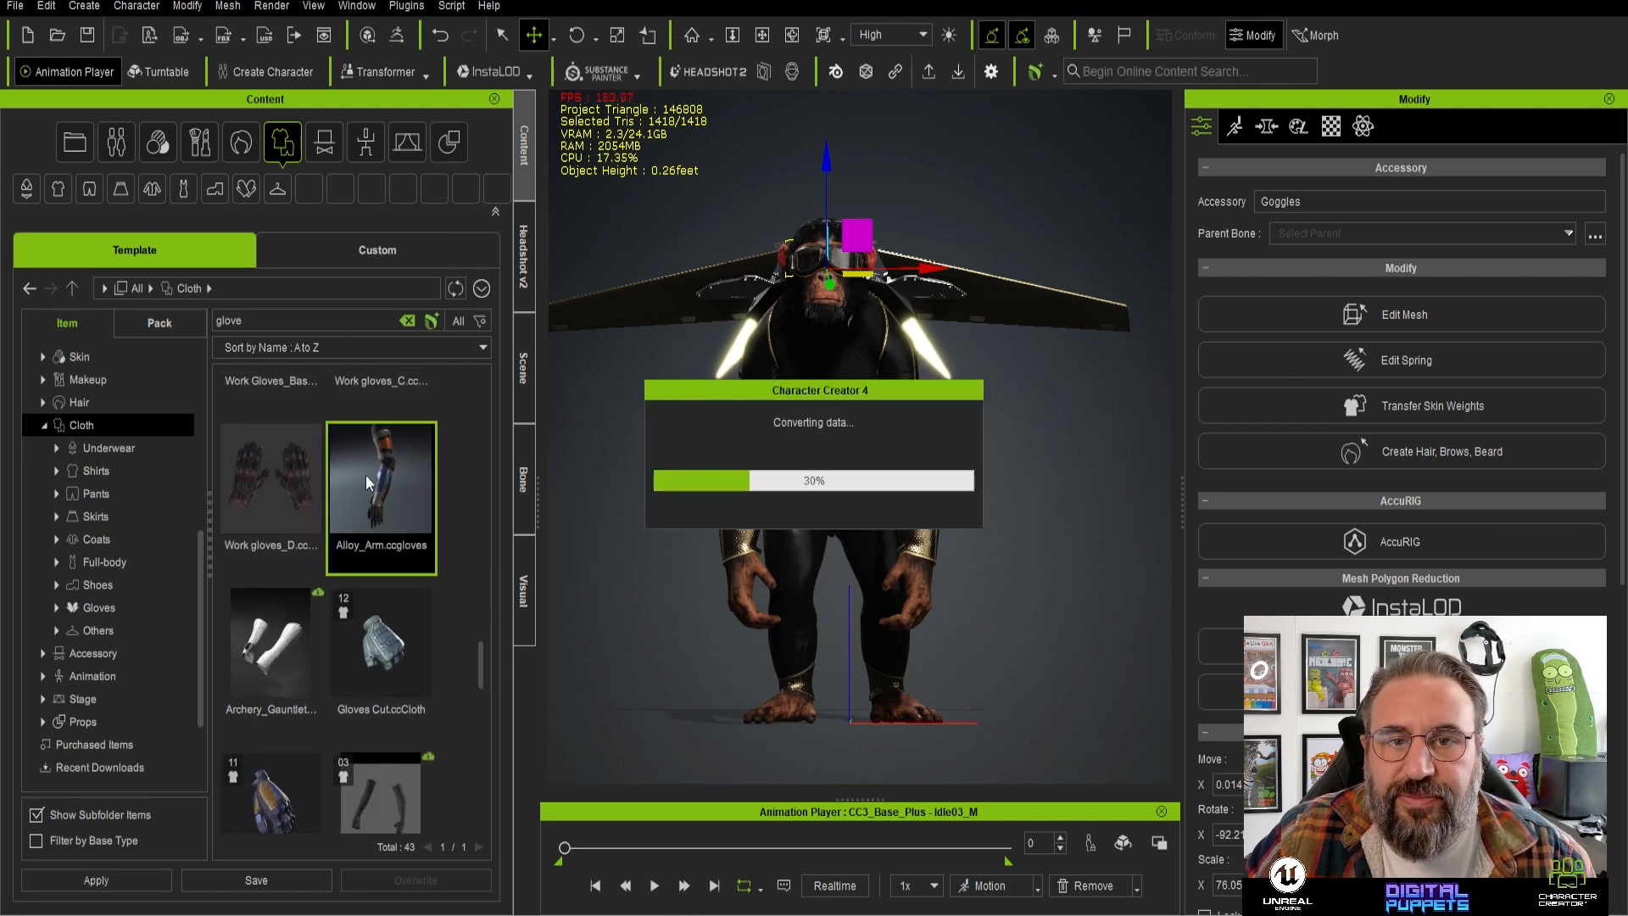
{"action": "right_click_drag", "start_coordinate": [947, 527], "coordinate": [856, 661]}
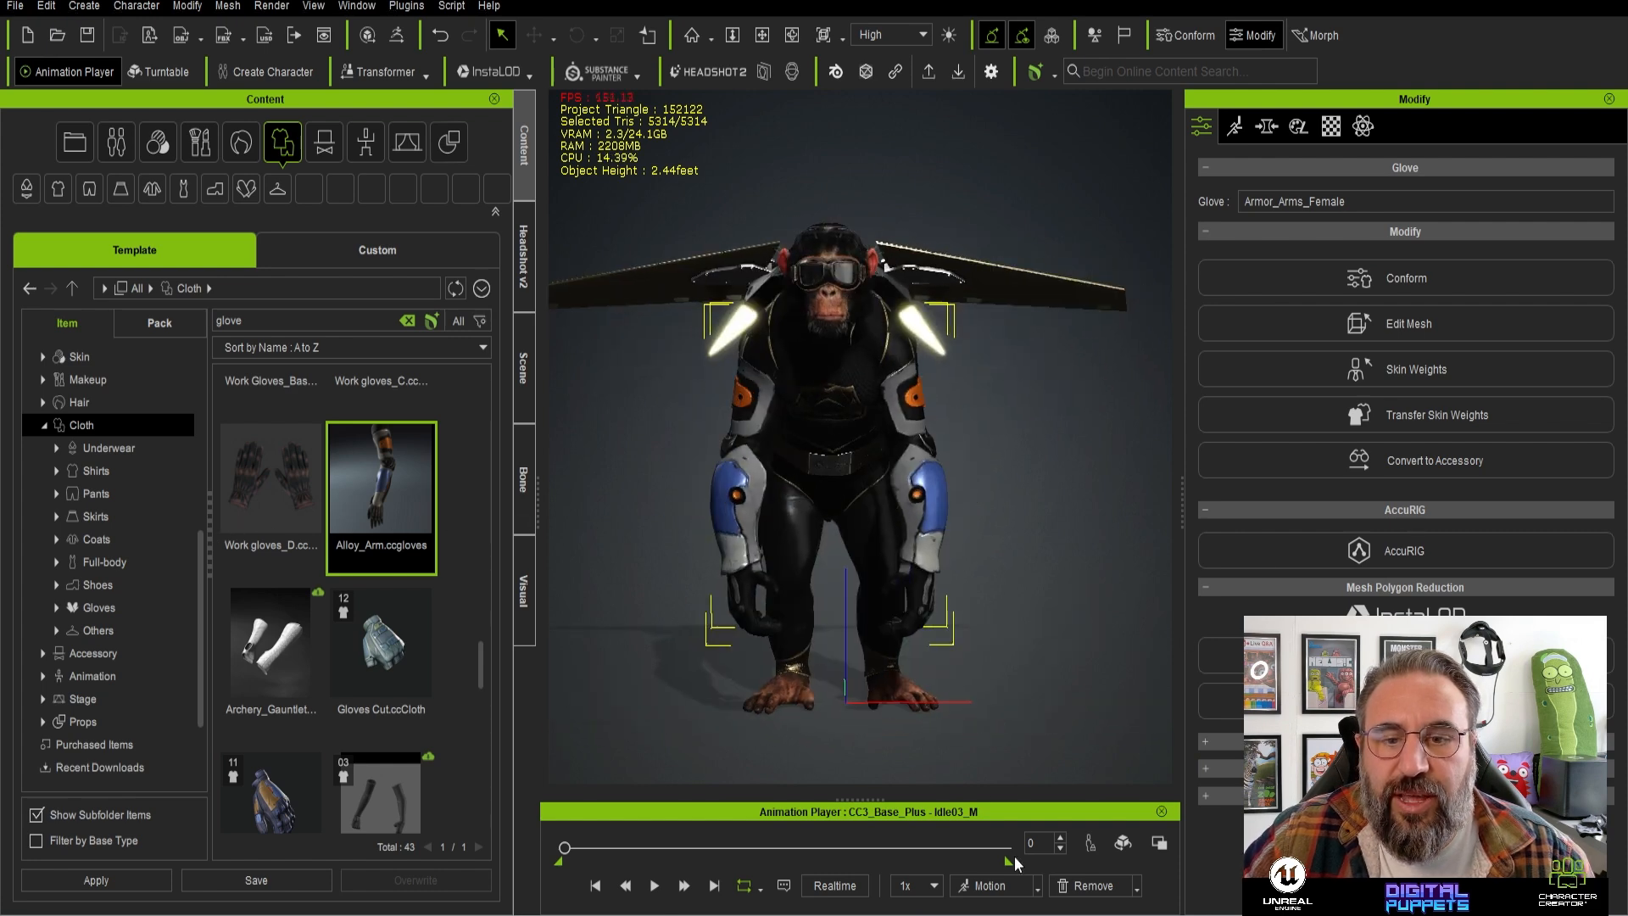
- Apply the male Walk_M motion to the chimp, play it to preview the outfit in movement, and stop playback
{"action": "left_click", "coordinate": [1036, 886]}
{"action": "mouse_move", "coordinate": [1060, 570]}
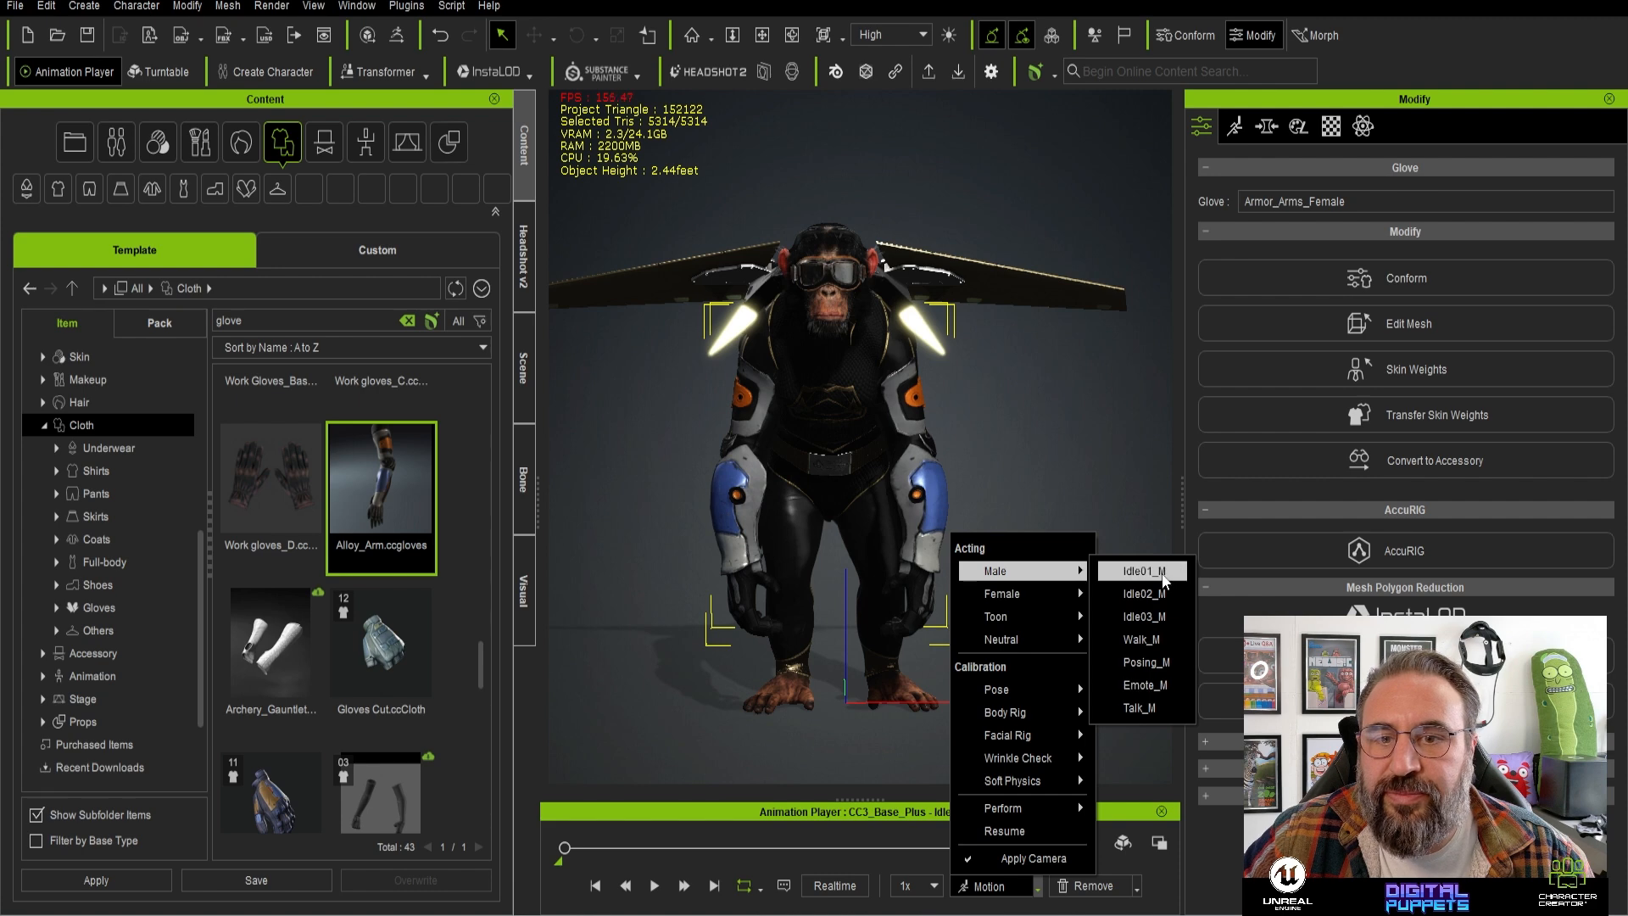
{"action": "left_click", "coordinate": [1159, 641]}
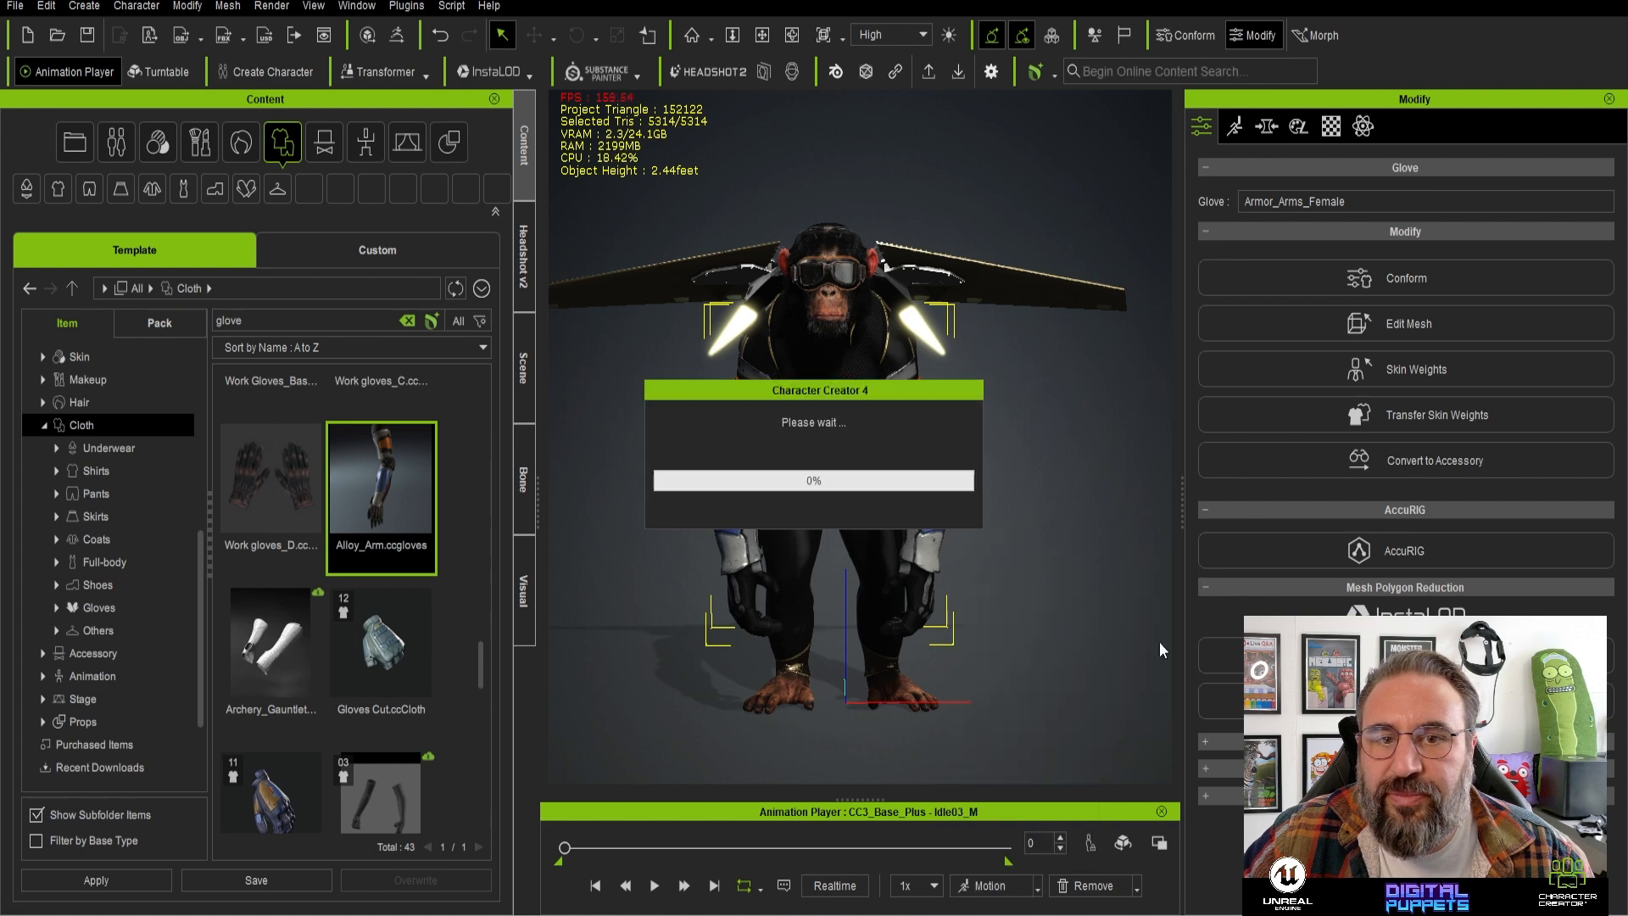
{"action": "left_click", "coordinate": [657, 886]}
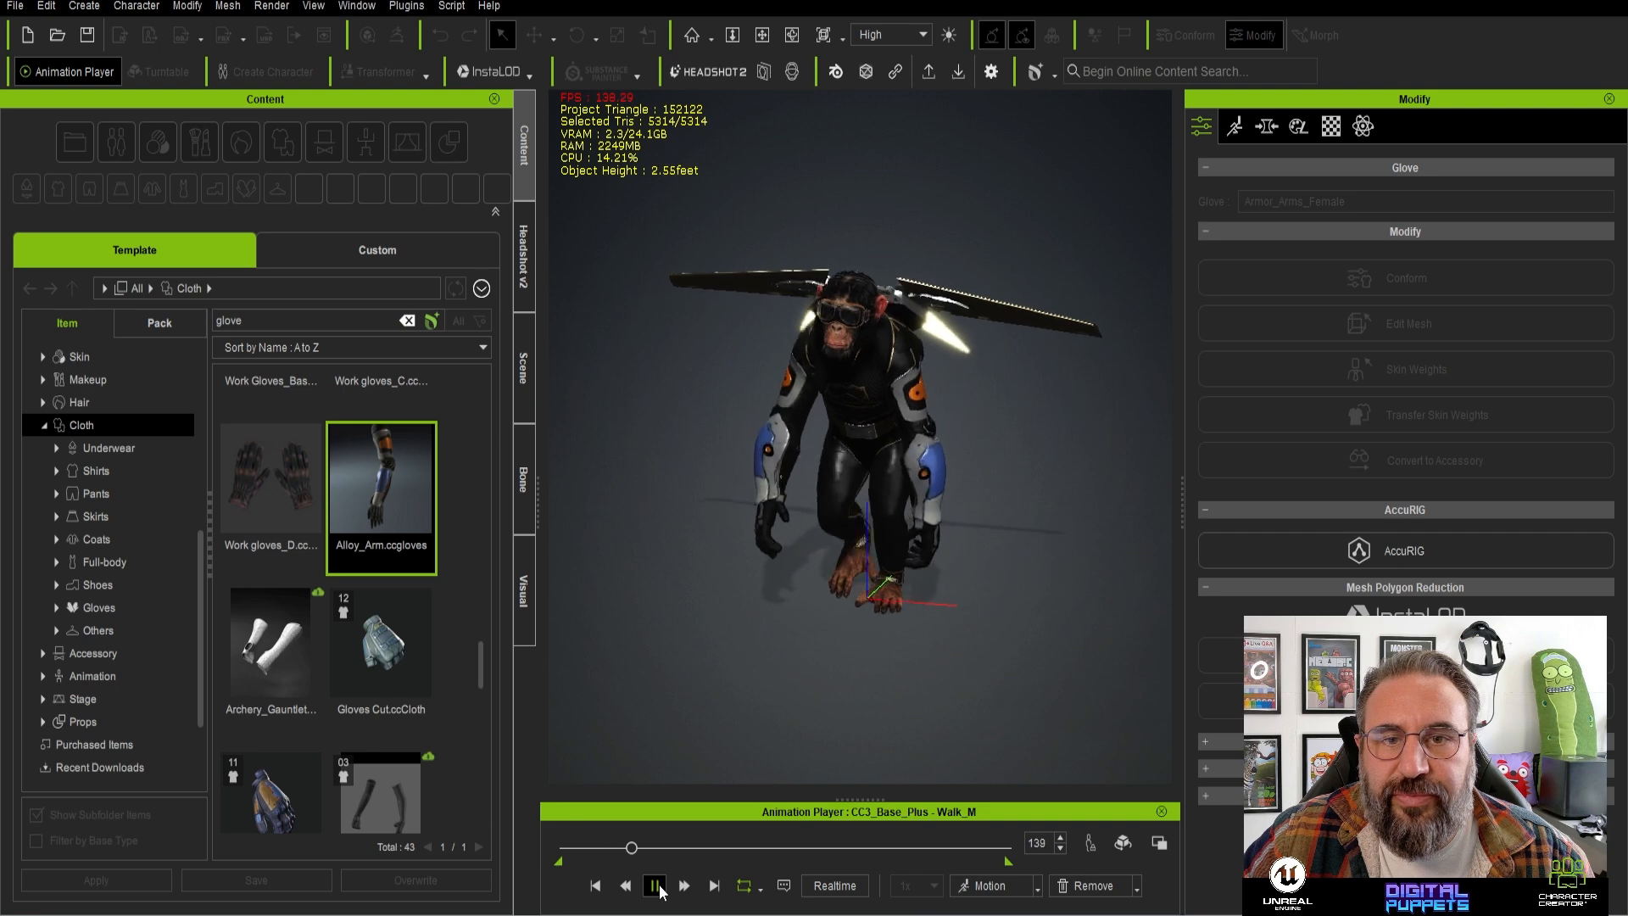
{"action": "left_click", "coordinate": [656, 886]}
- Remove the walk motion and reset the chimp to a T-pose
{"action": "left_click", "coordinate": [1137, 886]}
{"action": "left_click", "coordinate": [1102, 762]}
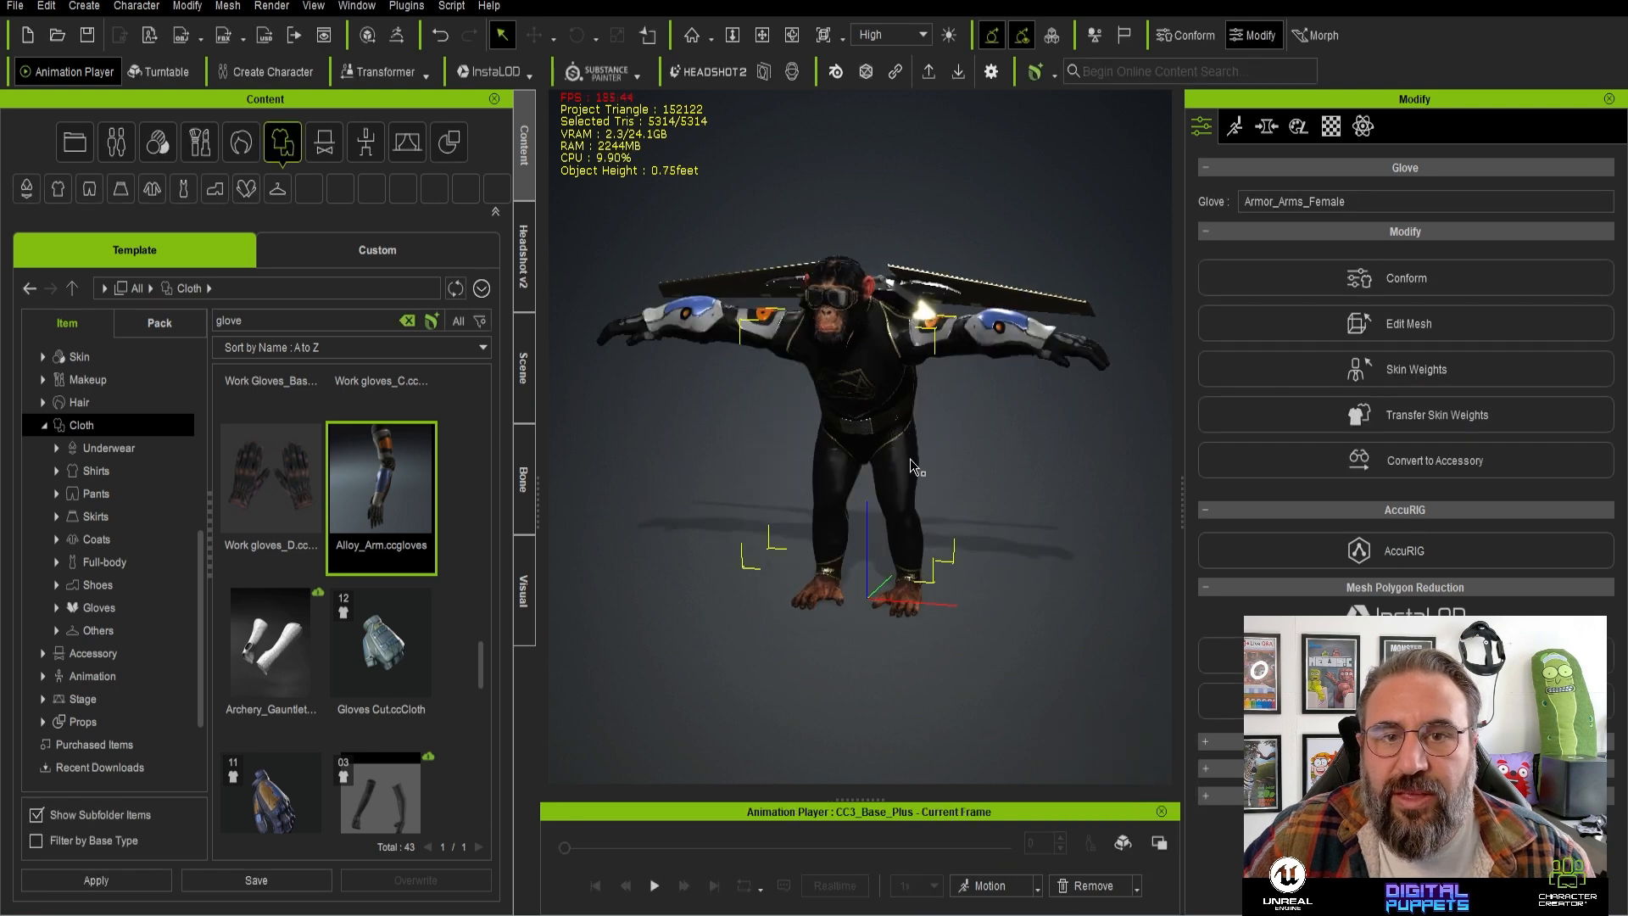
{"action": "right_click_drag", "start_coordinate": [898, 467], "coordinate": [977, 438]}
- Start an FBX export of the clothed character and choose the Unreal target tool preset
{"action": "left_click", "coordinate": [15, 5]}
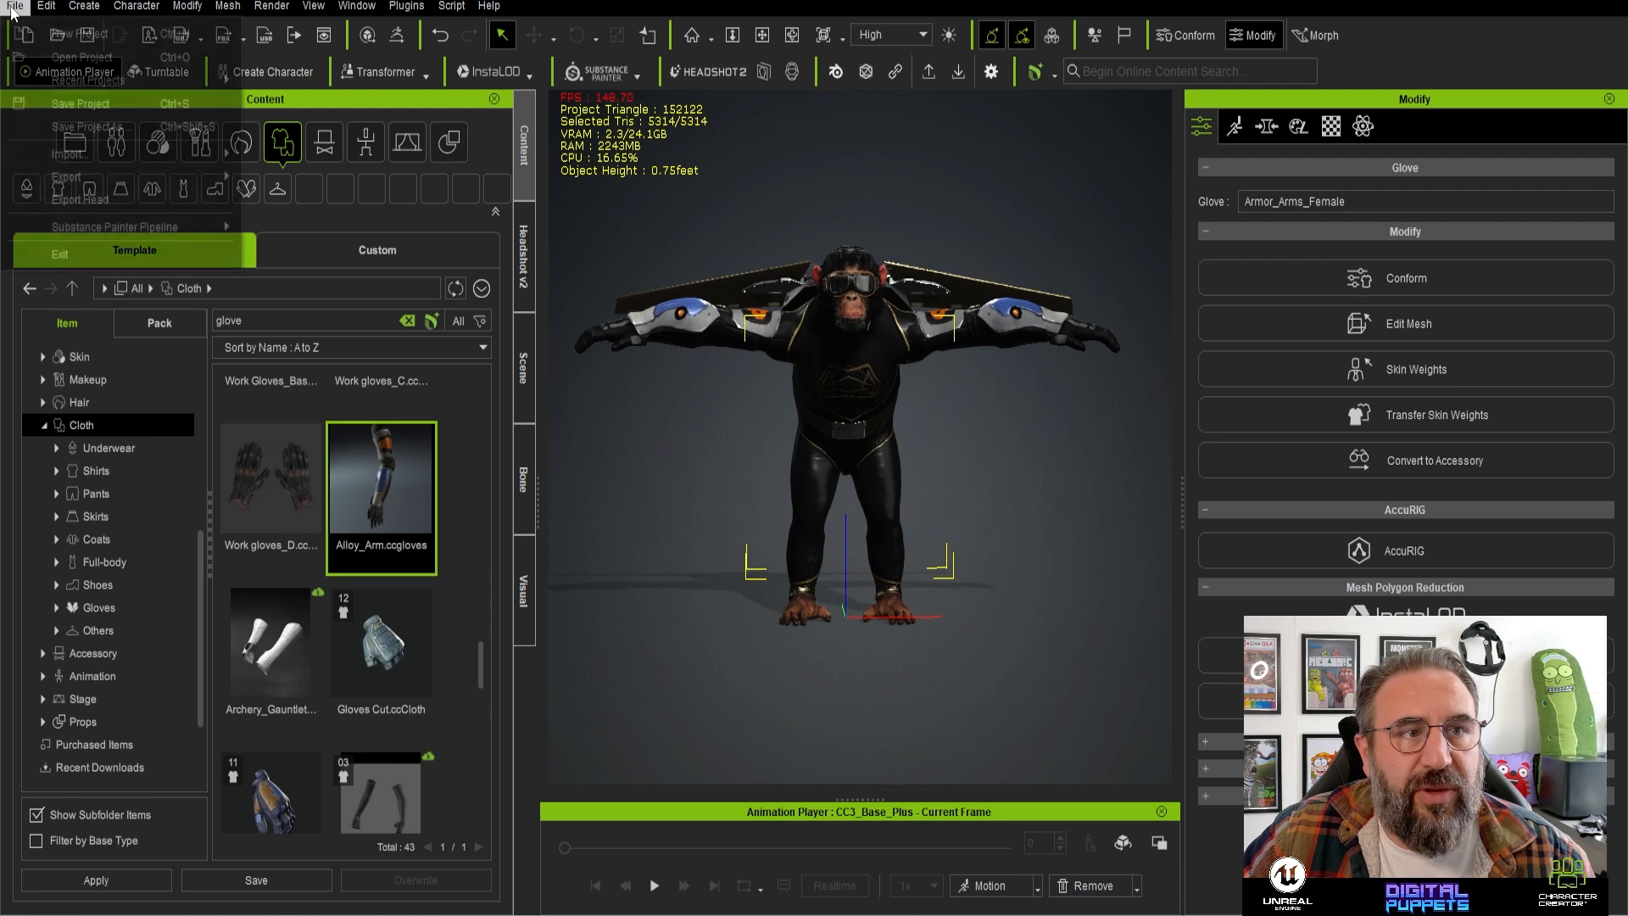
{"action": "mouse_move", "coordinate": [143, 180]}
{"action": "mouse_move", "coordinate": [297, 270]}
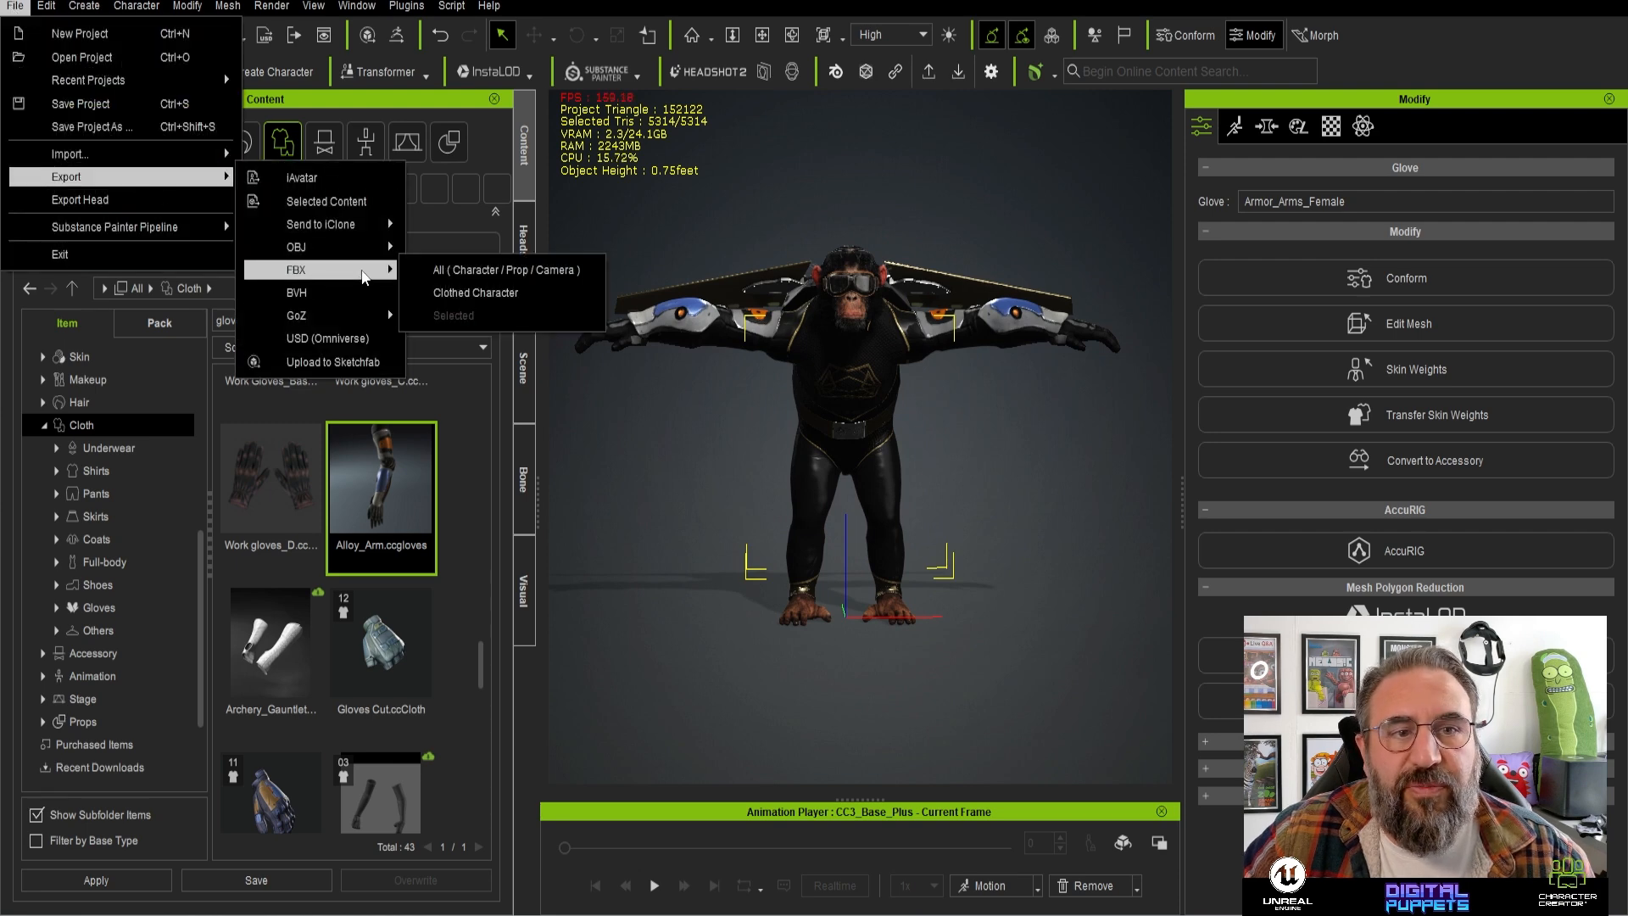
{"action": "left_click", "coordinate": [462, 293]}
{"action": "left_click", "coordinate": [500, 137]}
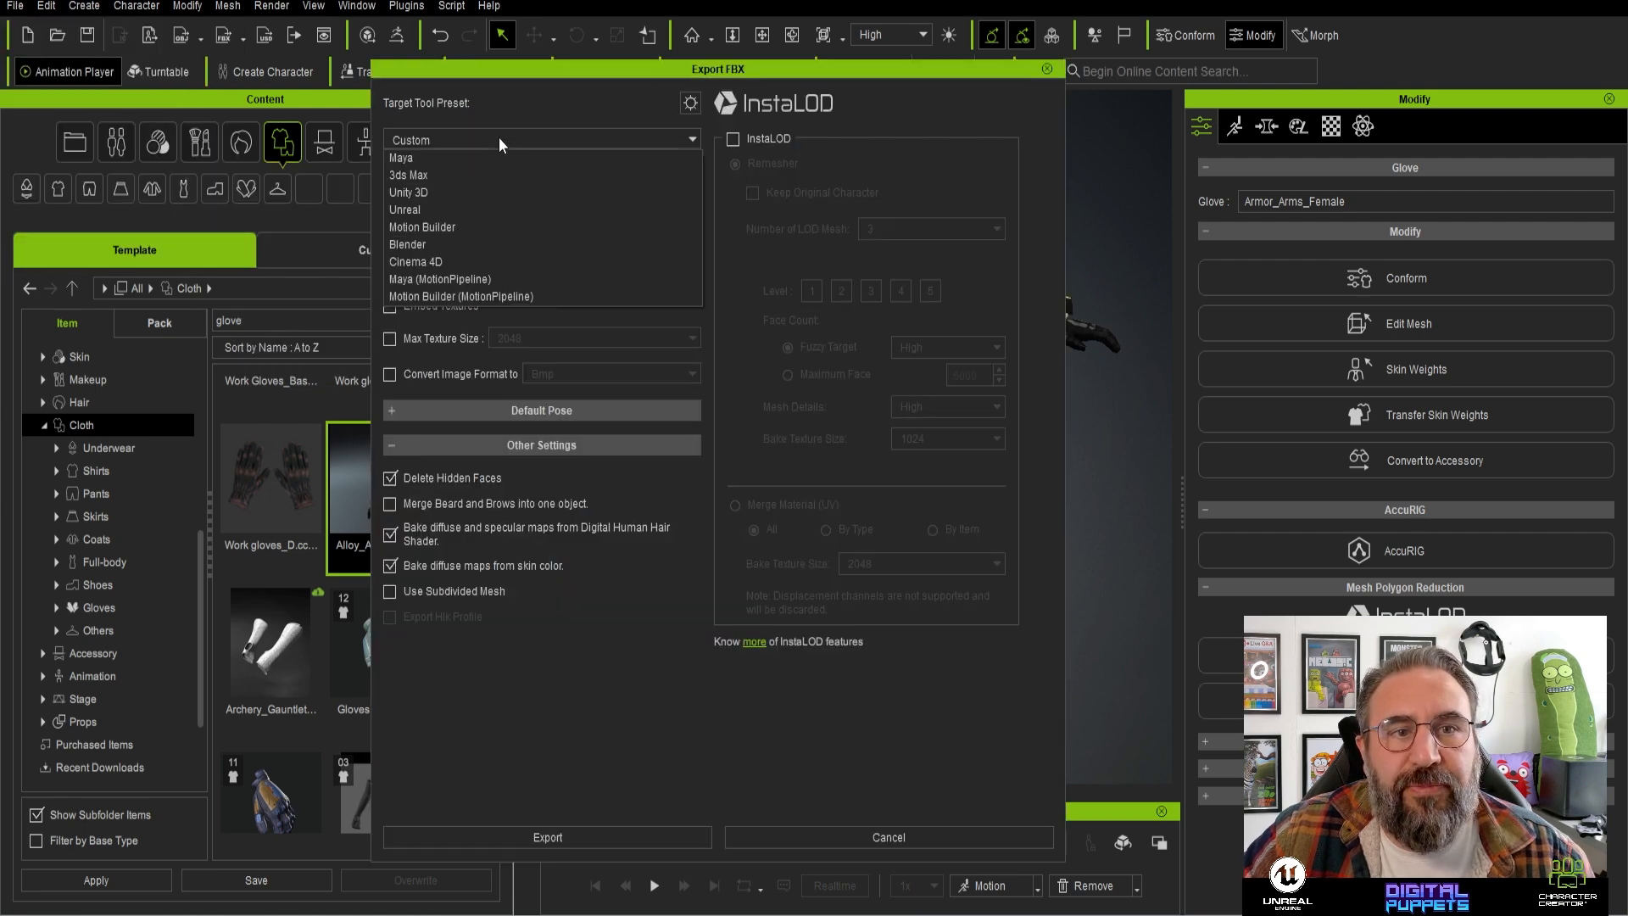
{"action": "left_click", "coordinate": [496, 210]}
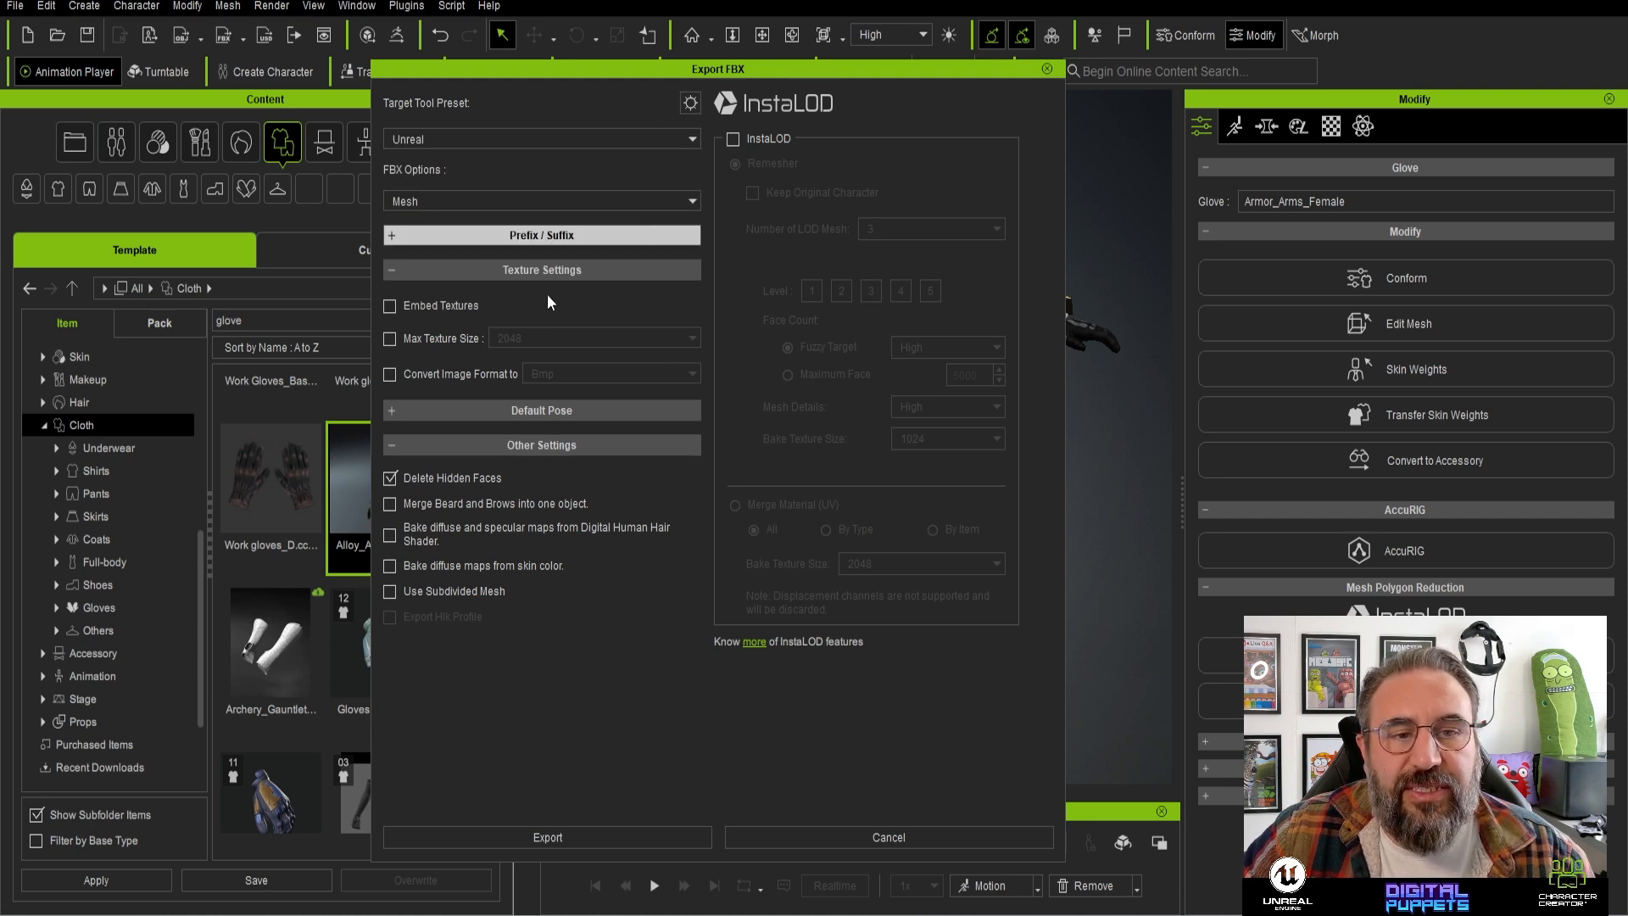
- In the advanced export settings, enable Use T-Pose As Bind Pose, Embed T-Pose for Unity and both diffuse bake options, and start the export
{"action": "left_click", "coordinate": [691, 103]}
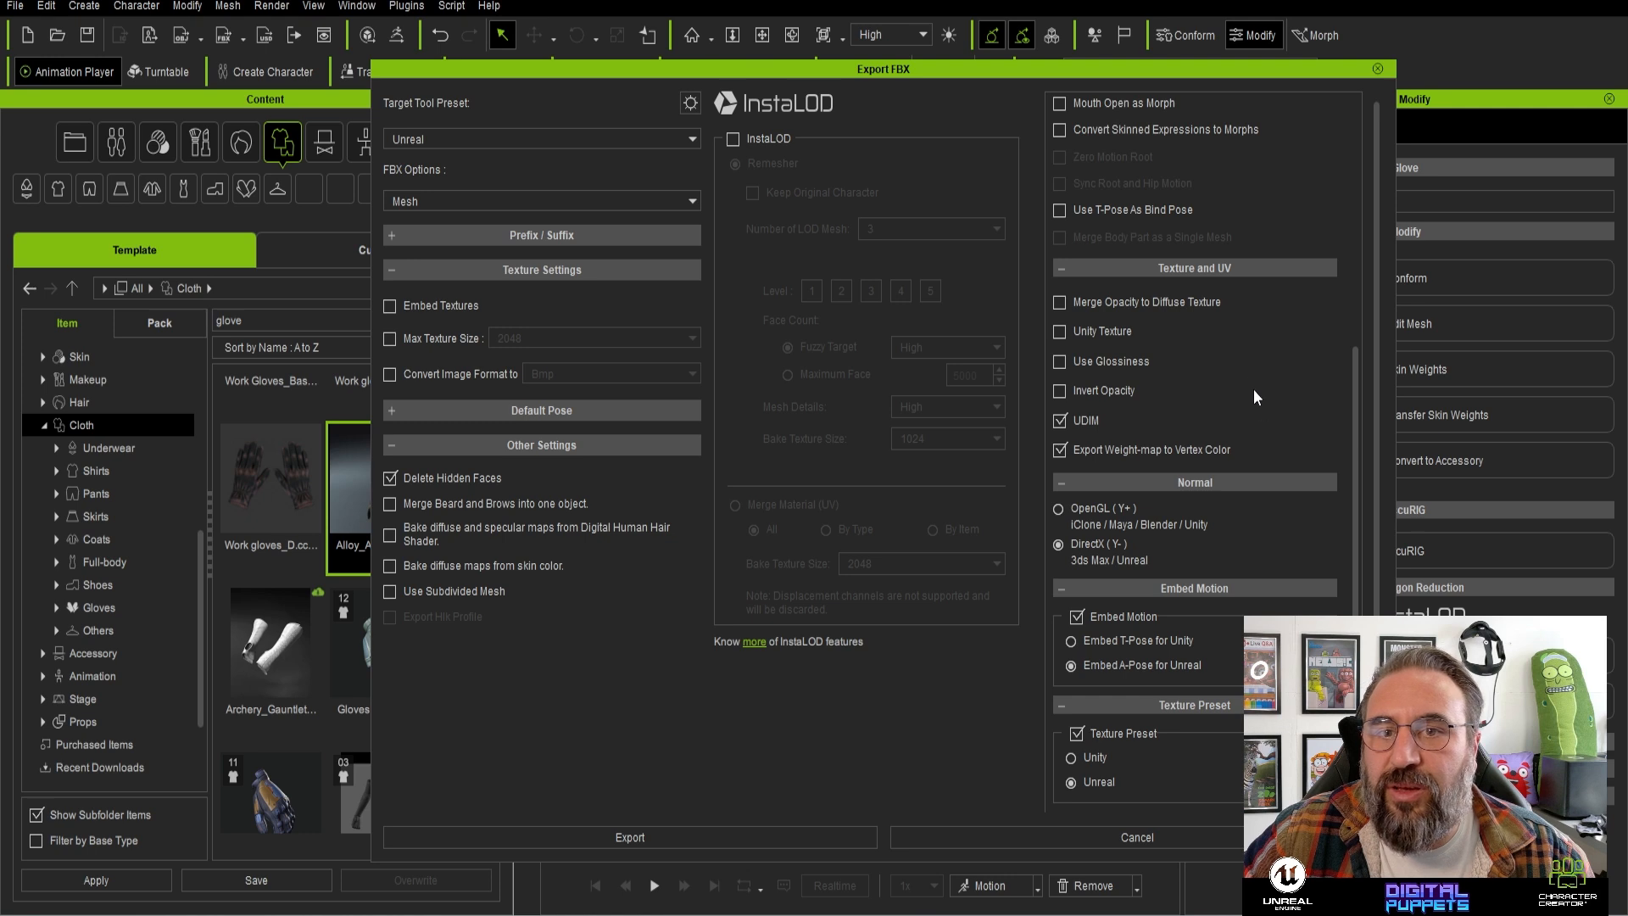
{"action": "left_click_drag", "start_coordinate": [1356, 365], "coordinate": [1359, 188]}
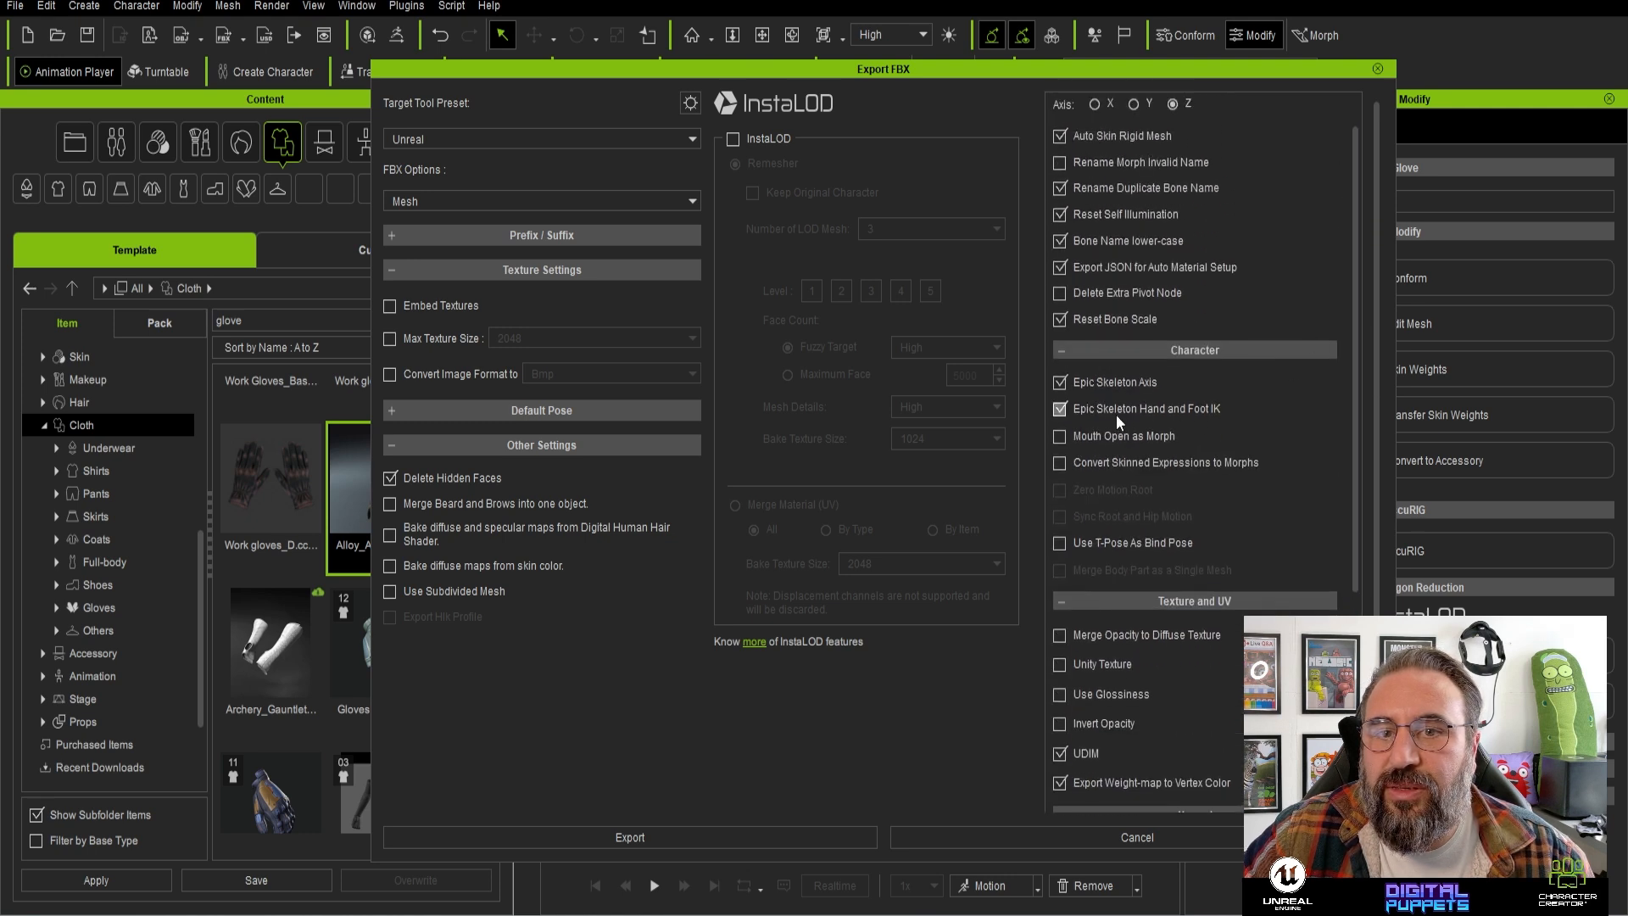
{"action": "left_click_drag", "start_coordinate": [1351, 414], "coordinate": [1354, 632]}
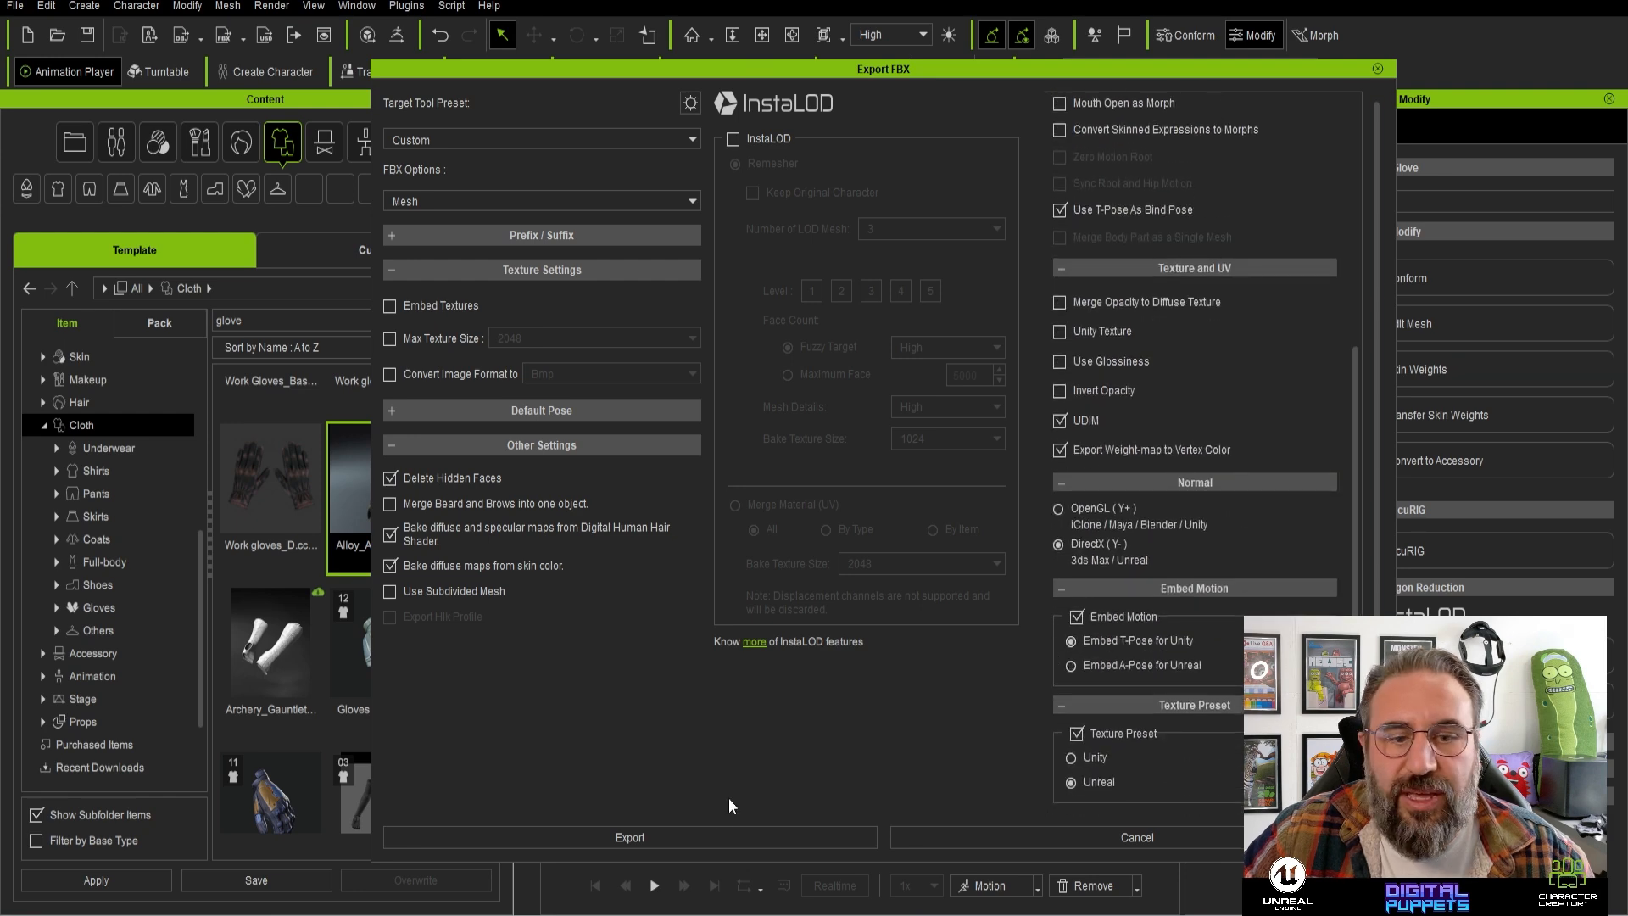
{"action": "left_click", "coordinate": [659, 838]}
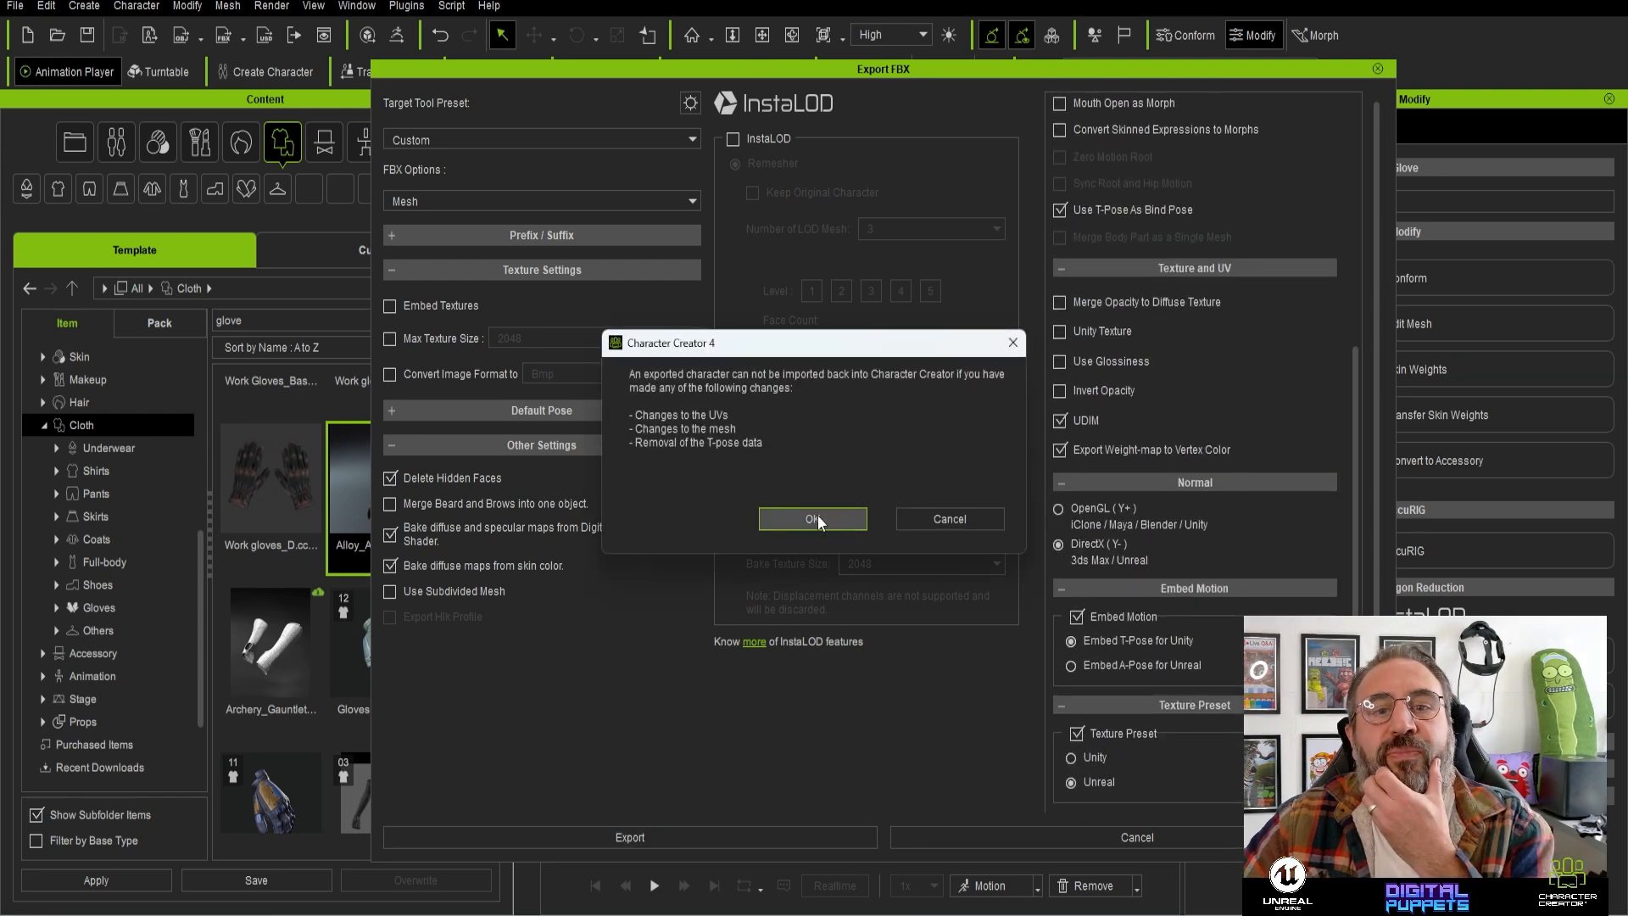
{"action": "left_click", "coordinate": [816, 518]}
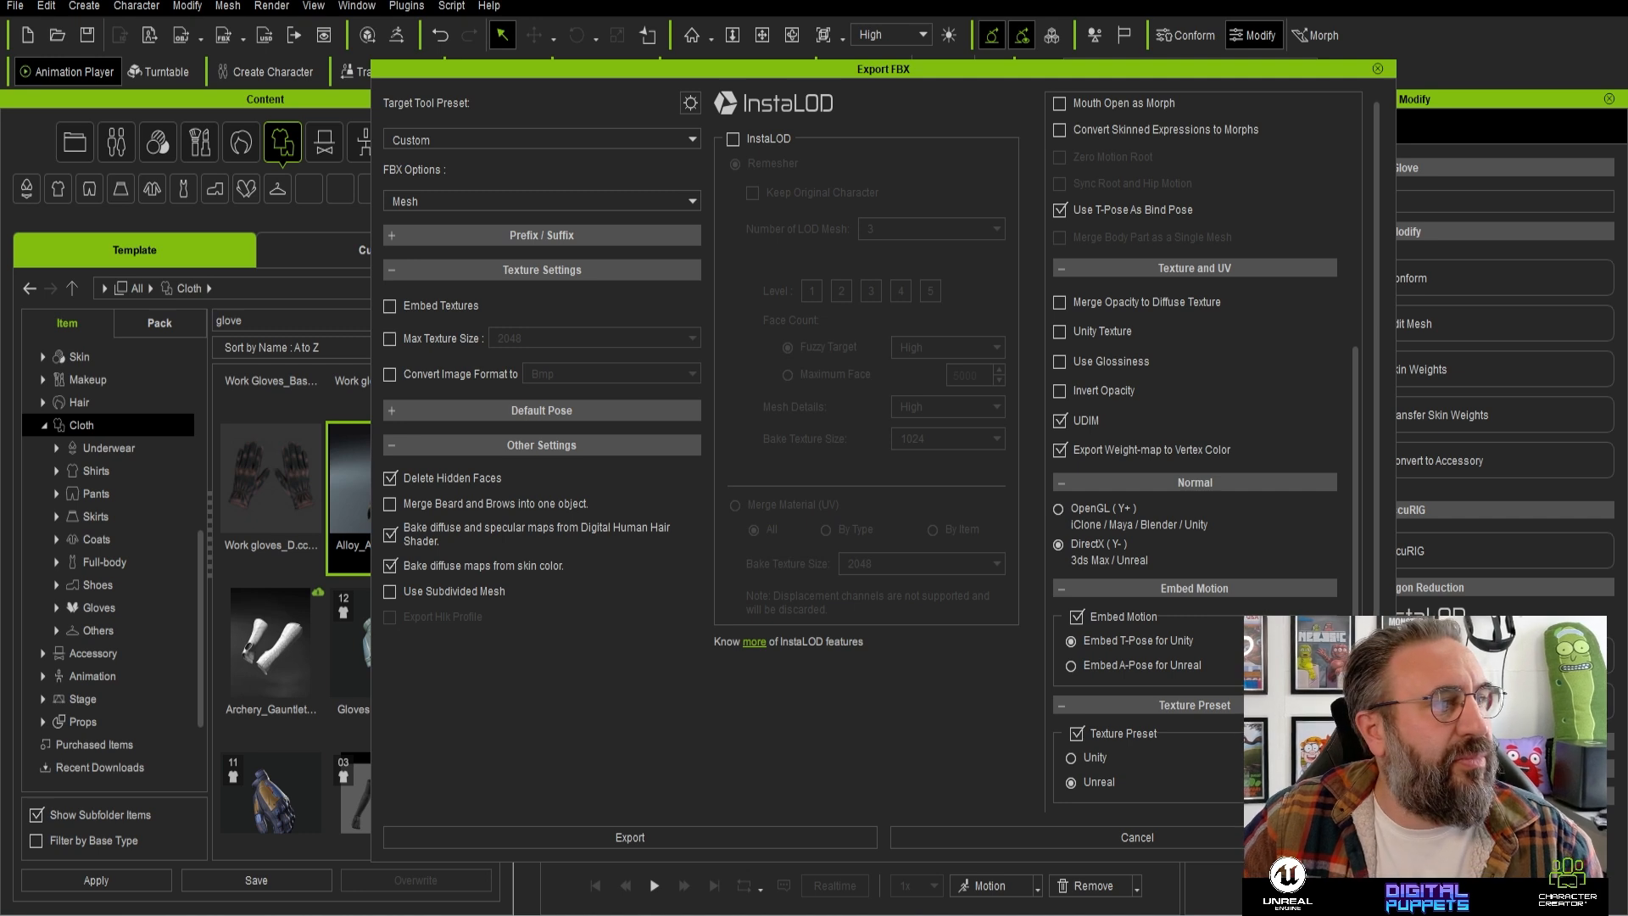
- Create a folder named Chimp inside the Flight directory and save the FBX export there as Chimp
{"action": "key", "text": "ctrl+shift+n"}
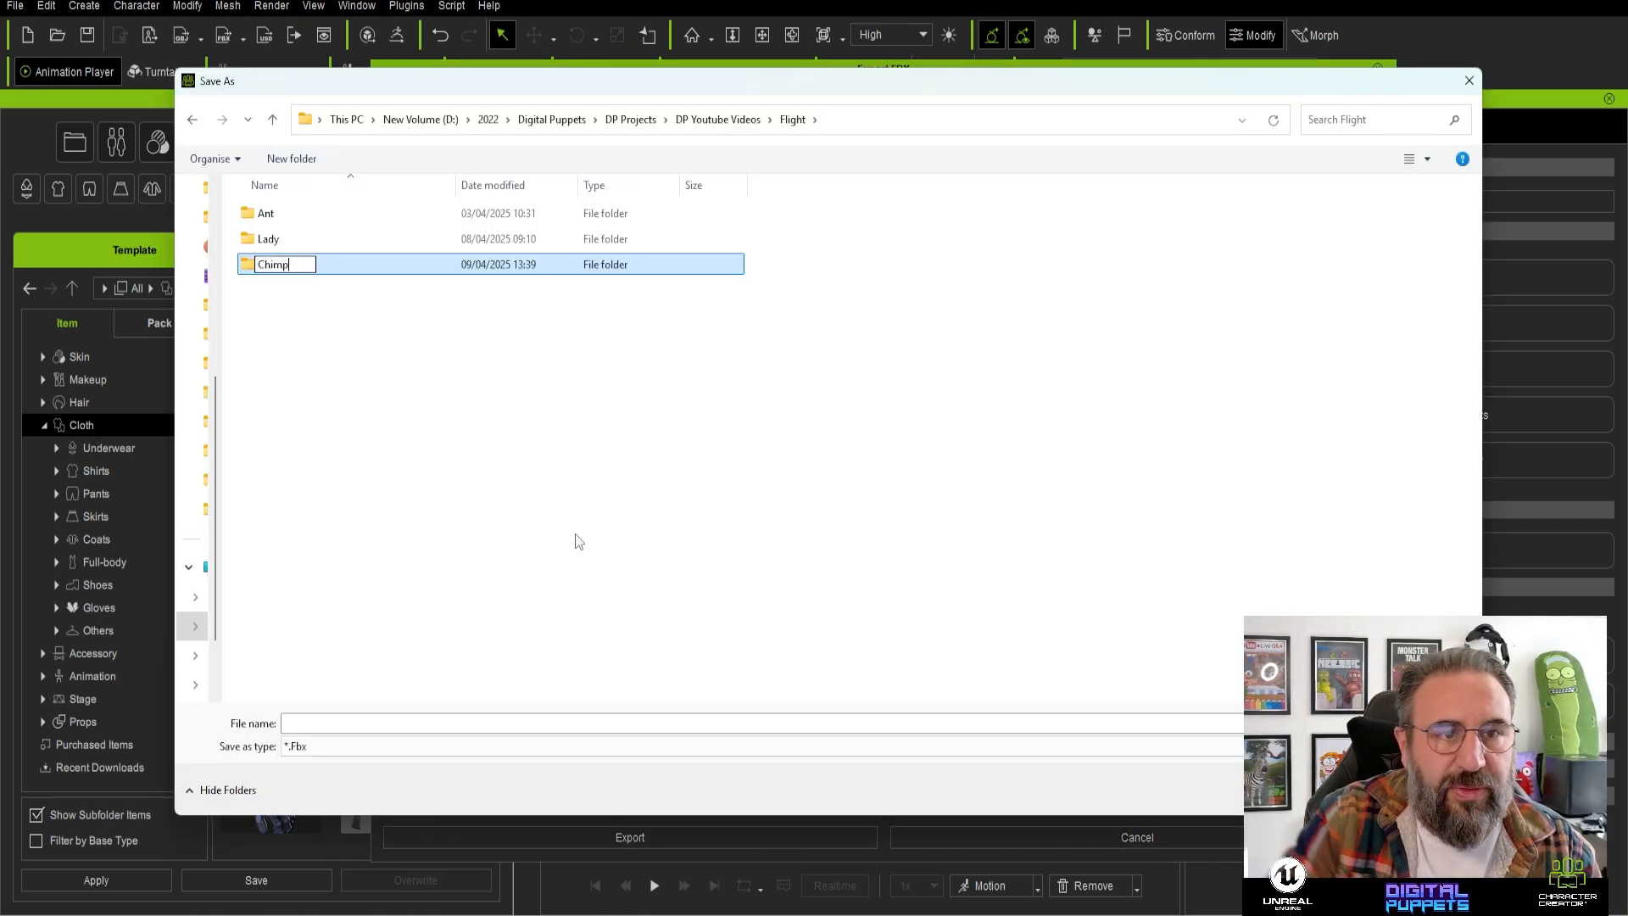
{"action": "type", "text": "Chimp"}
{"action": "key", "text": "Return"}
{"action": "double_click", "coordinate": [303, 240]}
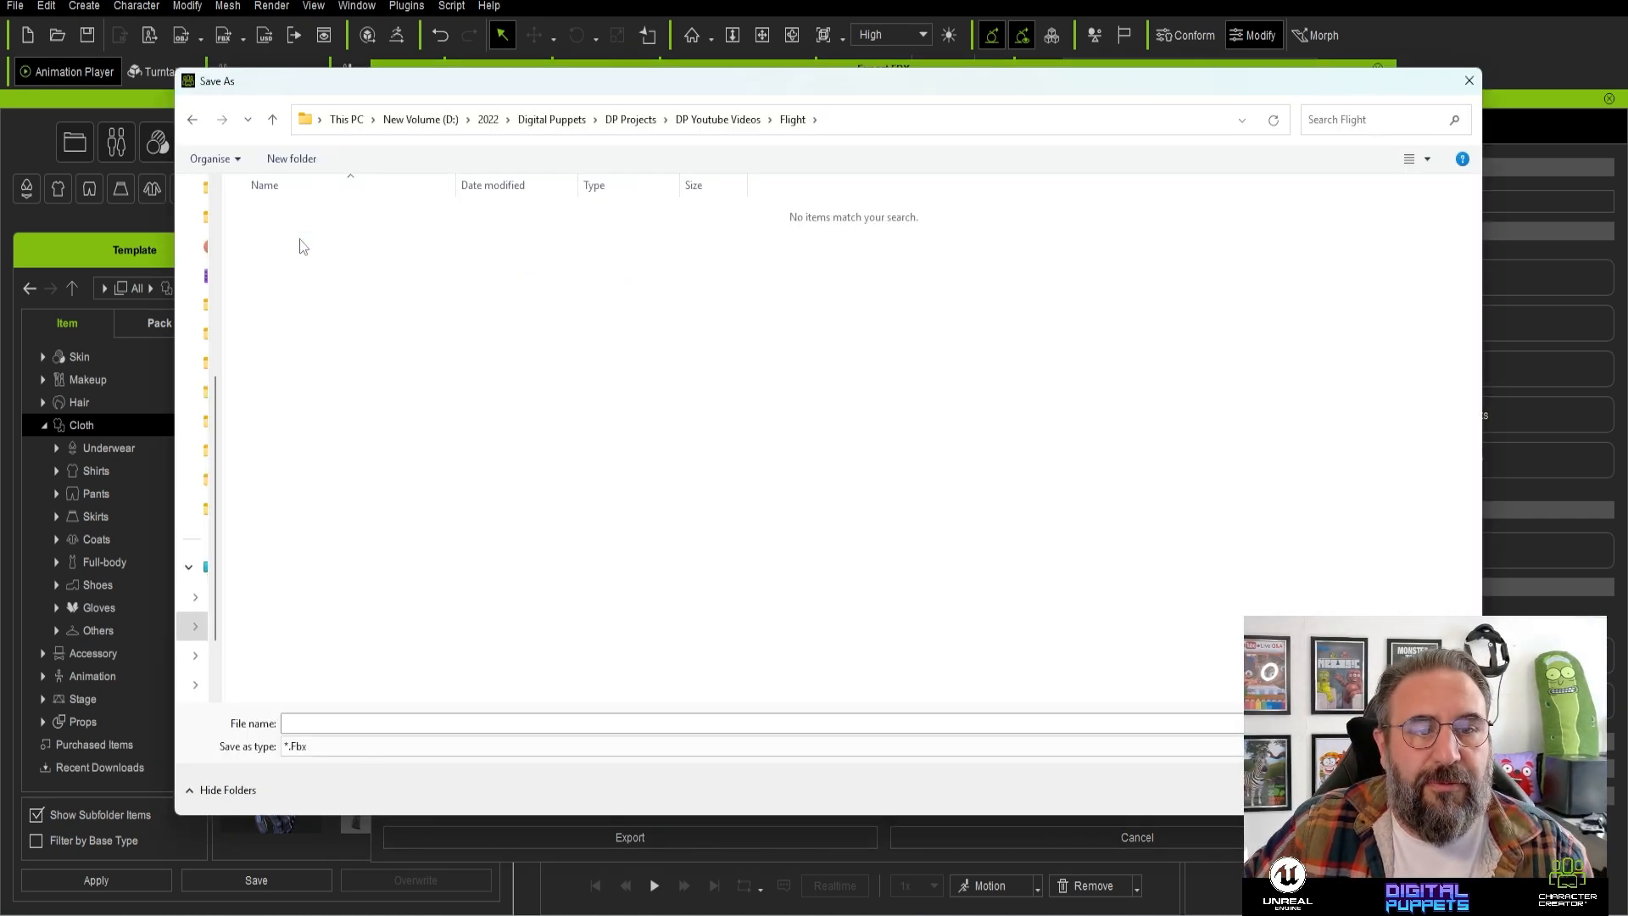
{"action": "left_click", "coordinate": [356, 724]}
{"action": "type", "text": "Ch"}
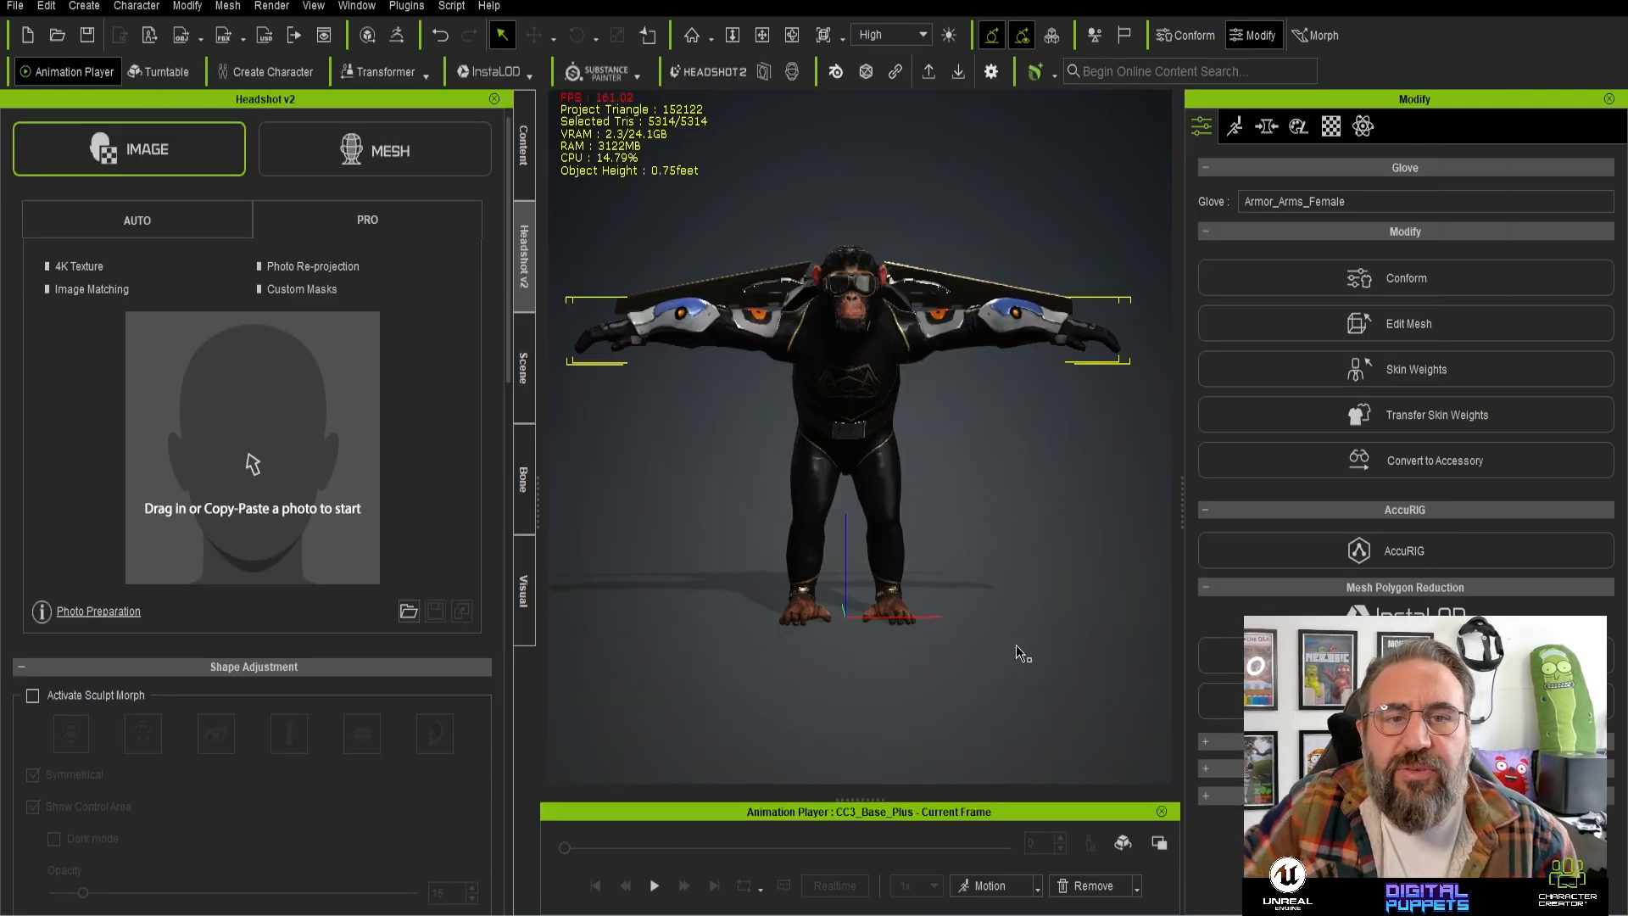
{"action": "scroll", "coordinate": [928, 382], "scroll_direction": "up", "scroll_amount": 1}
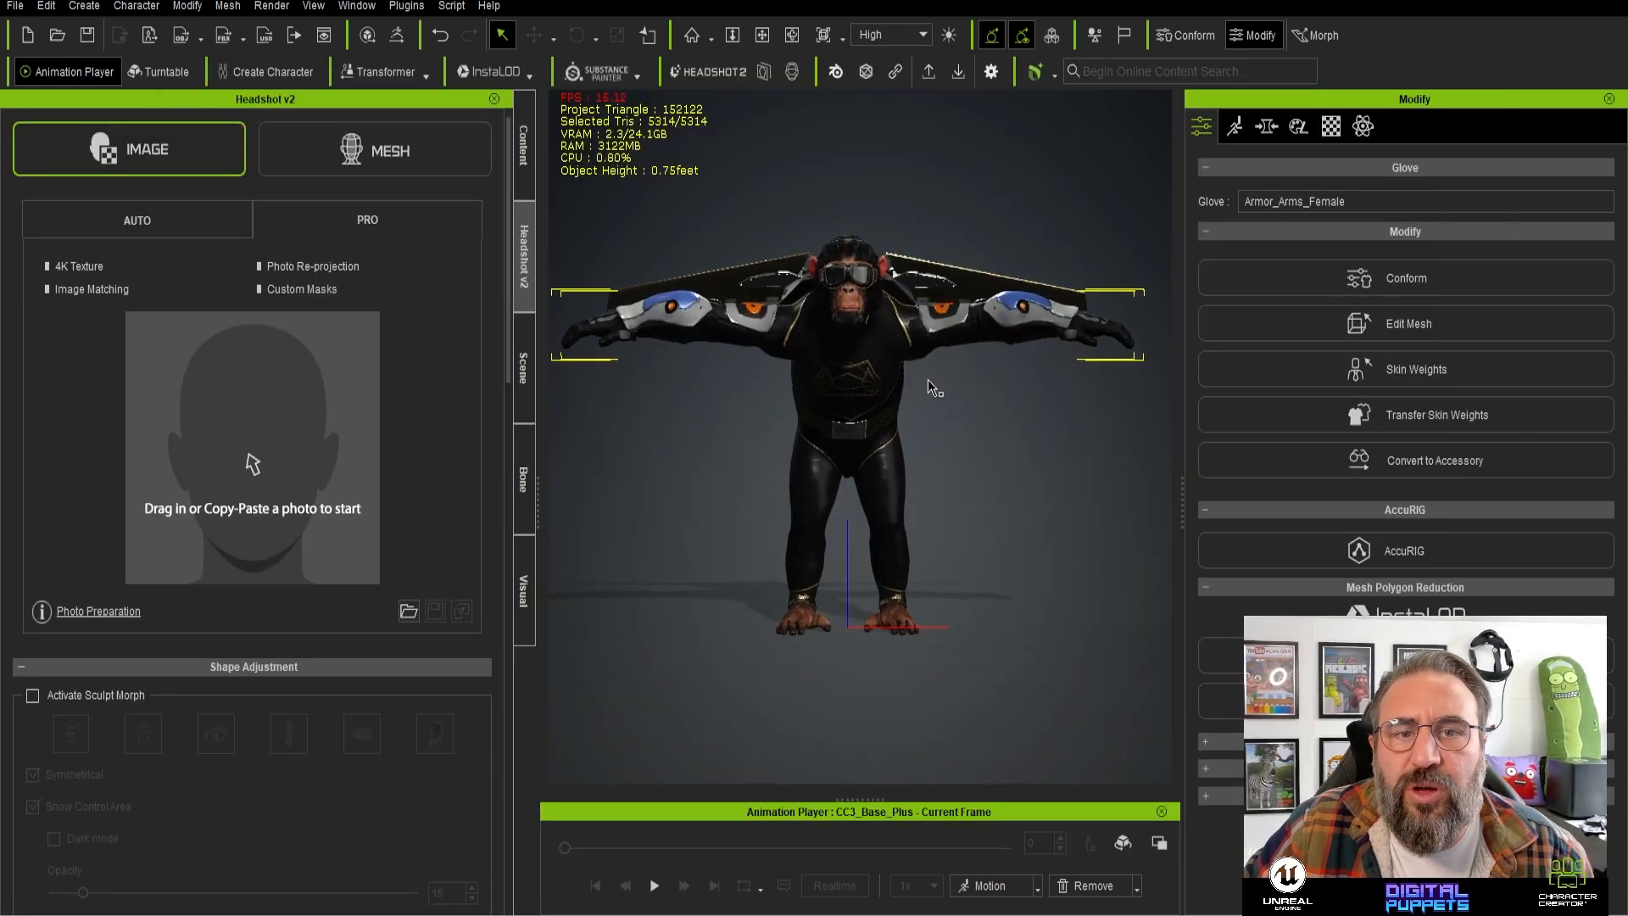
{"action": "scroll", "coordinate": [927, 373], "scroll_direction": "down", "scroll_amount": 2}
{"action": "middle_click_drag", "start_coordinate": [919, 330], "coordinate": [931, 353]}
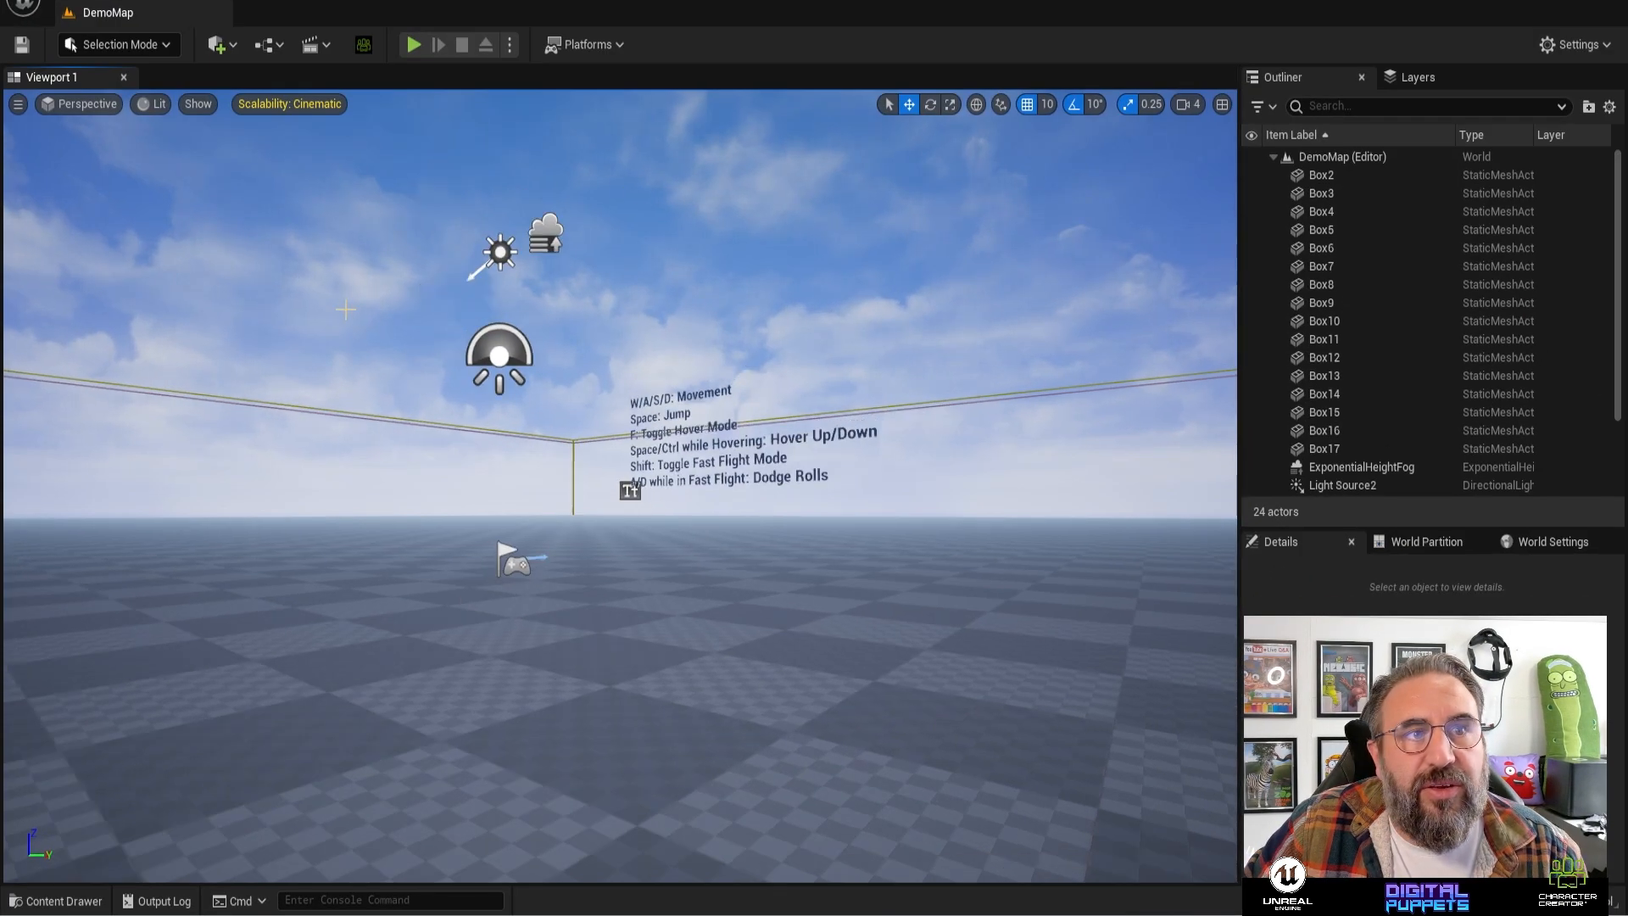
- Switch to the Unreal Editor and bring the exported Chimp FBX into the project's Character content folder
{"action": "right_click_drag", "start_coordinate": [652, 466], "coordinate": [696, 480]}
{"action": "left_click", "coordinate": [61, 900]}
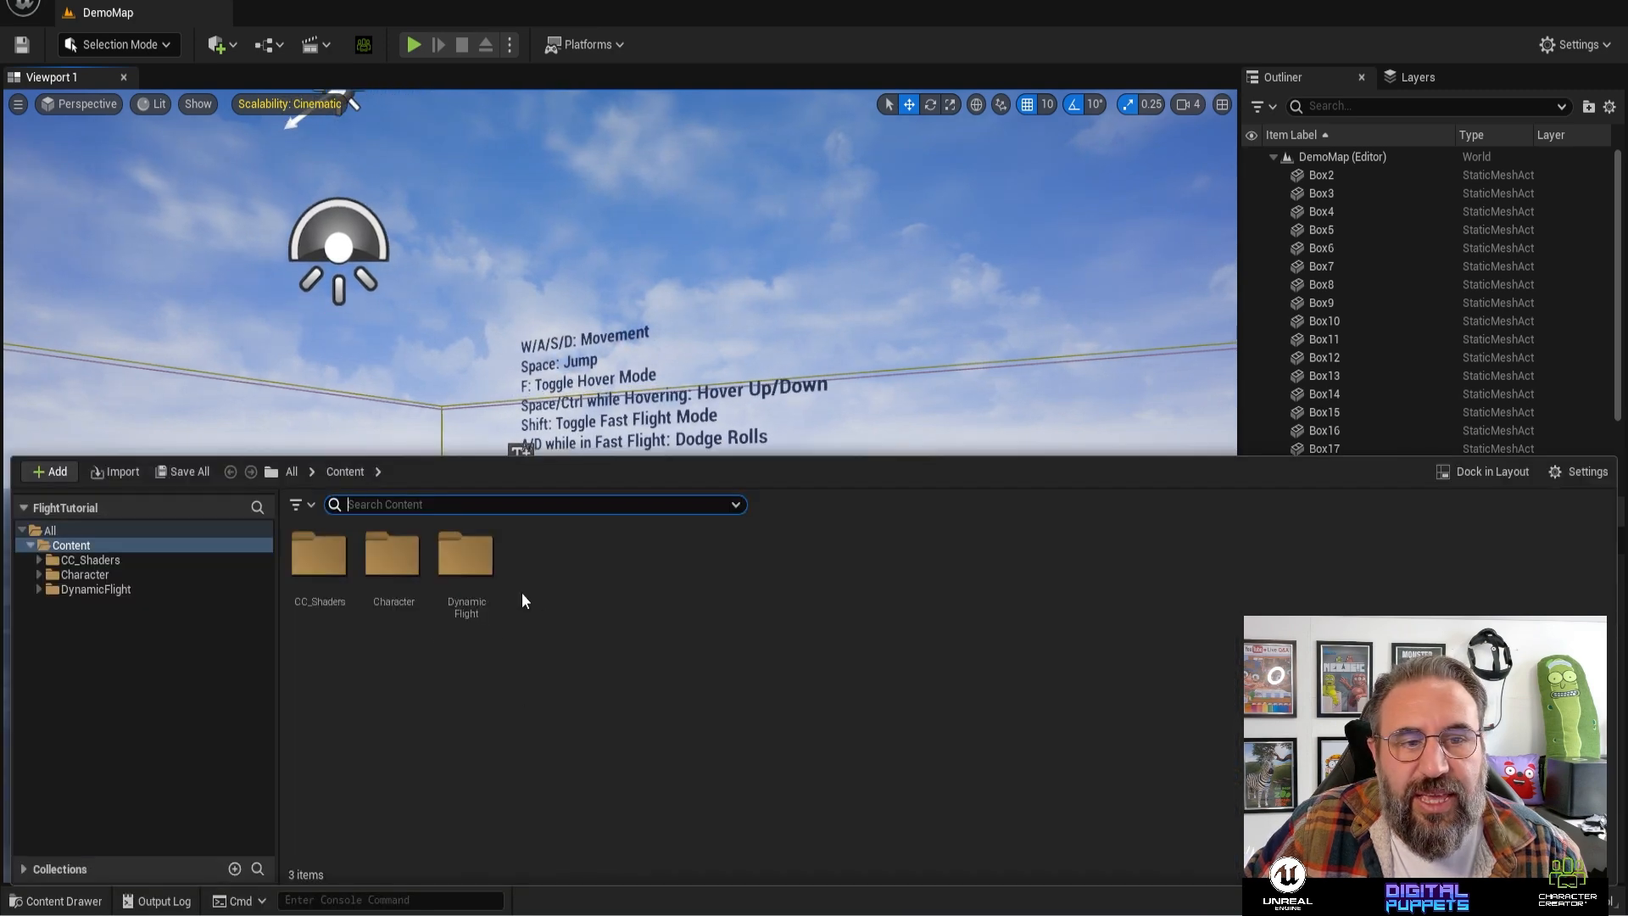
{"action": "double_click", "coordinate": [392, 555]}
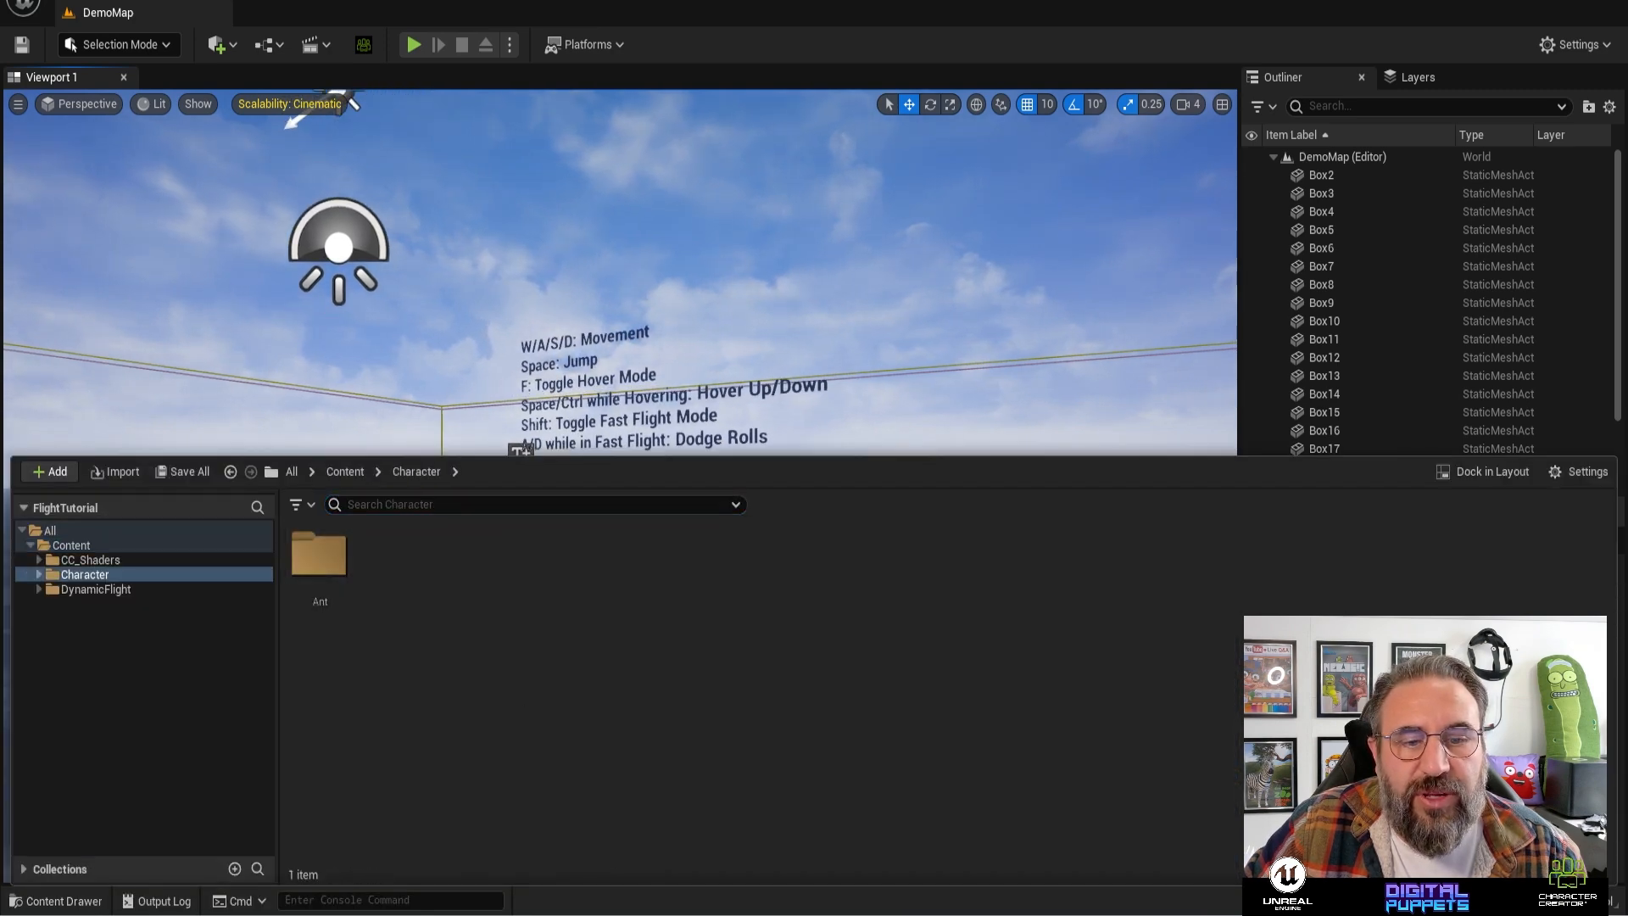
{"action": "mouse_move", "coordinate": [685, 914]}
{"action": "left_click", "coordinate": [1028, 876]}
{"action": "left_click_drag", "start_coordinate": [1627, 336], "coordinate": [1135, 244]}
{"action": "left_click_drag", "start_coordinate": [890, 414], "coordinate": [448, 625]}
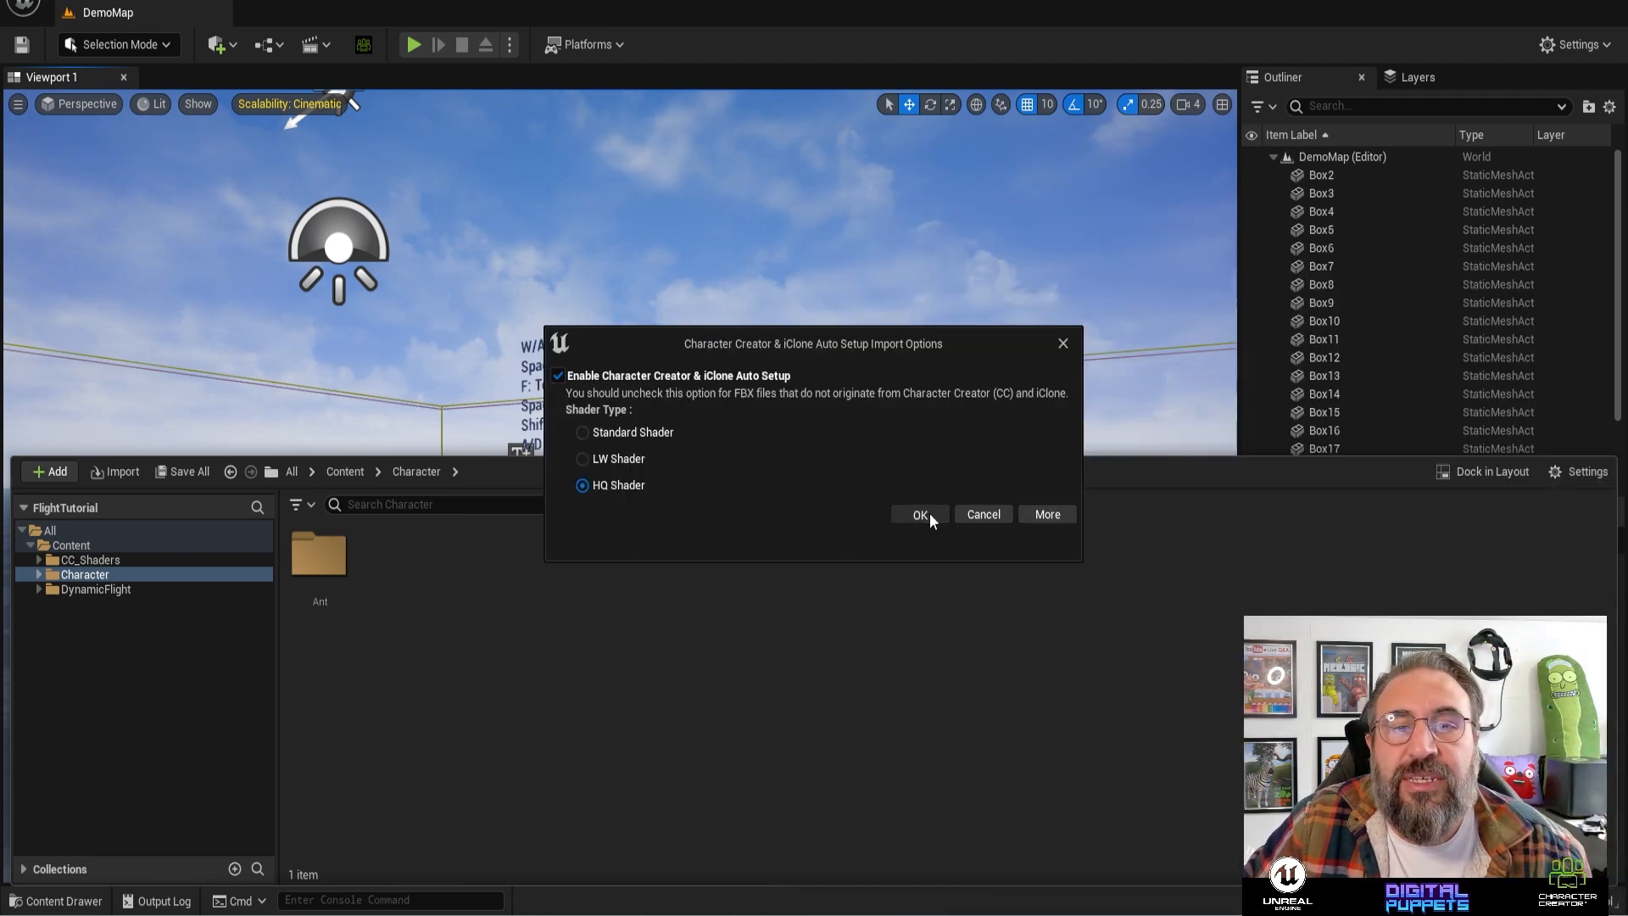
- Import the chimp with Auto Setup's HQ Shader and all FBX content, and skip the DataTable import
{"action": "left_click", "coordinate": [929, 513]}
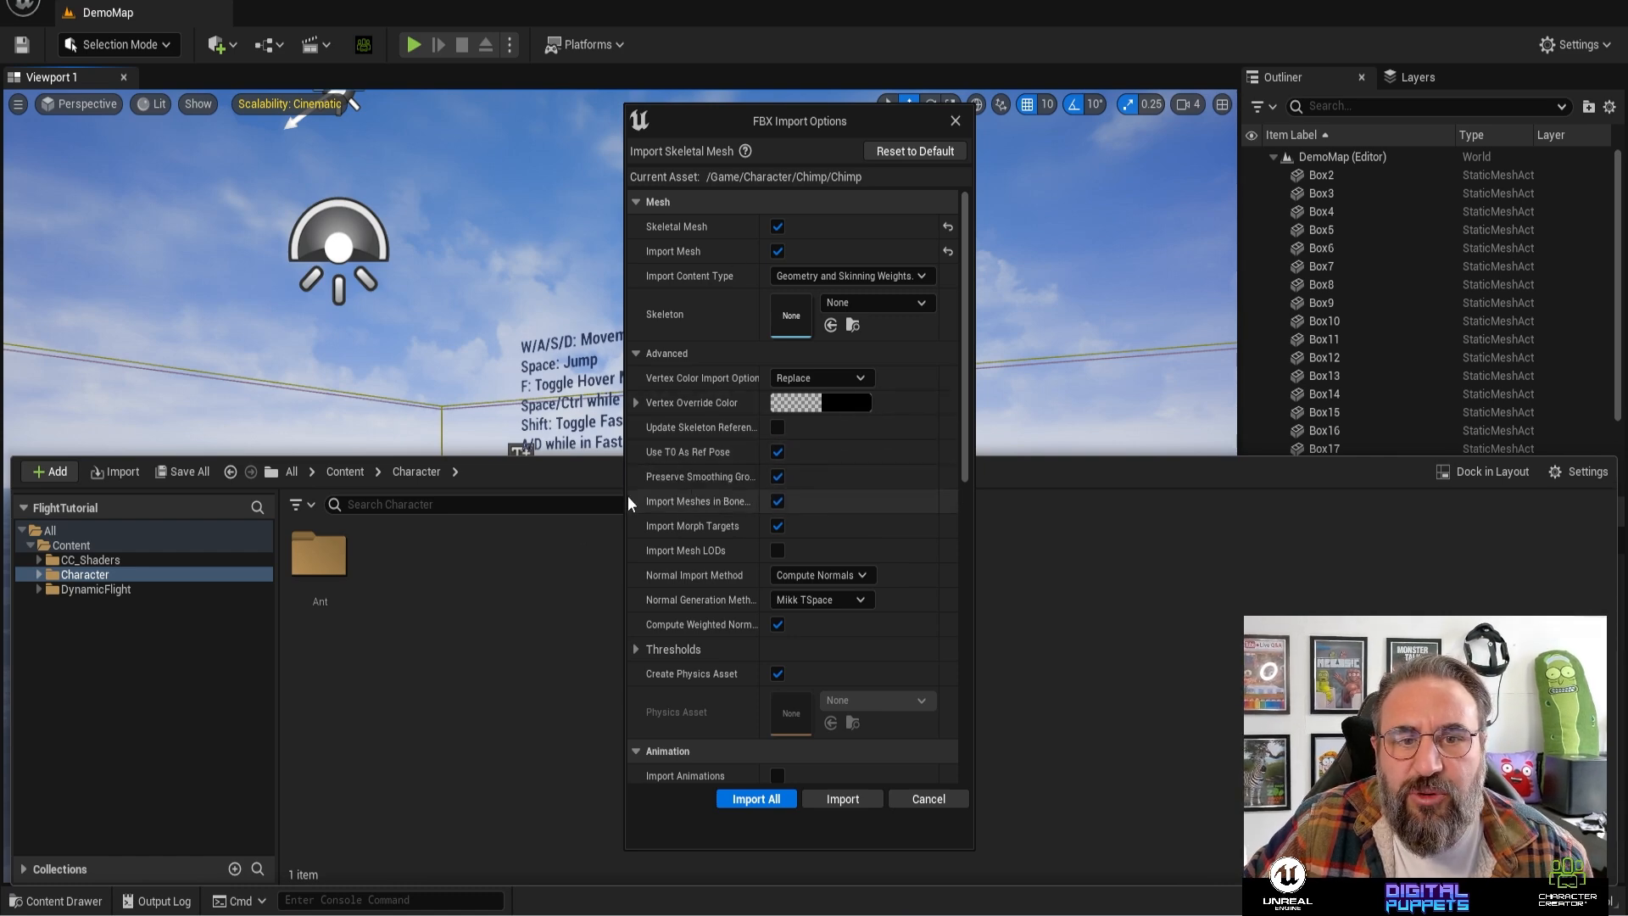
{"action": "left_click", "coordinate": [787, 800]}
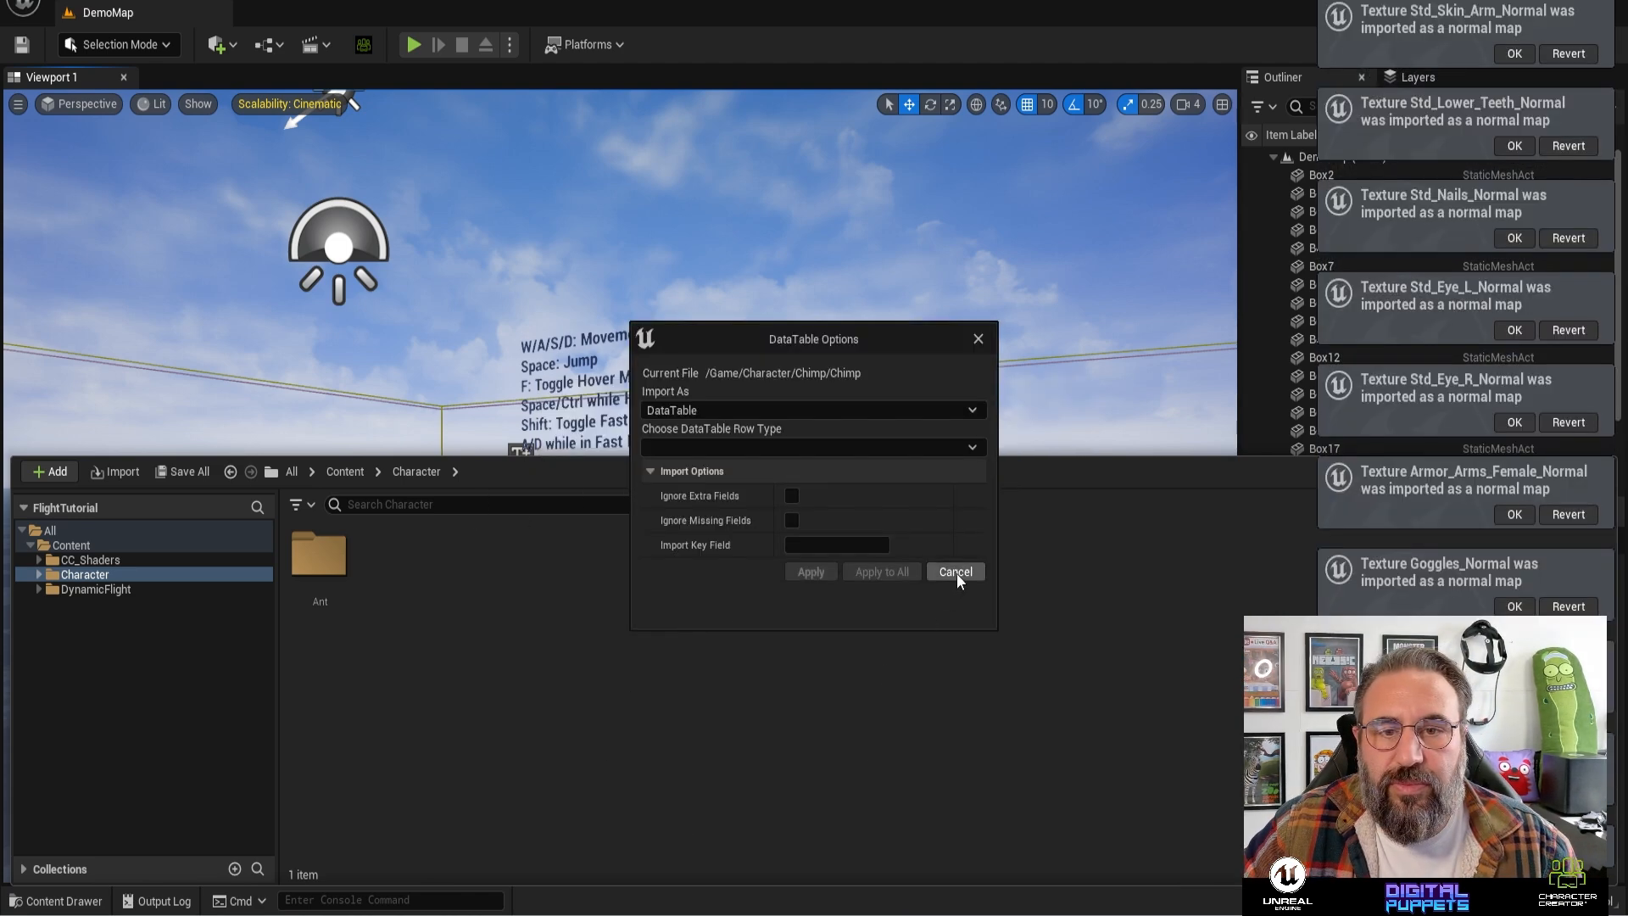
{"action": "left_click", "coordinate": [955, 572]}
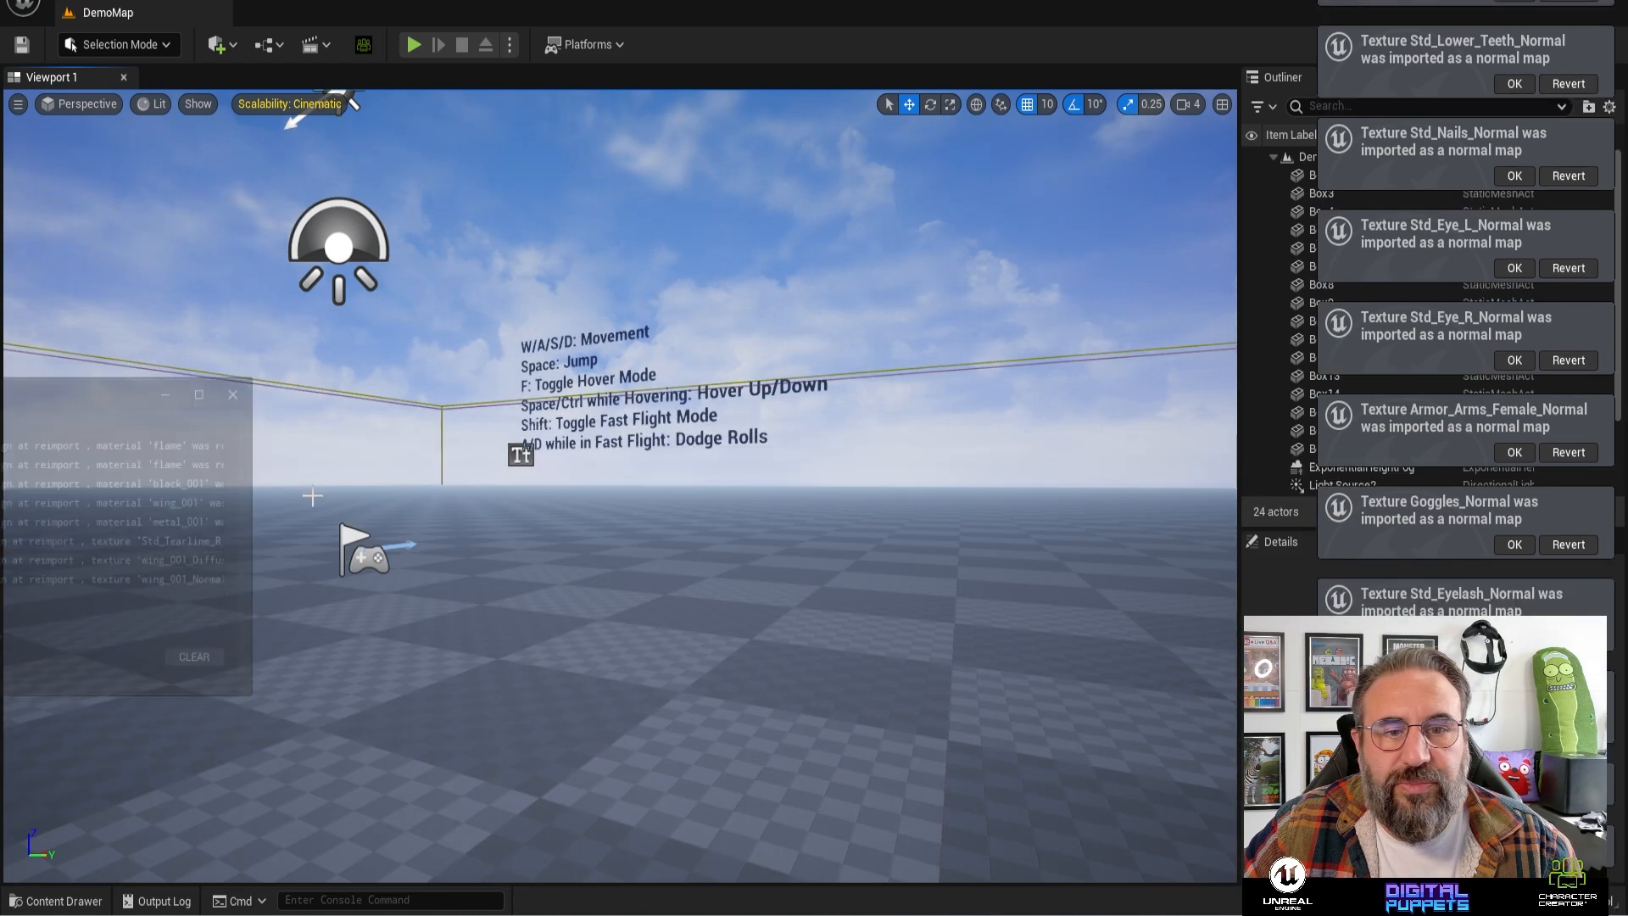
- Open the DynamicFlight Animations folder in the project content
{"action": "left_click", "coordinate": [55, 901]}
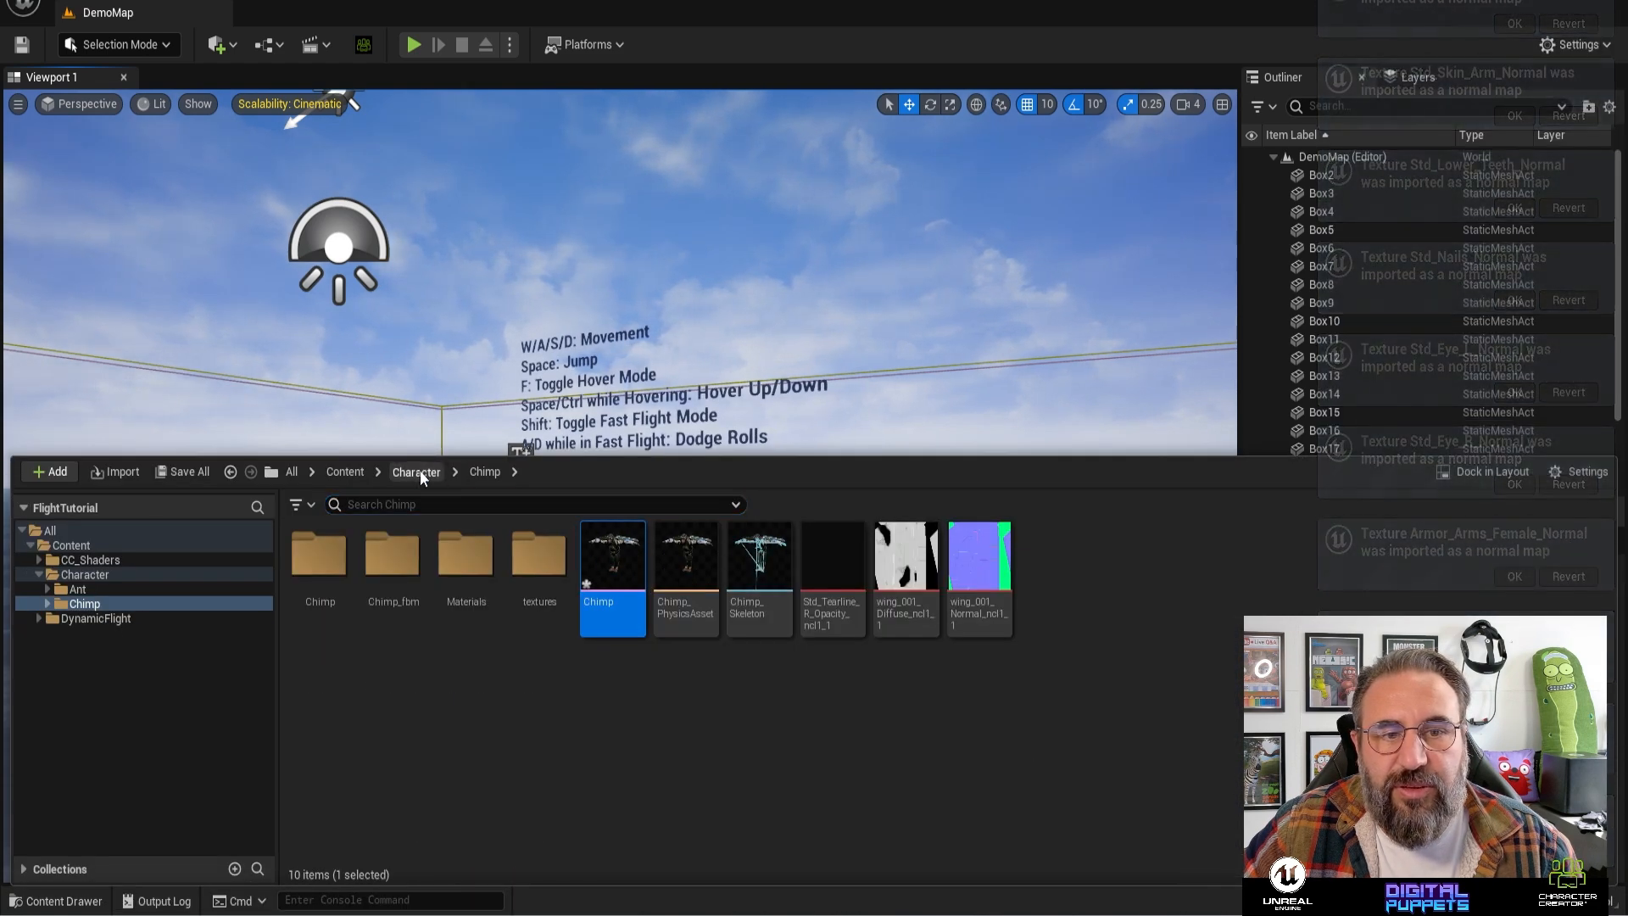
{"action": "left_click", "coordinate": [416, 472]}
{"action": "left_click", "coordinate": [344, 472]}
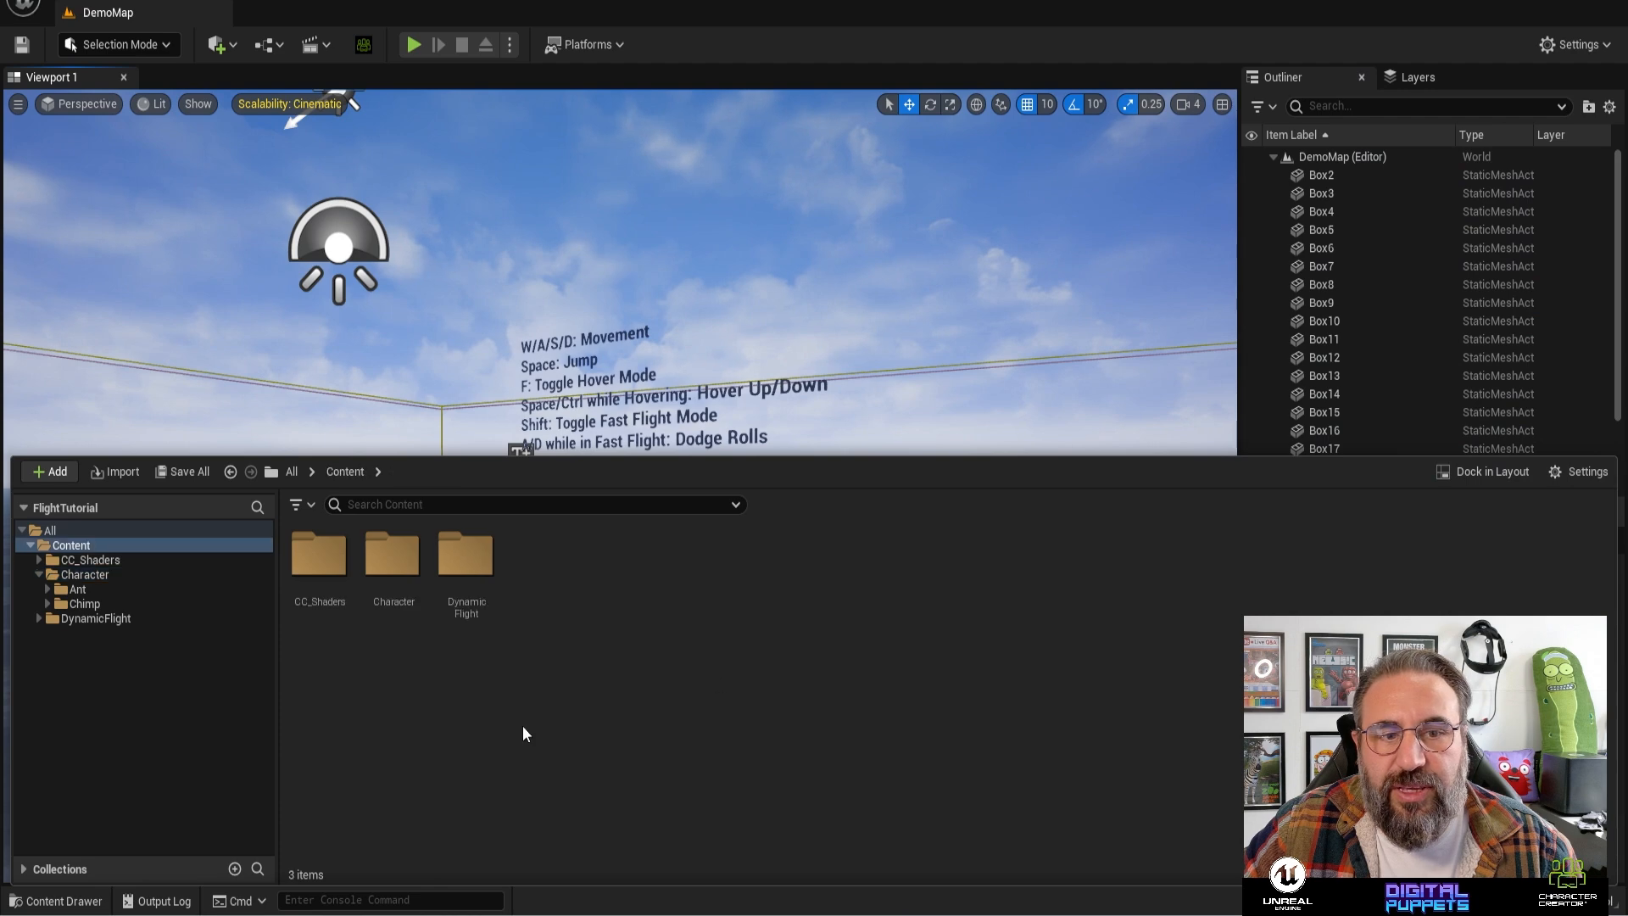
{"action": "double_click", "coordinate": [477, 561]}
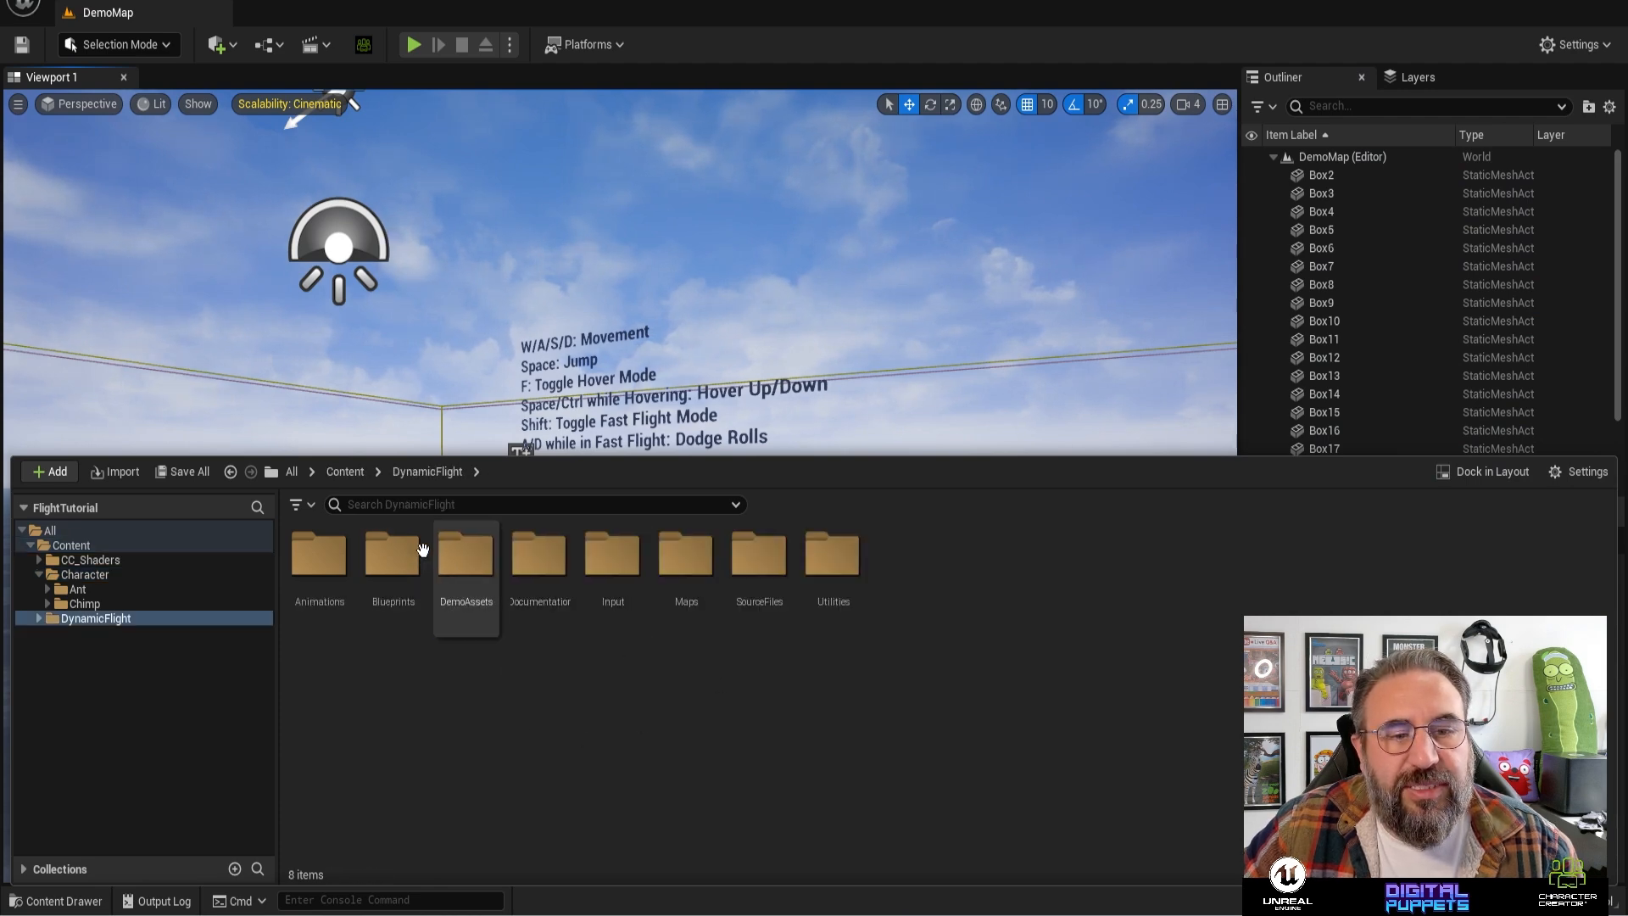
{"action": "left_click", "coordinate": [336, 553]}
{"action": "double_click", "coordinate": [336, 553]}
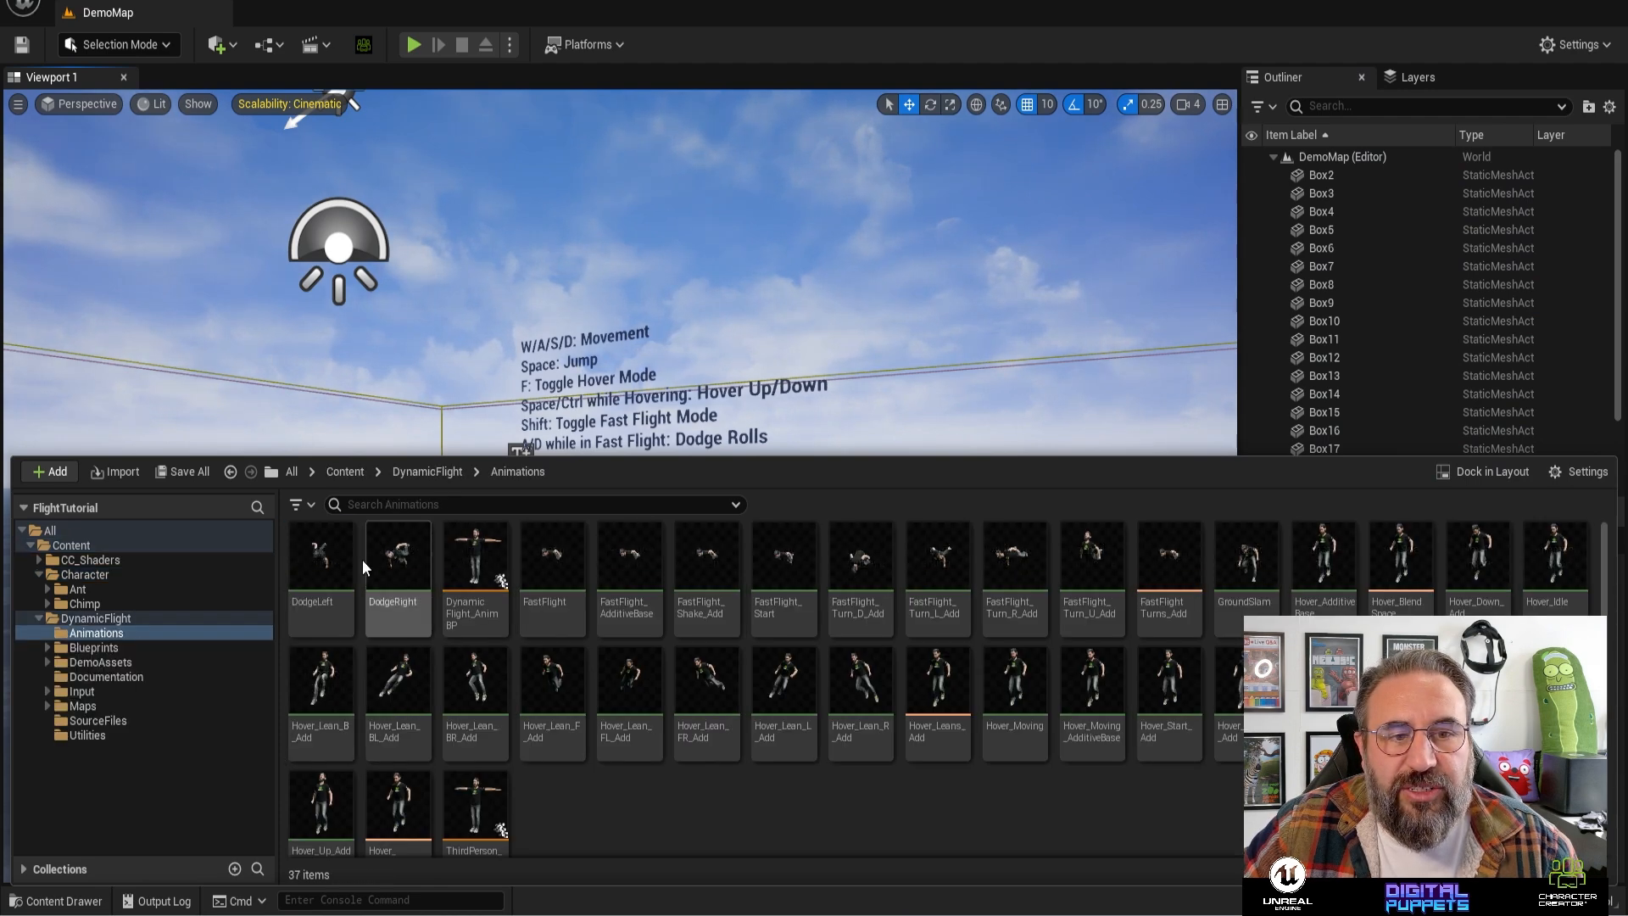
- Replace the skeleton of every animation asset in the folder except the two animation blueprints with Chimp_Skeleton
{"action": "key", "text": "ctrl+a"}
{"action": "left_click", "coordinate": [504, 566], "text": "ctrl"}
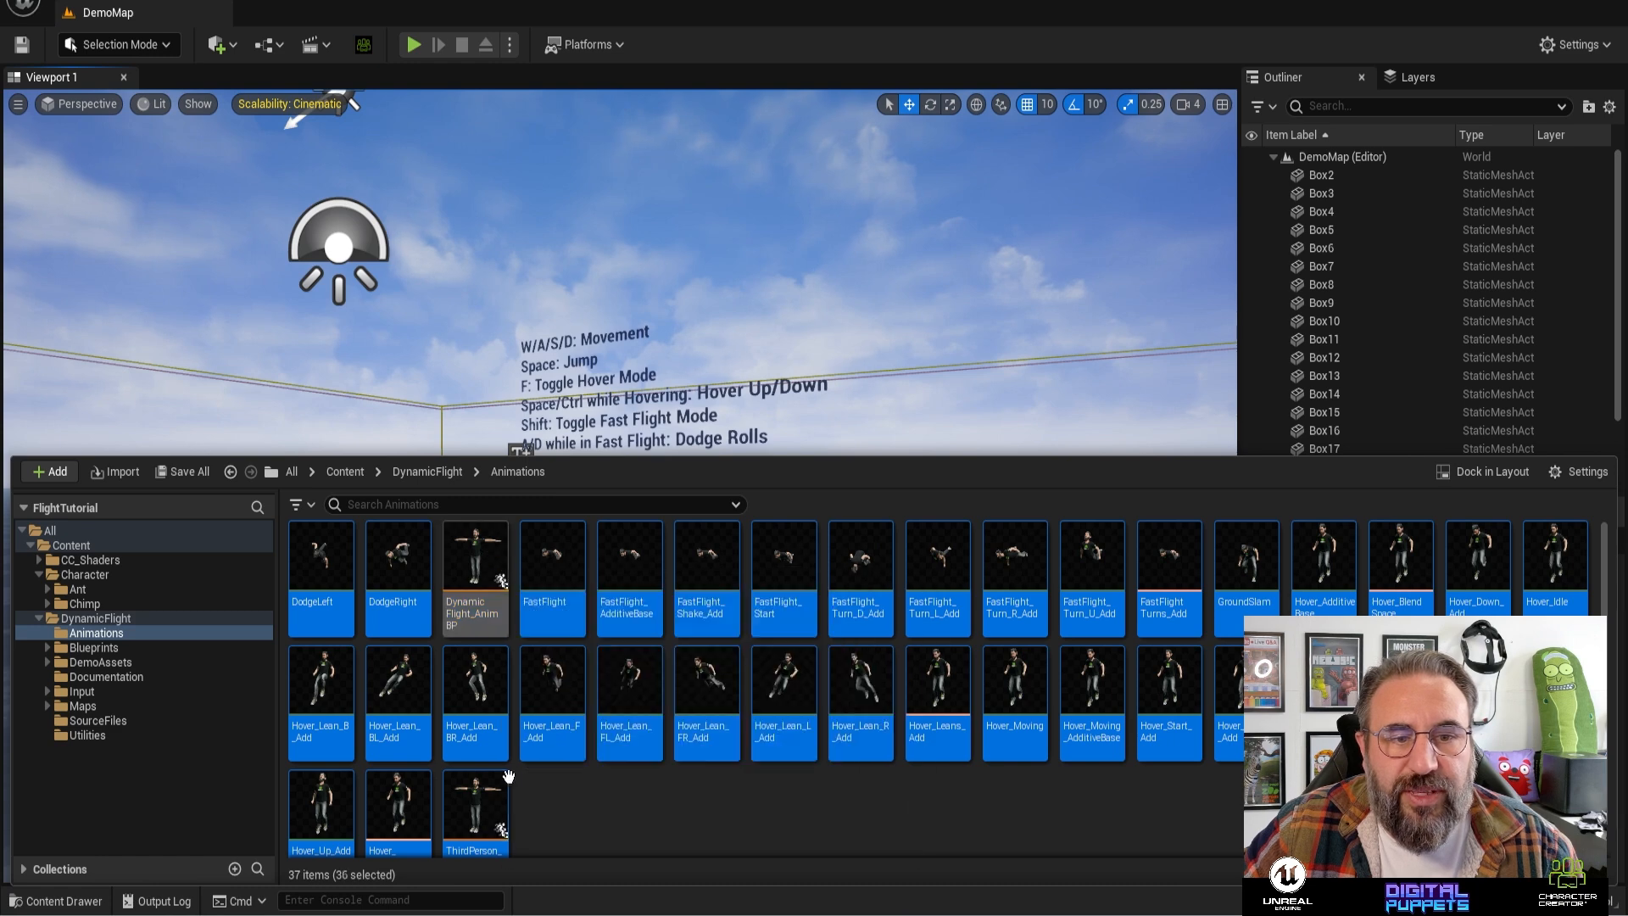
{"action": "left_click", "coordinate": [475, 816], "text": "ctrl"}
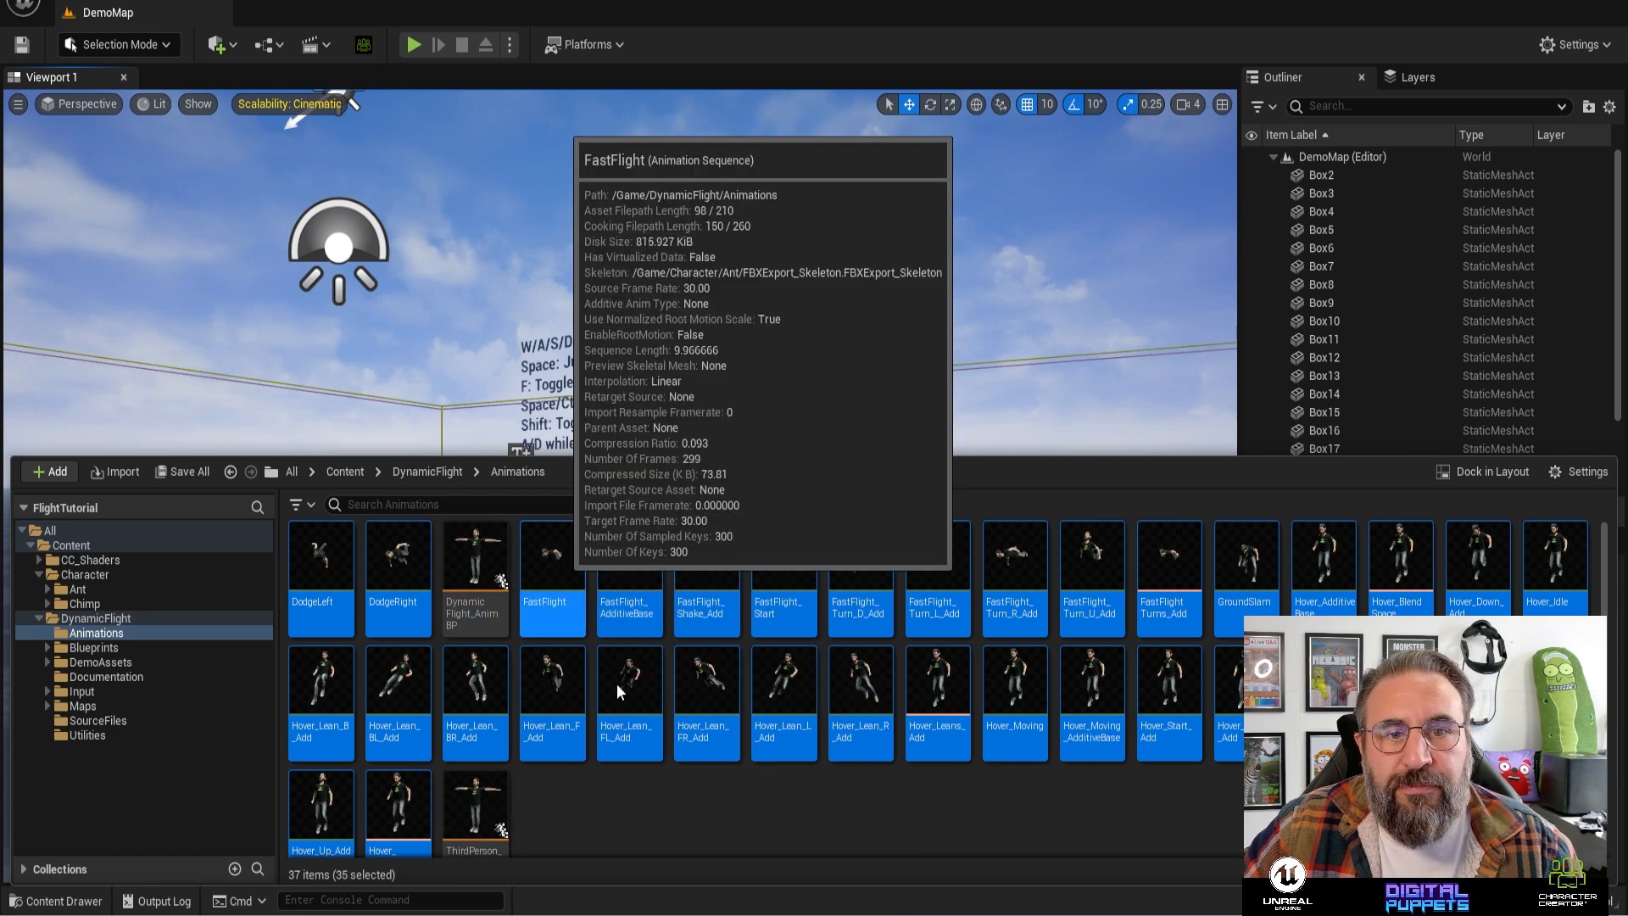
{"action": "right_click", "coordinate": [569, 558]}
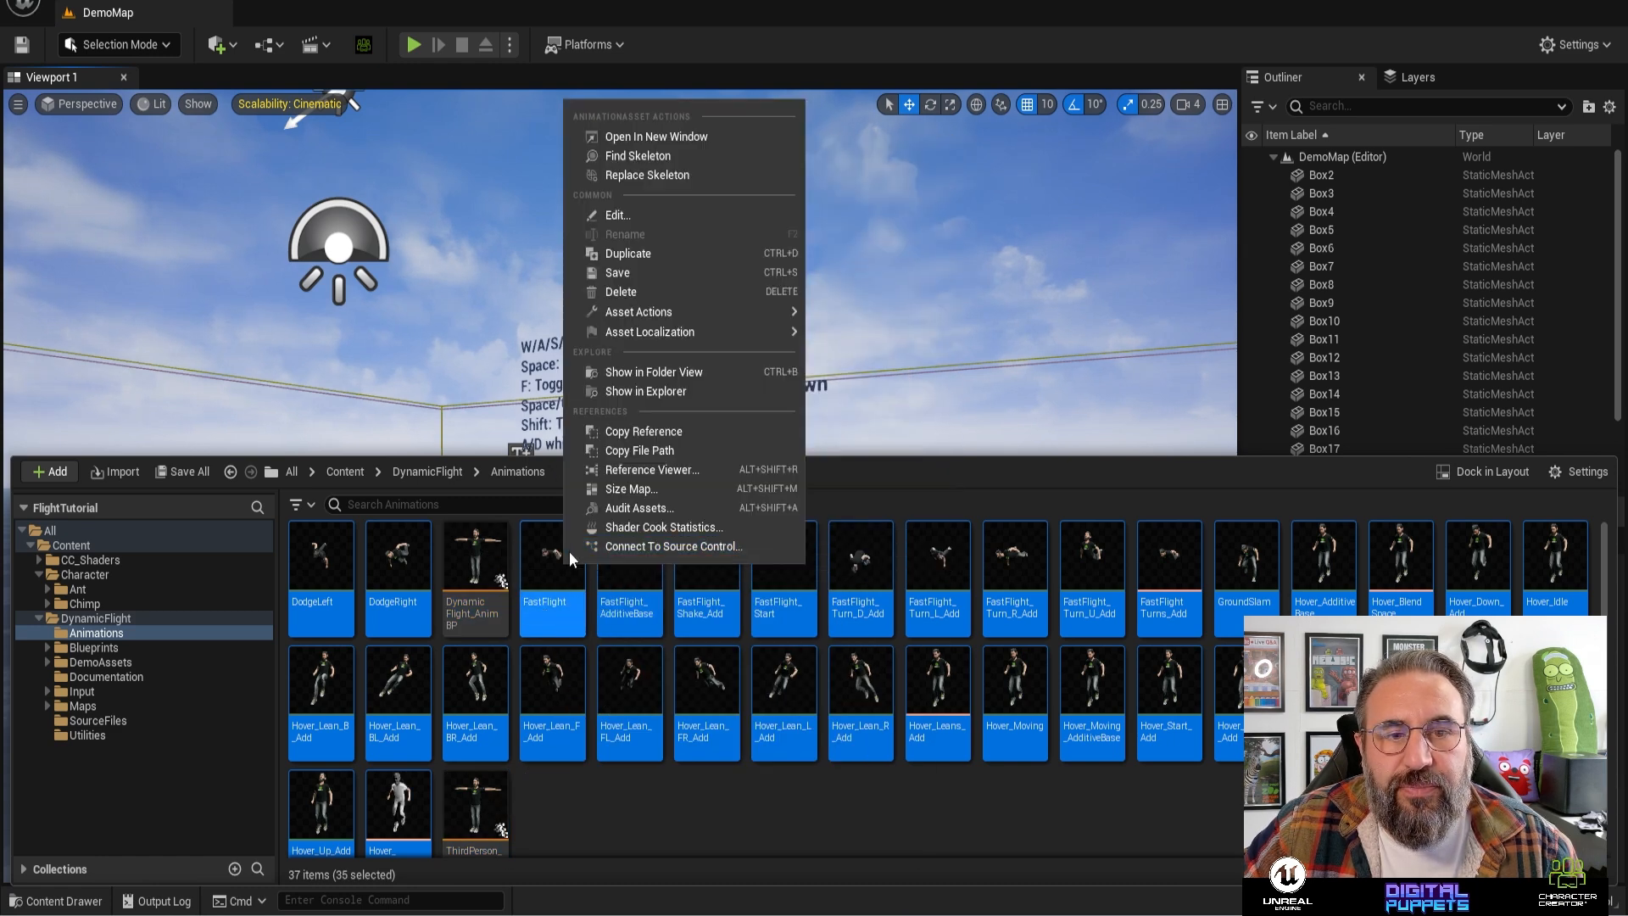
{"action": "left_click", "coordinate": [700, 176]}
{"action": "left_click", "coordinate": [730, 306]}
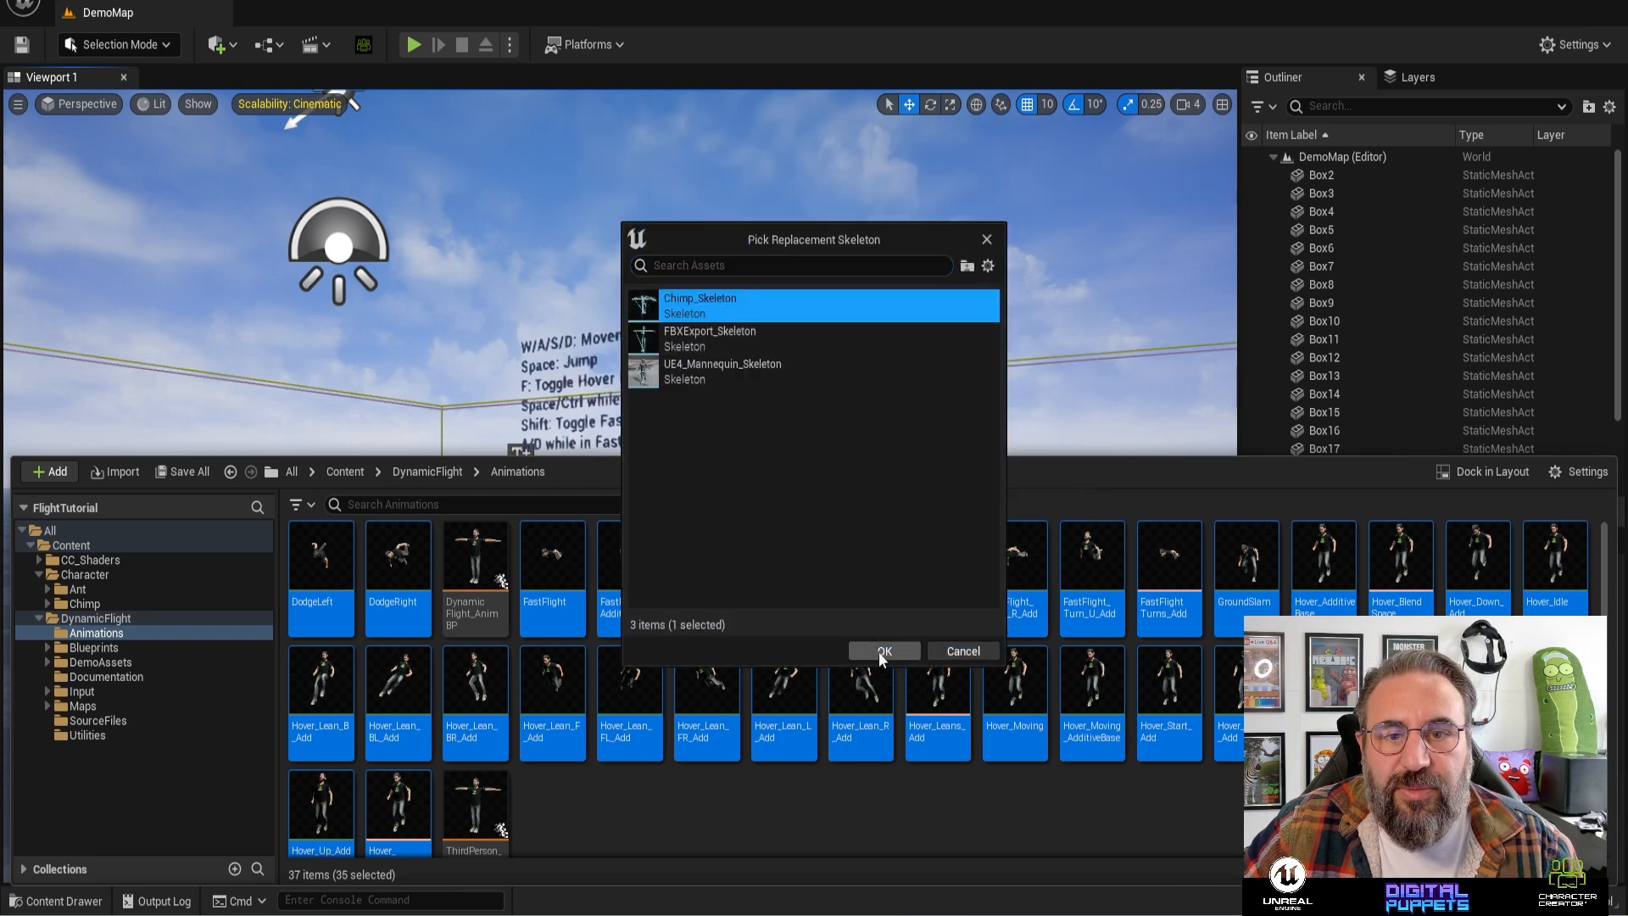
{"action": "left_click", "coordinate": [882, 650]}
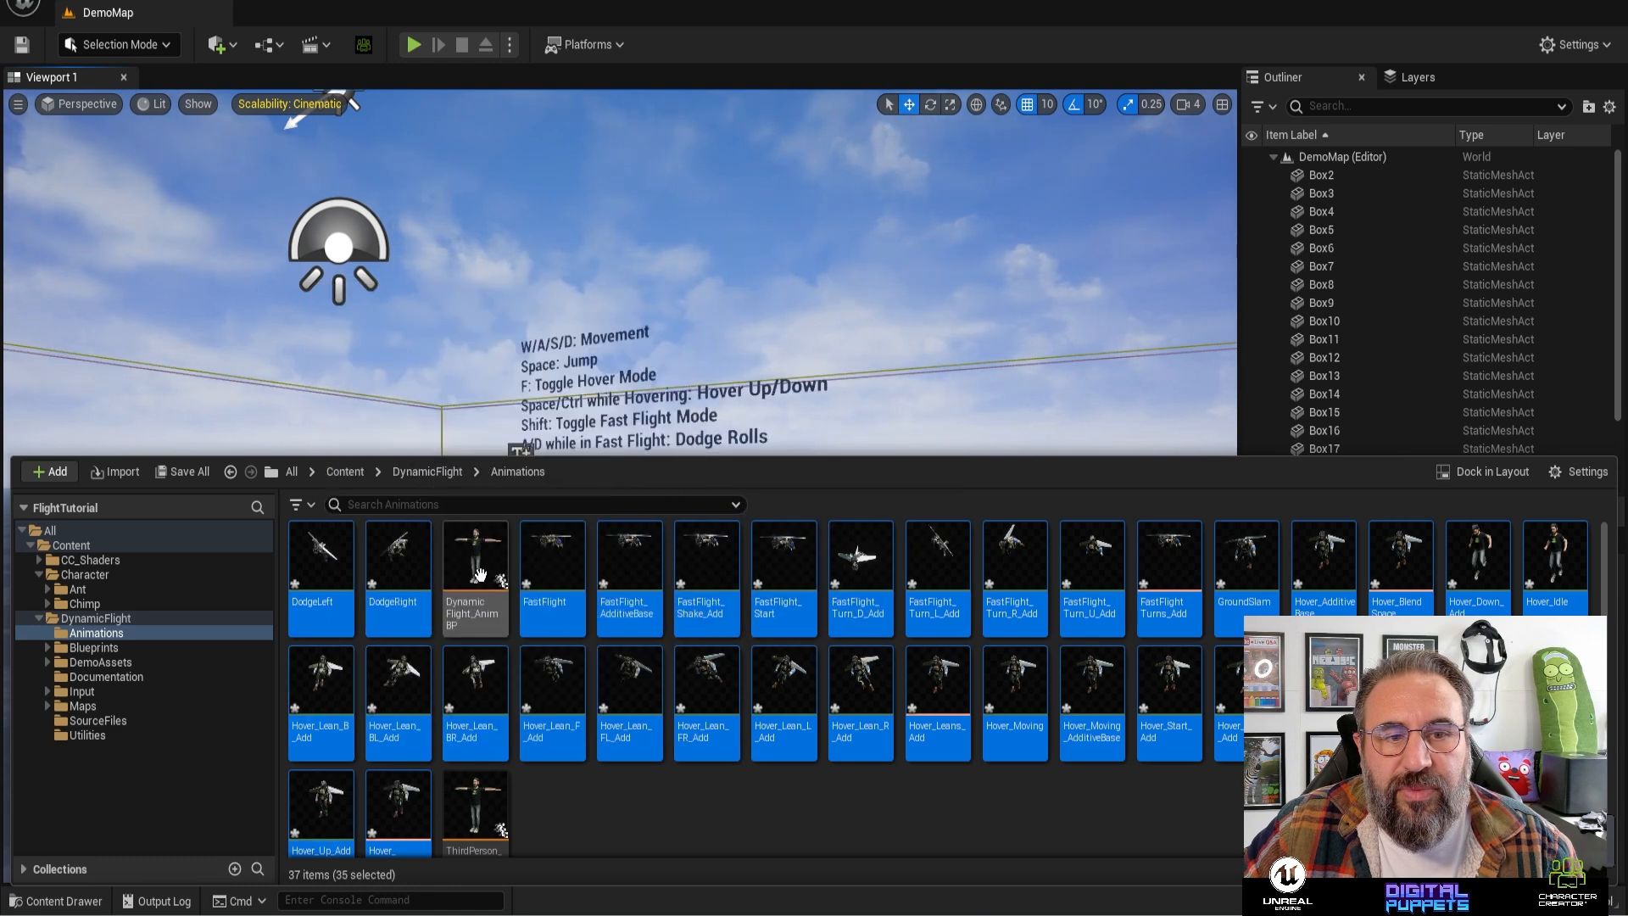
- Assign Chimp_Skeleton to the DynamicFlight_AnimBP animation blueprint
{"action": "right_click", "coordinate": [480, 574]}
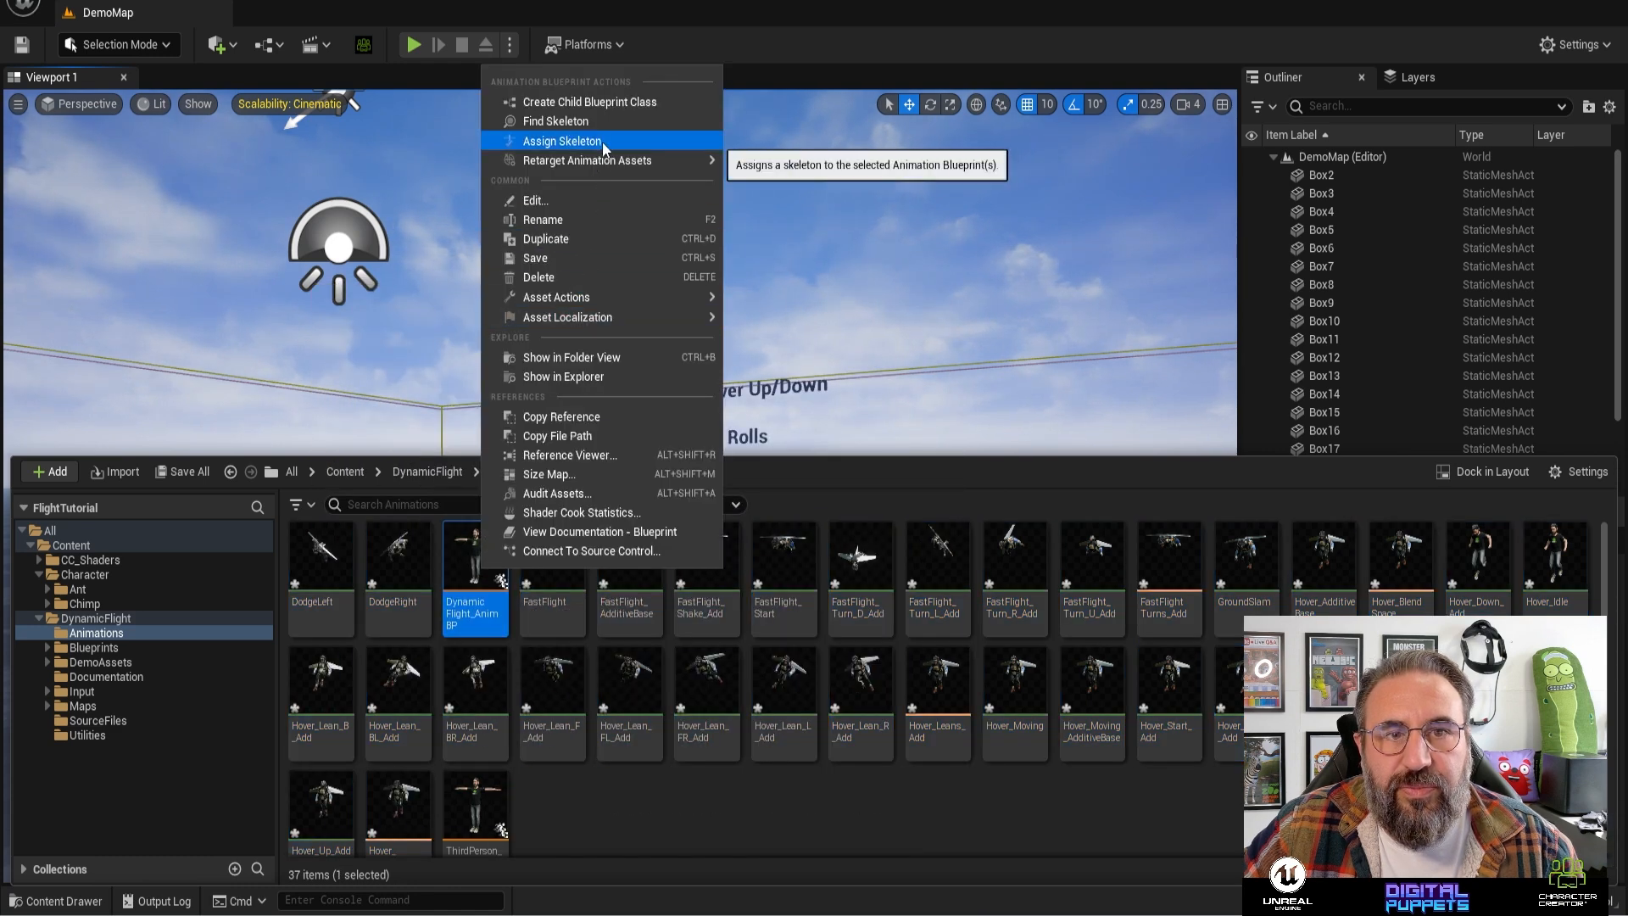
{"action": "left_click", "coordinate": [562, 140]}
{"action": "left_click", "coordinate": [746, 254]}
{"action": "left_click", "coordinate": [864, 721]}
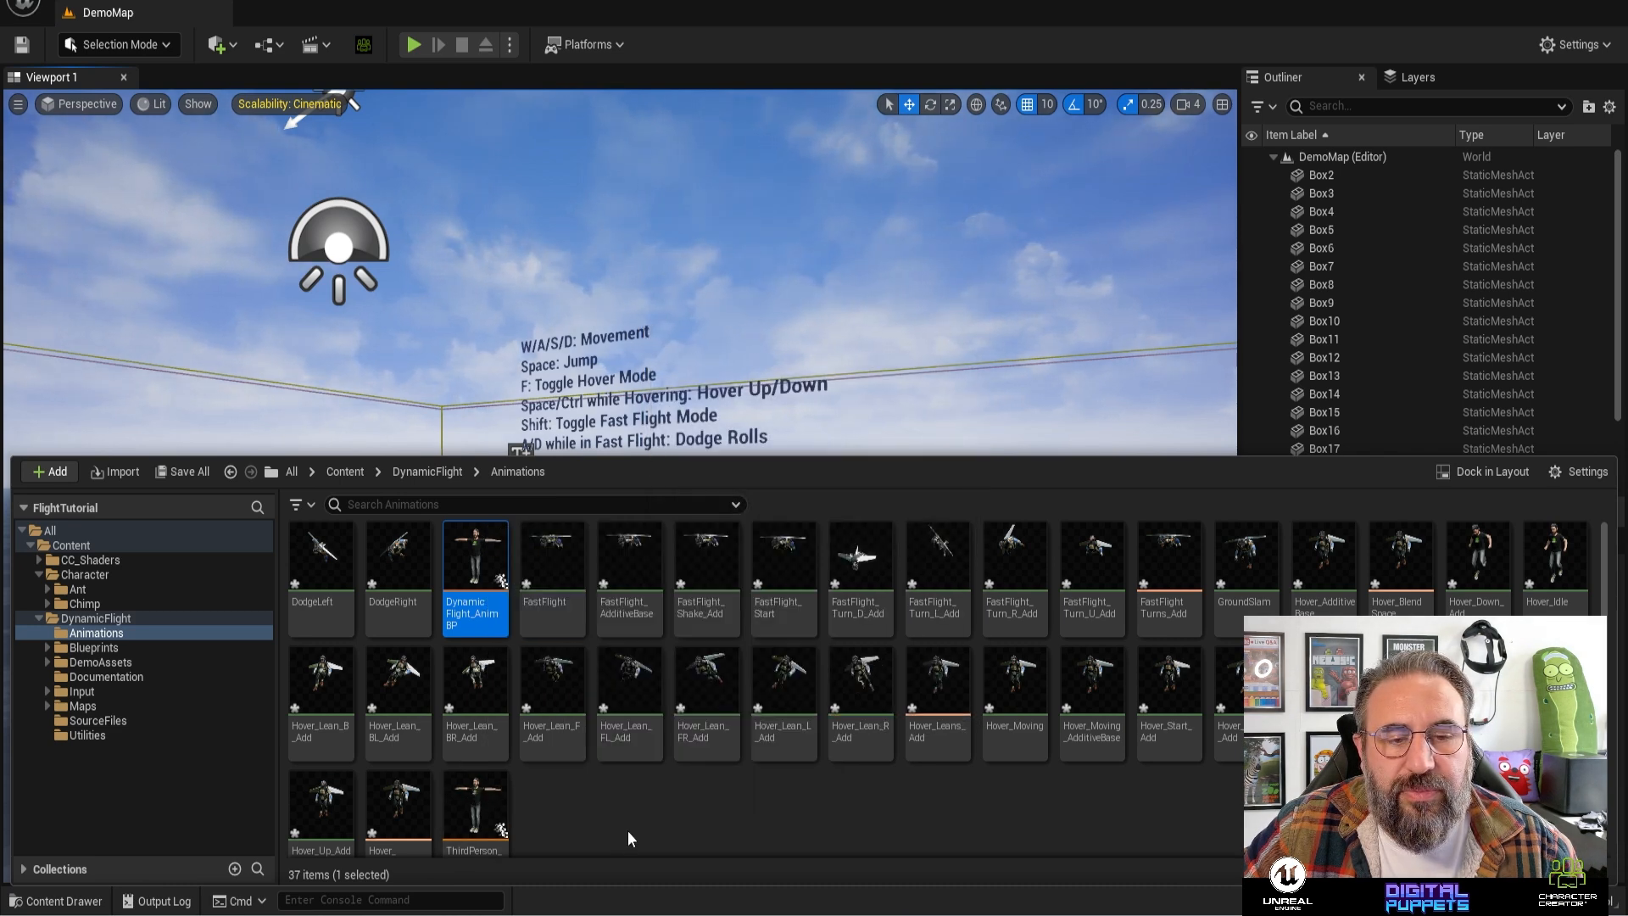
- Assign Chimp_Skeleton to the ThirdPerson_AnimBP animation blueprint
{"action": "left_click", "coordinate": [477, 810]}
{"action": "right_click", "coordinate": [477, 809]}
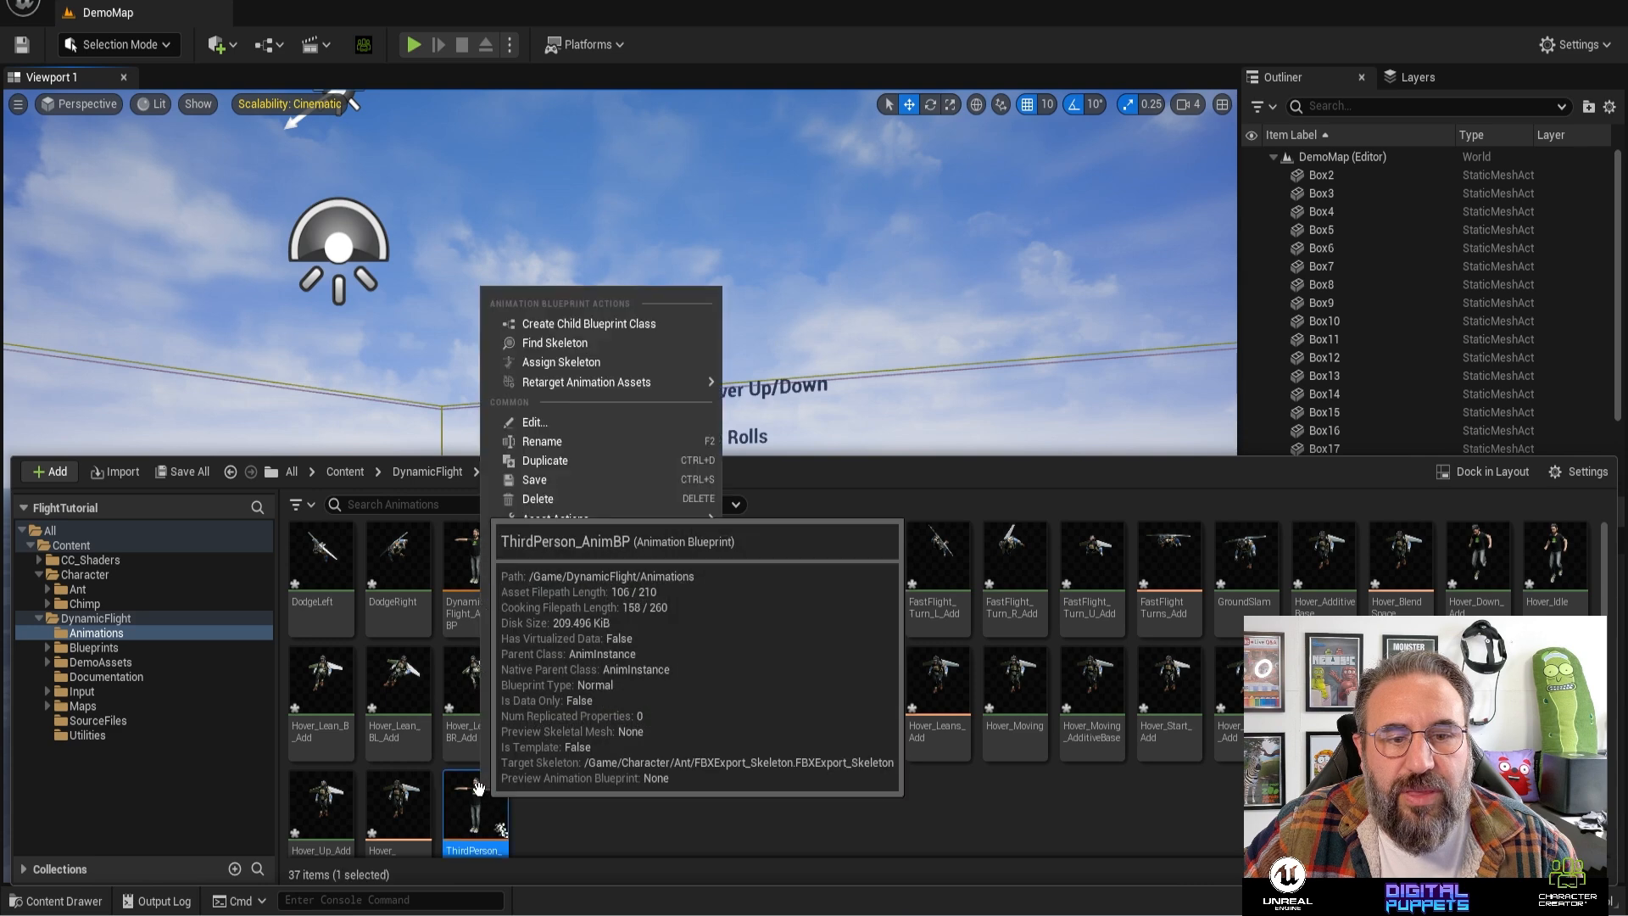
{"action": "left_click", "coordinate": [612, 361]}
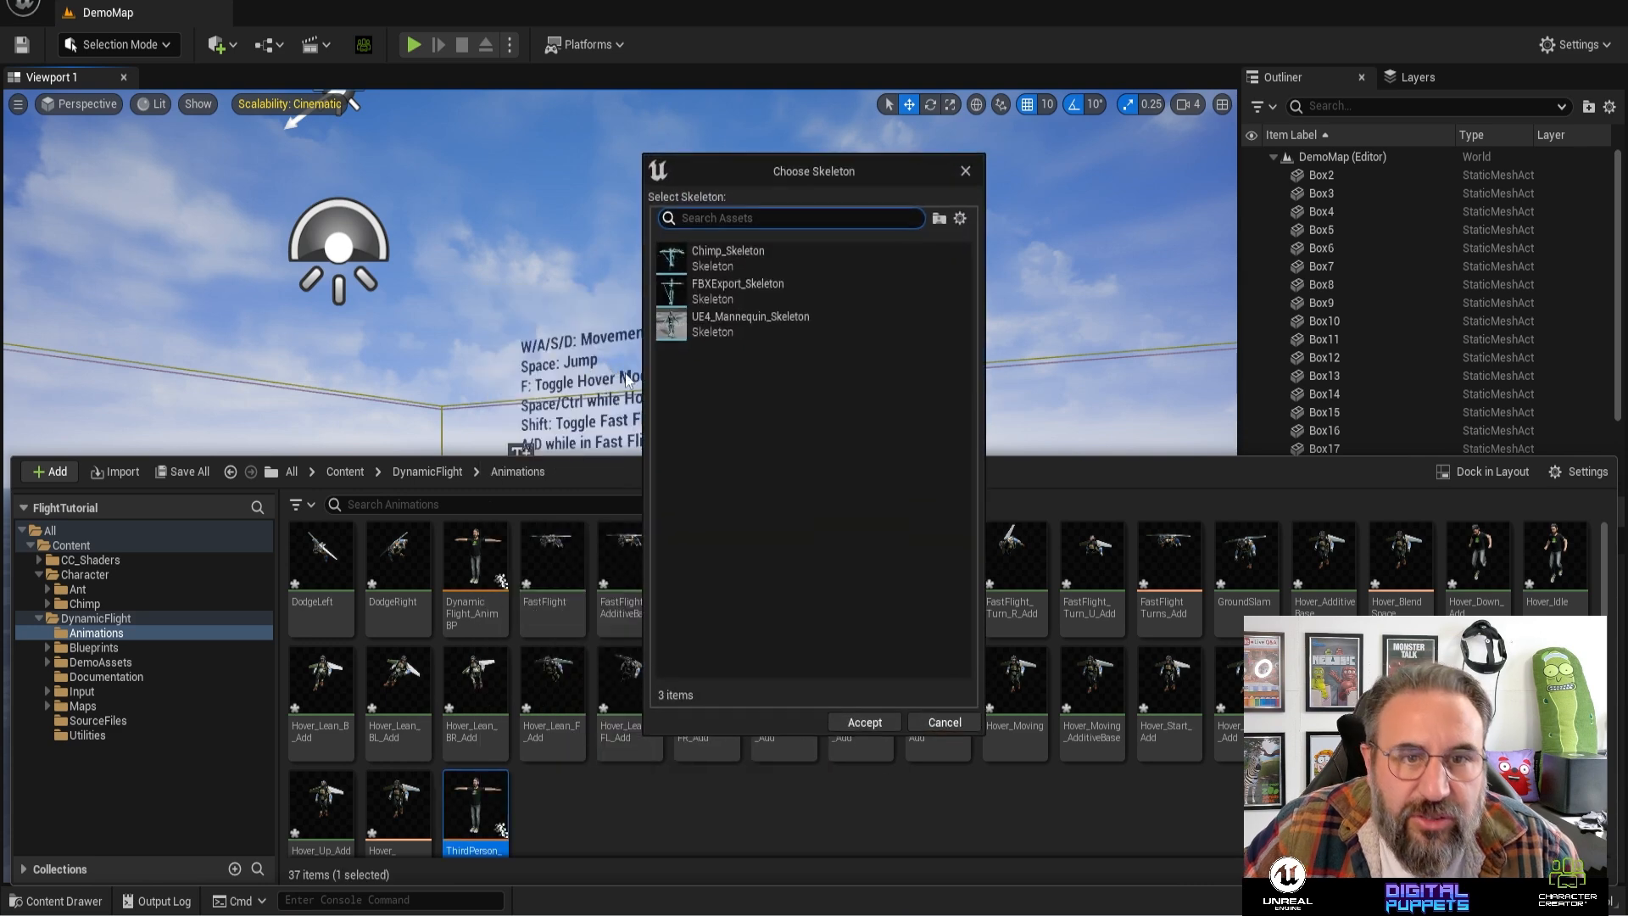
{"action": "left_click", "coordinate": [777, 251]}
{"action": "left_click", "coordinate": [882, 723]}
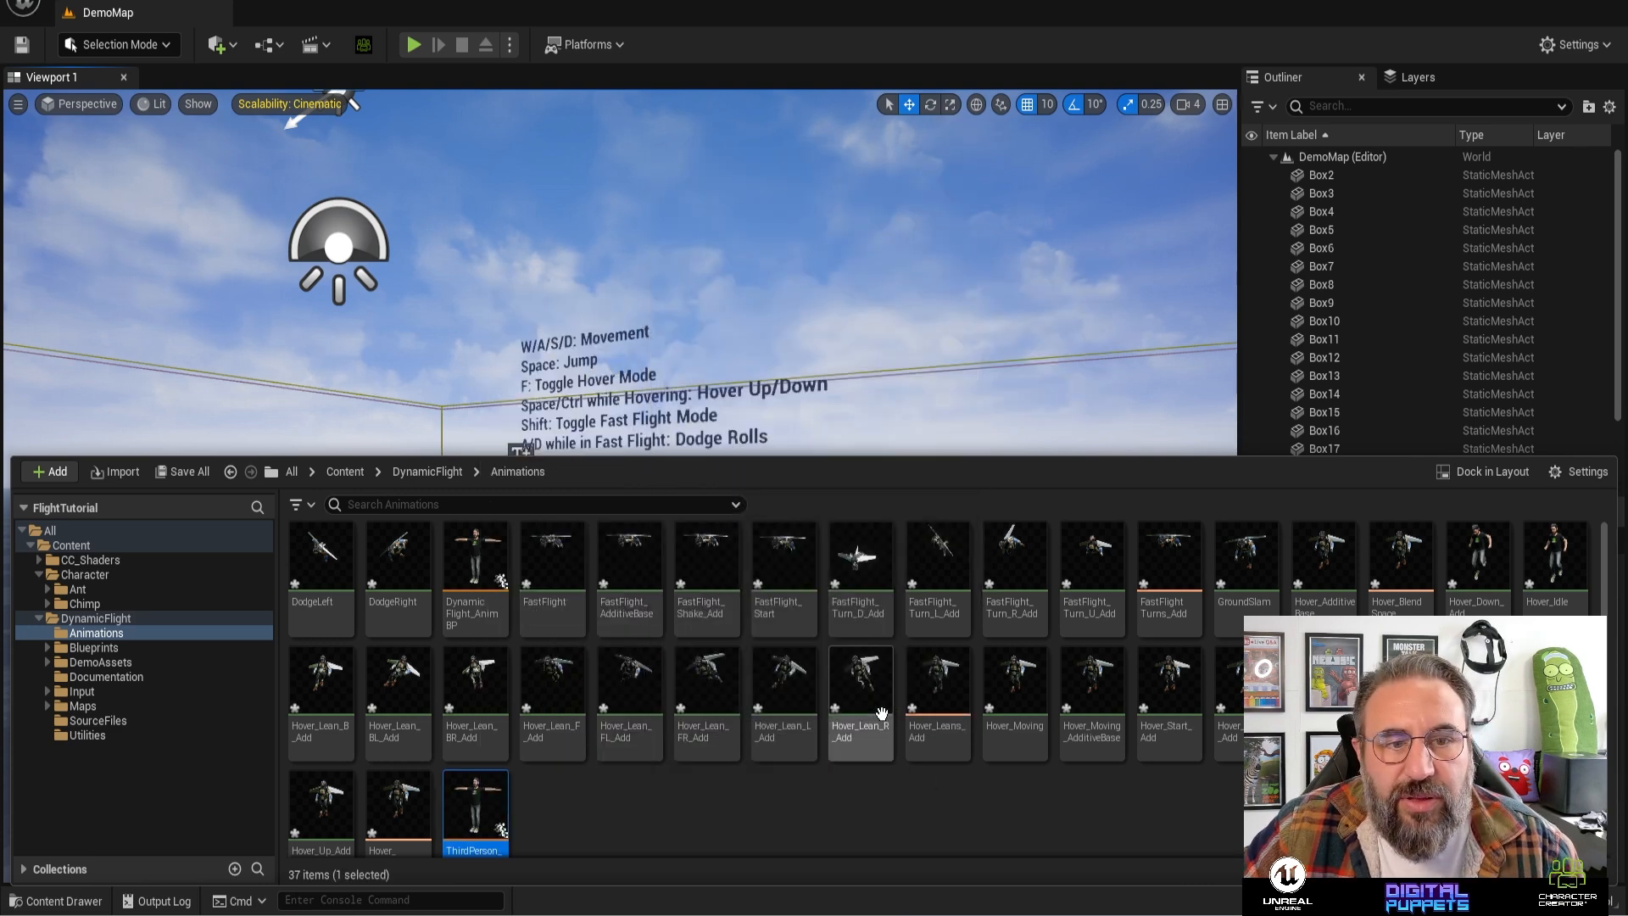
- Open DynamicFlight_AnimBP, compile and save it, and close the blueprint editor
{"action": "left_click", "coordinate": [479, 572]}
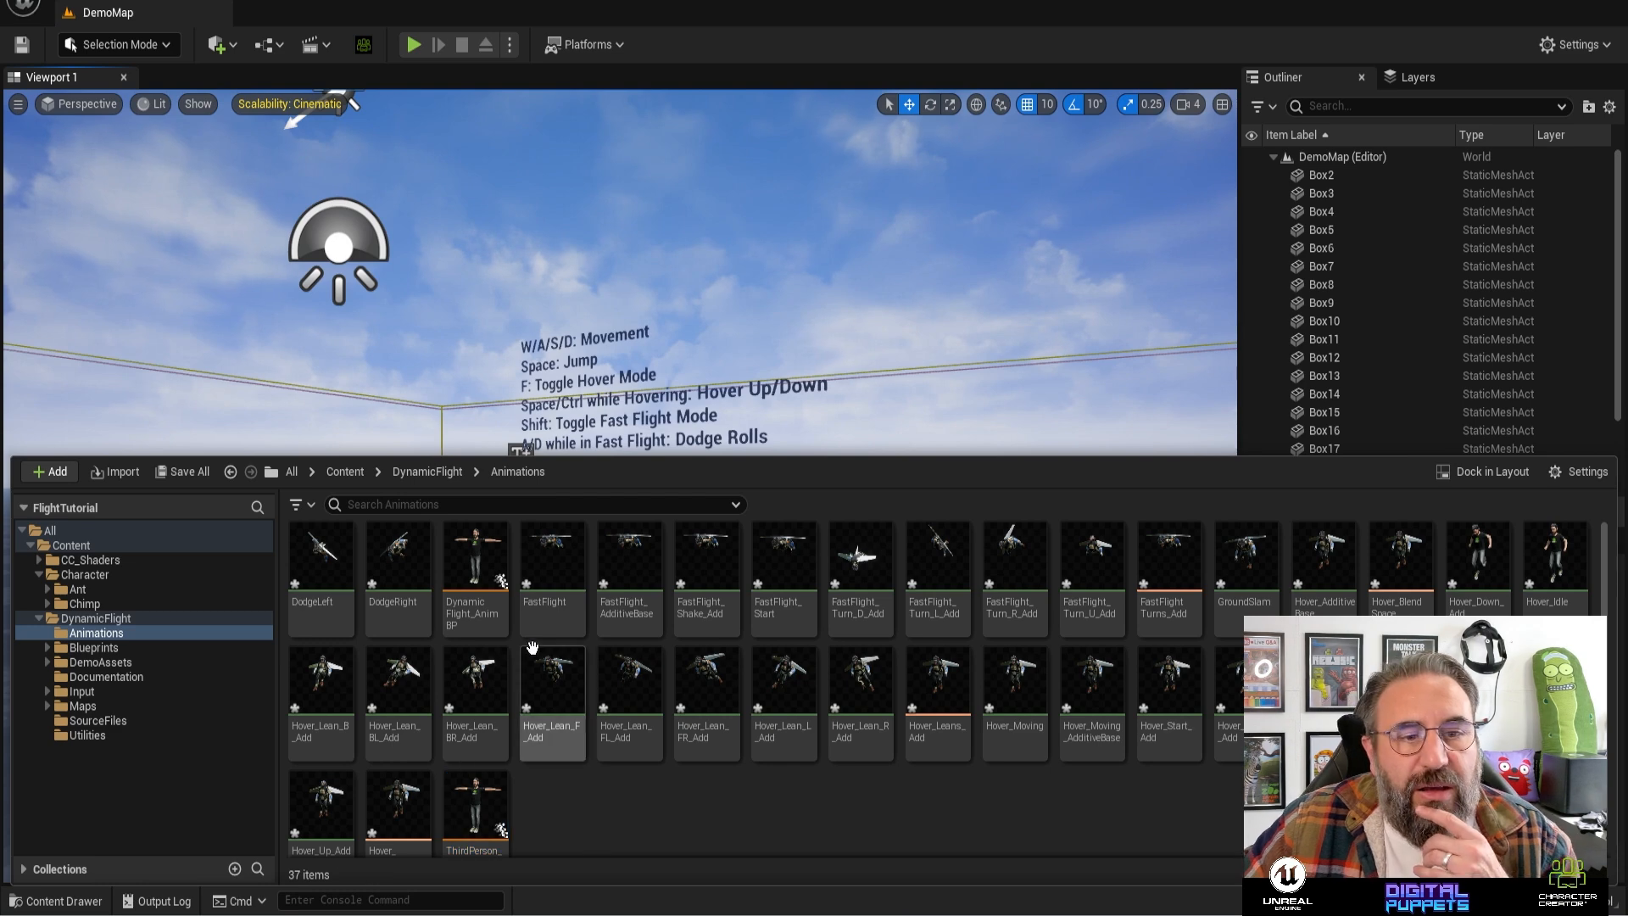
{"action": "double_click", "coordinate": [483, 574]}
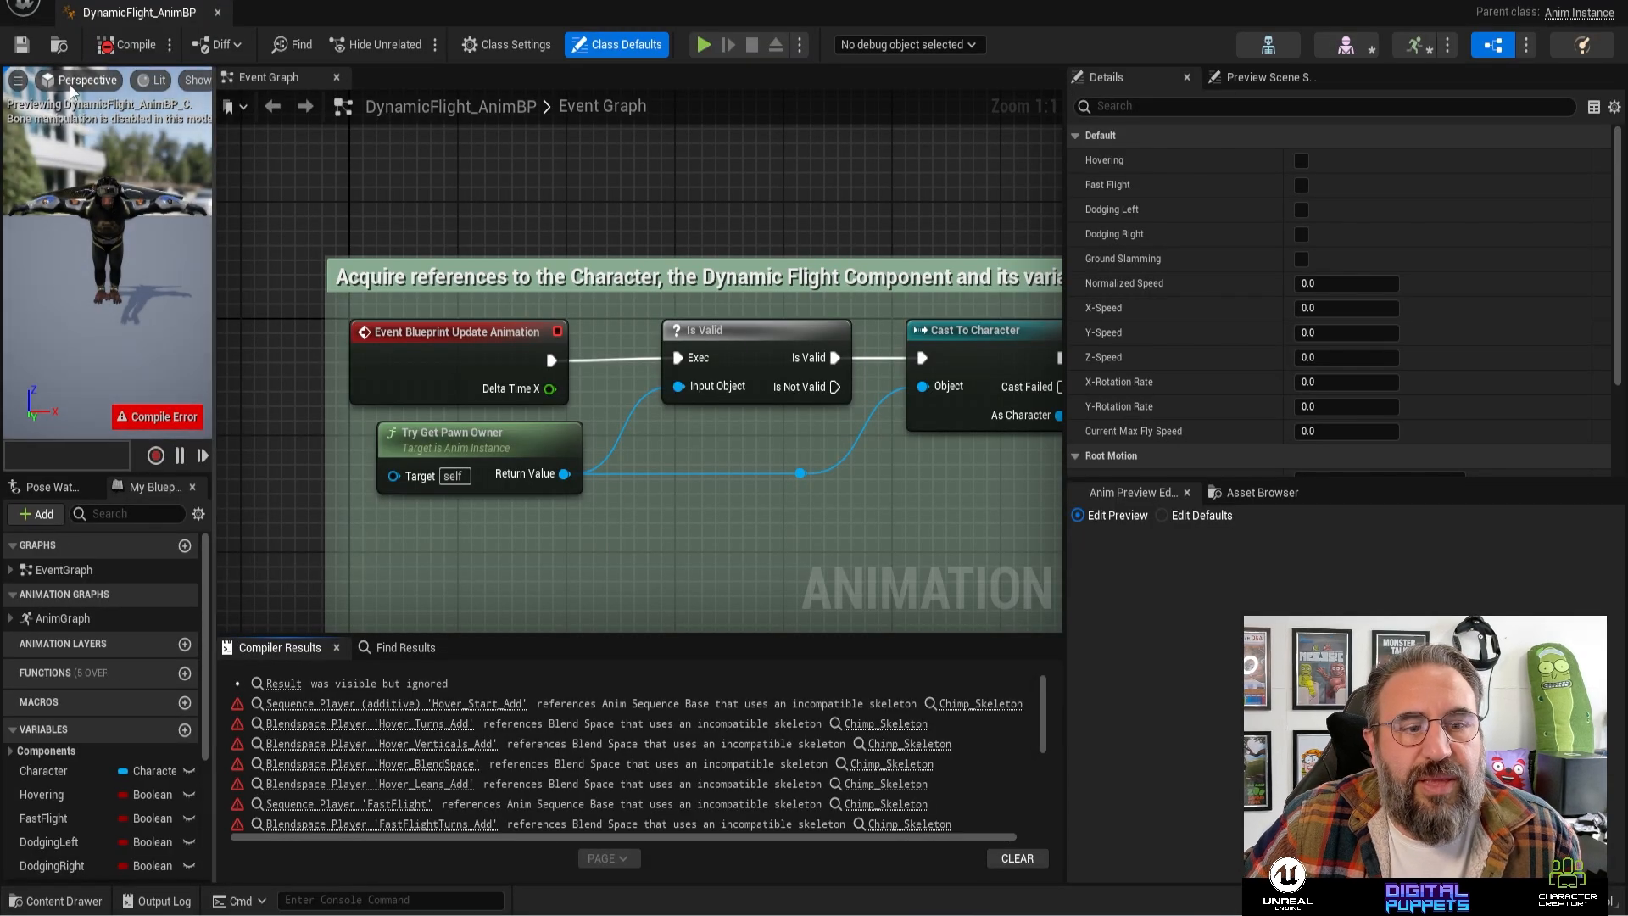
{"action": "left_click", "coordinate": [123, 44]}
{"action": "left_click", "coordinate": [20, 45]}
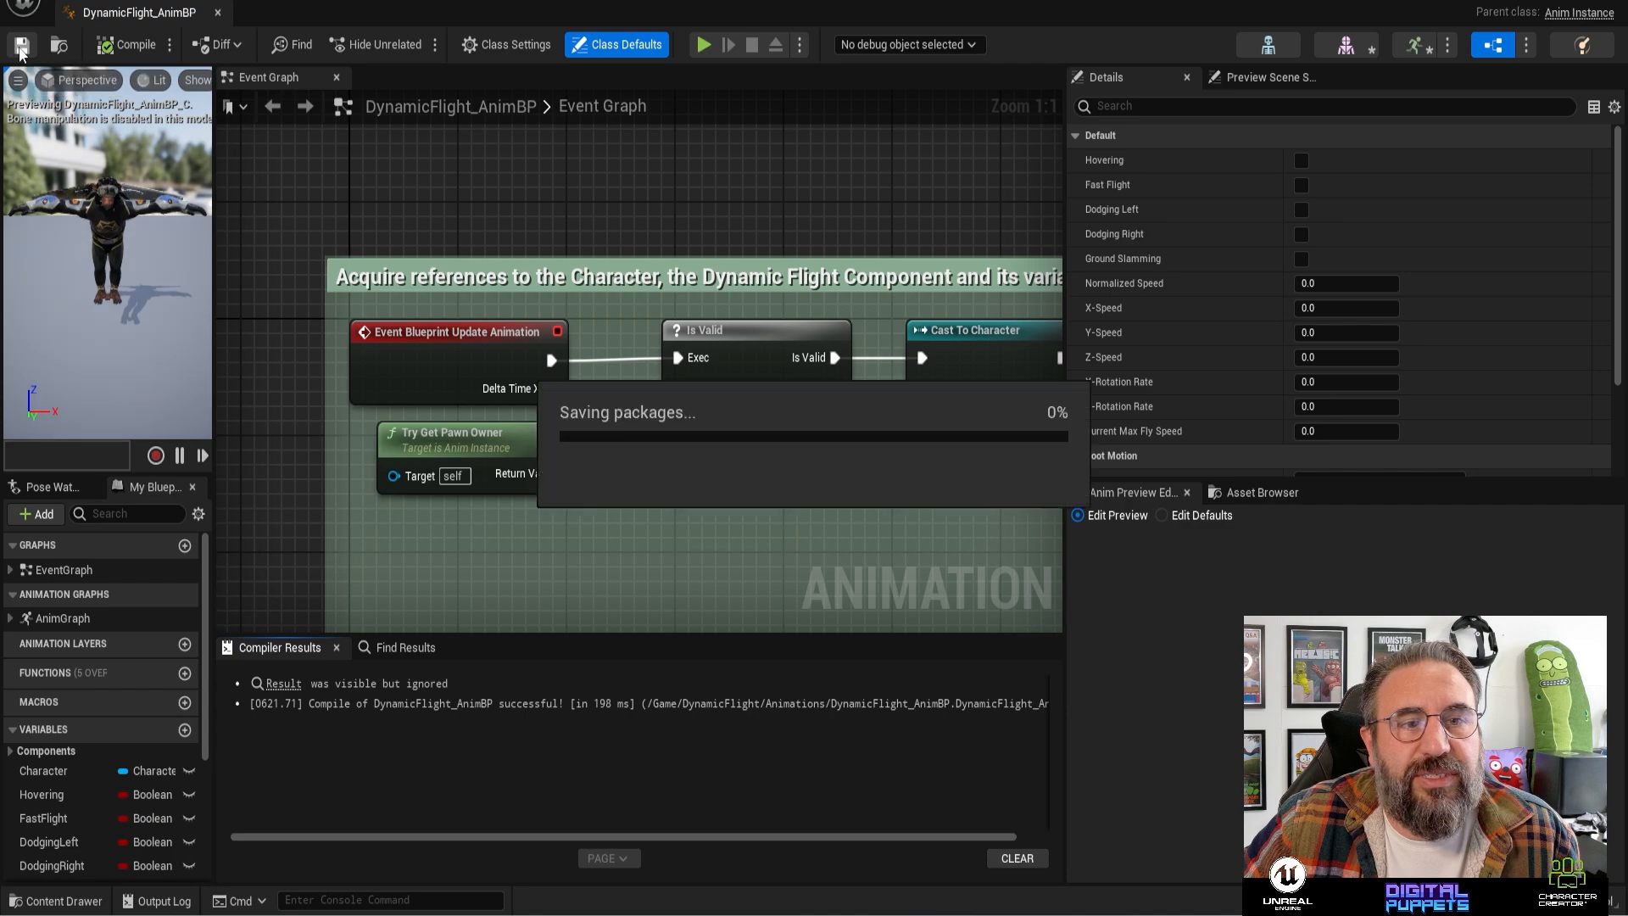
{"action": "left_click", "coordinate": [219, 15]}
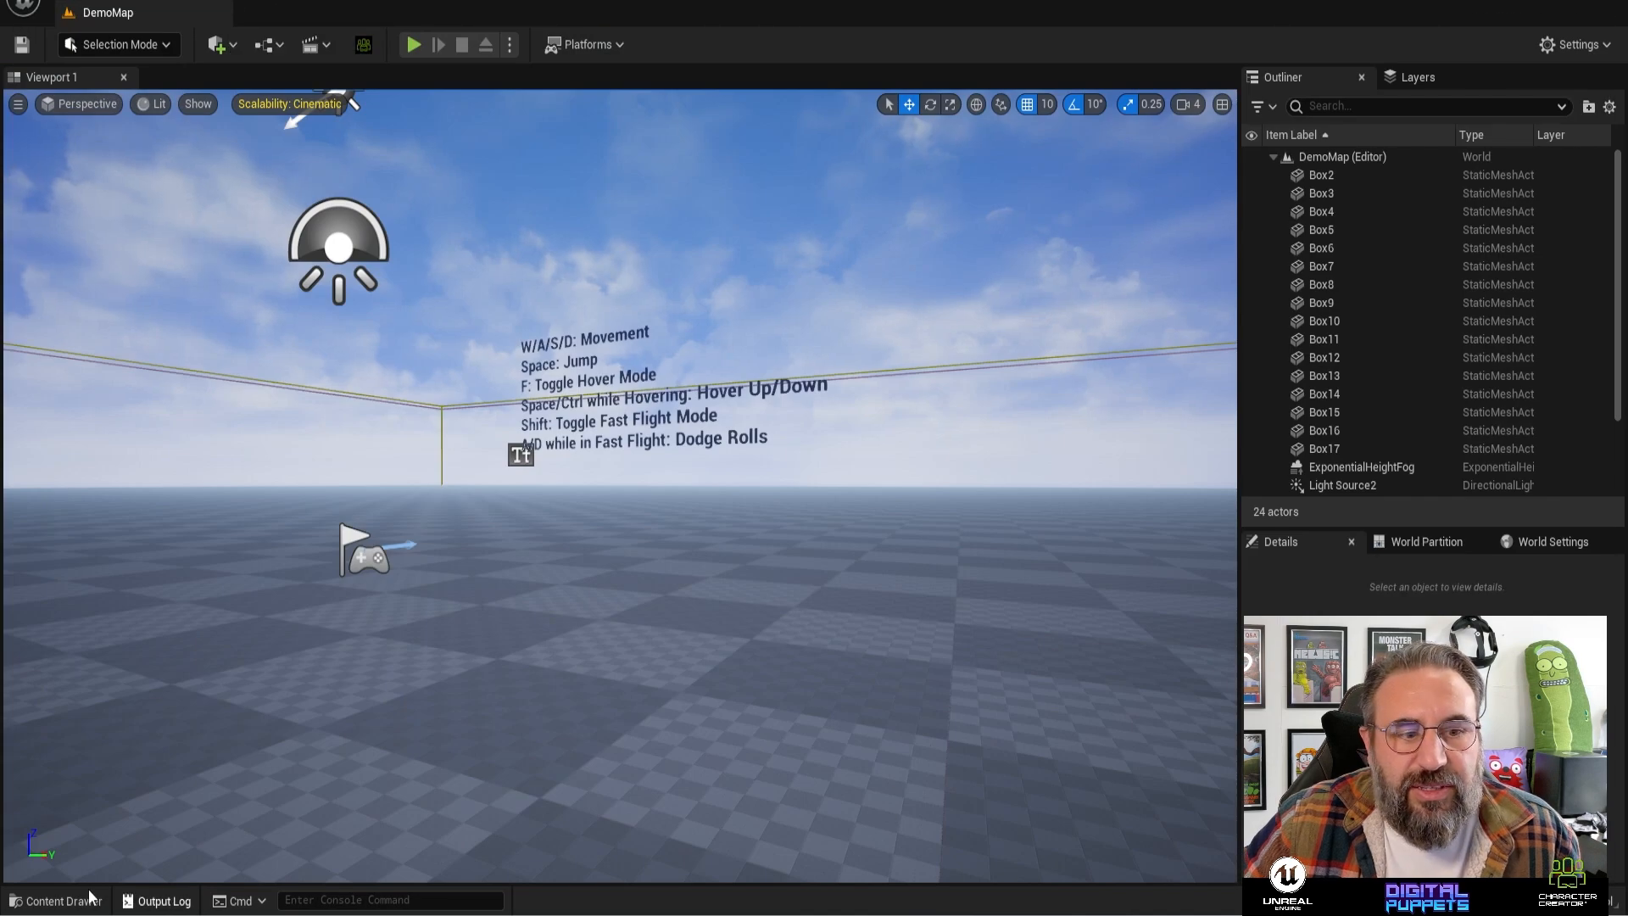
- Open ThirdPerson_AnimBP, compile it and save it
{"action": "left_click", "coordinate": [63, 899]}
{"action": "double_click", "coordinate": [470, 814]}
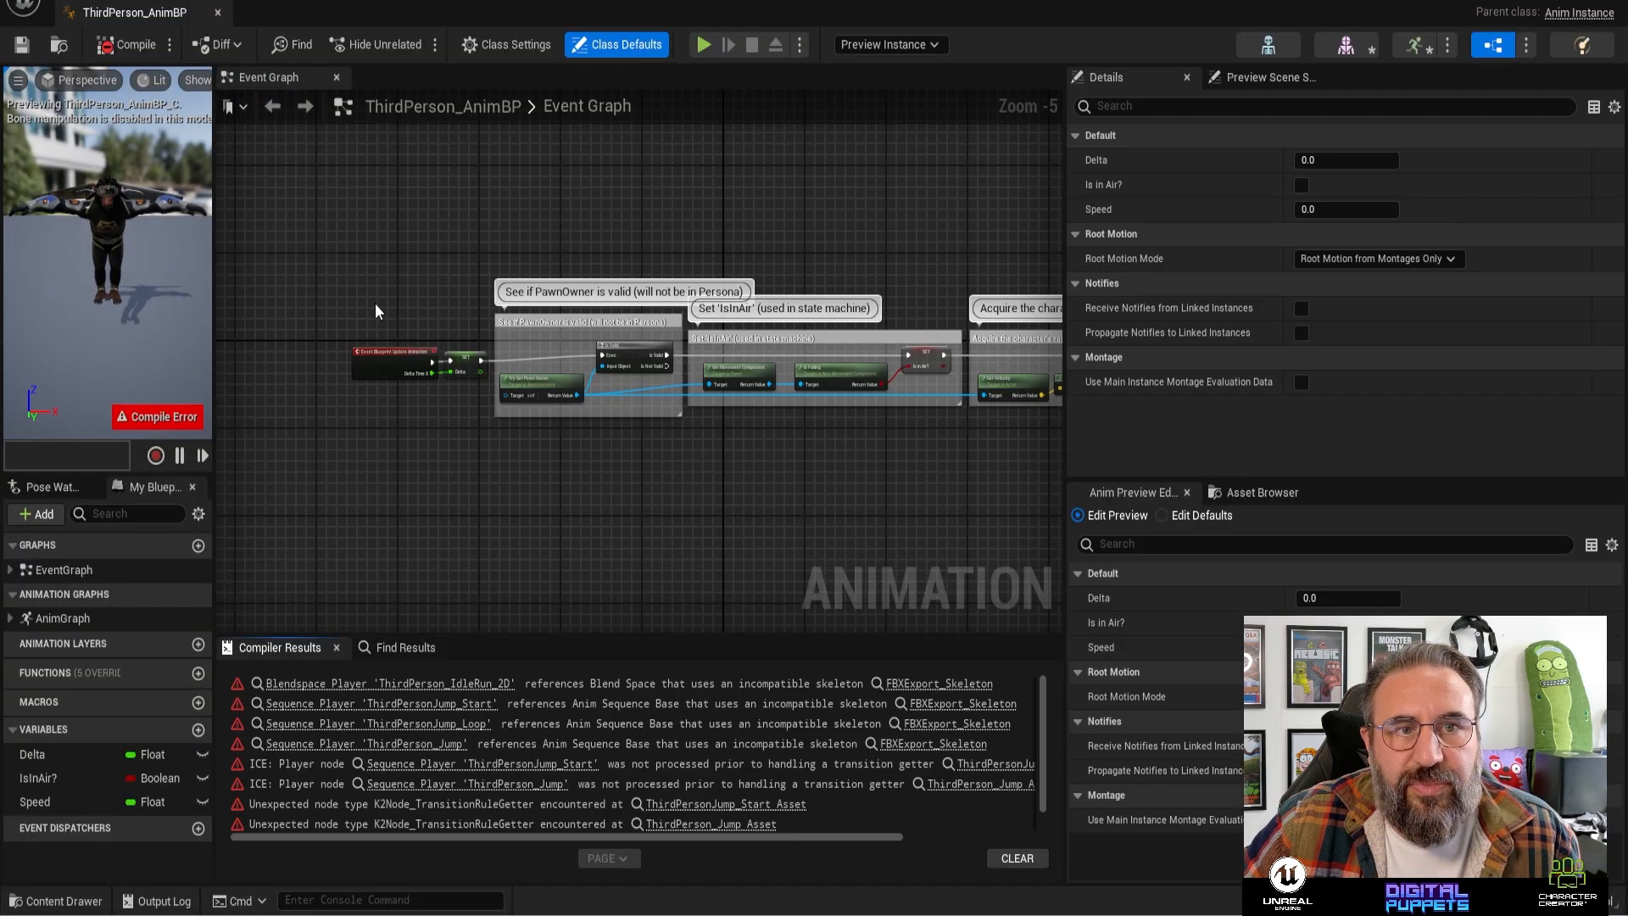
{"action": "left_click", "coordinate": [141, 47]}
{"action": "left_click", "coordinate": [20, 45]}
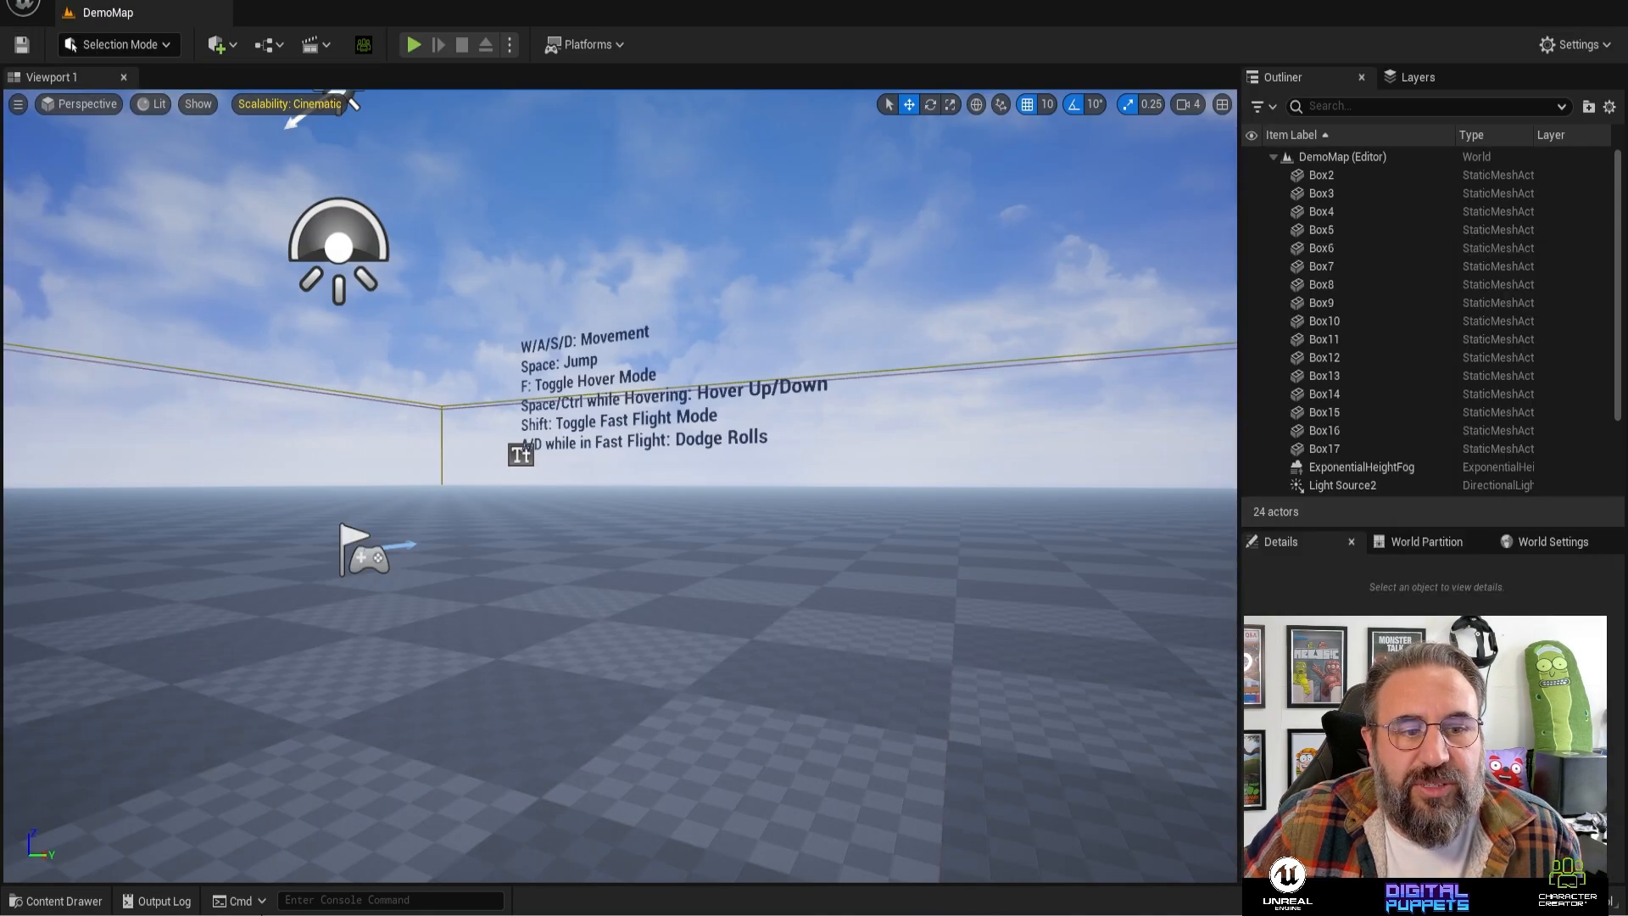
- Replace the skeleton of all eight assets in DynamicFlight's Mannequin Animations folder with Chimp_Skeleton
{"action": "left_click", "coordinate": [64, 900]}
{"action": "left_click", "coordinate": [447, 473]}
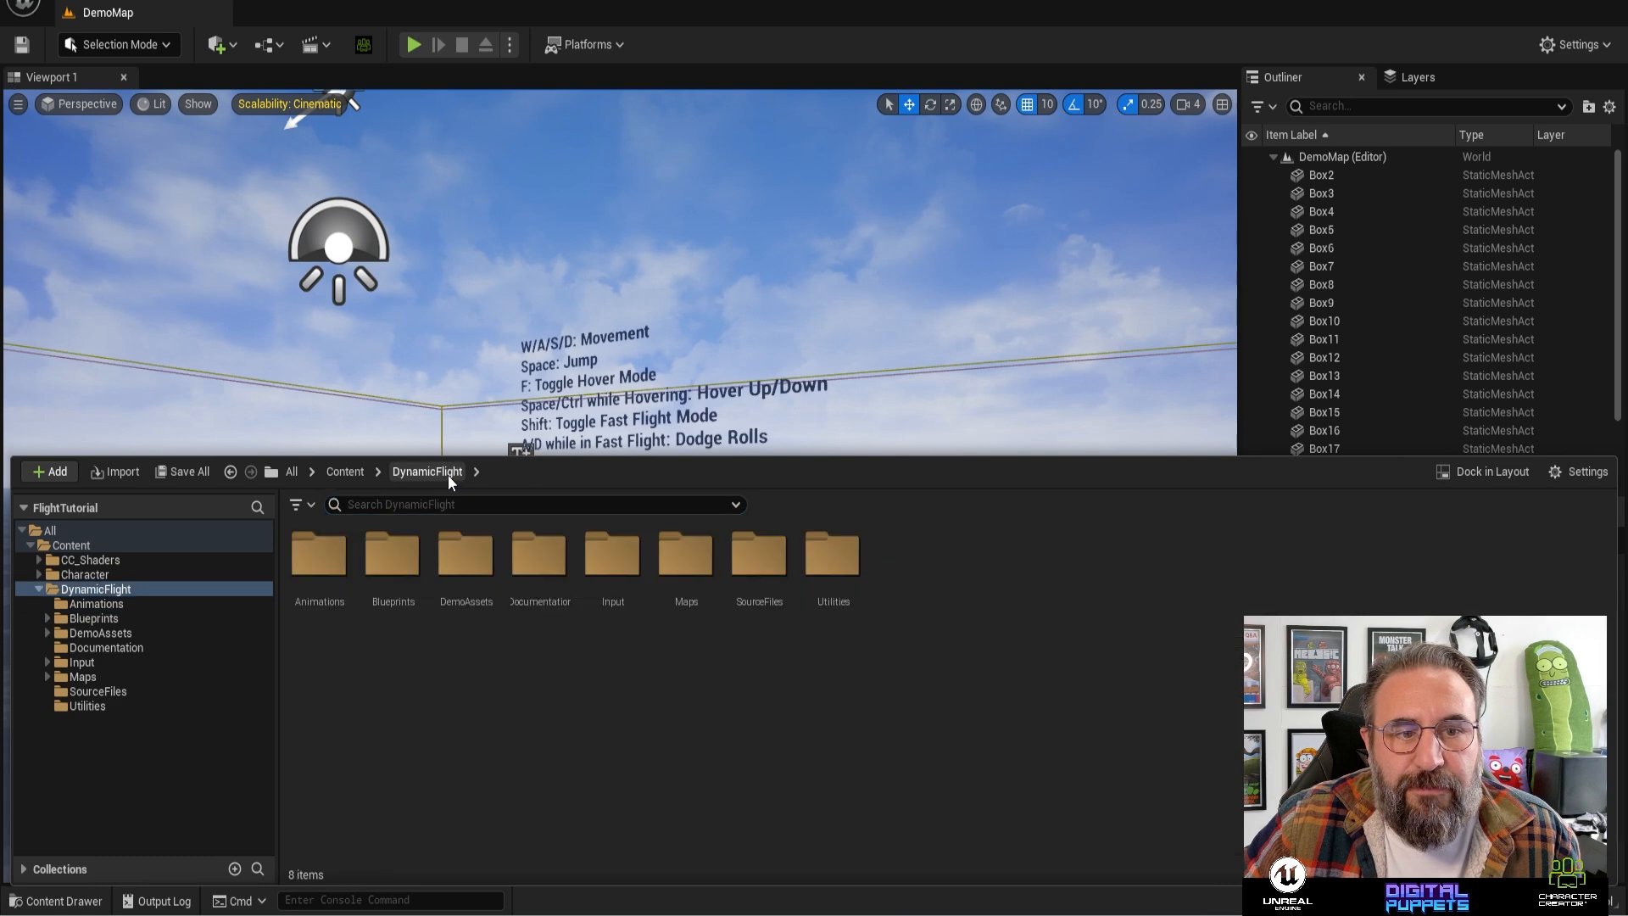
{"action": "double_click", "coordinate": [478, 557]}
{"action": "double_click", "coordinate": [320, 553]}
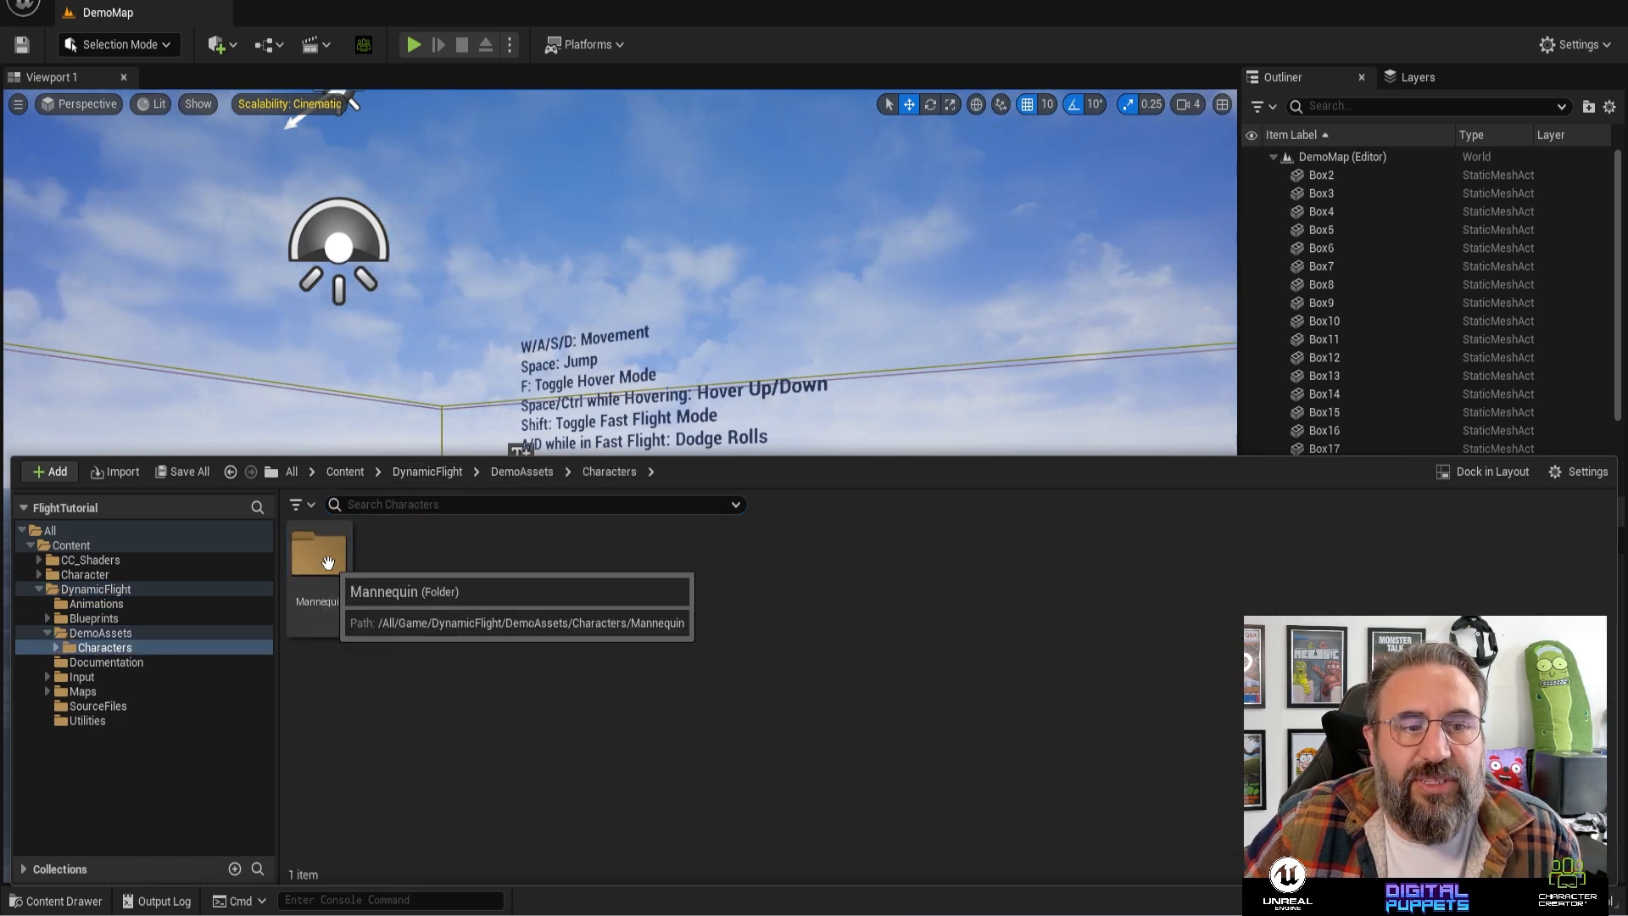
{"action": "double_click", "coordinate": [327, 552]}
{"action": "double_click", "coordinate": [327, 552]}
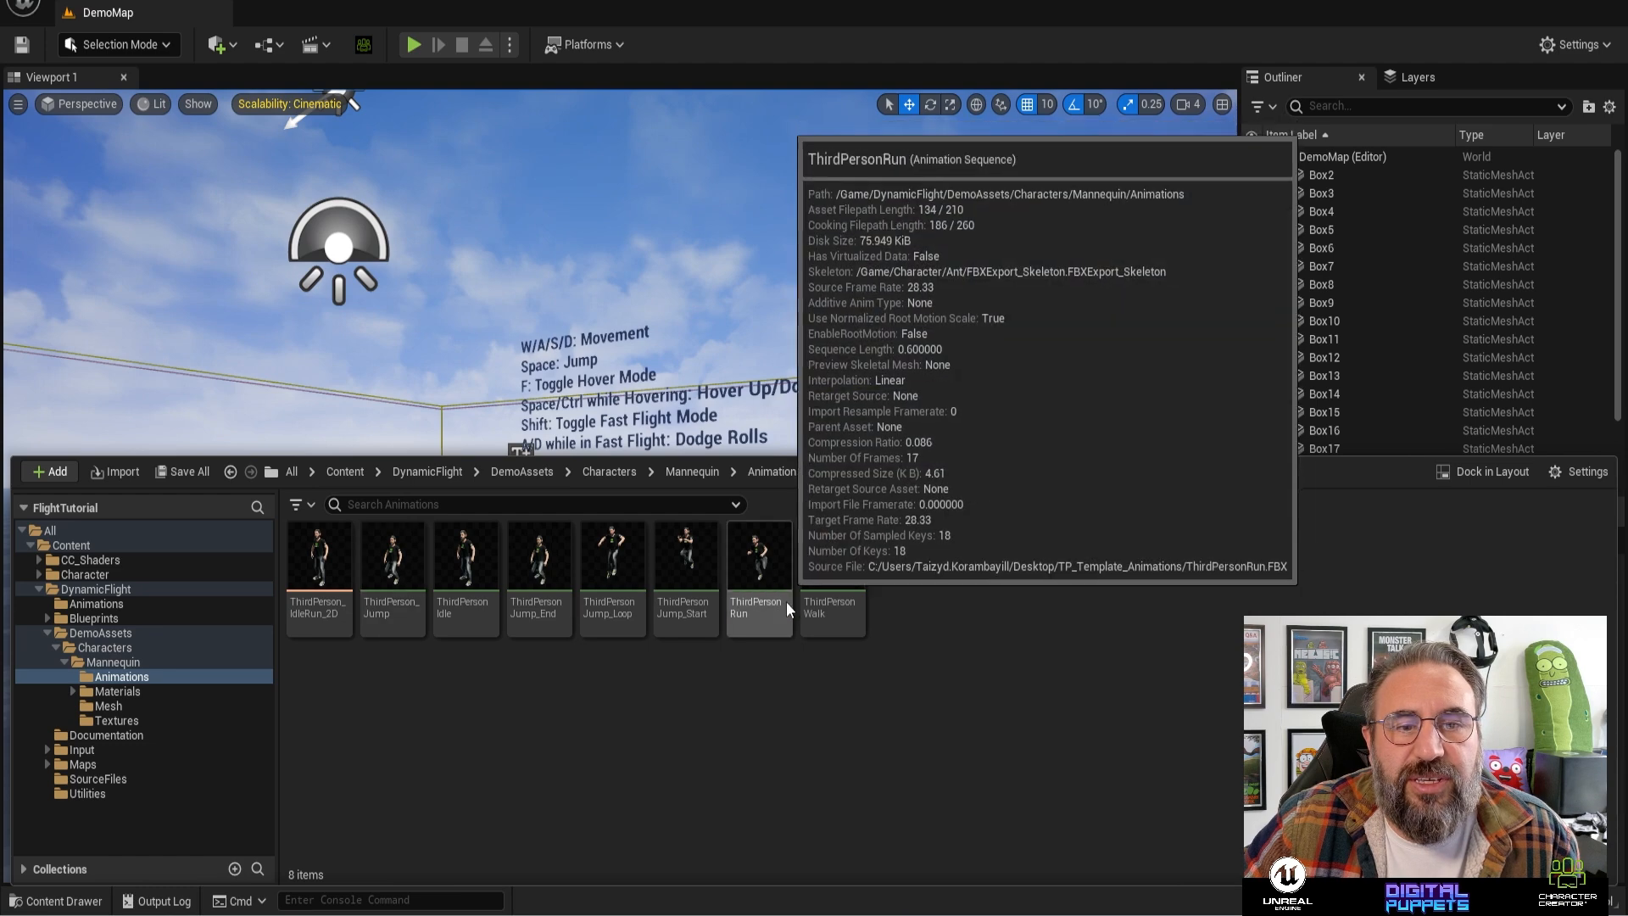
{"action": "left_click", "coordinate": [829, 567]}
{"action": "left_click", "coordinate": [321, 563], "text": "shift"}
{"action": "right_click", "coordinate": [322, 564]}
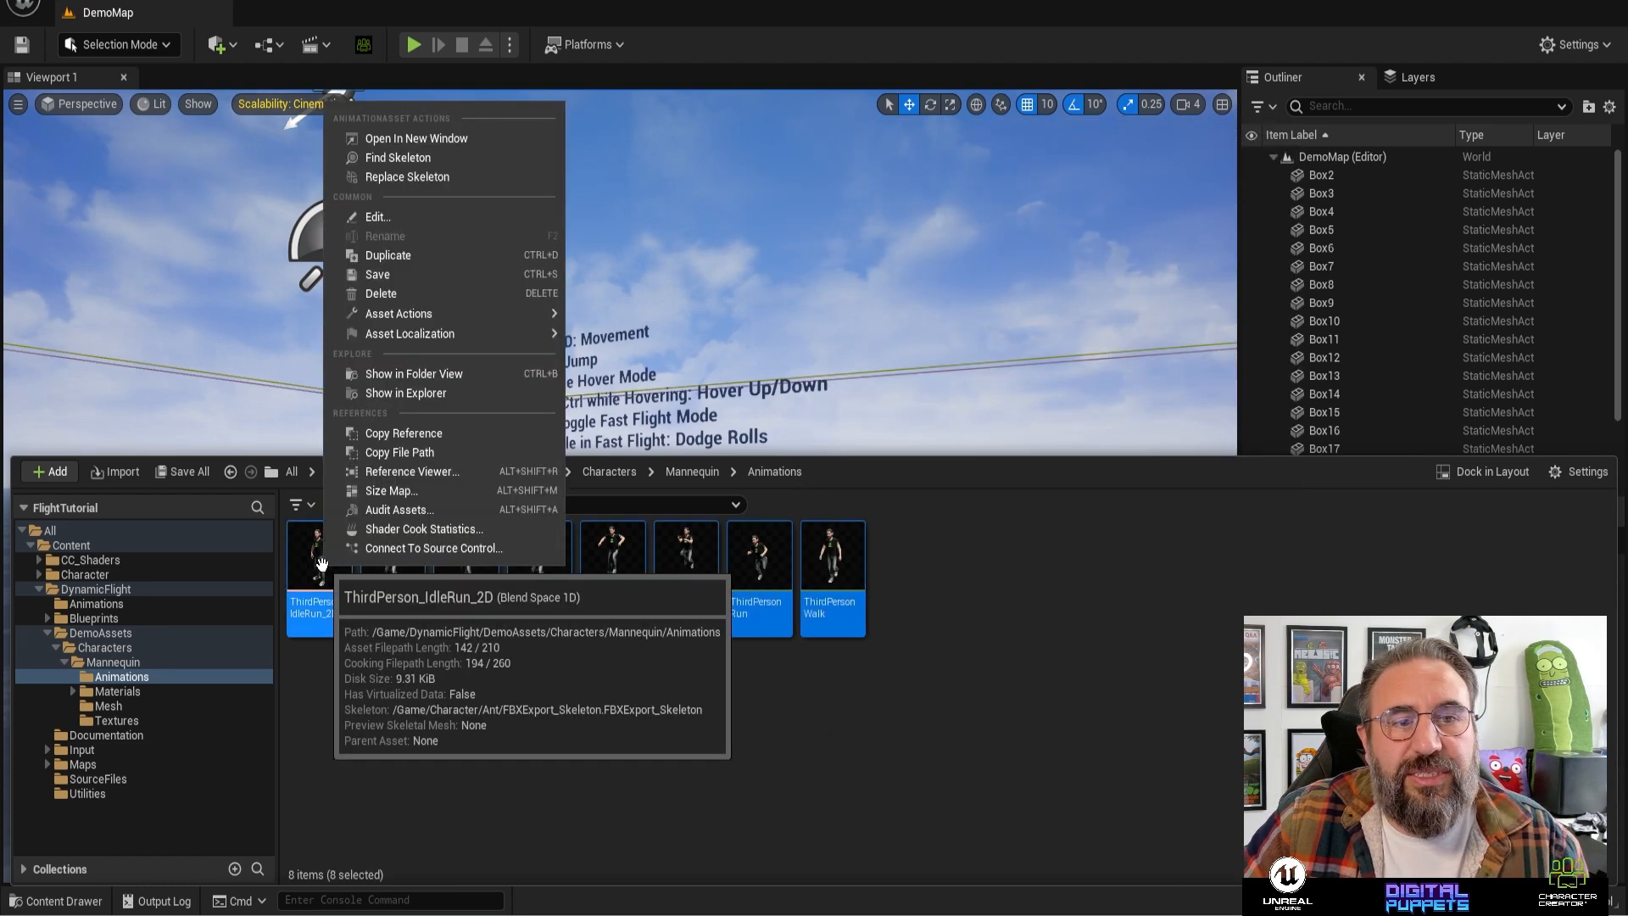
{"action": "left_click", "coordinate": [436, 176]}
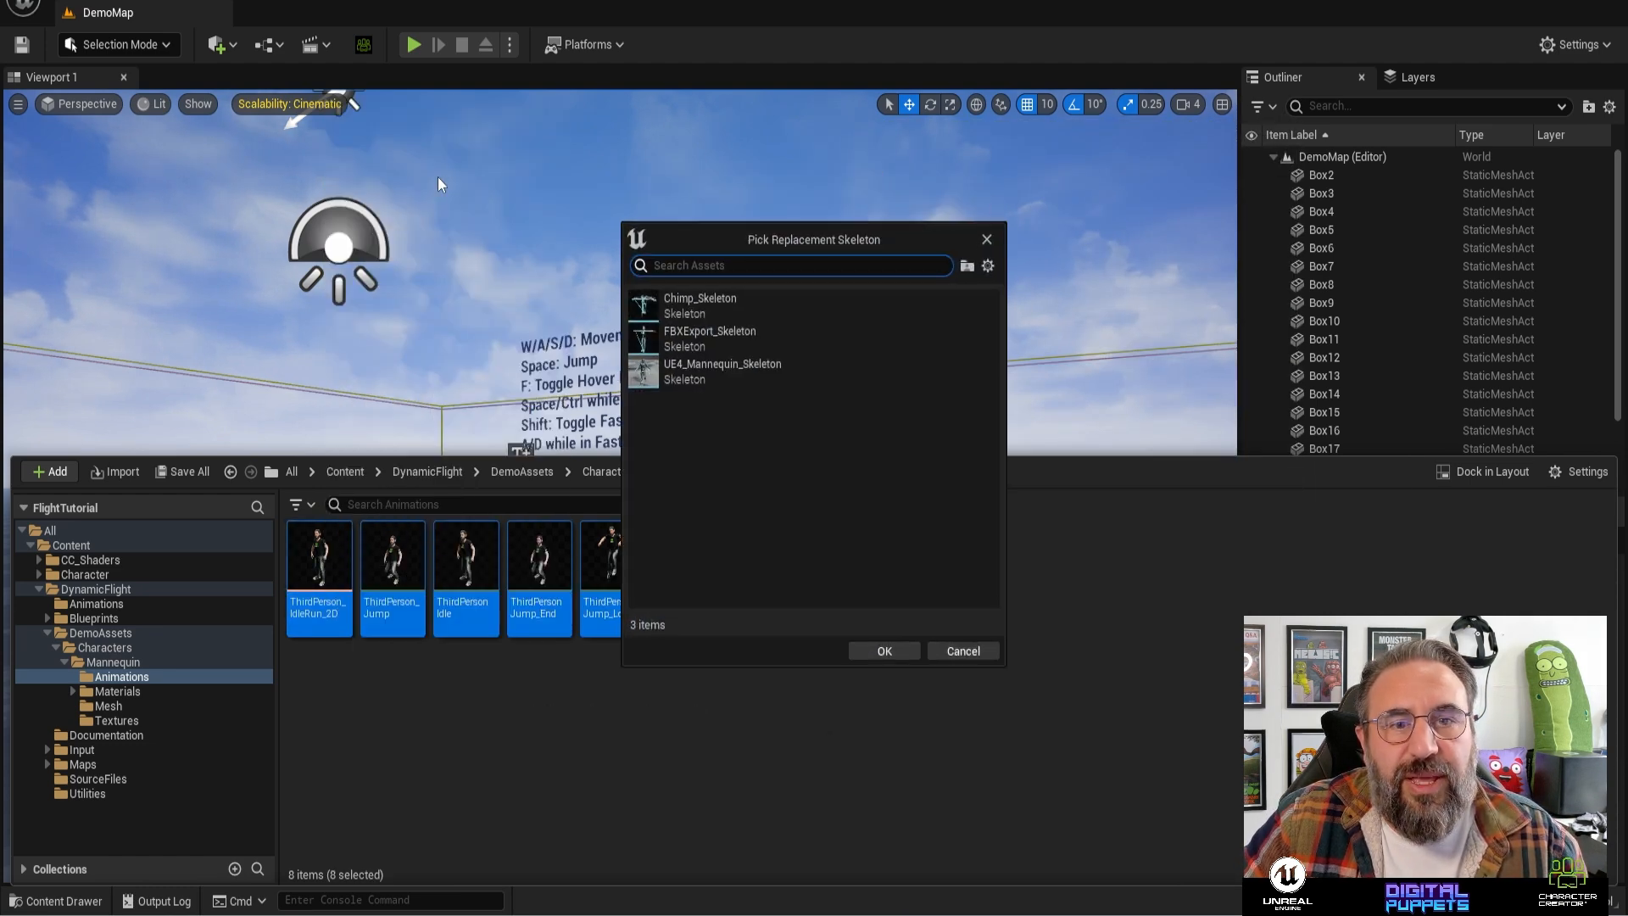
{"action": "left_click", "coordinate": [700, 304]}
{"action": "left_click", "coordinate": [903, 657]}
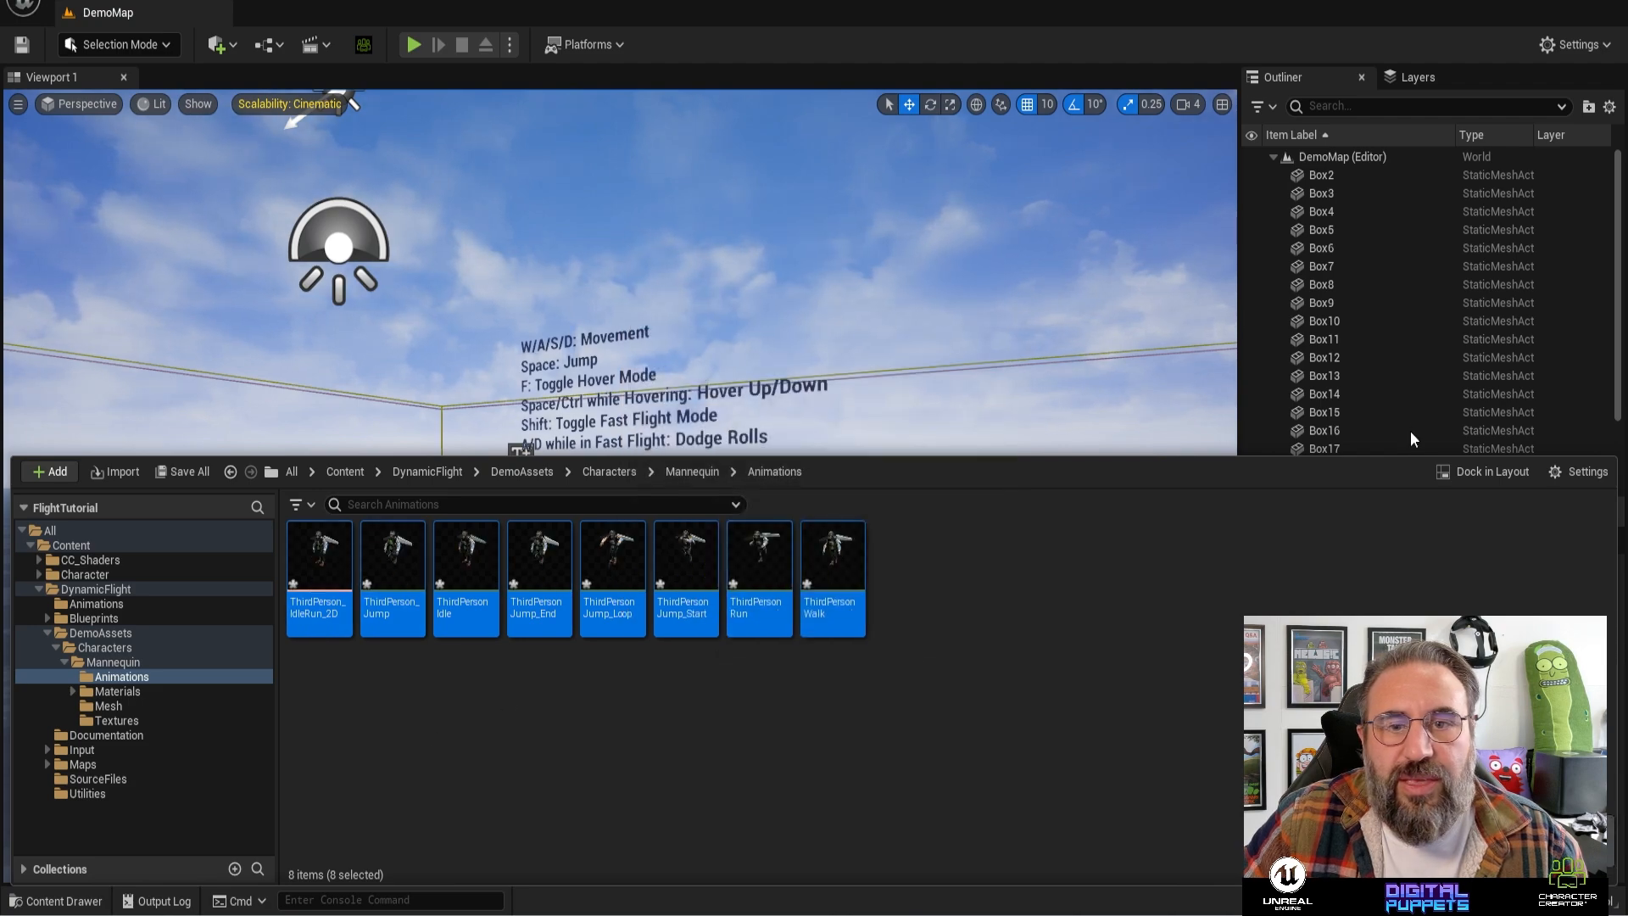
- Bring up the ThirdPerson_AnimBP editor, recompile the blueprint and close it
{"action": "left_click_drag", "start_coordinate": [1627, 373], "coordinate": [681, 177]}
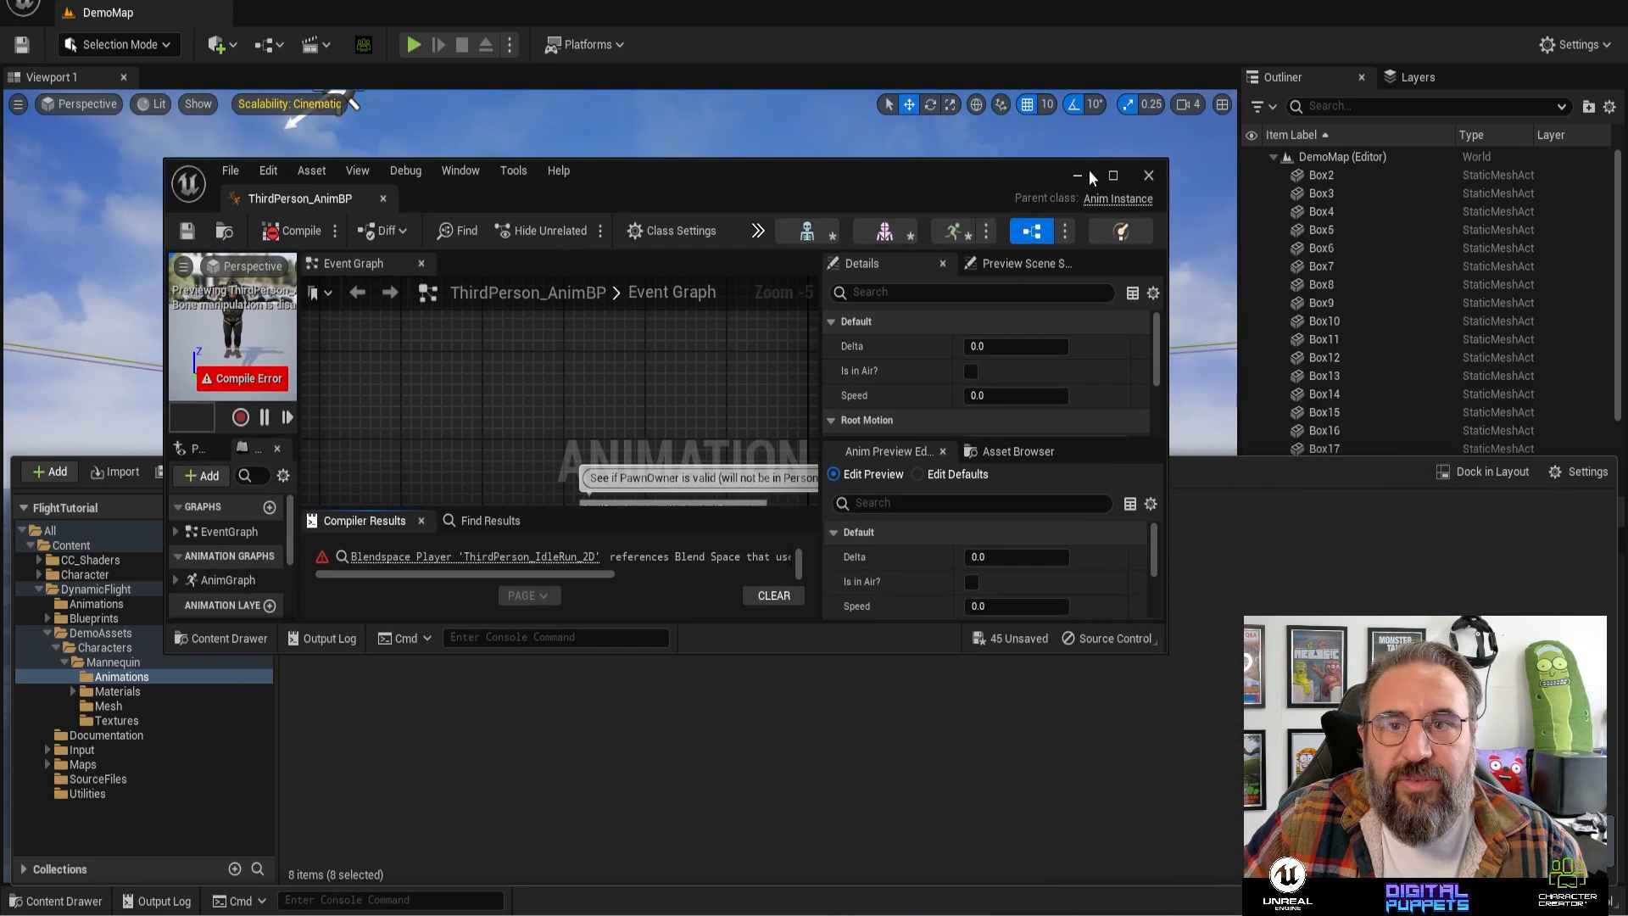
{"action": "left_click", "coordinate": [1114, 177]}
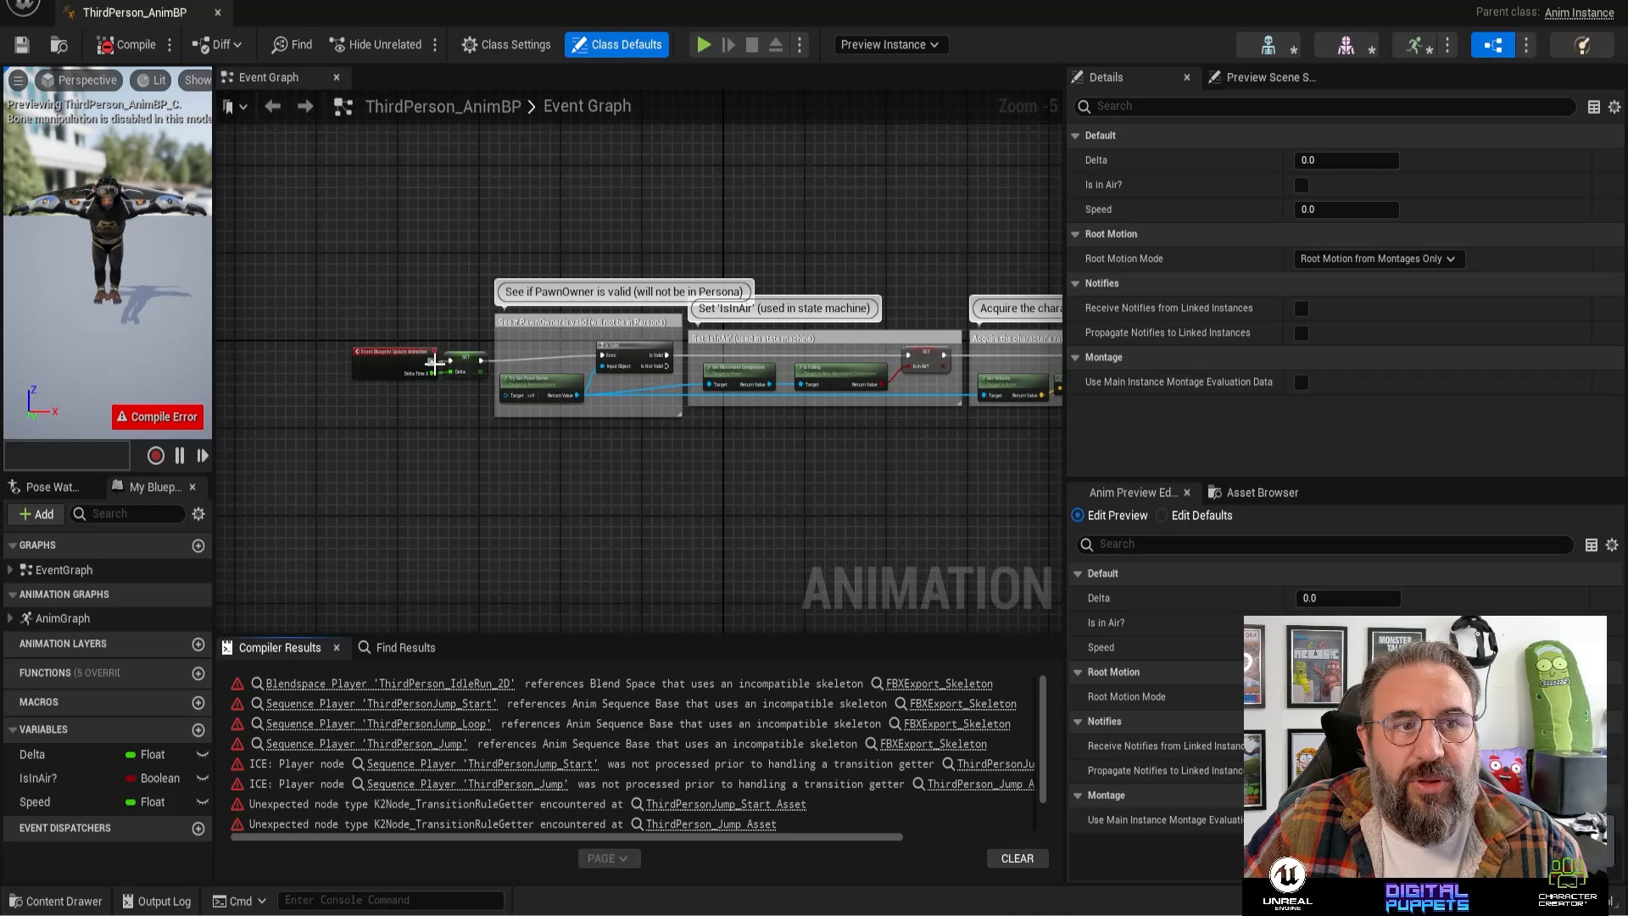
{"action": "left_click", "coordinate": [127, 47]}
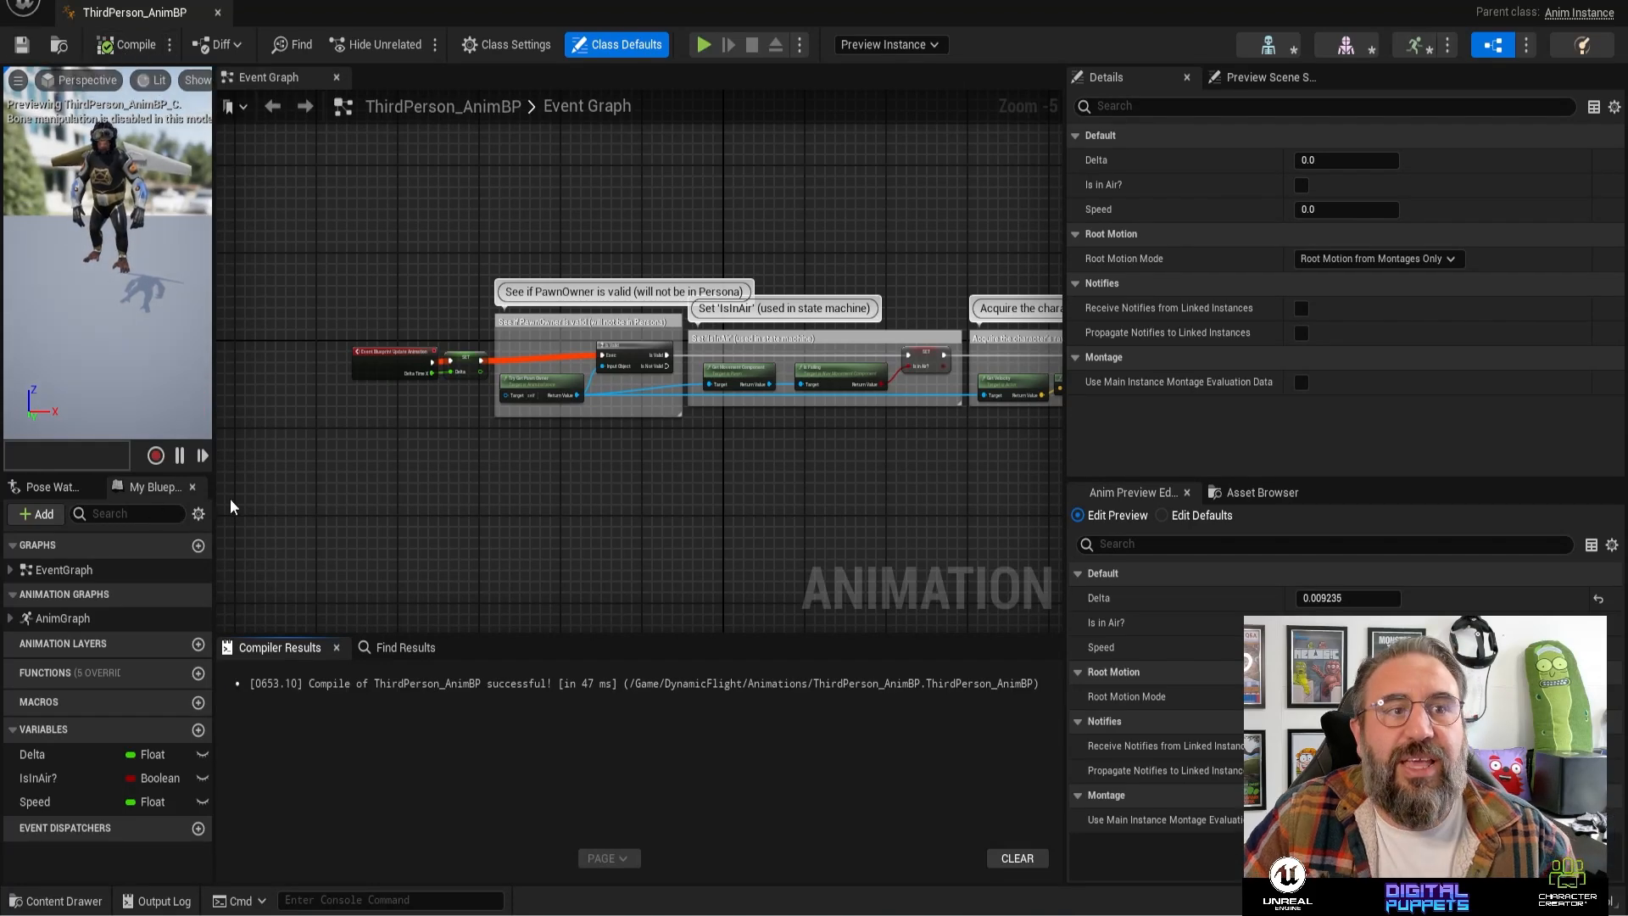
{"action": "left_click", "coordinate": [217, 13]}
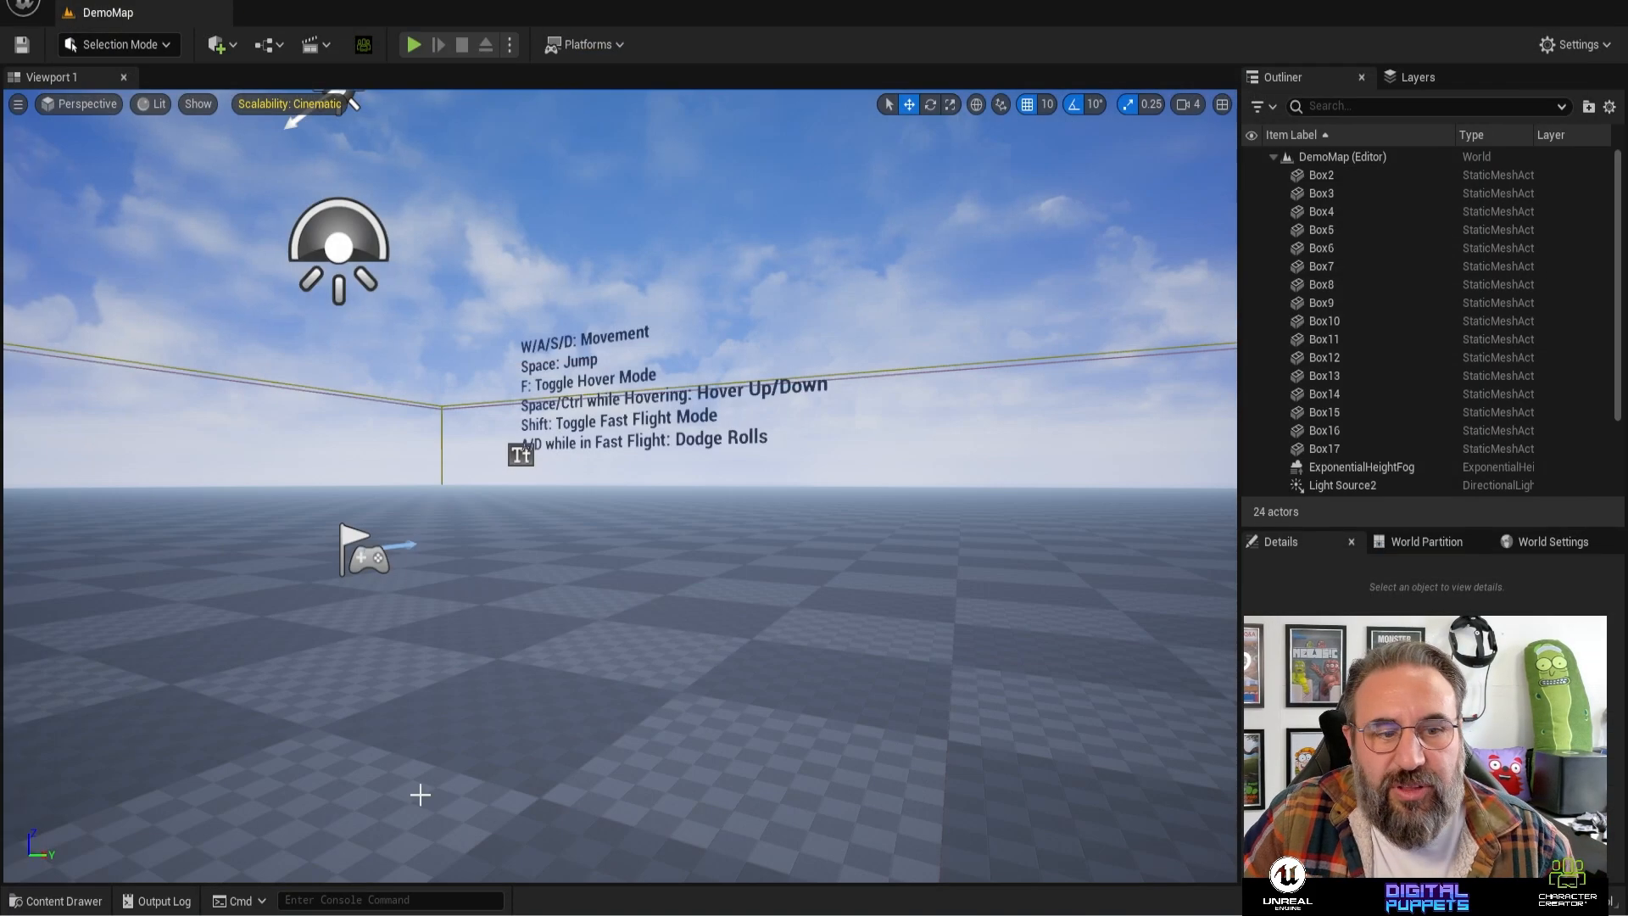
- Open the BP_ThirdPersonCharacter blueprint from DynamicFlight's Blueprints/Characters folder
{"action": "left_click", "coordinate": [65, 905]}
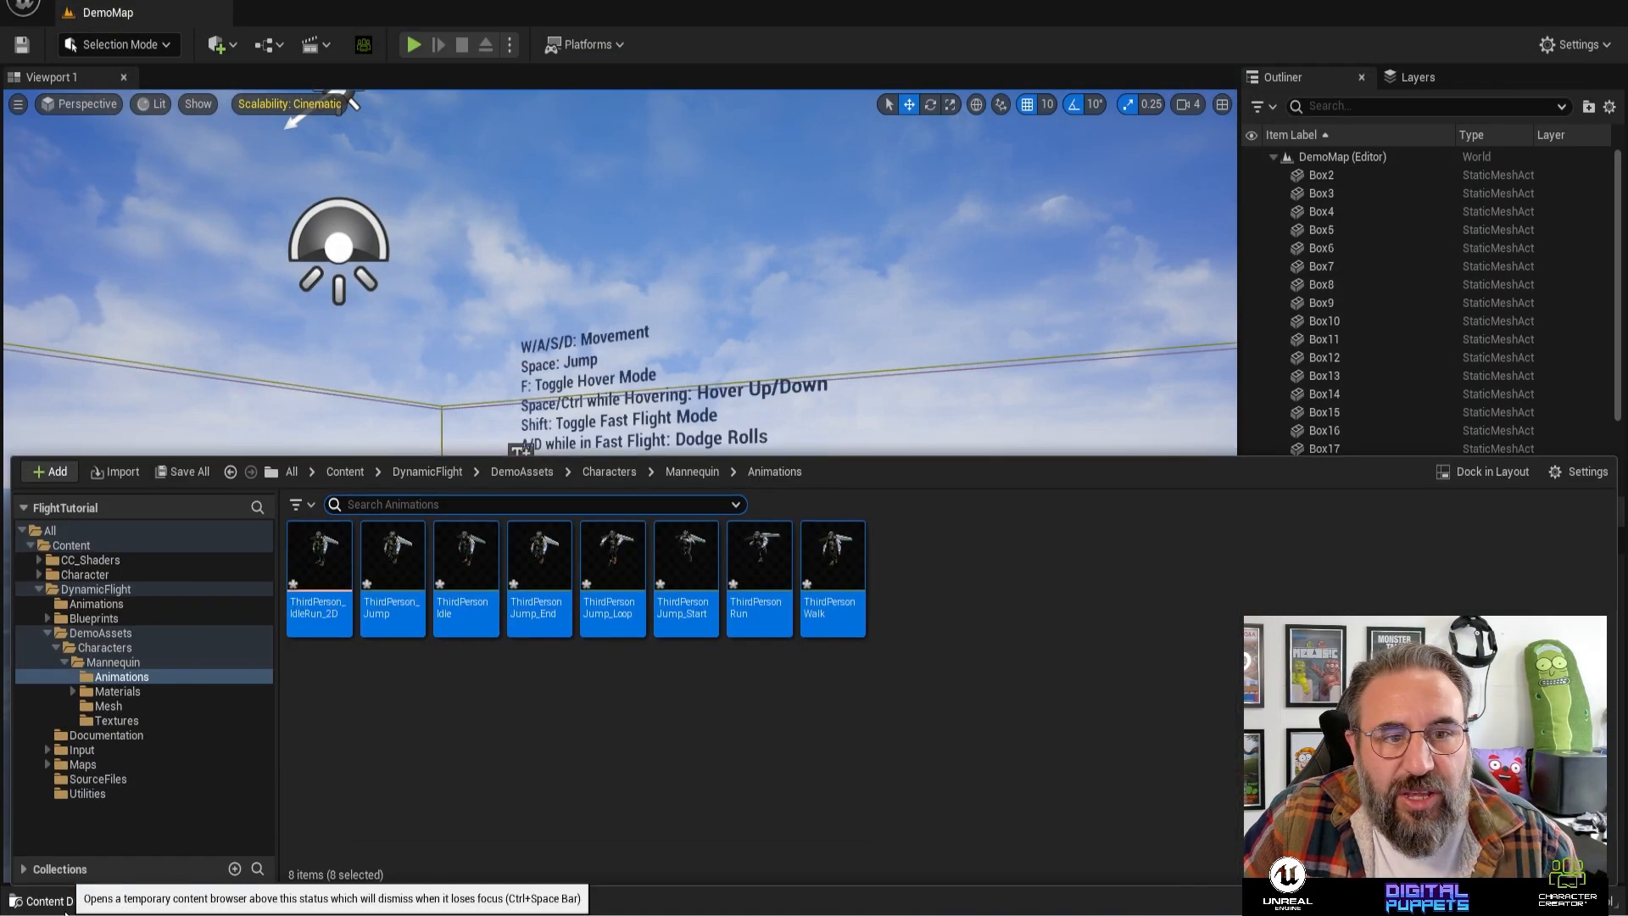
{"action": "left_click", "coordinate": [618, 471]}
{"action": "left_click", "coordinate": [426, 472]}
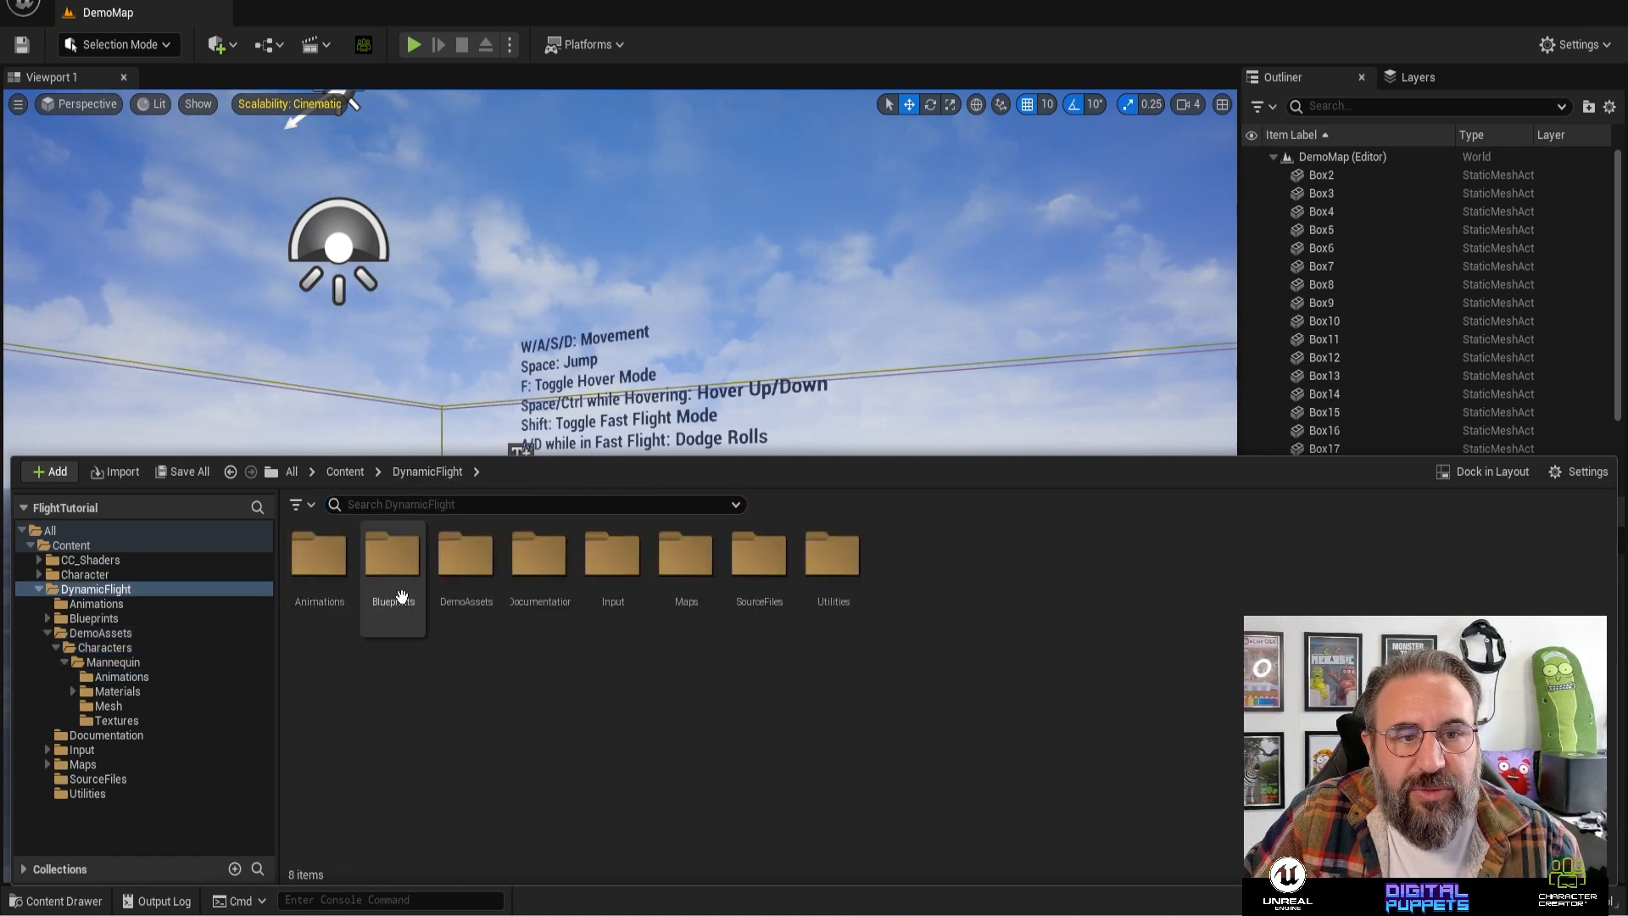
{"action": "double_click", "coordinate": [388, 546]}
{"action": "double_click", "coordinate": [319, 561]}
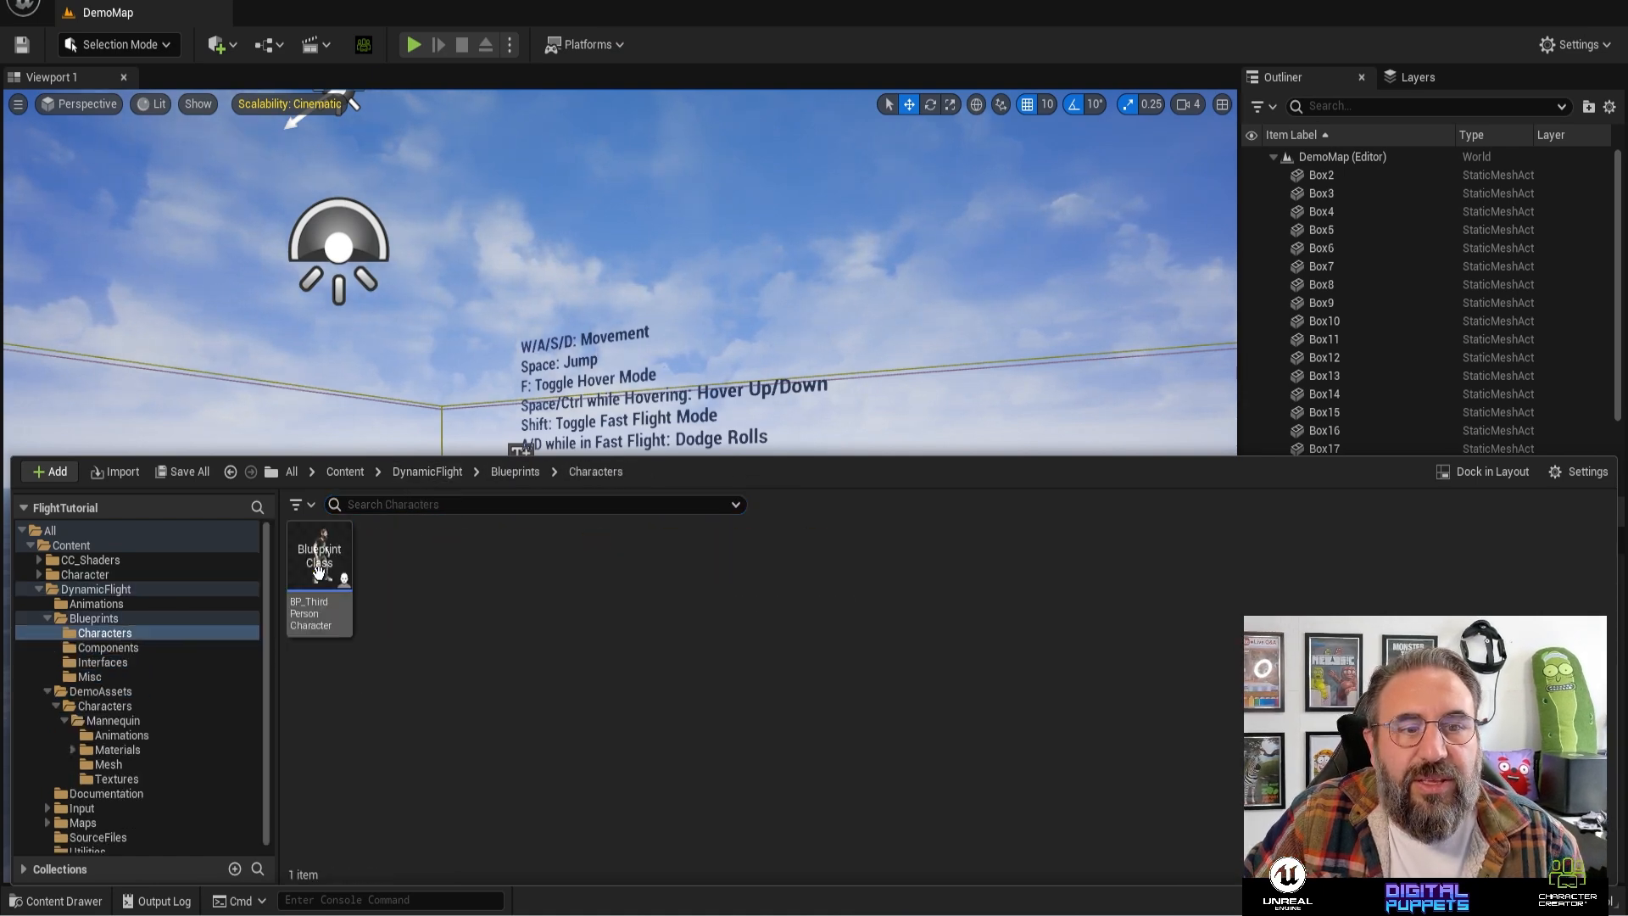
{"action": "double_click", "coordinate": [323, 564]}
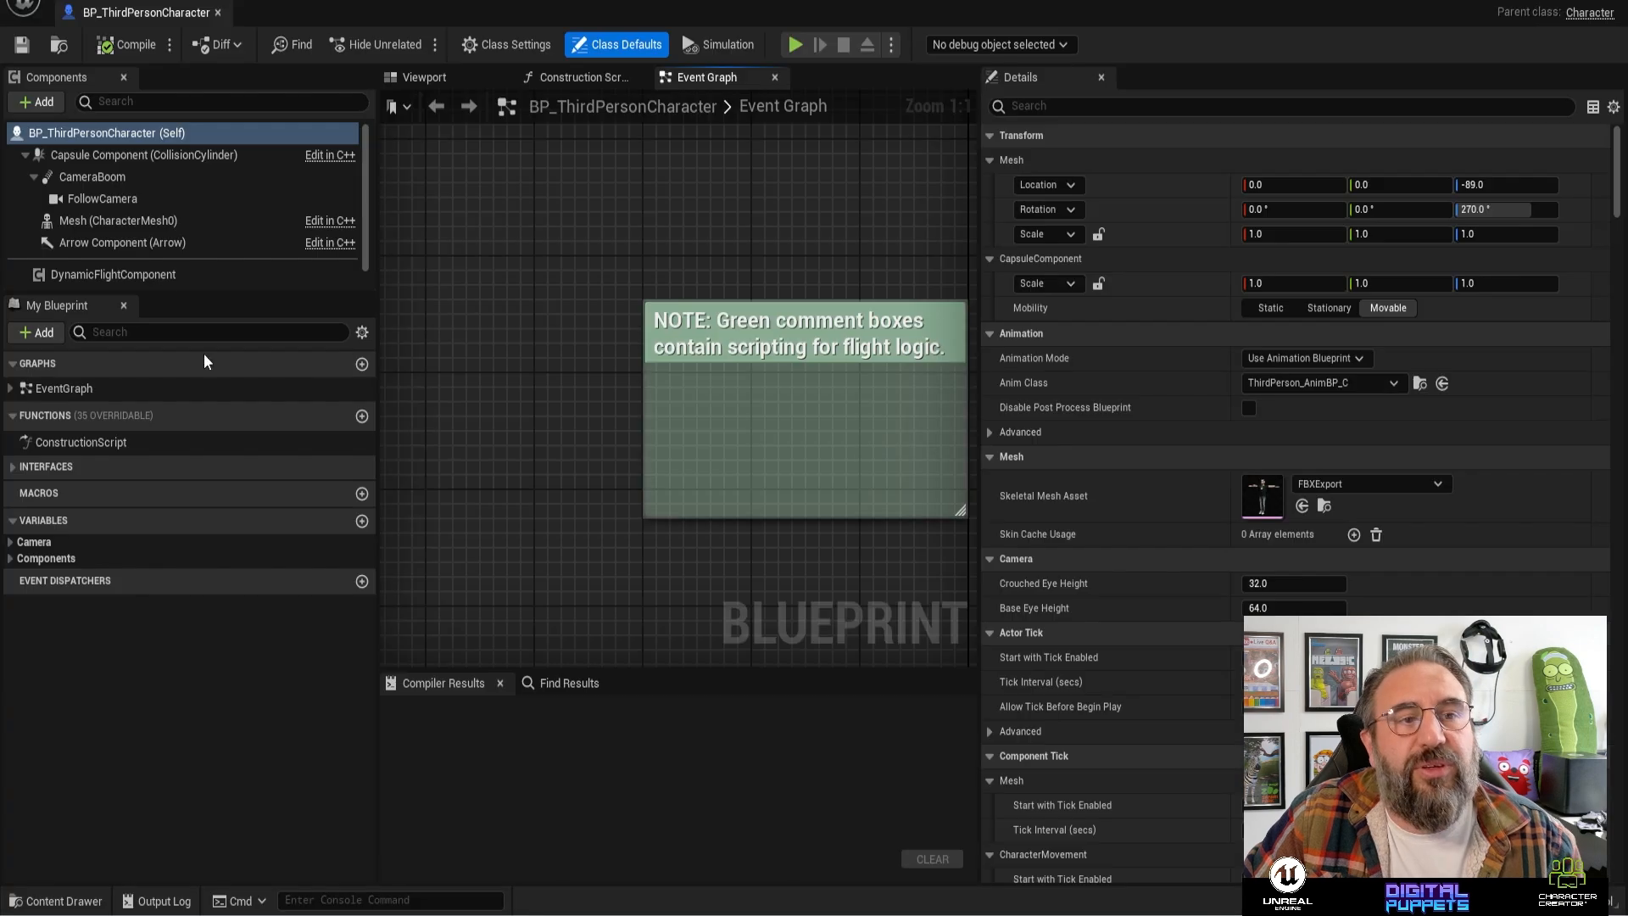
- Set the character Mesh component's skeletal mesh asset to Chimp, then compile and save the blueprint
{"action": "left_click", "coordinate": [141, 223]}
{"action": "left_click", "coordinate": [1436, 581]}
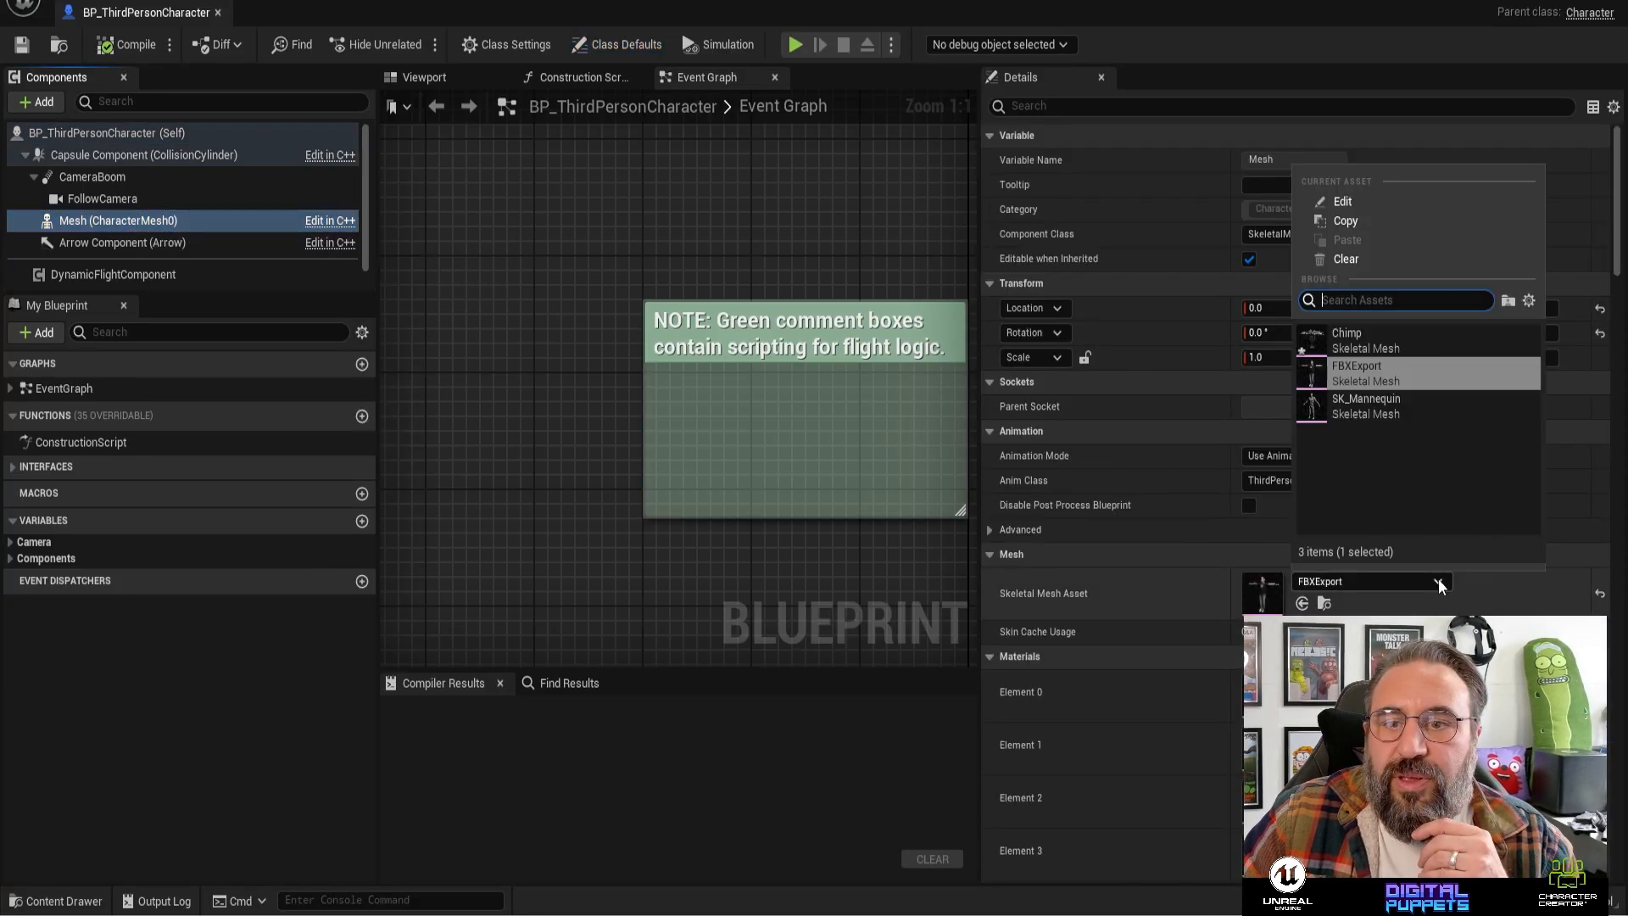
{"action": "left_click", "coordinate": [1417, 341]}
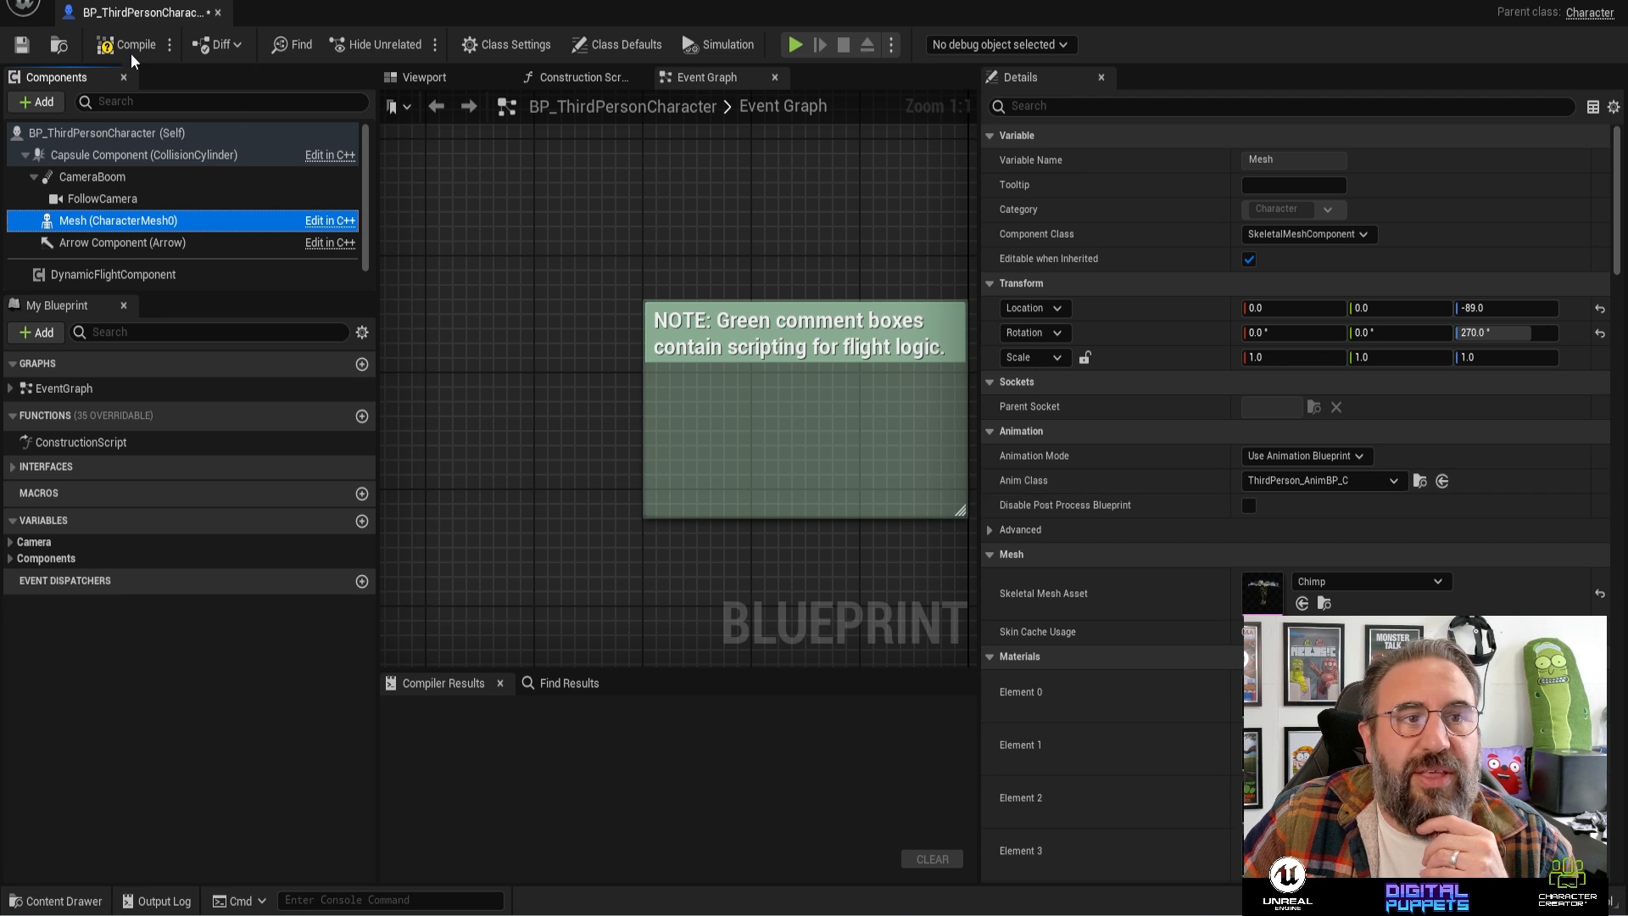
{"action": "left_click", "coordinate": [429, 78]}
{"action": "left_click", "coordinate": [127, 46]}
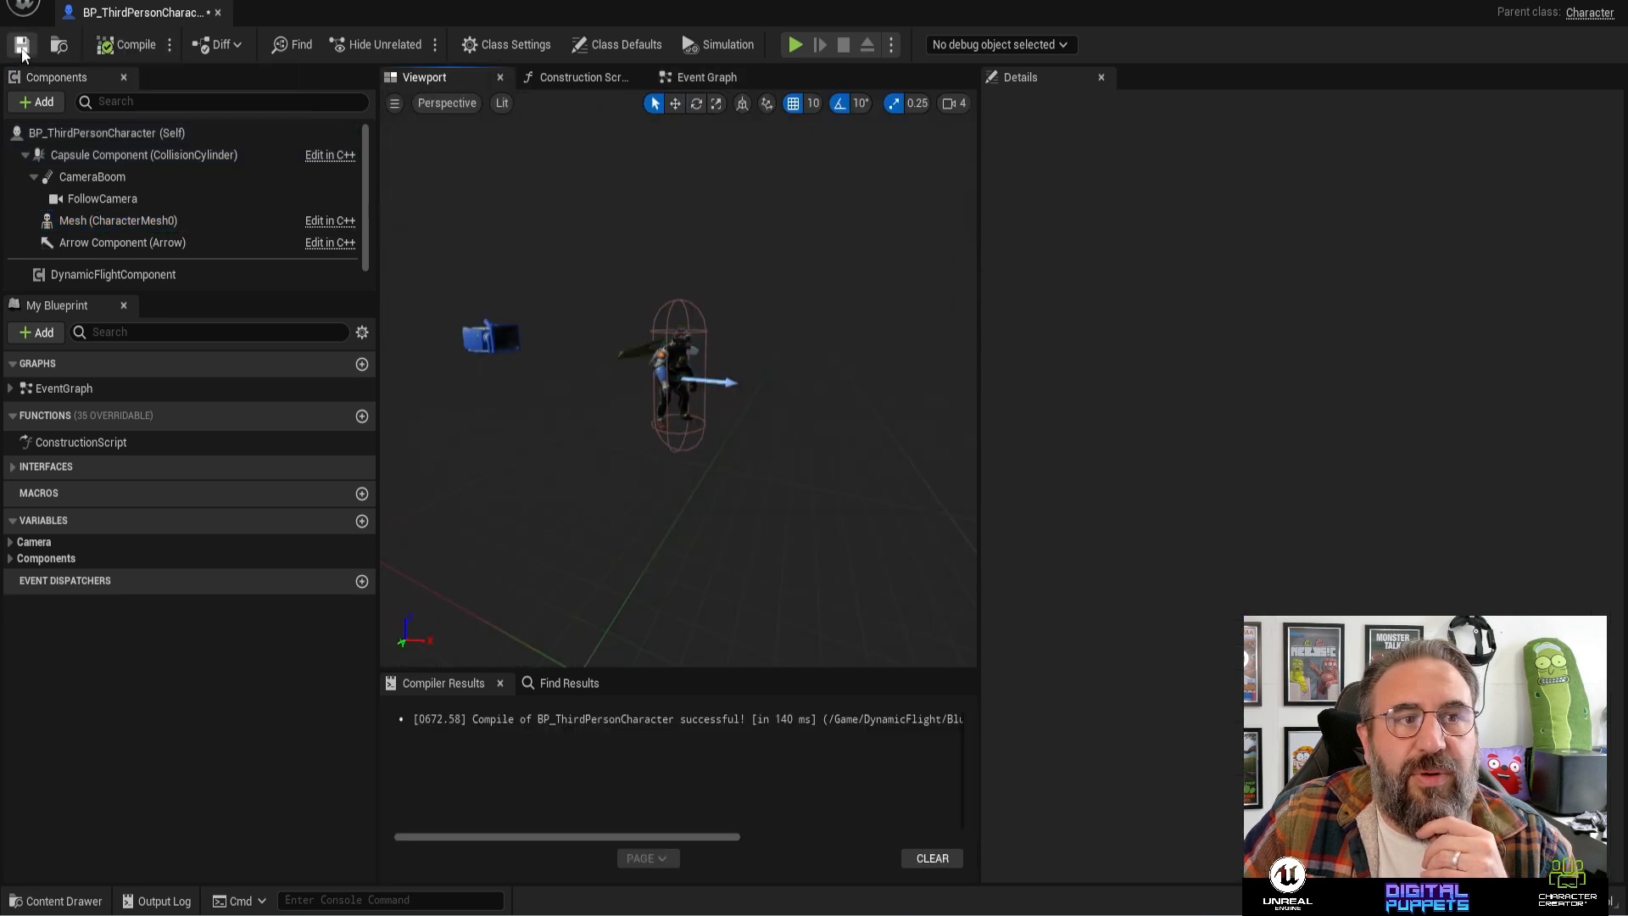
- Fit the collision capsule to the chimp with a half height of about 58.8 and a radius of about 39.4, then compile, save and close
{"action": "scroll", "coordinate": [701, 410], "scroll_direction": "up", "scroll_amount": 2}
{"action": "left_click", "coordinate": [684, 365]}
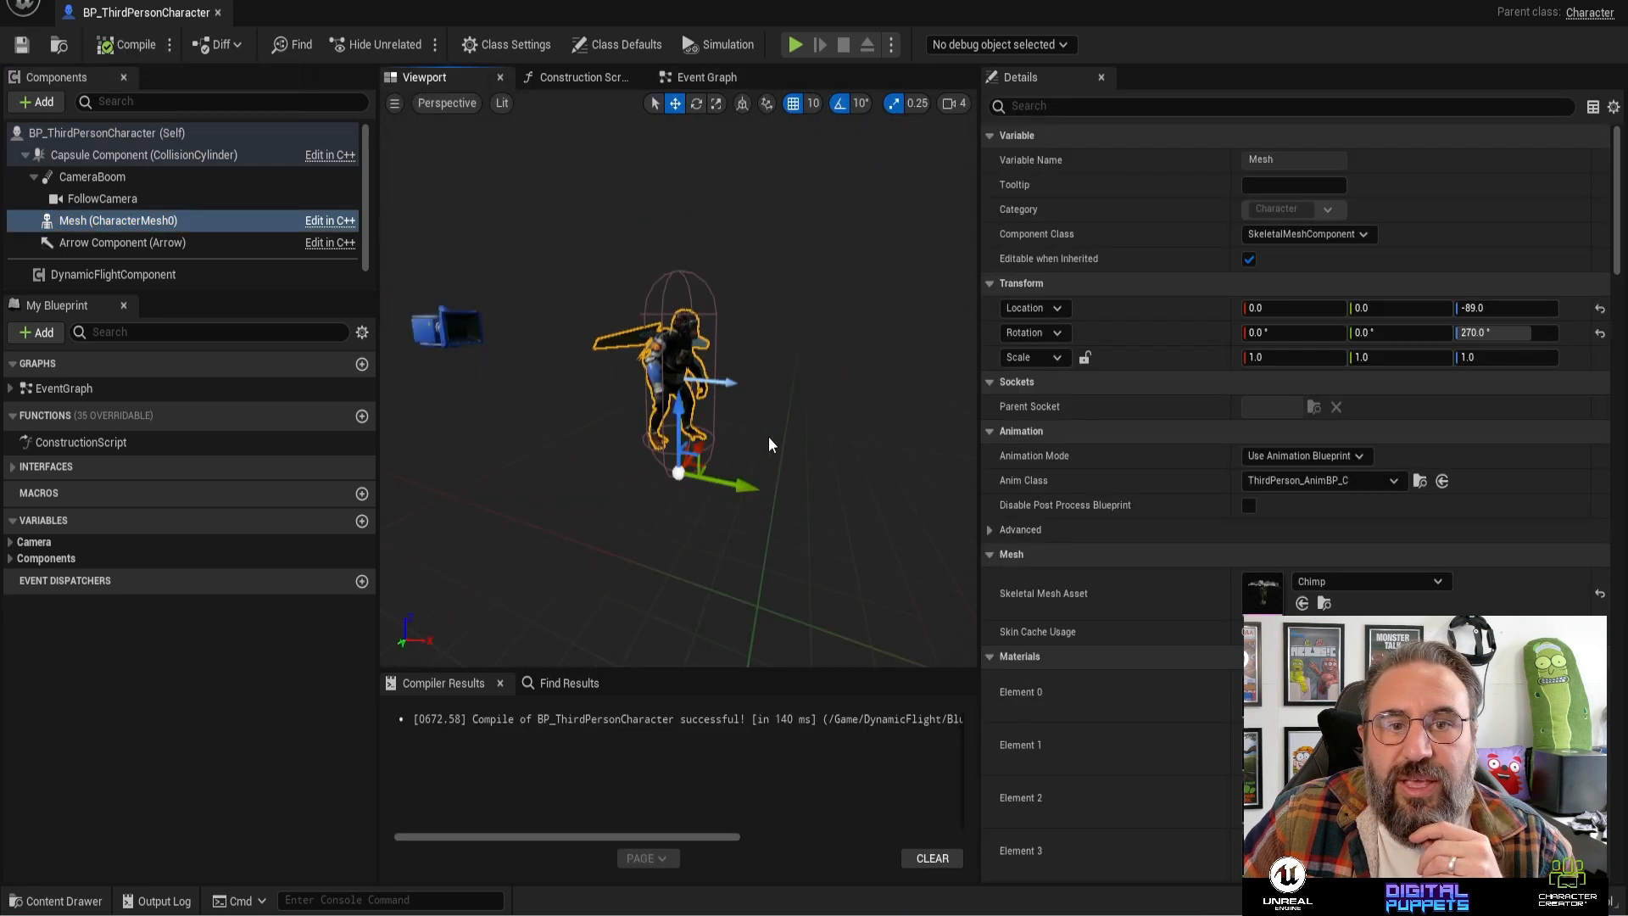
{"action": "scroll", "coordinate": [785, 461], "scroll_direction": "up", "scroll_amount": 2}
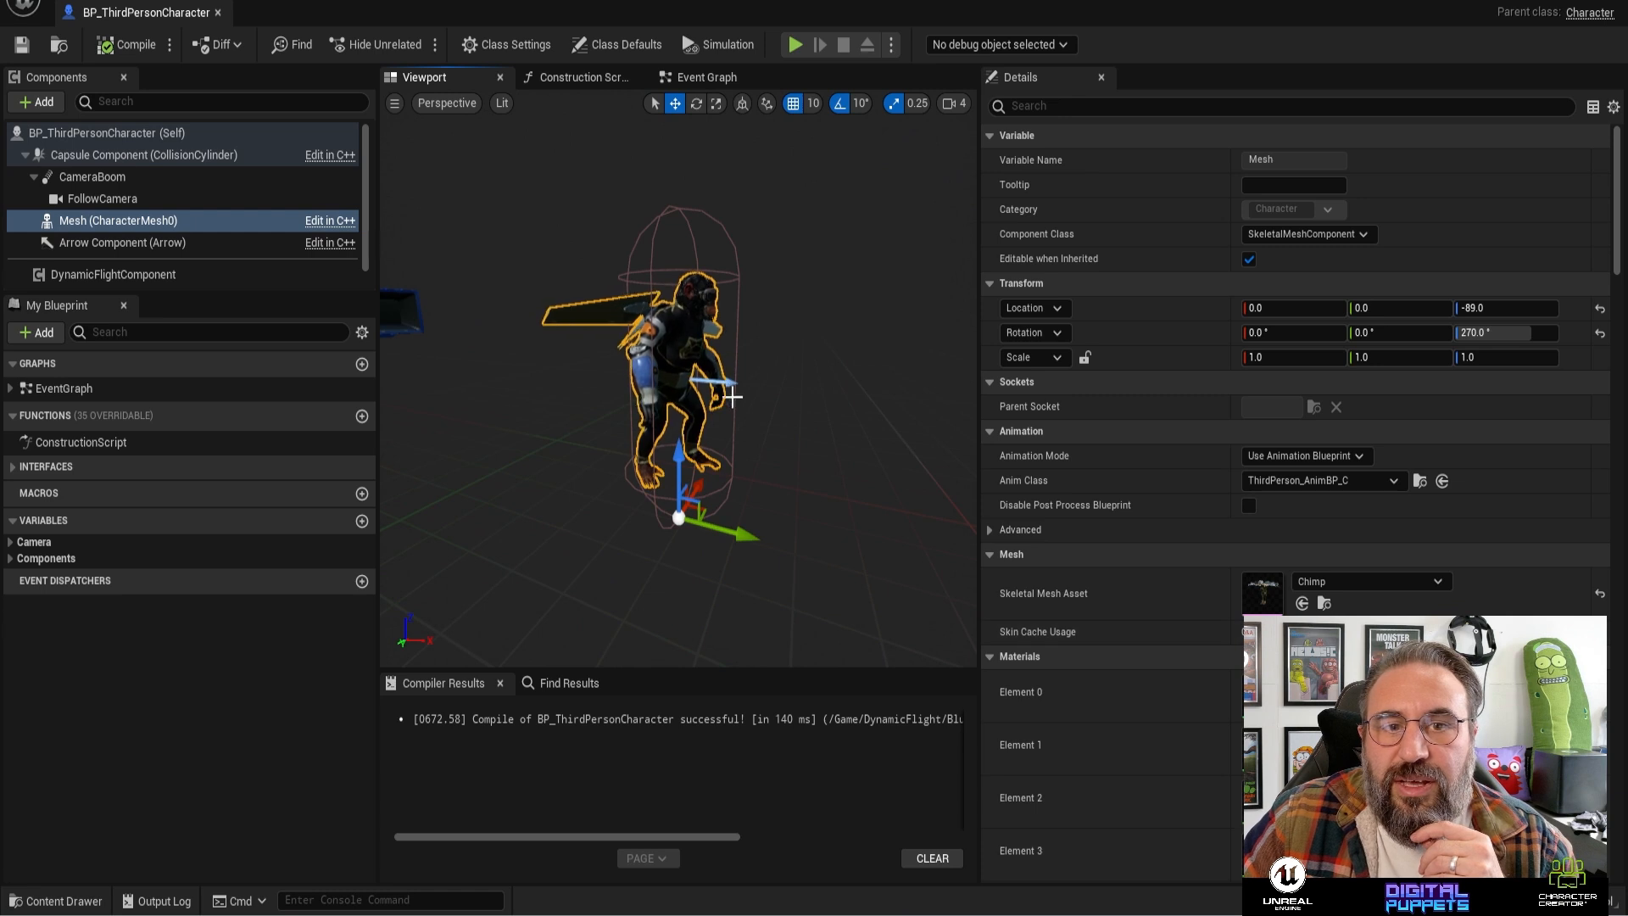
{"action": "left_click", "coordinate": [736, 412]}
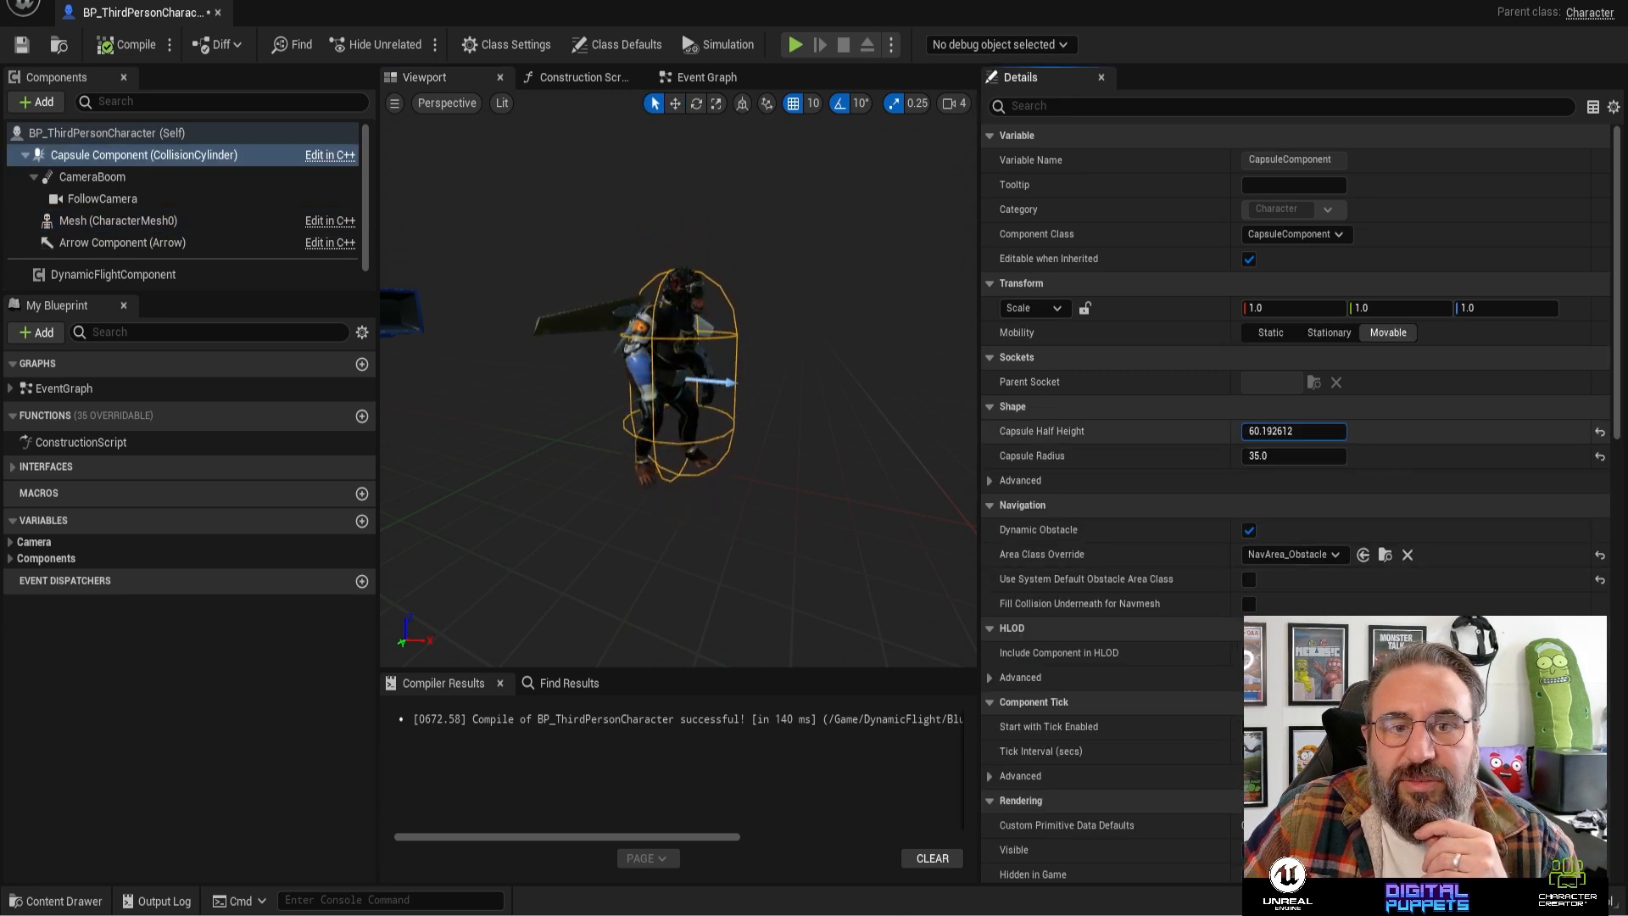
{"action": "left_click_drag", "start_coordinate": [1293, 430], "coordinate": [1280, 431]}
{"action": "middle_click_drag", "start_coordinate": [803, 472], "coordinate": [792, 530]}
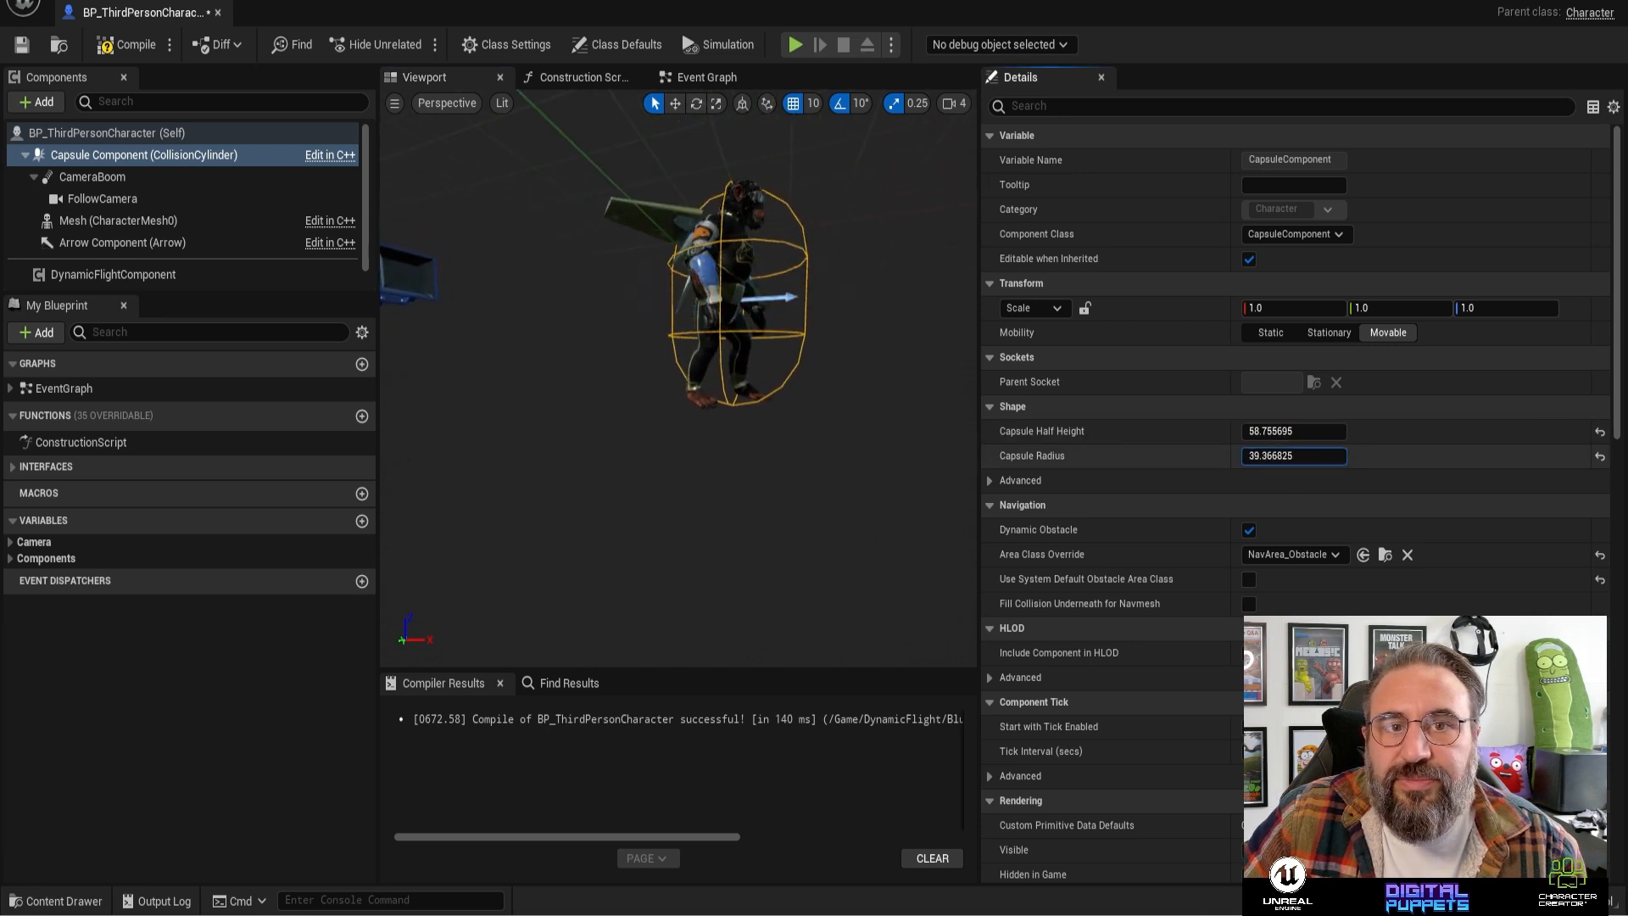
{"action": "left_click_drag", "start_coordinate": [1293, 455], "coordinate": [1297, 456]}
{"action": "left_click", "coordinate": [86, 50]}
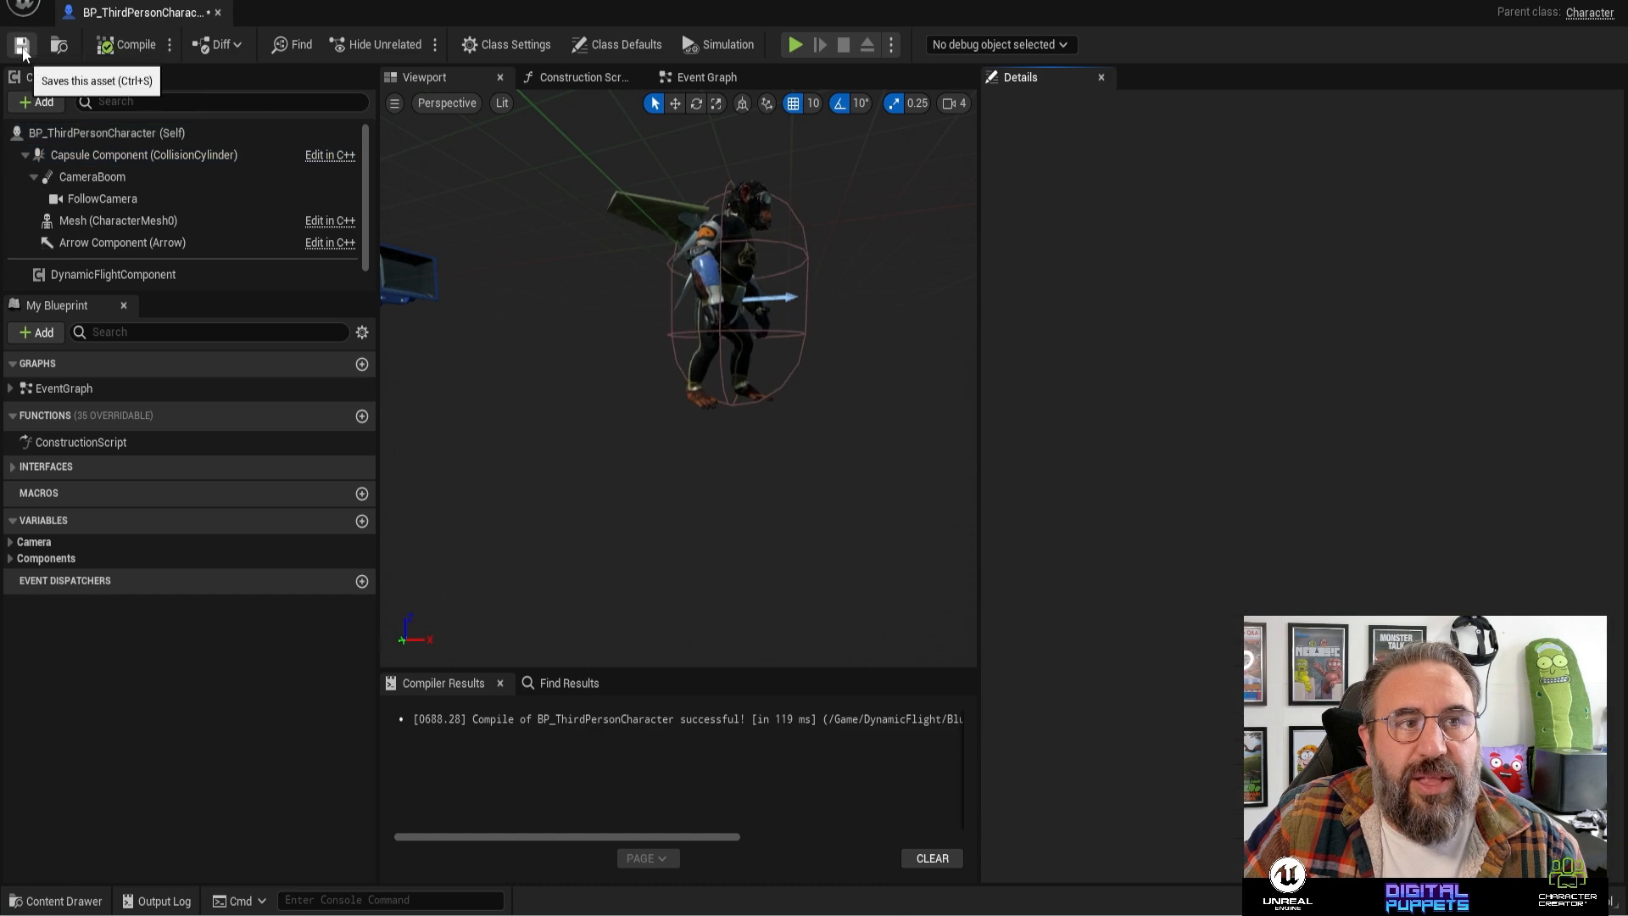
{"action": "left_click", "coordinate": [217, 12]}
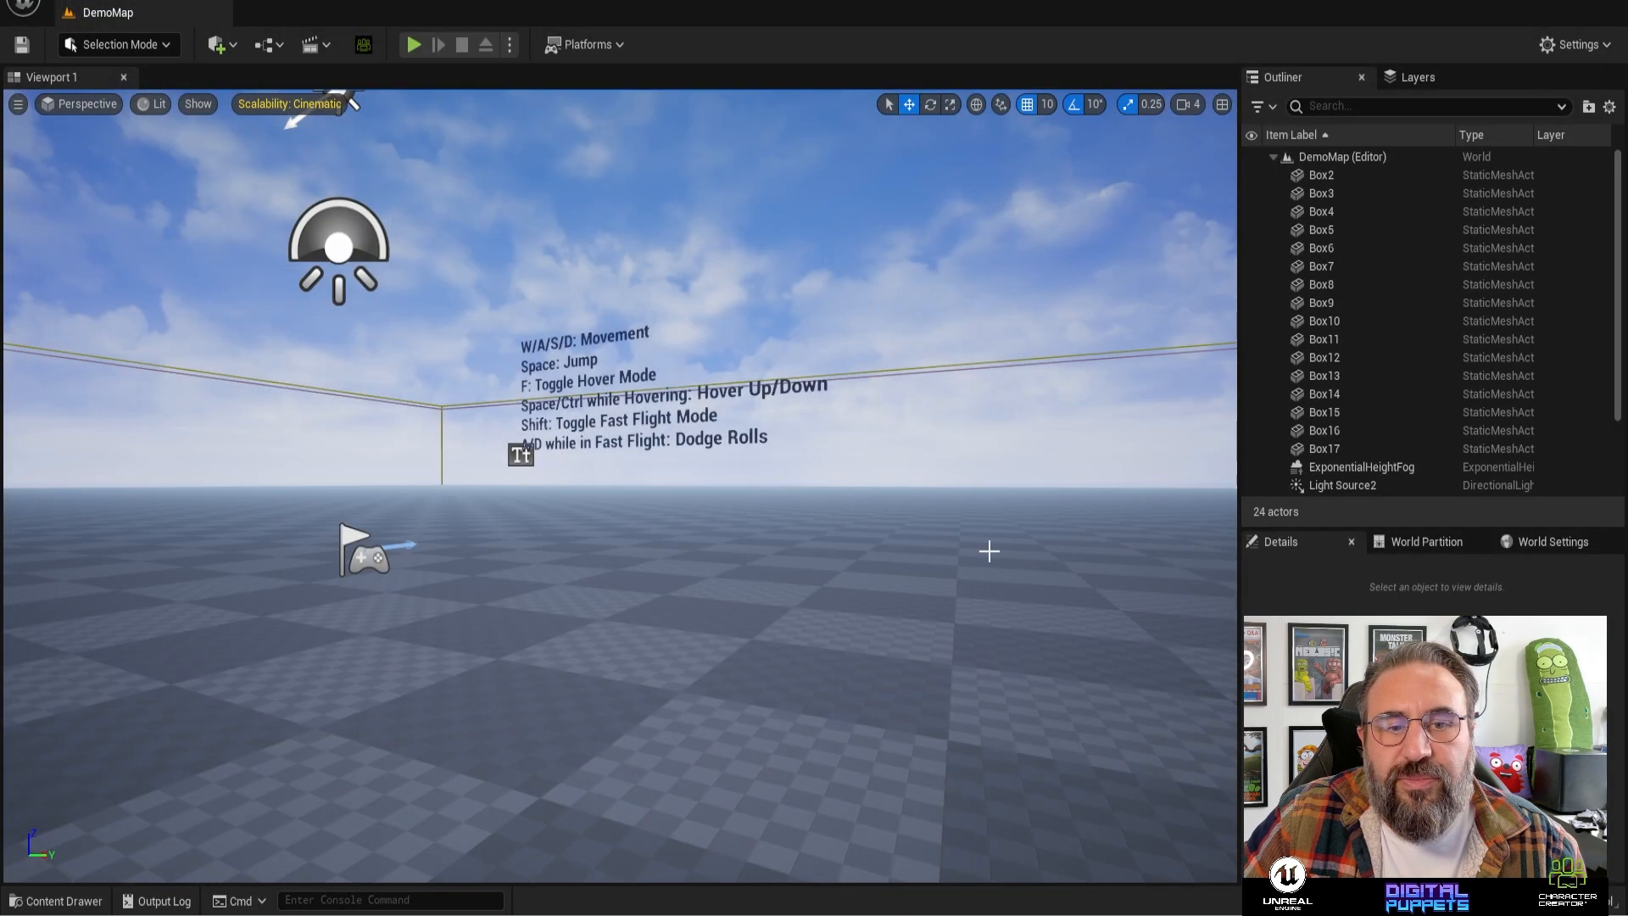
- Play-test the level by running and jumping with the chimp character, then stop the play session
{"action": "key", "text": "alt+p"}
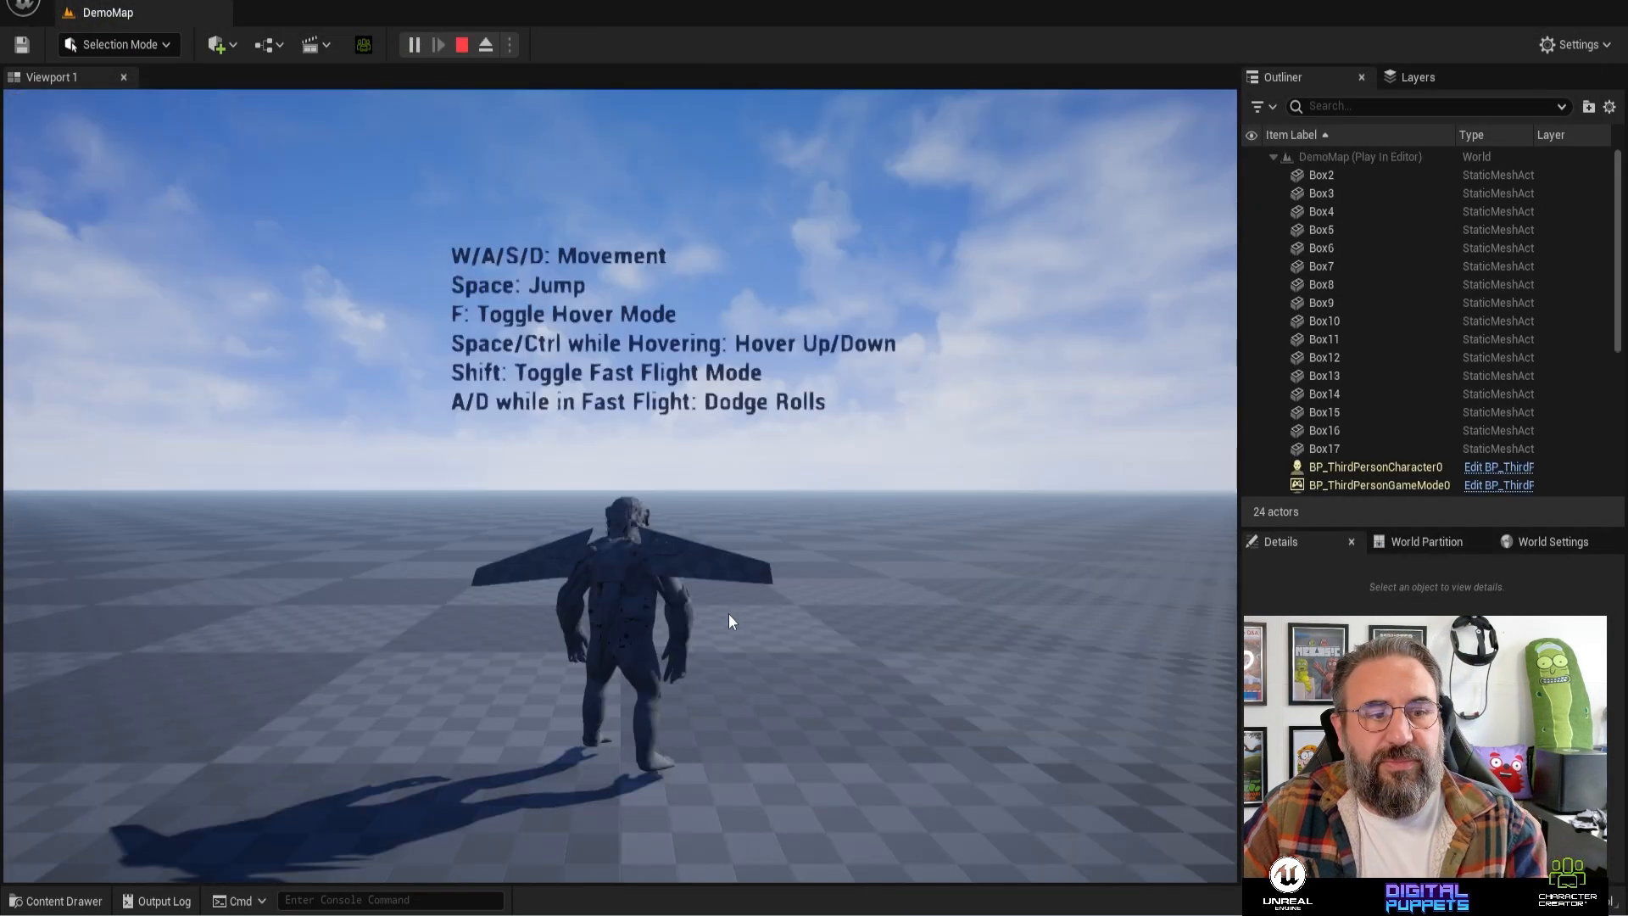
{"action": "key", "text": "w"}
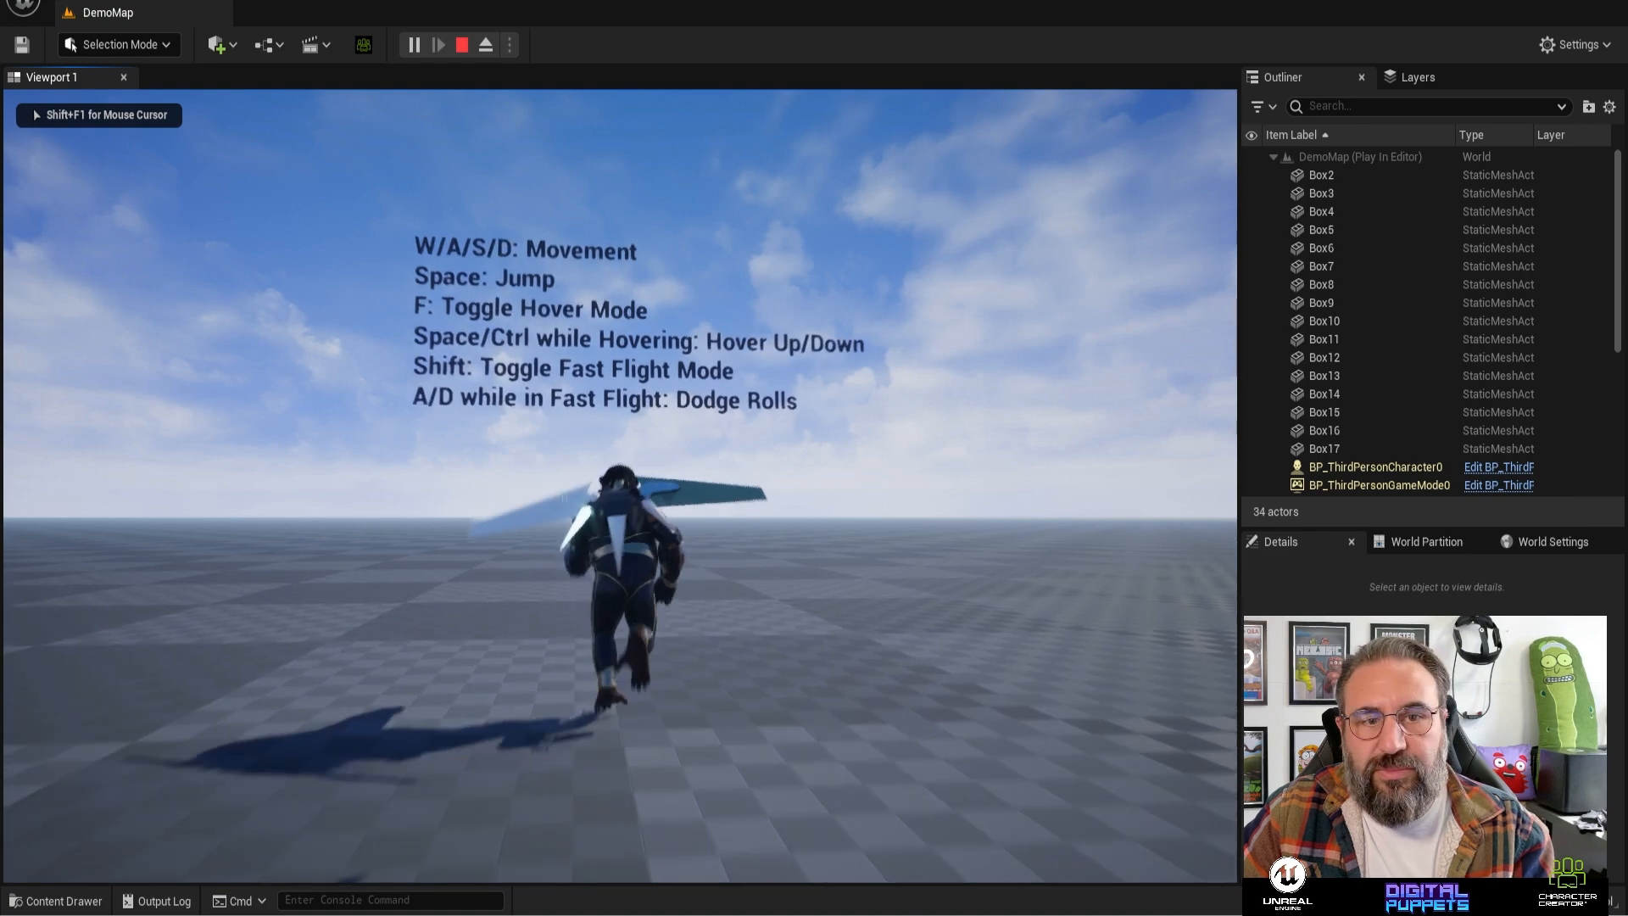
{"action": "key", "text": "space"}
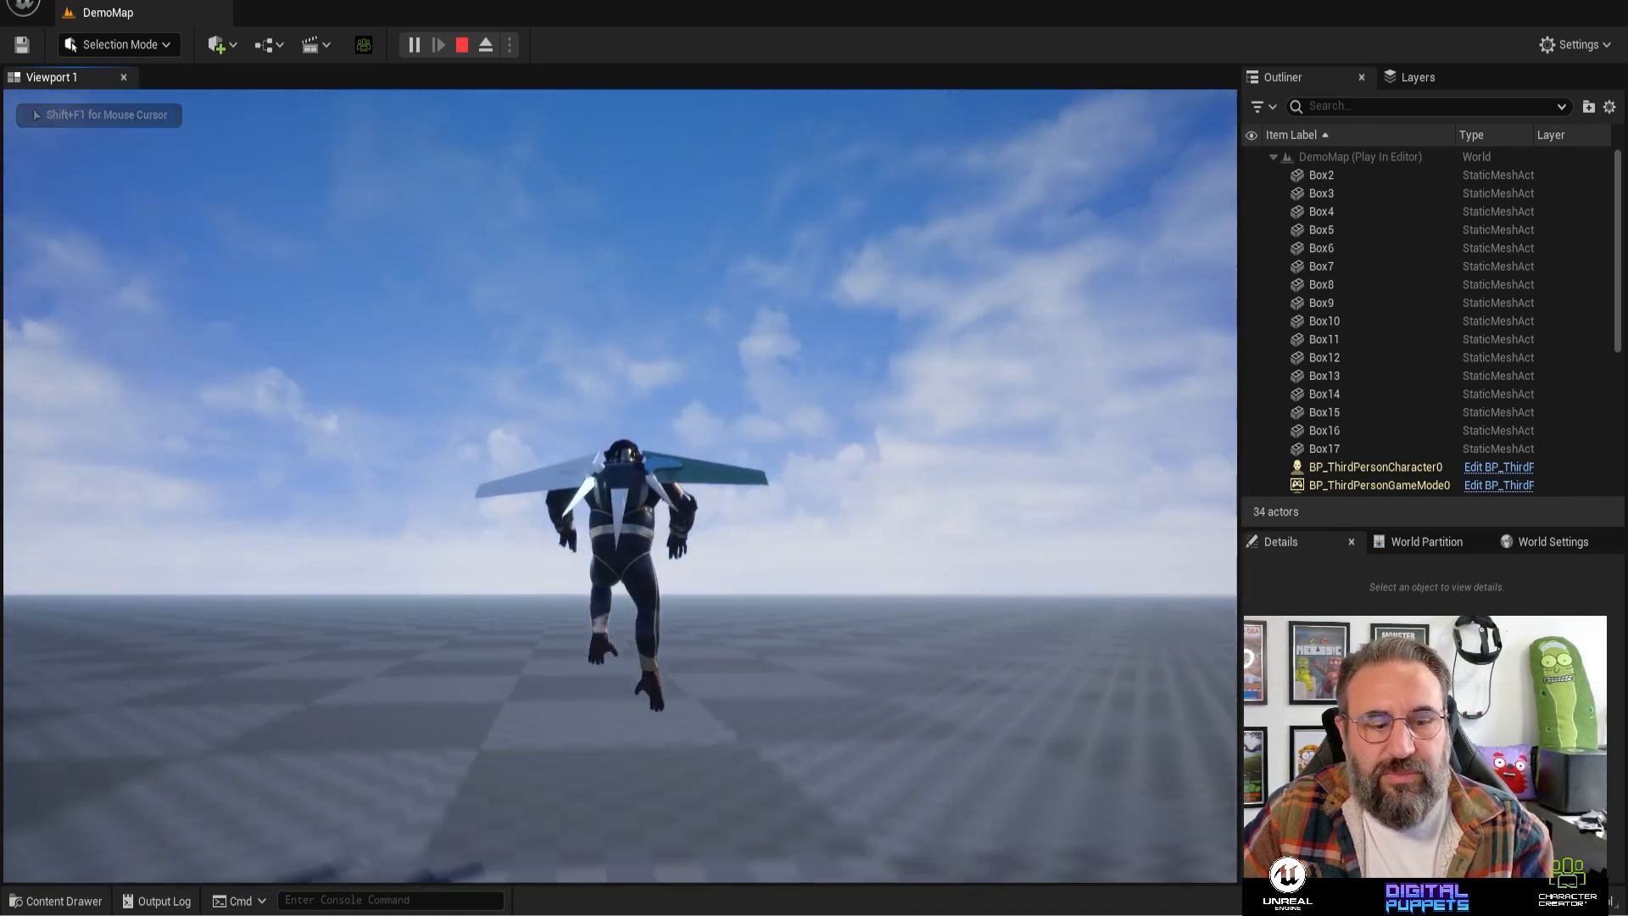
{"action": "key", "text": "space"}
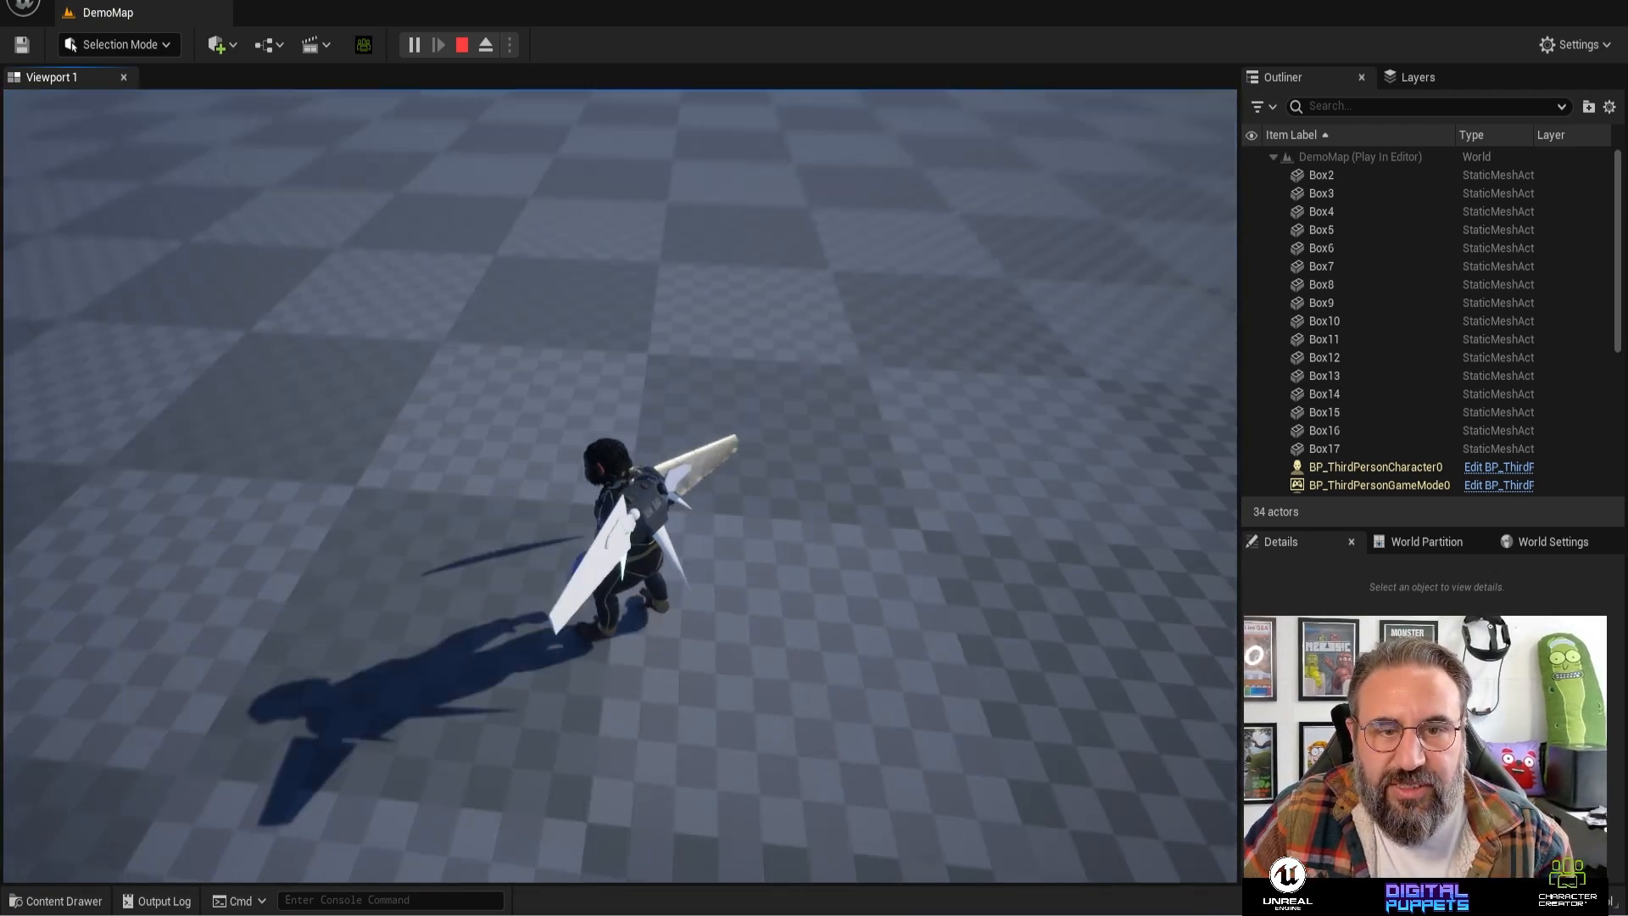
{"action": "key", "text": "Escape"}
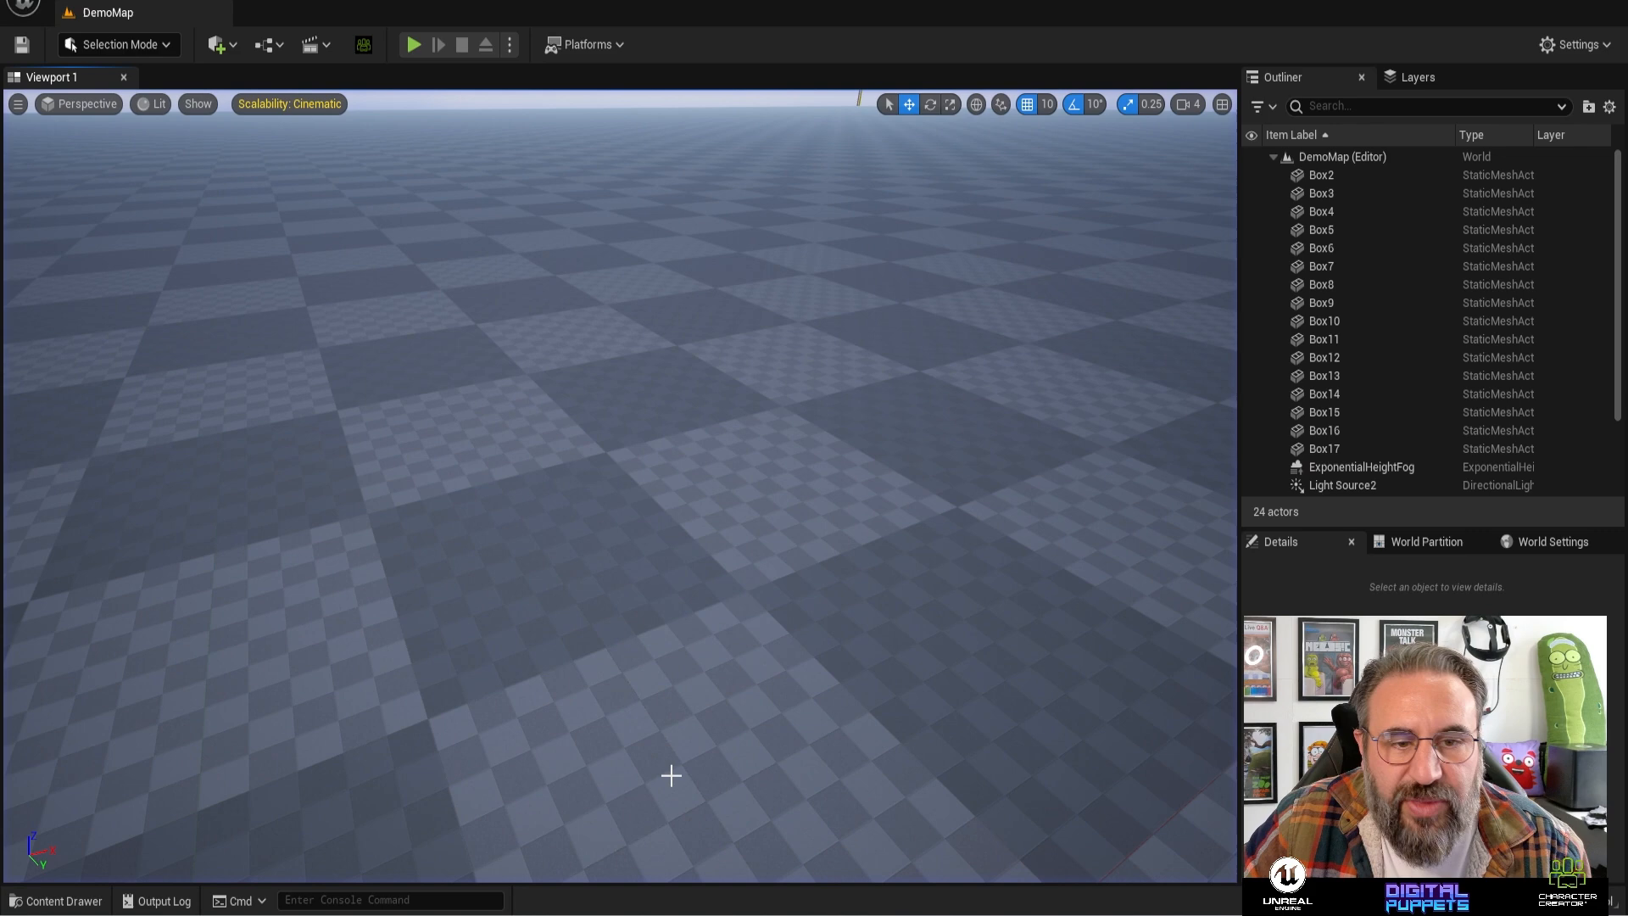
- Open the Chimp skeletal mesh from the Character/Chimp folder and inspect the jetpack from behind
{"action": "left_click", "coordinate": [55, 901]}
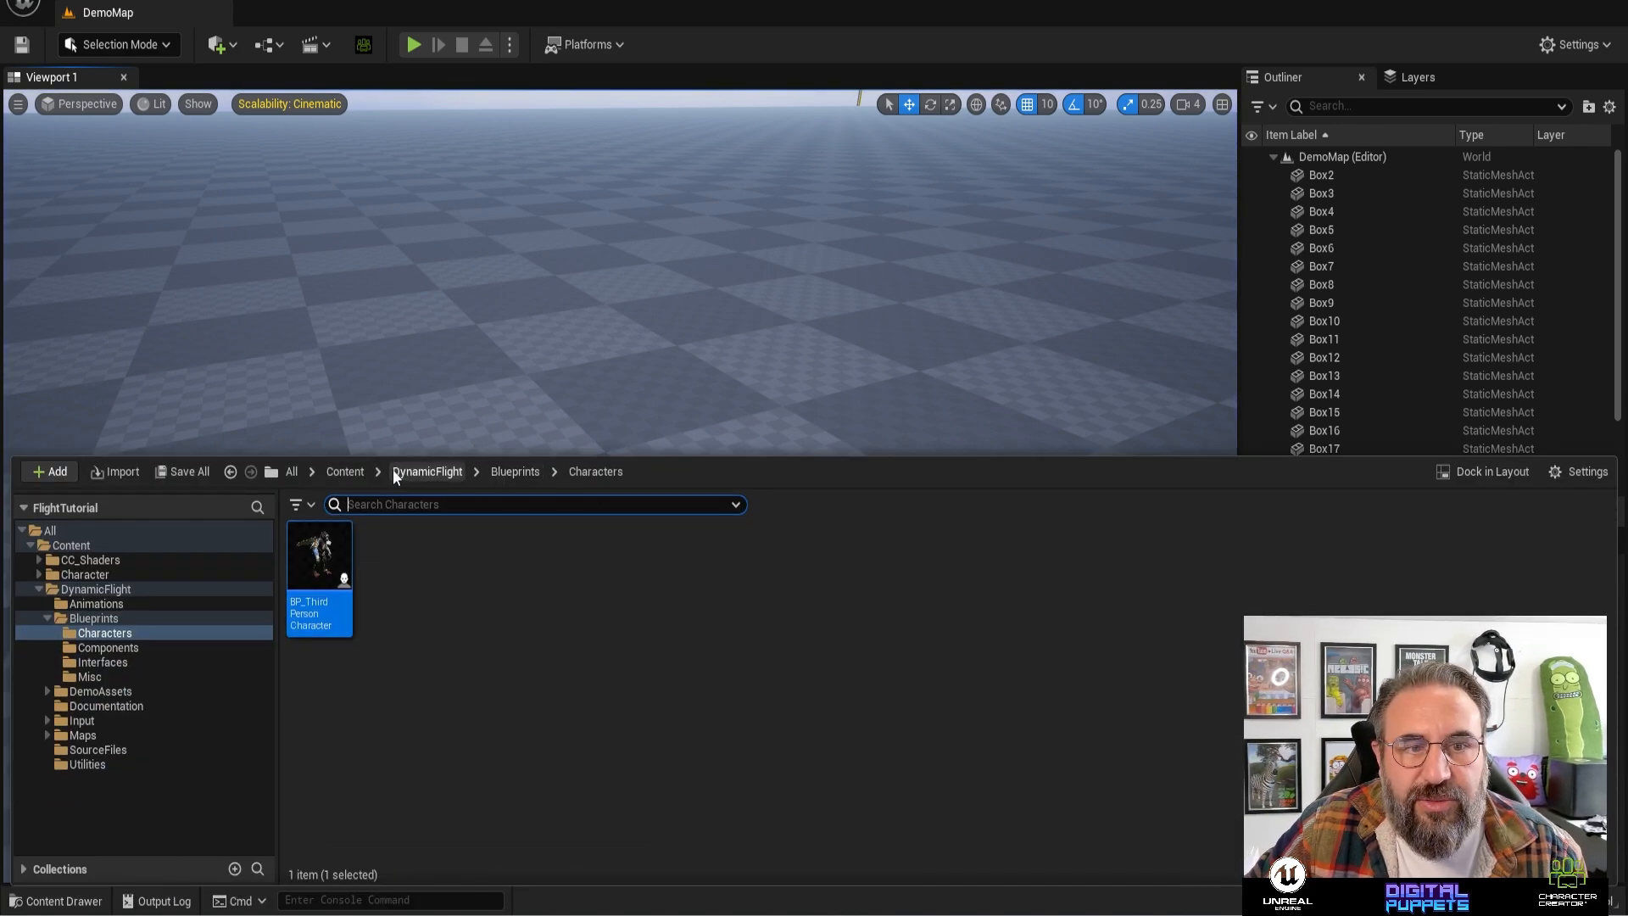
{"action": "left_click", "coordinate": [346, 472]}
{"action": "double_click", "coordinate": [373, 562]}
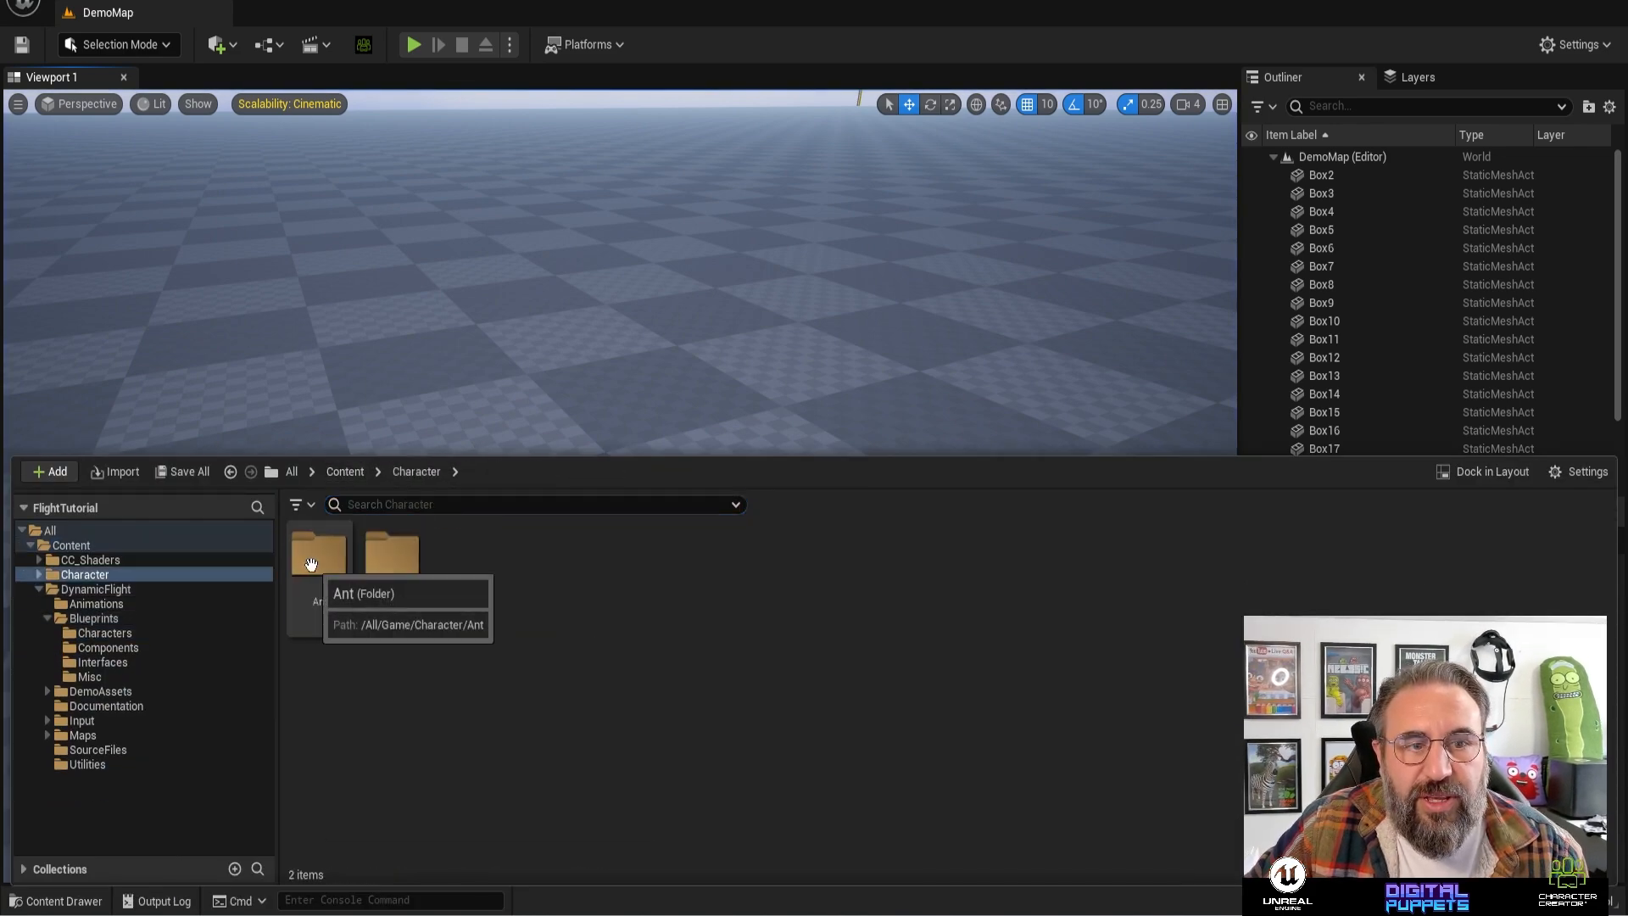
{"action": "double_click", "coordinate": [311, 564]}
{"action": "left_click", "coordinate": [416, 472]}
{"action": "double_click", "coordinate": [400, 564]}
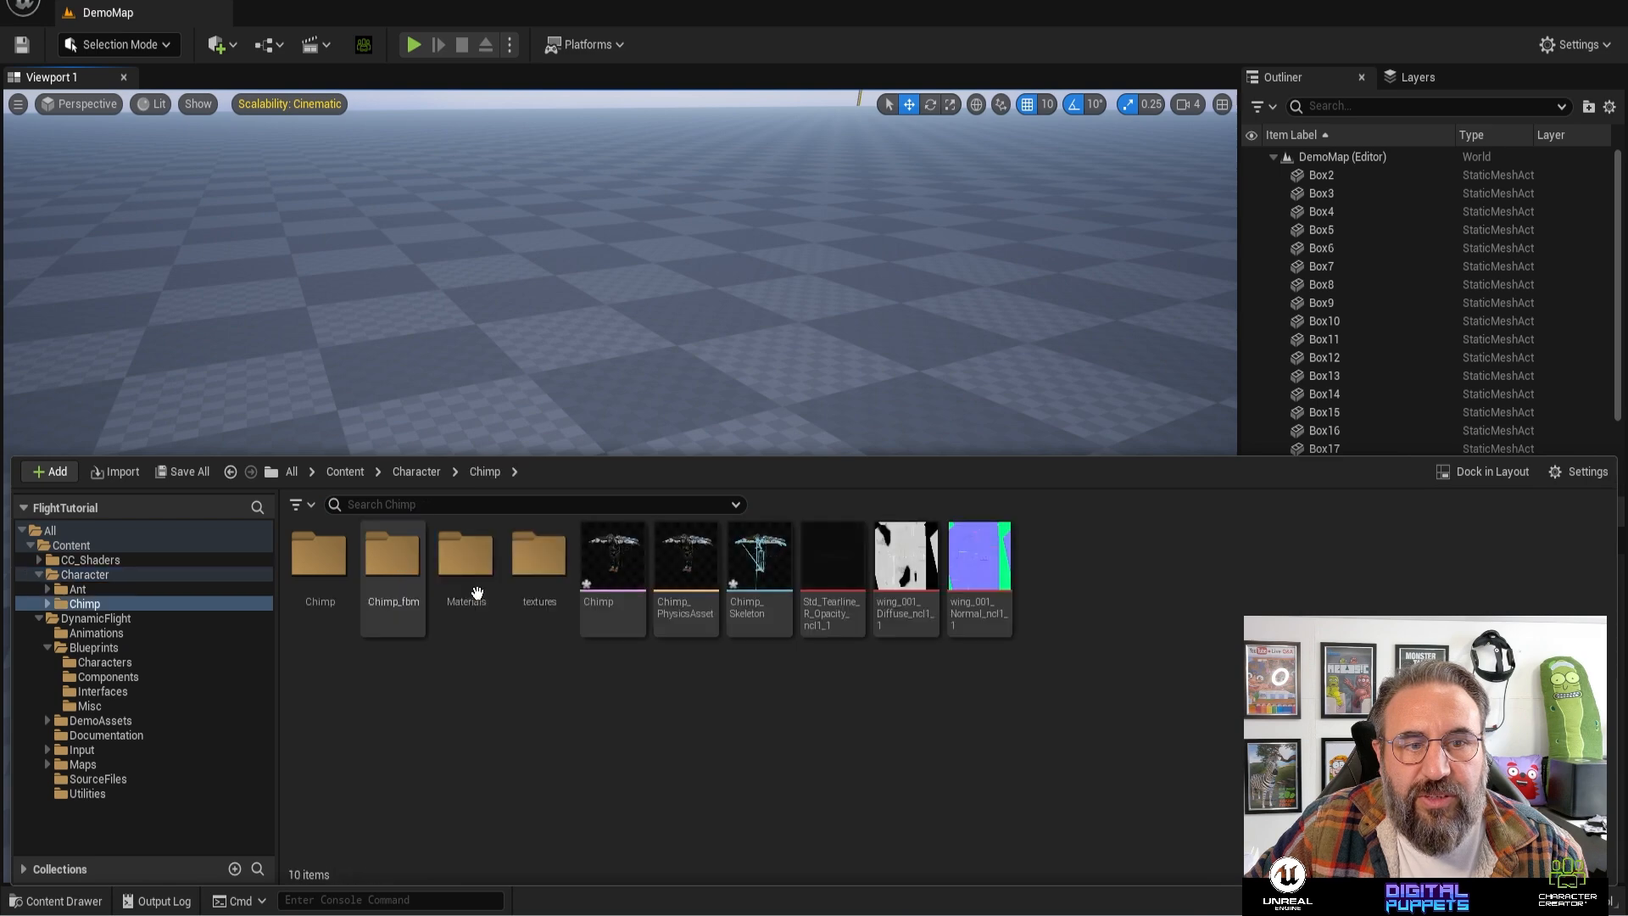
{"action": "double_click", "coordinate": [603, 567]}
{"action": "middle_click_drag", "start_coordinate": [868, 328], "coordinate": [869, 319]}
{"action": "left_click_drag", "start_coordinate": [805, 362], "coordinate": [666, 361], "text": "alt"}
{"action": "left_click_drag", "start_coordinate": [1060, 373], "coordinate": [806, 381], "text": "alt"}
{"action": "left_click_drag", "start_coordinate": [992, 381], "coordinate": [780, 381], "text": "alt"}
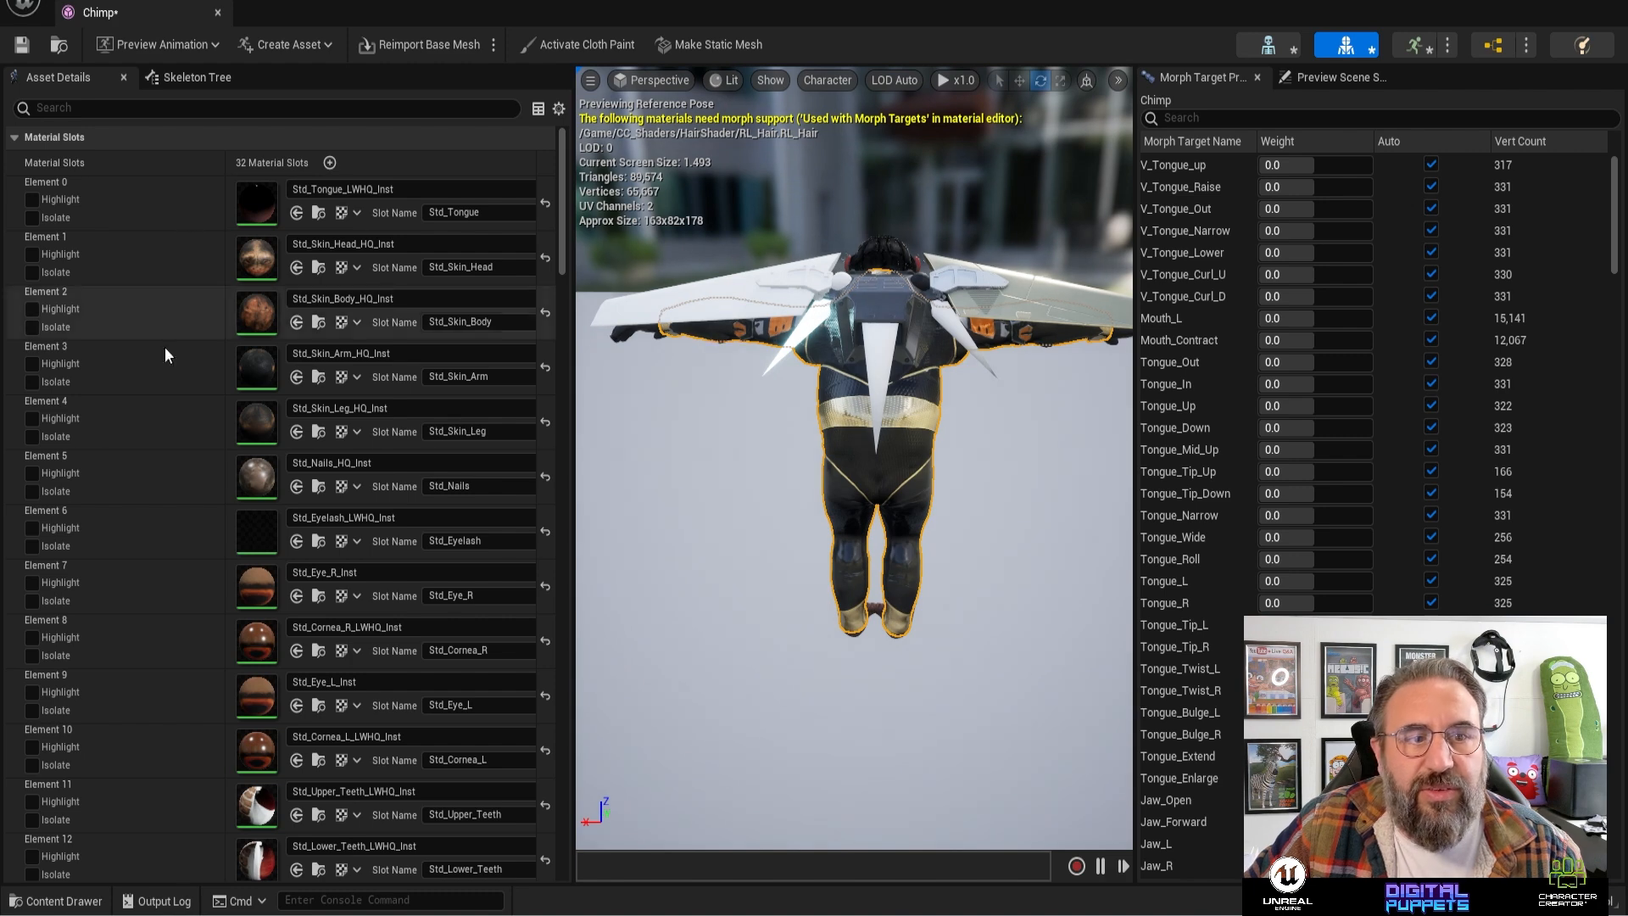
- Copy the flame_Inst material from Element 23 onto the flame_ncl1_1 and flame_ncl1_2 material slots
{"action": "left_click_drag", "start_coordinate": [561, 227], "coordinate": [566, 378]}
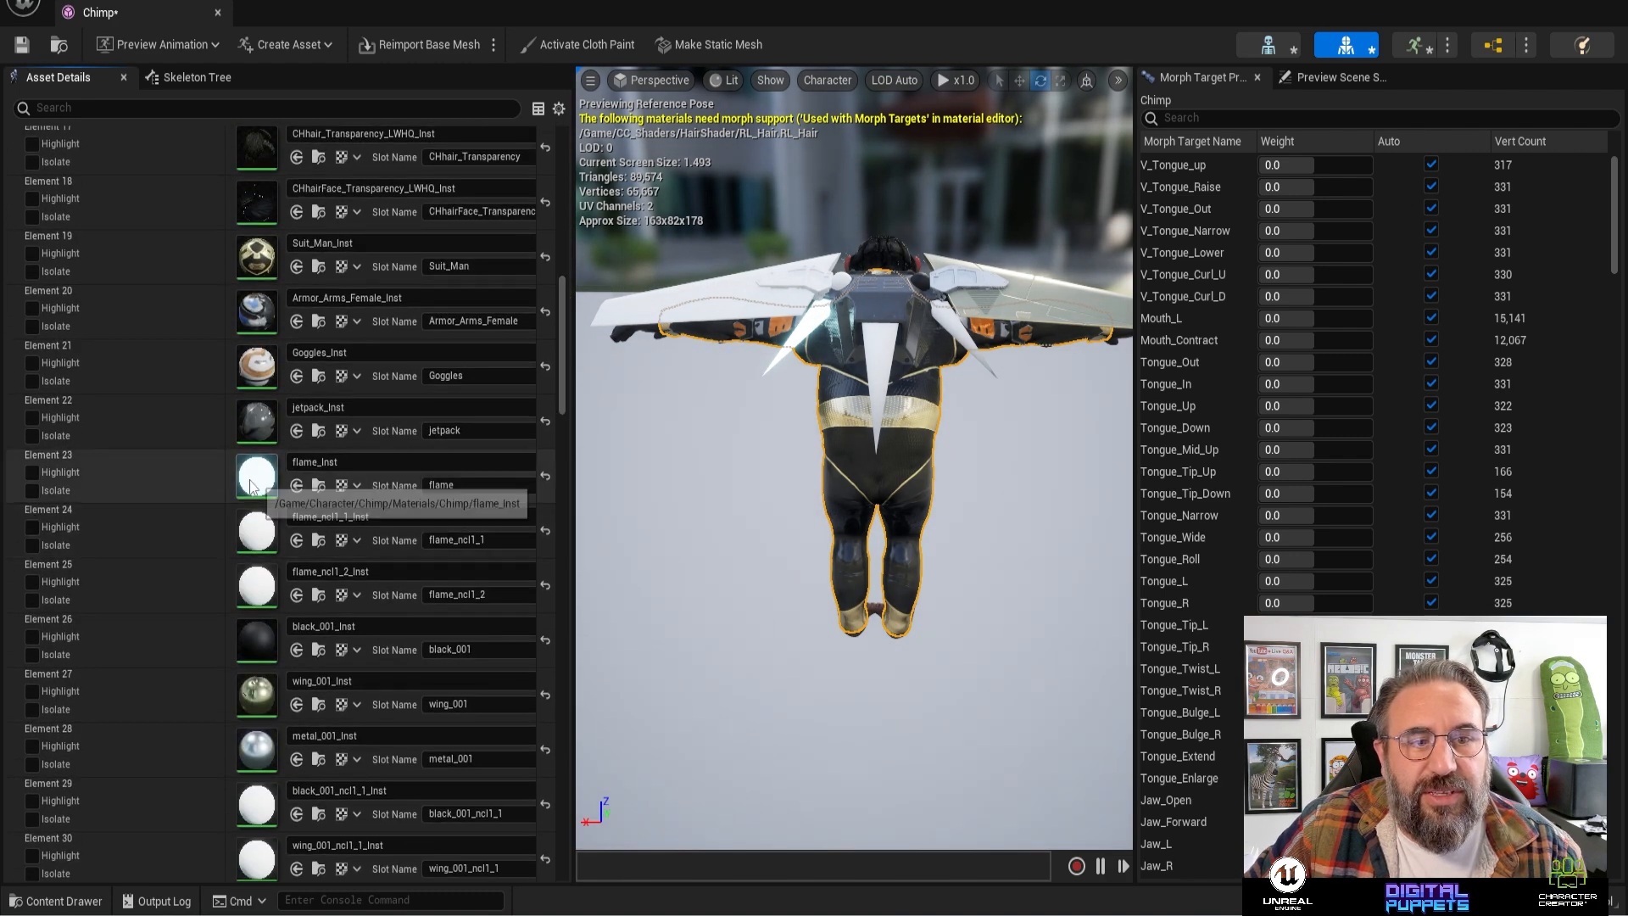
{"action": "right_click", "coordinate": [288, 485]}
{"action": "left_click", "coordinate": [329, 514]}
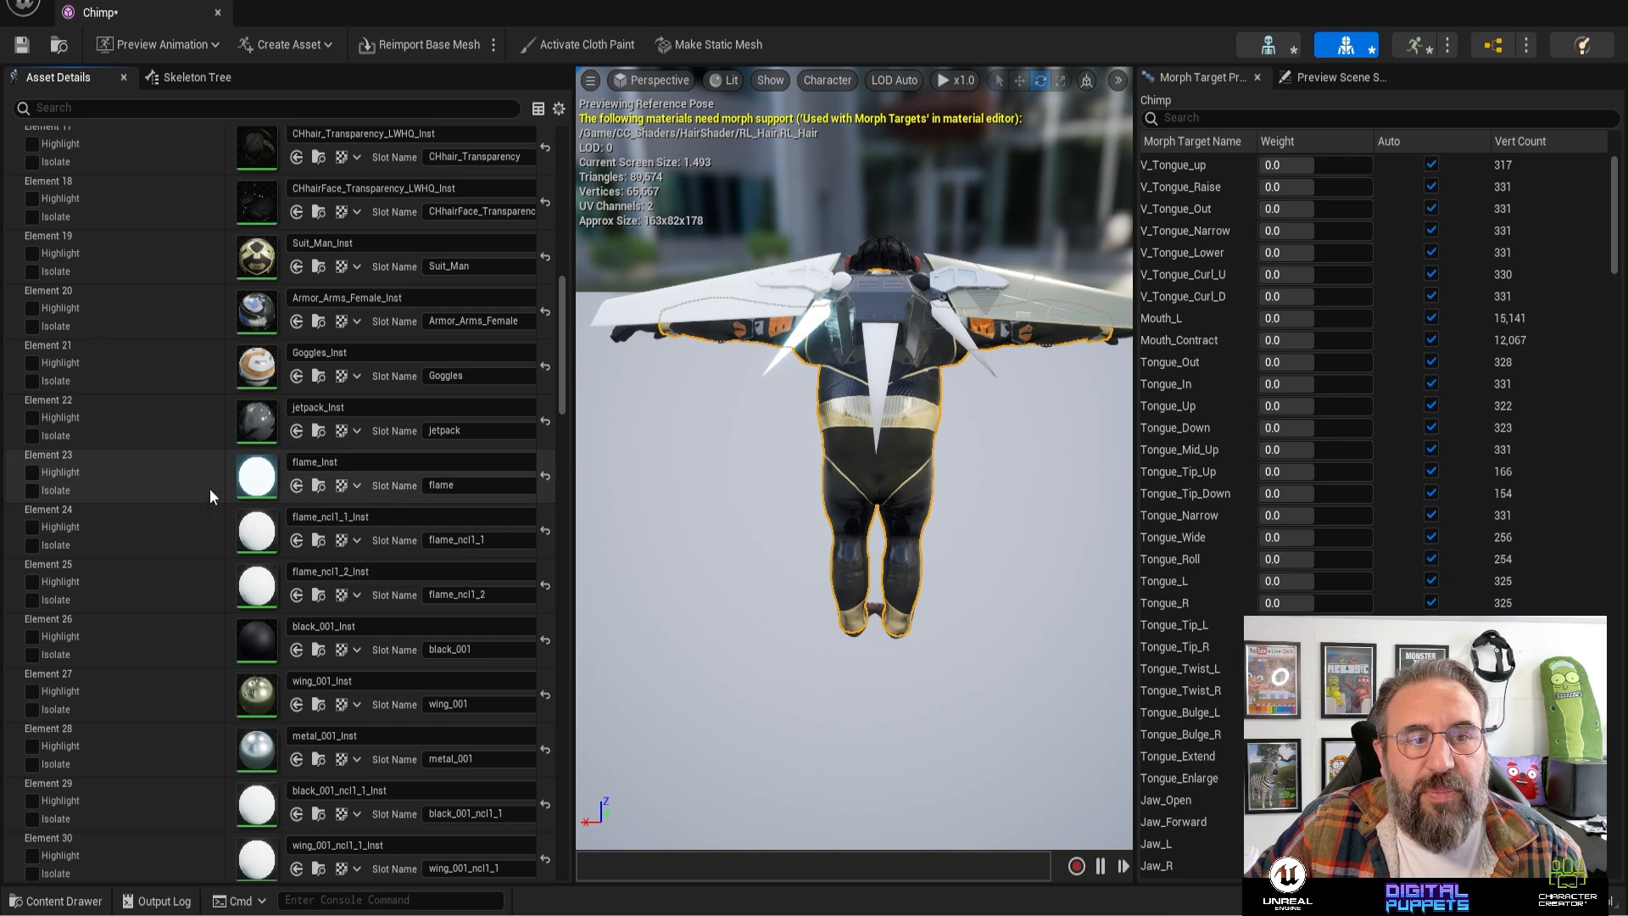
{"action": "right_click", "coordinate": [252, 539]}
{"action": "left_click", "coordinate": [328, 572]}
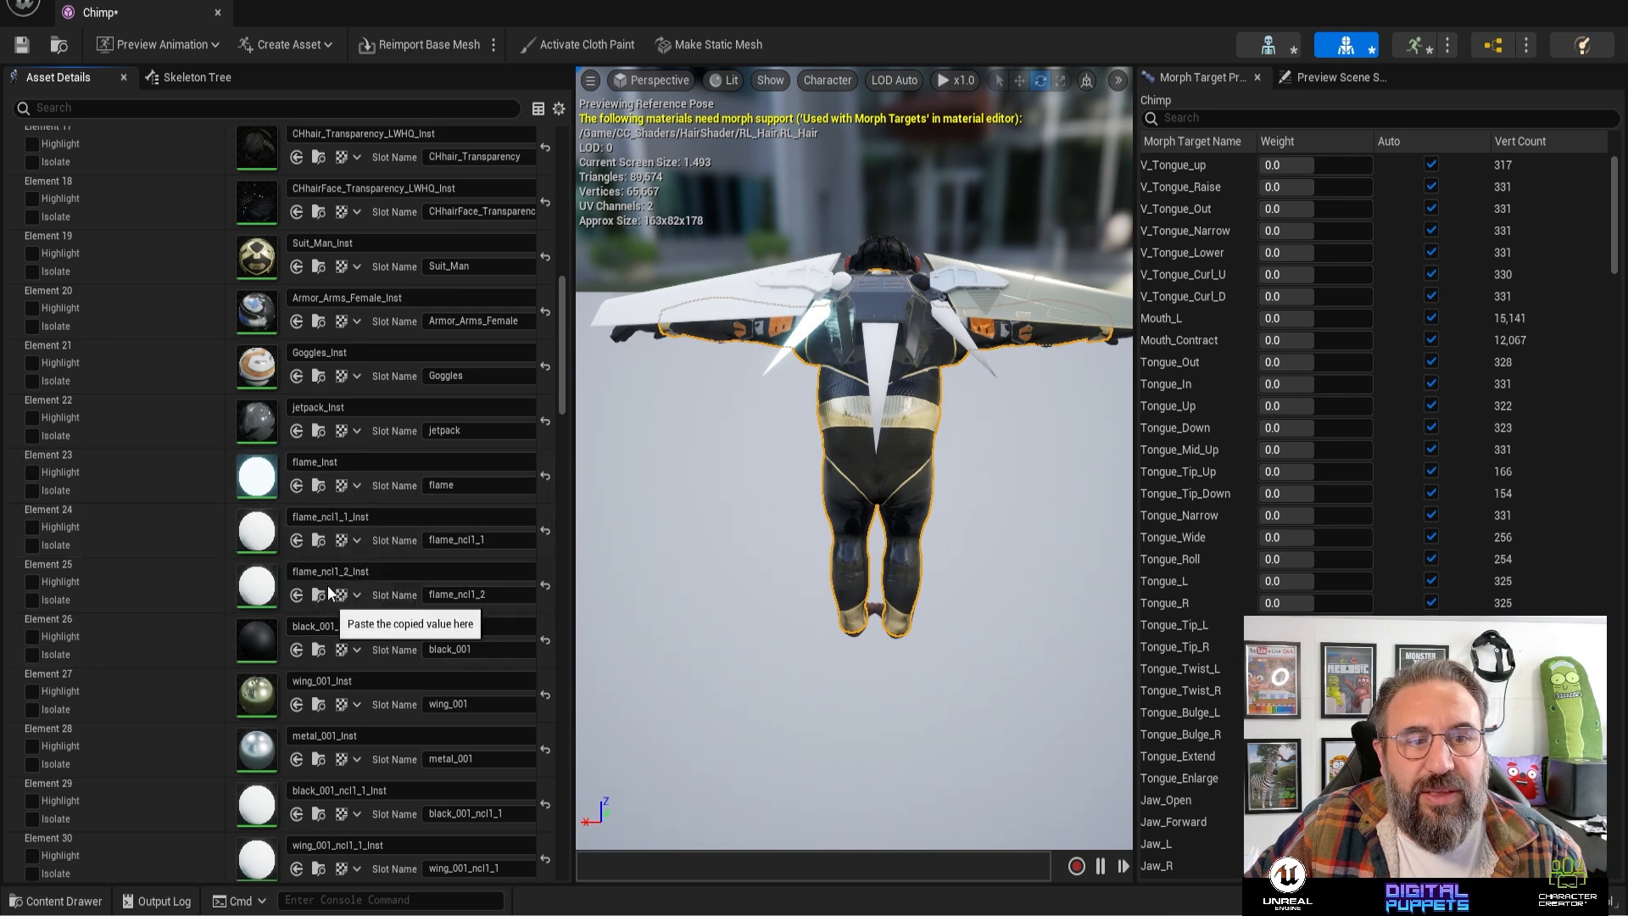
{"action": "right_click", "coordinate": [261, 593]}
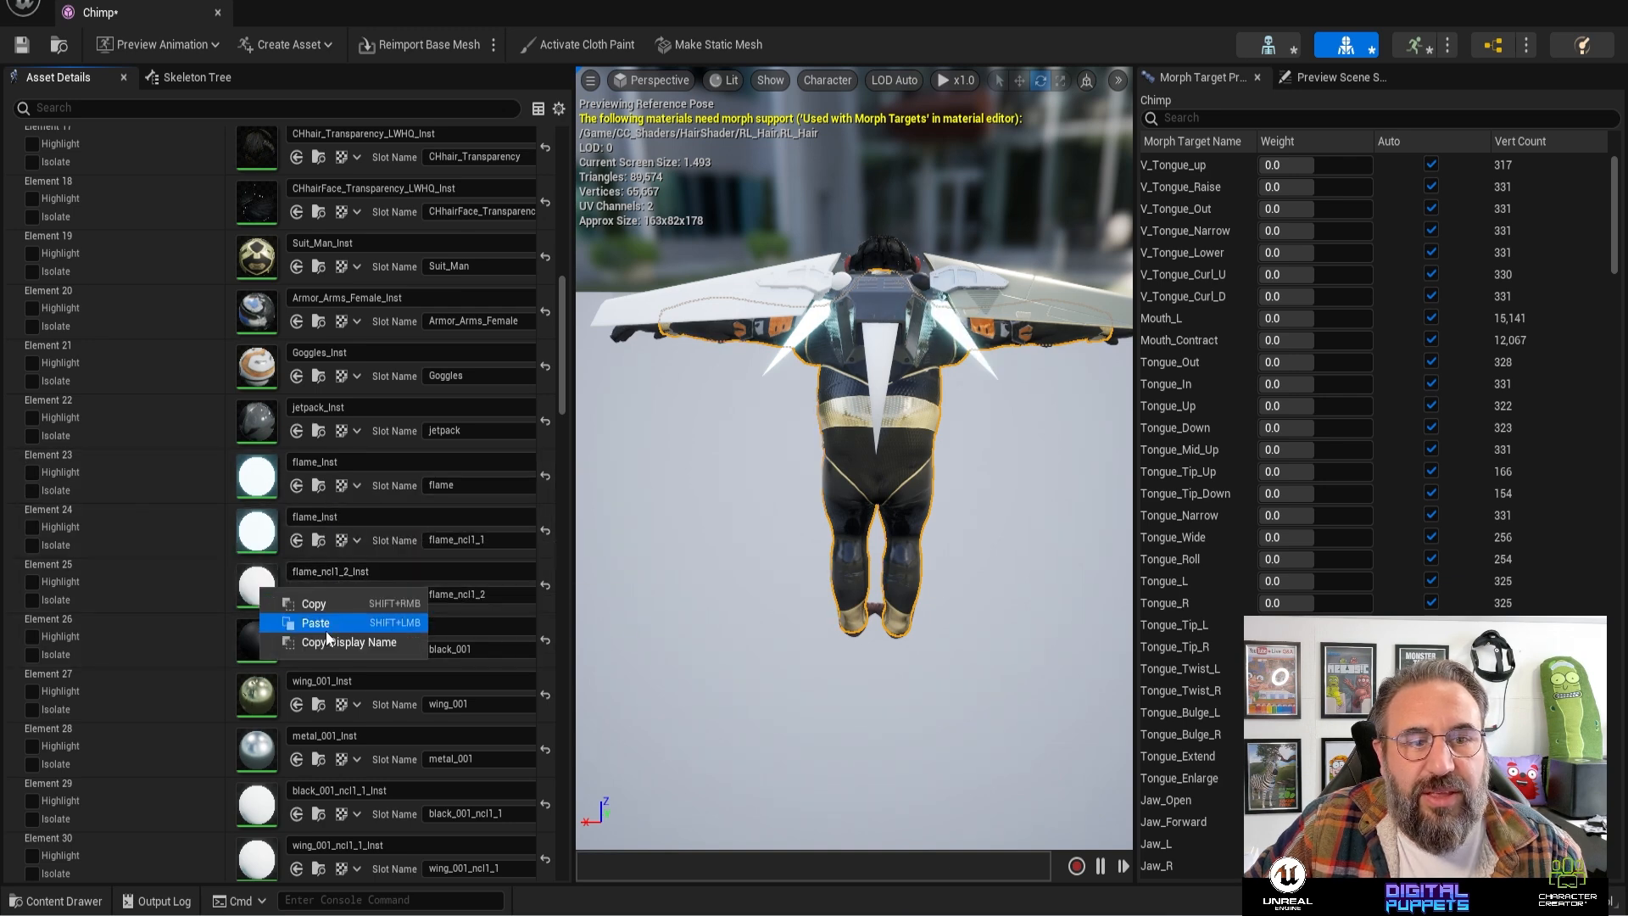
{"action": "left_click", "coordinate": [327, 622]}
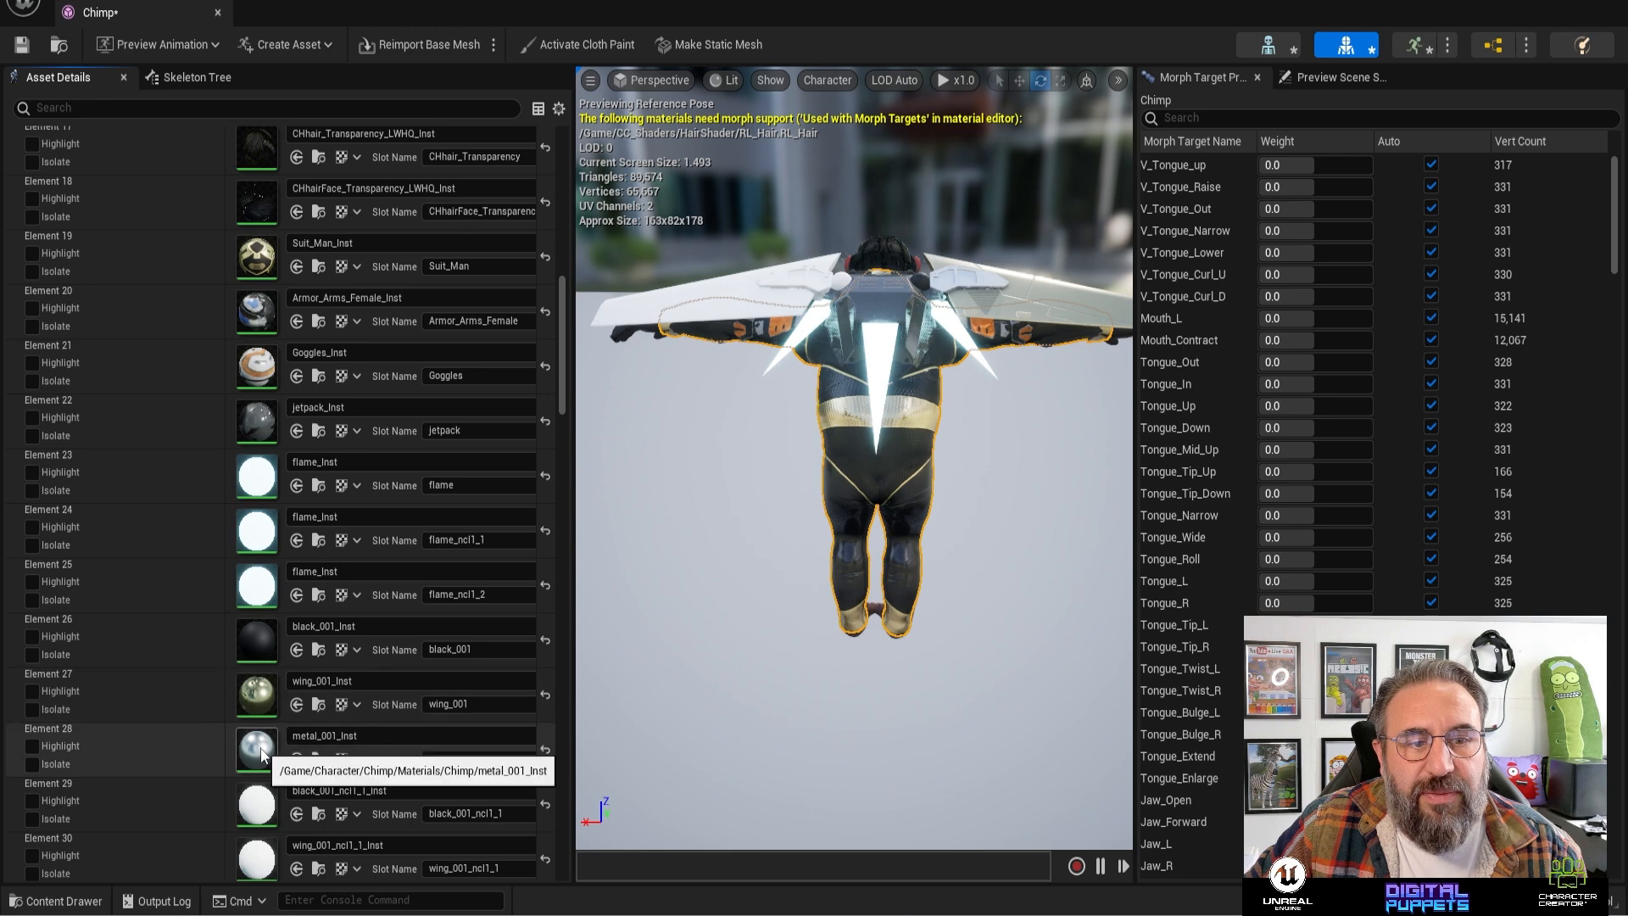
- Copy the wing_001_Inst material from Element 27 onto the wing_001_ncl1_1 slot
{"action": "scroll", "coordinate": [339, 691], "scroll_direction": "down", "scroll_amount": 2}
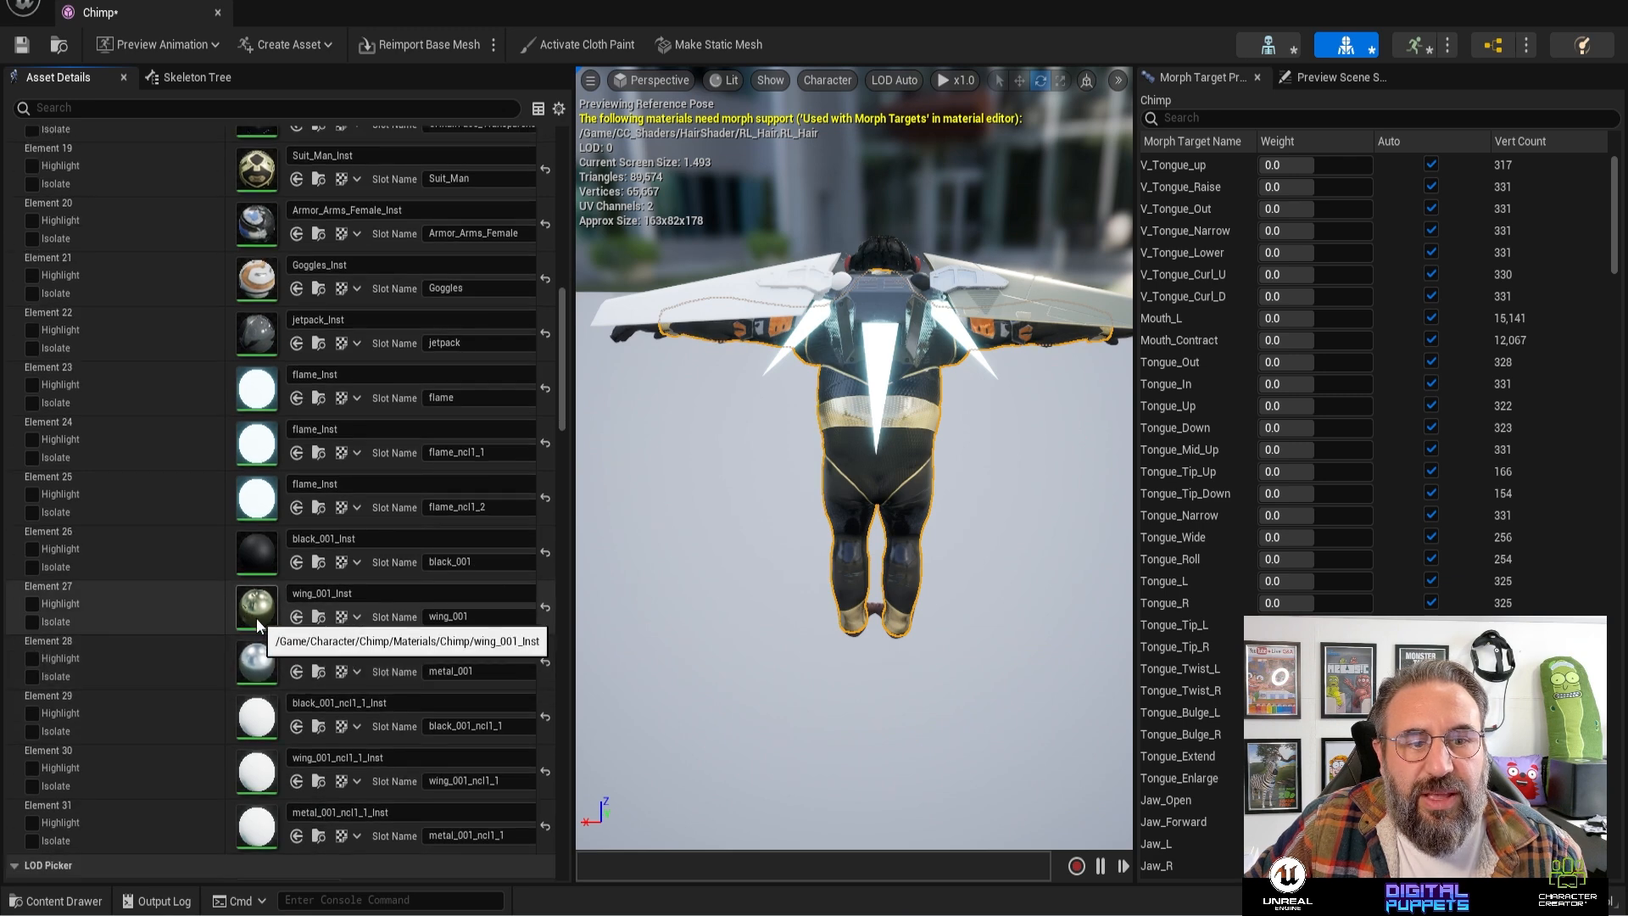
{"action": "right_click", "coordinate": [269, 612]}
{"action": "left_click", "coordinate": [309, 636]}
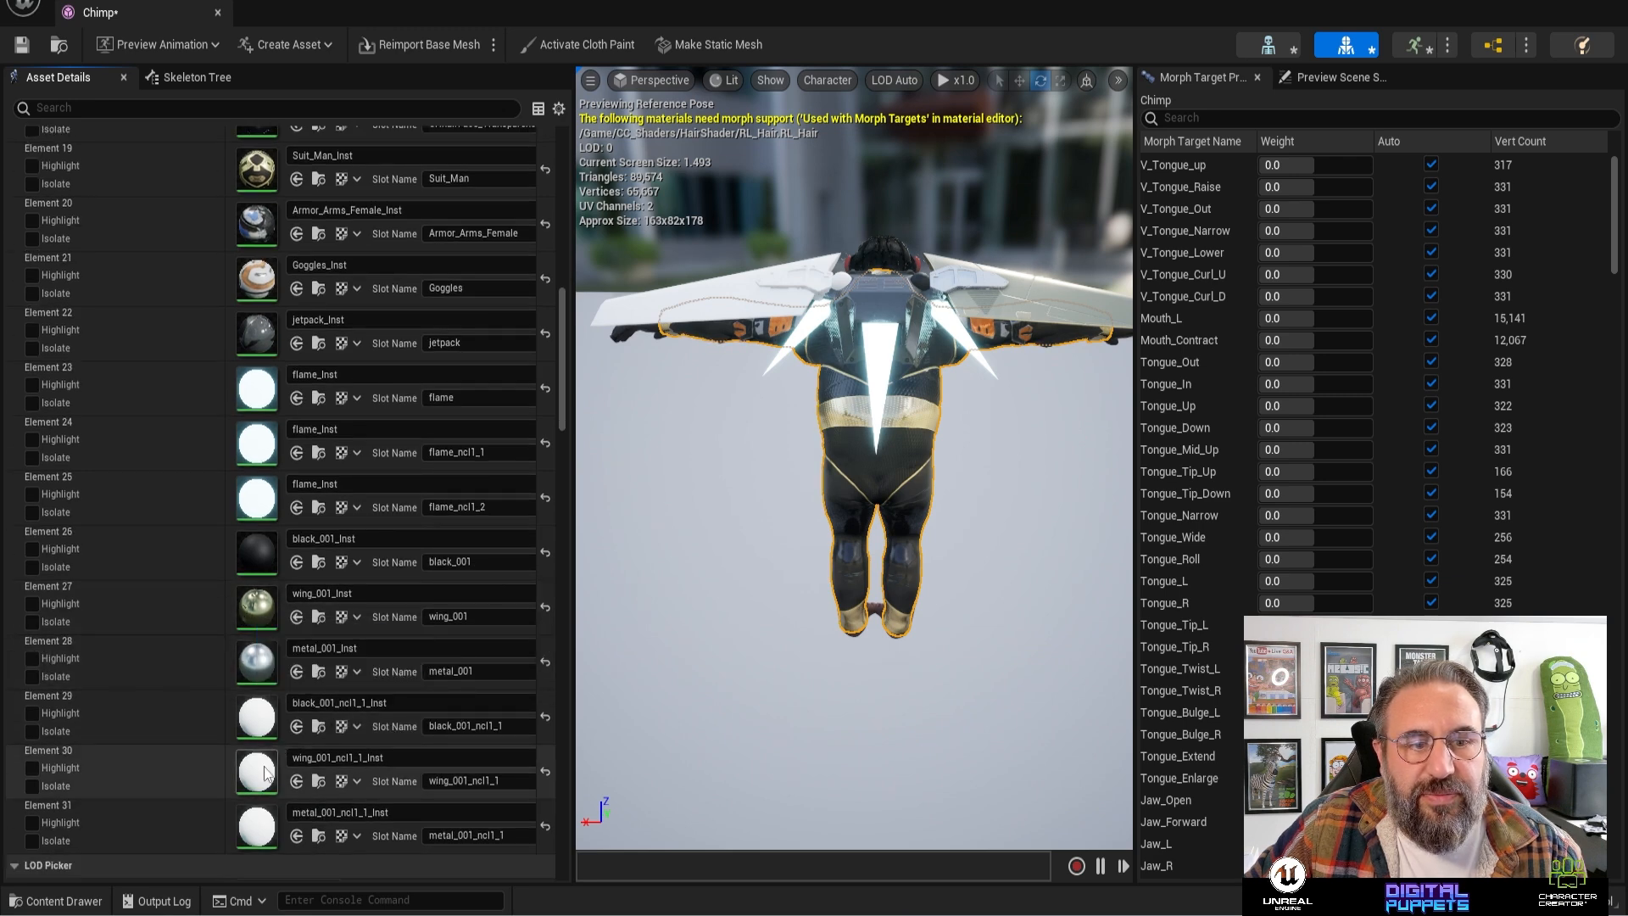
{"action": "right_click", "coordinate": [302, 768]}
{"action": "left_click", "coordinate": [327, 801]}
{"action": "scroll", "coordinate": [379, 684], "scroll_direction": "down", "scroll_amount": 1}
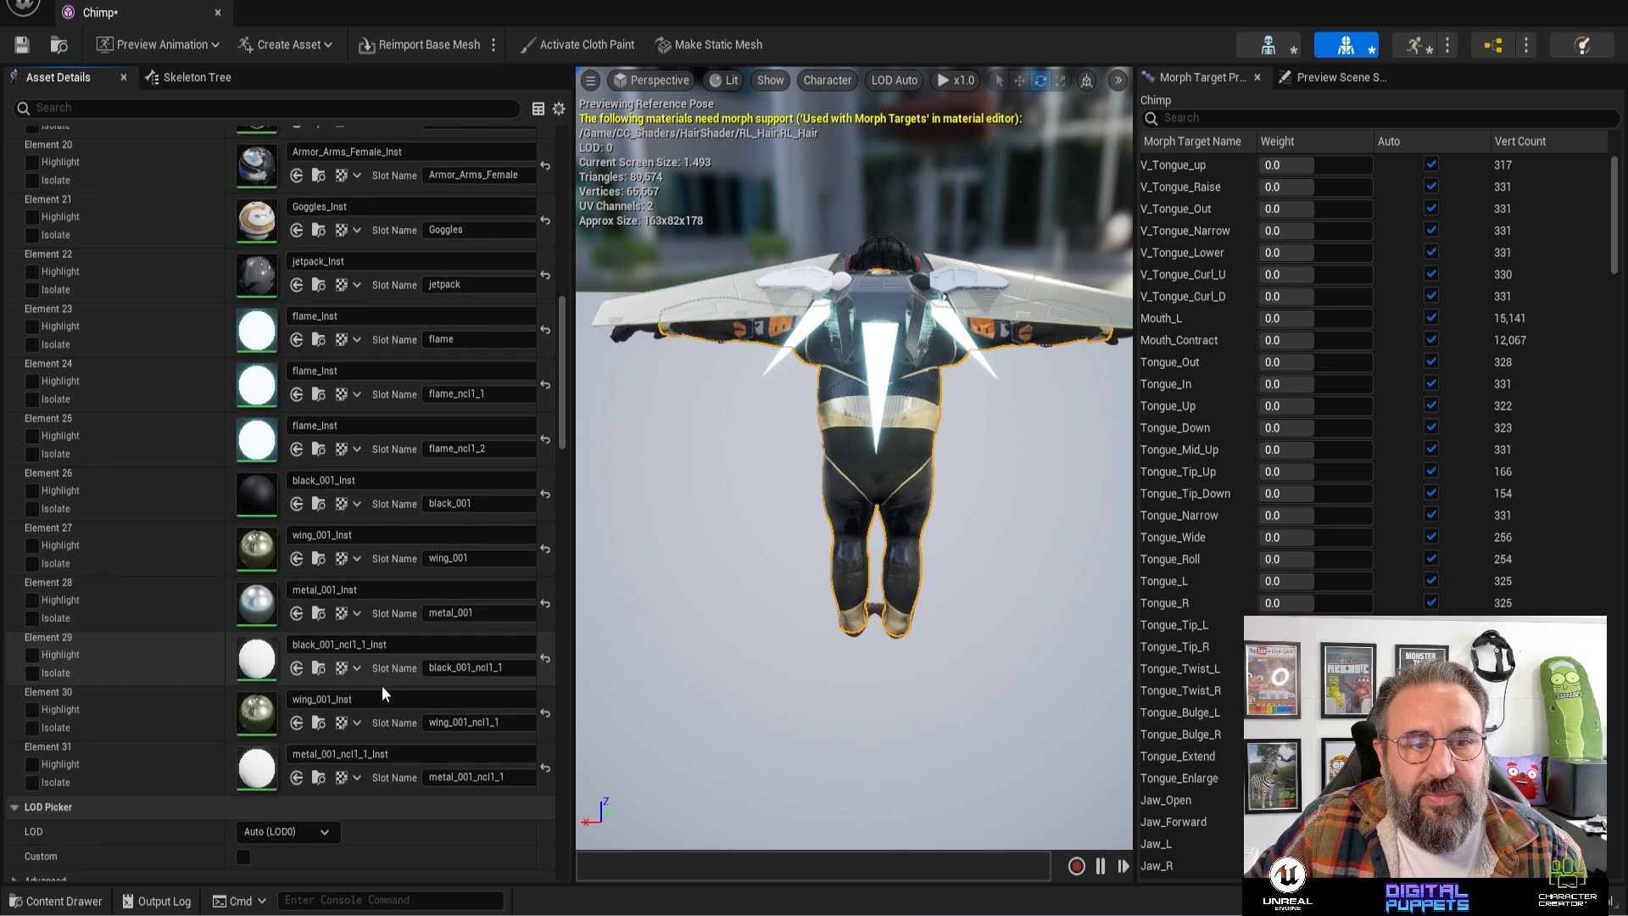
- Copy the black_001_Inst material from Element 26 onto the black_001_ncl1_1 slot
{"action": "right_click", "coordinate": [272, 500]}
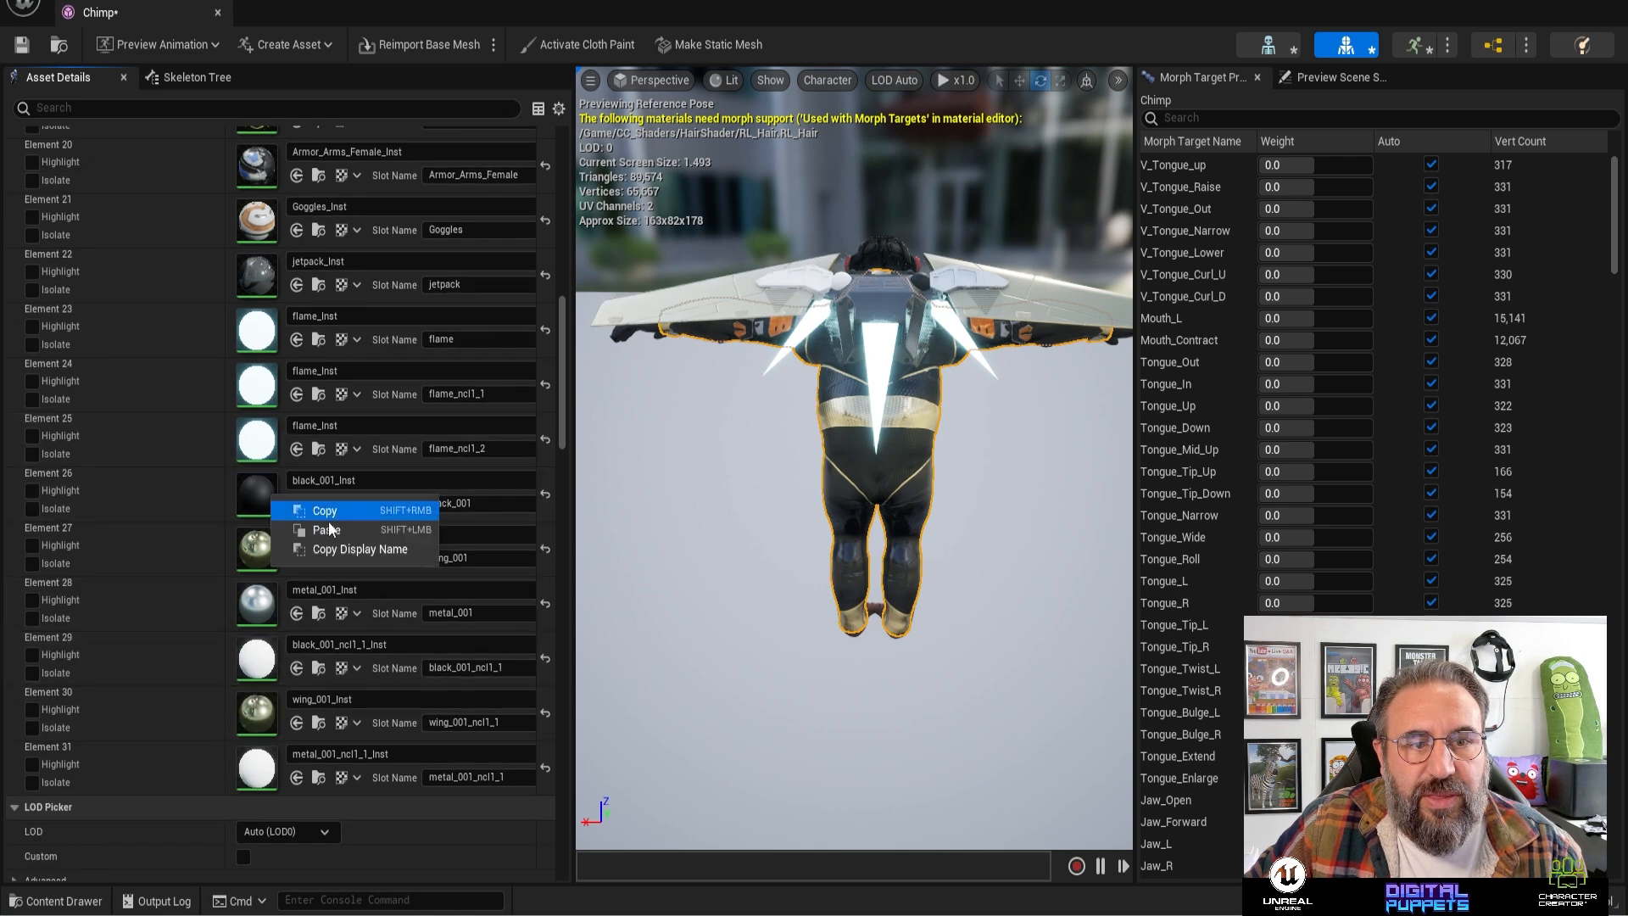
{"action": "left_click", "coordinate": [338, 513]}
{"action": "right_click", "coordinate": [261, 675]}
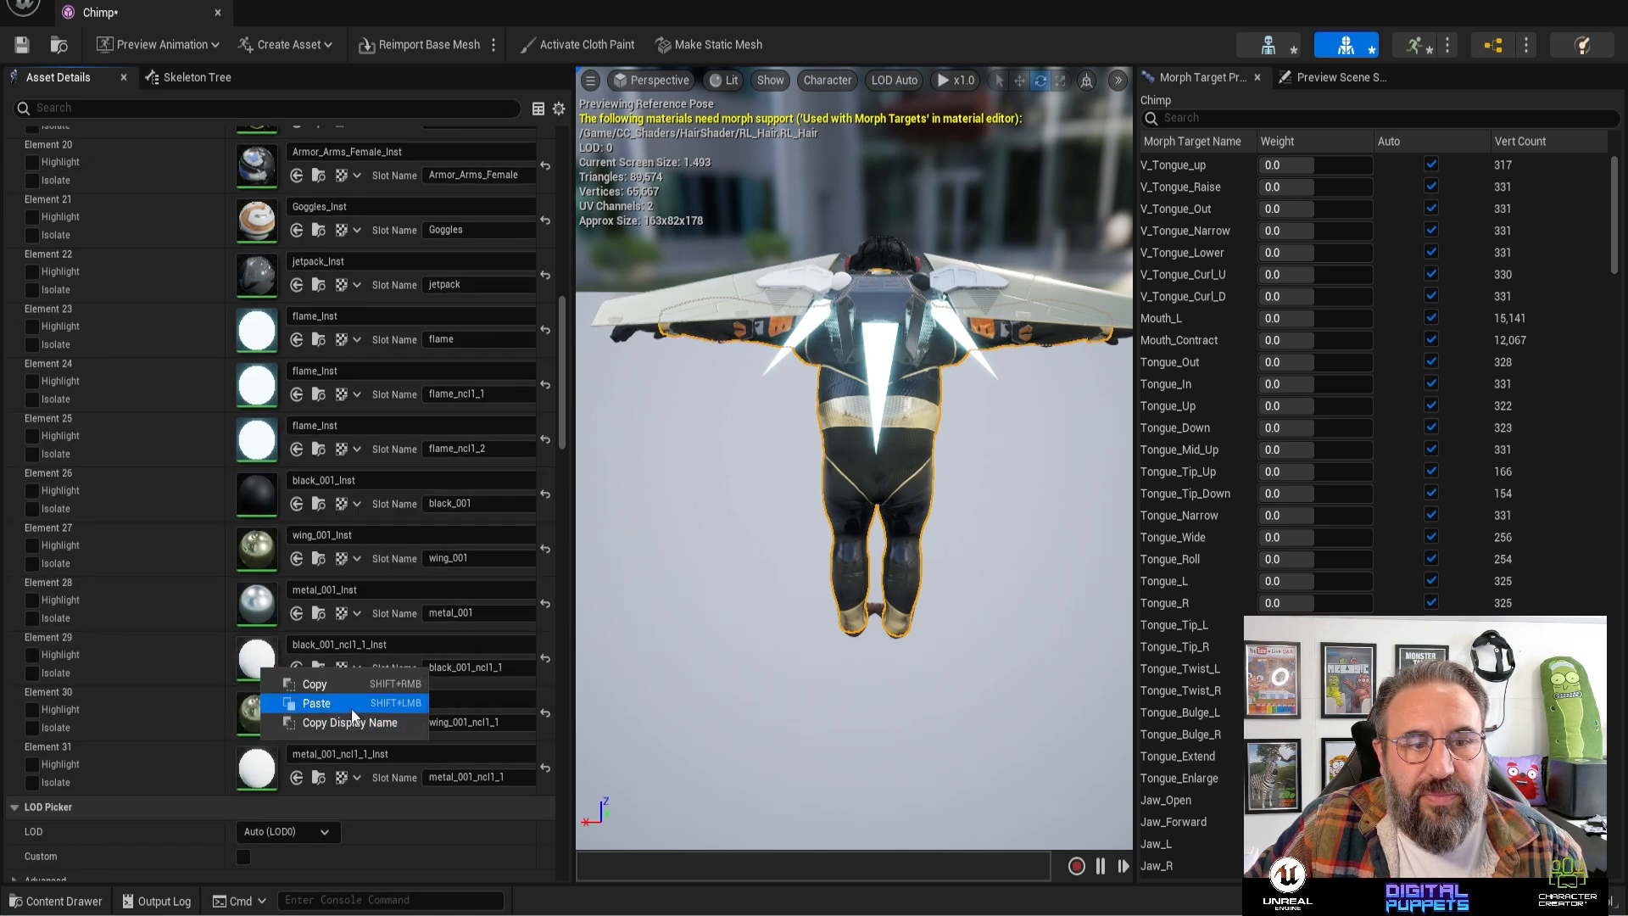
{"action": "left_click", "coordinate": [351, 715]}
- Copy the metal_001_Inst material onto the metal_001_ncl1_1 slot, then save and close the Chimp skeletal mesh
{"action": "right_click", "coordinate": [270, 600]}
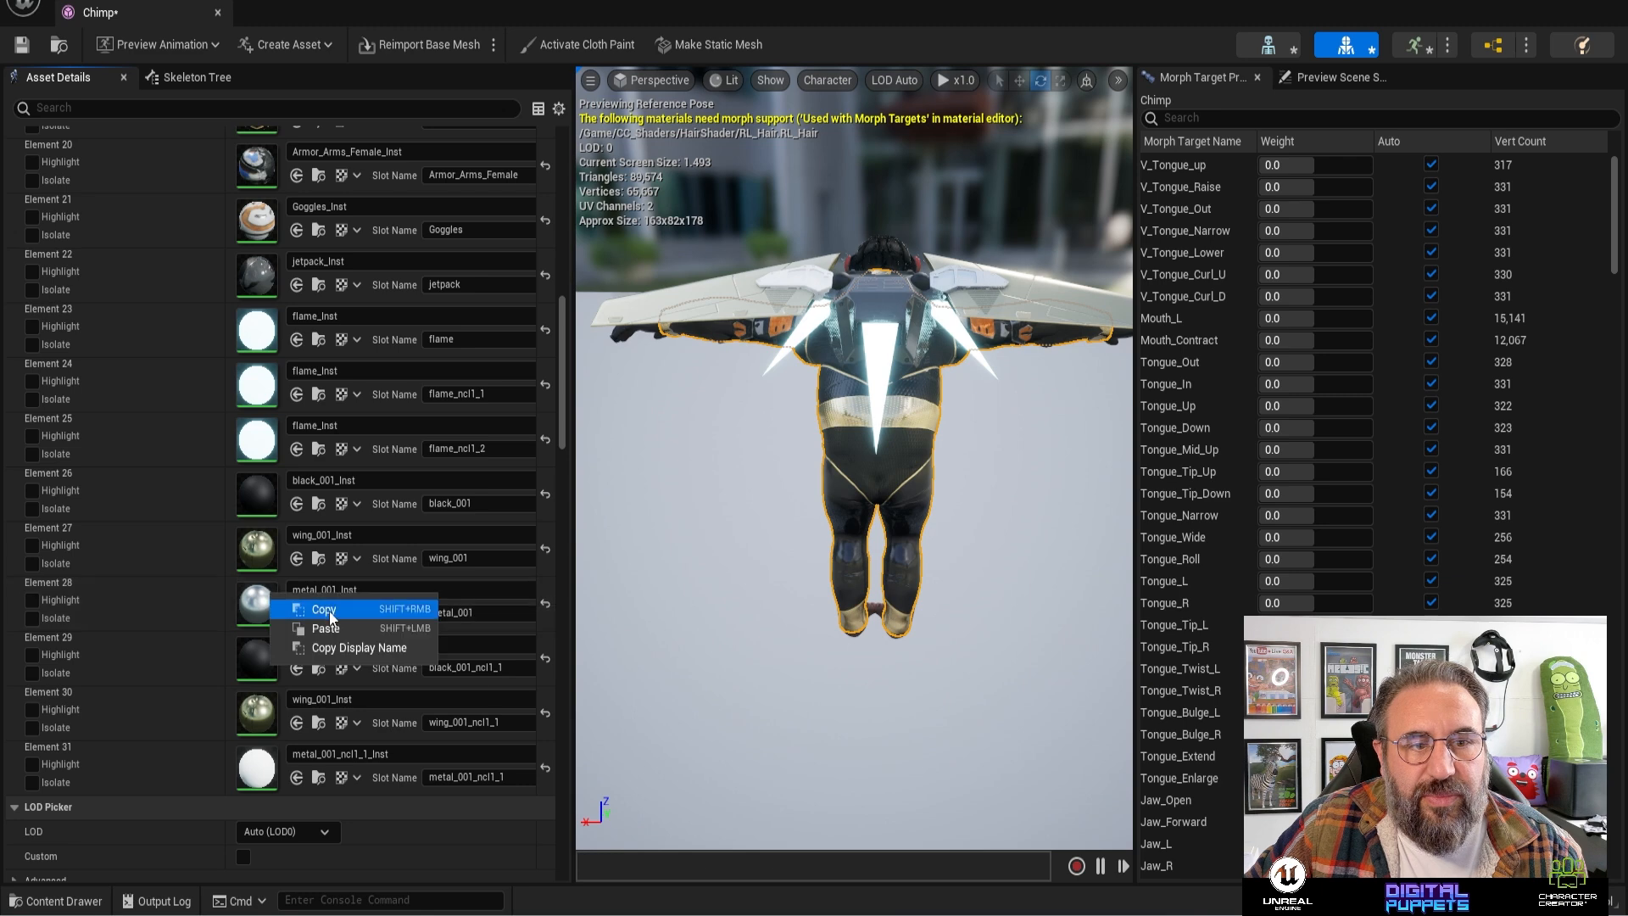
{"action": "left_click", "coordinate": [331, 611]}
{"action": "right_click", "coordinate": [263, 770]}
{"action": "left_click", "coordinate": [333, 806]}
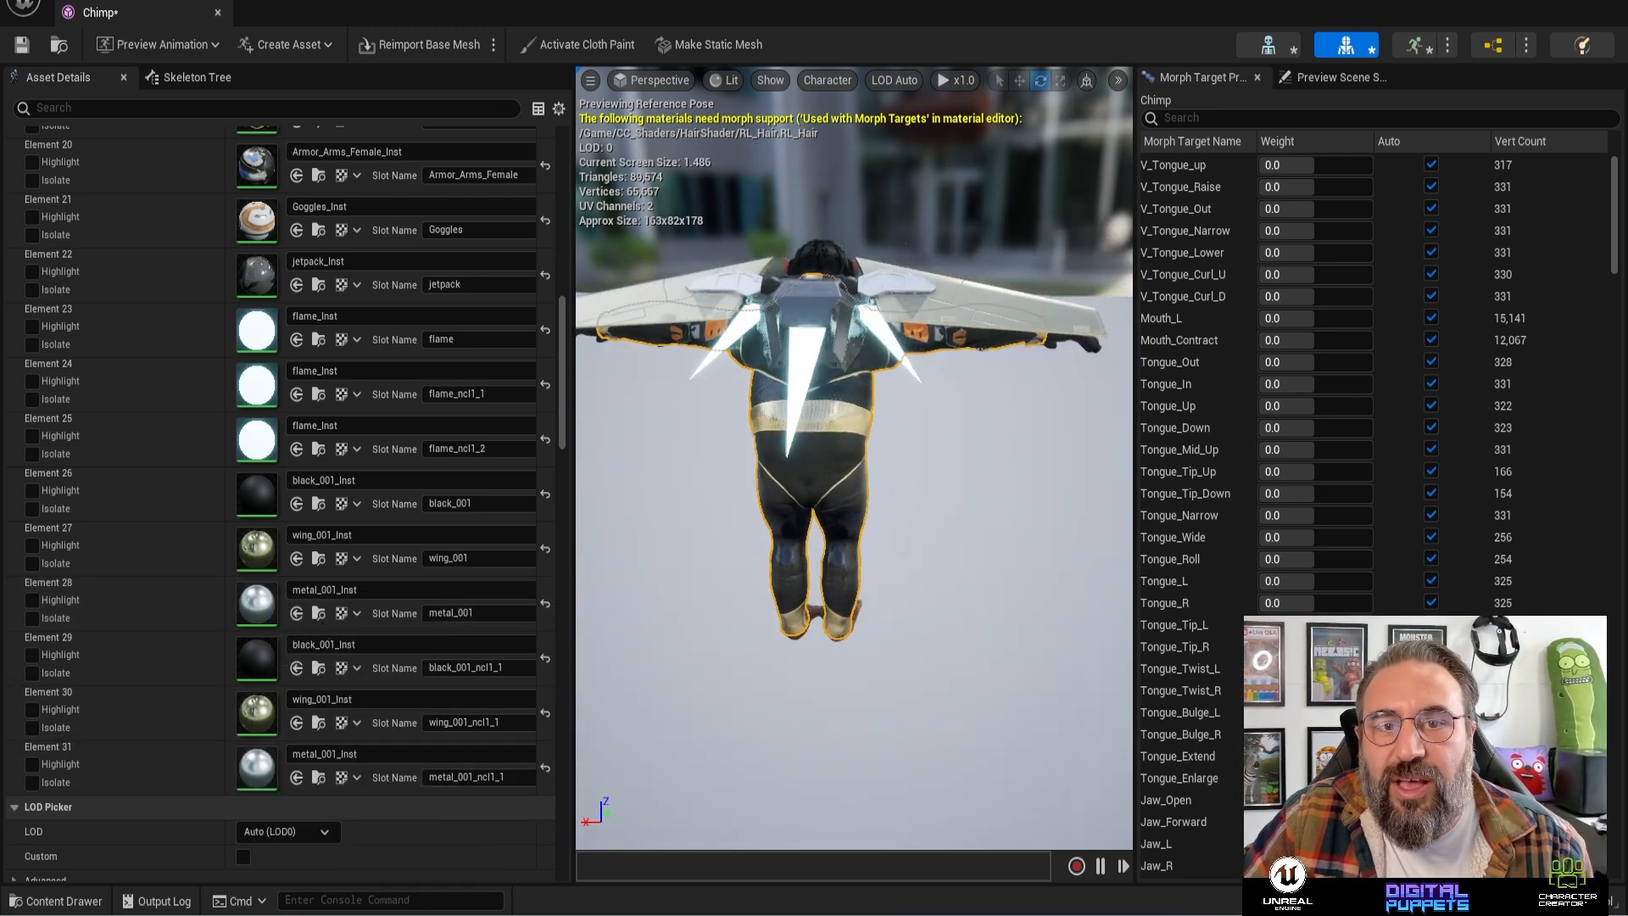
{"action": "left_click", "coordinate": [23, 49]}
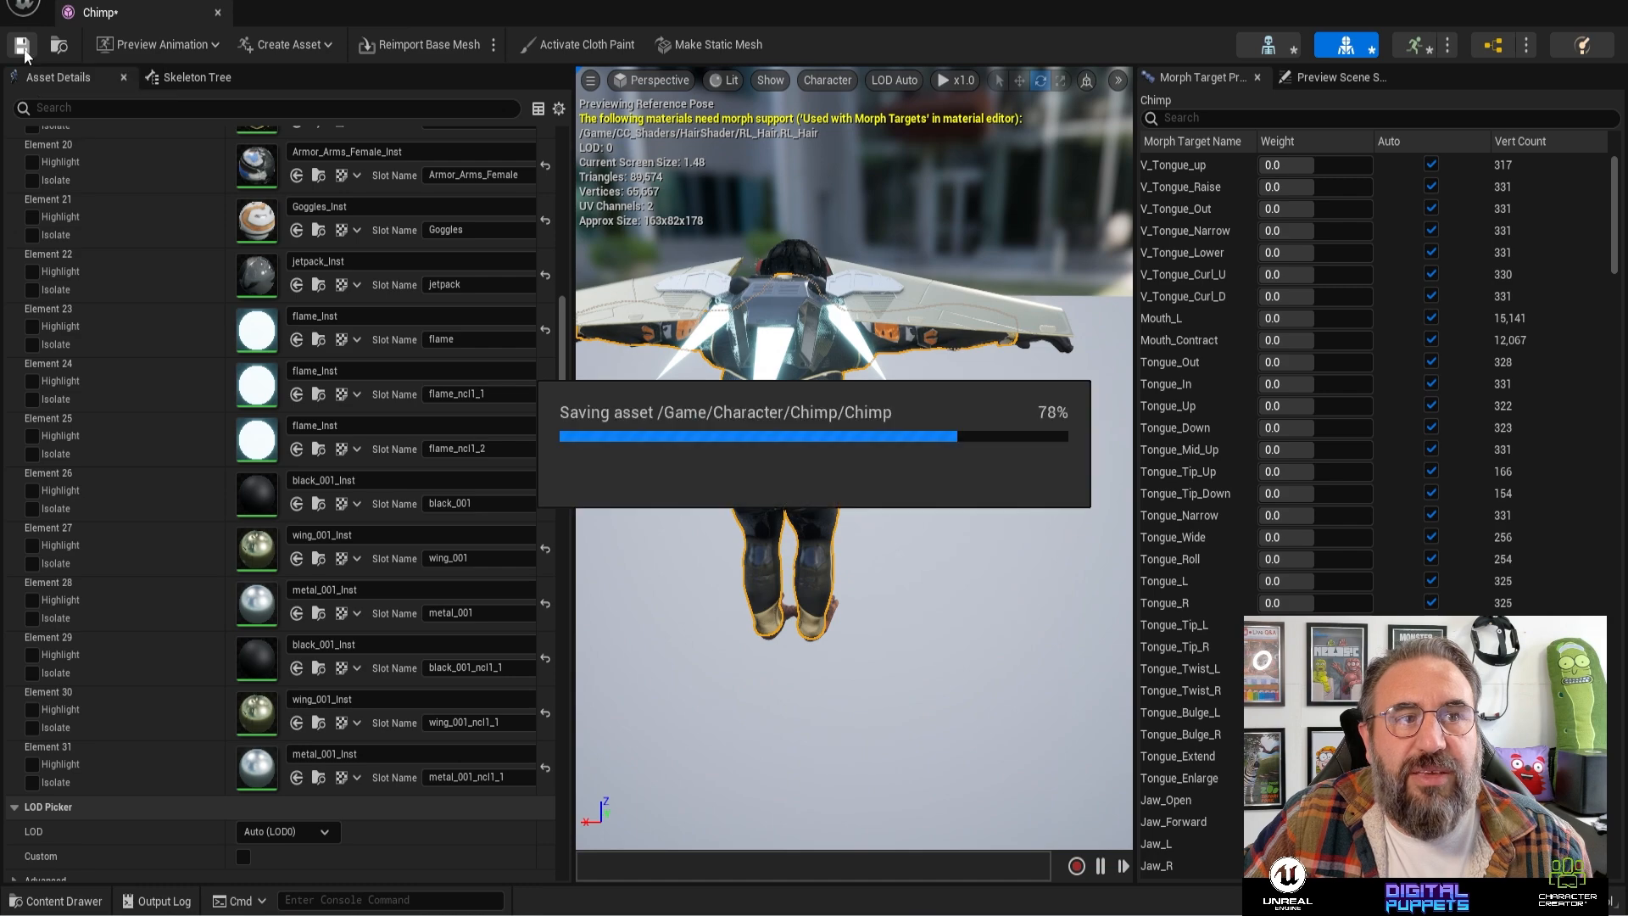
{"action": "left_click", "coordinate": [217, 14]}
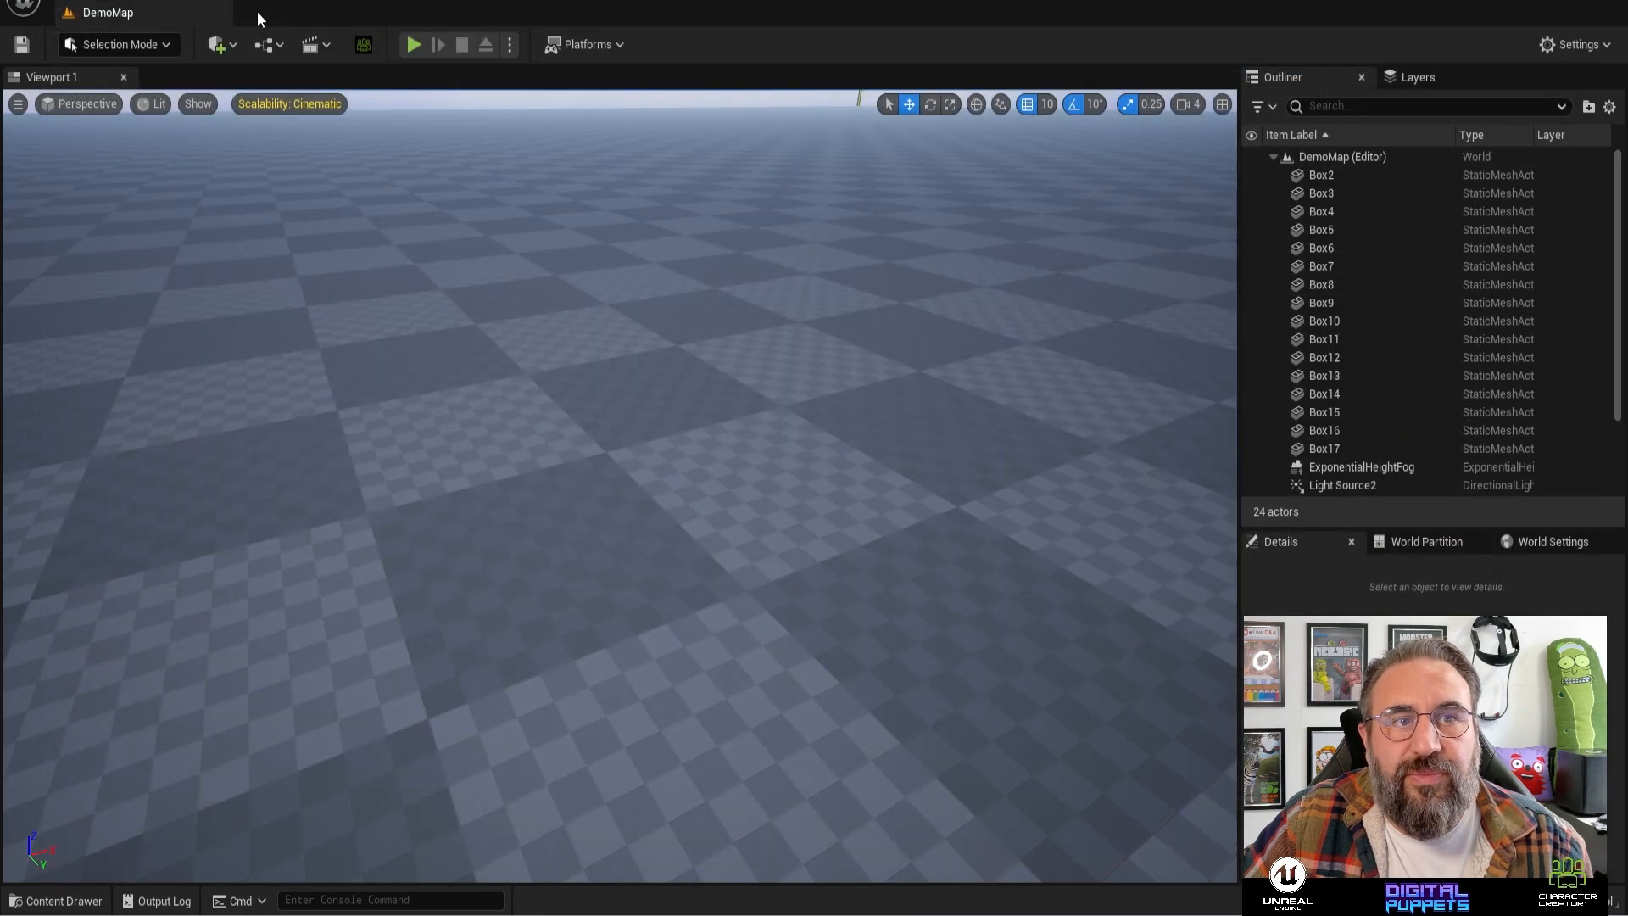
- Play-test the level by moving and fast-flying with the chimp to check the jetpack flames, then stop the play session
{"action": "left_click", "coordinate": [412, 44]}
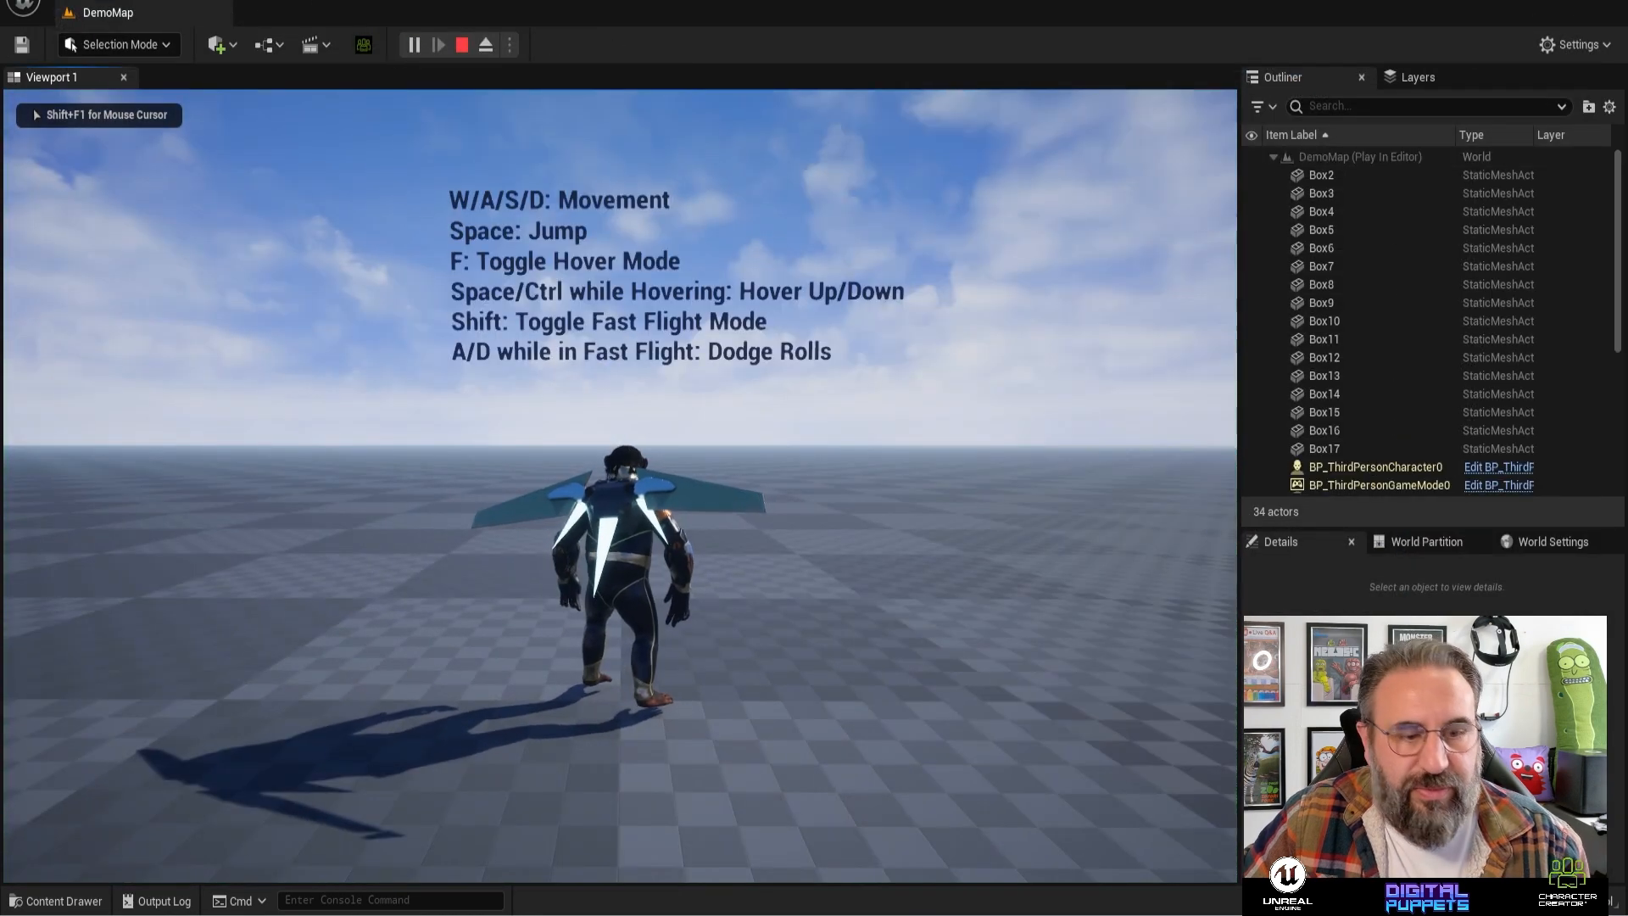
{"action": "key", "text": "w"}
{"action": "key", "text": "shift"}
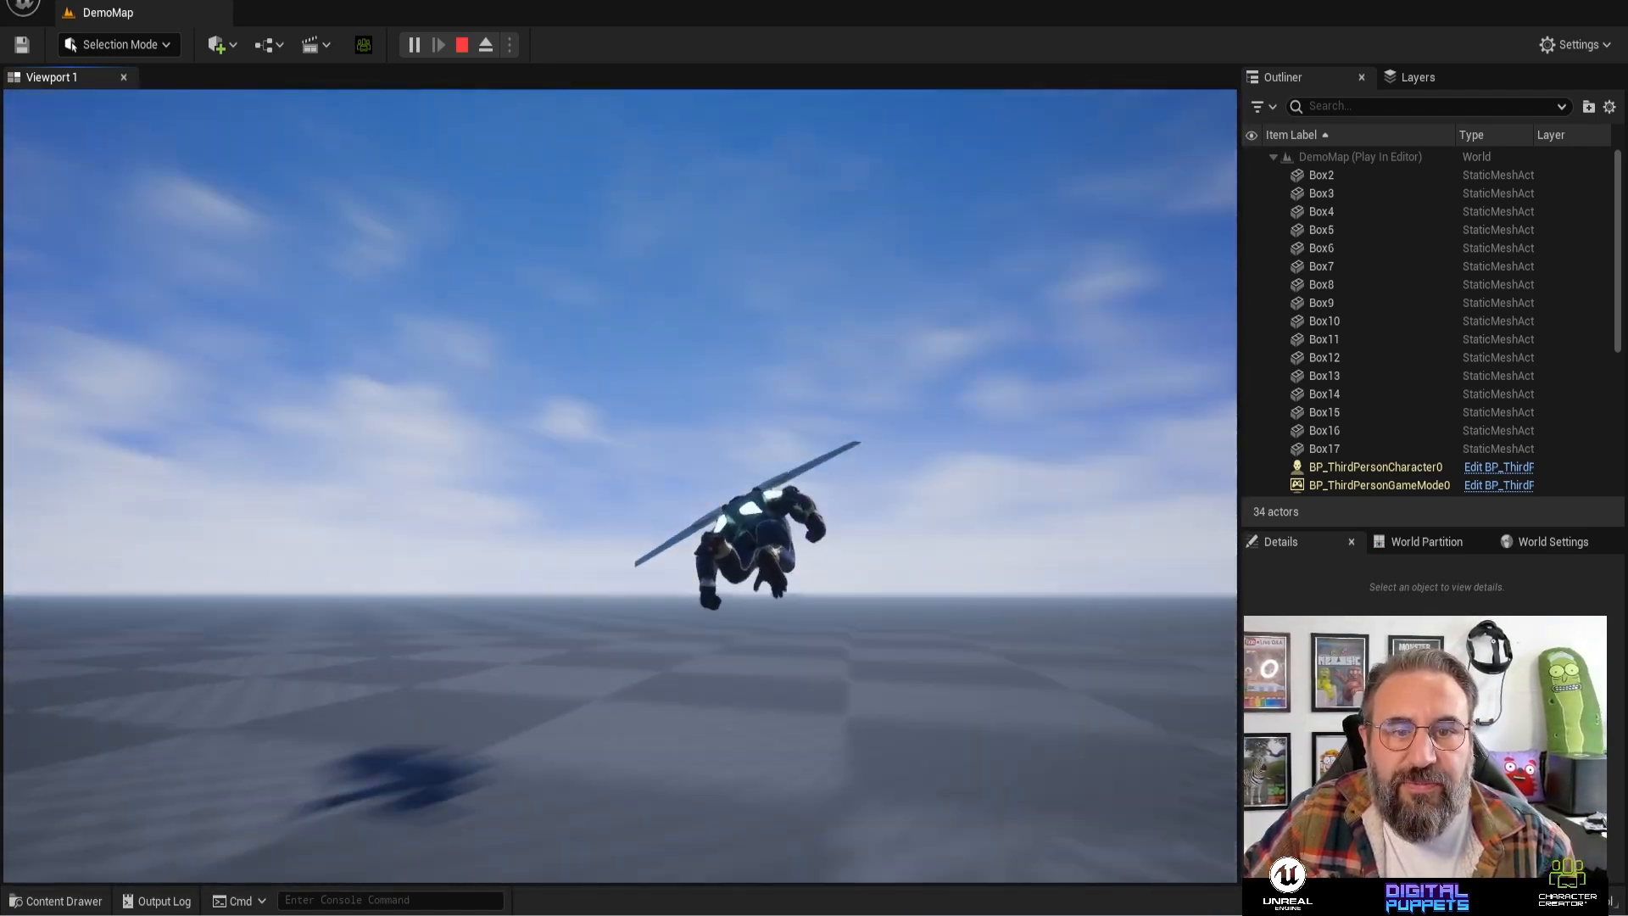
{"action": "key", "text": "shift"}
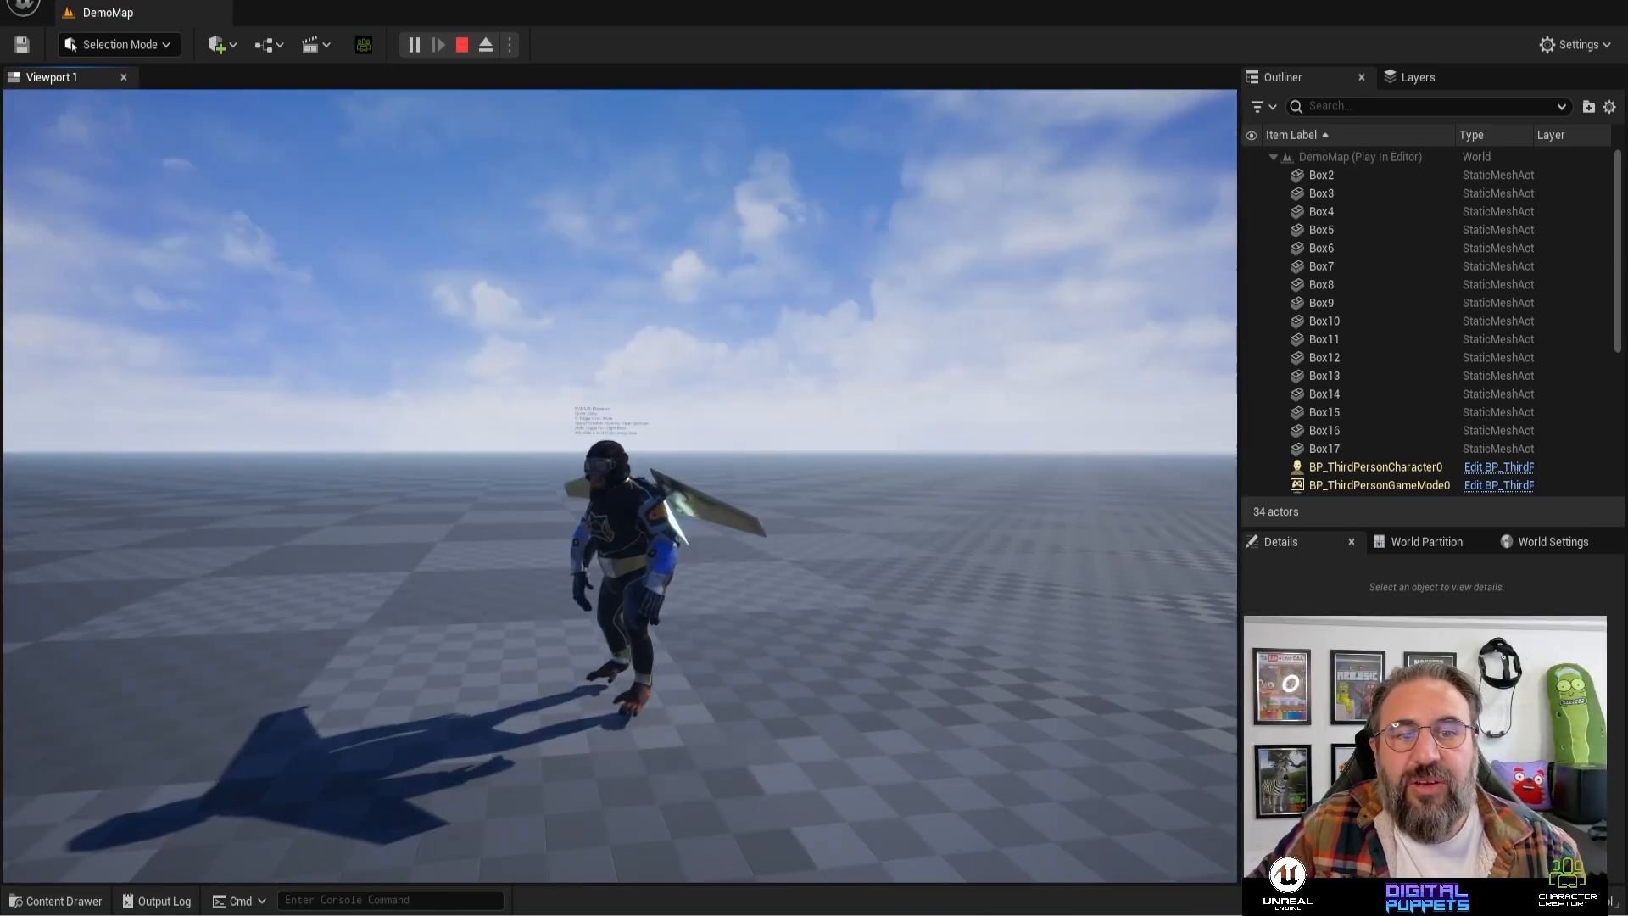
{"action": "key", "text": "Escape"}
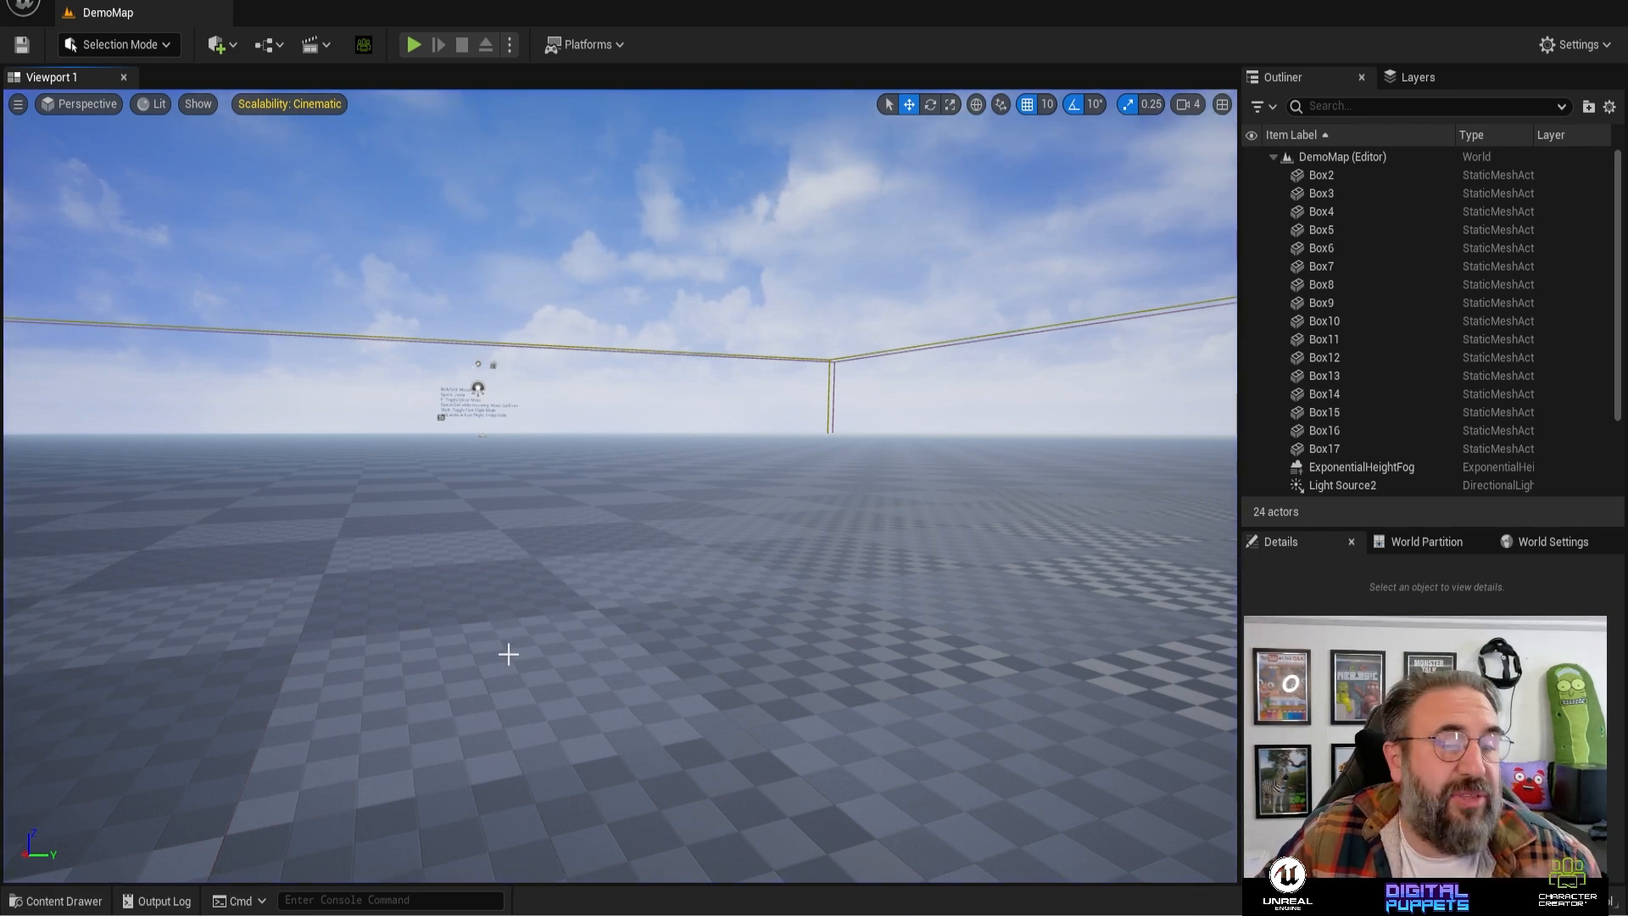
- Select the CC_Shaders, Character and DynamicFlight folders in the Content folder and start migrating them
{"action": "left_click", "coordinate": [57, 901]}
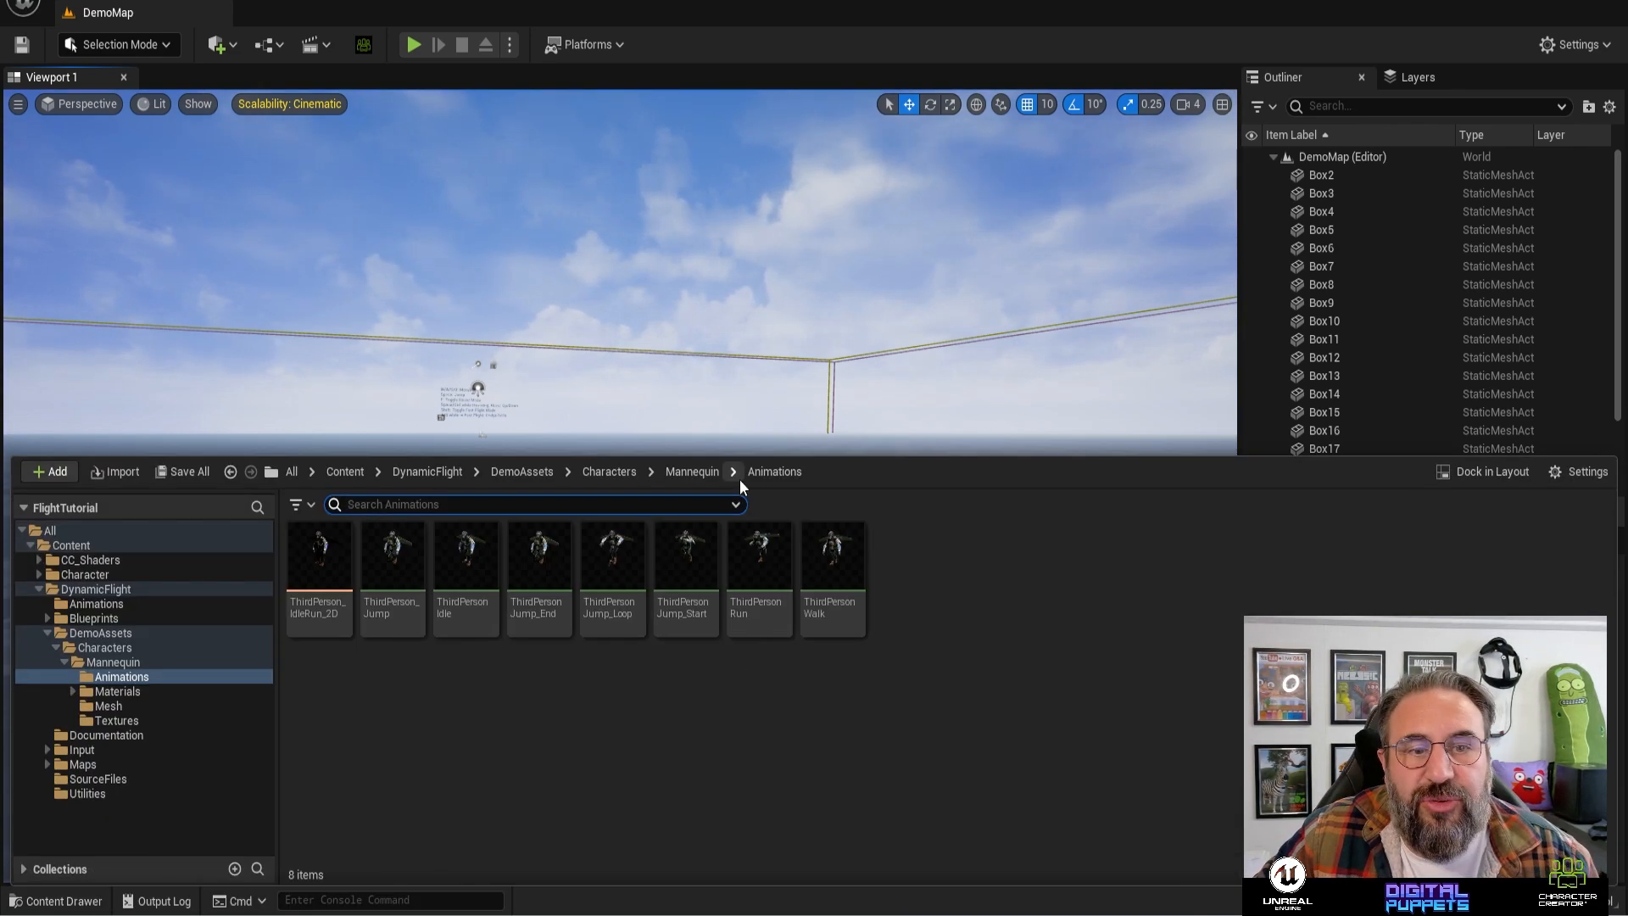
{"action": "left_click_drag", "start_coordinate": [628, 456], "coordinate": [629, 638]}
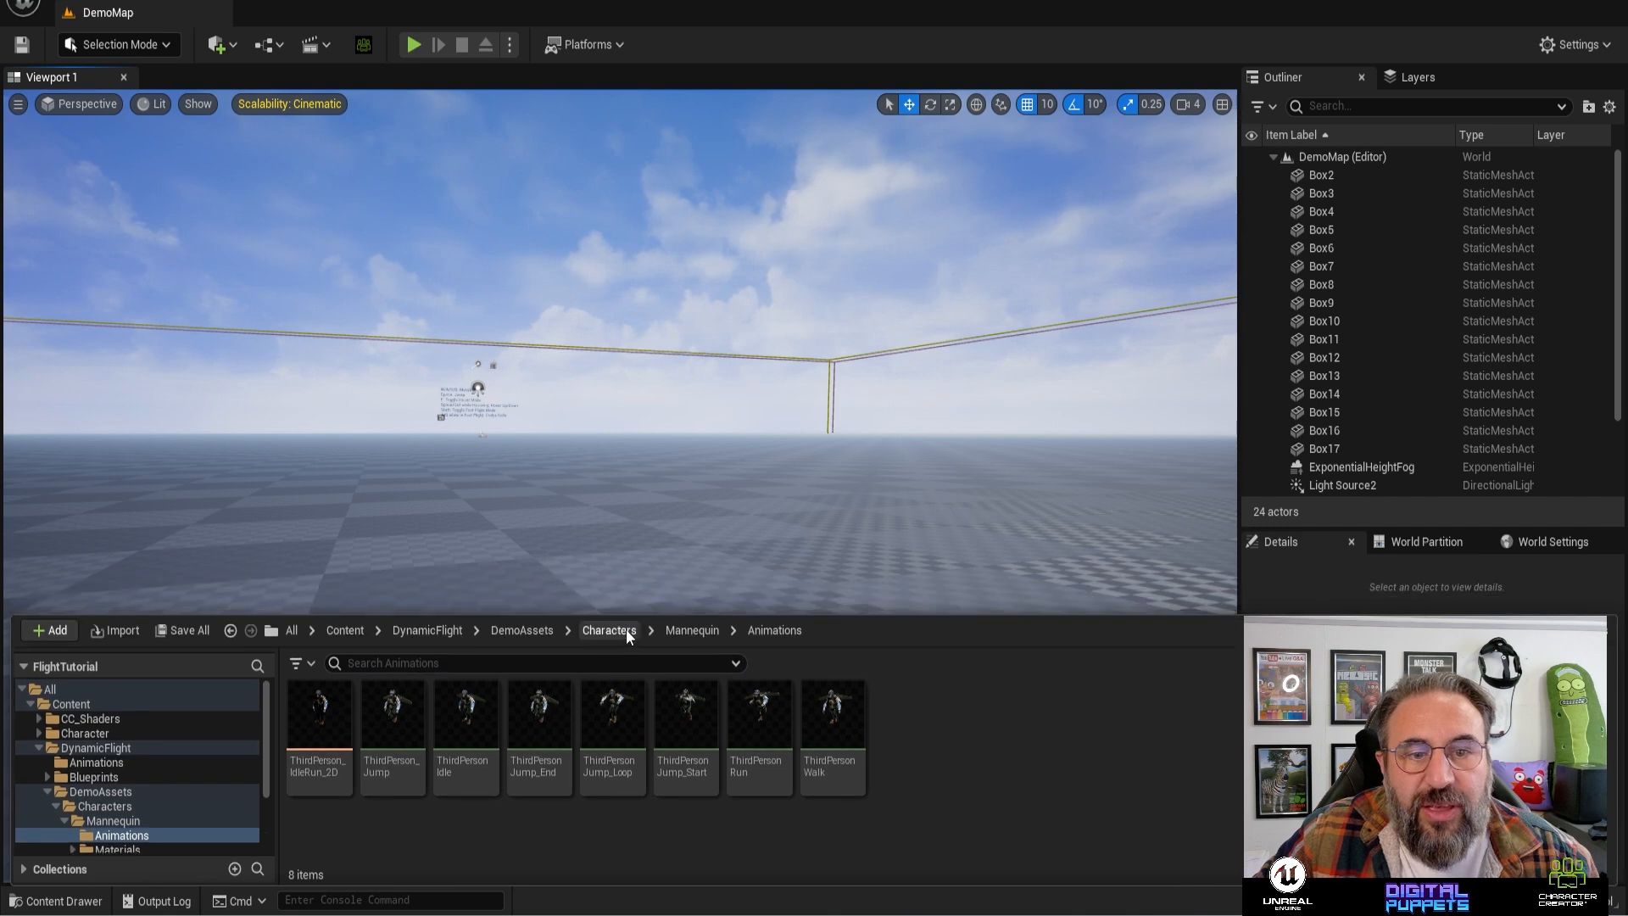
{"action": "left_click", "coordinate": [433, 632]}
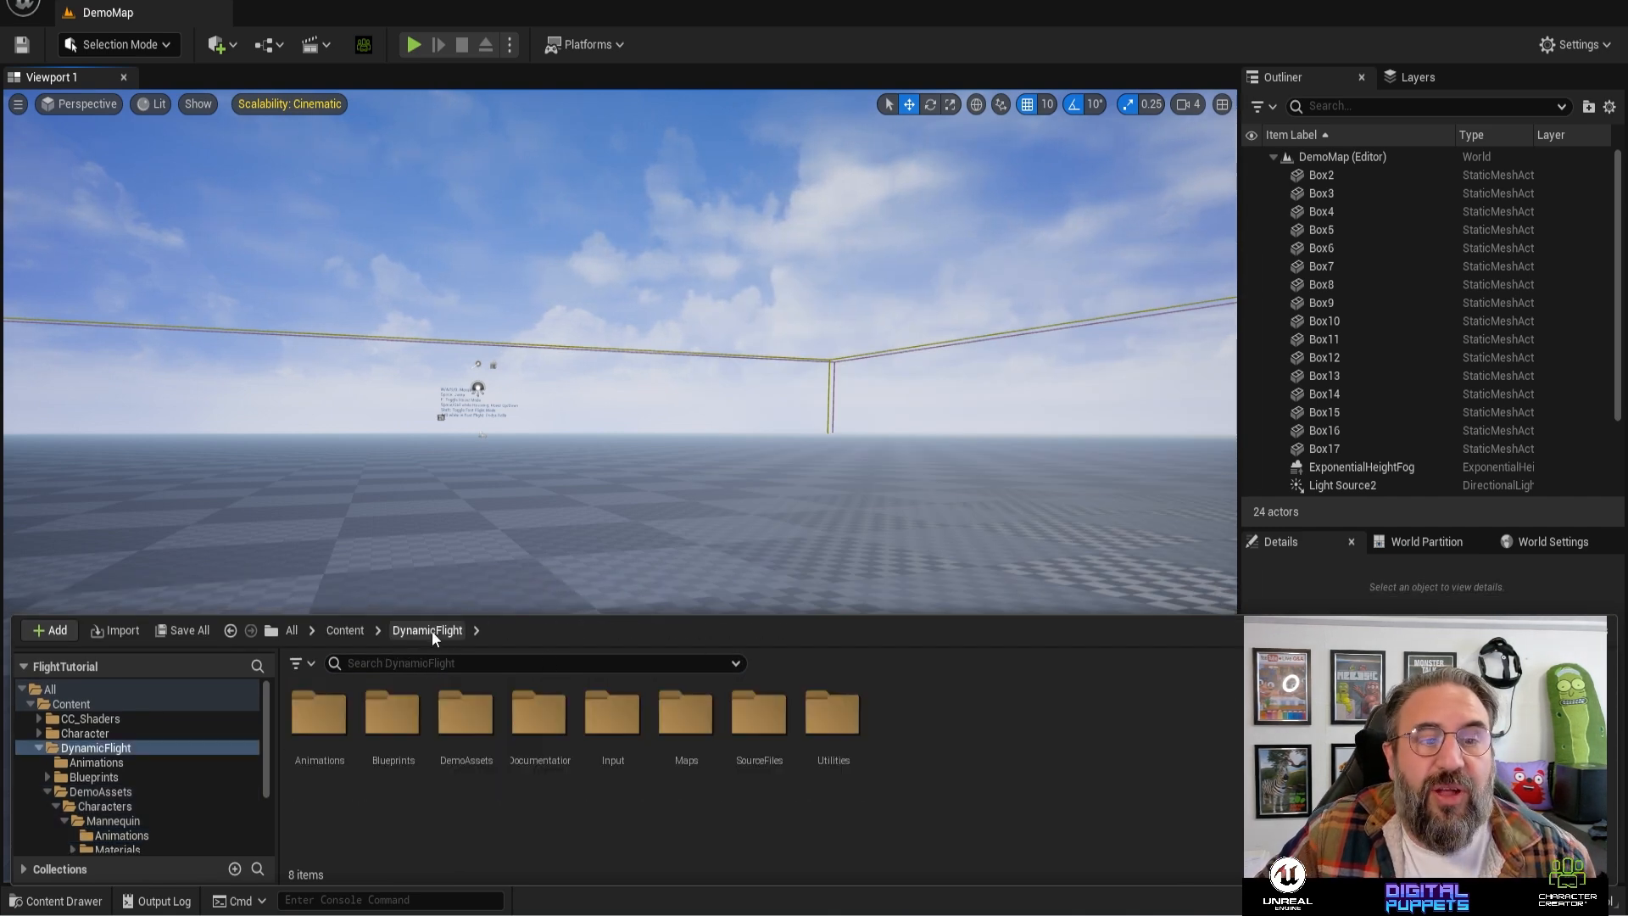
{"action": "left_click", "coordinate": [344, 630]}
{"action": "left_click", "coordinate": [318, 713]}
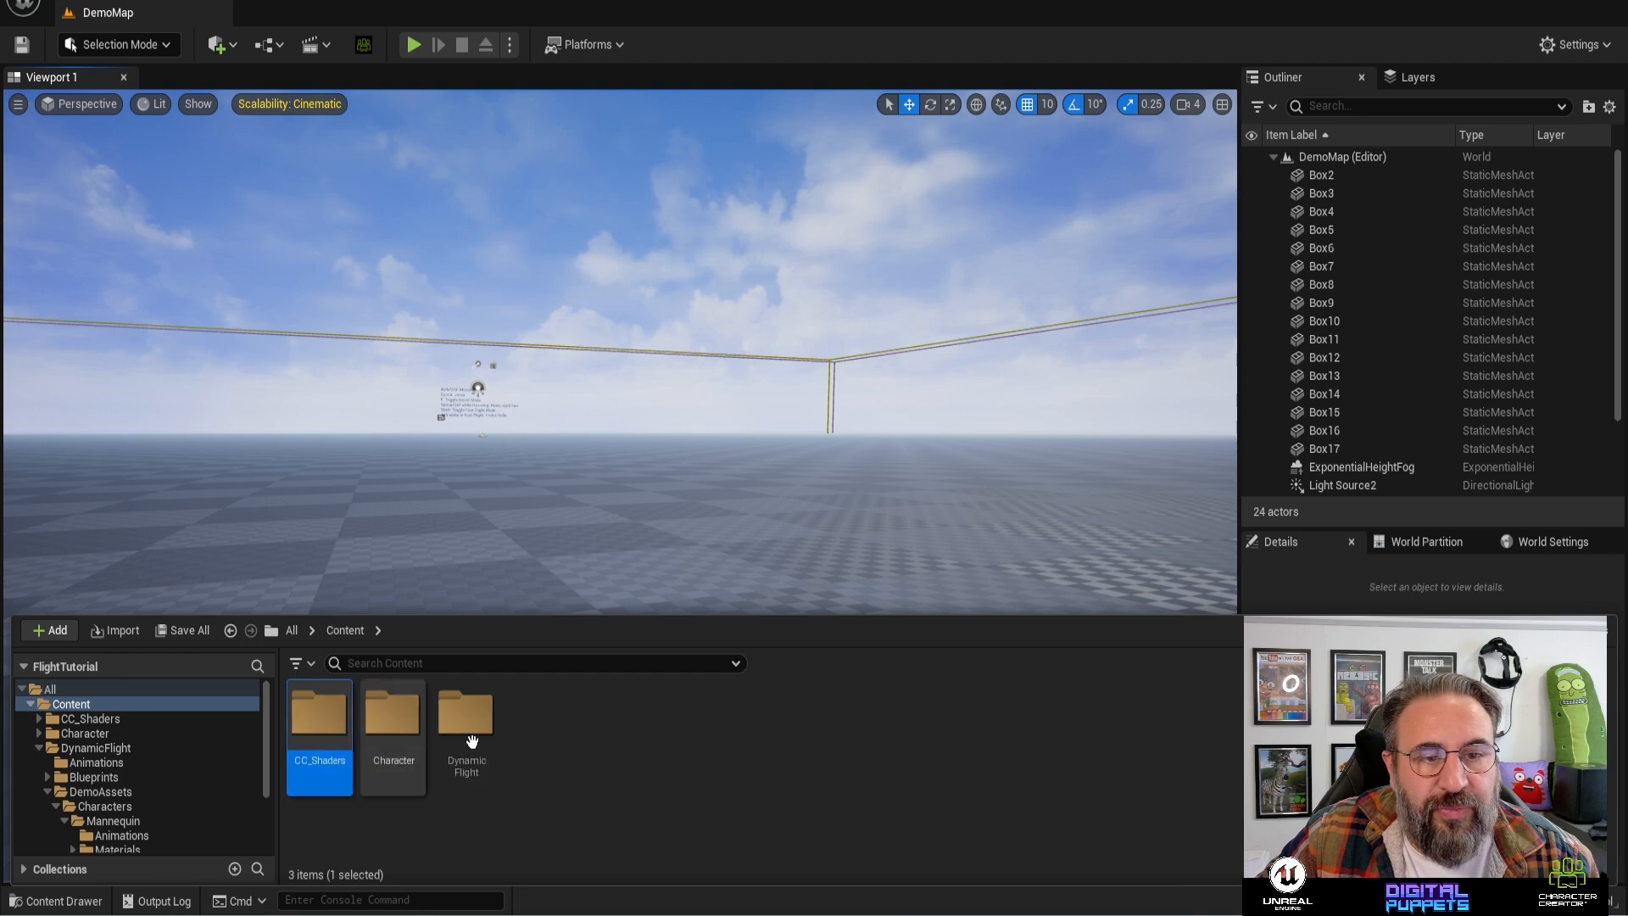
{"action": "left_click", "coordinate": [471, 698], "text": "shift"}
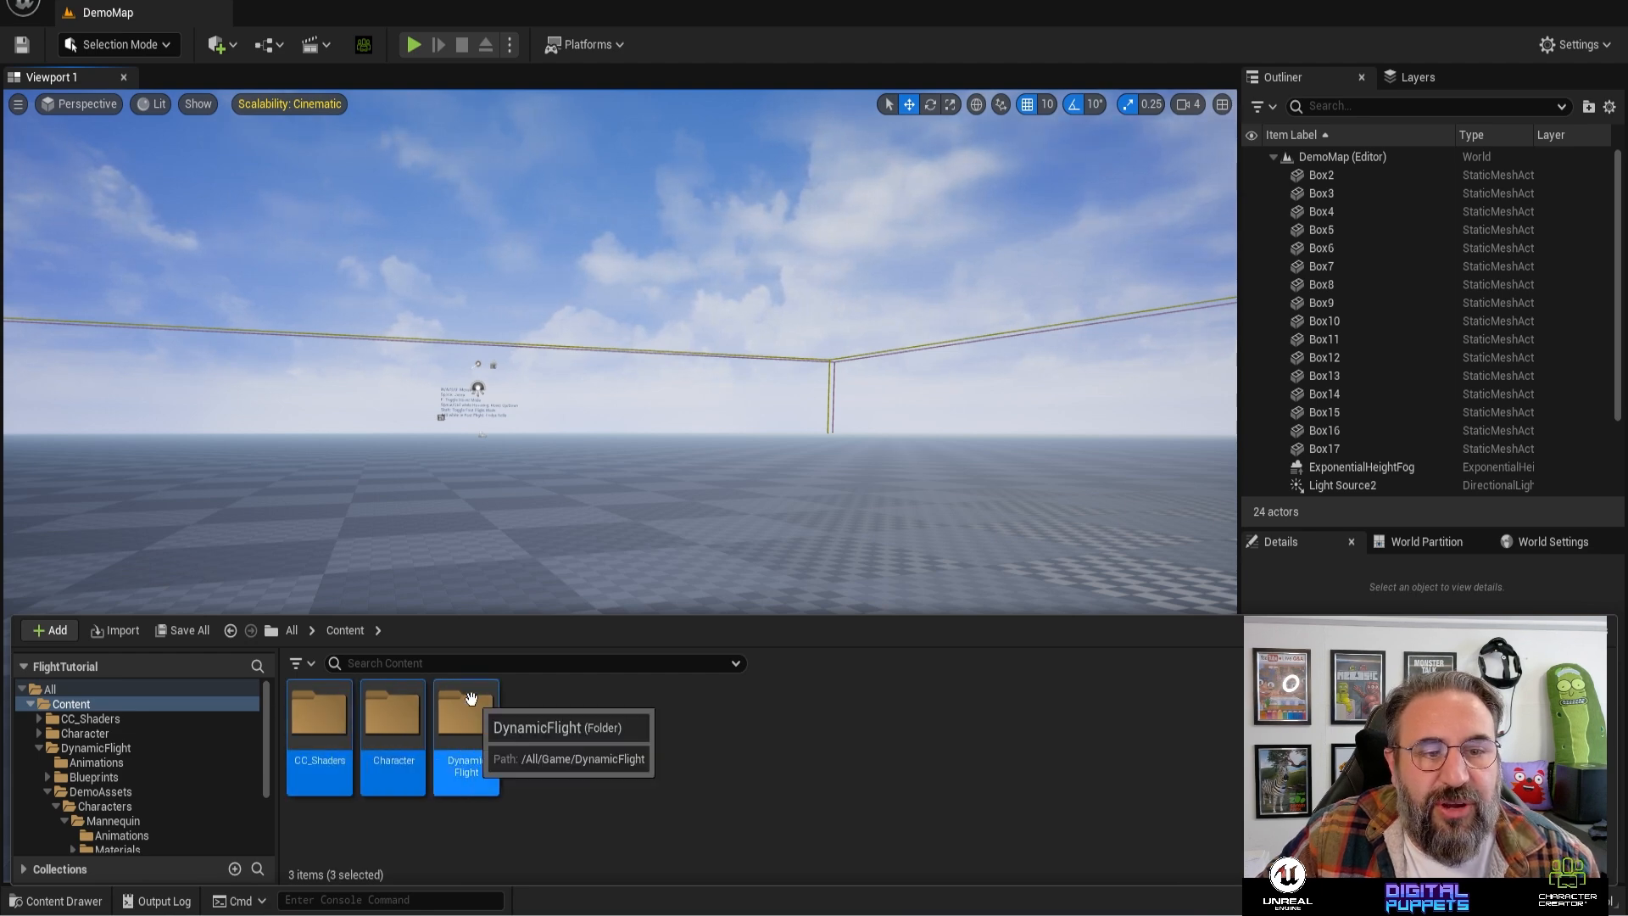
{"action": "right_click", "coordinate": [465, 722]}
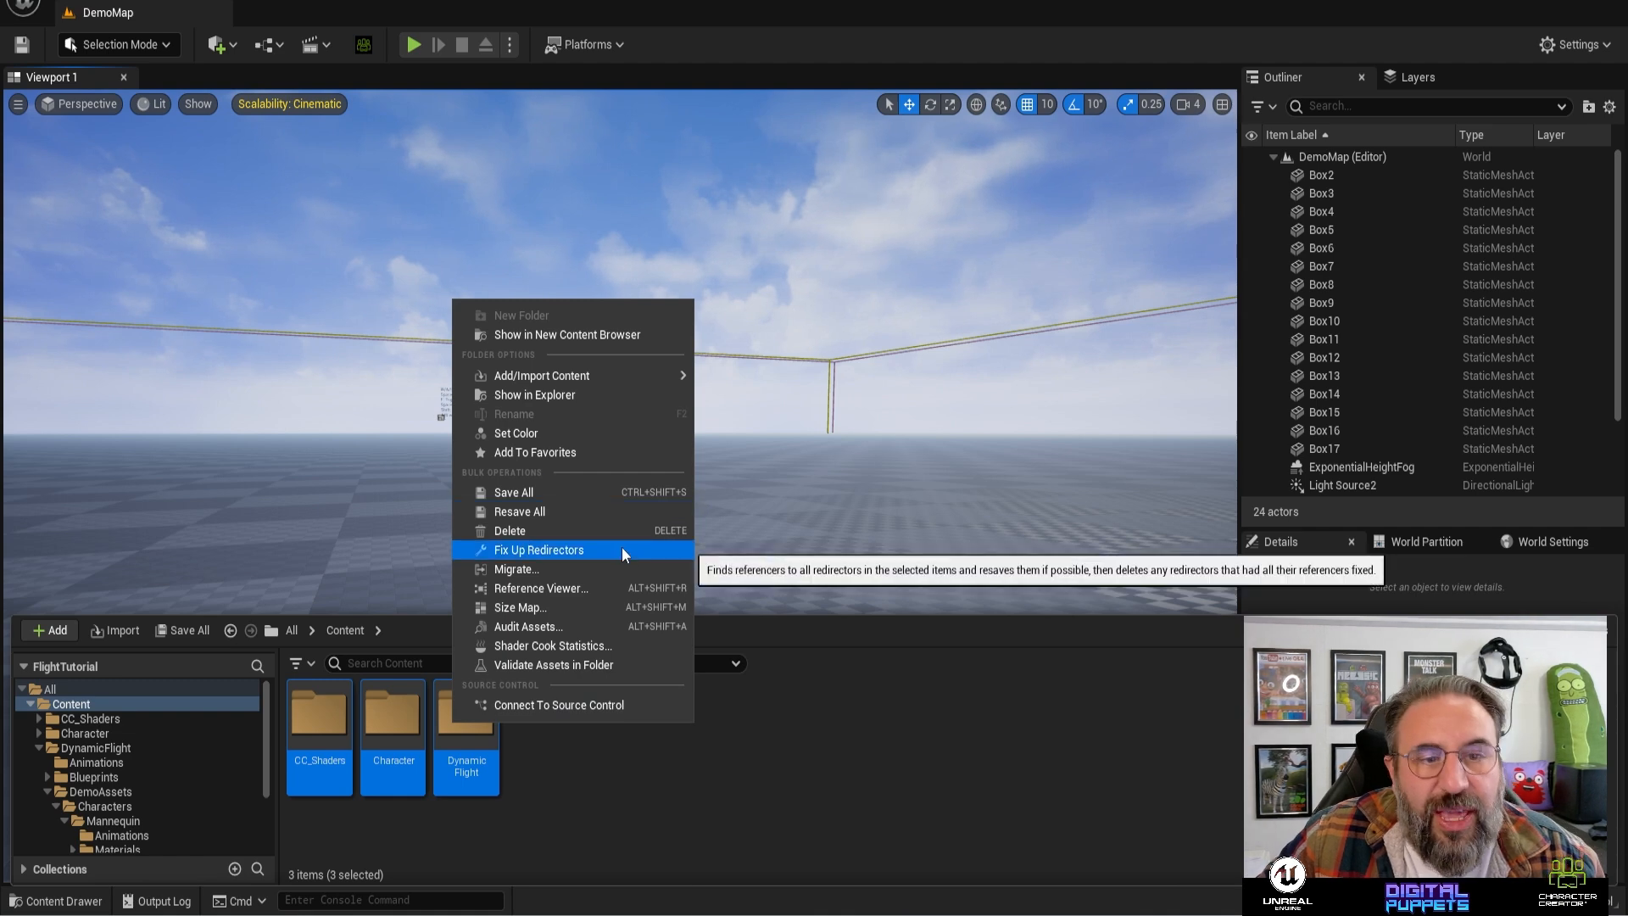
{"action": "left_click", "coordinate": [619, 568]}
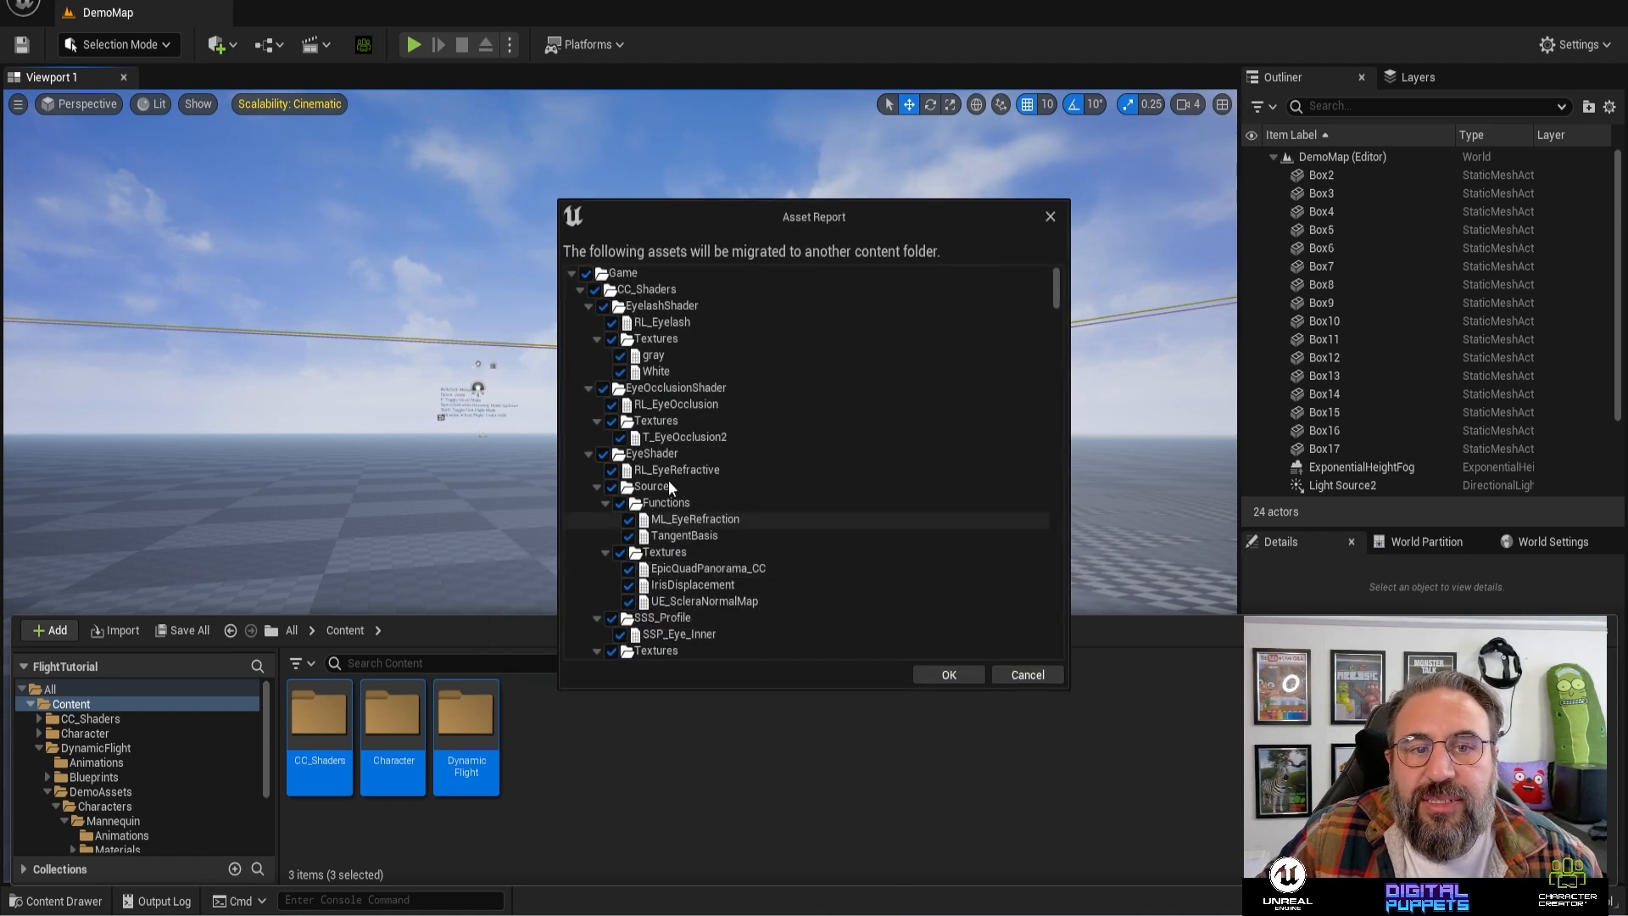
- Accept the asset report with all three folders included and migrate them into the FlightCitySample project's Content folder
{"action": "left_click", "coordinate": [580, 289]}
{"action": "left_click", "coordinate": [580, 305]}
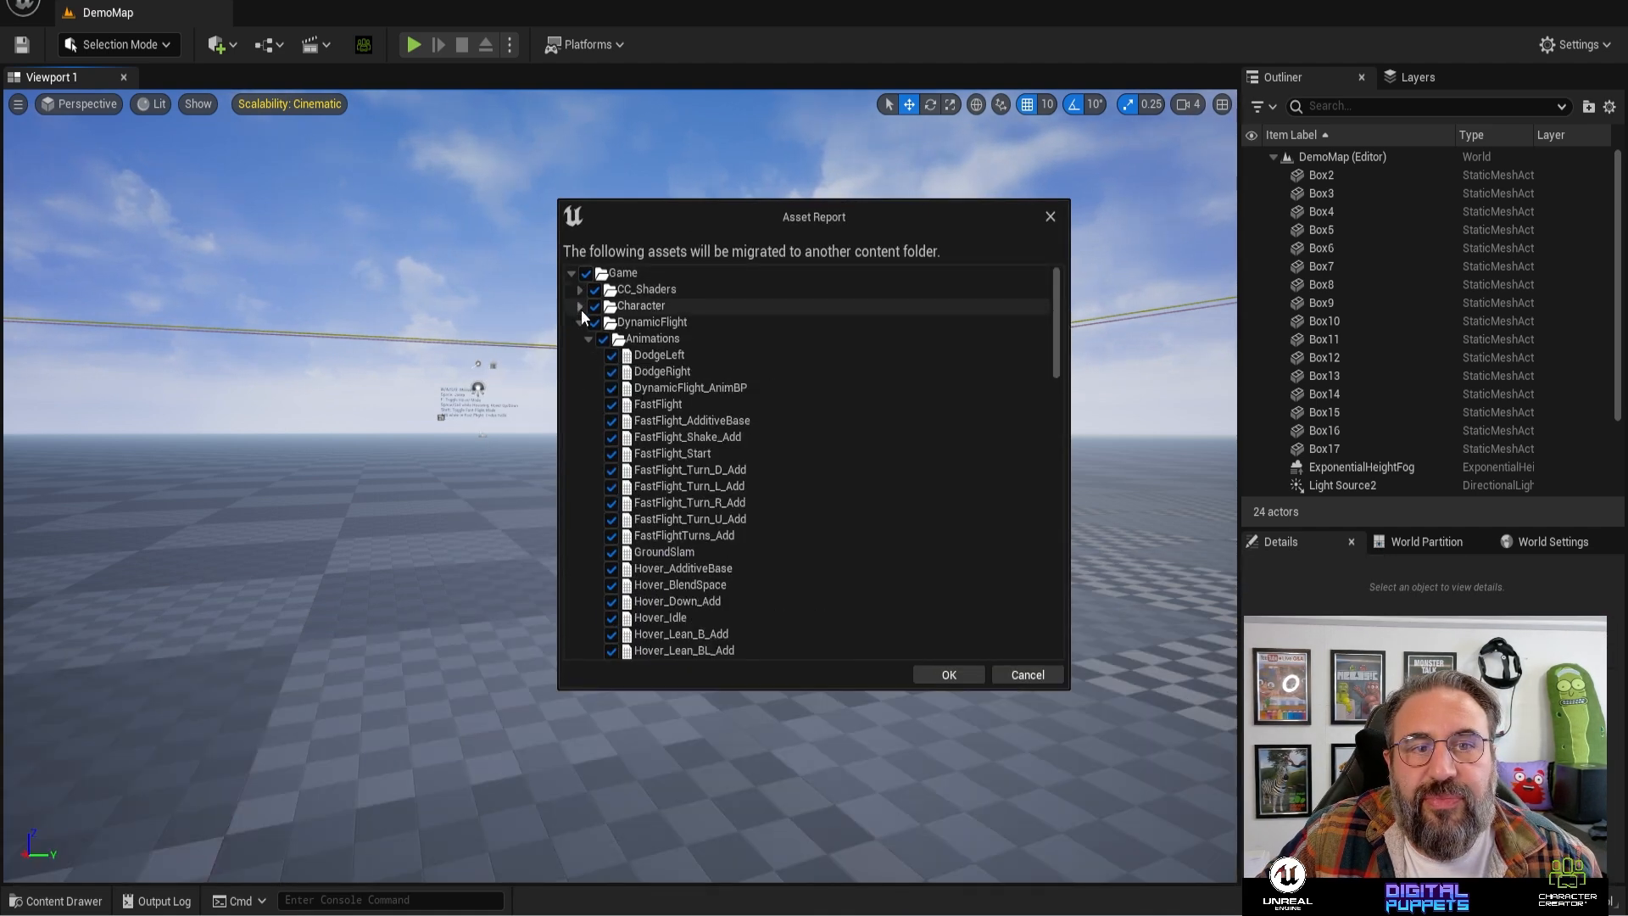
{"action": "left_click", "coordinate": [580, 323]}
{"action": "left_click", "coordinate": [941, 674]}
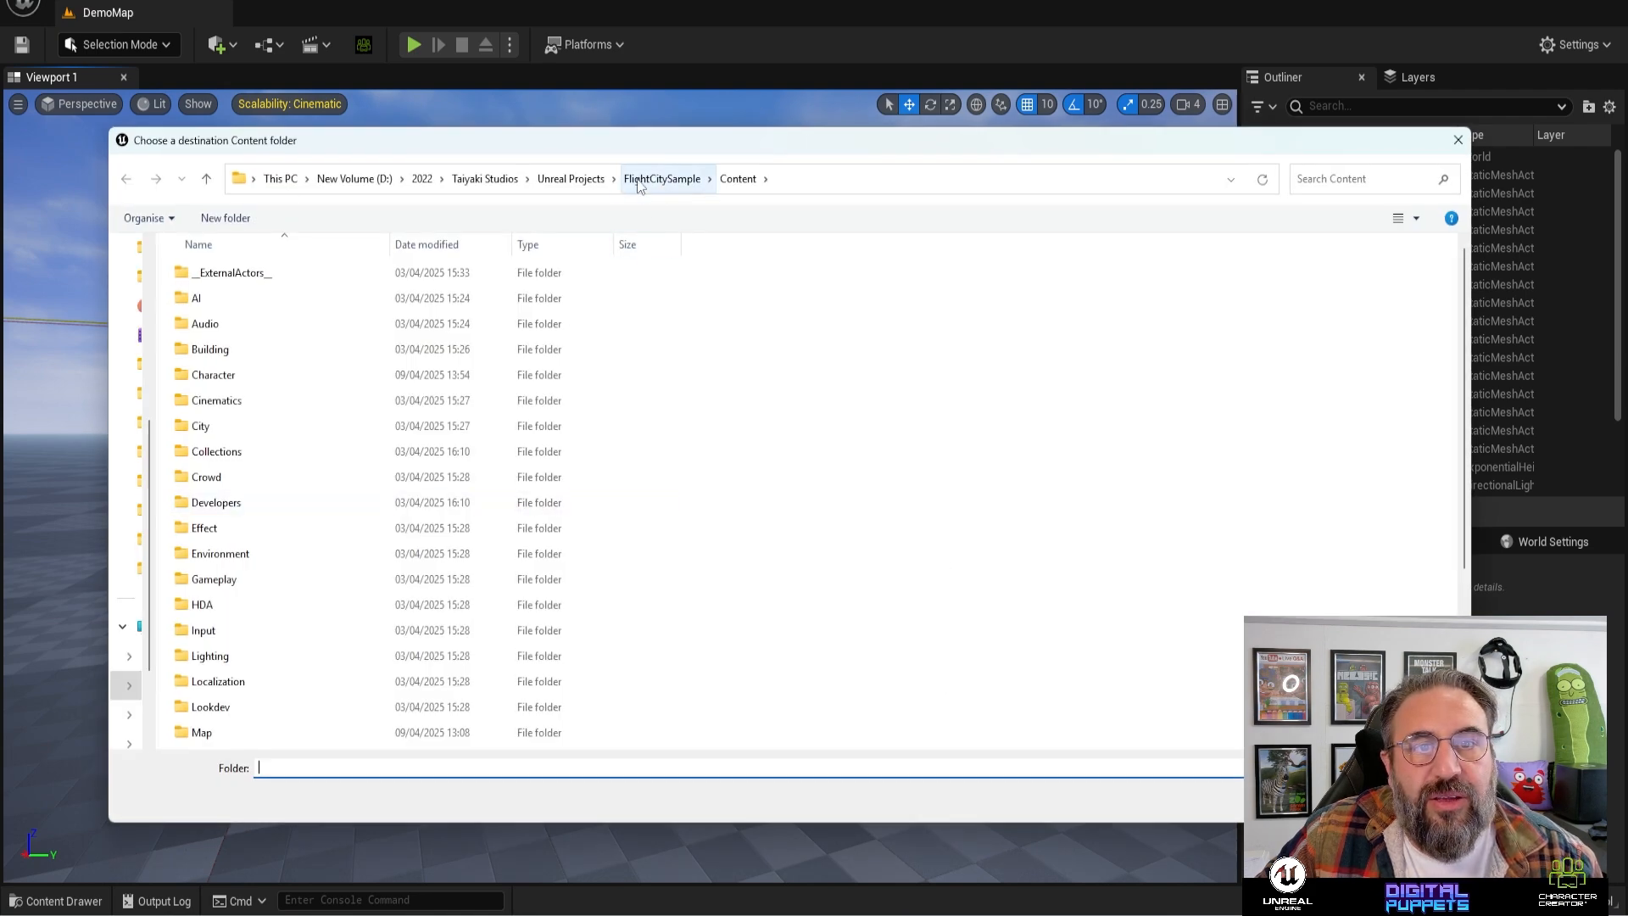
{"action": "left_click", "coordinate": [667, 178]}
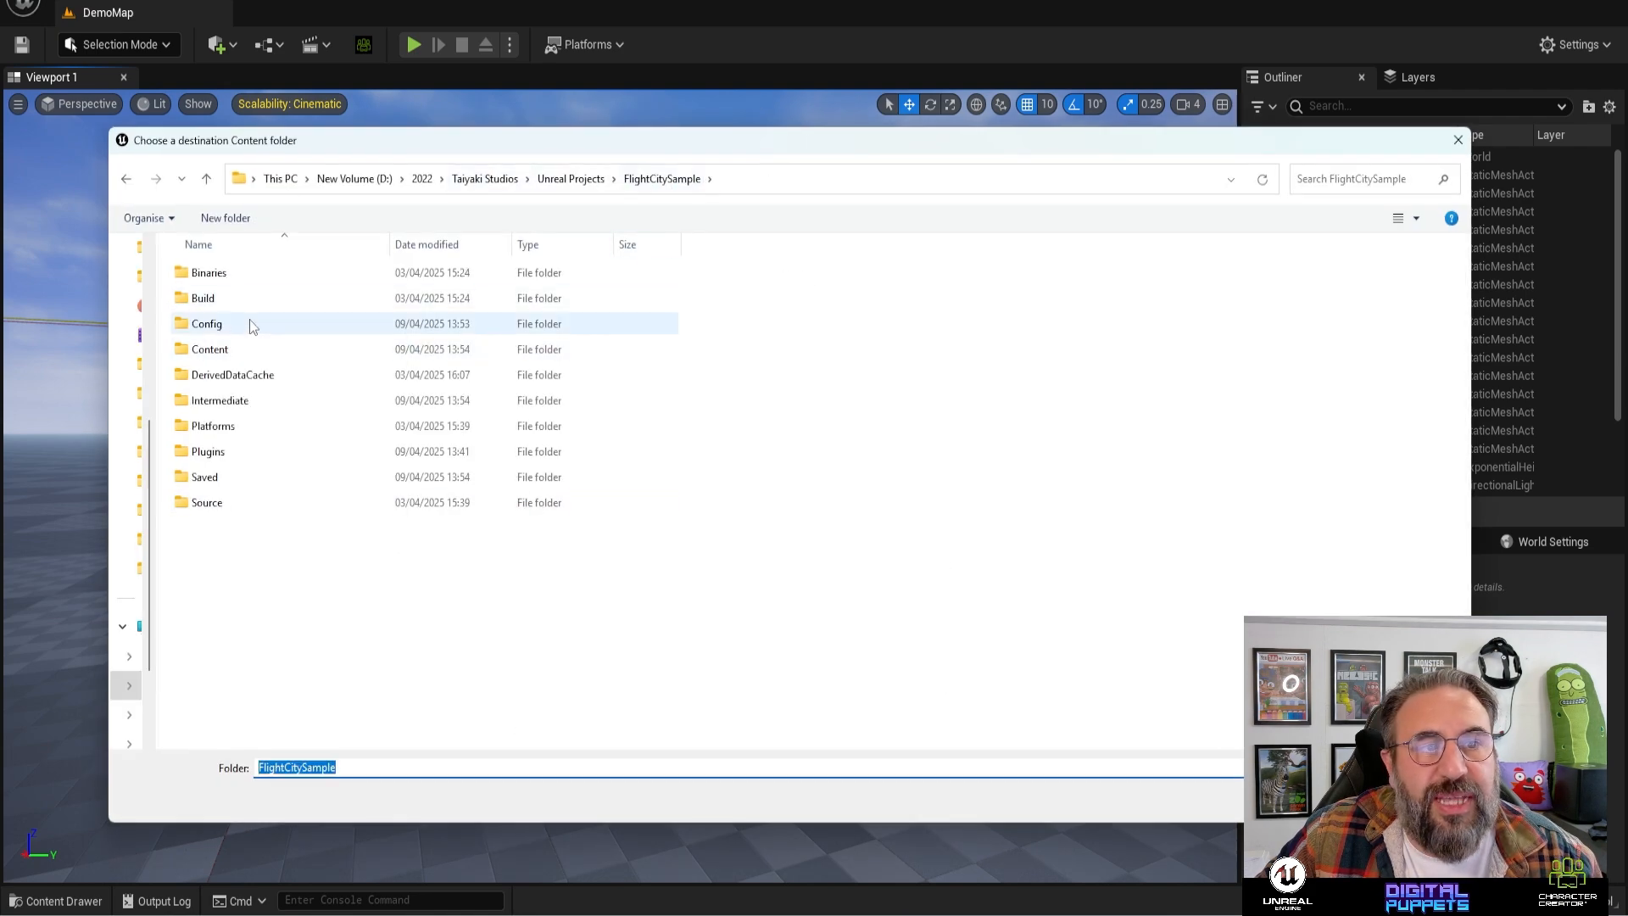
{"action": "double_click", "coordinate": [212, 348]}
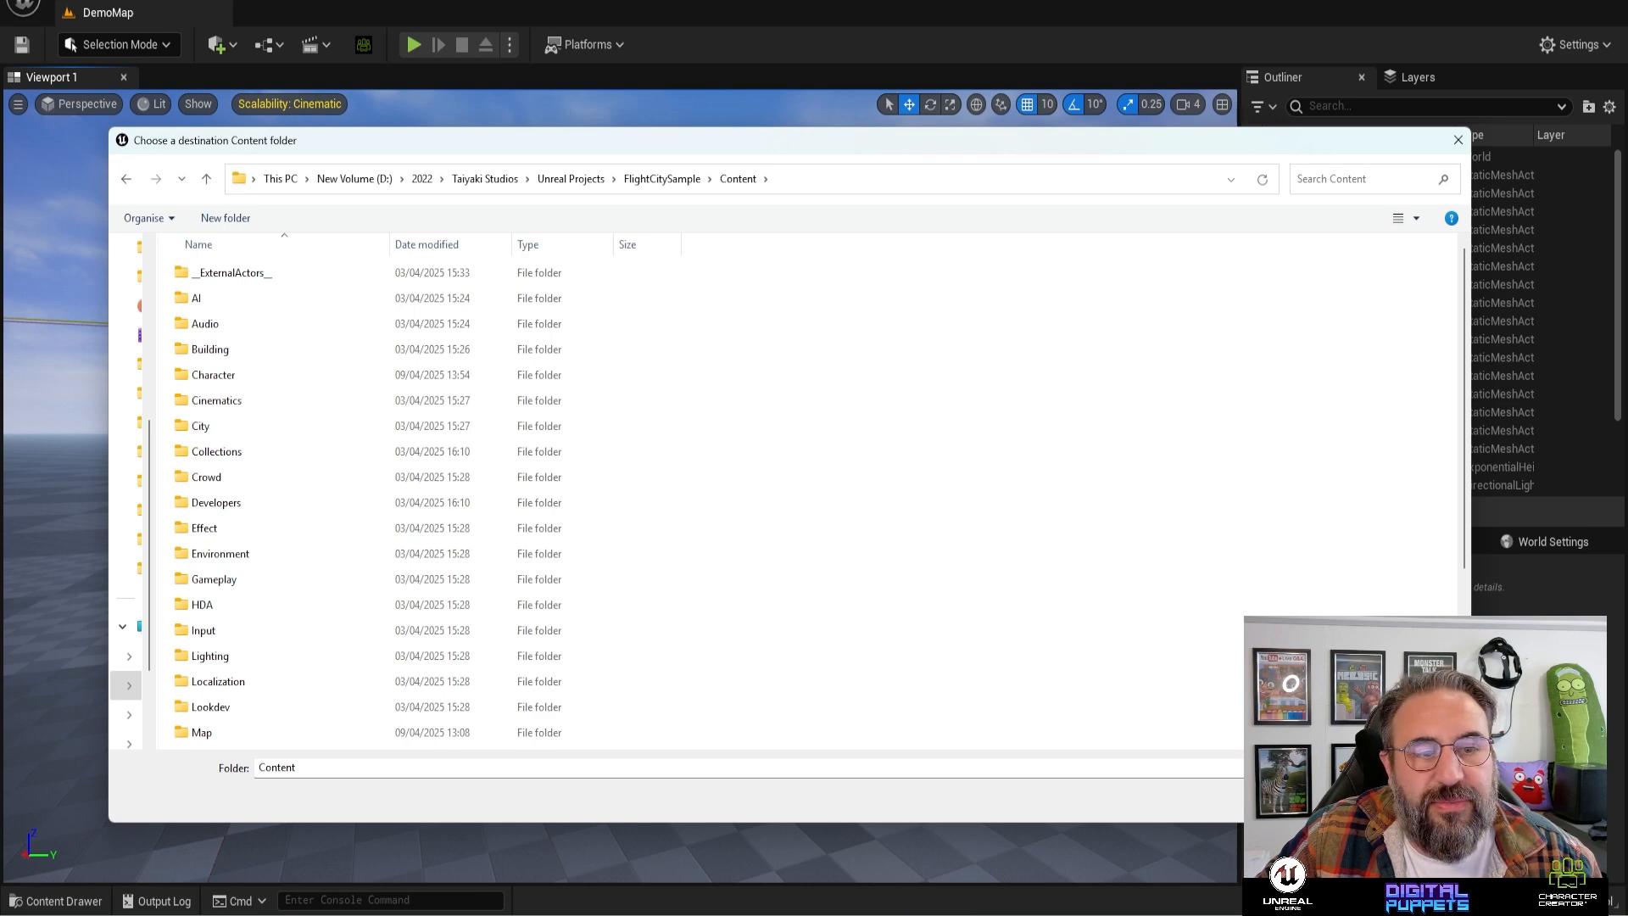
{"action": "key", "text": "Return"}
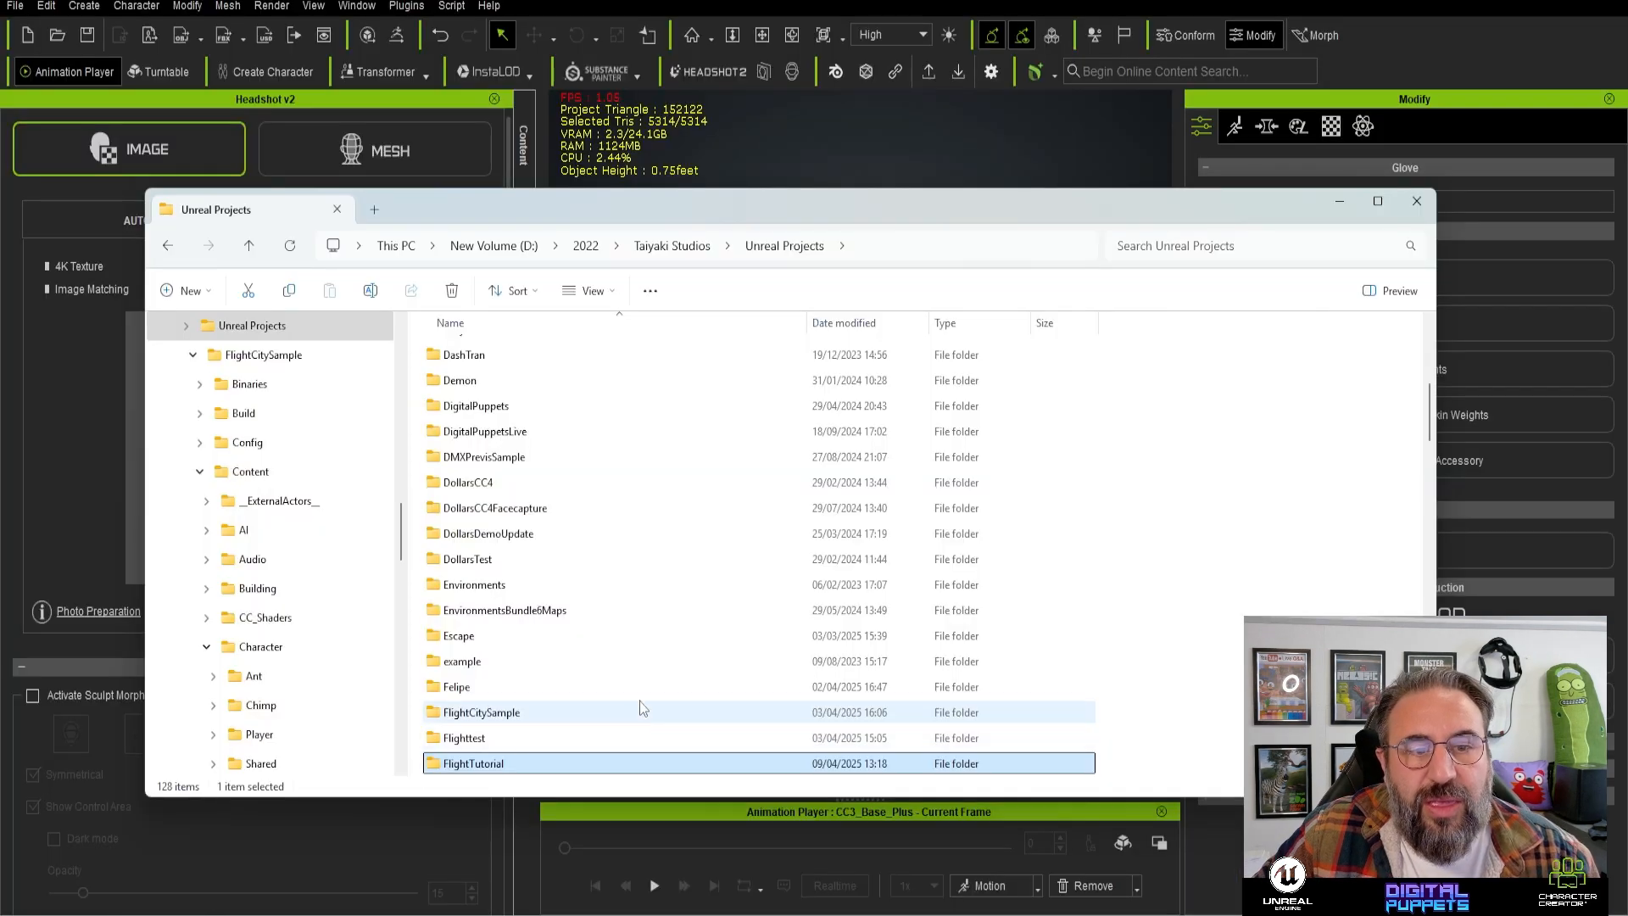
- Open FlightCitySample.uproject from the FlightCitySample folder under Unreal Projects in File Explorer
{"action": "double_click", "coordinate": [544, 716]}
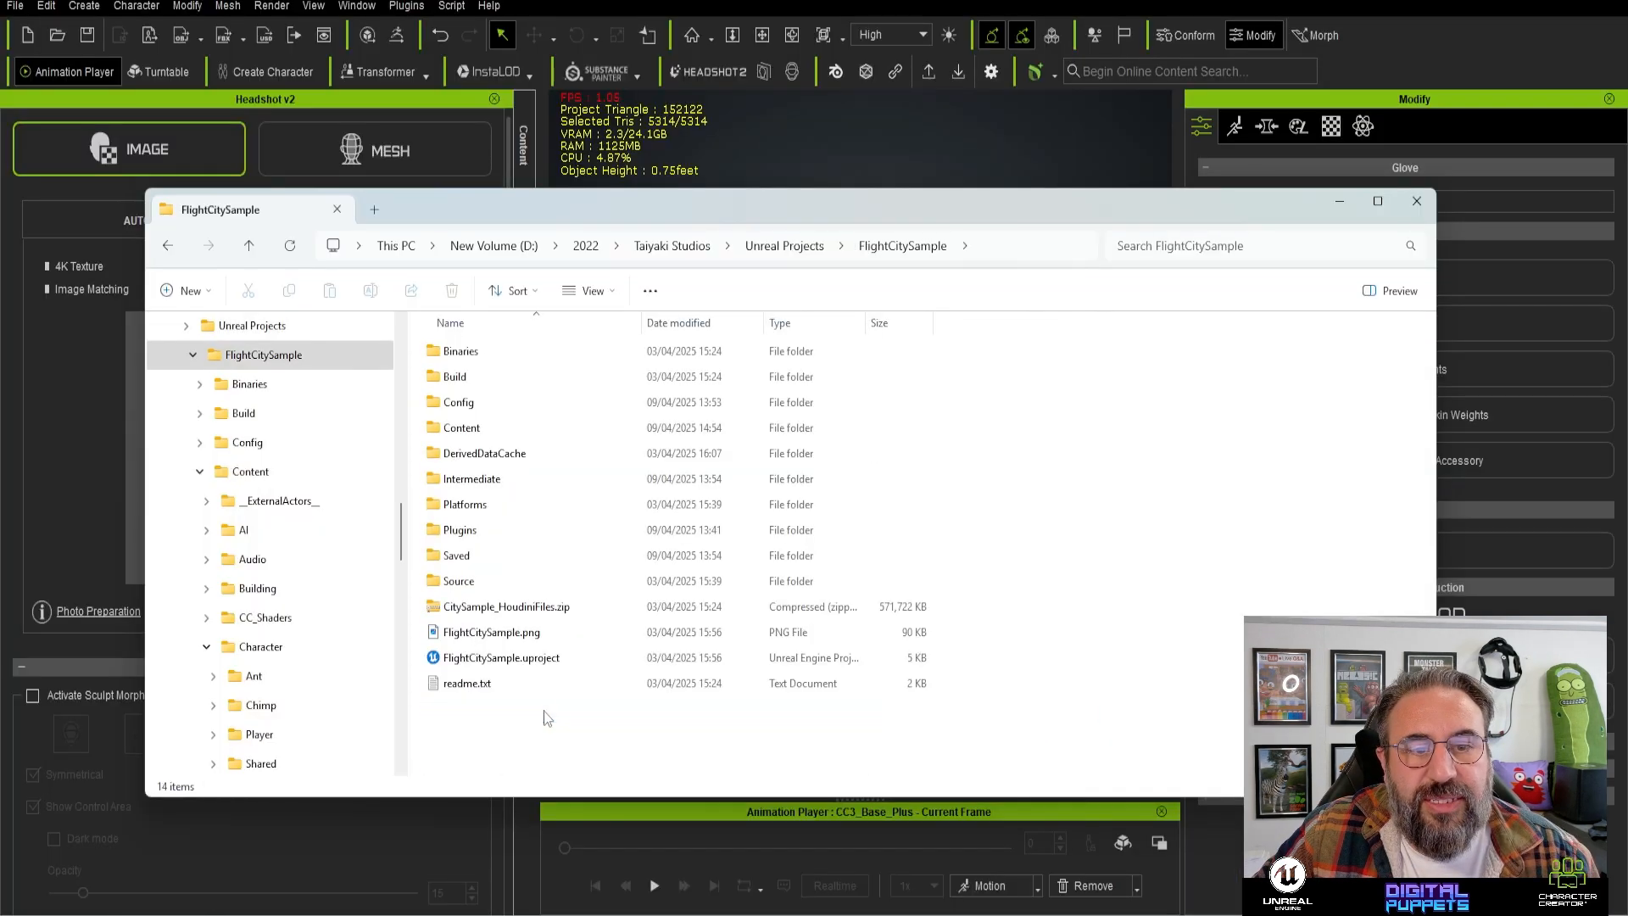
{"action": "double_click", "coordinate": [492, 661]}
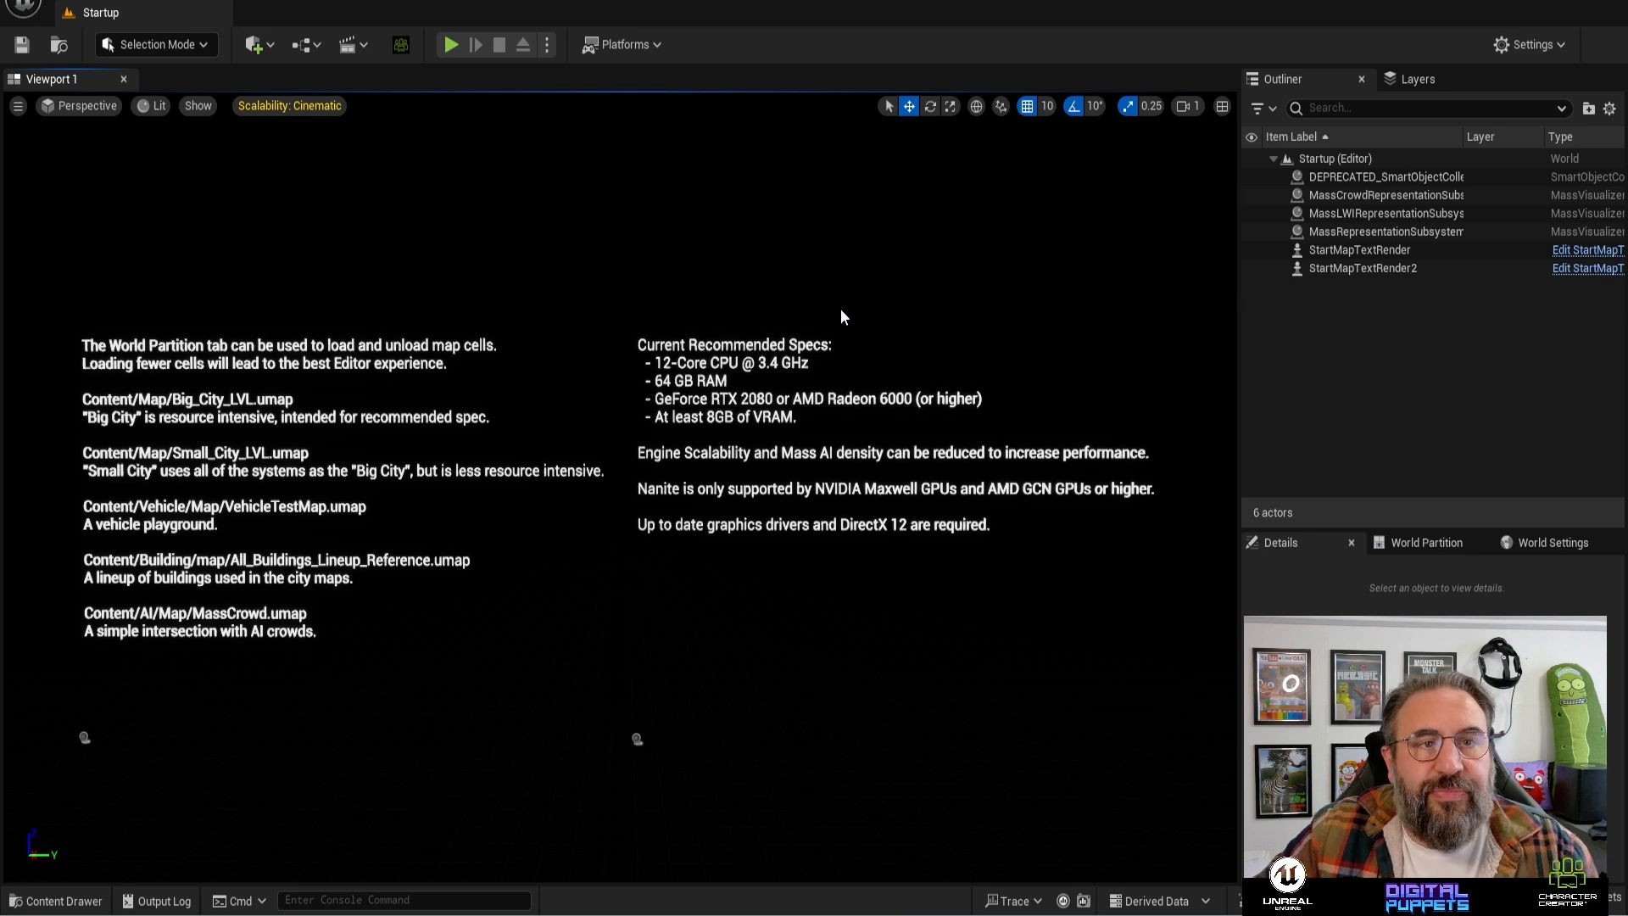
- Load the Small_City_LVL level from the Content/Map folder and return to the Content folder
{"action": "left_click", "coordinate": [60, 900]}
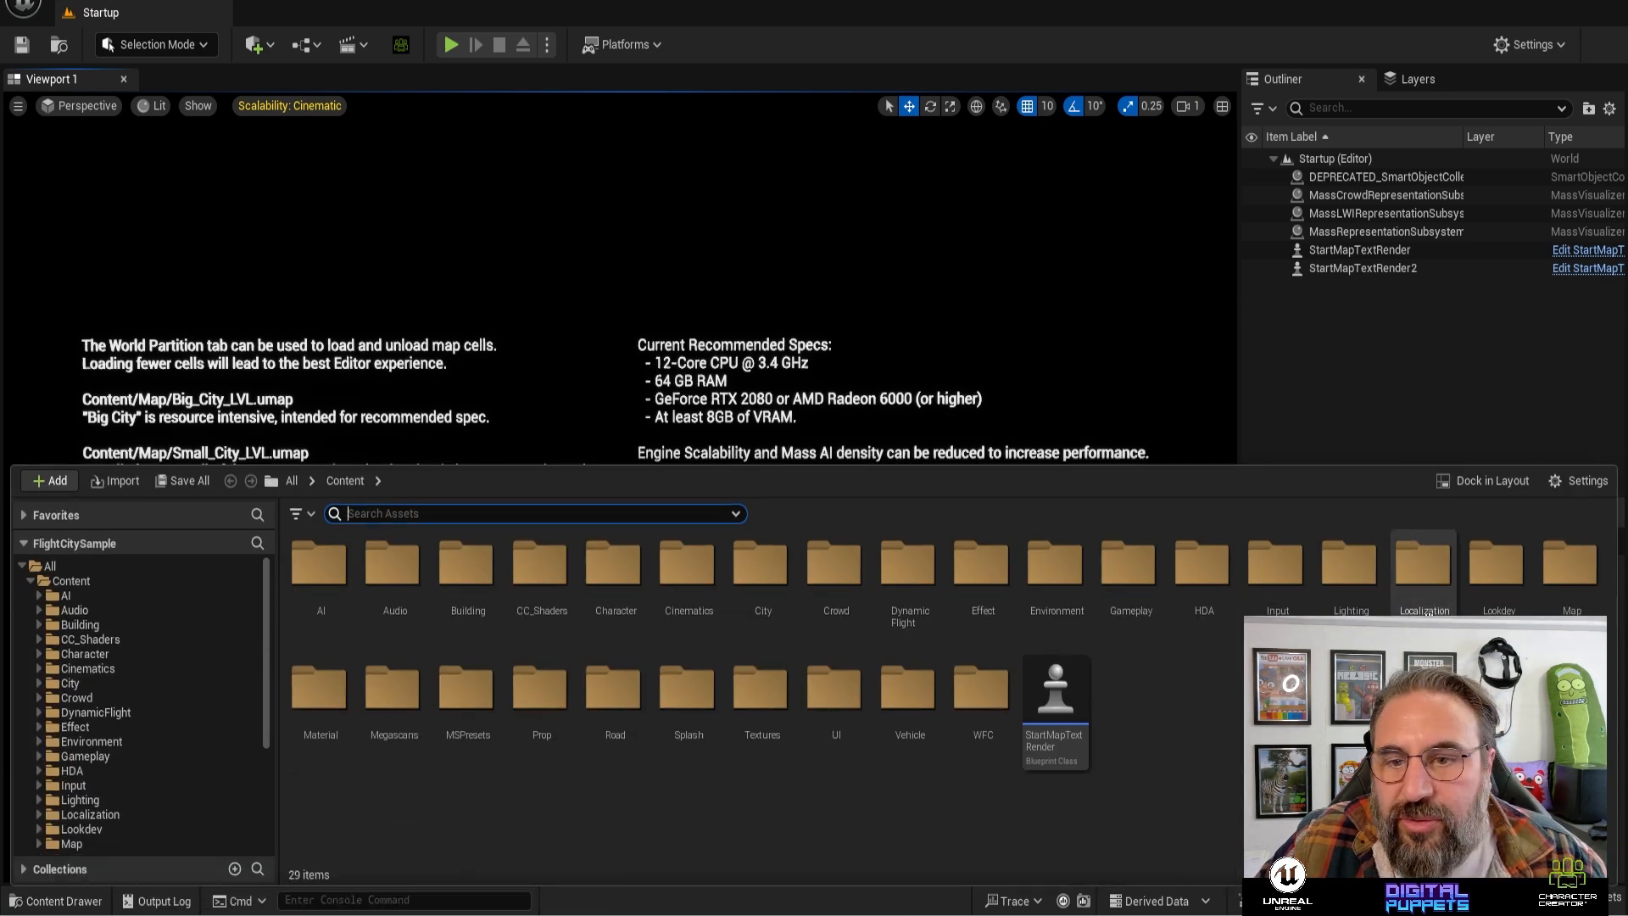
{"action": "double_click", "coordinate": [1569, 591]}
{"action": "double_click", "coordinate": [775, 581]}
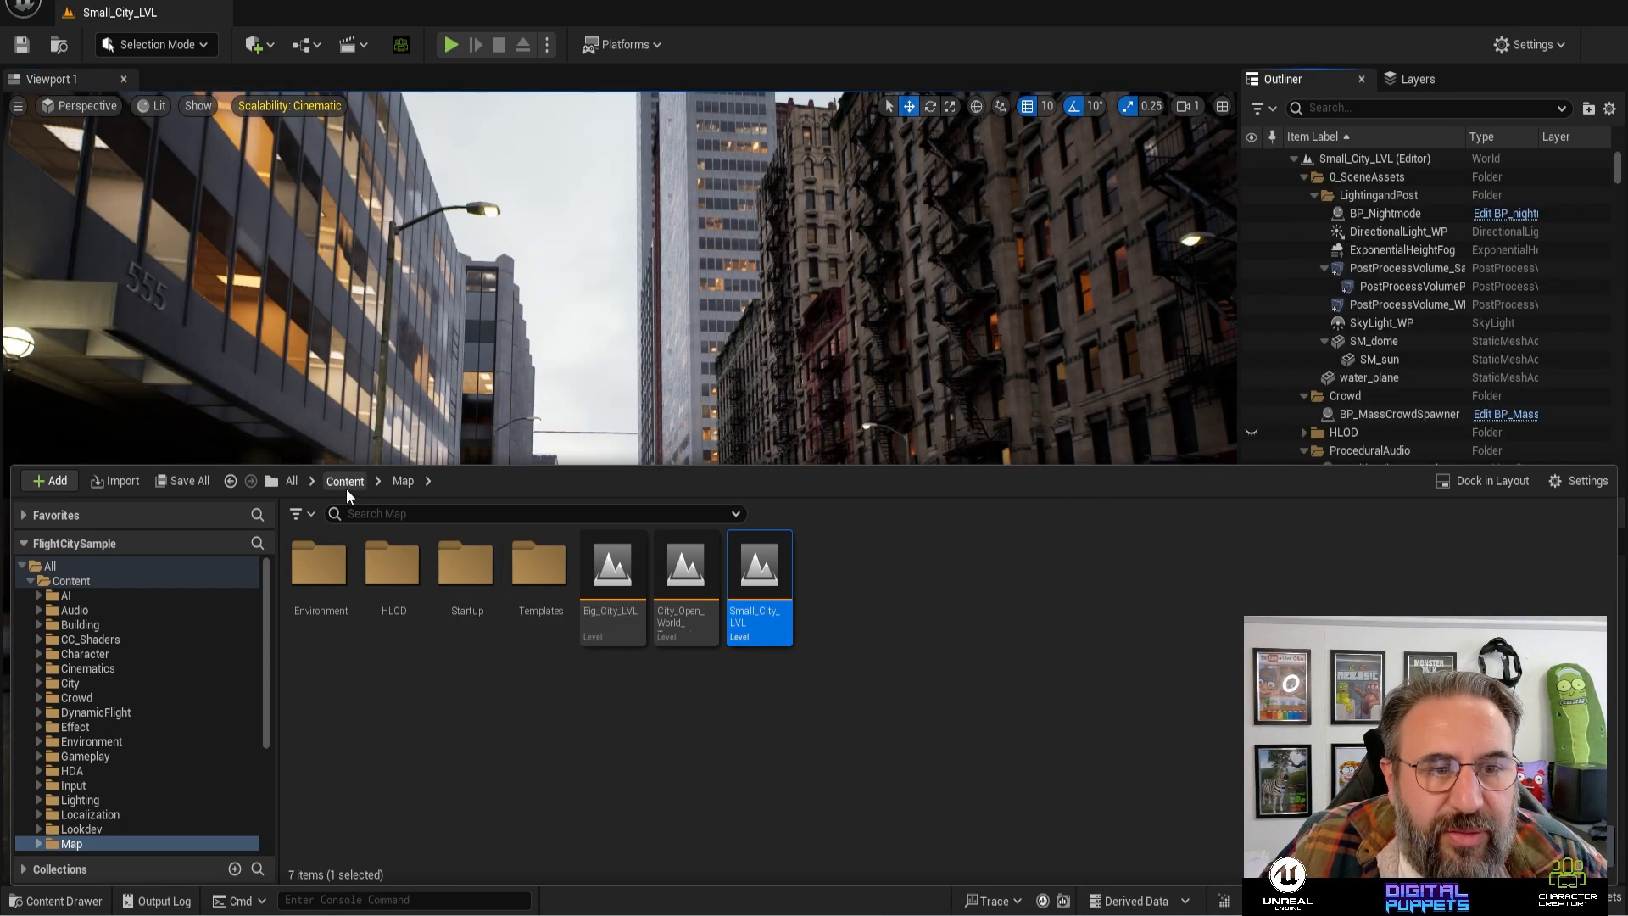
{"action": "left_click", "coordinate": [346, 489]}
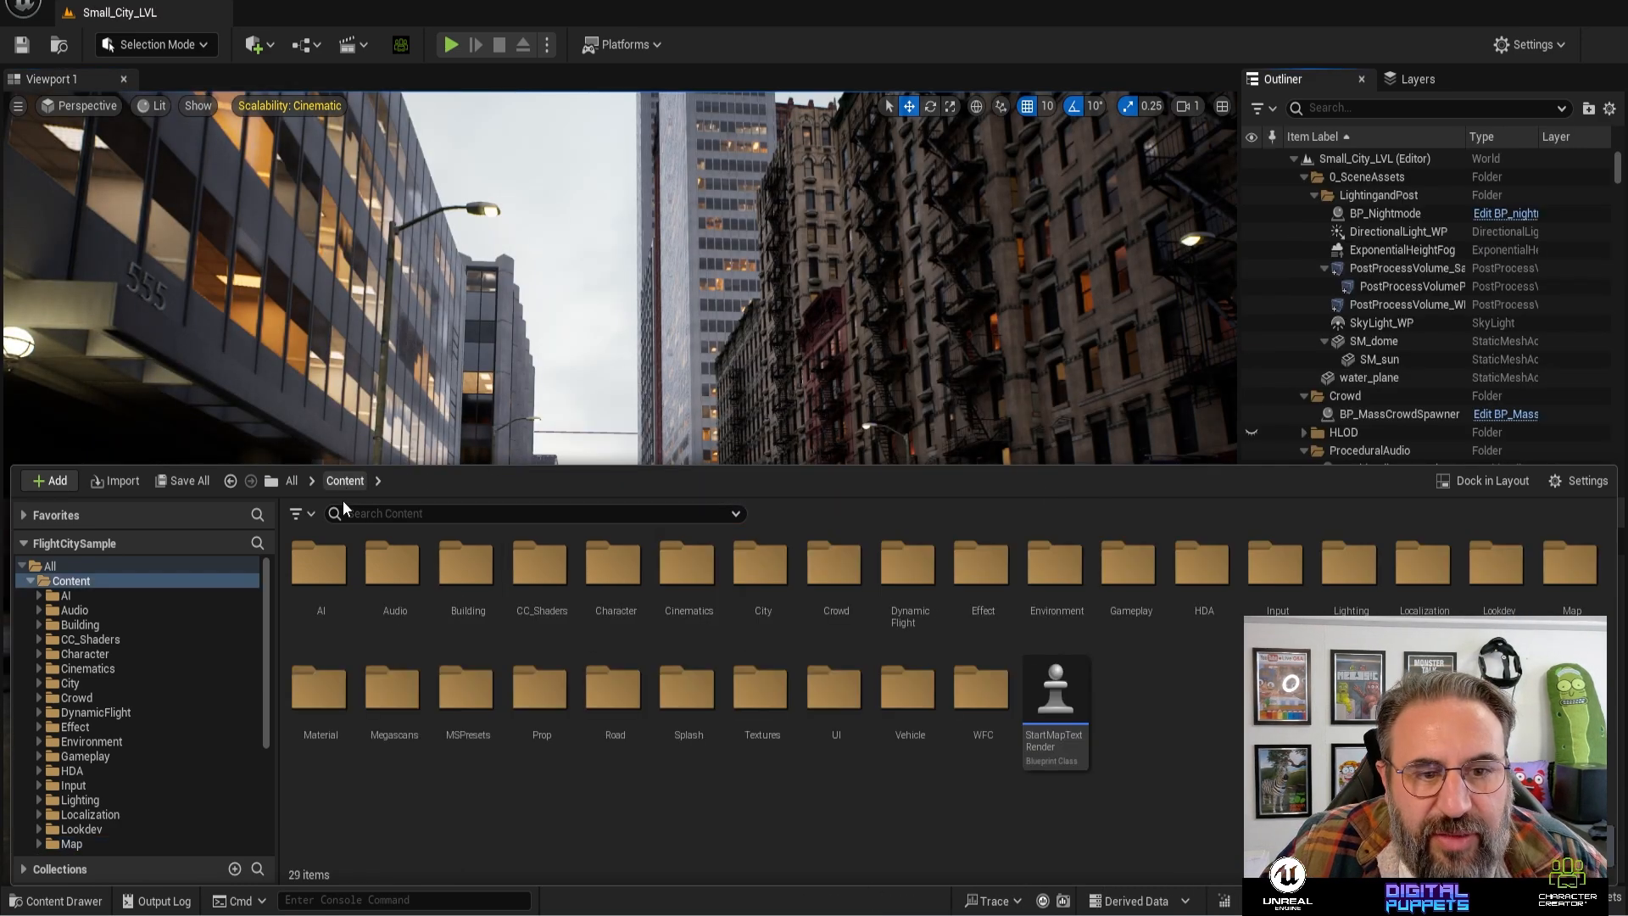
- Open the DynamicFlight/Blueprints/Characters folder, shrink the content browser to reveal more of the level, and locate the BP_ThirdPersonCharacter blueprint
{"action": "double_click", "coordinate": [896, 584]}
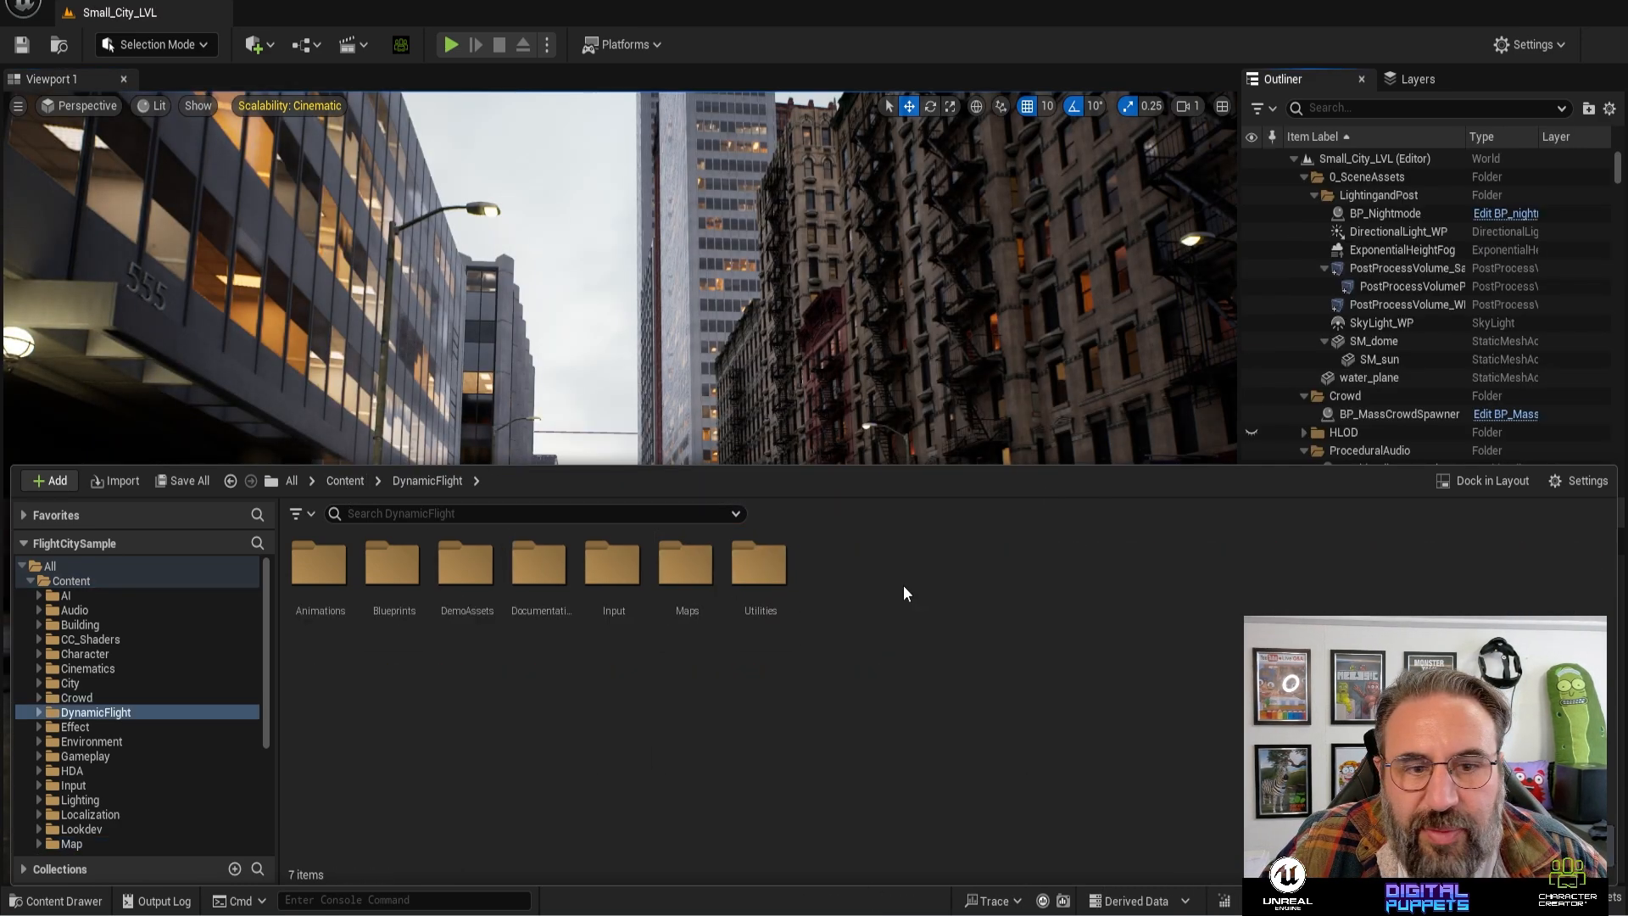
{"action": "double_click", "coordinate": [422, 565]}
{"action": "double_click", "coordinate": [320, 564]}
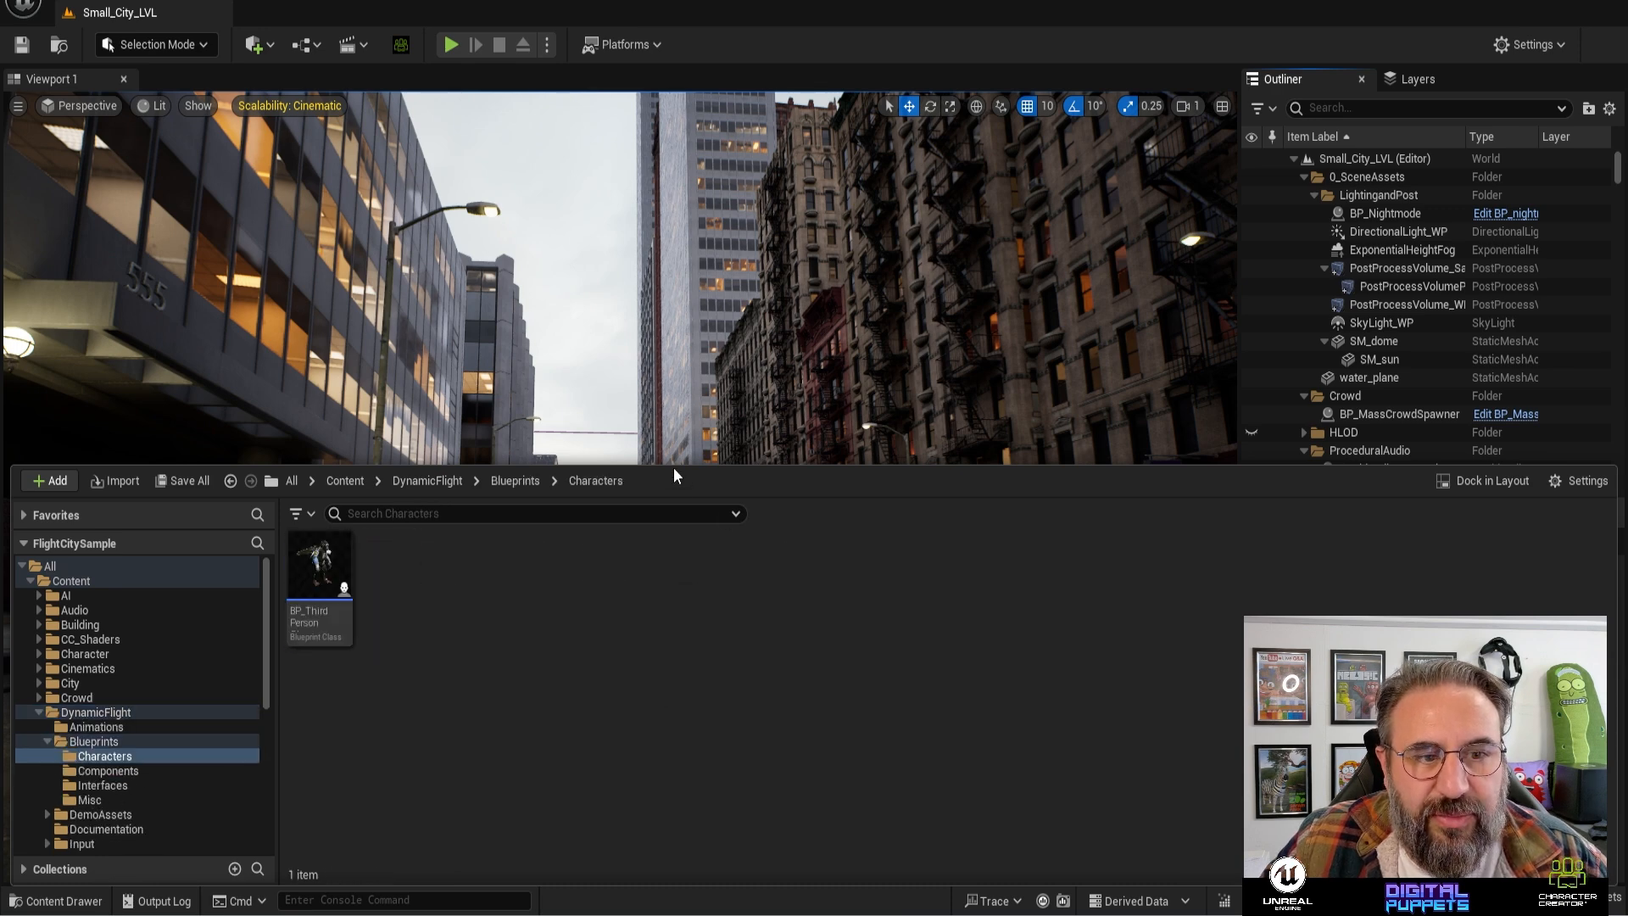
{"action": "left_click_drag", "start_coordinate": [679, 466], "coordinate": [682, 684]}
{"action": "mouse_move", "coordinate": [309, 787]}
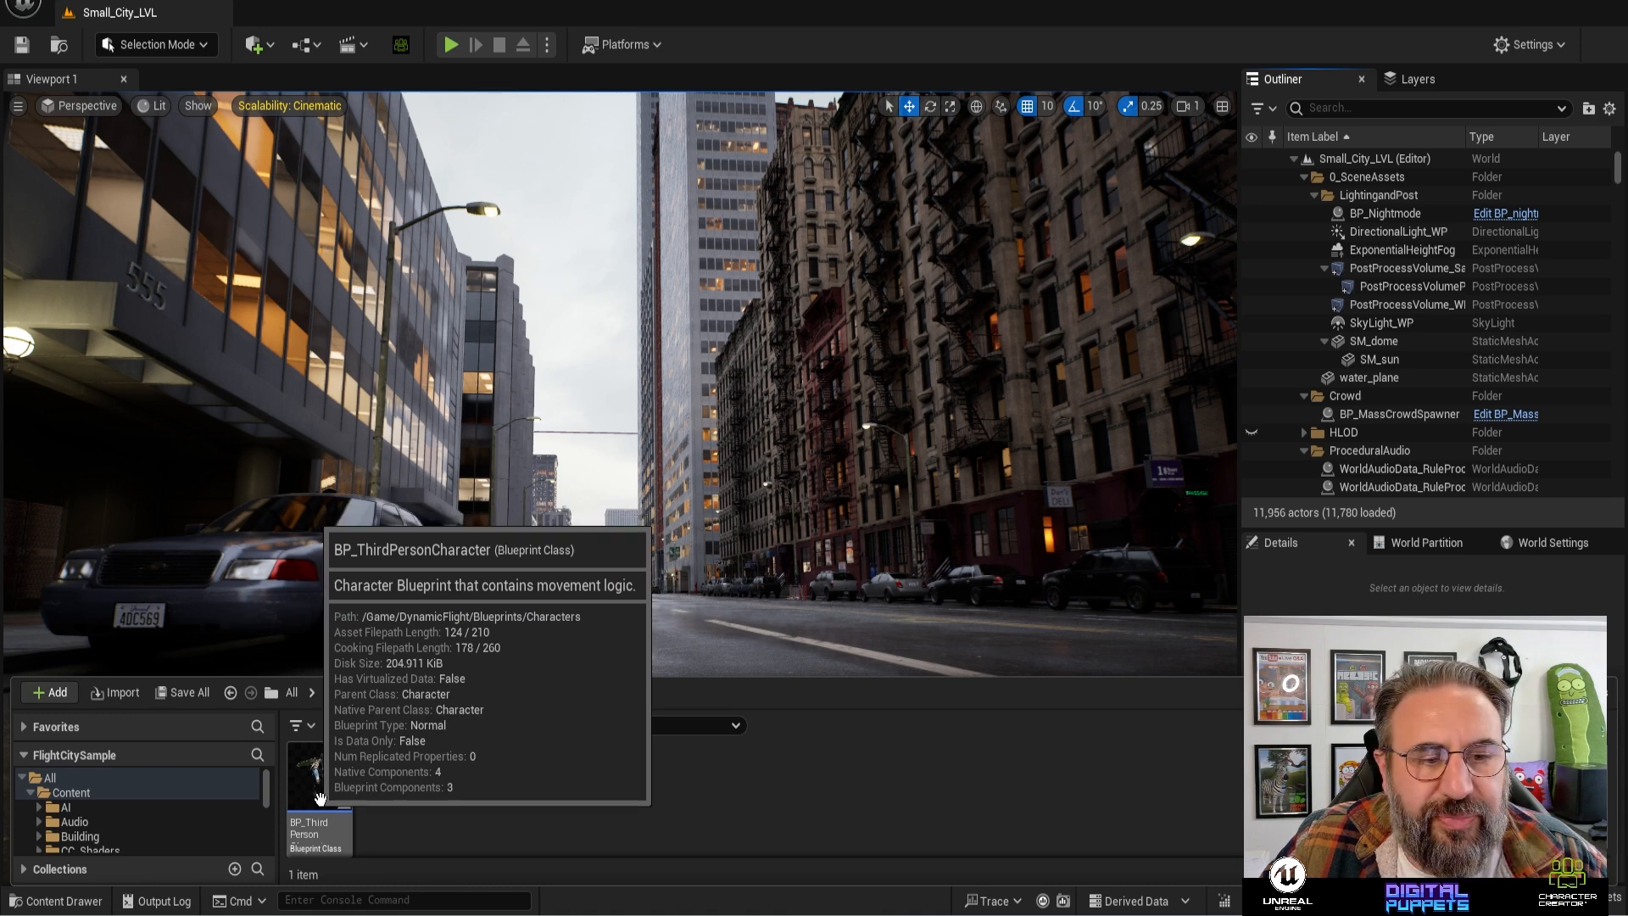
- Play-test Small_City_LVL in the viewport, running the jetpack chimp along the street past the traffic, and end the play session
{"action": "left_click", "coordinate": [451, 48]}
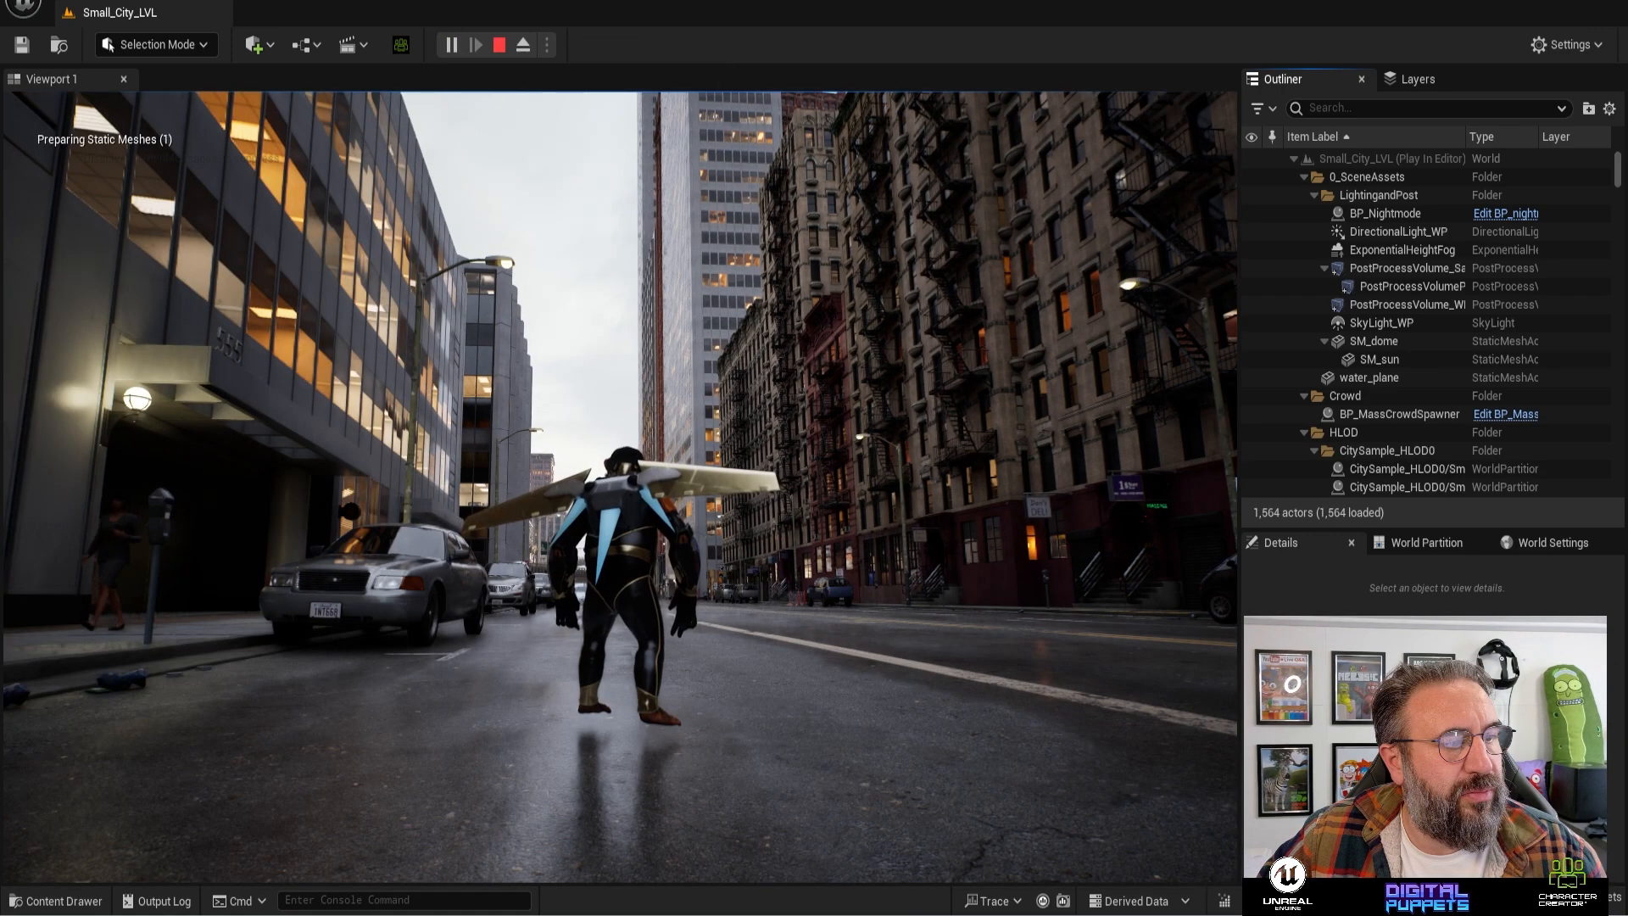
{"action": "left_click", "coordinate": [620, 550]}
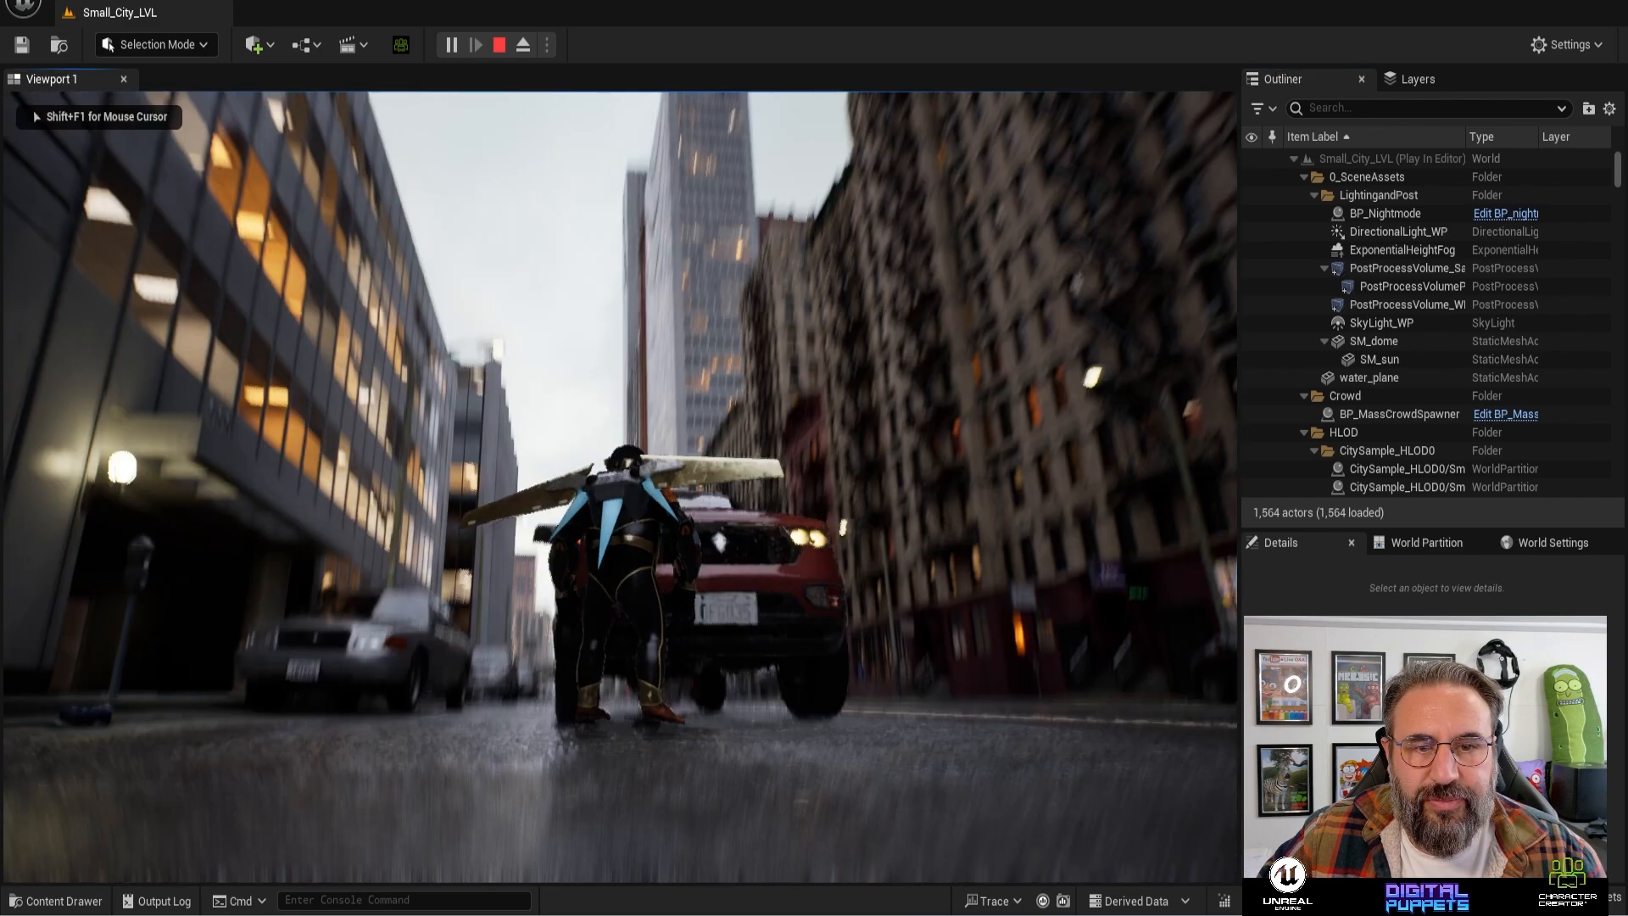
{"action": "key", "text": "a"}
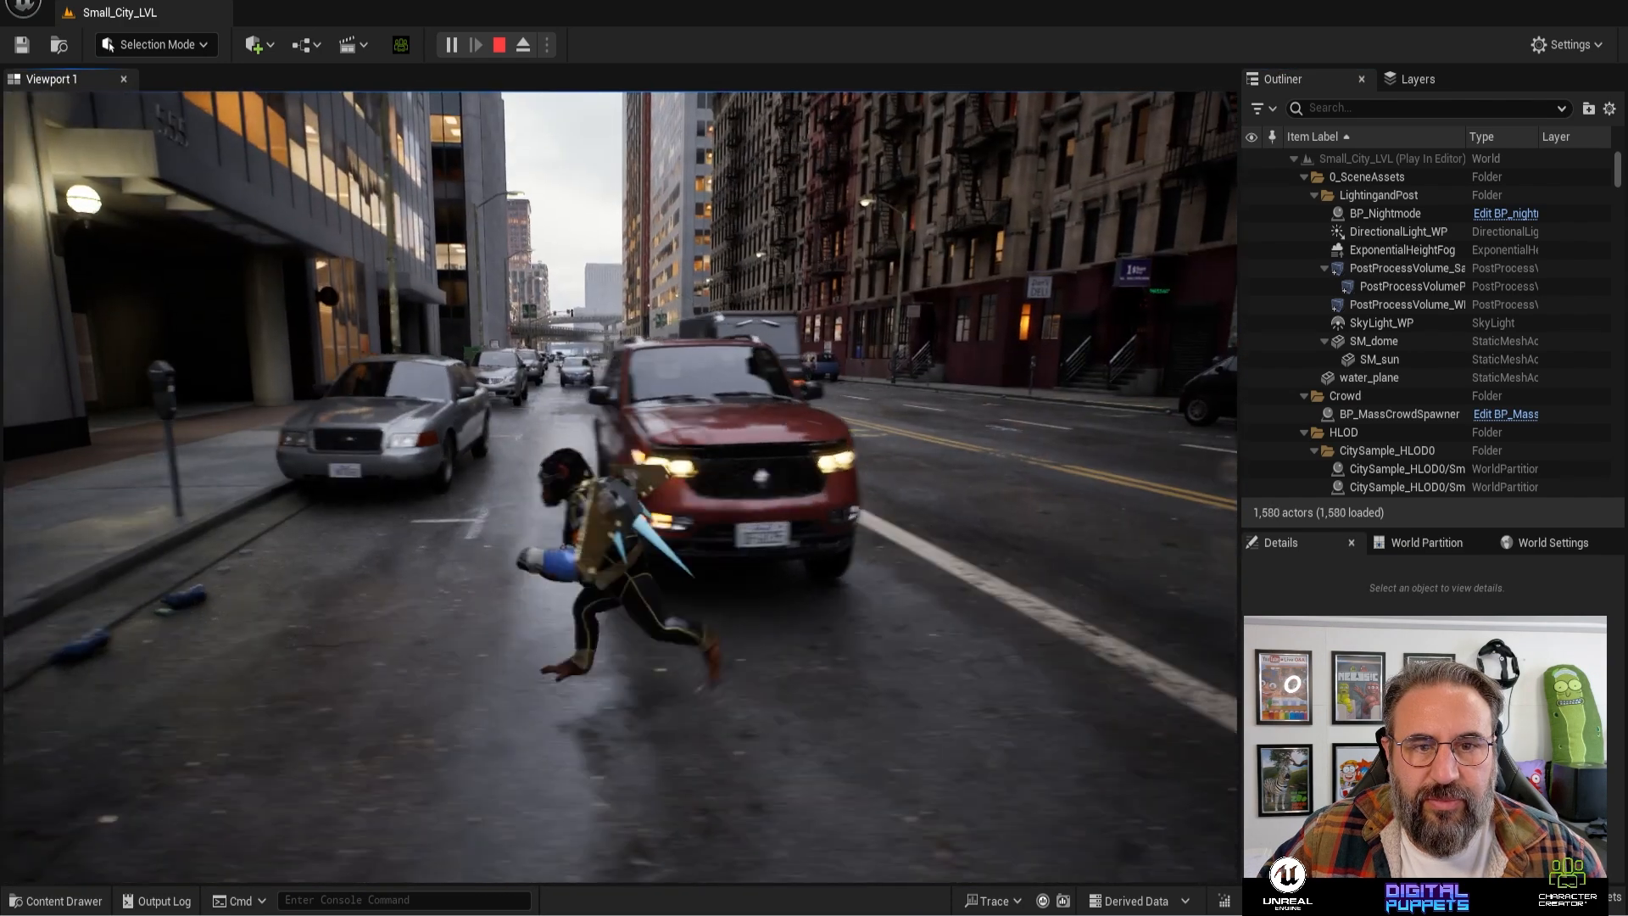
{"action": "key", "text": "w"}
{"action": "key", "text": "d"}
{"action": "key", "text": "w"}
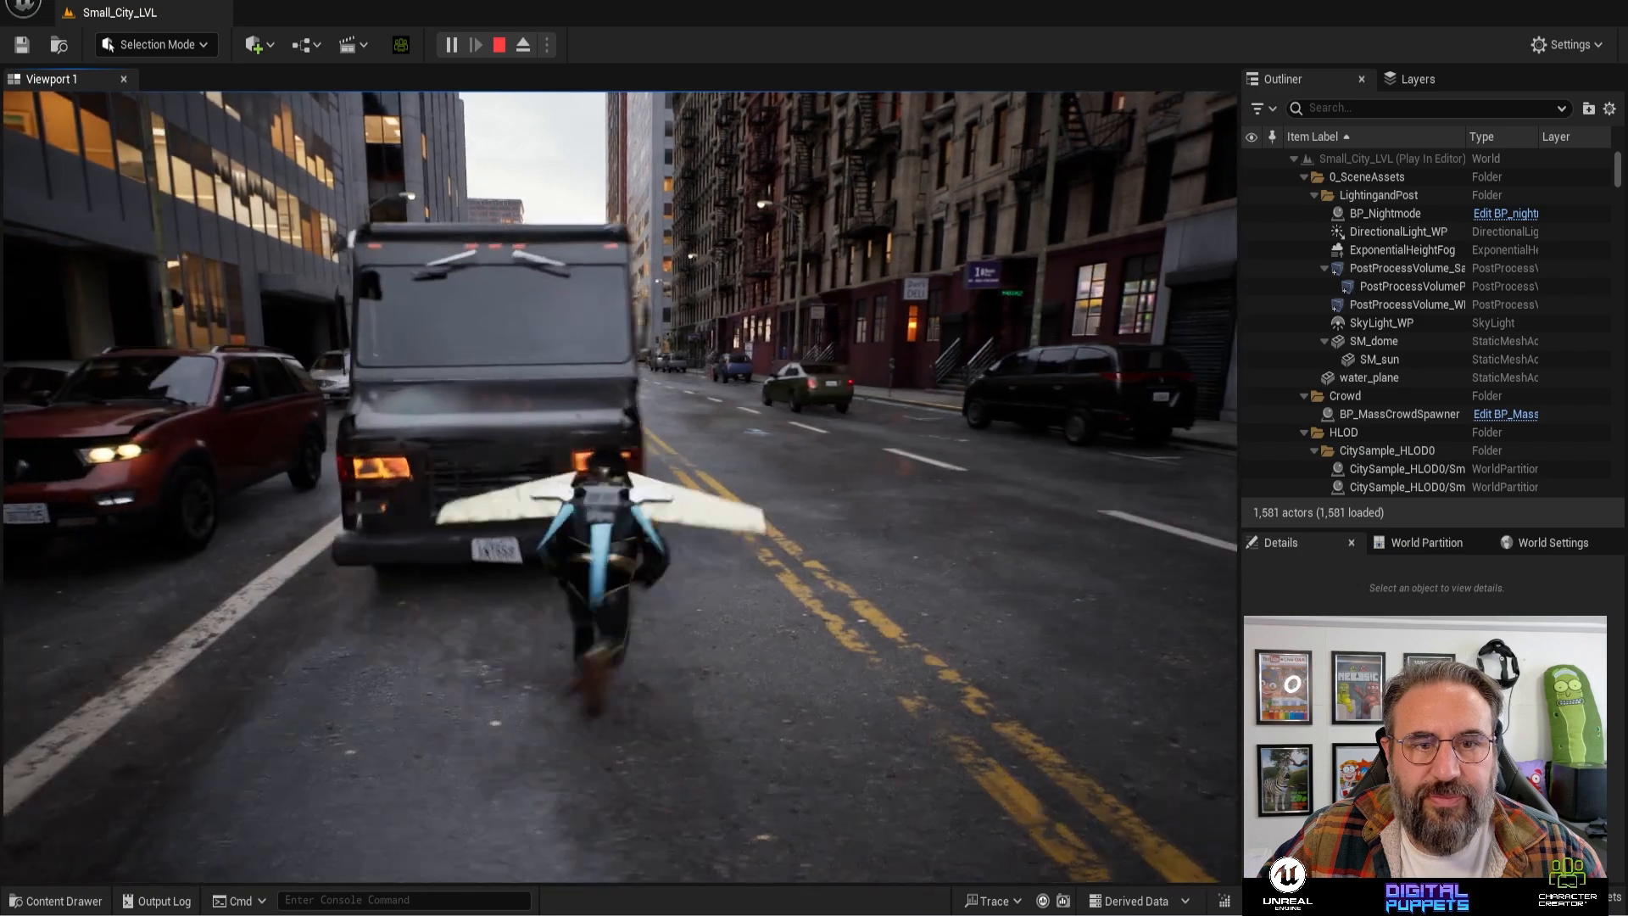
{"action": "key", "text": "a"}
{"action": "key", "text": "w"}
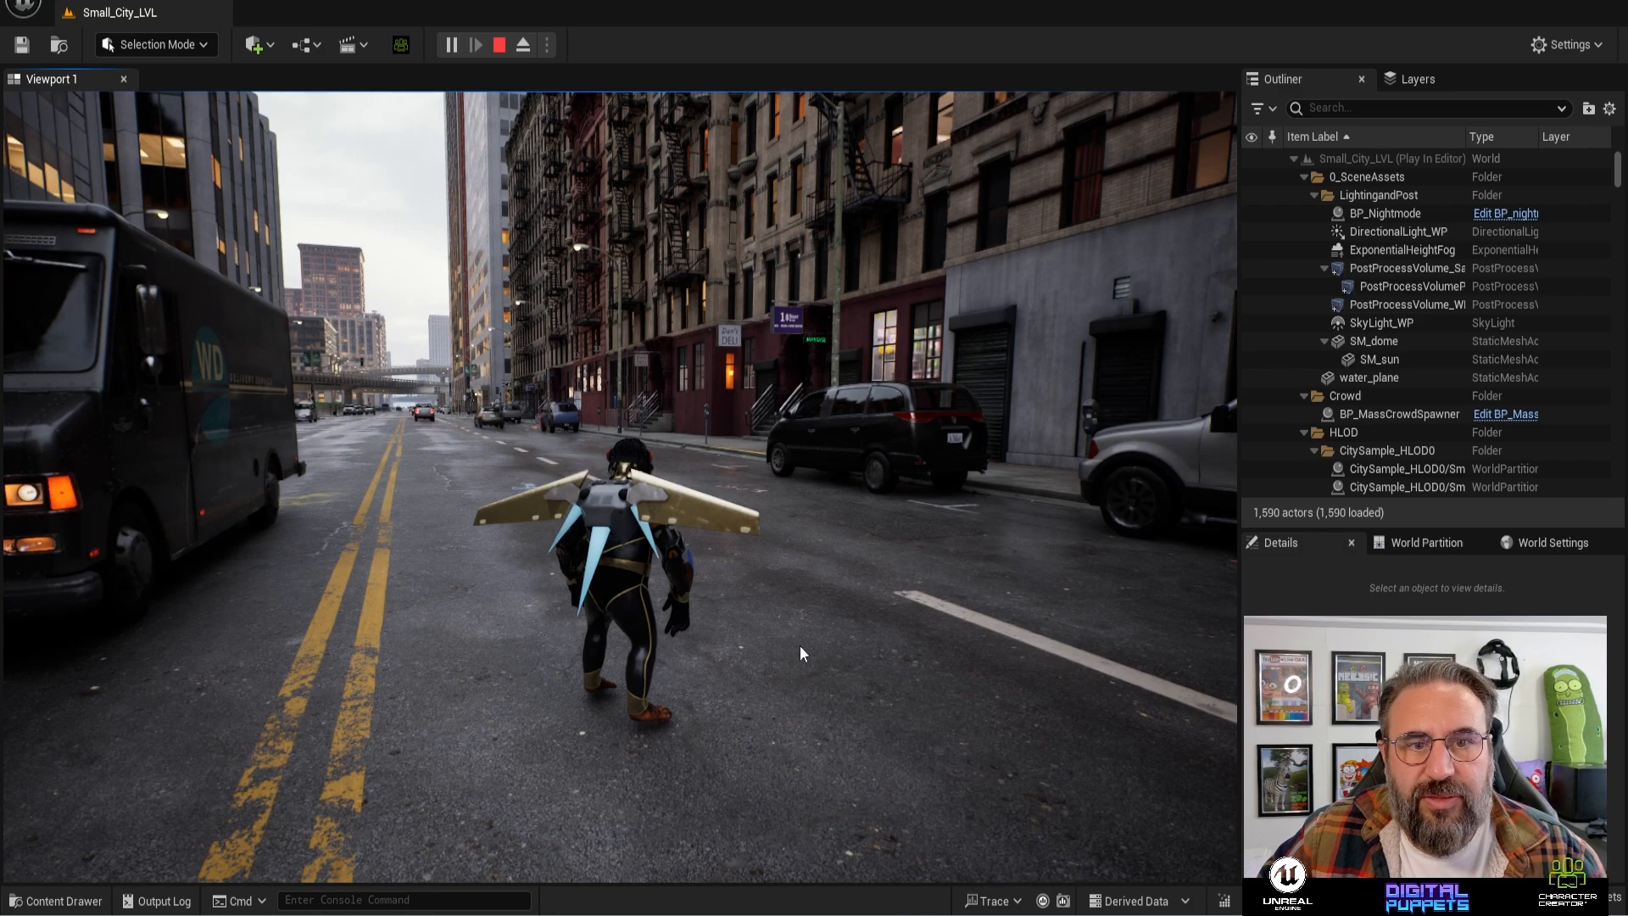
{"action": "key", "text": "Escape"}
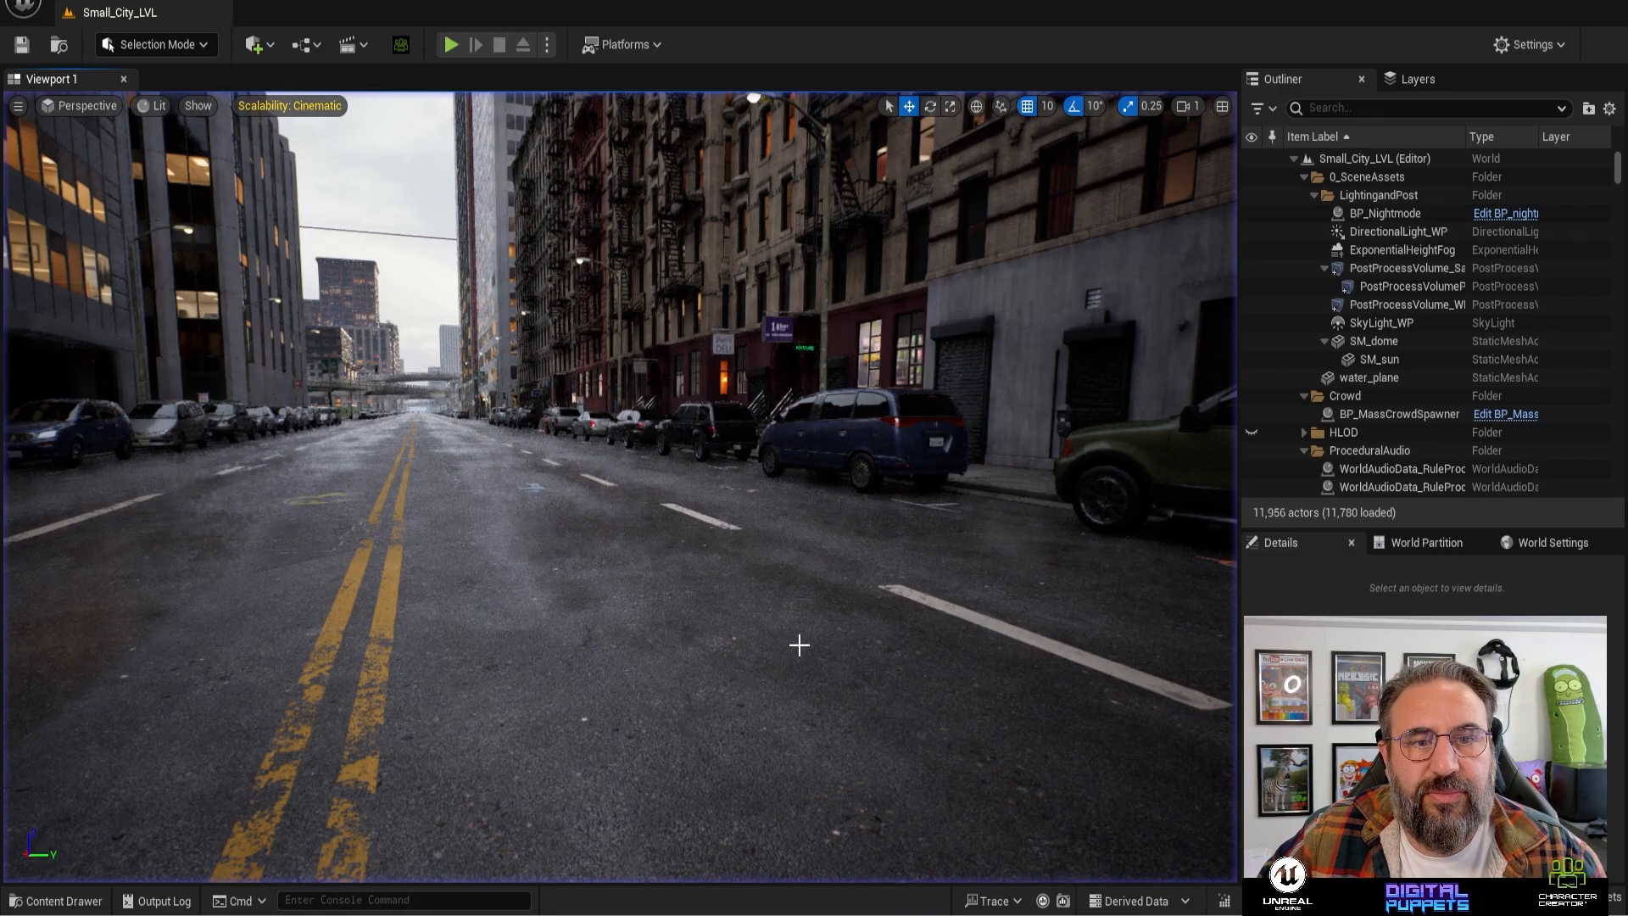